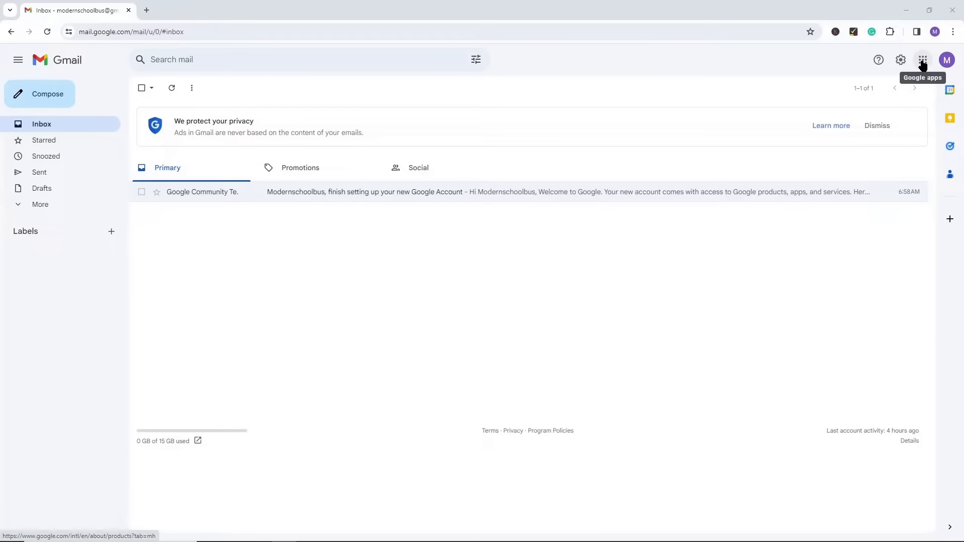
Step: Create a blank spreadsheet from the Google Sheets home page and close its tab
{"action": "left_click", "coordinate": [923, 60]}
{"action": "scroll", "coordinate": [875, 176], "scroll_direction": "down", "scroll_amount": 4}
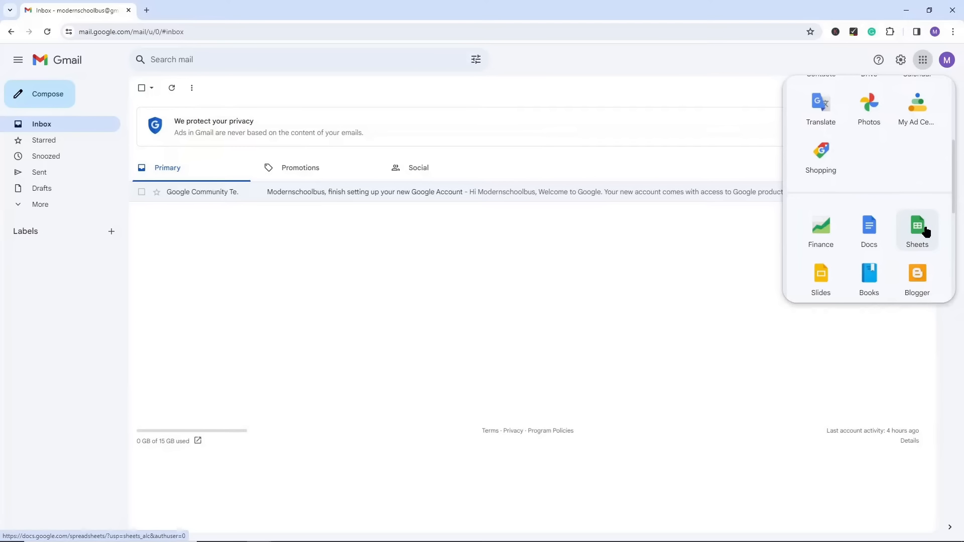
{"action": "left_click", "coordinate": [919, 230]}
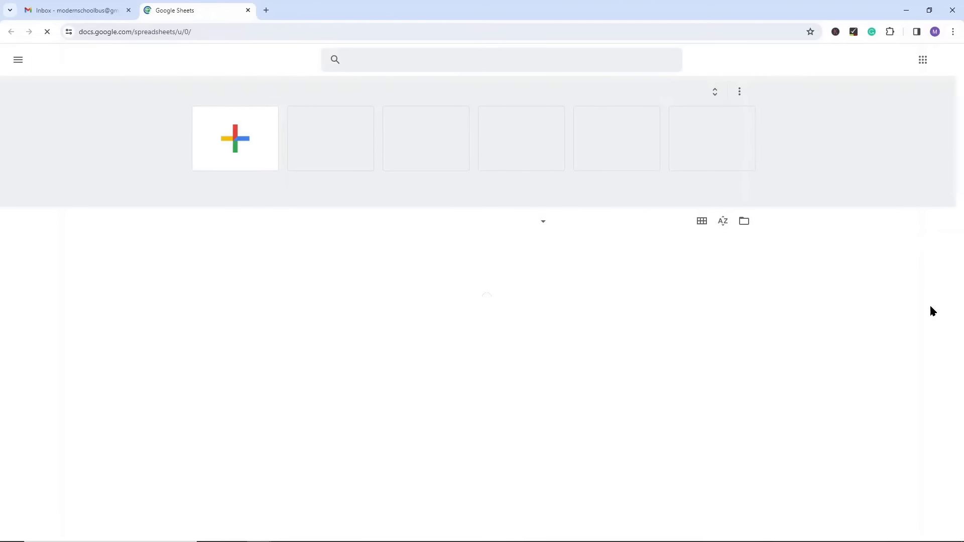
{"action": "left_click", "coordinate": [237, 140]}
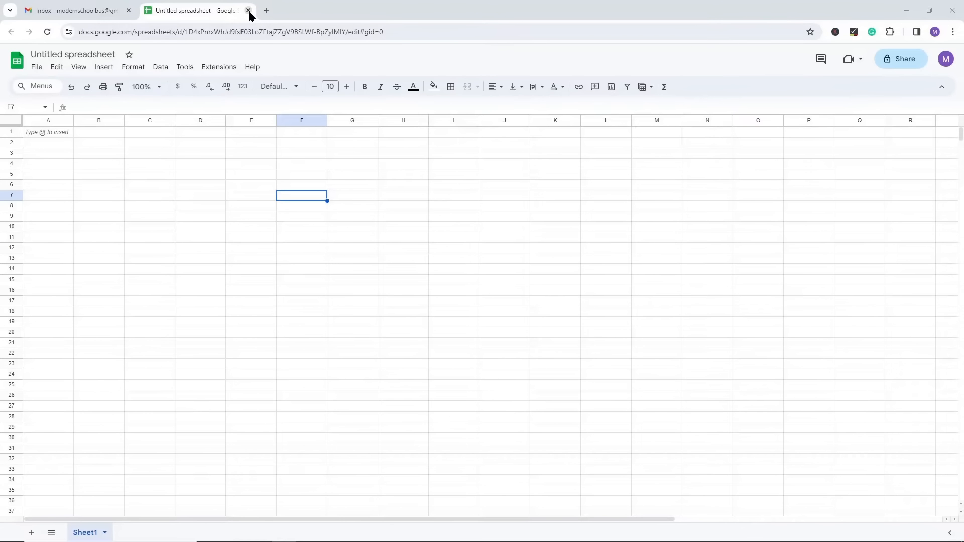
{"action": "left_click", "coordinate": [248, 10]}
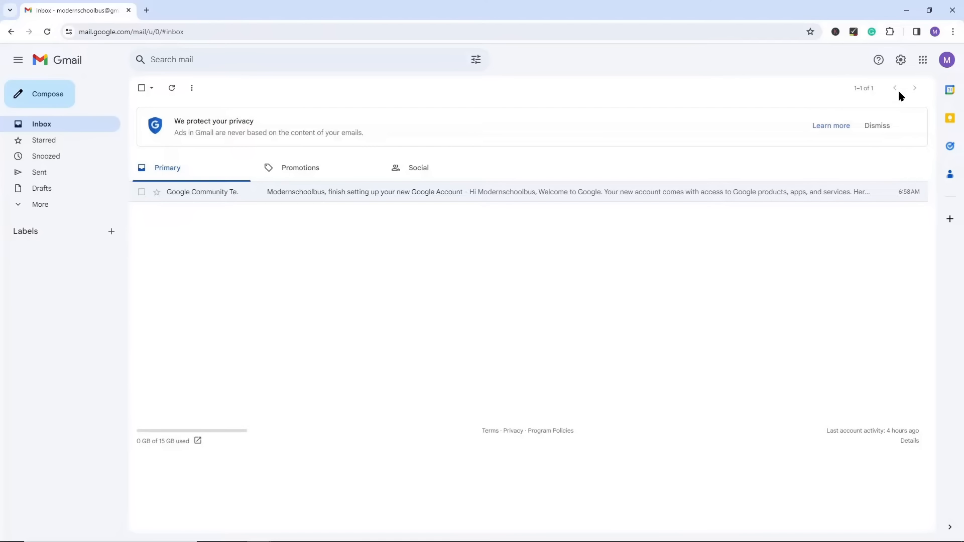
Step: Switch to Google Drive and create a new Google Sheets spreadsheet in My Drive
{"action": "left_click", "coordinate": [922, 61]}
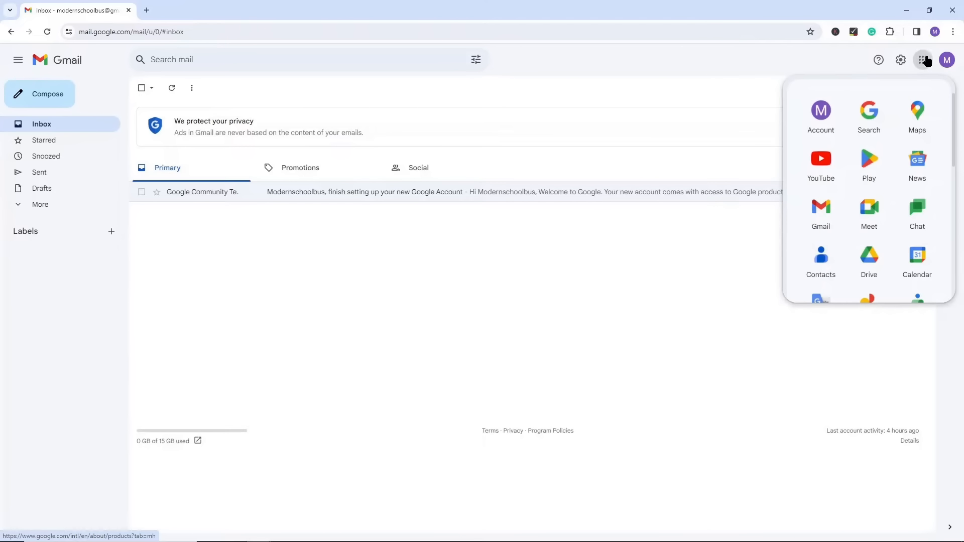
{"action": "left_click", "coordinate": [868, 259]}
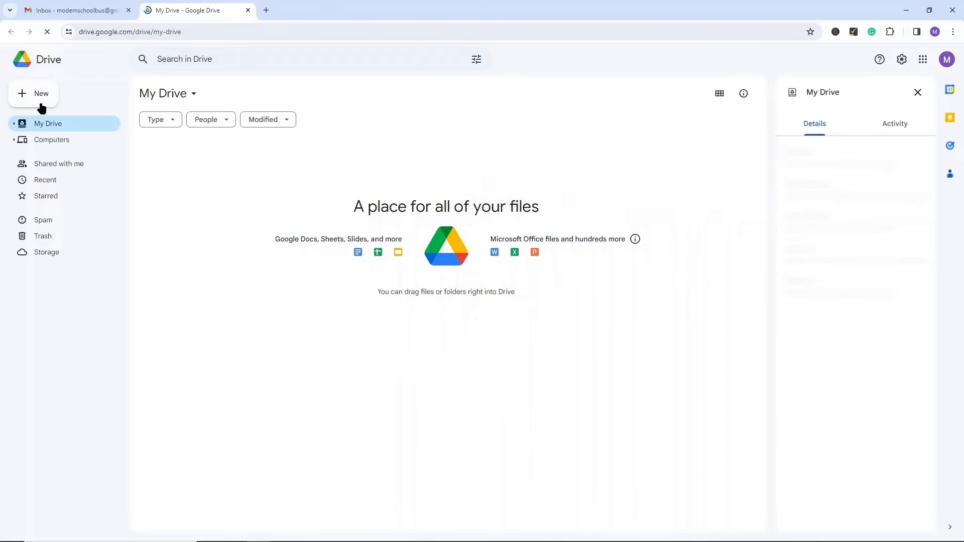
{"action": "left_click", "coordinate": [36, 94]}
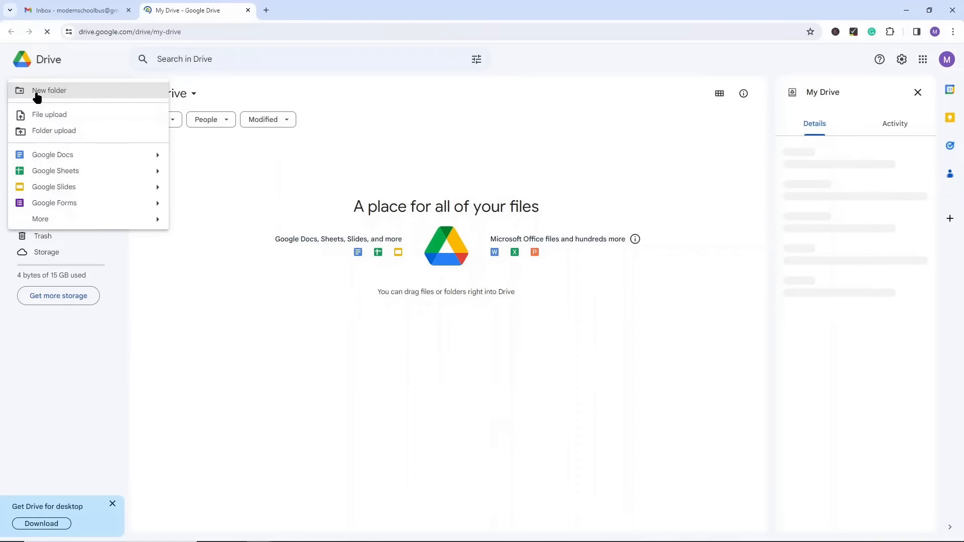
{"action": "left_click", "coordinate": [60, 175]}
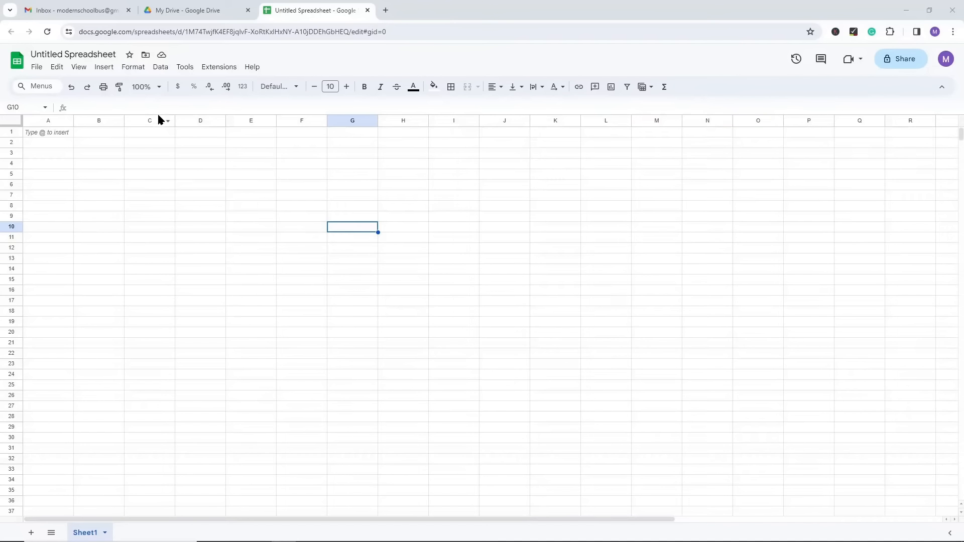
Step: Rename the untitled spreadsheet as "My 1st Sheet"
{"action": "left_click", "coordinate": [74, 54]}
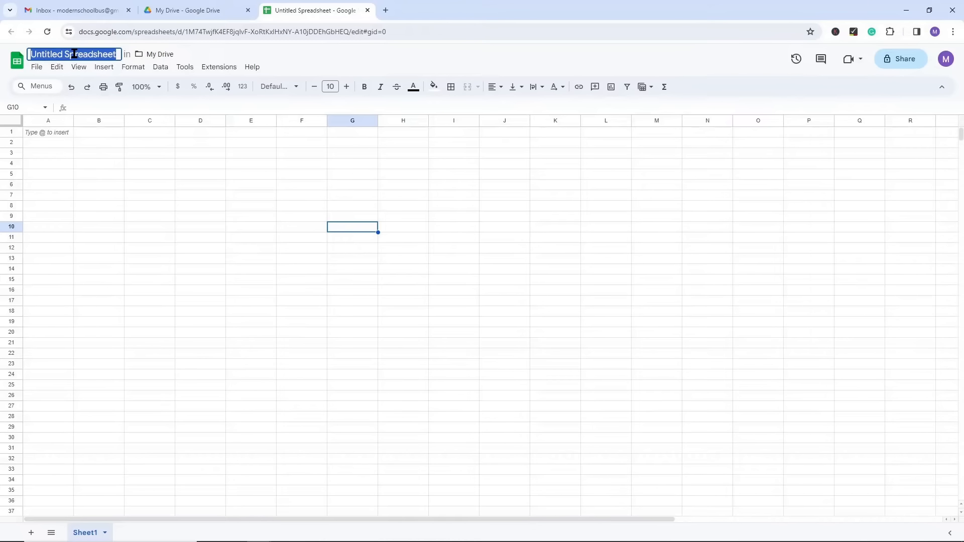
{"action": "type", "text": "My 1st Sheet"}
{"action": "key", "text": "Return"}
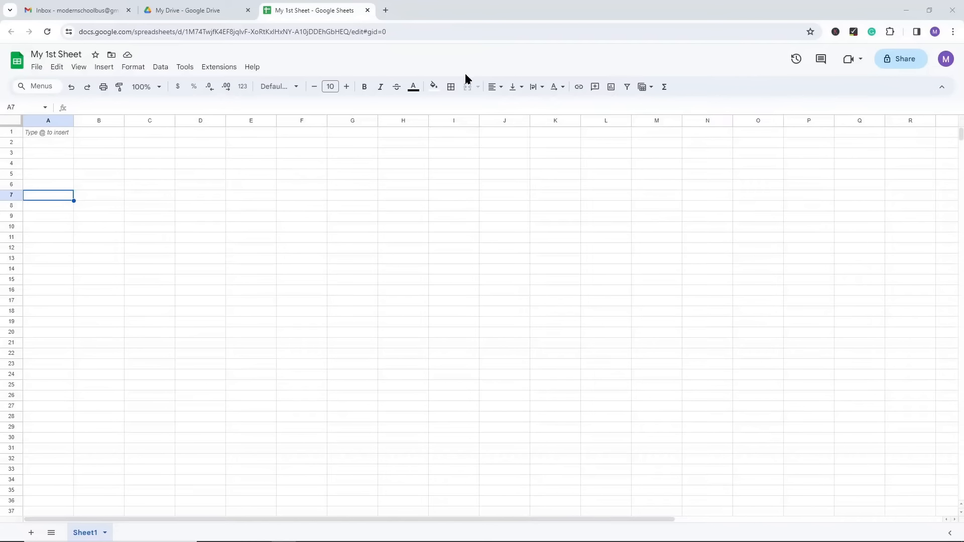
Step: Look over the file commands and check the document's save and offline status
{"action": "left_click", "coordinate": [37, 68]}
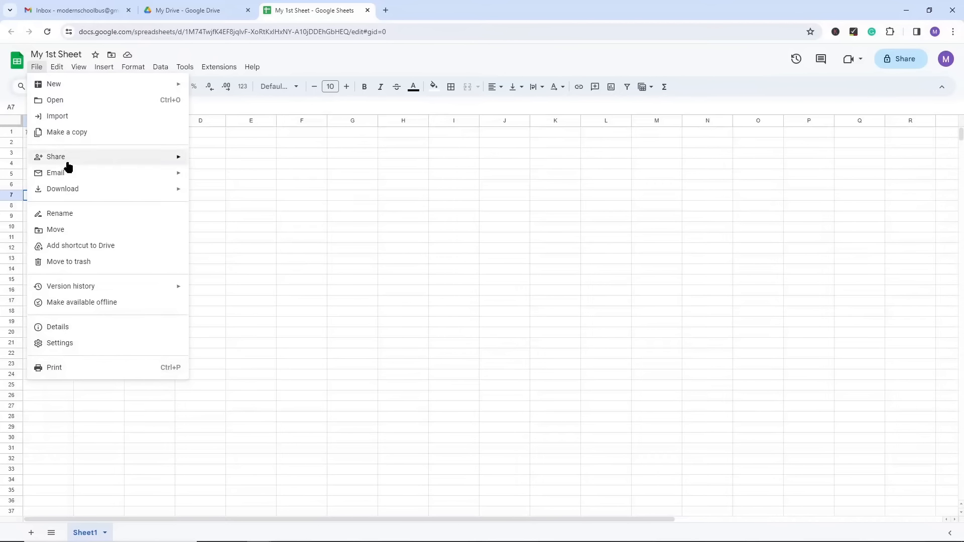
{"action": "left_click", "coordinate": [298, 196]}
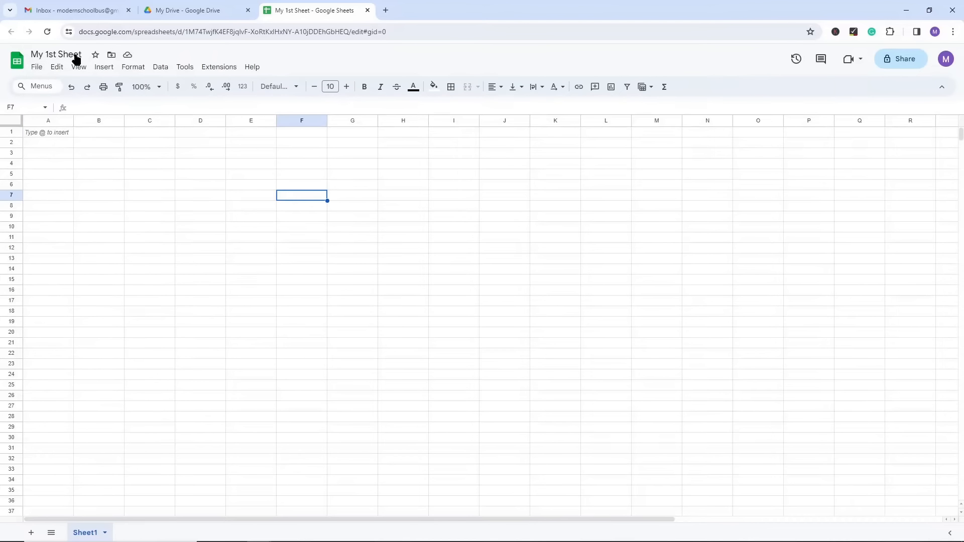
{"action": "left_click", "coordinate": [128, 56]}
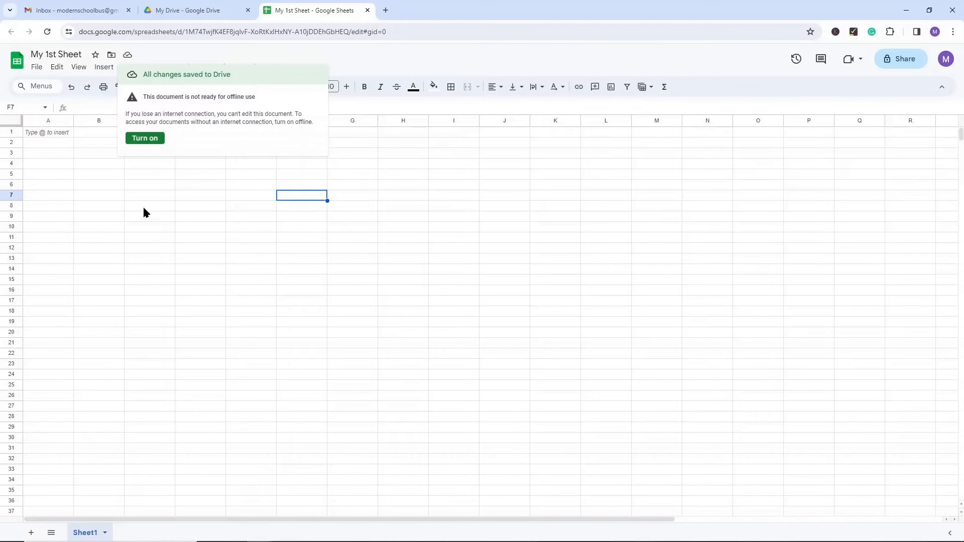
{"action": "left_click", "coordinate": [115, 205]}
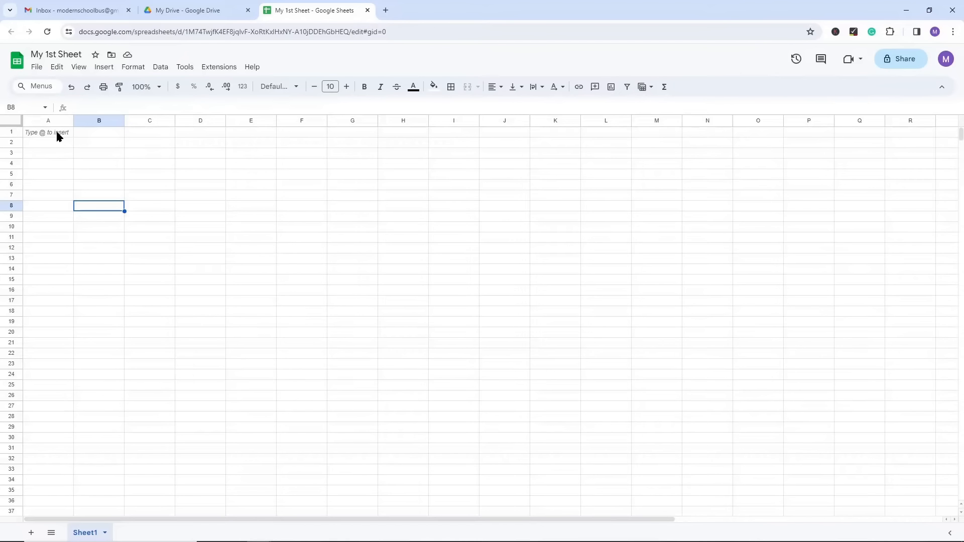
Step: Enter the text "Typing" in cell A1
{"action": "left_click", "coordinate": [58, 134]}
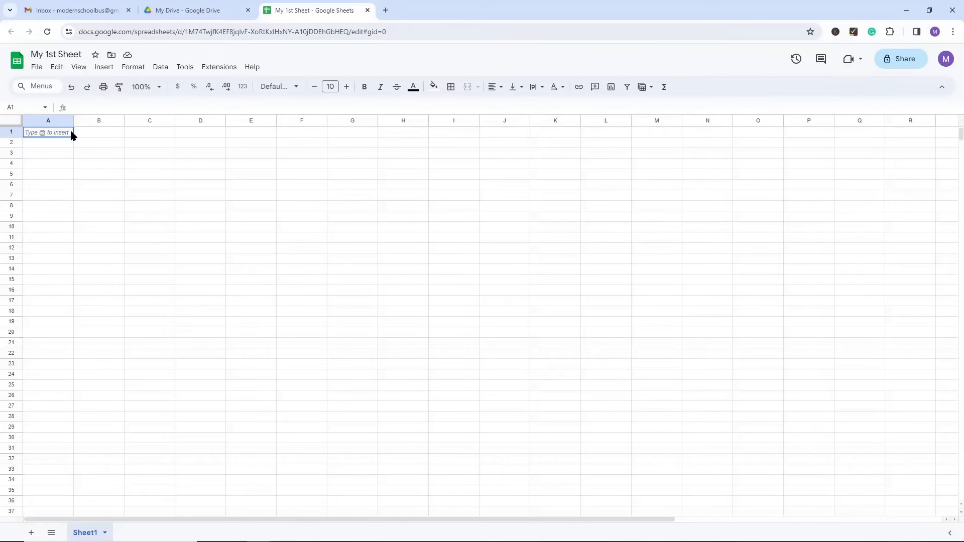
{"action": "left_click", "coordinate": [76, 186]}
{"action": "left_click", "coordinate": [59, 137]}
{"action": "type", "text": "Ty"}
{"action": "left_click", "coordinate": [140, 188]}
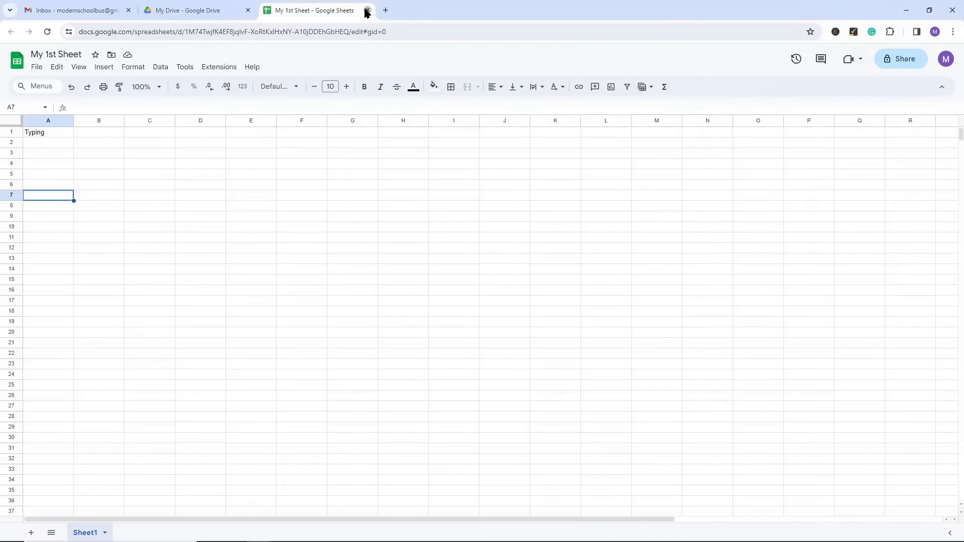
Step: Close the spreadsheet and Drive tabs, and open Google Sheets and Google Drive from Gmail in separate new tabs
{"action": "left_click", "coordinate": [367, 11]}
{"action": "left_click", "coordinate": [248, 11]}
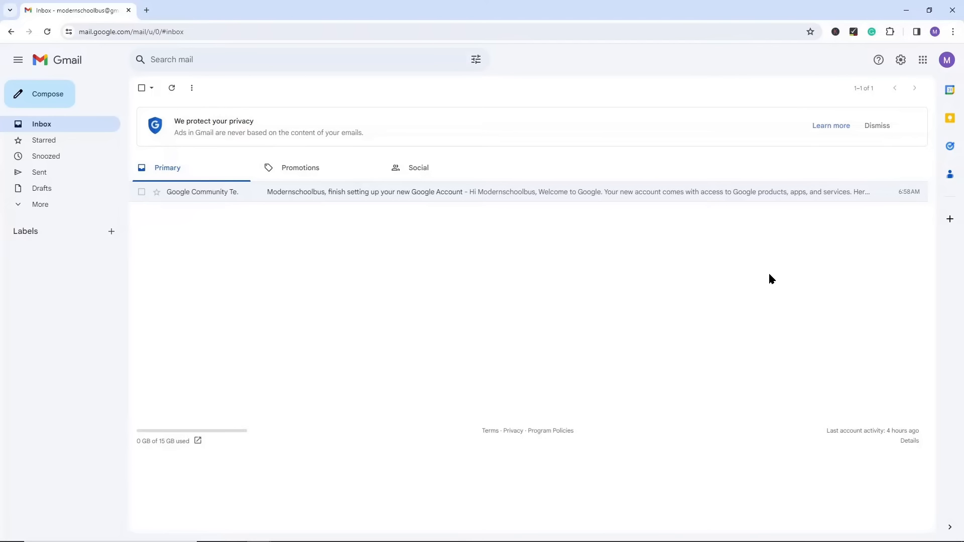
{"action": "left_click", "coordinate": [922, 61]}
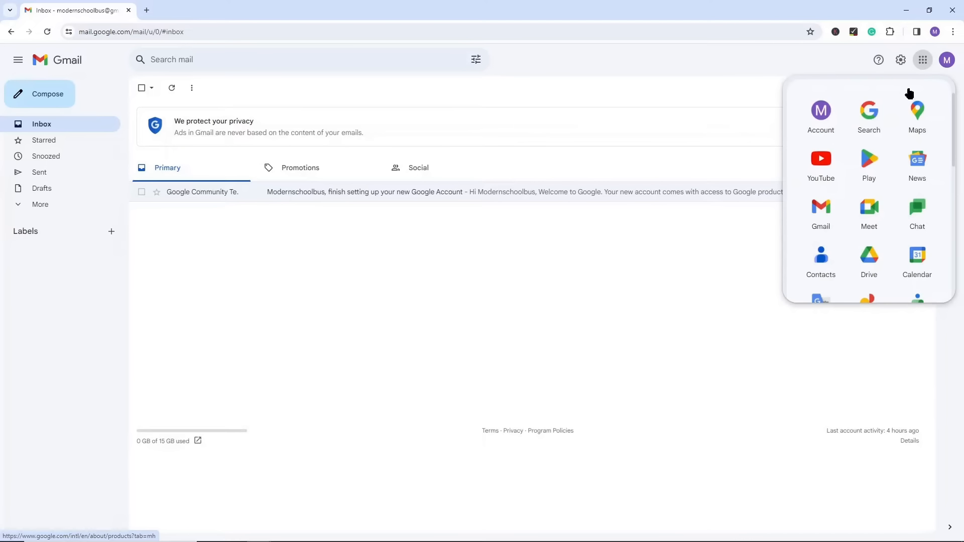
{"action": "scroll", "coordinate": [923, 241], "scroll_direction": "down", "scroll_amount": 5}
{"action": "right_click", "coordinate": [901, 186]}
{"action": "left_click", "coordinate": [901, 186]}
{"action": "scroll", "coordinate": [853, 200], "scroll_direction": "up", "scroll_amount": 5}
{"action": "right_click", "coordinate": [854, 214]}
{"action": "left_click", "coordinate": [853, 217]}
Step: Switch to the Google Sheets home page and search the spreadsheets for "My"
{"action": "left_click", "coordinate": [193, 11]}
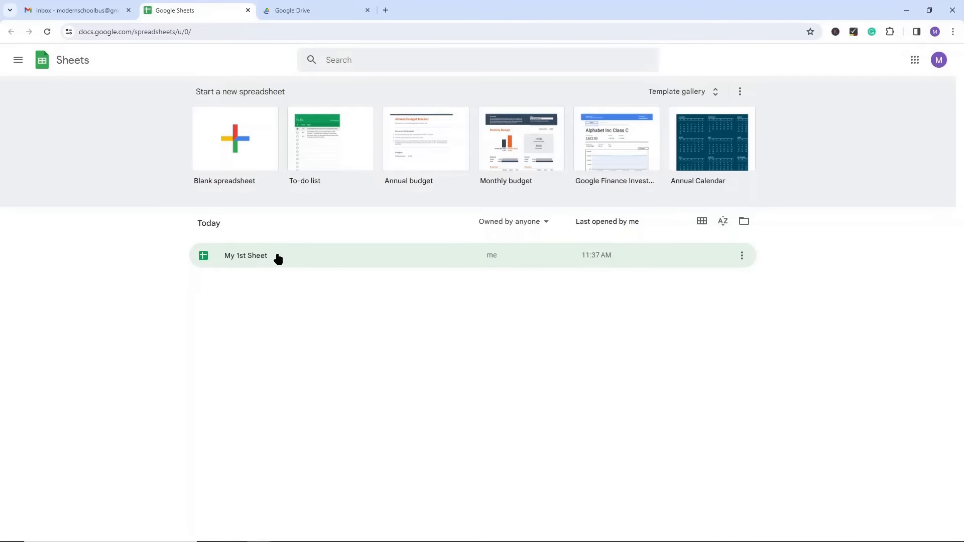
{"action": "left_click", "coordinate": [362, 59]}
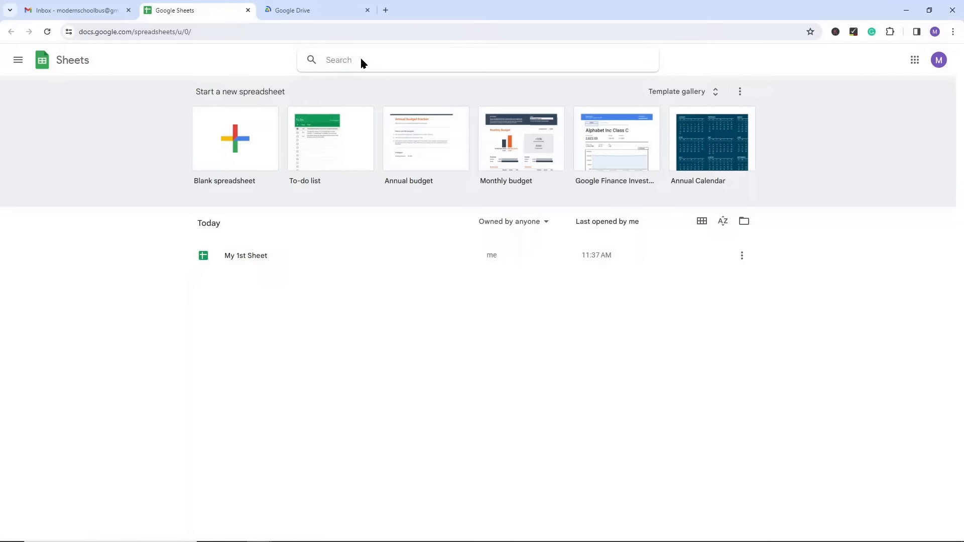
{"action": "type", "text": "My"}
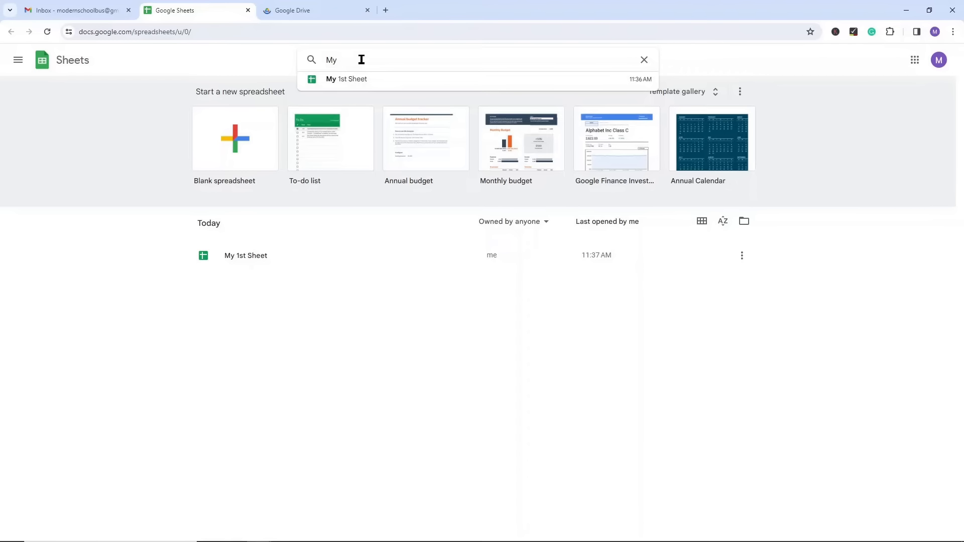
Step: Switch to Google Drive, open "My 1st Sheet" from My Drive and select the text in cell A1
{"action": "left_click", "coordinate": [310, 11]}
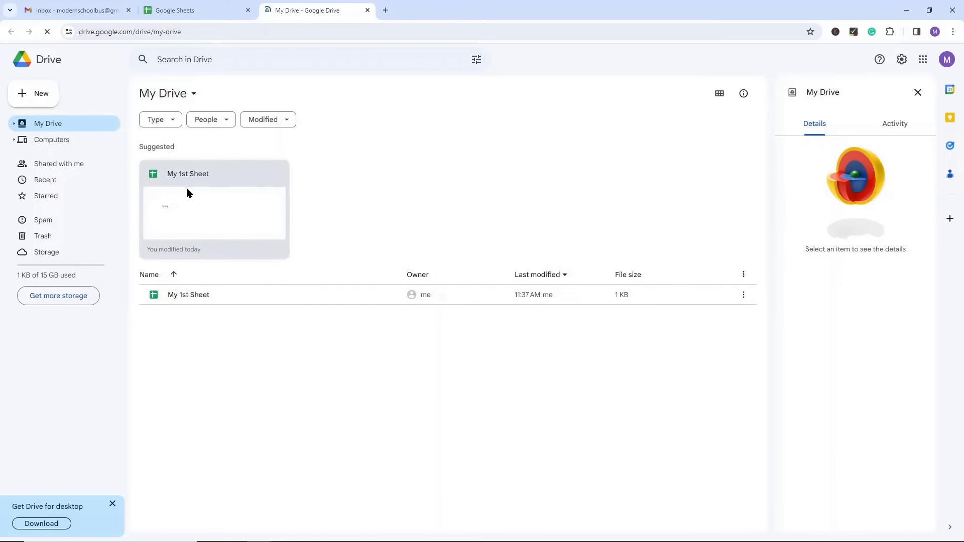
{"action": "double_click", "coordinate": [219, 210]}
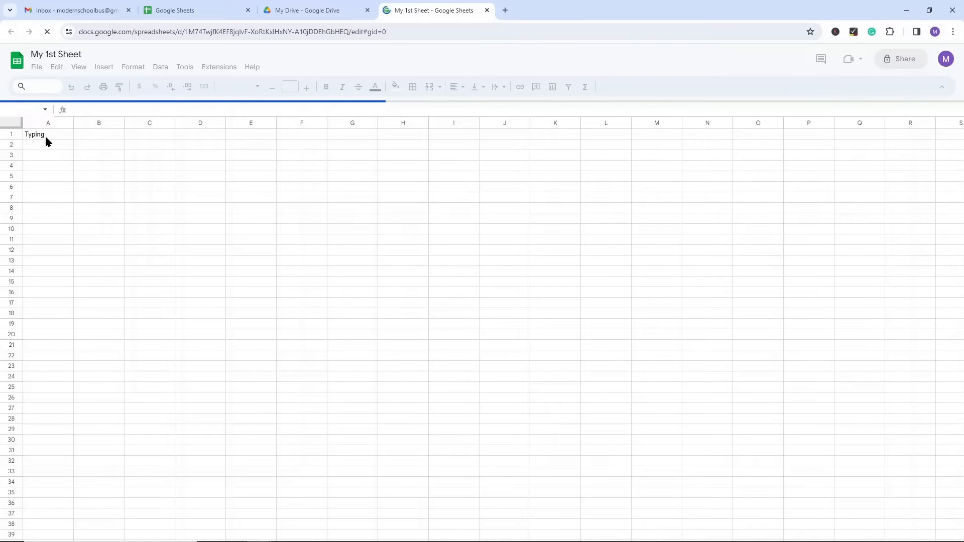
{"action": "double_click", "coordinate": [50, 134]}
{"action": "left_click_drag", "start_coordinate": [50, 133], "coordinate": [3, 133]}
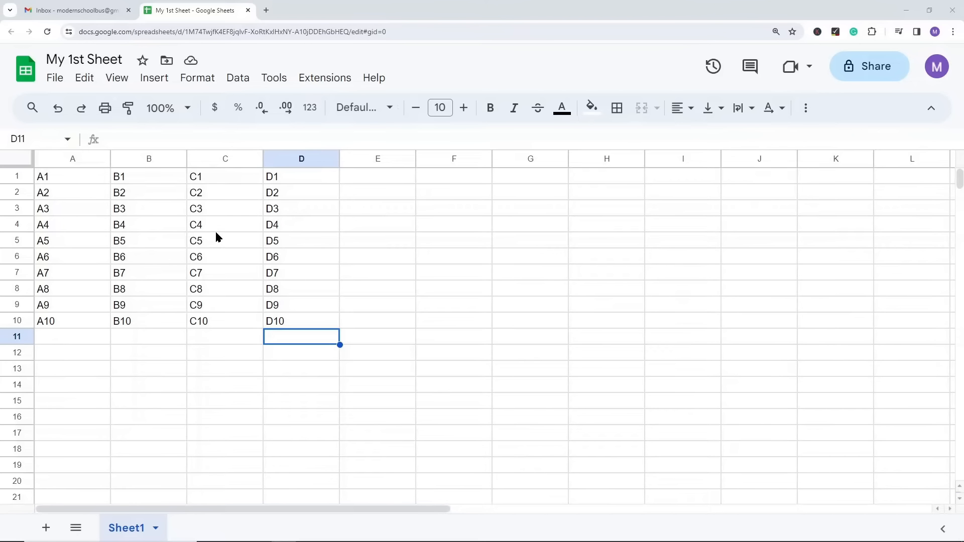
Step: Select columns A, B, C and D one at a time, followed by rows 1, 2, 3 and 4
{"action": "left_click", "coordinate": [59, 160]}
{"action": "left_click", "coordinate": [152, 160]}
{"action": "left_click", "coordinate": [206, 159]}
{"action": "left_click", "coordinate": [275, 159]}
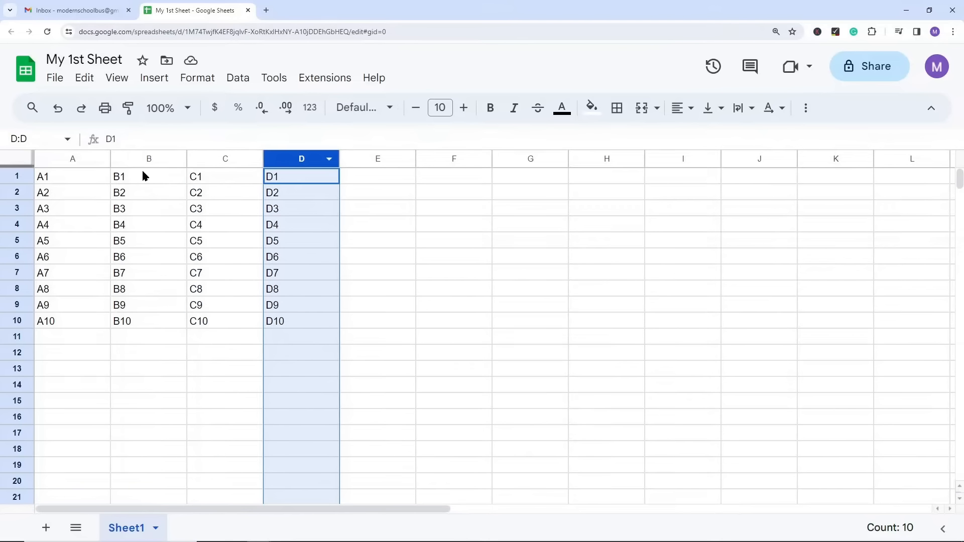
{"action": "left_click", "coordinate": [13, 177]}
{"action": "left_click", "coordinate": [14, 192]}
{"action": "left_click", "coordinate": [11, 208]}
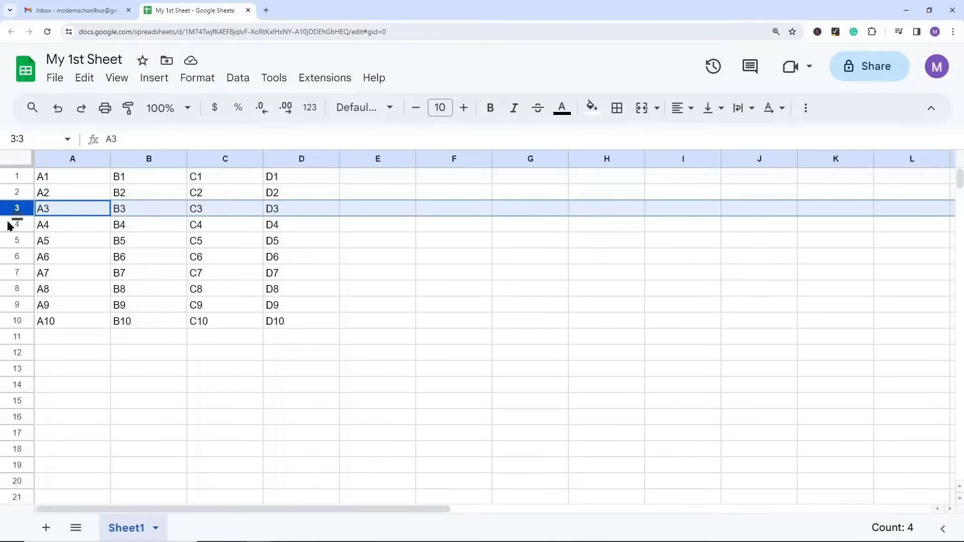
{"action": "left_click", "coordinate": [10, 226]}
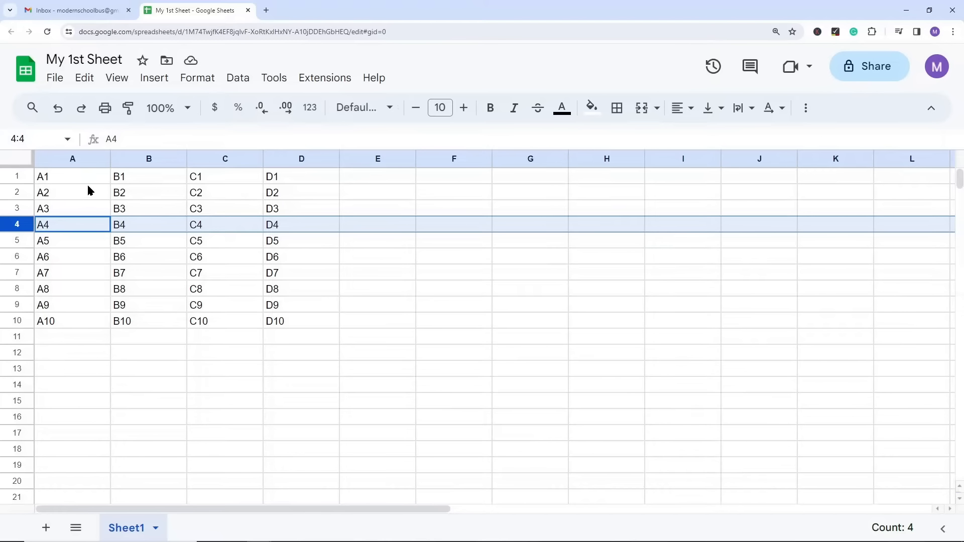
Step: Select columns A, B and C individually once more, followed by rows 1 and 2
{"action": "left_click", "coordinate": [69, 166]}
{"action": "left_click", "coordinate": [143, 160]}
{"action": "left_click", "coordinate": [228, 160]}
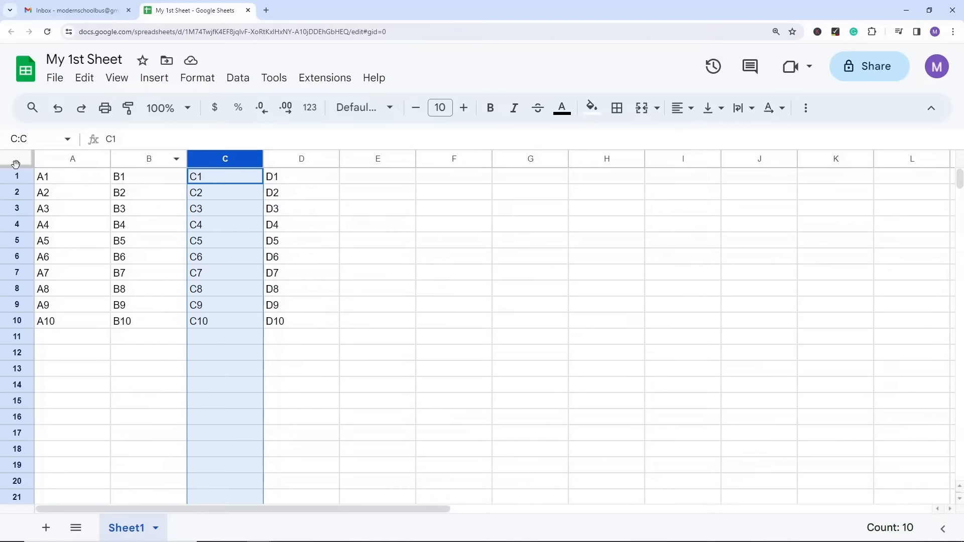
{"action": "left_click", "coordinate": [15, 176]}
{"action": "left_click", "coordinate": [15, 191]}
Step: Select cell B3 and its column B and row 3, and do the same for cell C9 with column C and row 9
{"action": "left_click", "coordinate": [143, 210]}
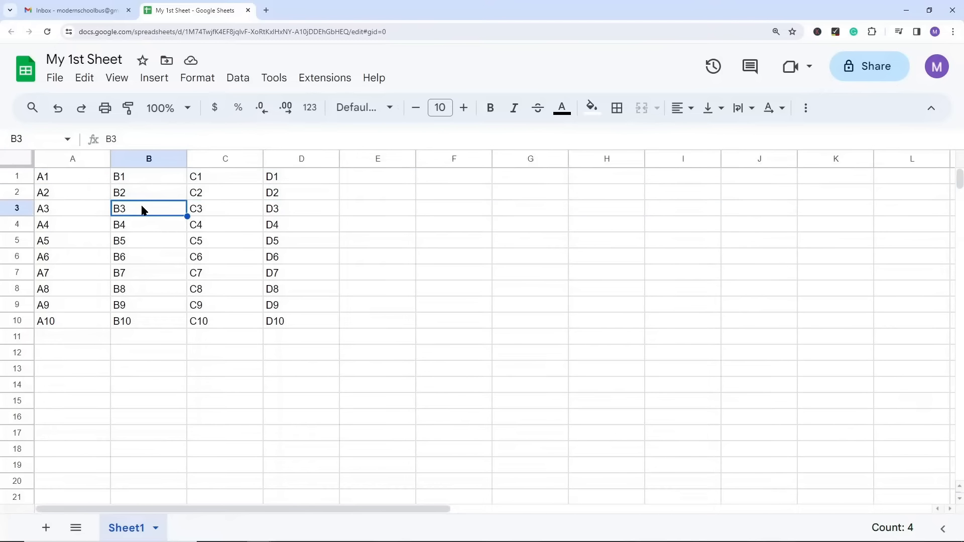
{"action": "left_click", "coordinate": [149, 162]}
{"action": "left_click", "coordinate": [18, 210]}
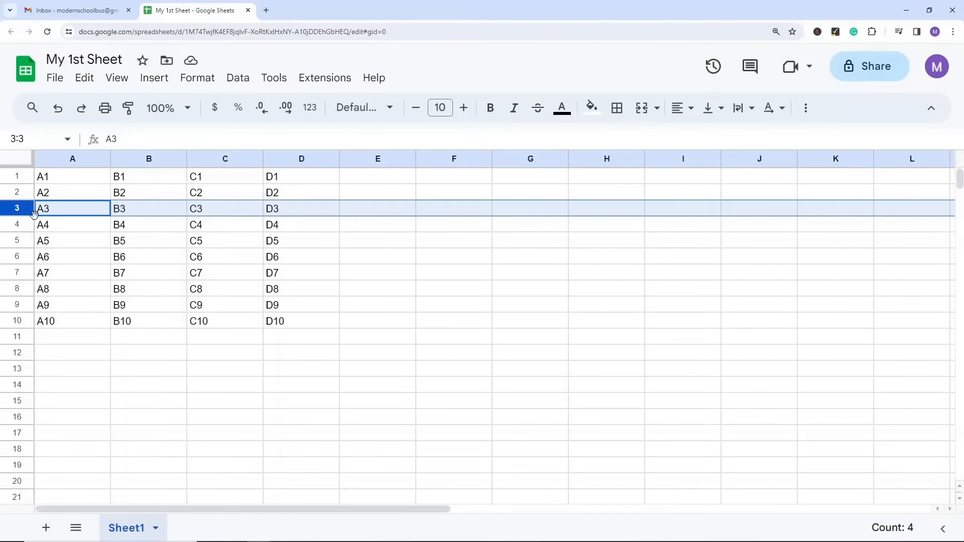
{"action": "left_click", "coordinate": [215, 305]}
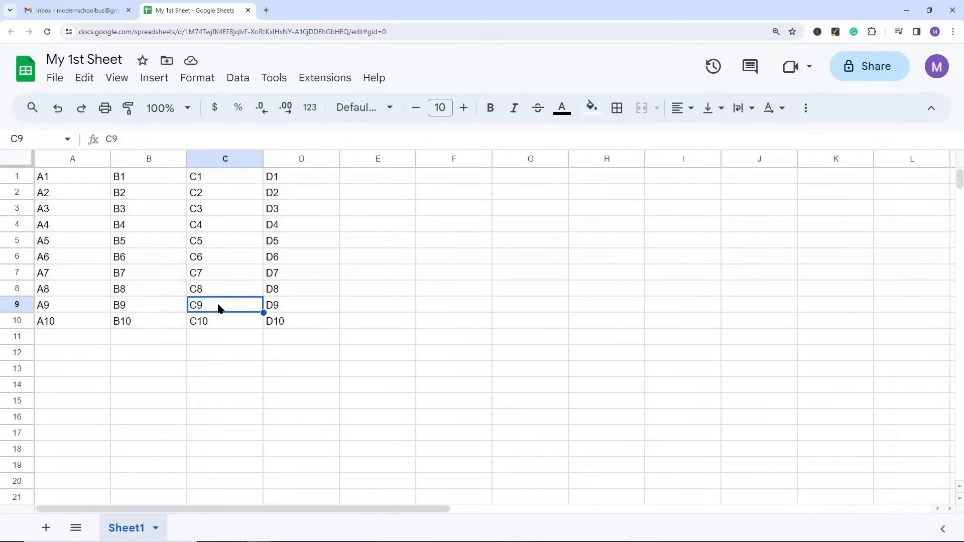
{"action": "left_click", "coordinate": [223, 160]}
{"action": "left_click", "coordinate": [19, 306]}
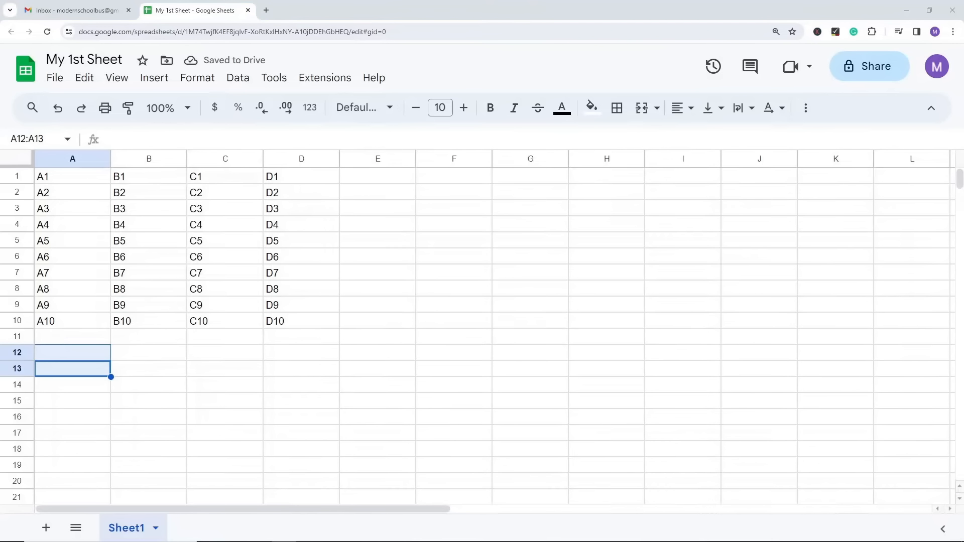
Step: Enter 5425 in cell A12 and replace it with the text Egea
{"action": "left_click", "coordinate": [143, 397]}
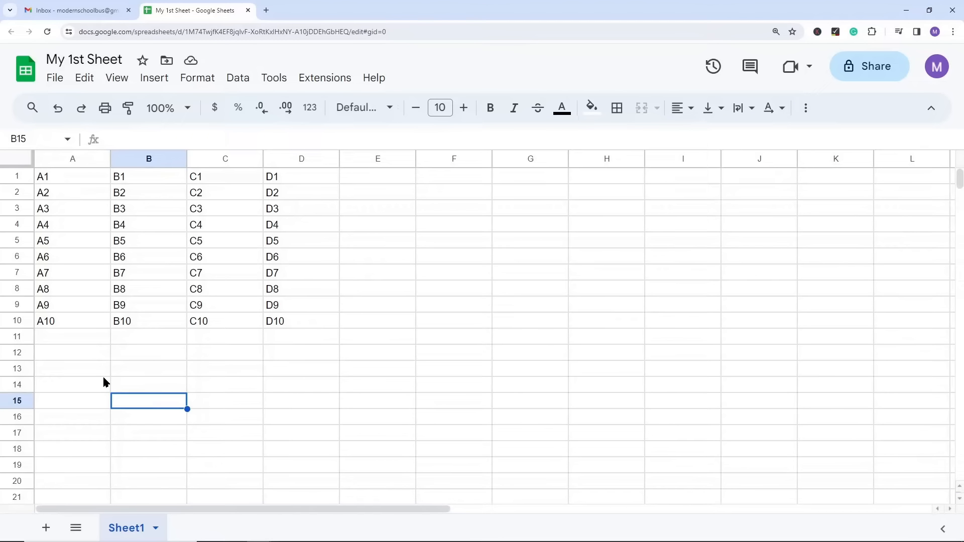
{"action": "left_click", "coordinate": [85, 357]}
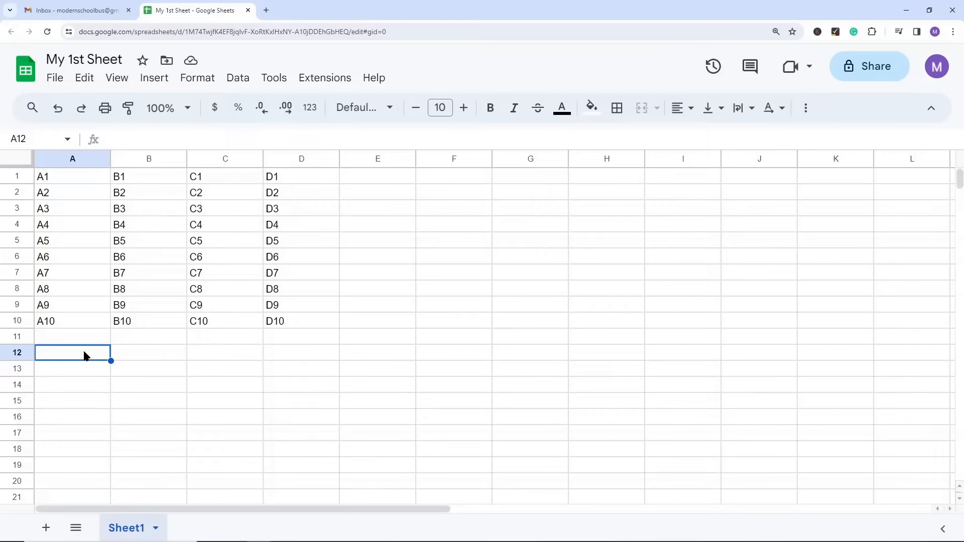
{"action": "type", "text": "5425"}
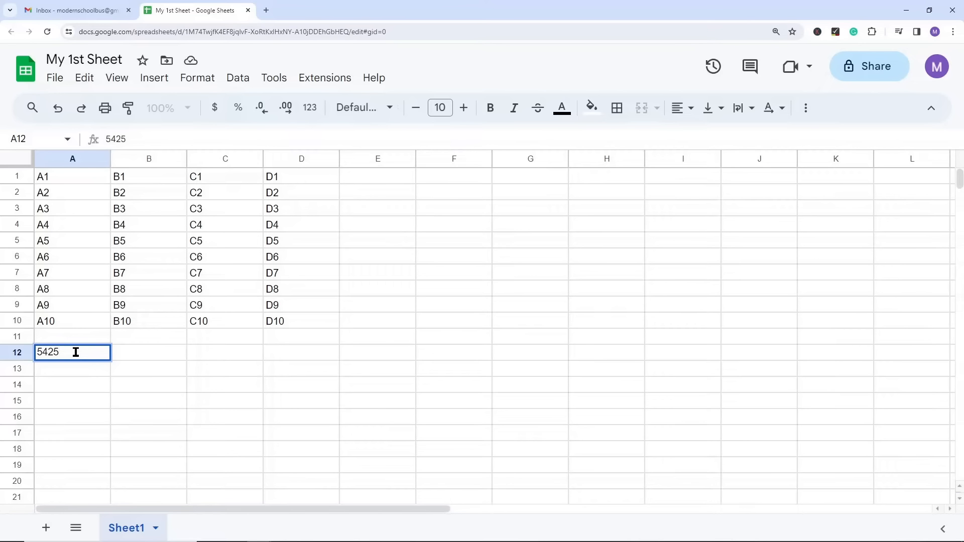
{"action": "double_click", "coordinate": [82, 351]}
{"action": "type", "text": "Egea"}
{"action": "left_click", "coordinate": [154, 357]}
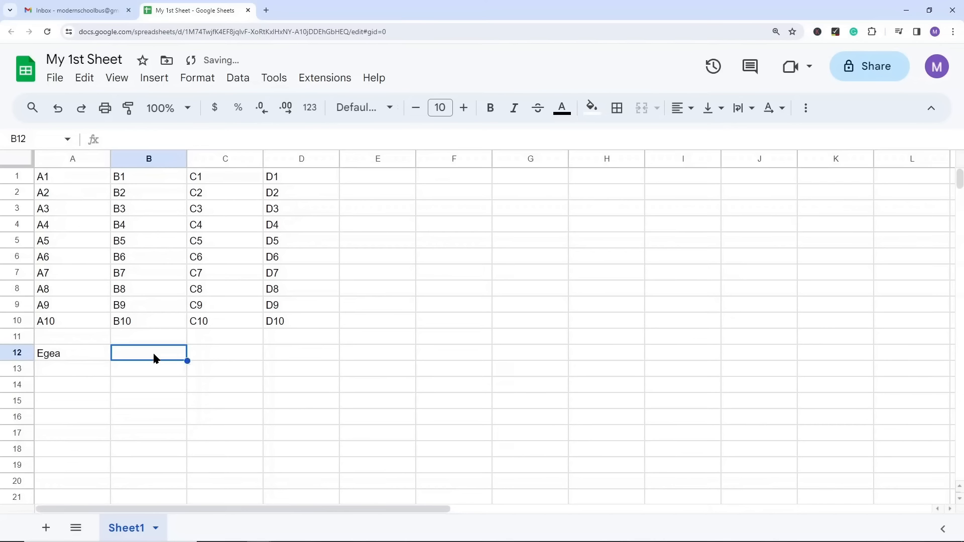
Step: Delete the content of cell A12 and clear all data from the range A1:D10
{"action": "left_click", "coordinate": [71, 355]}
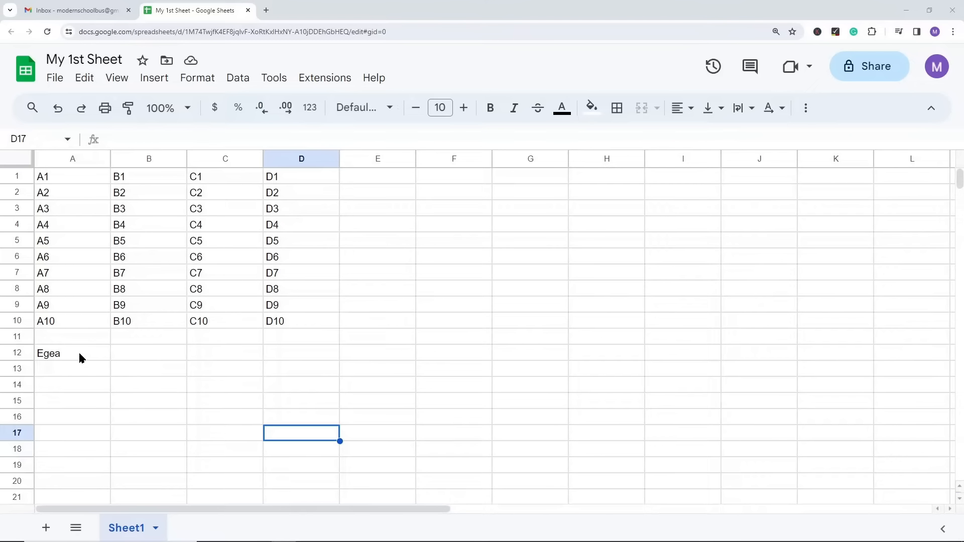
{"action": "left_click", "coordinate": [56, 355]}
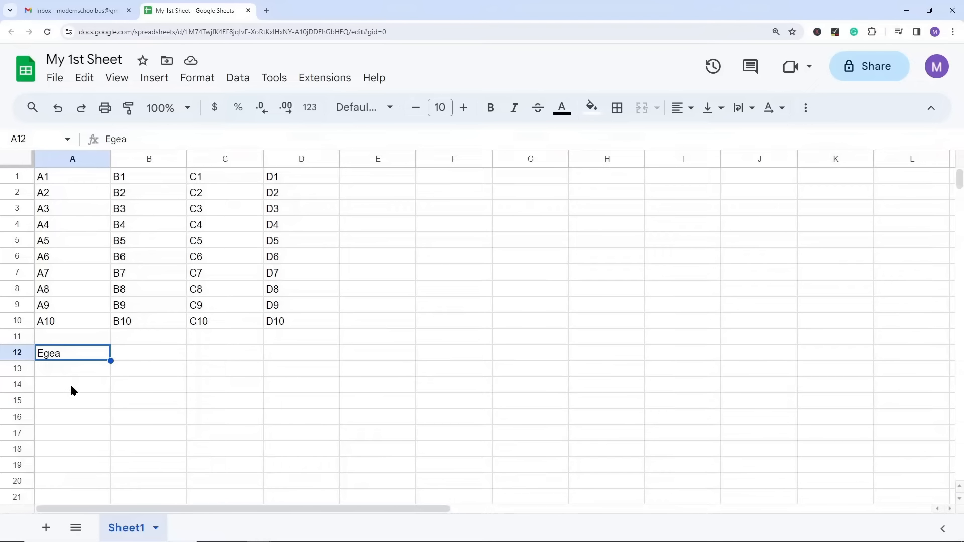
{"action": "key", "text": "Delete"}
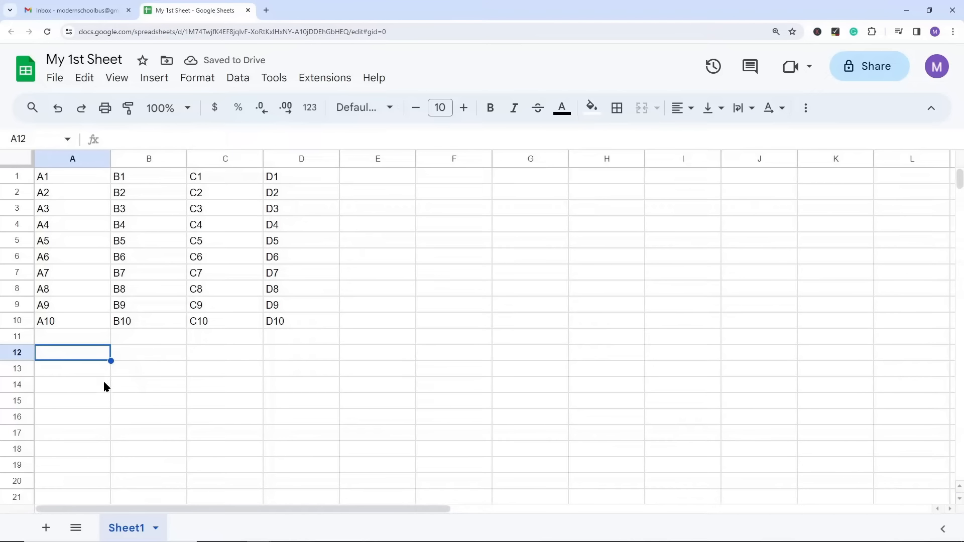
{"action": "left_click_drag", "start_coordinate": [65, 174], "coordinate": [272, 326]}
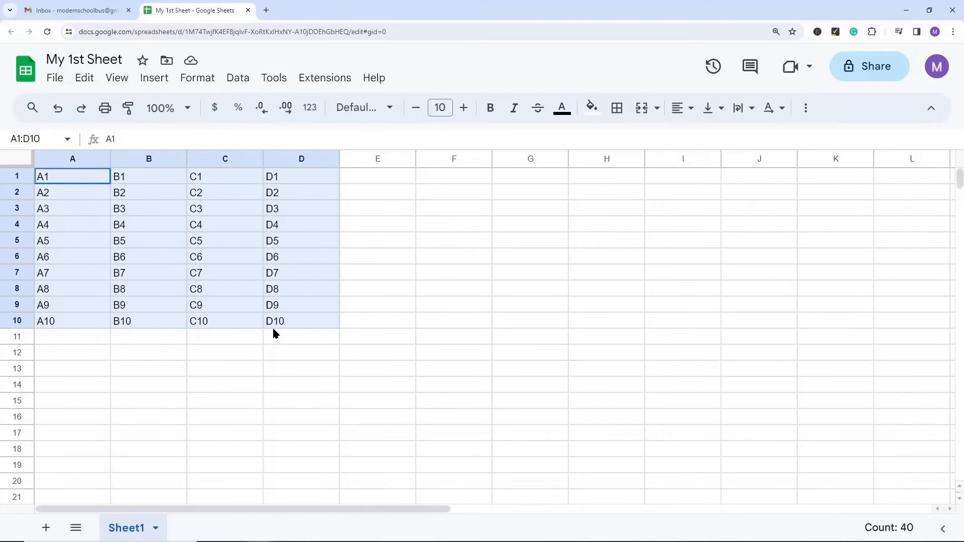
{"action": "key", "text": "Delete"}
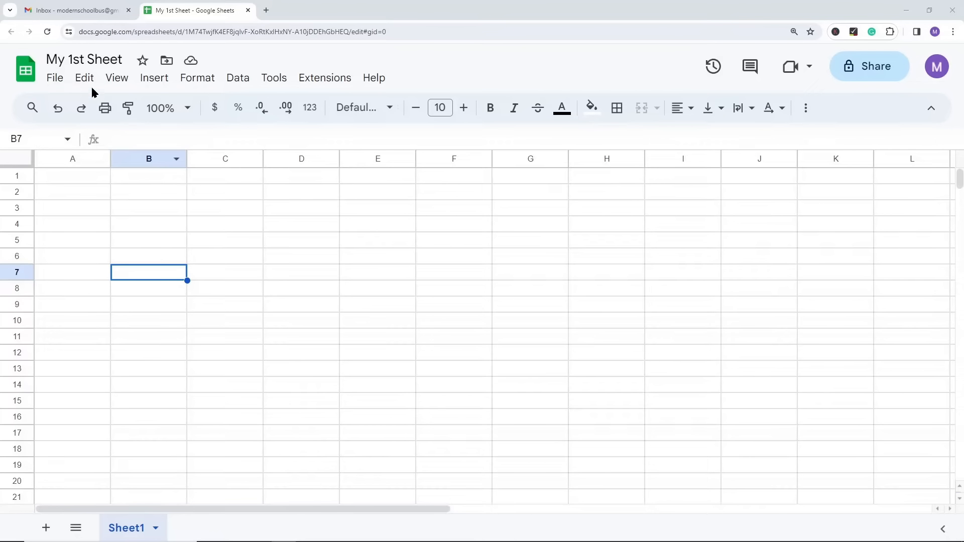
Step: Open the spreadsheet's settings and follow the link for changing the display language
{"action": "left_click", "coordinate": [59, 78]}
{"action": "left_click", "coordinate": [102, 471]}
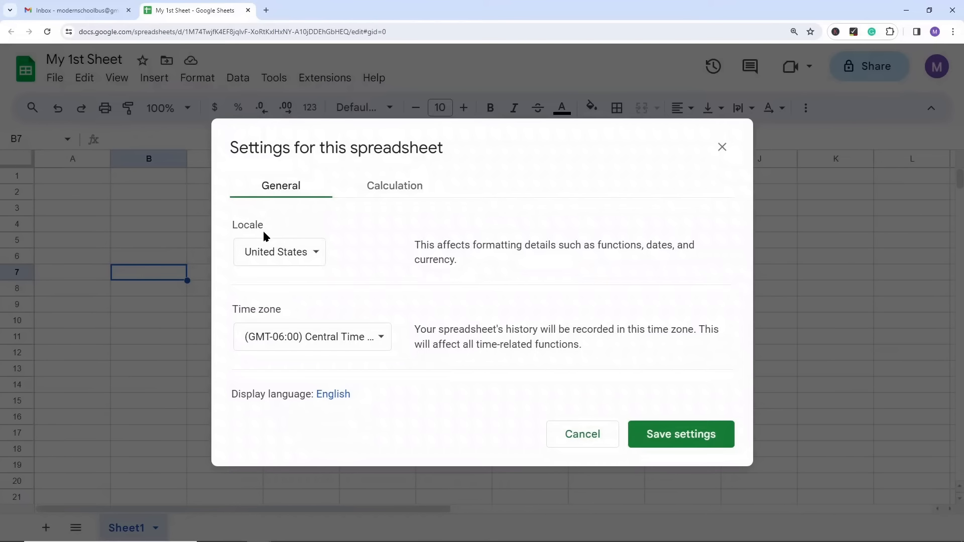
{"action": "left_click", "coordinate": [341, 398]}
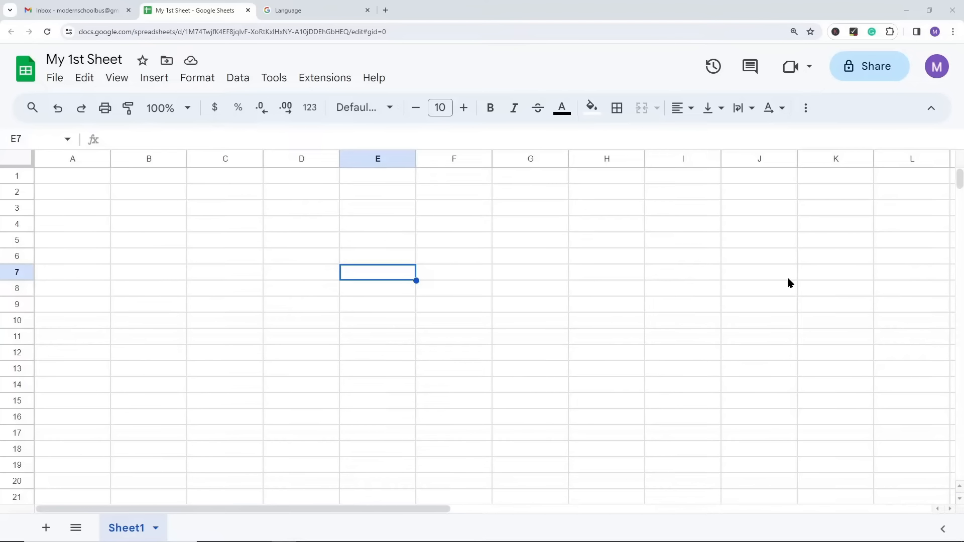
Step: Zoom the browser page out to 110% and return it to 150%
{"action": "left_click", "coordinate": [953, 32]}
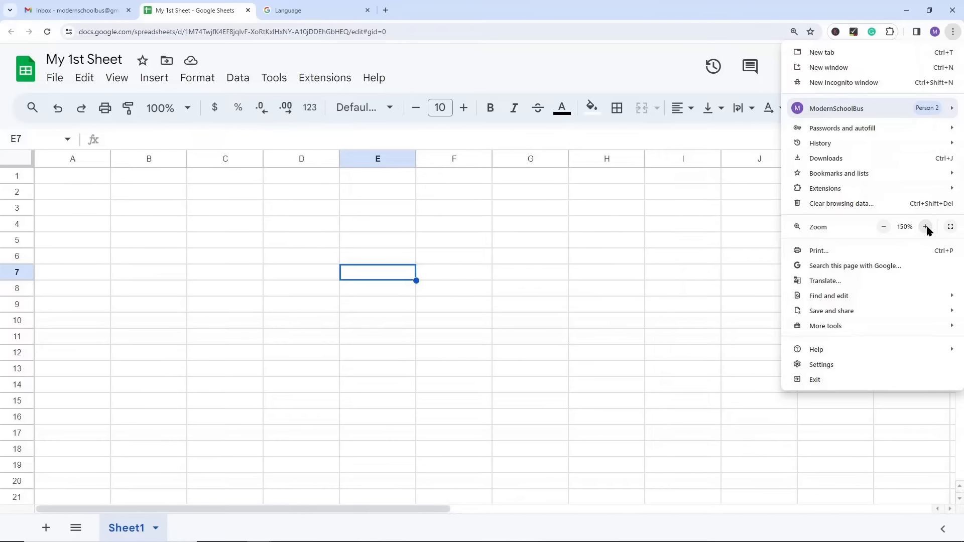
{"action": "left_click", "coordinate": [883, 227]}
{"action": "left_click", "coordinate": [883, 227]}
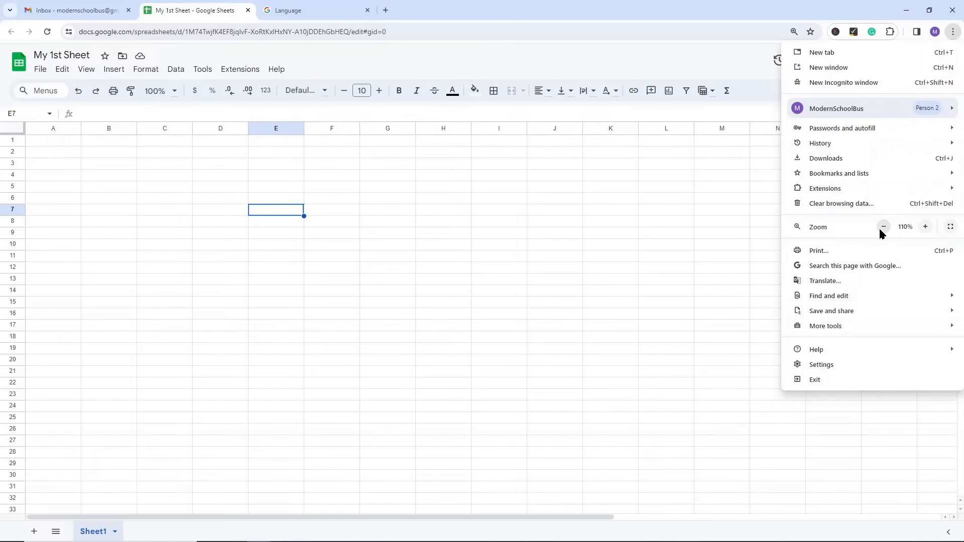
{"action": "left_click", "coordinate": [925, 227]}
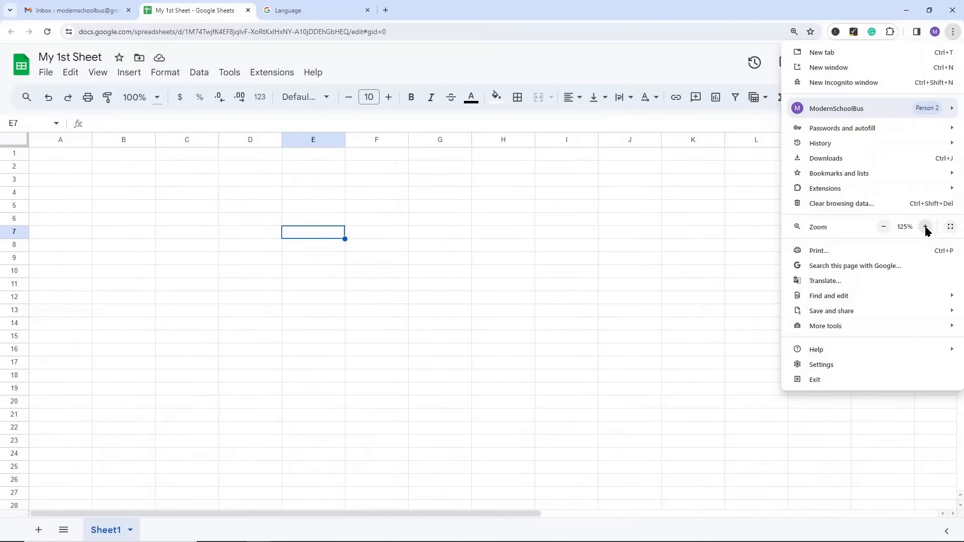
{"action": "left_click", "coordinate": [925, 228]}
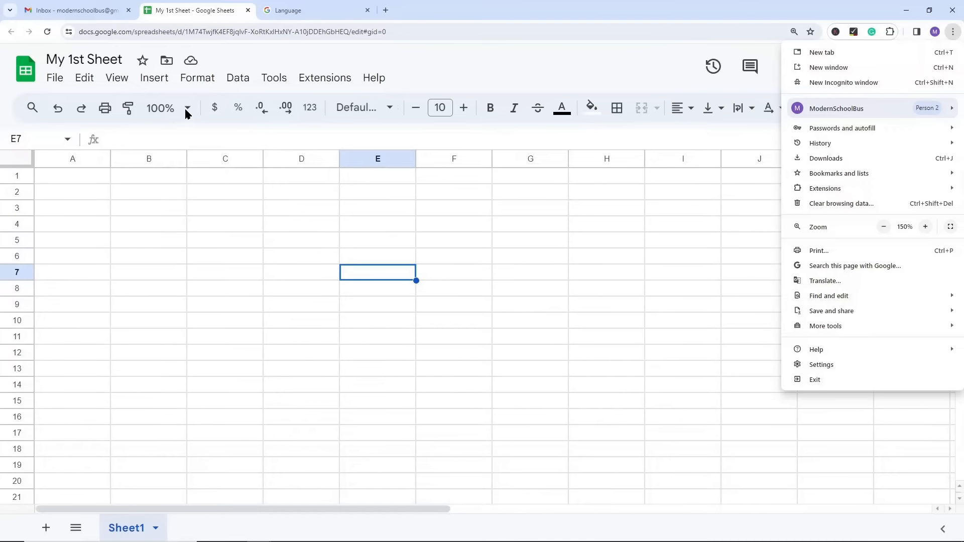
Step: Set the sheet's own zoom to 150% and return it to 100%
{"action": "left_click", "coordinate": [183, 176]}
{"action": "left_click", "coordinate": [184, 108]}
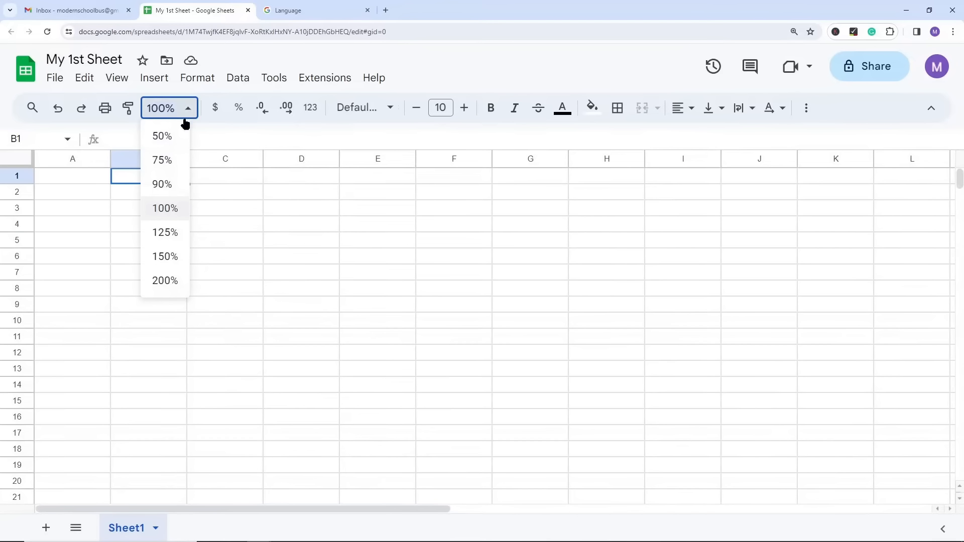
{"action": "left_click", "coordinate": [166, 257]}
{"action": "left_click", "coordinate": [189, 110]}
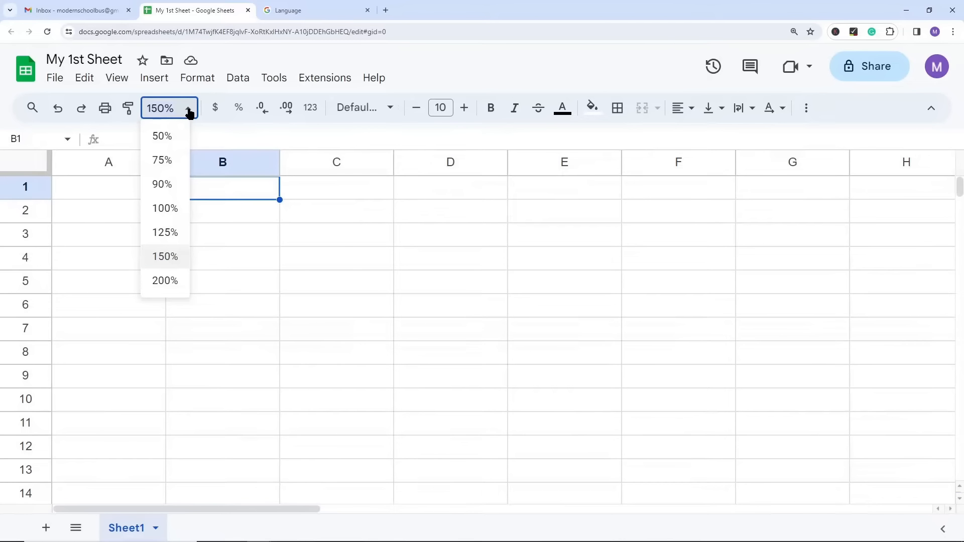
{"action": "left_click", "coordinate": [174, 208]}
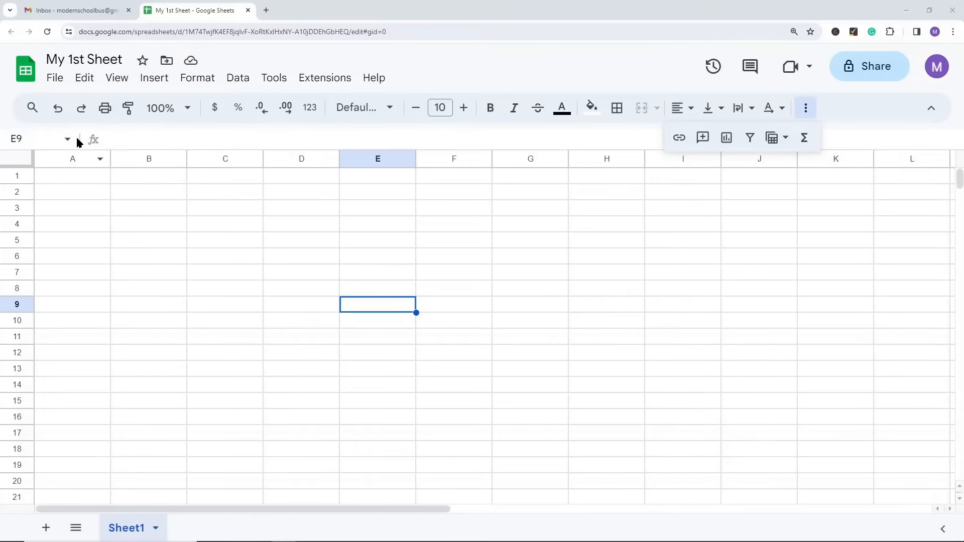
Step: View the version history, preview the December 2, 11:32 AM version and show its available actions
{"action": "left_click", "coordinate": [54, 79]}
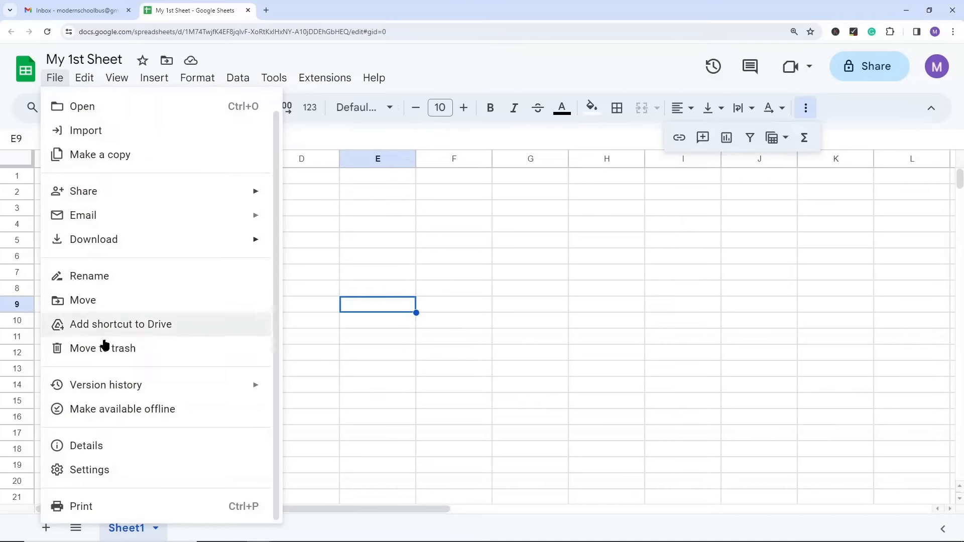
{"action": "mouse_move", "coordinate": [122, 384]}
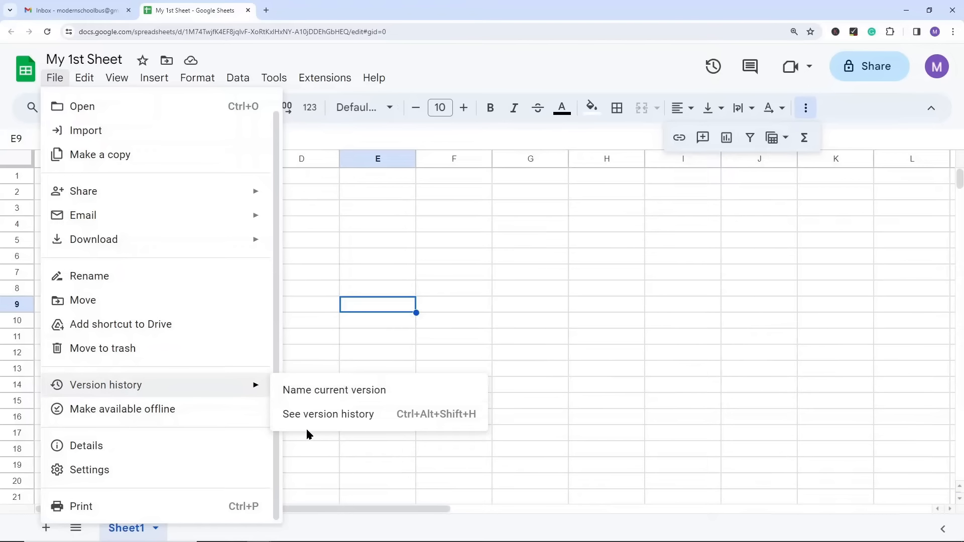
{"action": "left_click", "coordinate": [314, 418]}
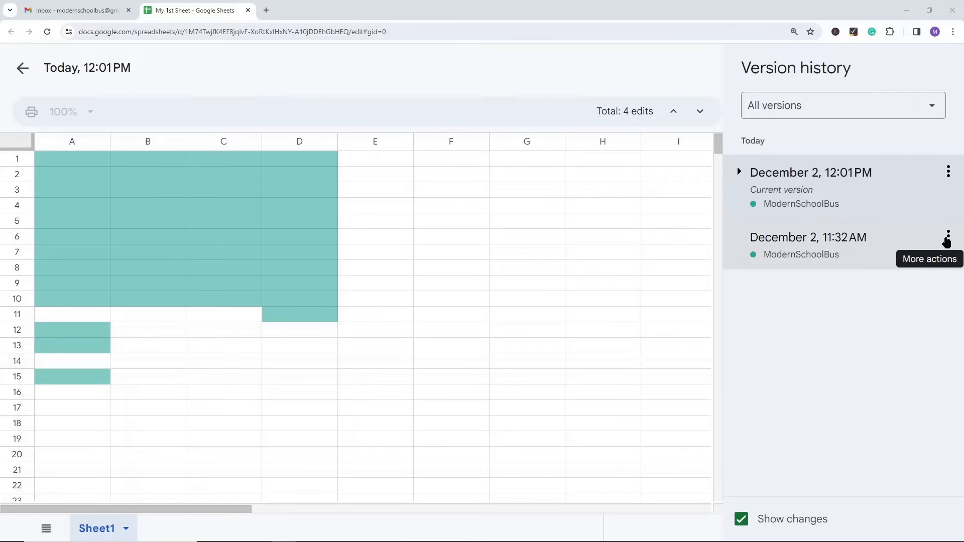
{"action": "left_click", "coordinate": [827, 239]}
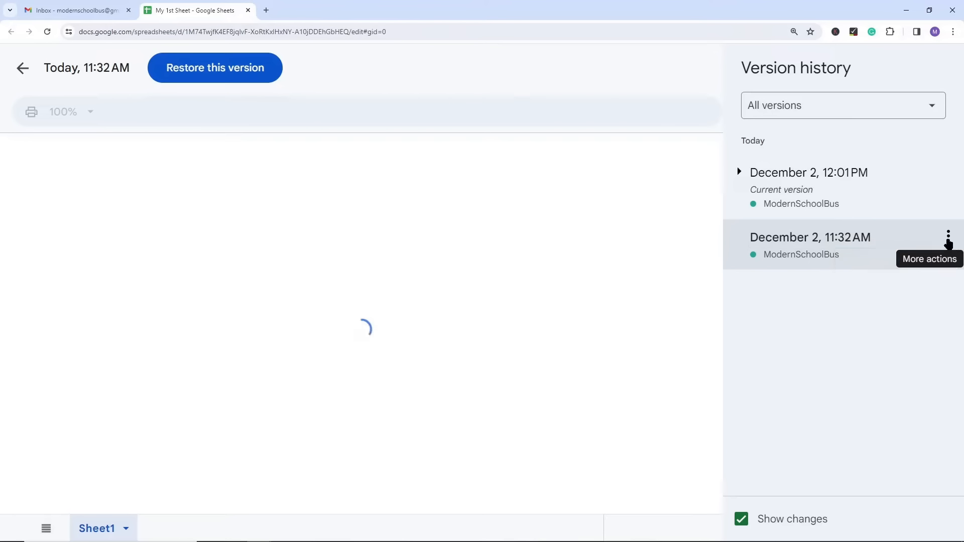
{"action": "left_click", "coordinate": [948, 237]}
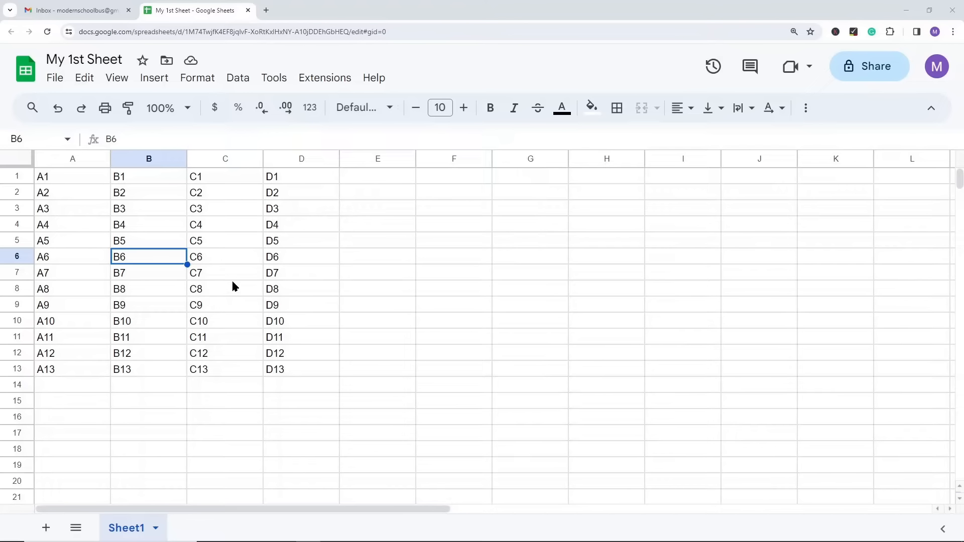
Step: Insert one column to the left of column B and undo the insertion
{"action": "left_click", "coordinate": [145, 159]}
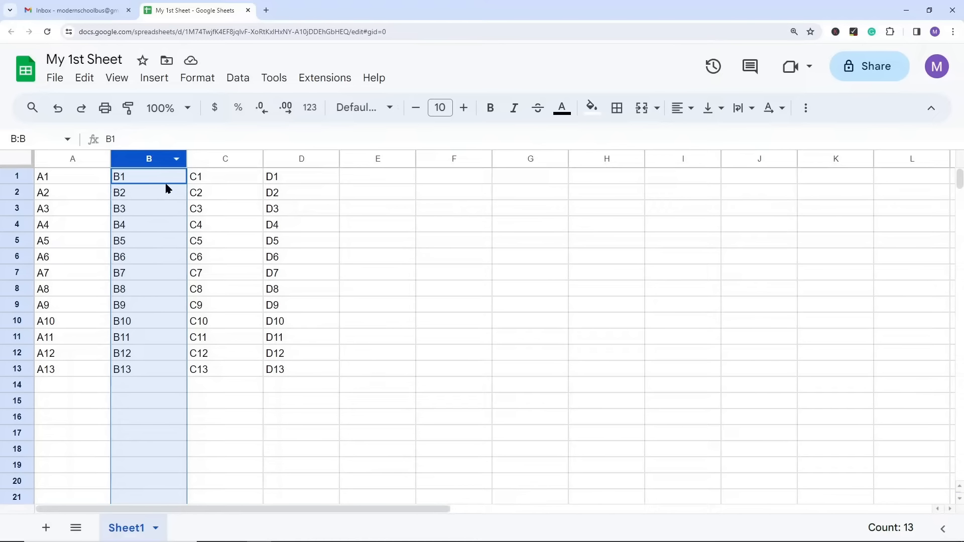
{"action": "right_click", "coordinate": [146, 159]}
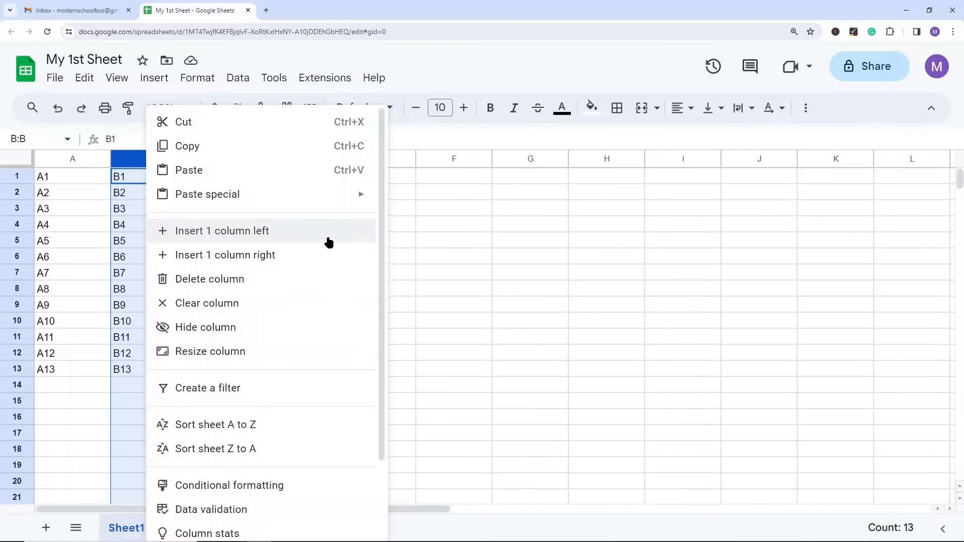
{"action": "left_click", "coordinate": [236, 231]}
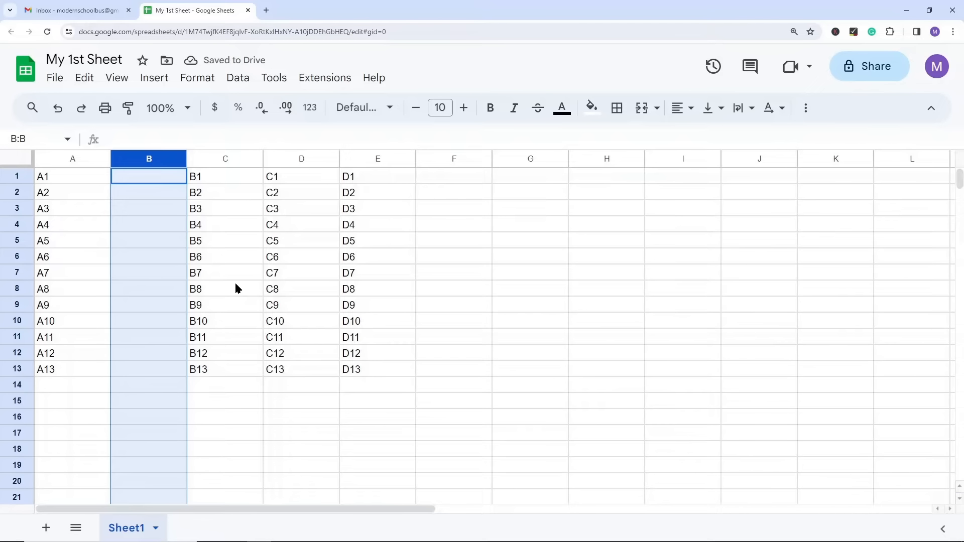
{"action": "key", "text": "ctrl+z"}
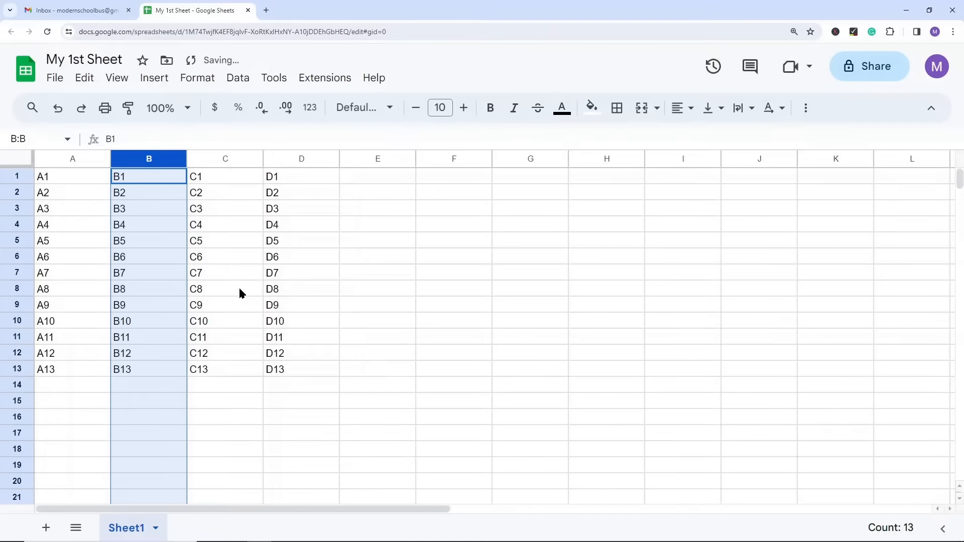
Step: Insert one column to the right of column B, undo the insertion and deselect the column
{"action": "right_click", "coordinate": [149, 157]}
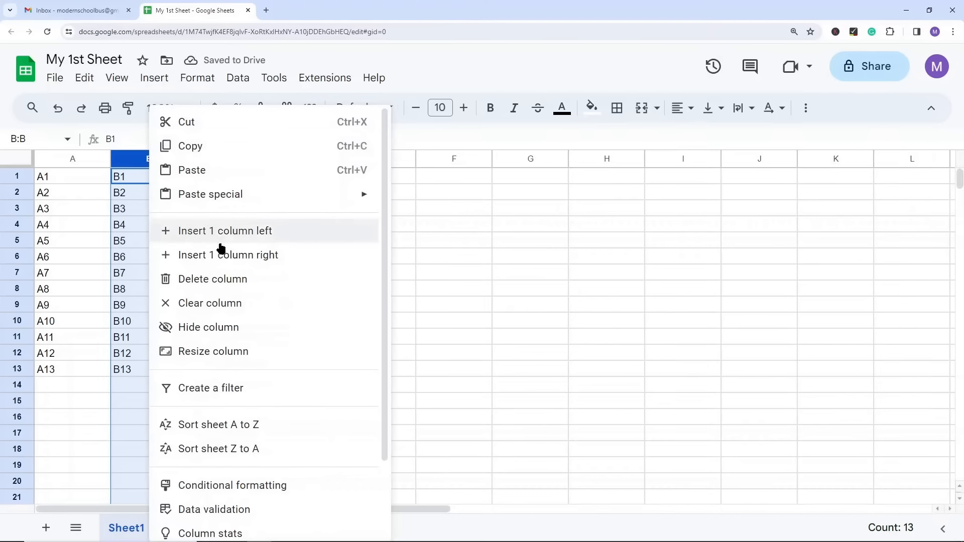
{"action": "left_click", "coordinate": [251, 255]}
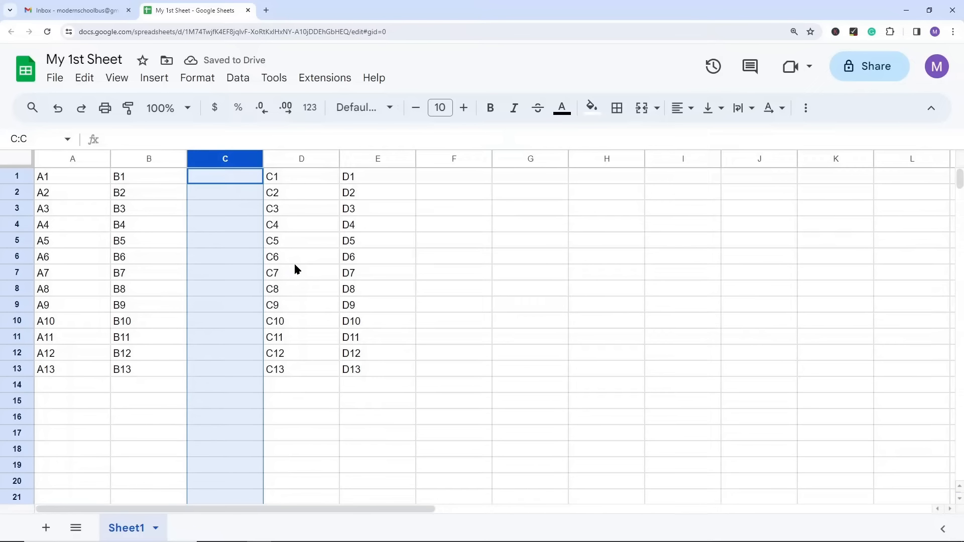
{"action": "key", "text": "ctrl+z"}
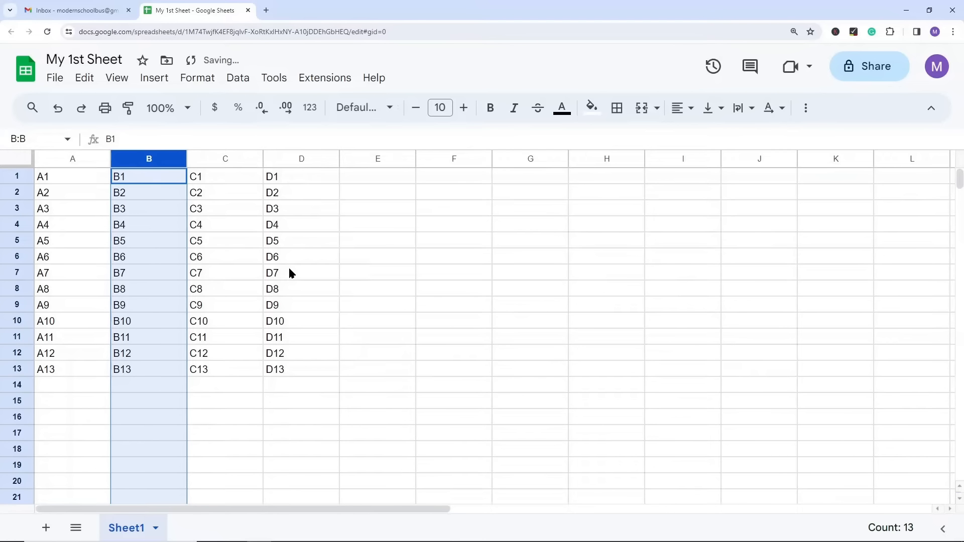
{"action": "left_click", "coordinate": [242, 278]}
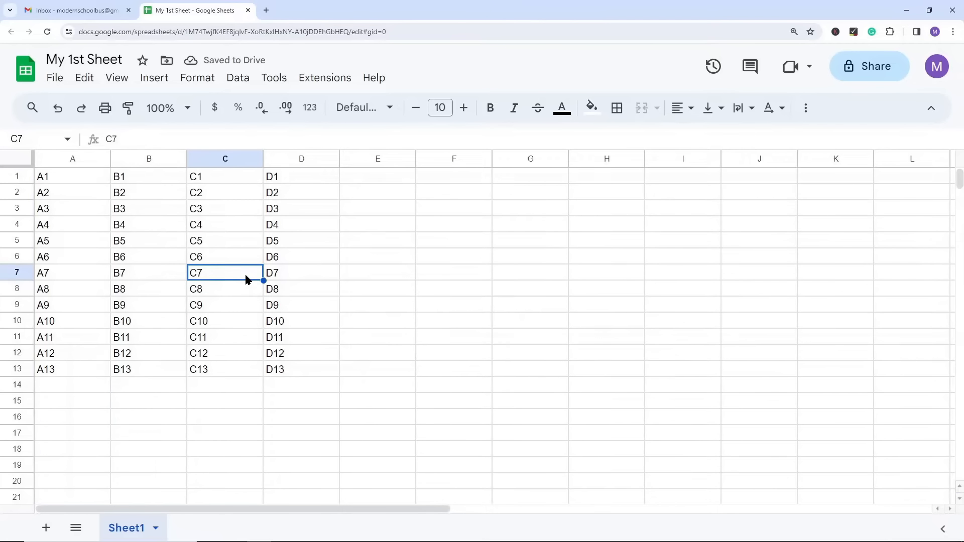
Step: Select columns B through E, insert four columns to their left and undo the insertion
{"action": "left_click", "coordinate": [147, 155]}
{"action": "left_click_drag", "start_coordinate": [147, 156], "coordinate": [343, 155]}
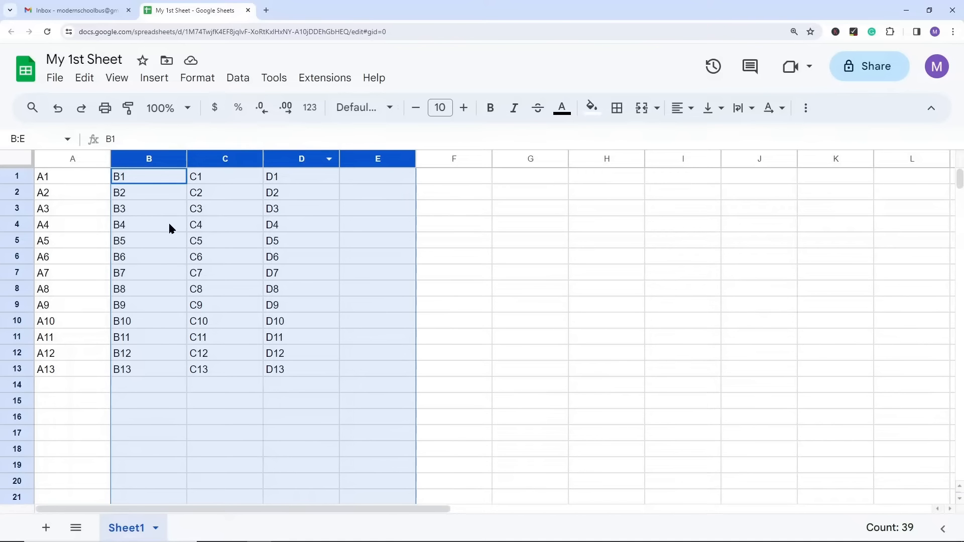
{"action": "left_click", "coordinate": [170, 226]}
{"action": "left_click", "coordinate": [143, 157]}
{"action": "left_click_drag", "start_coordinate": [143, 158], "coordinate": [343, 179]}
{"action": "right_click", "coordinate": [232, 159]}
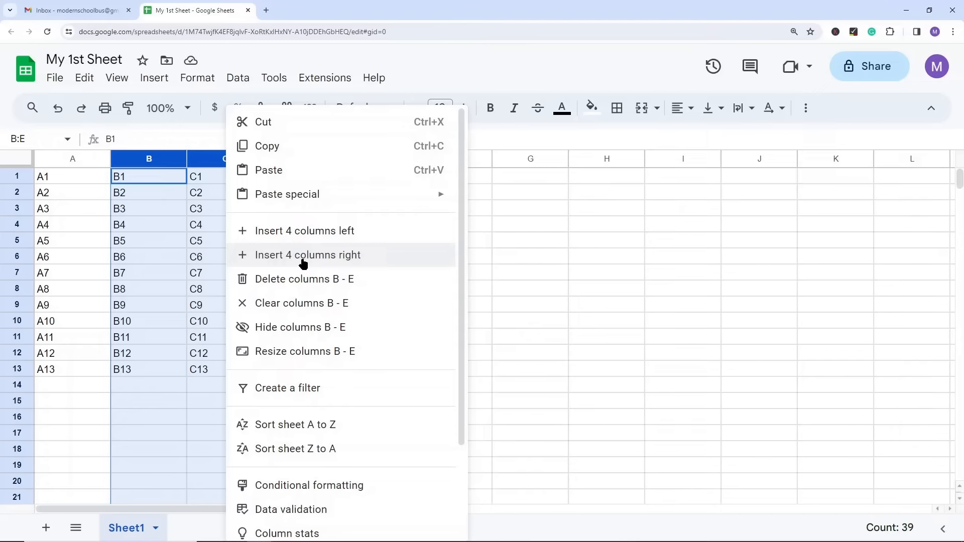
{"action": "left_click", "coordinate": [304, 234]}
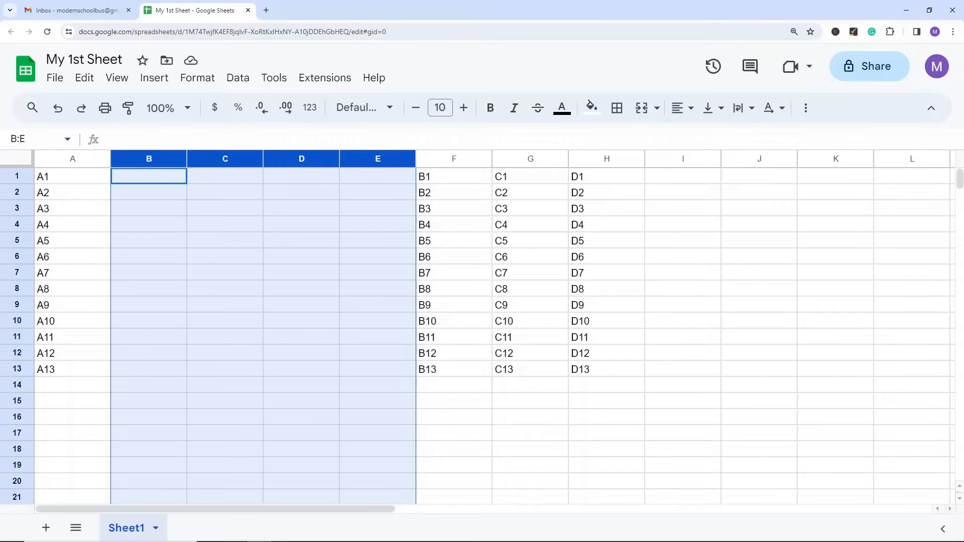
{"action": "left_click", "coordinate": [300, 262]}
{"action": "key", "text": "ctrl+z"}
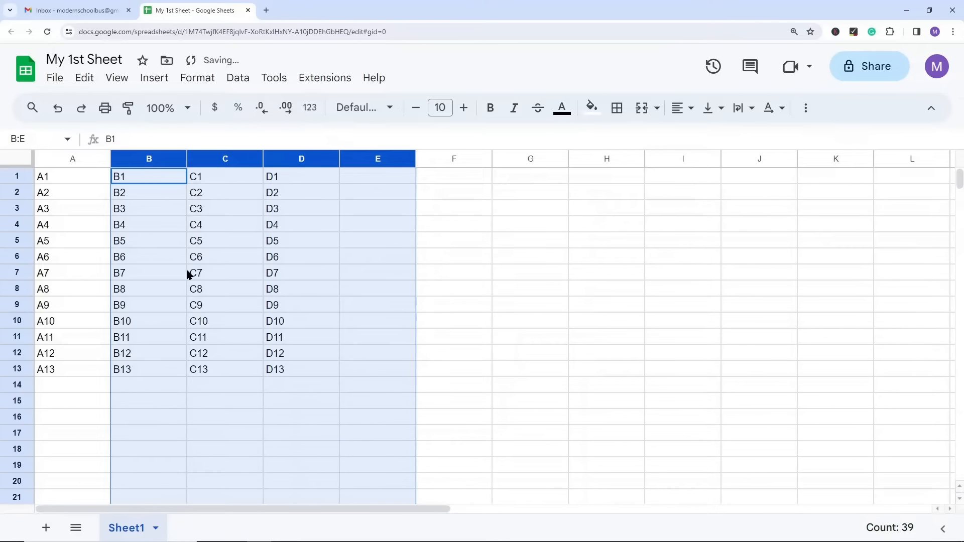
Step: Select rows 3 through 9, view the available row insertion options and dismiss them without inserting anything
{"action": "left_click", "coordinate": [159, 272]}
{"action": "left_click_drag", "start_coordinate": [16, 208], "coordinate": [16, 304]}
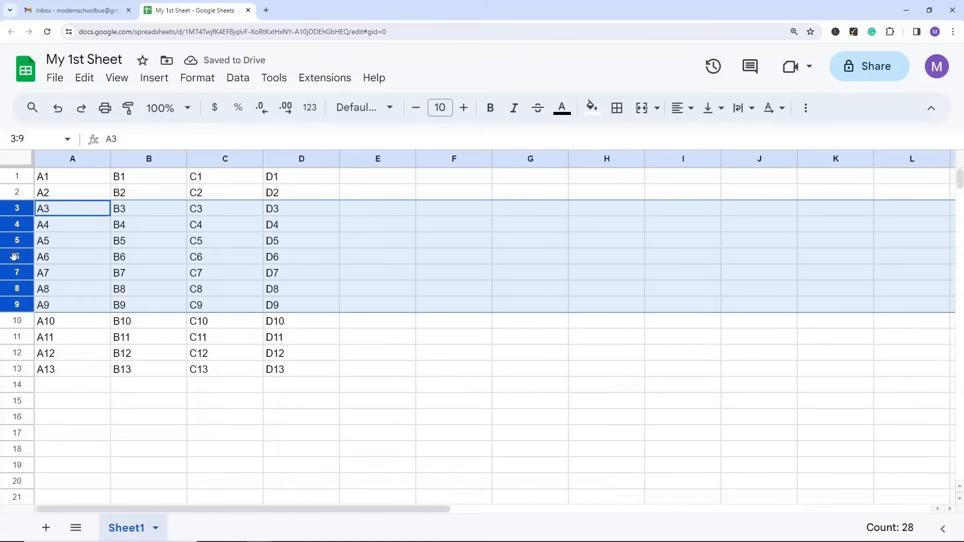
{"action": "right_click", "coordinate": [15, 301]}
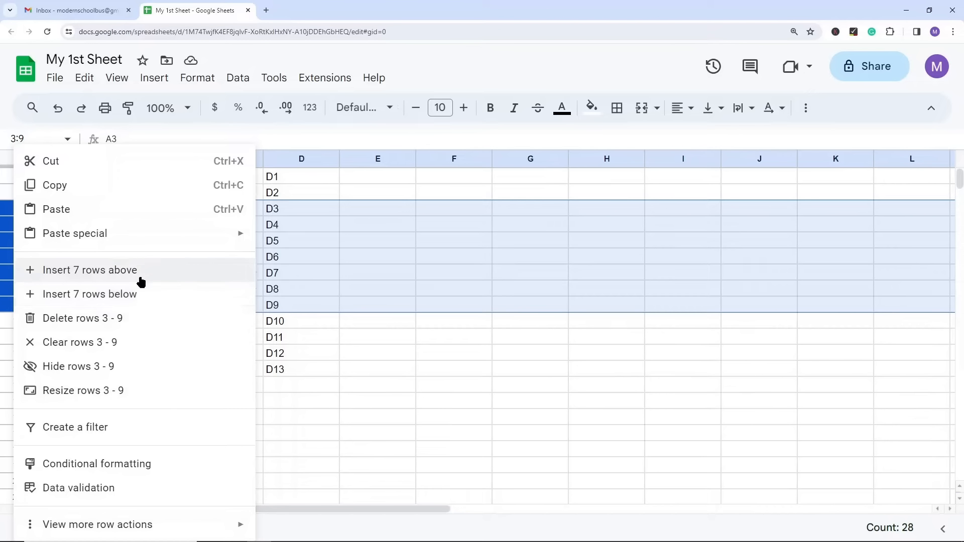
{"action": "left_click", "coordinate": [347, 213]}
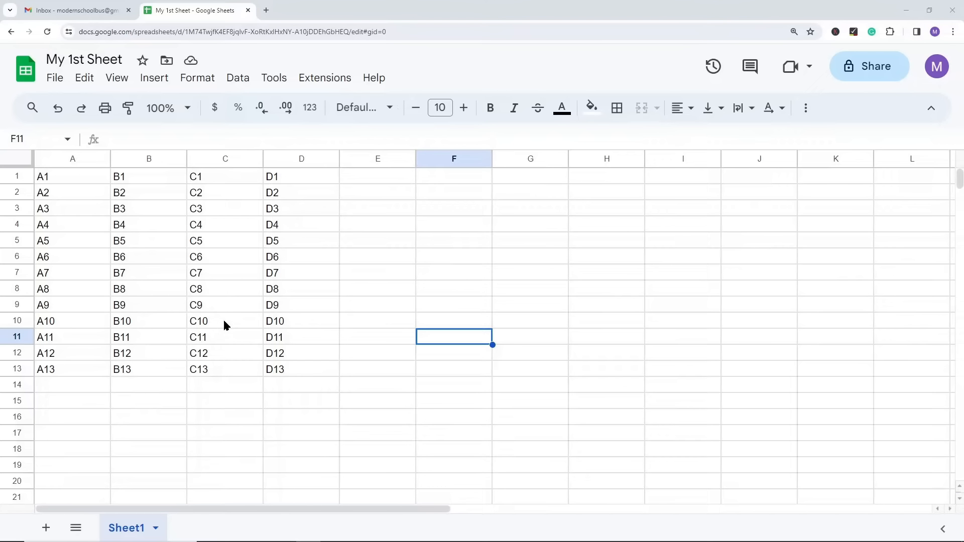
Step: Add three new blank sheets to the spreadsheet
{"action": "left_click", "coordinate": [47, 530]}
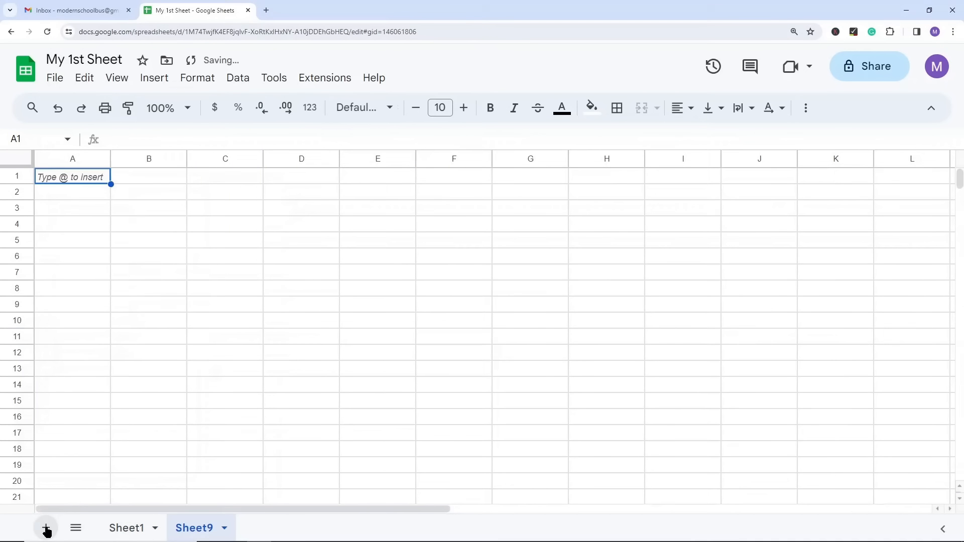
{"action": "left_click", "coordinate": [46, 528]}
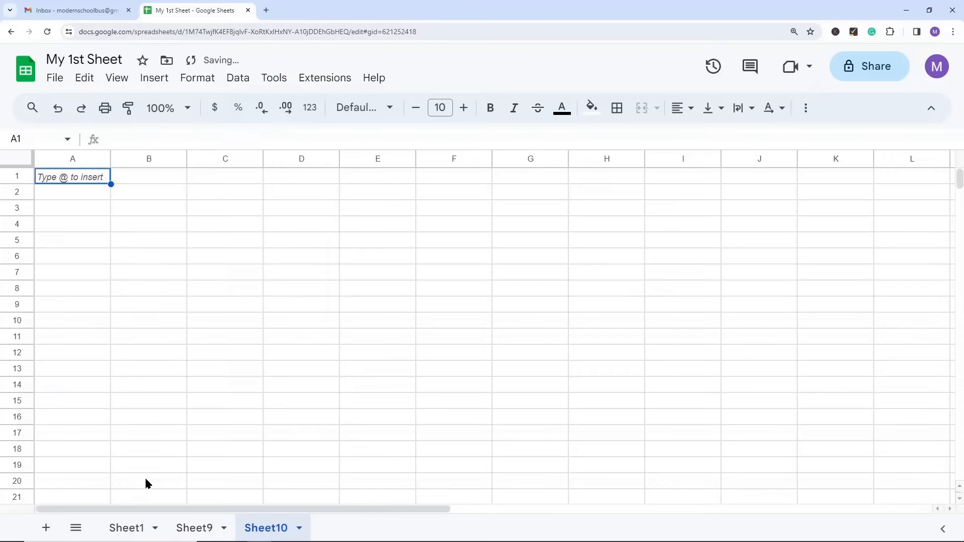
{"action": "left_click", "coordinate": [49, 528]}
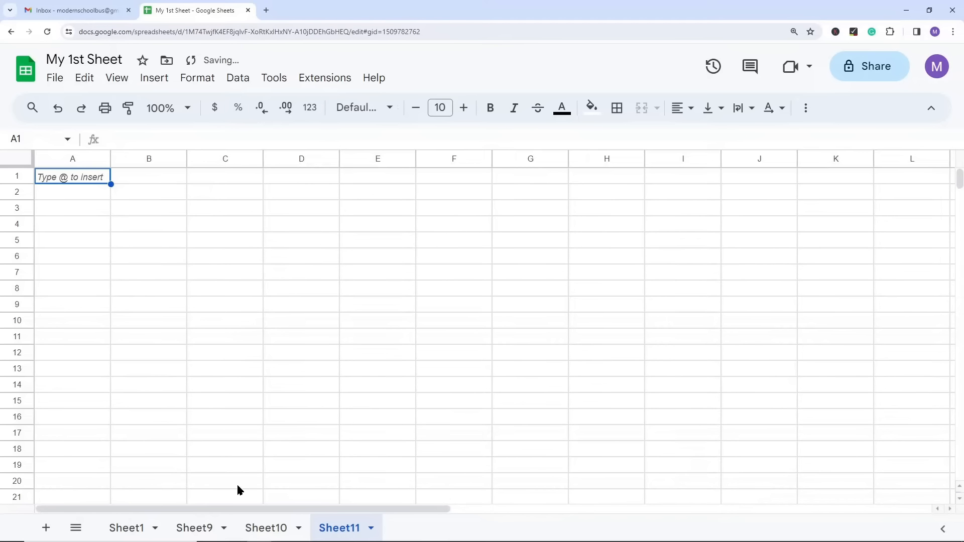
Step: Rename Sheet9 as Type and give its tab a light blue color
{"action": "double_click", "coordinate": [203, 530]}
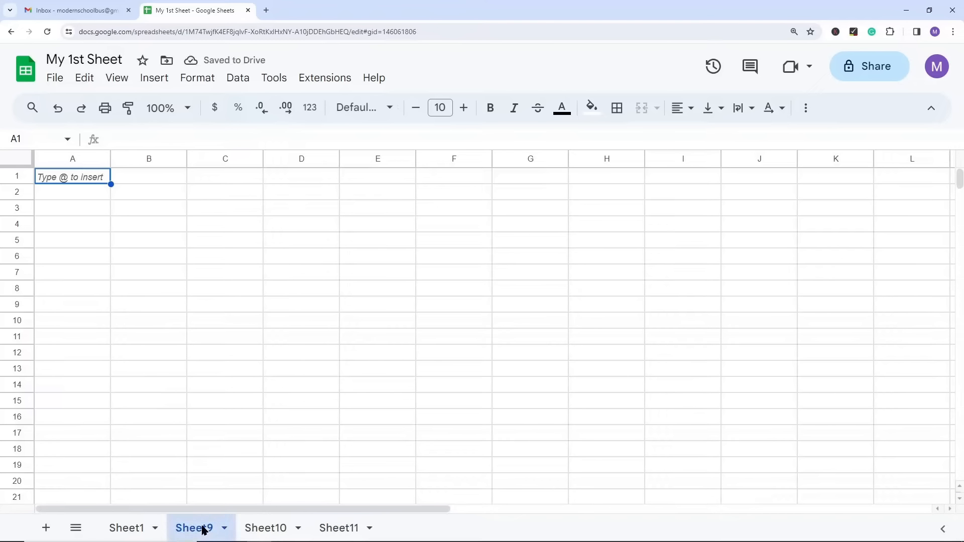
{"action": "type", "text": "Type"}
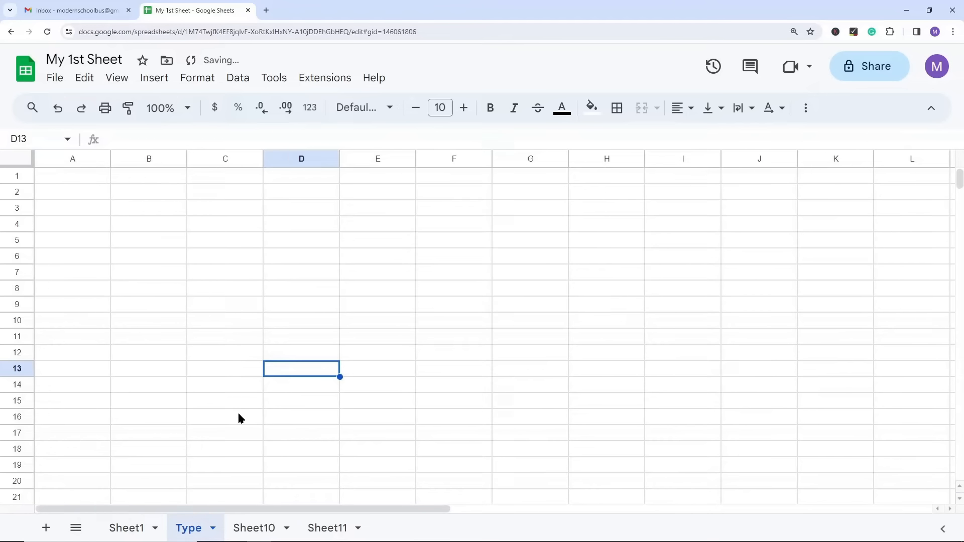
{"action": "right_click", "coordinate": [187, 531]}
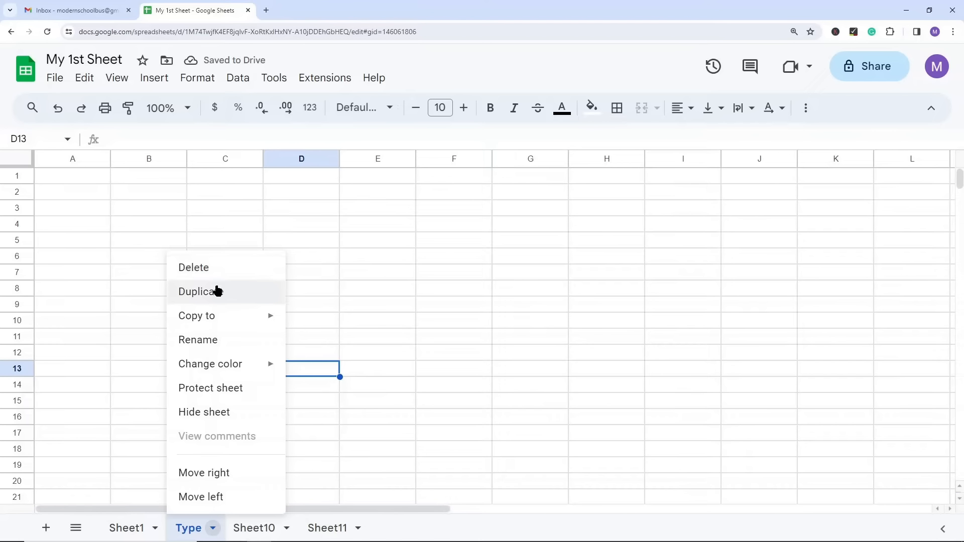
{"action": "mouse_move", "coordinate": [218, 364]}
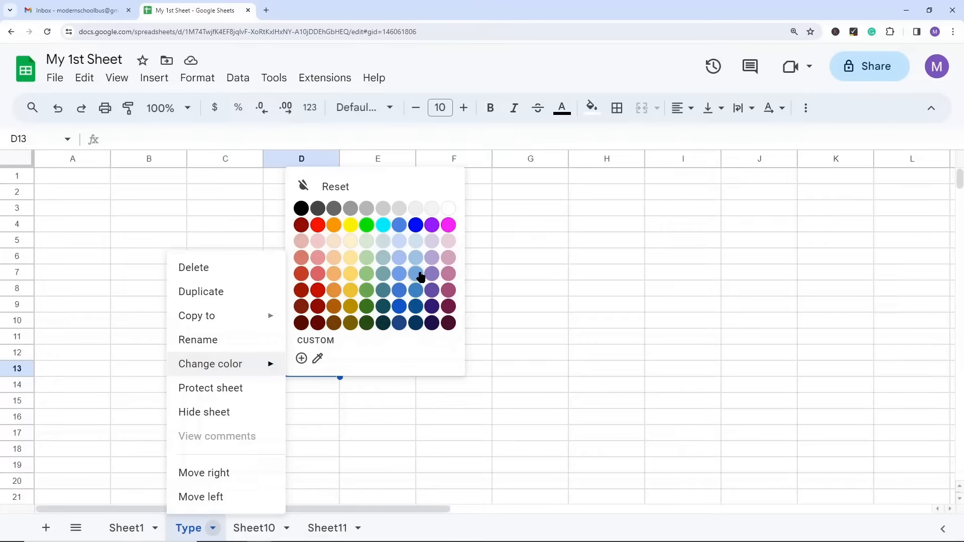
{"action": "left_click", "coordinate": [420, 279]}
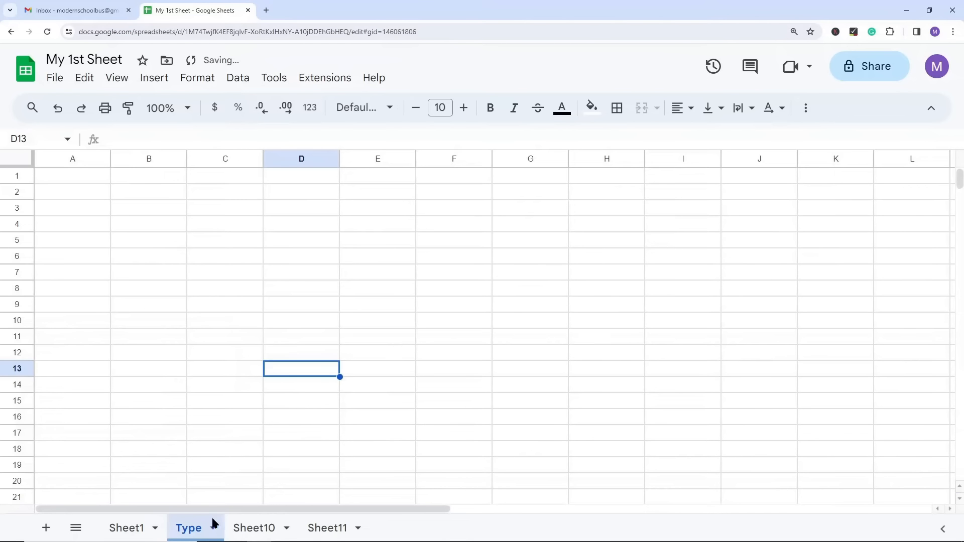
{"action": "left_click", "coordinate": [220, 326]}
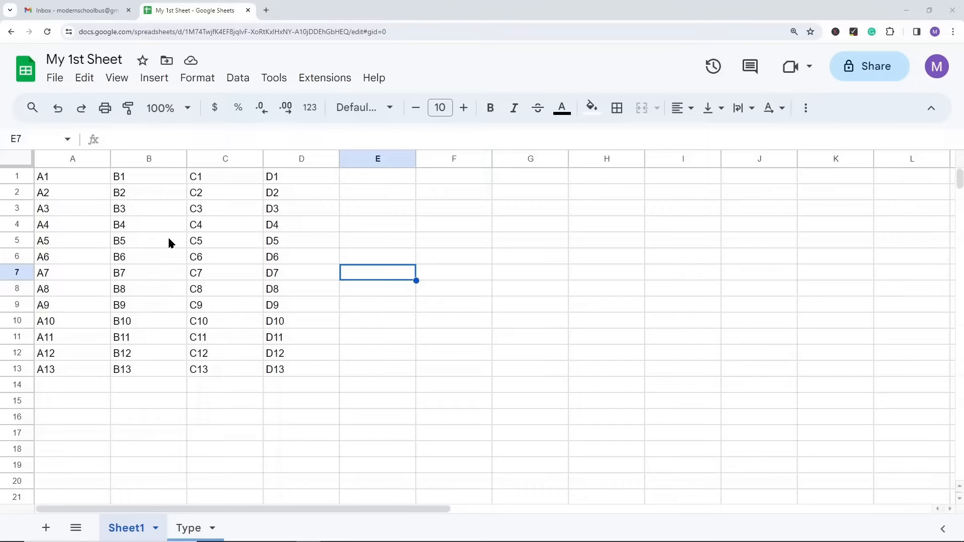
Step: Hide column B in Sheet1 and select the remaining columns A, C and D in turn
{"action": "left_click", "coordinate": [171, 260]}
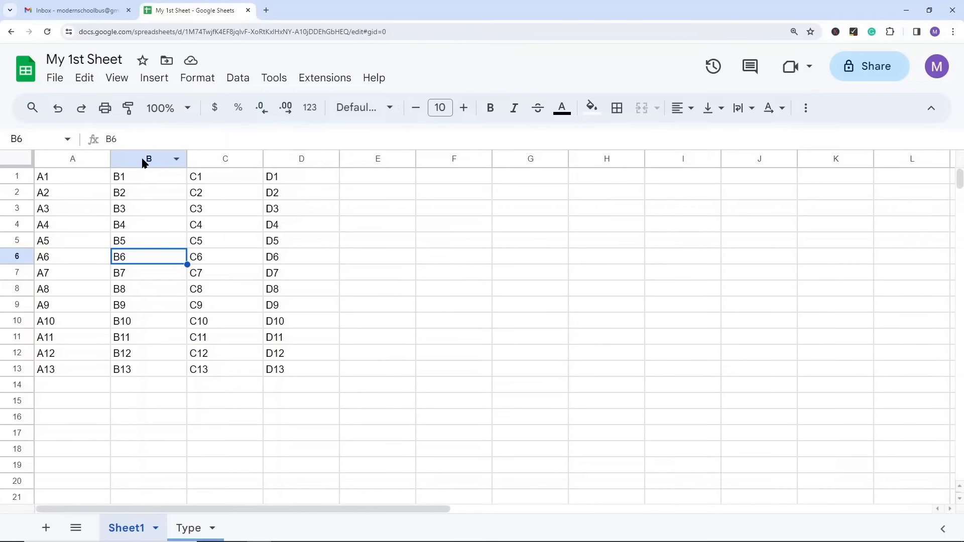
{"action": "left_click", "coordinate": [148, 161]}
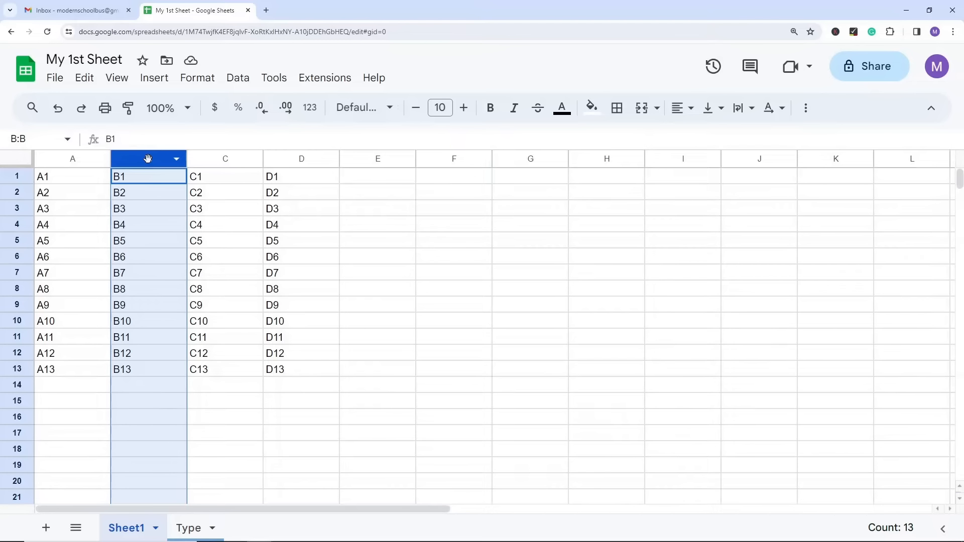
{"action": "right_click", "coordinate": [150, 157]}
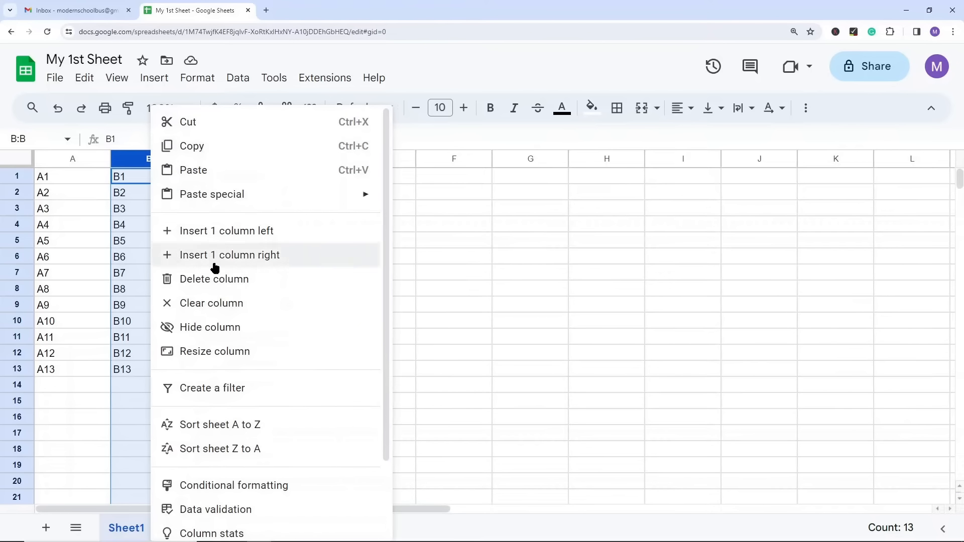
{"action": "left_click", "coordinate": [222, 331]}
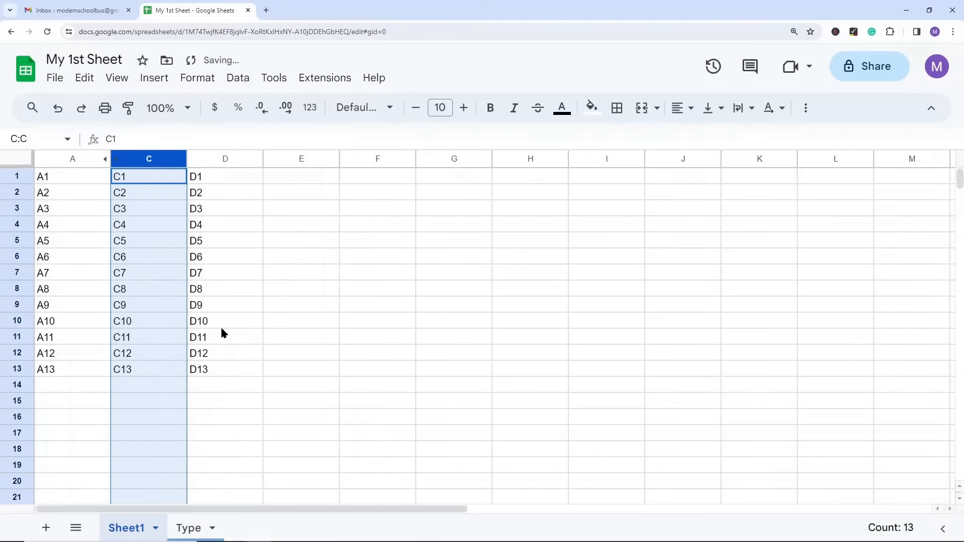
{"action": "left_click", "coordinate": [270, 271]}
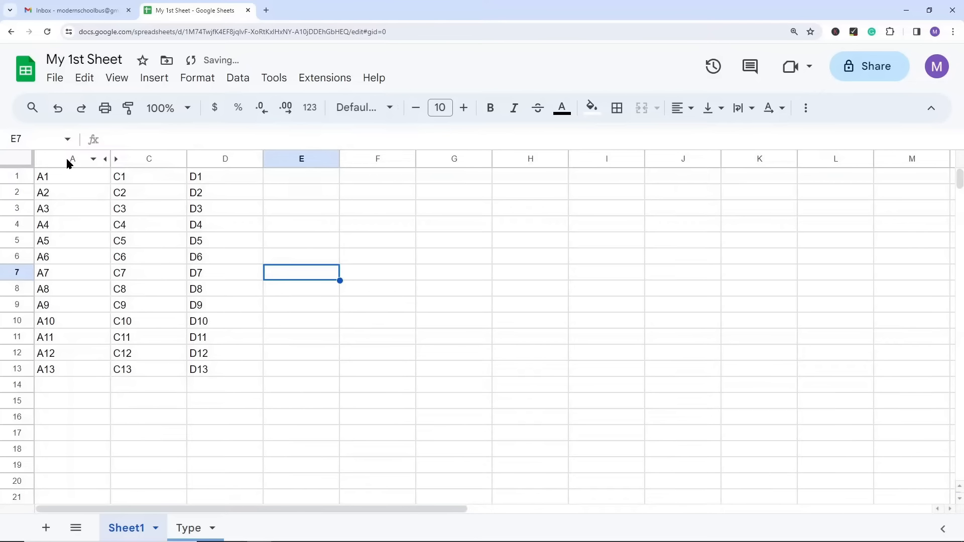
{"action": "left_click", "coordinate": [71, 159]}
{"action": "left_click", "coordinate": [164, 160]}
{"action": "left_click", "coordinate": [202, 164]}
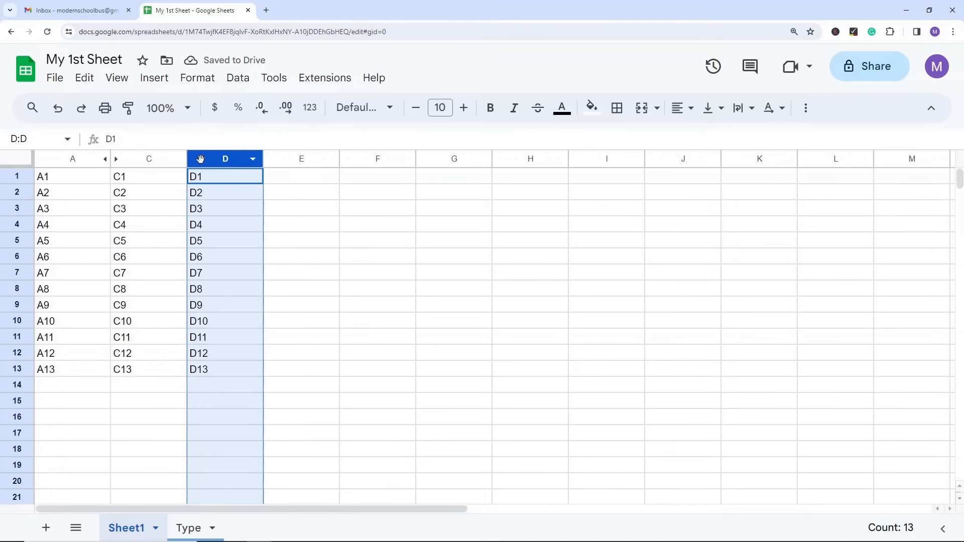
{"action": "left_click", "coordinate": [159, 262]}
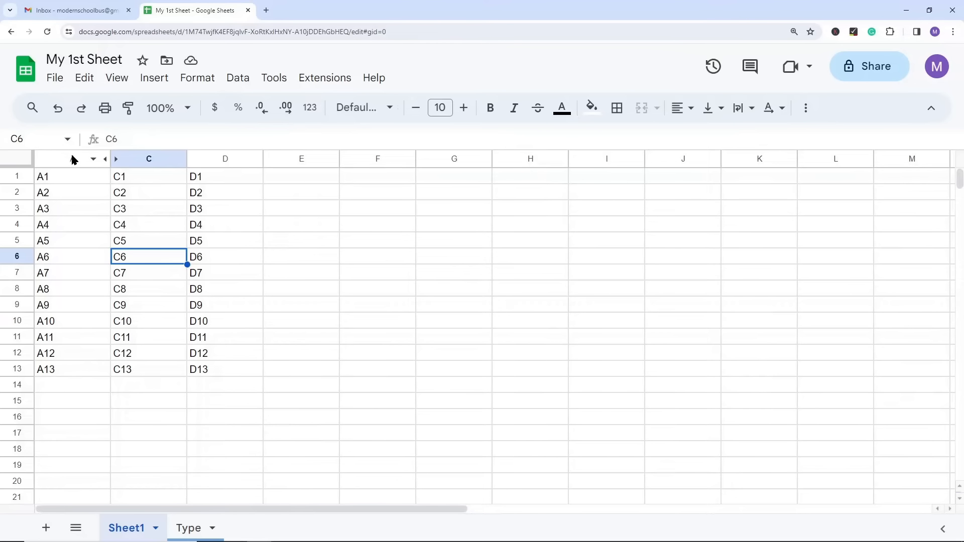
Step: Select columns A through C, unhide the column between them and clear the selection
{"action": "left_click", "coordinate": [72, 160]}
{"action": "left_click", "coordinate": [142, 160], "text": "shift"}
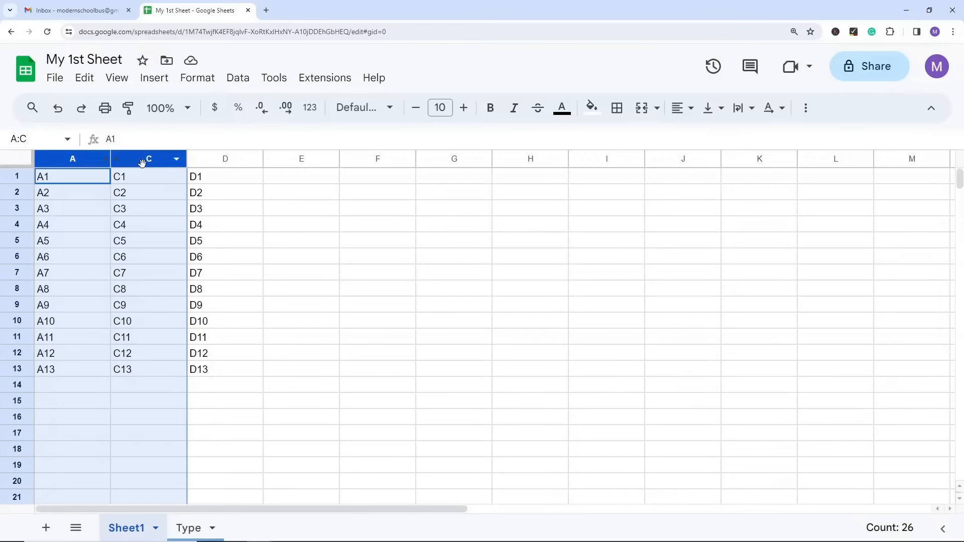
{"action": "right_click", "coordinate": [142, 160]}
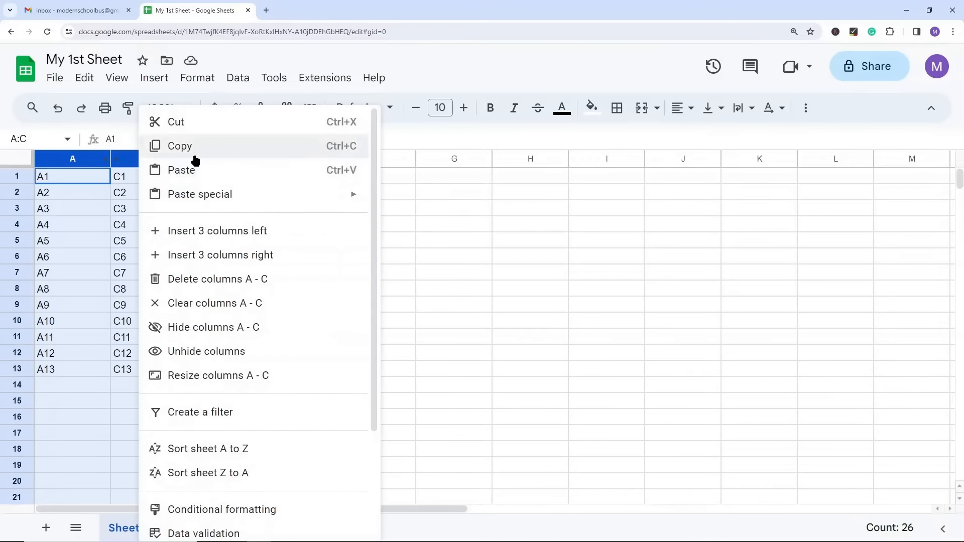
{"action": "left_click", "coordinate": [236, 351]}
{"action": "left_click", "coordinate": [227, 326]}
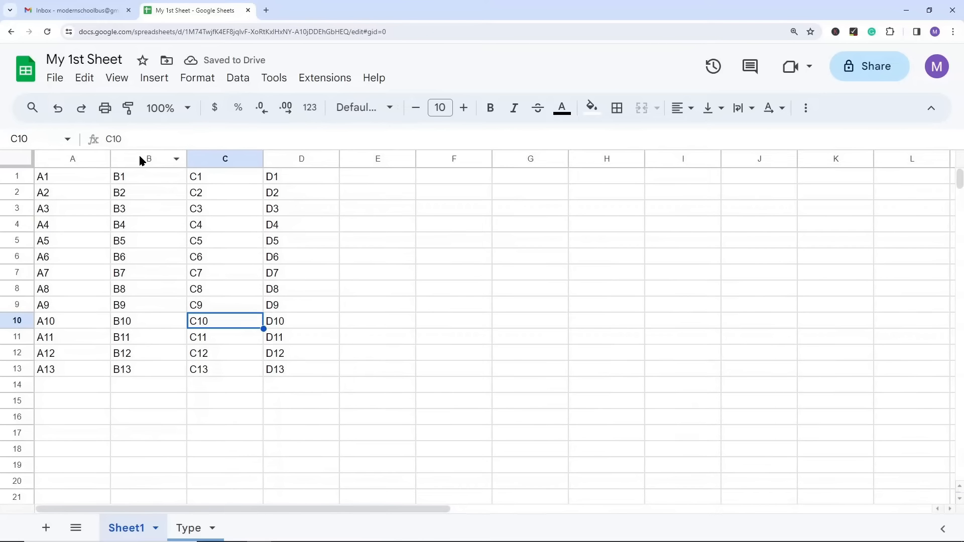
Step: Hide columns B through D together and undo the hiding
{"action": "left_click_drag", "start_coordinate": [135, 158], "coordinate": [300, 178]}
{"action": "right_click", "coordinate": [301, 158]}
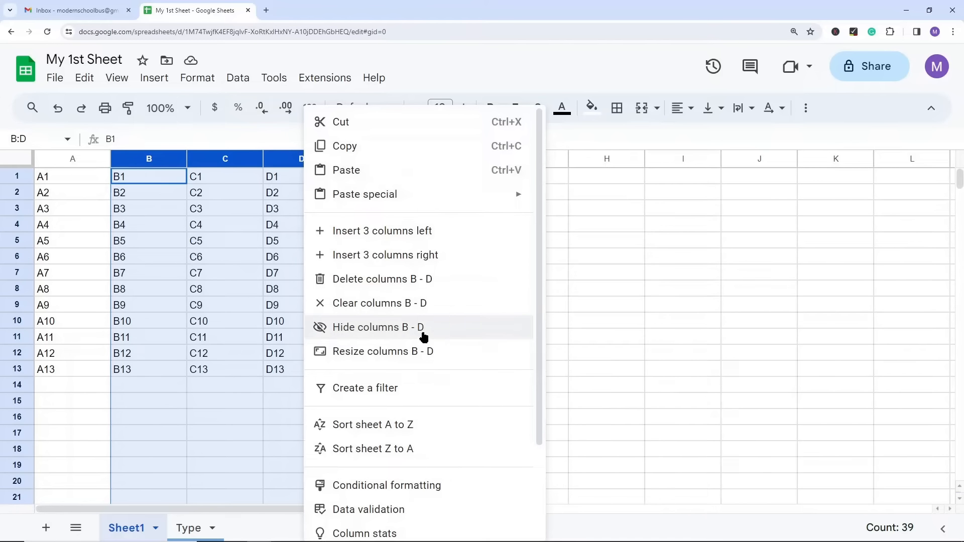
{"action": "left_click", "coordinate": [387, 338]}
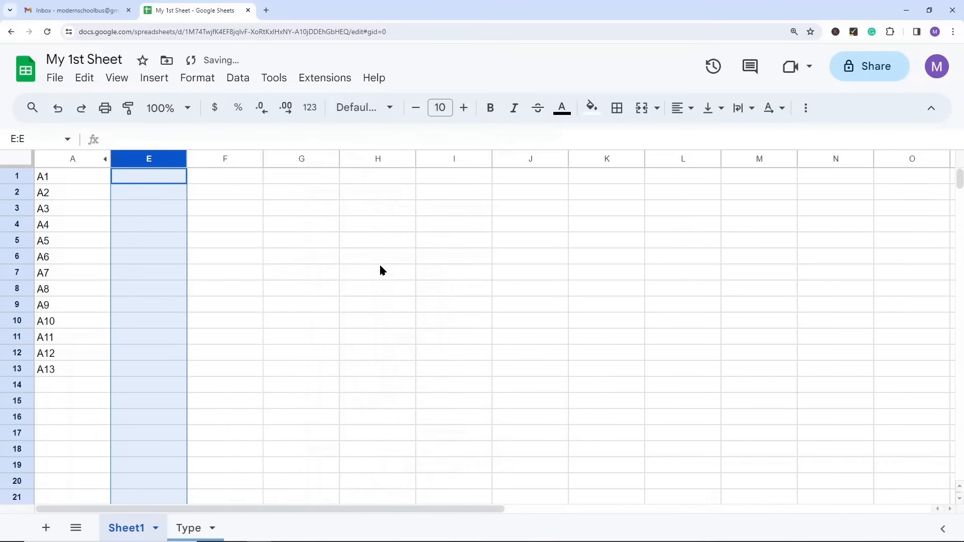
{"action": "left_click", "coordinate": [387, 288]}
{"action": "key", "text": "ctrl+z"}
{"action": "left_click", "coordinate": [478, 259]}
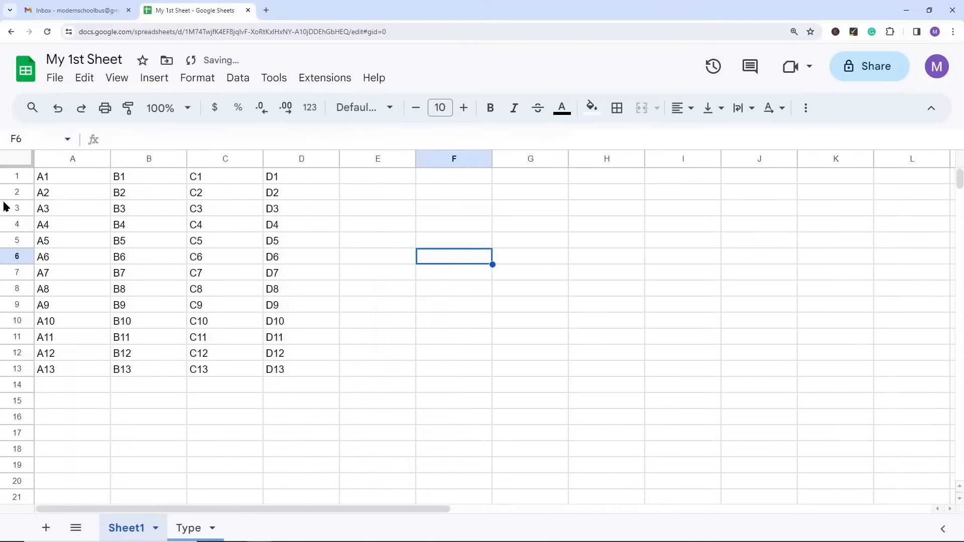
Step: Hide rows 2 through 6 and select the adjoining rows 1 and 7
{"action": "left_click_drag", "start_coordinate": [8, 192], "coordinate": [7, 256]}
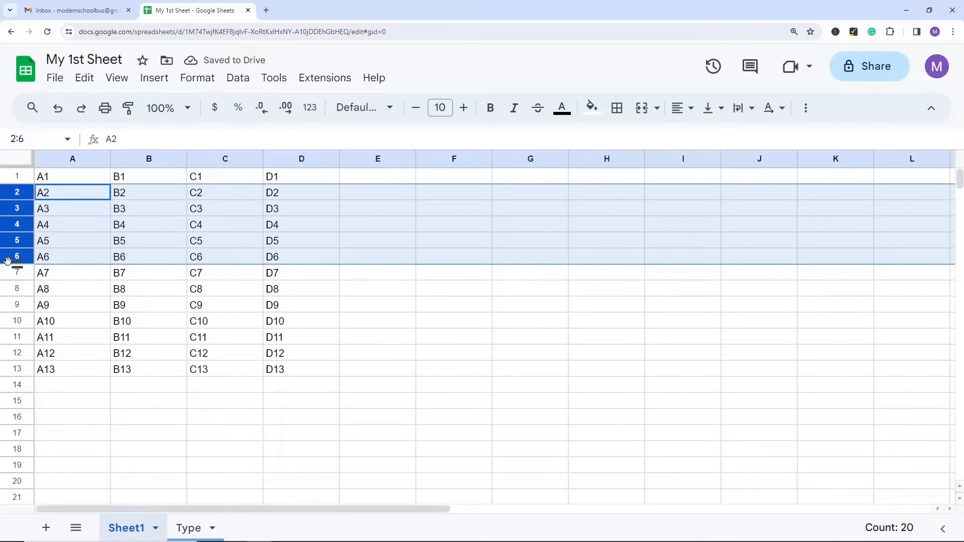
{"action": "right_click", "coordinate": [7, 260]}
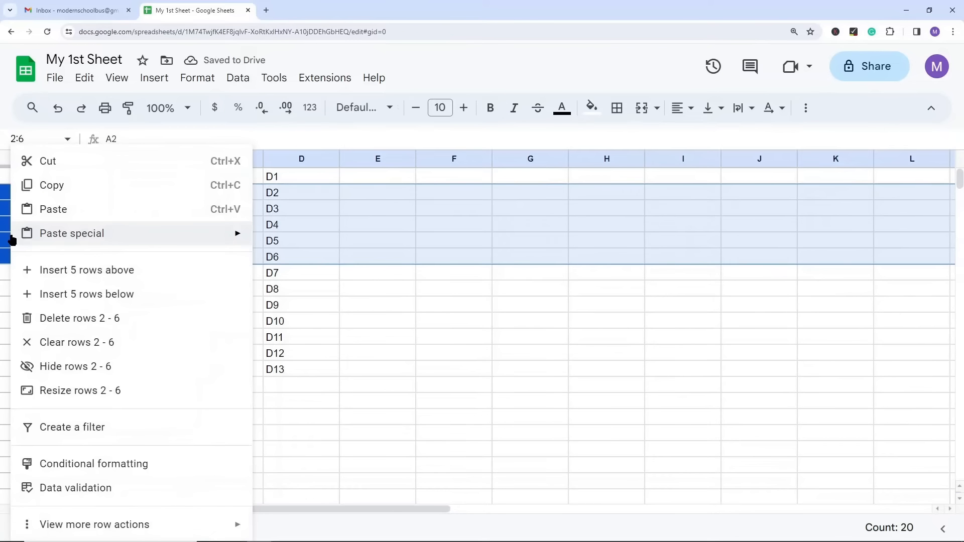
{"action": "left_click", "coordinate": [91, 374]}
{"action": "left_click", "coordinate": [182, 325]}
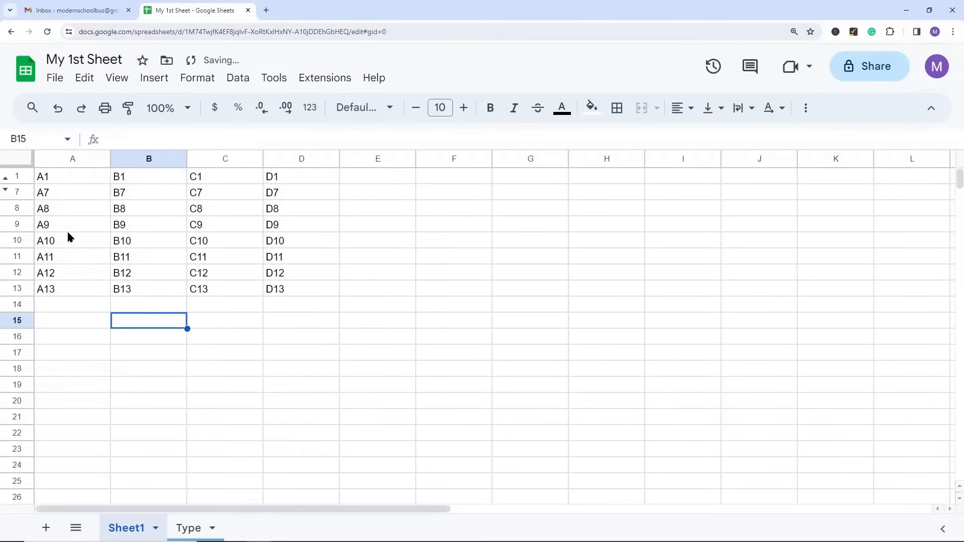
{"action": "left_click", "coordinate": [18, 177]}
{"action": "left_click", "coordinate": [19, 193]}
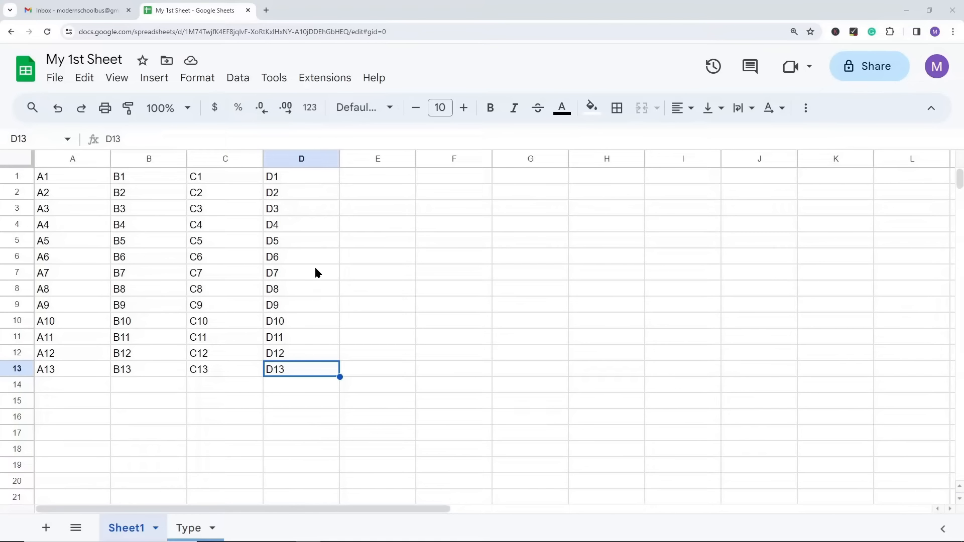
Step: Hide the Type sheet and restore it from the list of all sheets
{"action": "right_click", "coordinate": [195, 530]}
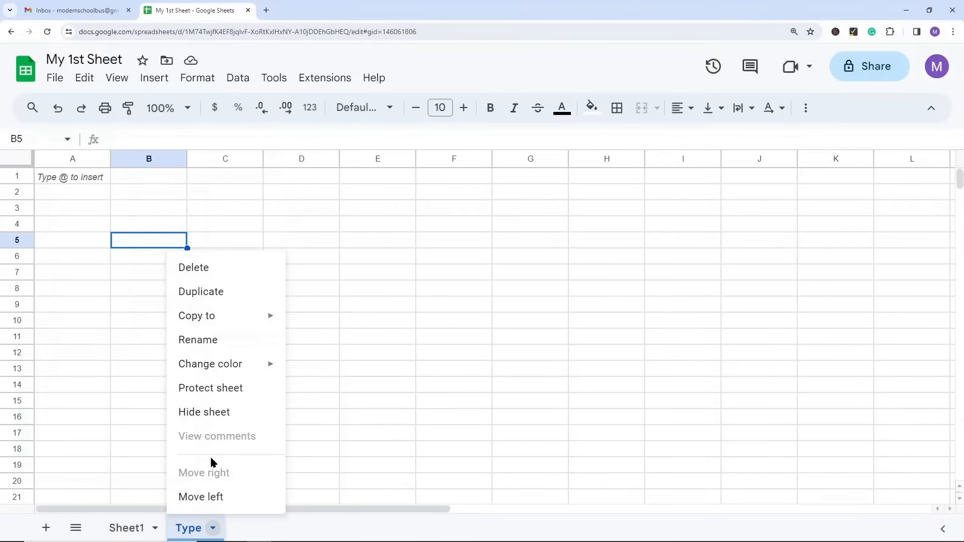
{"action": "left_click", "coordinate": [206, 415]}
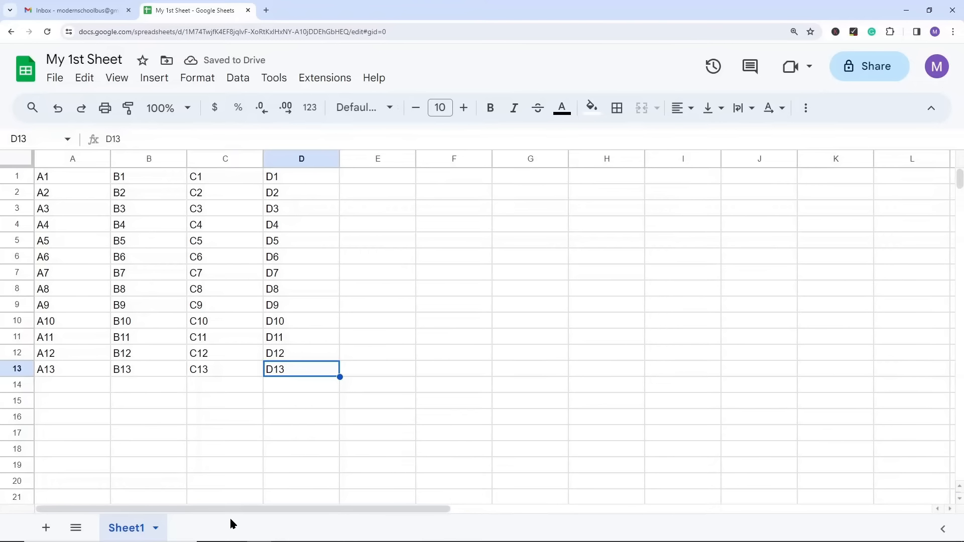
{"action": "left_click", "coordinate": [78, 531]}
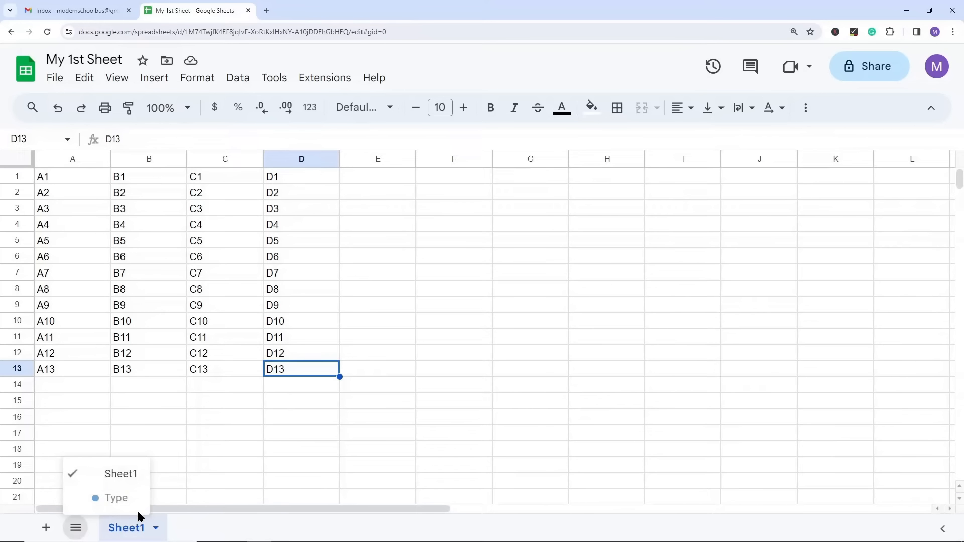
{"action": "left_click", "coordinate": [117, 501]}
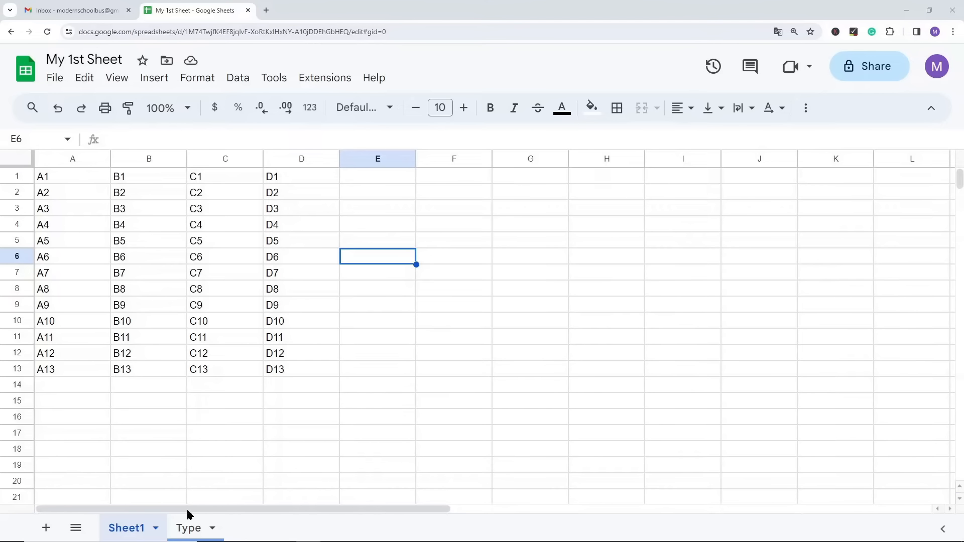
Step: Delete the Type sheet from the spreadsheet and confirm the deletion
{"action": "left_click", "coordinate": [187, 531]}
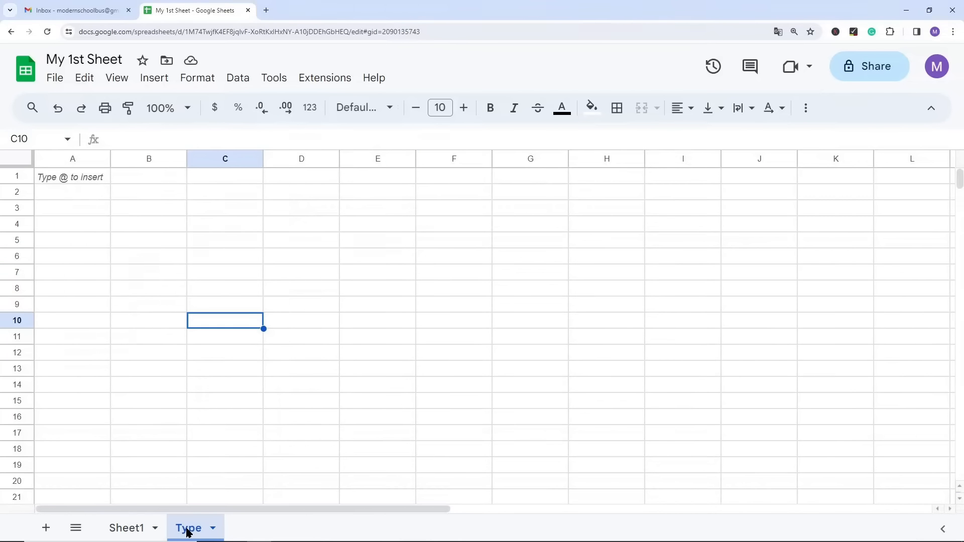
{"action": "right_click", "coordinate": [187, 531]}
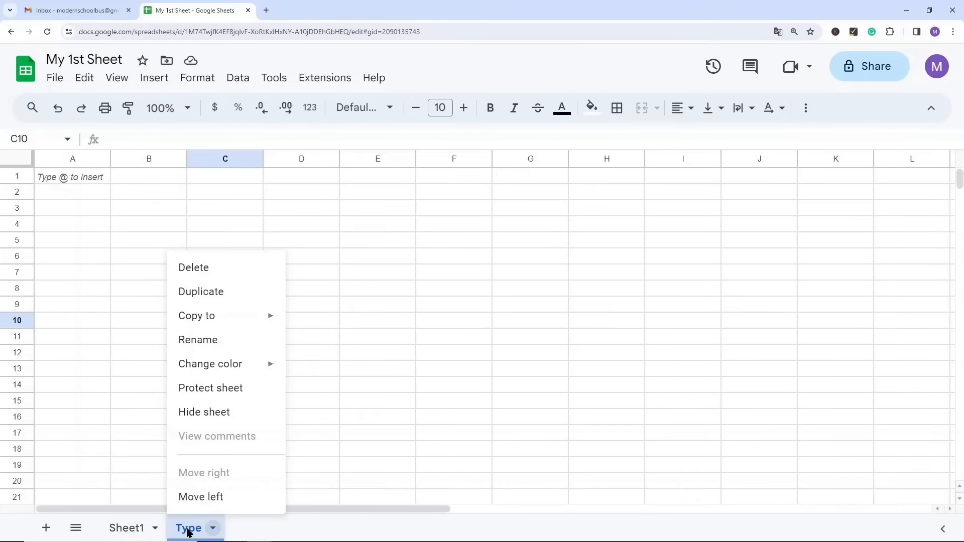
{"action": "left_click", "coordinate": [215, 268]}
{"action": "left_click", "coordinate": [647, 326]}
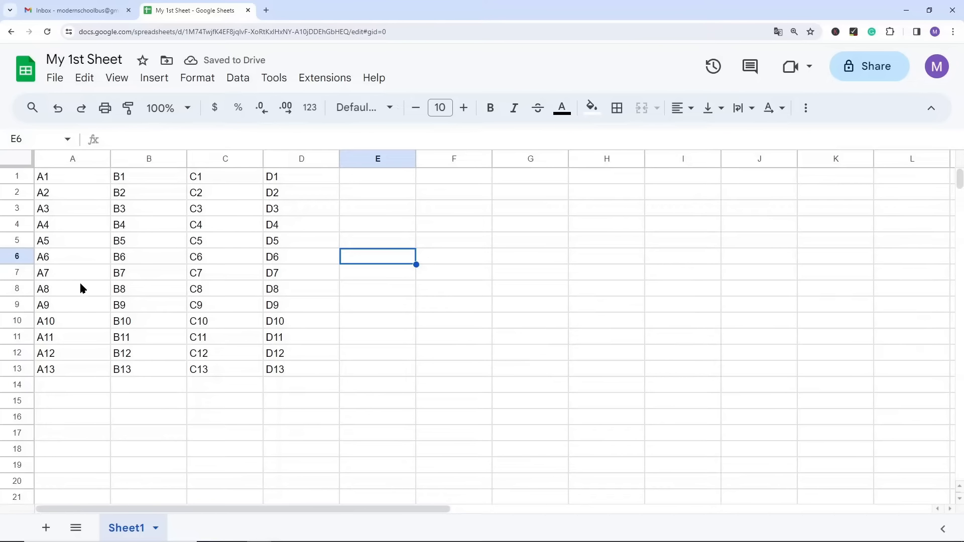
Step: Clear the contents of cell A5 and undo the clearing
{"action": "left_click", "coordinate": [64, 244]}
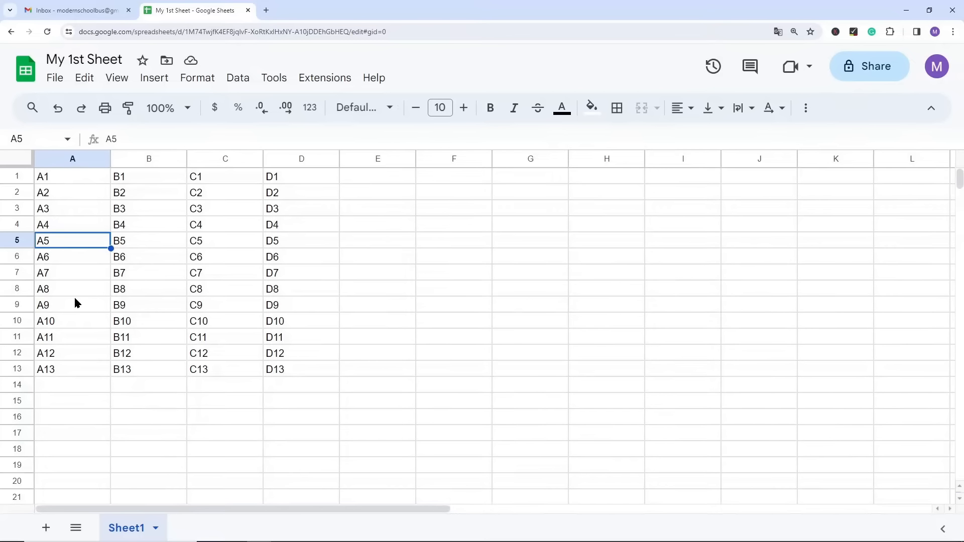
{"action": "key", "text": "Delete"}
{"action": "key", "text": "ctrl+z"}
Step: Select cells A3 through A10, clear the contents of range A3:C9 instead and undo the clearing
{"action": "left_click_drag", "start_coordinate": [66, 209], "coordinate": [76, 321]}
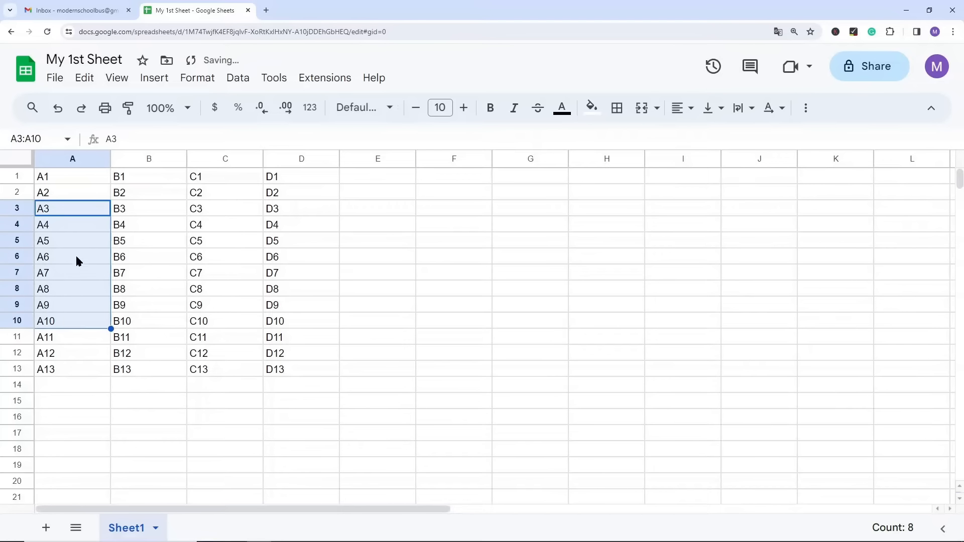
{"action": "left_click", "coordinate": [148, 240]}
{"action": "left_click_drag", "start_coordinate": [101, 206], "coordinate": [237, 309]}
{"action": "key", "text": "Delete"}
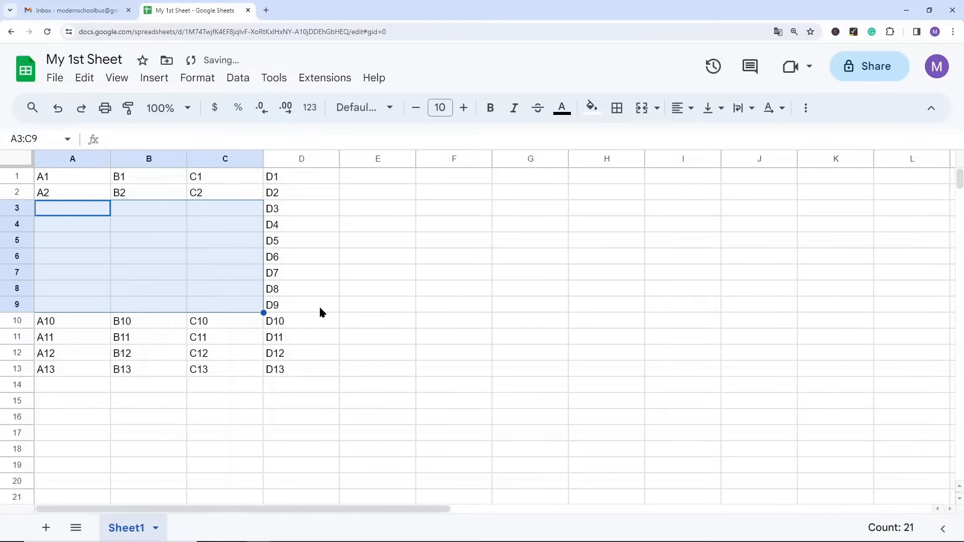
{"action": "key", "text": "ctrl+z"}
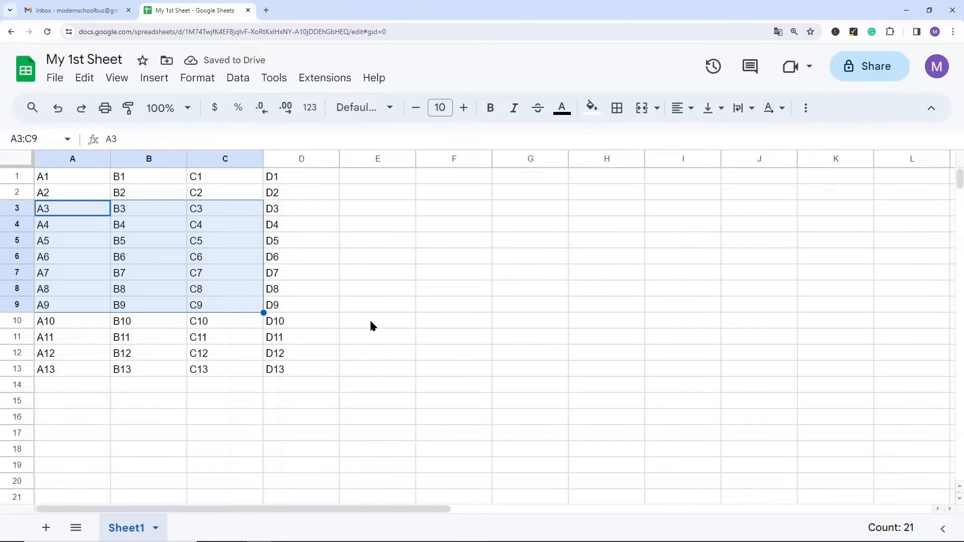
Step: Clear the contents of columns B and C together, undo the clearing and drop the selection
{"action": "left_click", "coordinate": [147, 156]}
{"action": "left_click", "coordinate": [359, 241]}
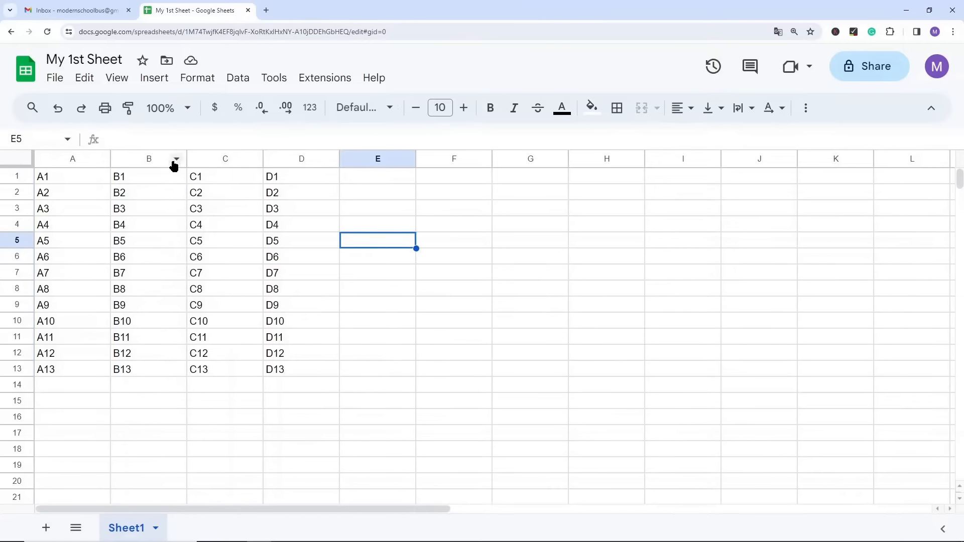
{"action": "left_click_drag", "start_coordinate": [173, 160], "coordinate": [235, 157]}
{"action": "left_click", "coordinate": [125, 157]}
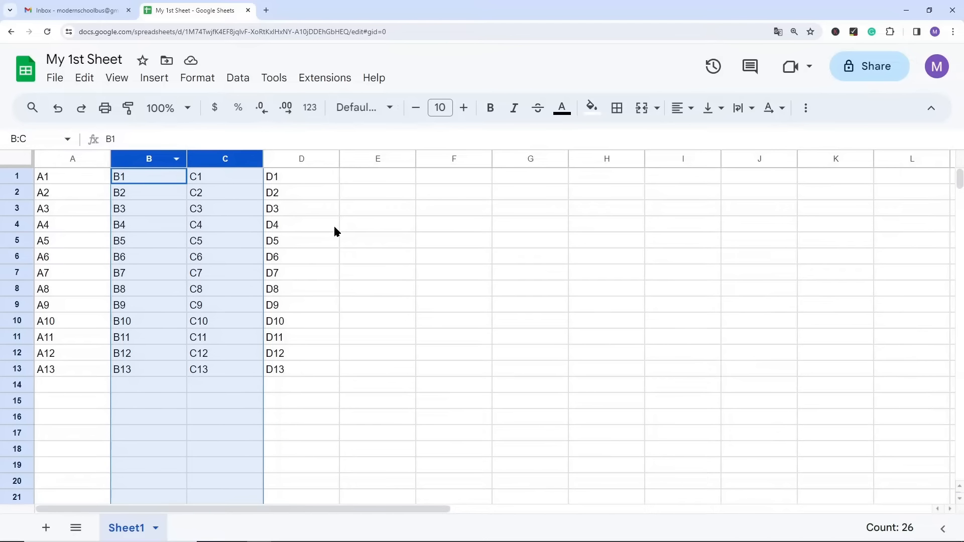
{"action": "key", "text": "Delete"}
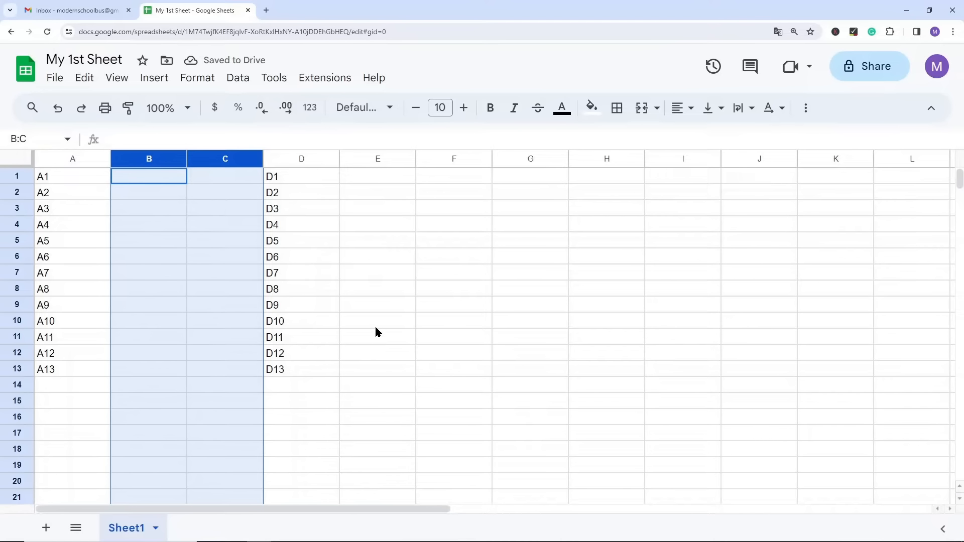
{"action": "key", "text": "ctrl+z"}
{"action": "left_click", "coordinate": [397, 335]}
Step: Clear the contents of rows 4 and 5 and undo the clearing
{"action": "left_click_drag", "start_coordinate": [12, 226], "coordinate": [17, 241]}
{"action": "key", "text": "Delete"}
{"action": "left_click", "coordinate": [448, 343]}
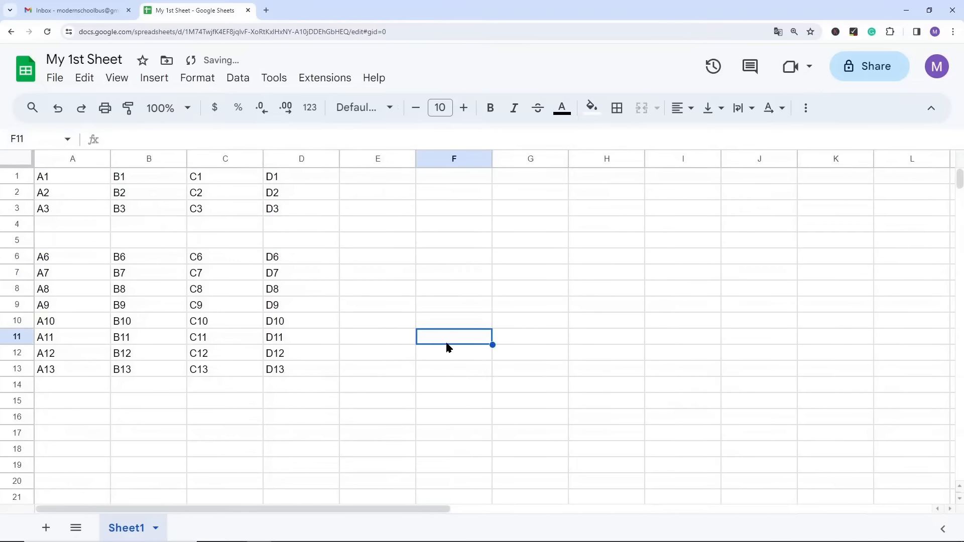
{"action": "key", "text": "ctrl+z"}
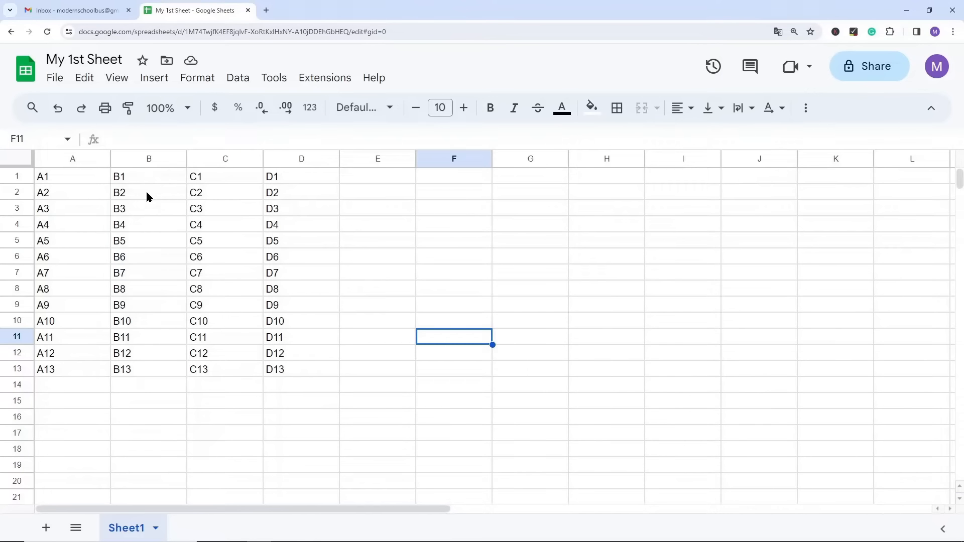
Step: Clear the contents of cells B1 through B14, undo the clearing and drop the selection
{"action": "left_click_drag", "start_coordinate": [145, 177], "coordinate": [163, 385]}
{"action": "key", "text": "Delete"}
{"action": "left_click", "coordinate": [273, 310]}
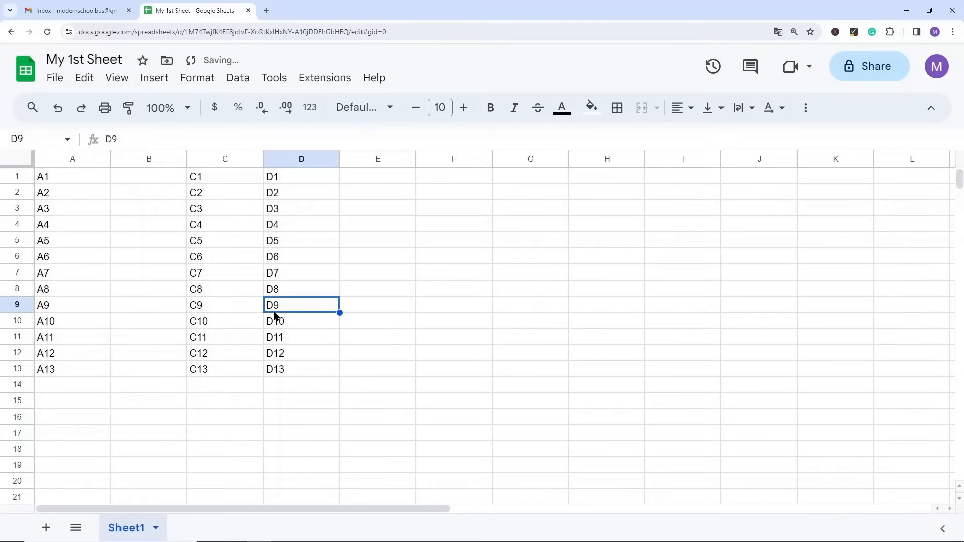
{"action": "key", "text": "ctrl+z"}
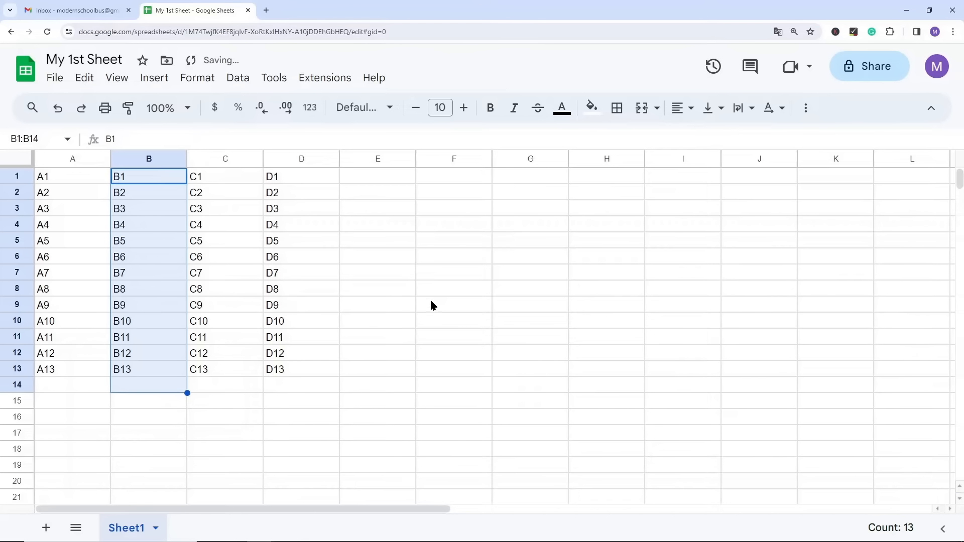
{"action": "left_click", "coordinate": [361, 305]}
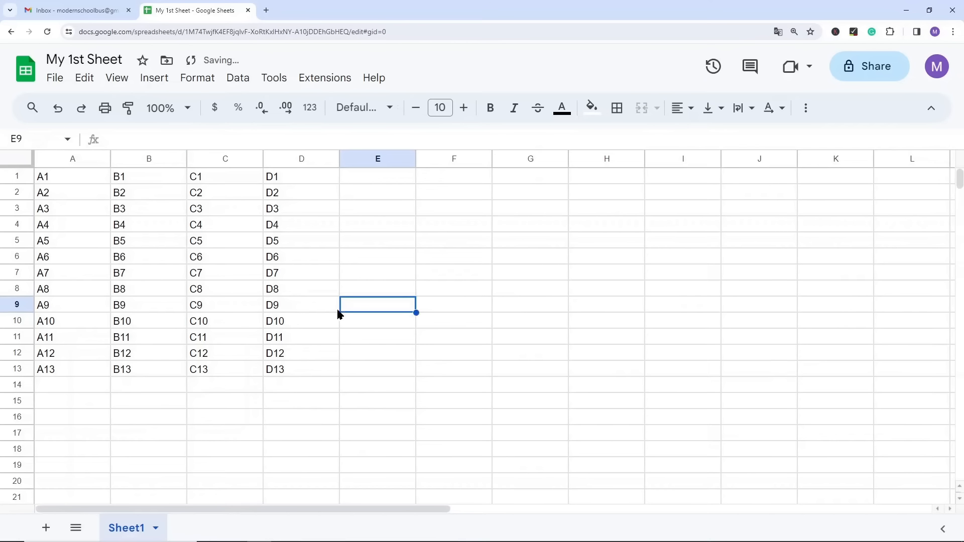
Step: Select column B alone, extend the selection across columns B through D and clear the selection
{"action": "left_click", "coordinate": [144, 158]}
{"action": "left_click", "coordinate": [210, 224]}
{"action": "left_click_drag", "start_coordinate": [168, 159], "coordinate": [303, 150]}
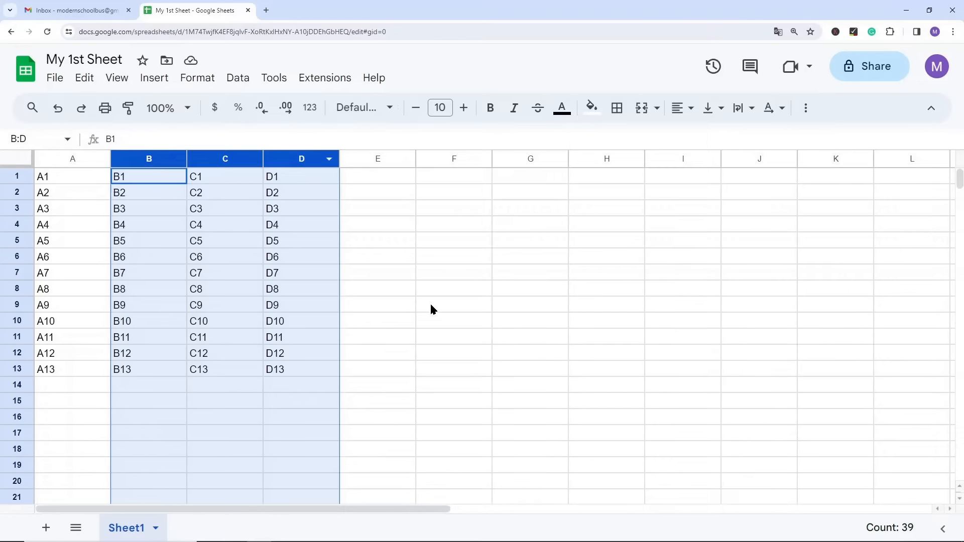
{"action": "left_click", "coordinate": [430, 306]}
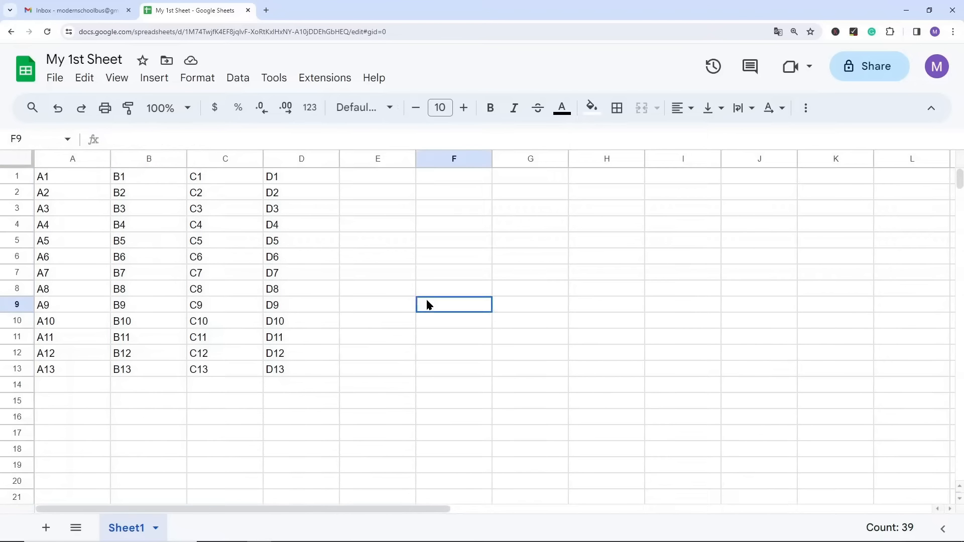
Step: Delete the entire column B from Sheet1
{"action": "left_click", "coordinate": [144, 161]}
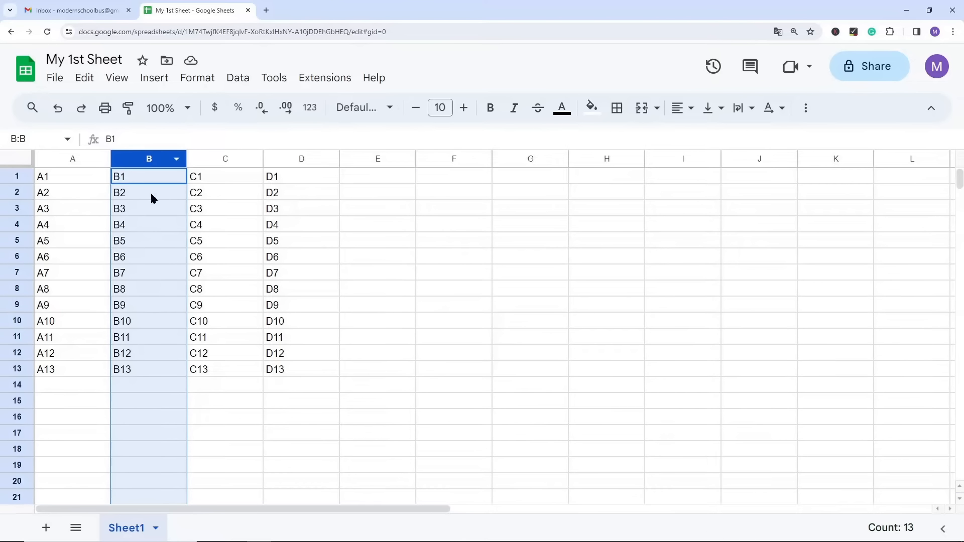
{"action": "right_click", "coordinate": [145, 160]}
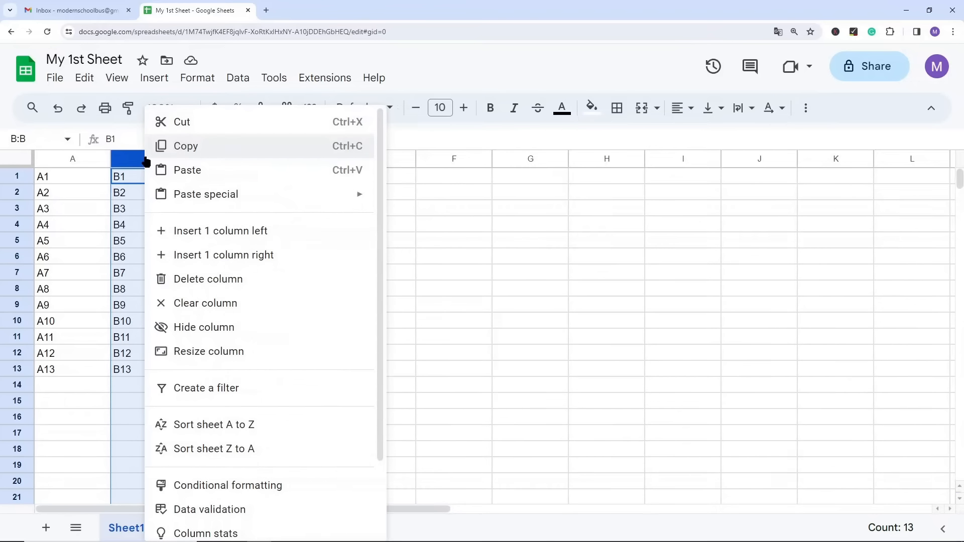
{"action": "left_click", "coordinate": [202, 280]}
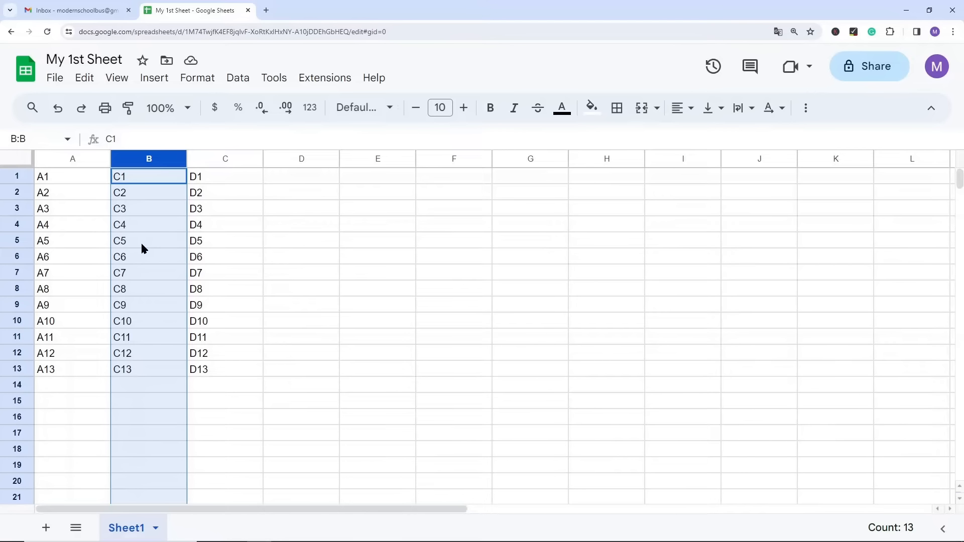
Step: Select columns D, C and B one at a time to examine how the remaining data moved, and clear the selection
{"action": "left_click", "coordinate": [300, 159]}
{"action": "left_click", "coordinate": [232, 159]}
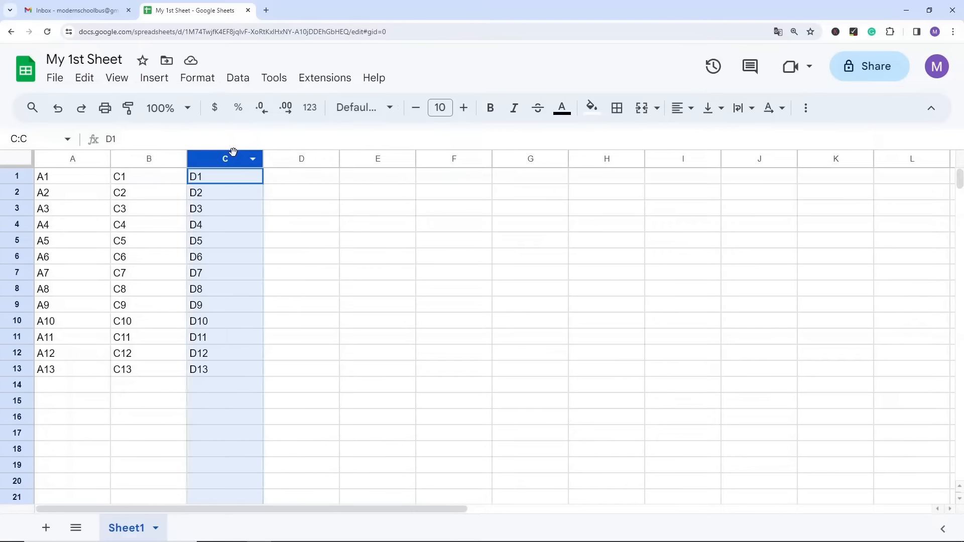
{"action": "left_click", "coordinate": [453, 321]}
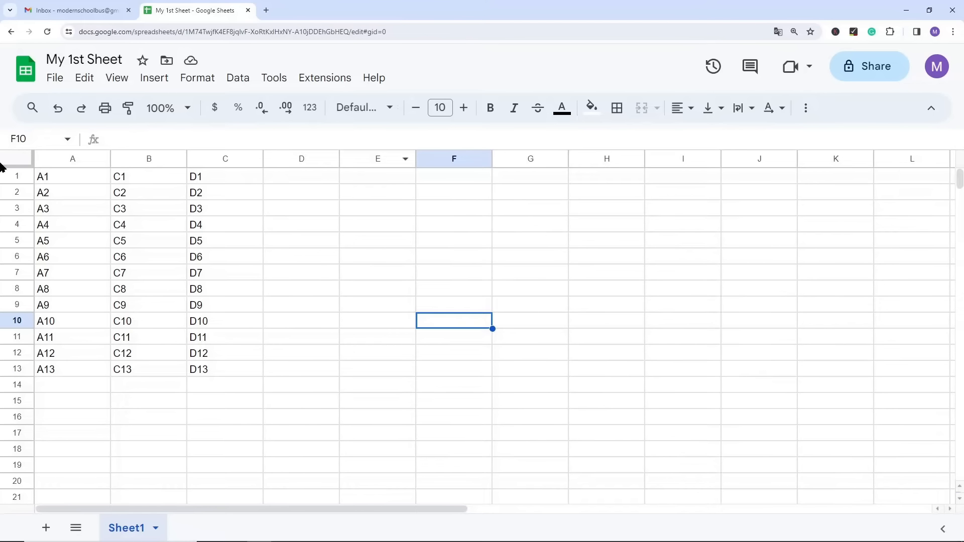
{"action": "left_click", "coordinate": [148, 160]}
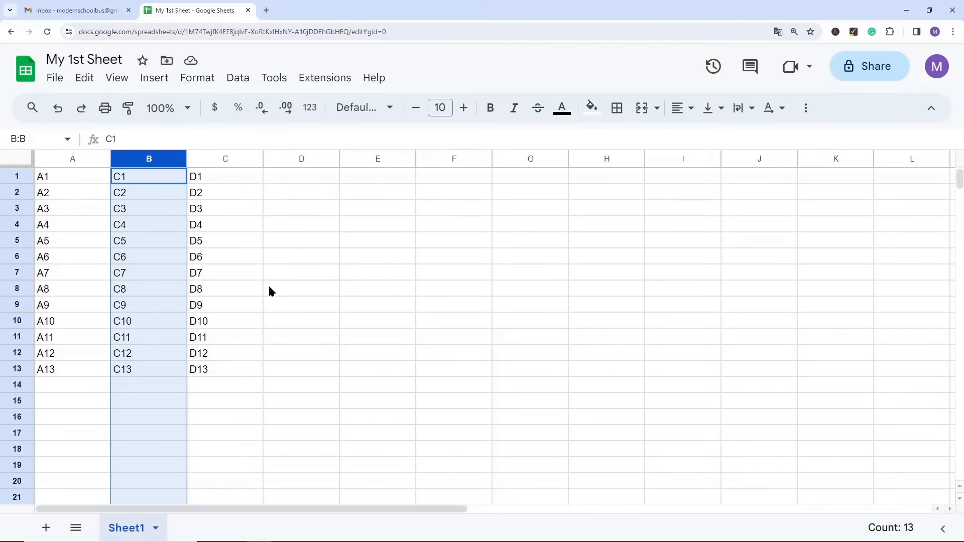
{"action": "left_click", "coordinate": [286, 301]}
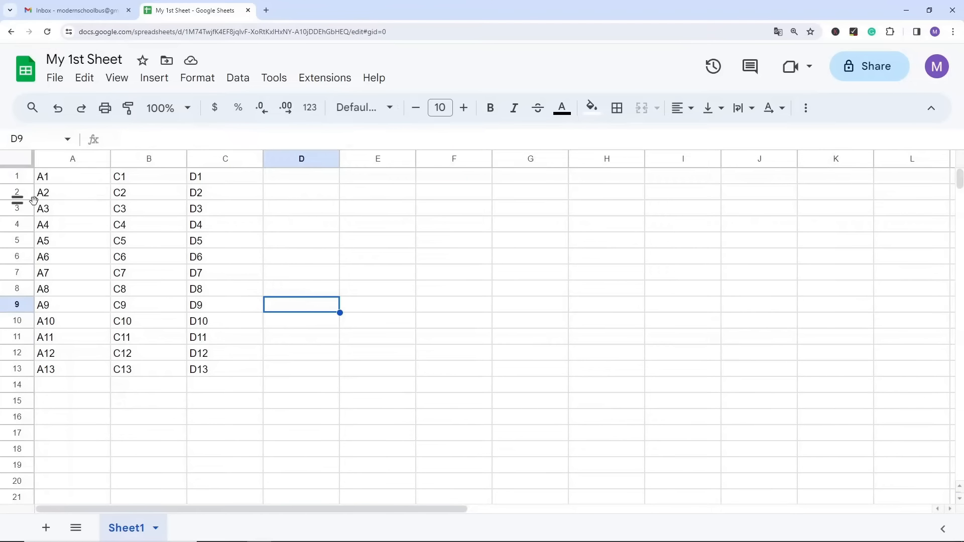
Step: Delete the entire row 2 from Sheet1
{"action": "left_click", "coordinate": [17, 193]}
{"action": "right_click", "coordinate": [16, 193]}
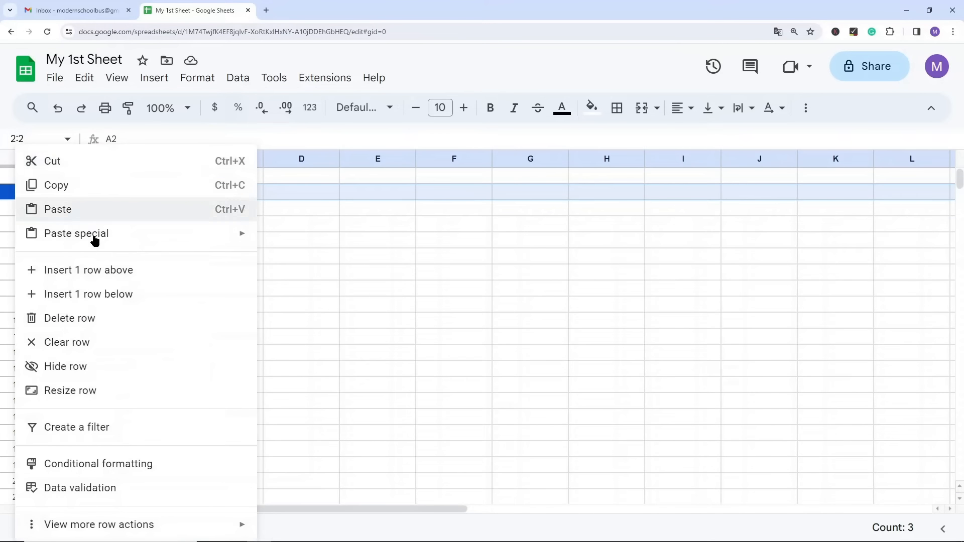
{"action": "left_click", "coordinate": [94, 317]}
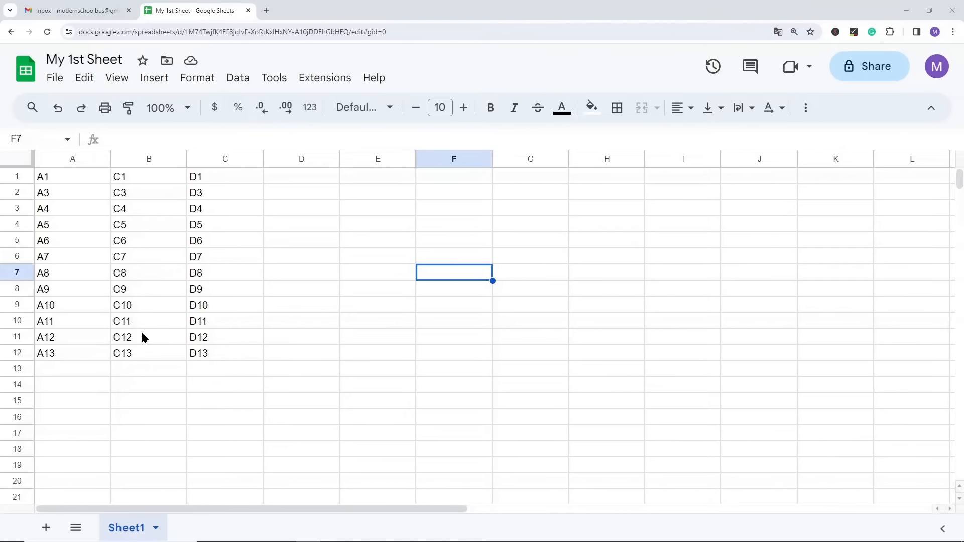
Step: Delete cells B9:B10 with a shift to the left, check the range C9:C10 and undo the deletion
{"action": "left_click_drag", "start_coordinate": [135, 307], "coordinate": [137, 320]}
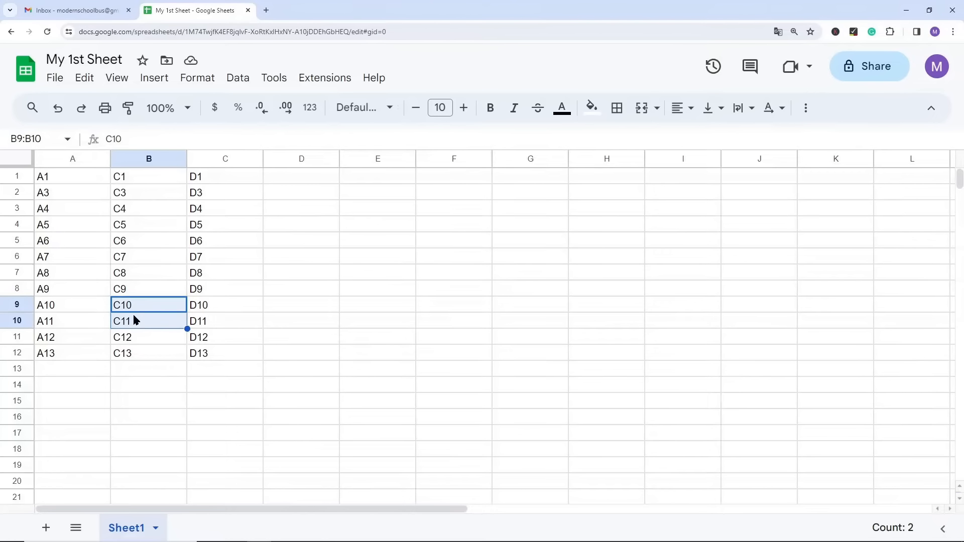
{"action": "right_click", "coordinate": [137, 321]}
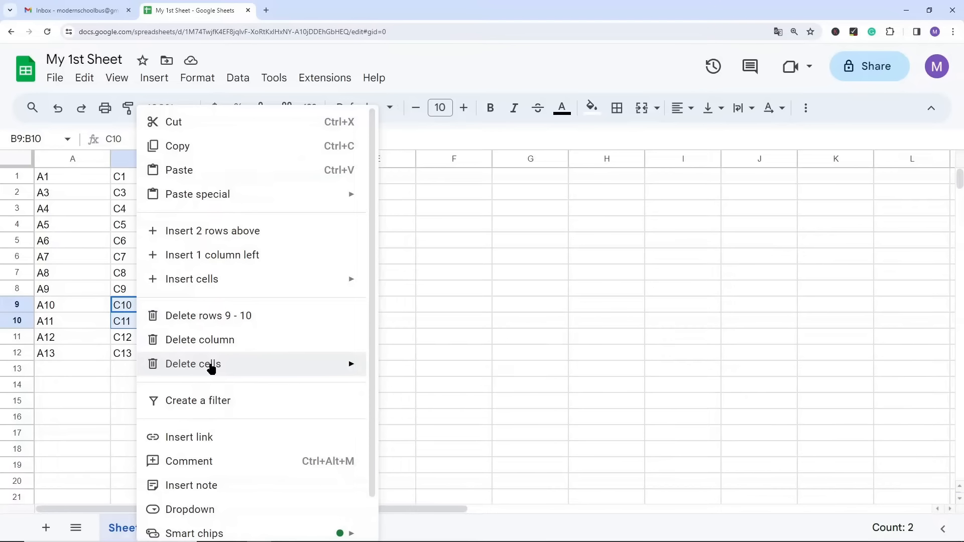
{"action": "mouse_move", "coordinate": [211, 369]}
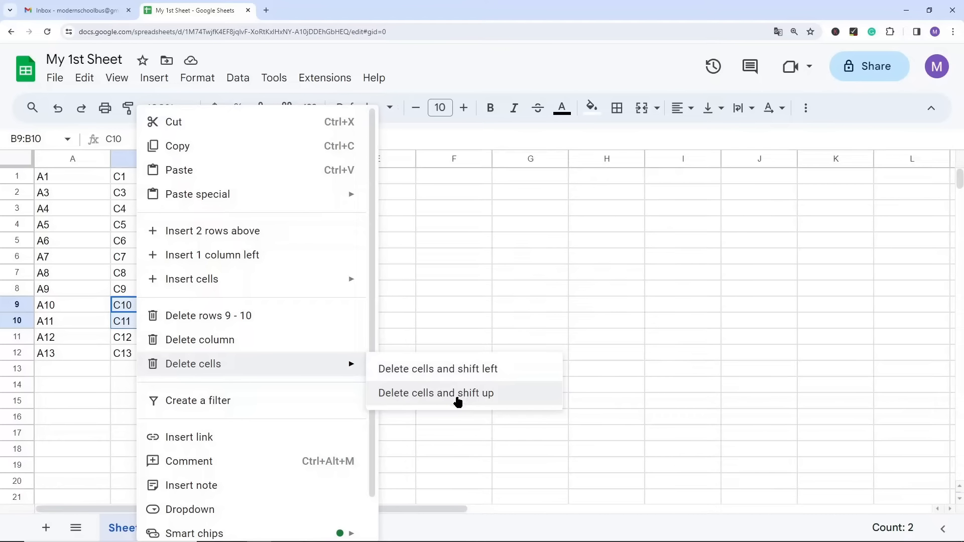
{"action": "left_click", "coordinate": [446, 371]}
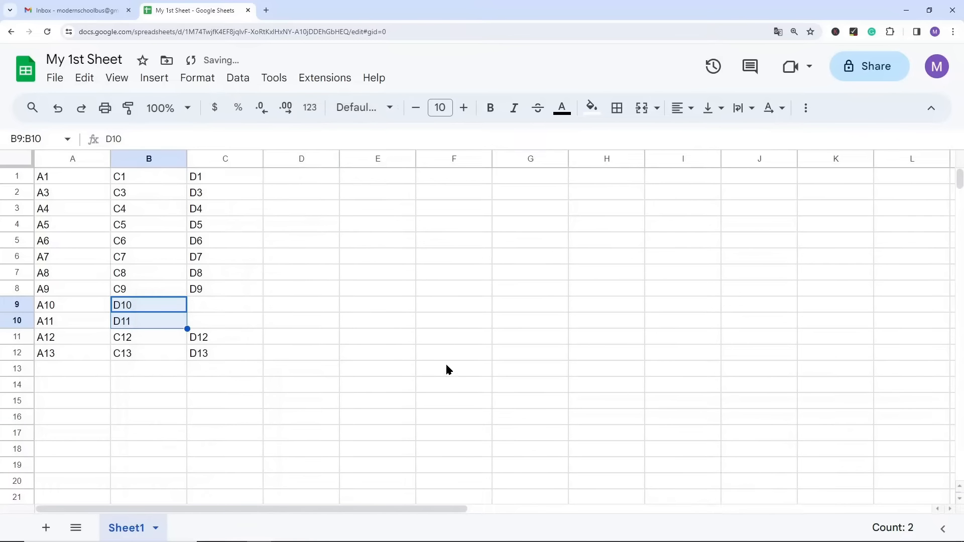
{"action": "left_click", "coordinate": [312, 405]}
{"action": "left_click_drag", "start_coordinate": [203, 302], "coordinate": [207, 316]}
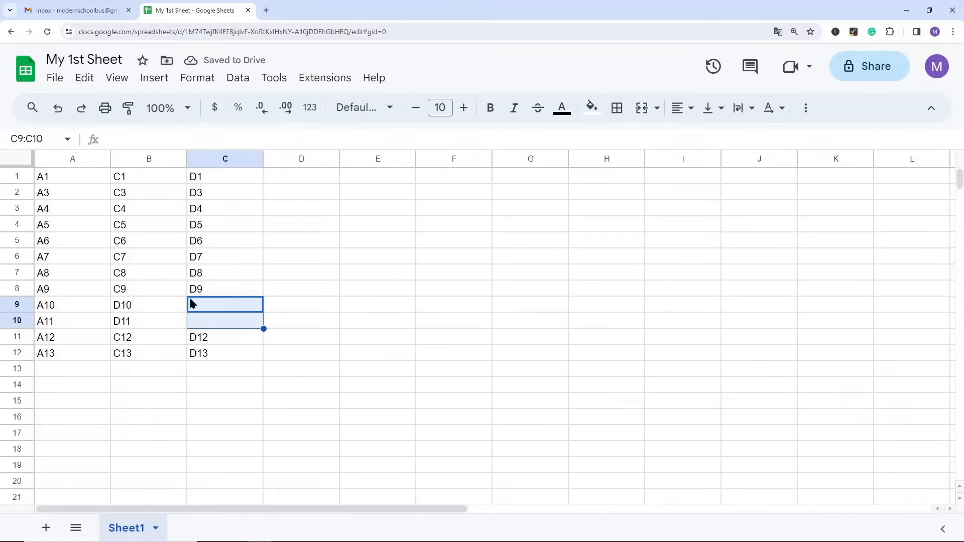
{"action": "left_click", "coordinate": [309, 392]}
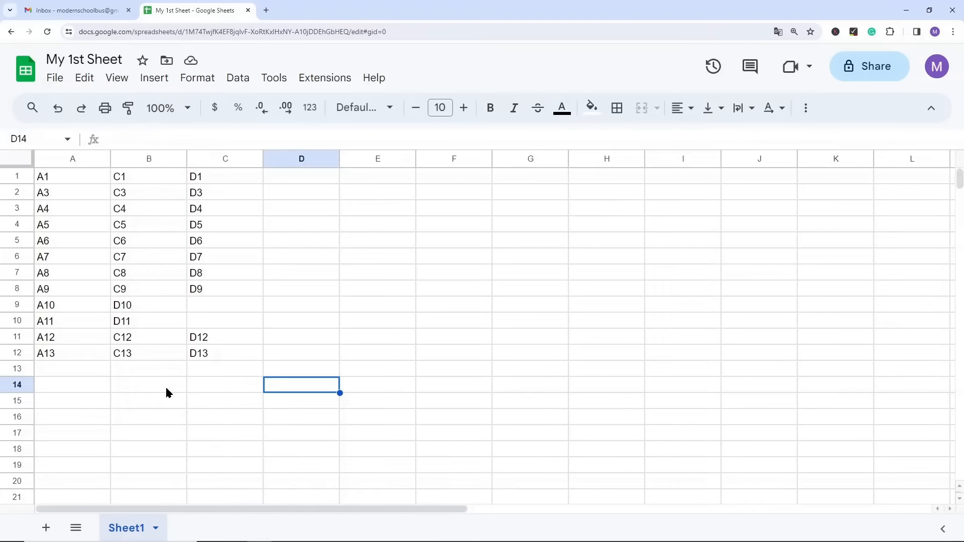
{"action": "key", "text": "ctrl+z"}
Step: Delete cells B9:B10 with the cells below shifted up, and select cells B12 through B17
{"action": "right_click", "coordinate": [150, 322]}
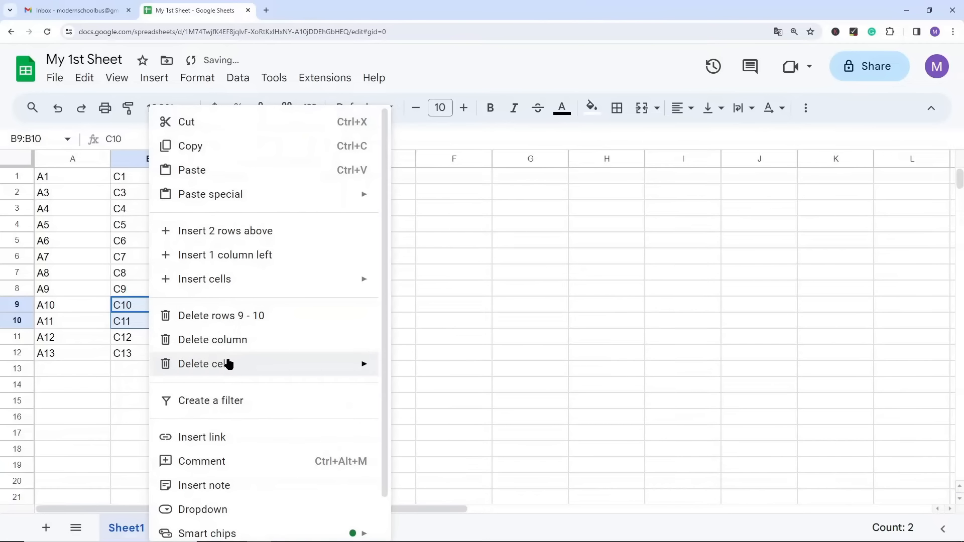
{"action": "mouse_move", "coordinate": [226, 364]}
{"action": "left_click", "coordinate": [467, 396]}
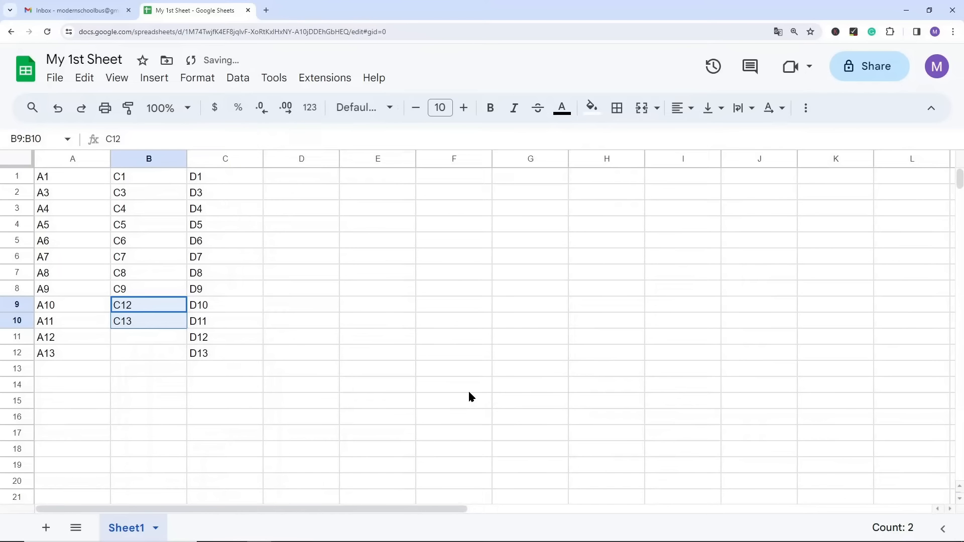
{"action": "left_click", "coordinate": [113, 387]}
{"action": "left_click_drag", "start_coordinate": [134, 354], "coordinate": [147, 434]}
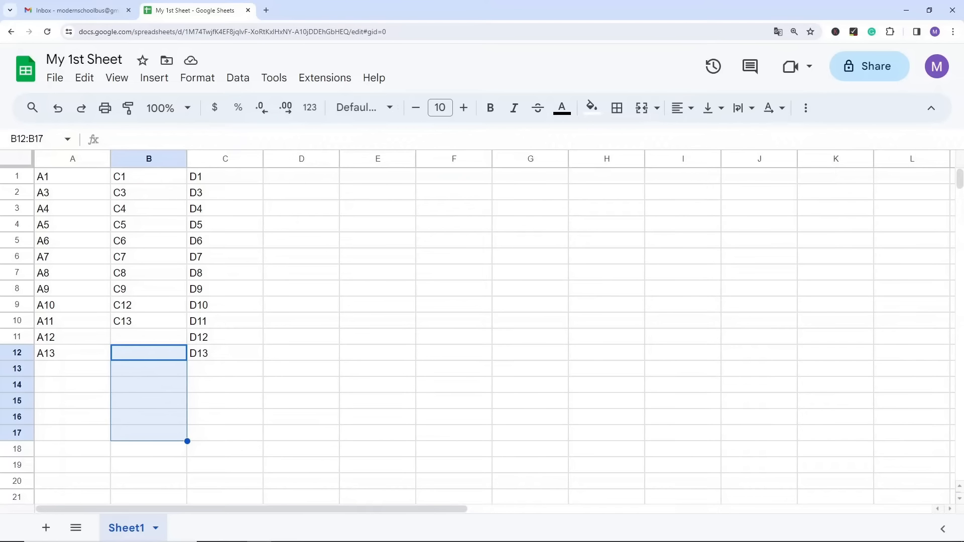
Step: Undo the upward-shifting deletion of cells B9:B10 and select cell B5
{"action": "key", "text": "ctrl+z"}
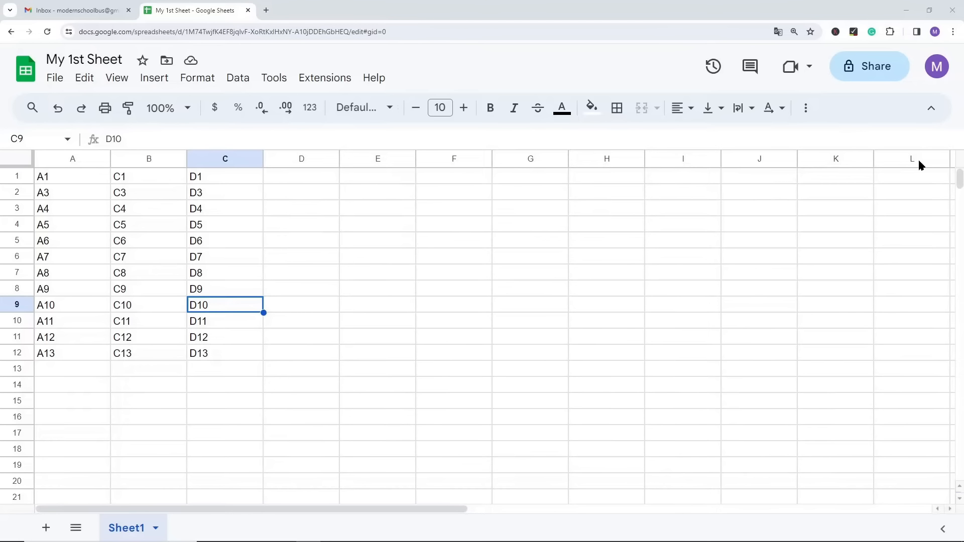
{"action": "left_click", "coordinate": [156, 239]}
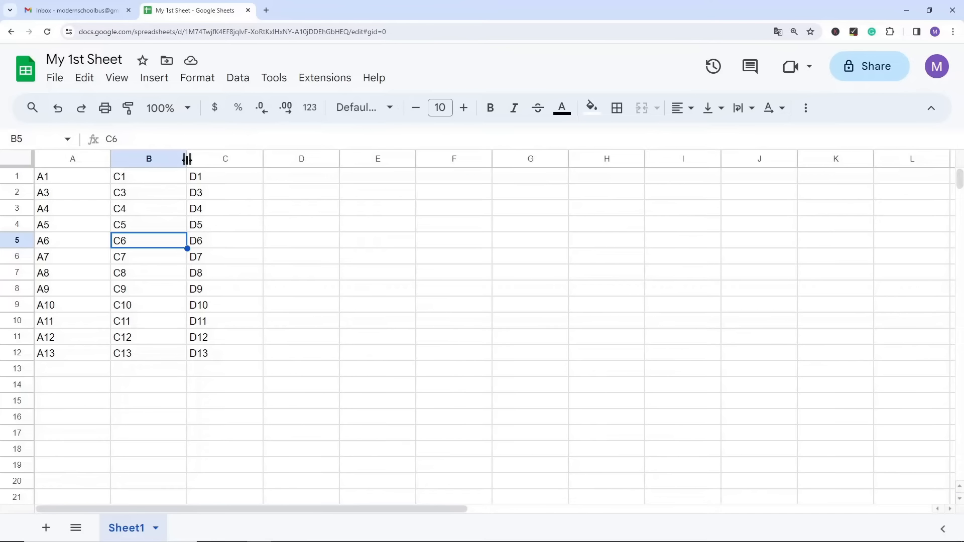
Step: Widen column B to about twice its width and undo the widening
{"action": "left_click_drag", "start_coordinate": [187, 158], "coordinate": [261, 159]}
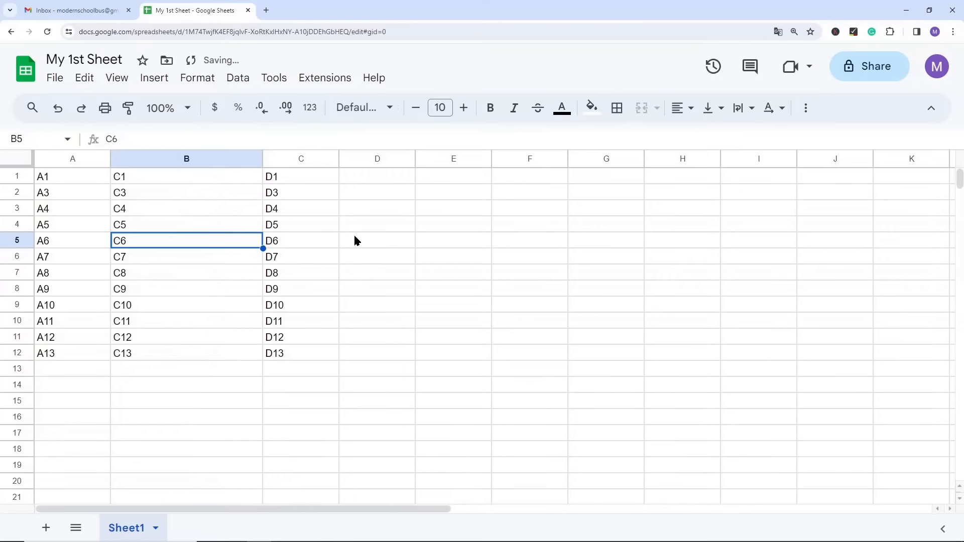
{"action": "left_click", "coordinate": [342, 231]}
{"action": "key", "text": "ctrl+z"}
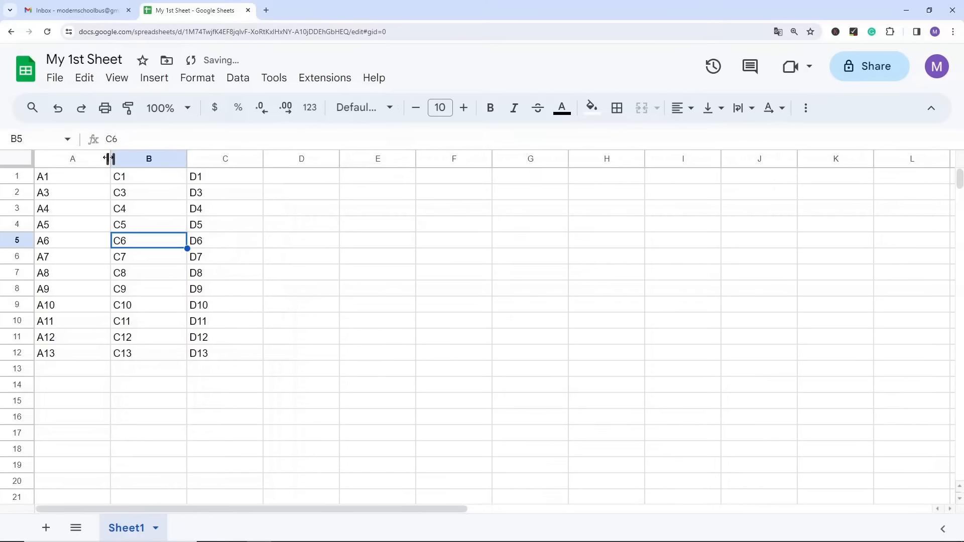
Step: Try a slightly wider column A, undo the width change and select cell B6
{"action": "mouse_move", "coordinate": [109, 158]}
{"action": "left_mouse_down"}
{"action": "mouse_move", "coordinate": [67, 157]}
{"action": "mouse_move", "coordinate": [128, 160]}
{"action": "left_mouse_up"}
{"action": "key", "text": "ctrl+z"}
{"action": "left_click", "coordinate": [97, 196]}
{"action": "left_click", "coordinate": [183, 260]}
{"action": "key", "text": "ctrl+z"}
{"action": "left_click", "coordinate": [167, 269]}
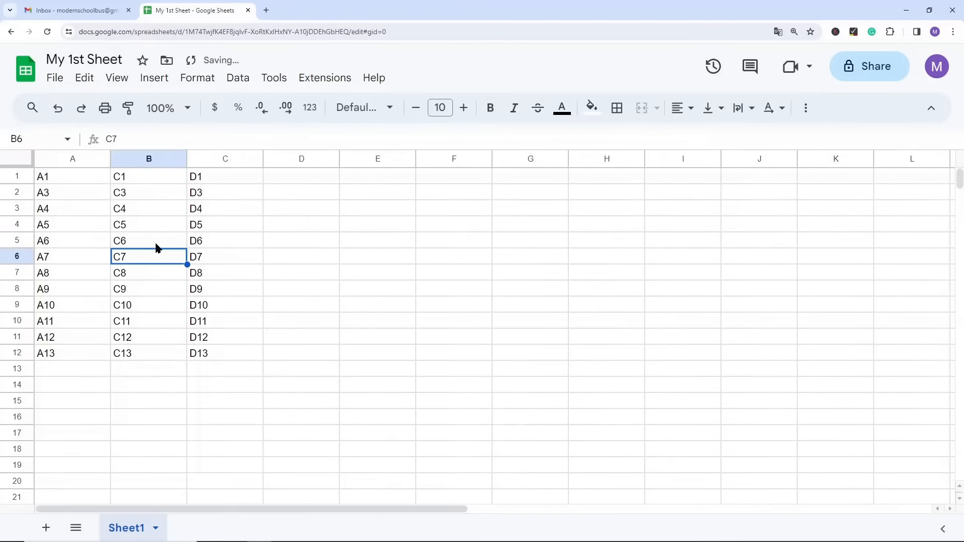
Step: Select columns A through C, widen them all equally by about half, and undo the resizing
{"action": "left_click", "coordinate": [72, 159]}
{"action": "left_click", "coordinate": [226, 158], "text": "shift"}
{"action": "left_click_drag", "start_coordinate": [187, 156], "coordinate": [227, 156]}
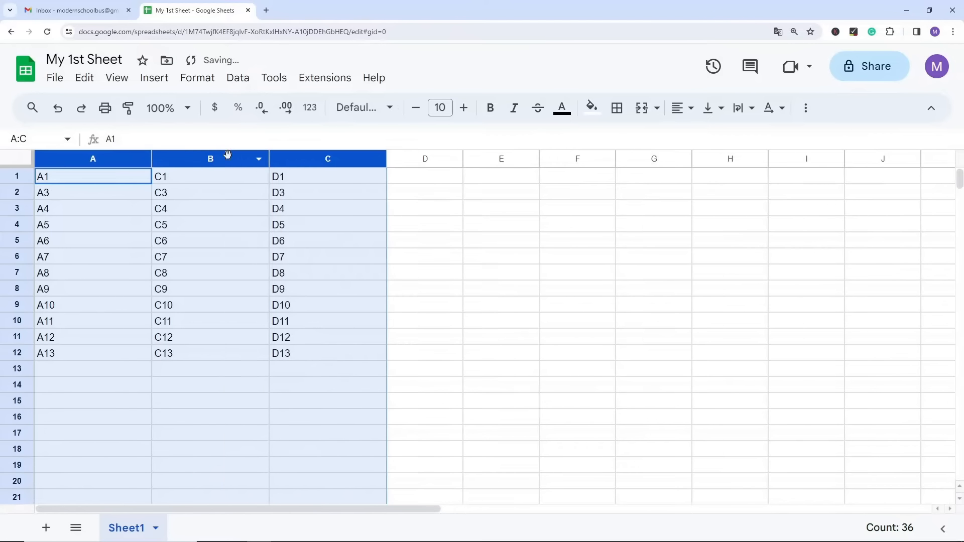
{"action": "left_click", "coordinate": [198, 259]}
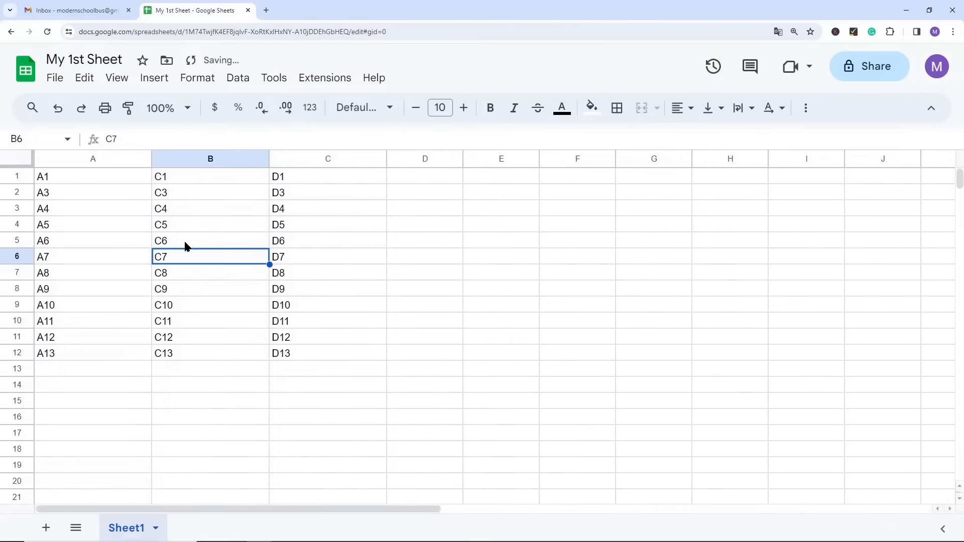
{"action": "key", "text": "ctrl+z"}
{"action": "left_click", "coordinate": [103, 237]}
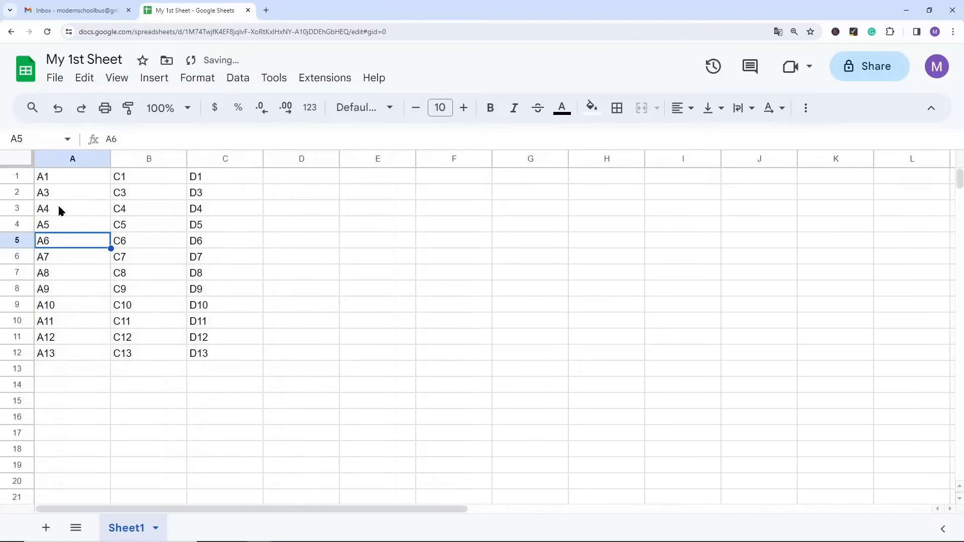
Step: Increase the height of row 2, undo the height change and select rows 2 through 7
{"action": "left_click", "coordinate": [17, 194]}
{"action": "left_click", "coordinate": [122, 222]}
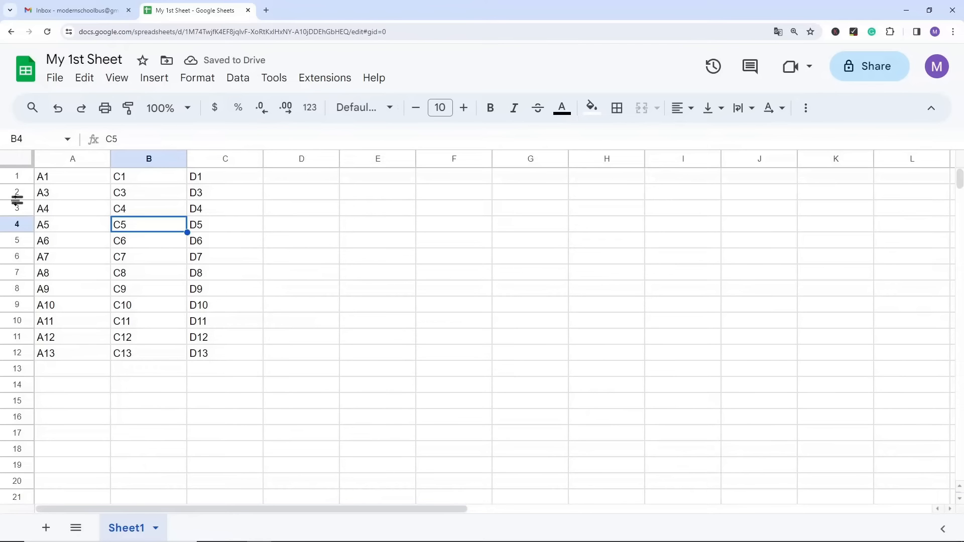
{"action": "left_click_drag", "start_coordinate": [17, 200], "coordinate": [13, 273]}
{"action": "key", "text": "ctrl+z"}
{"action": "left_click", "coordinate": [78, 272]}
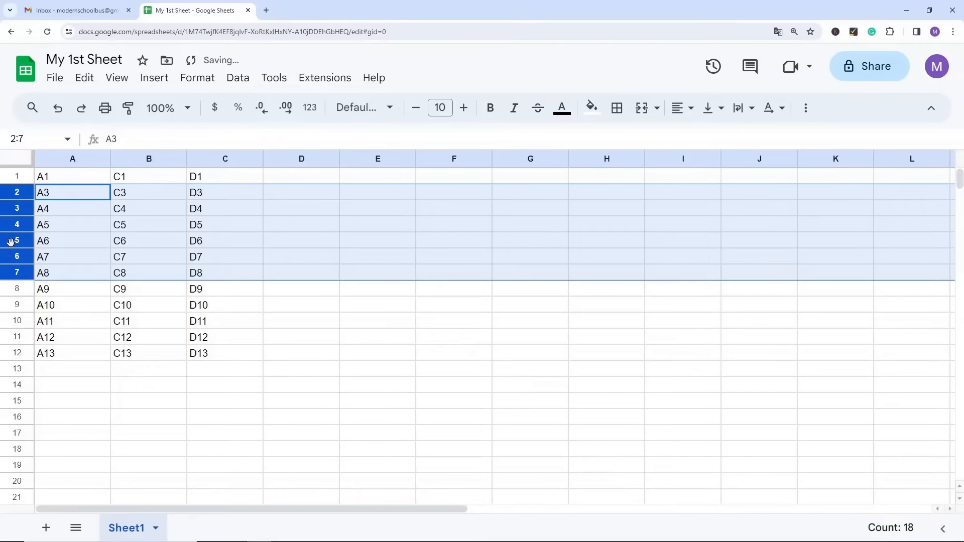
Step: Make the selected rows 2 through 7 equally taller, check the result and undo it
{"action": "left_click_drag", "start_coordinate": [17, 232], "coordinate": [16, 268]}
{"action": "scroll", "coordinate": [157, 326], "scroll_direction": "down", "scroll_amount": 1}
{"action": "scroll", "coordinate": [159, 324], "scroll_direction": "up", "scroll_amount": 1}
{"action": "key", "text": "ctrl+z"}
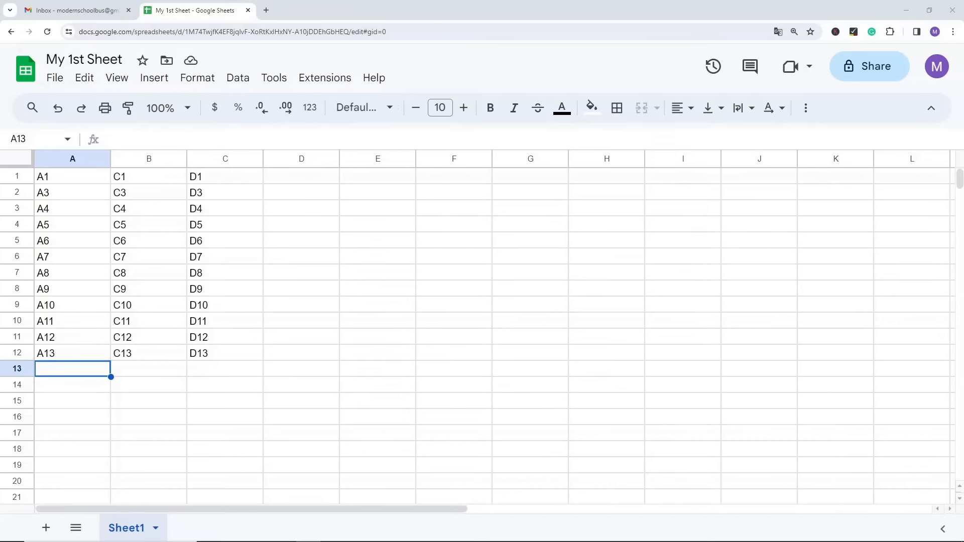
Step: Copy the data in A1:C12 and paste it three times below, starting at A13, A25 and A37
{"action": "mouse_move", "coordinate": [228, 353]}
{"action": "left_mouse_down"}
{"action": "mouse_move", "coordinate": [145, 305]}
{"action": "mouse_move", "coordinate": [63, 193]}
{"action": "mouse_move", "coordinate": [189, 269]}
{"action": "mouse_move", "coordinate": [228, 353]}
{"action": "left_mouse_up"}
{"action": "key", "text": "ctrl+c"}
{"action": "left_click", "coordinate": [67, 372]}
{"action": "key", "text": "ctrl+v"}
{"action": "scroll", "coordinate": [133, 371], "scroll_direction": "down", "scroll_amount": 5}
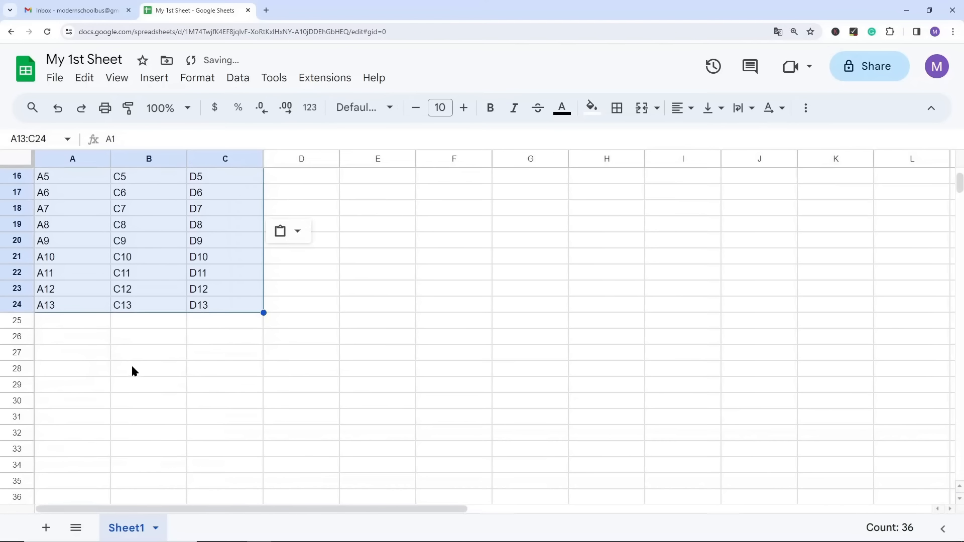
{"action": "left_click", "coordinate": [59, 327]}
{"action": "key", "text": "ctrl+v"}
{"action": "scroll", "coordinate": [125, 354], "scroll_direction": "down", "scroll_amount": 5}
{"action": "left_click", "coordinate": [72, 273]}
{"action": "key", "text": "ctrl+v"}
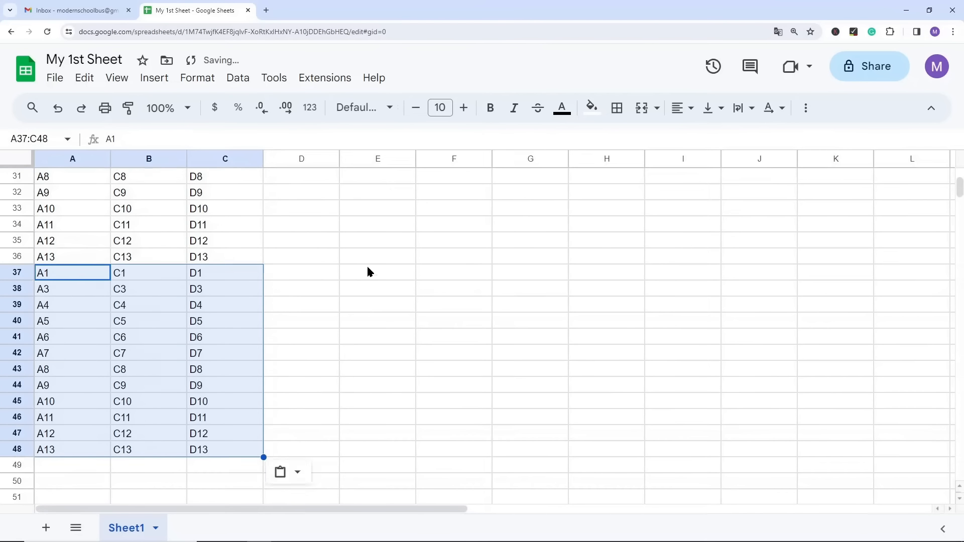
Step: Freeze row 1 of Sheet1 and check that it stays in place over the data
{"action": "scroll", "coordinate": [336, 266], "scroll_direction": "up", "scroll_amount": 10}
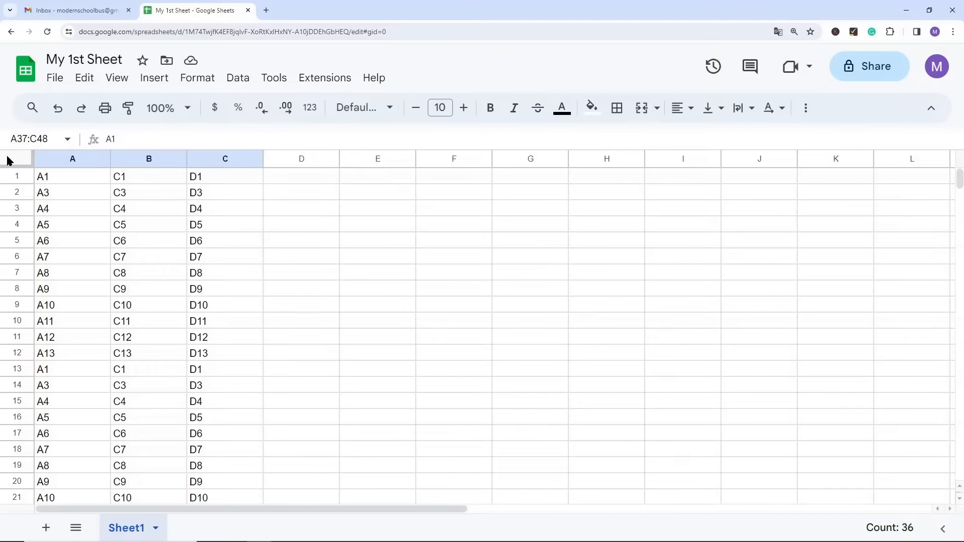
{"action": "left_click_drag", "start_coordinate": [11, 164], "coordinate": [12, 182]}
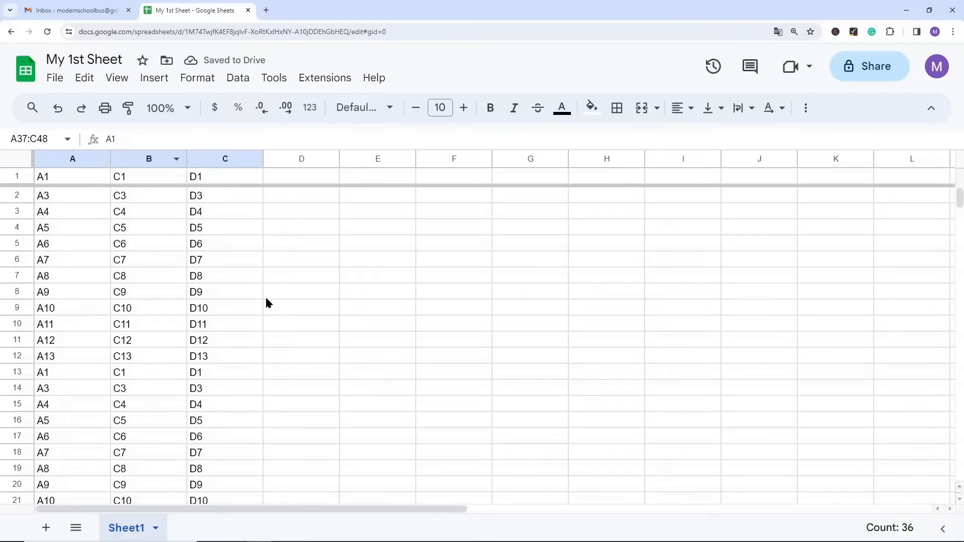
{"action": "scroll", "coordinate": [170, 244], "scroll_direction": "down", "scroll_amount": 9}
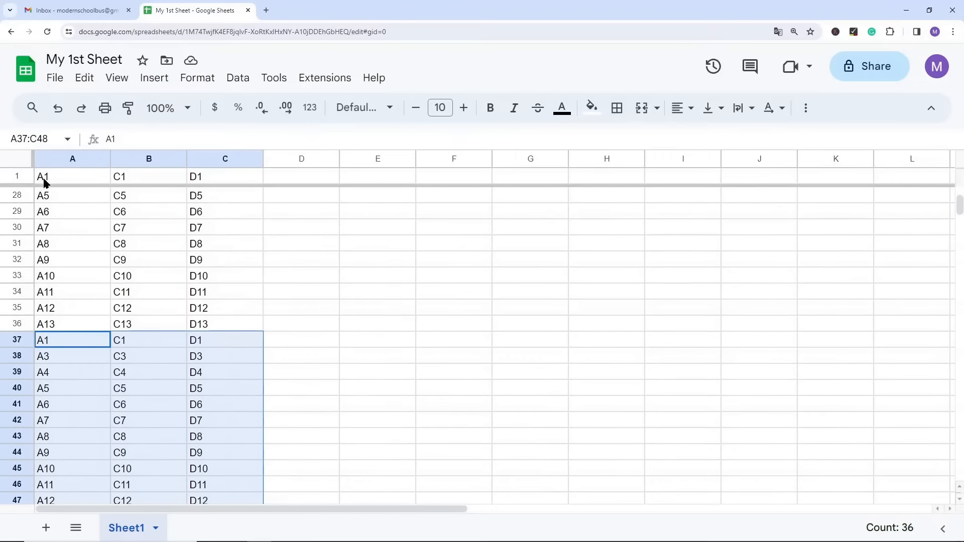
{"action": "scroll", "coordinate": [146, 271], "scroll_direction": "down", "scroll_amount": 1}
{"action": "scroll", "coordinate": [156, 277], "scroll_direction": "up", "scroll_amount": 9}
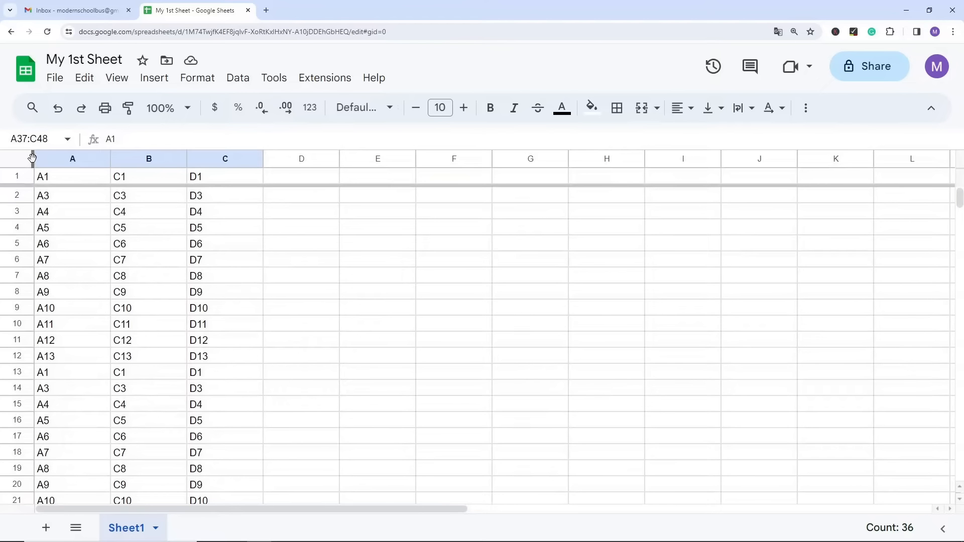
Step: Freeze column A as well and check the frozen panes in both directions
{"action": "left_click_drag", "start_coordinate": [33, 159], "coordinate": [111, 161]}
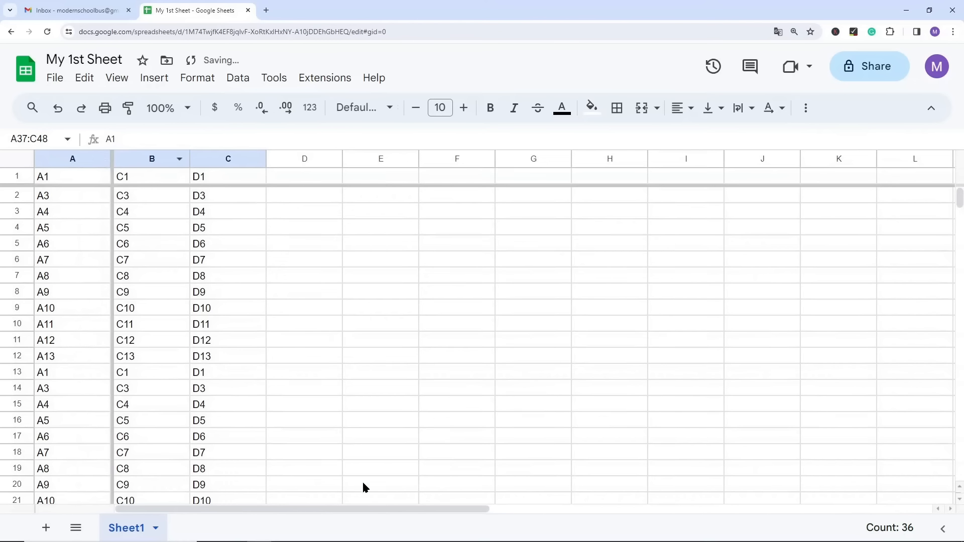
{"action": "left_click_drag", "start_coordinate": [327, 509], "coordinate": [232, 507]}
{"action": "scroll", "coordinate": [284, 327], "scroll_direction": "down", "scroll_amount": 3}
{"action": "scroll", "coordinate": [297, 336], "scroll_direction": "up", "scroll_amount": 3}
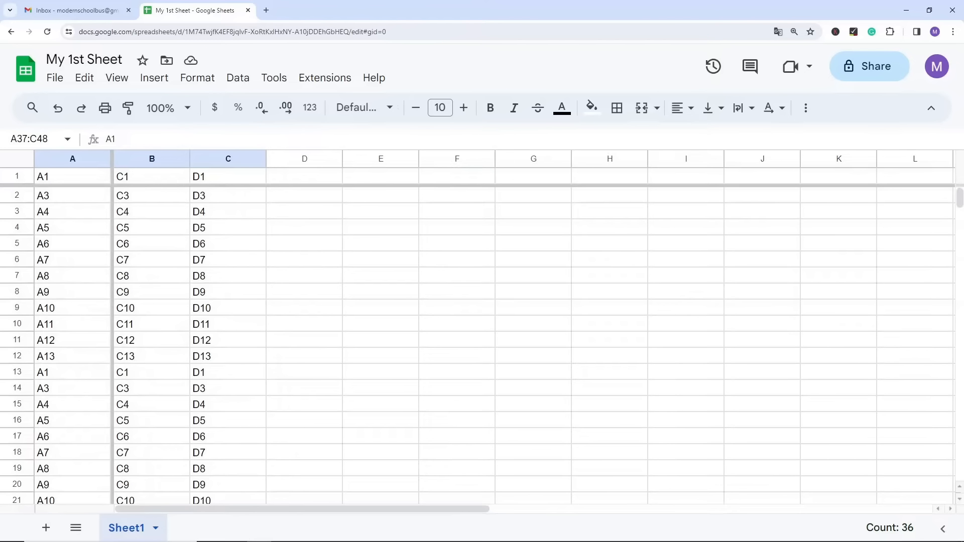
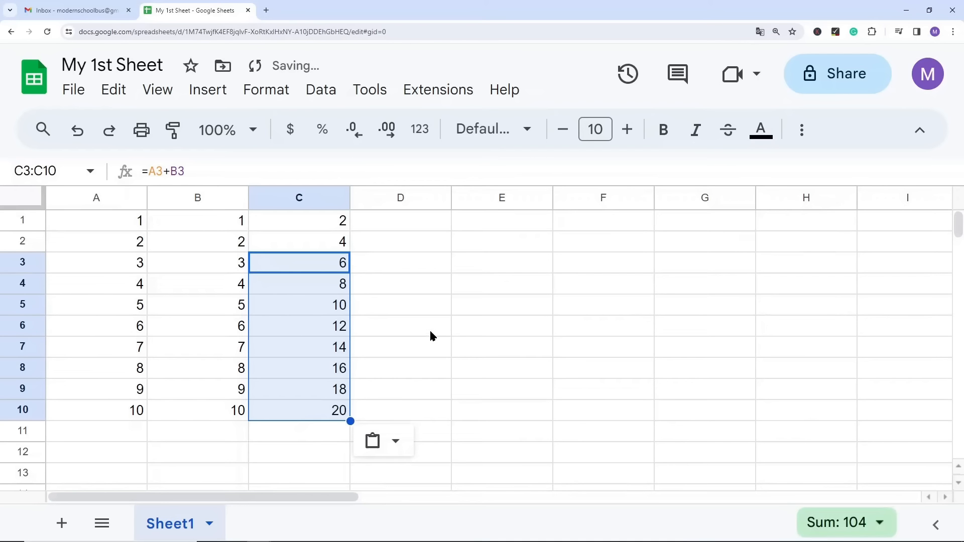
Step: Examine how the cell references change in the copied formulas from C3 down to C7
{"action": "left_click", "coordinate": [324, 268]}
{"action": "key", "text": "Down"}
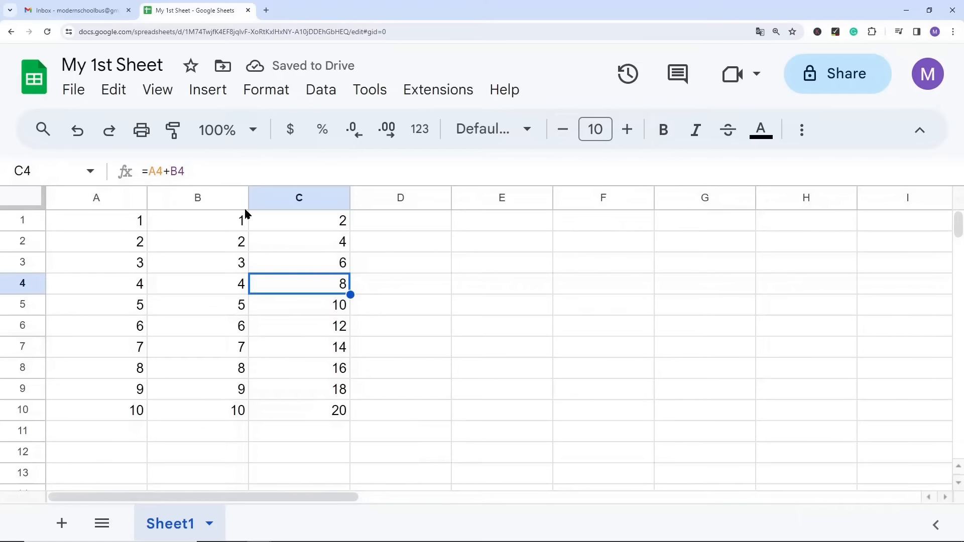
{"action": "key", "text": "Down"}
{"action": "left_click", "coordinate": [182, 179]}
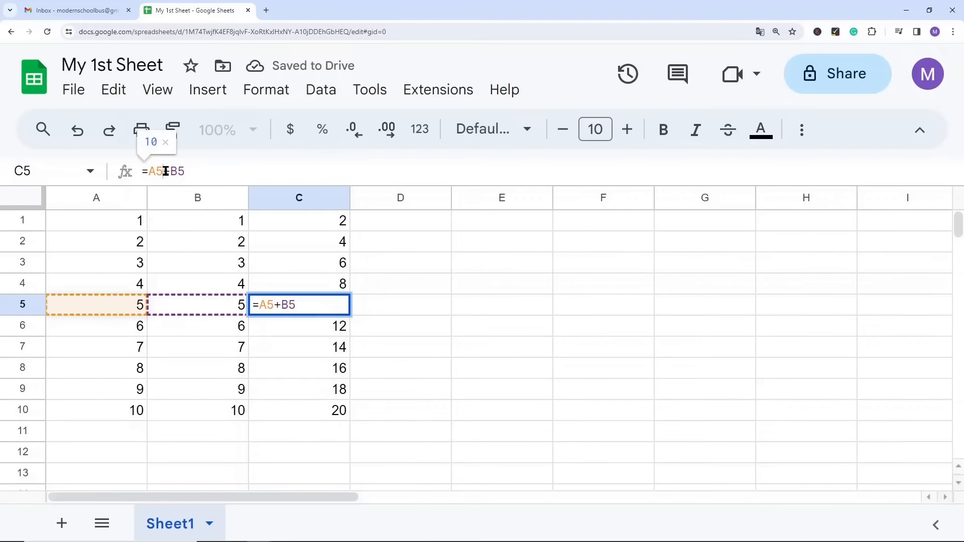
{"action": "left_click", "coordinate": [285, 335]}
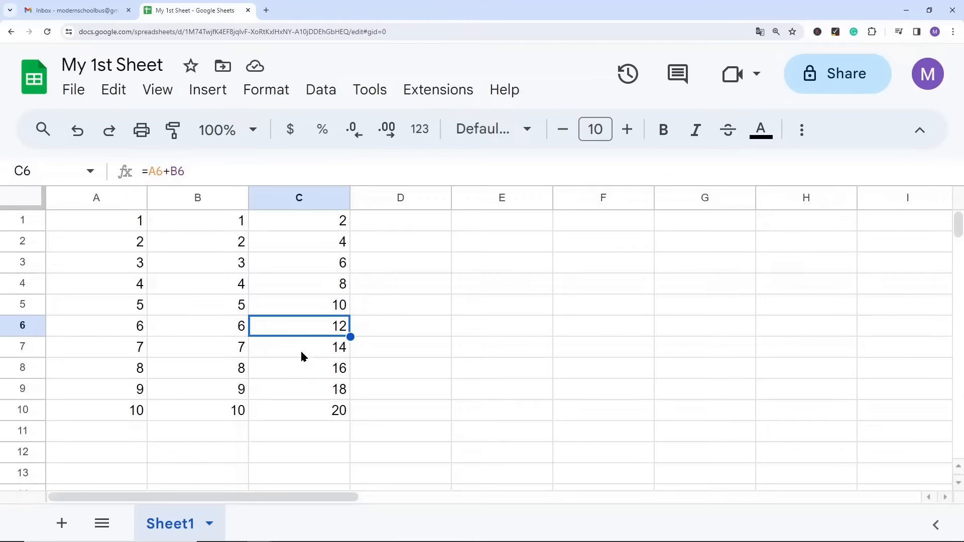
{"action": "left_click", "coordinate": [300, 349]}
{"action": "left_click", "coordinate": [168, 171]}
{"action": "key", "text": "Escape"}
Step: Copy the formula in C1 across to D1:E1
{"action": "left_click", "coordinate": [324, 223]}
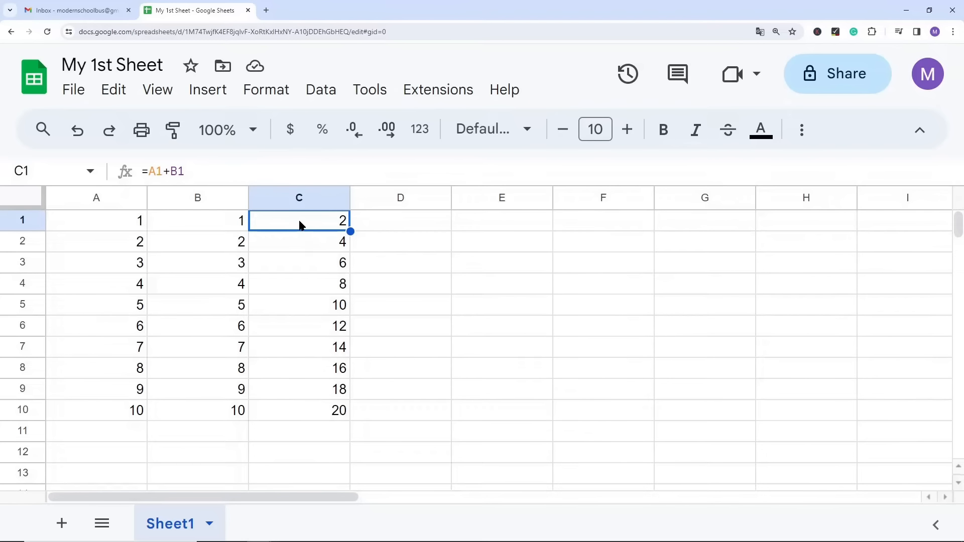
{"action": "key", "text": "ctrl+c"}
{"action": "left_click_drag", "start_coordinate": [392, 228], "coordinate": [517, 224]}
{"action": "key", "text": "ctrl+v"}
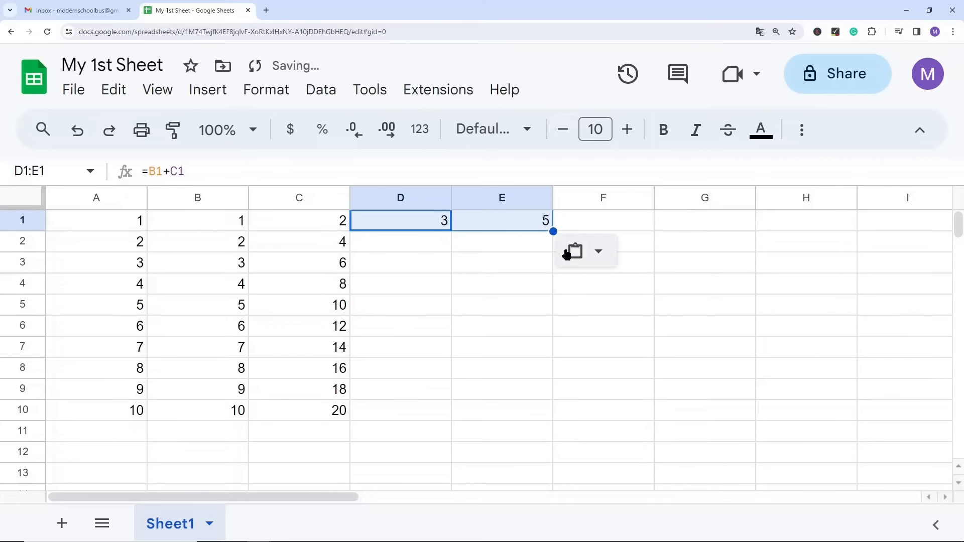
Step: Examine the cell references in the formulas in D1 and E1, and clear both cells
{"action": "left_click", "coordinate": [392, 225]}
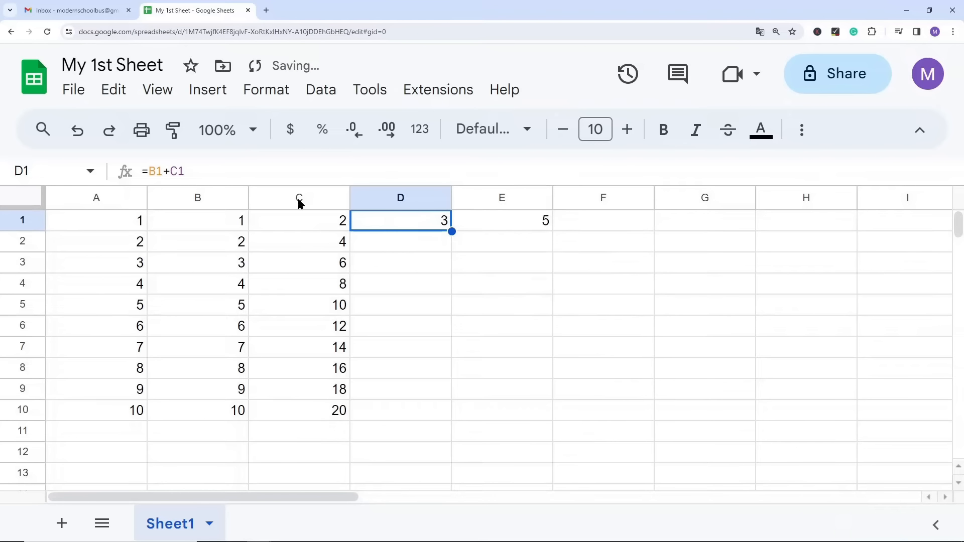
{"action": "left_click", "coordinate": [167, 171]}
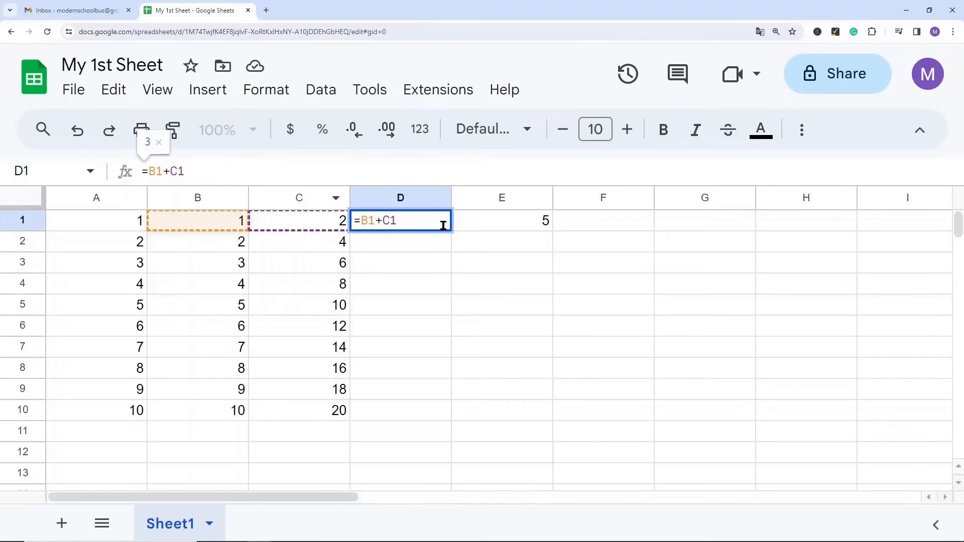
{"action": "key", "text": "Escape"}
{"action": "left_click", "coordinate": [484, 222]}
{"action": "left_click", "coordinate": [196, 172]}
{"action": "key", "text": "Escape"}
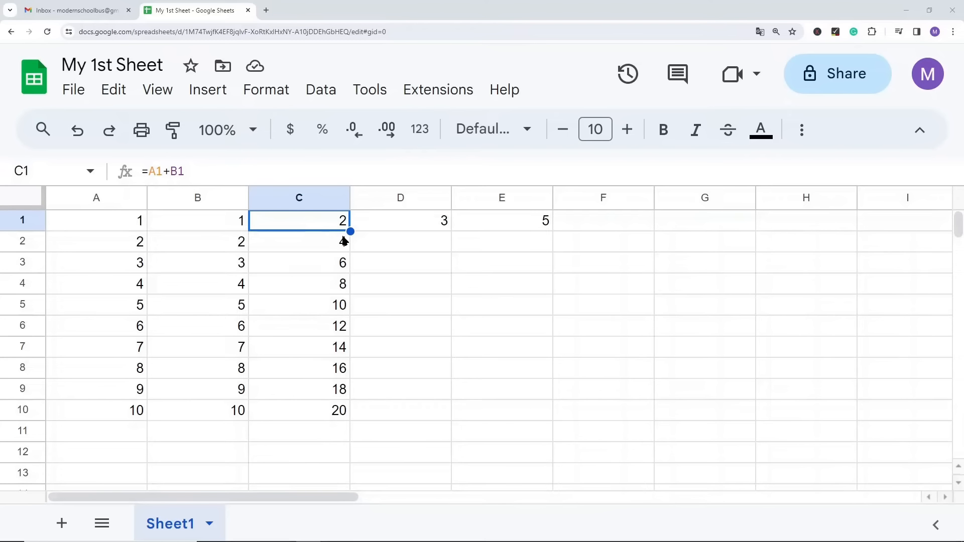
{"action": "left_click_drag", "start_coordinate": [416, 228], "coordinate": [520, 229]}
{"action": "key", "text": "Delete"}
Step: Clear the copied formulas from C2:C10, keeping the formula in C1
{"action": "left_click_drag", "start_coordinate": [302, 242], "coordinate": [311, 419]}
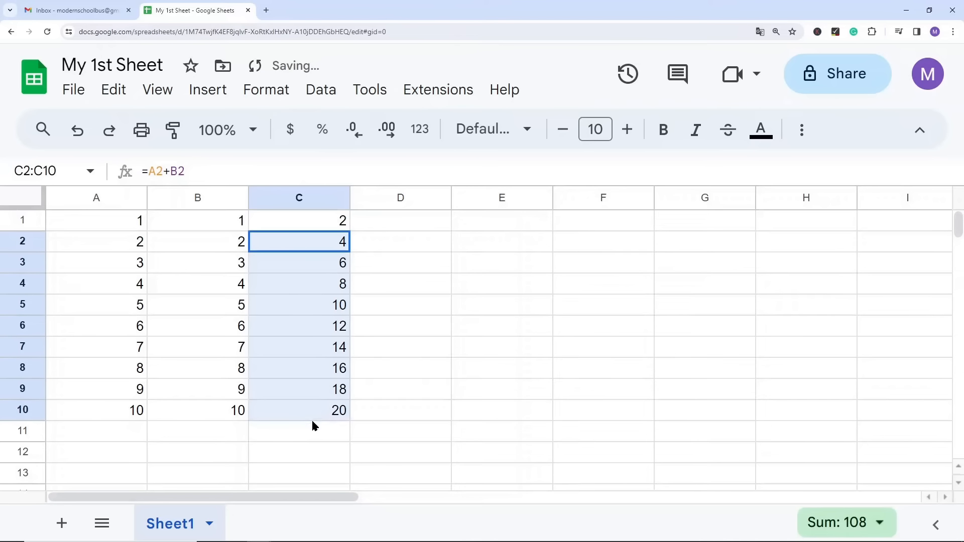
{"action": "left_click", "coordinate": [297, 248]}
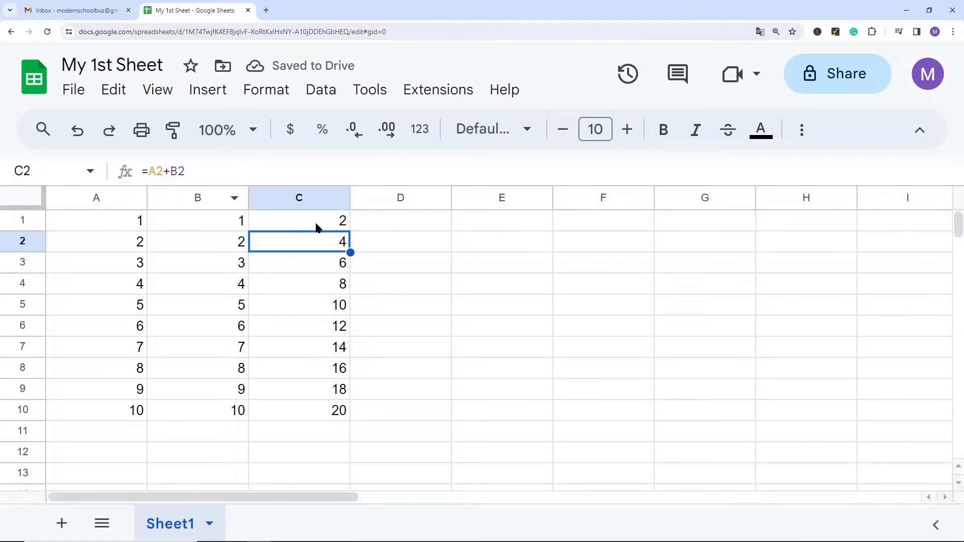
{"action": "left_click_drag", "start_coordinate": [324, 415], "coordinate": [337, 252]}
{"action": "key", "text": "Delete"}
{"action": "left_click", "coordinate": [327, 216]}
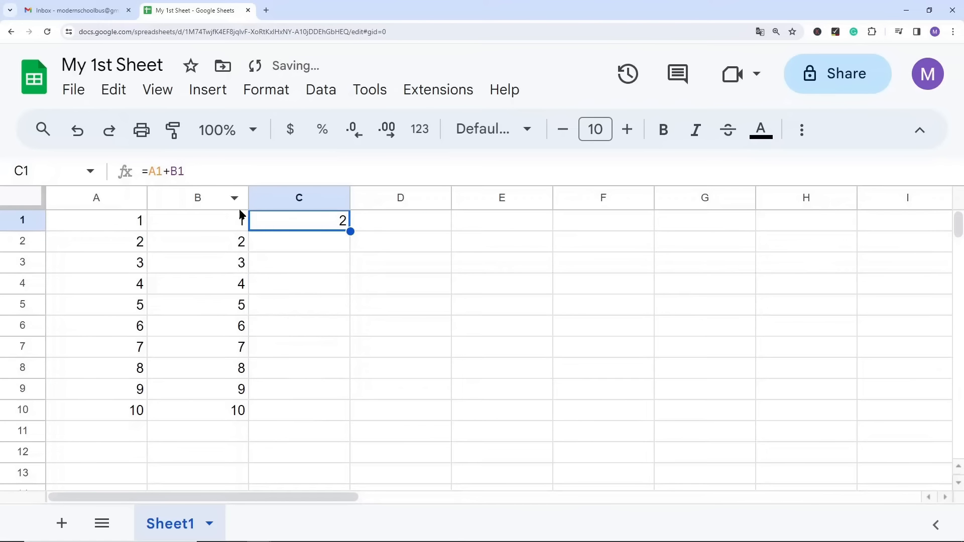
{"action": "left_click", "coordinate": [440, 288]}
Step: Copy the whole cell C1 and paste it into C2, and clear C2 again
{"action": "left_click", "coordinate": [331, 223]}
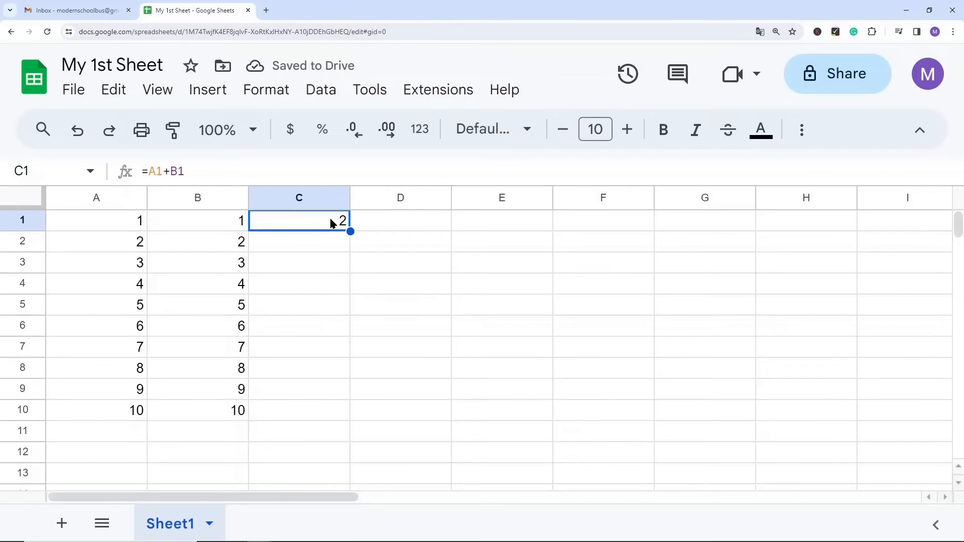
{"action": "key", "text": "ctrl+c"}
{"action": "left_click", "coordinate": [322, 240]}
{"action": "key", "text": "ctrl+v"}
{"action": "left_click", "coordinate": [395, 322]}
{"action": "left_click", "coordinate": [332, 244]}
{"action": "key", "text": "Delete"}
Step: Copy only the formula text =A1+B1 from inside C1, paste it into C2 and clear C2 again
{"action": "left_click", "coordinate": [323, 222]}
{"action": "double_click", "coordinate": [324, 222]}
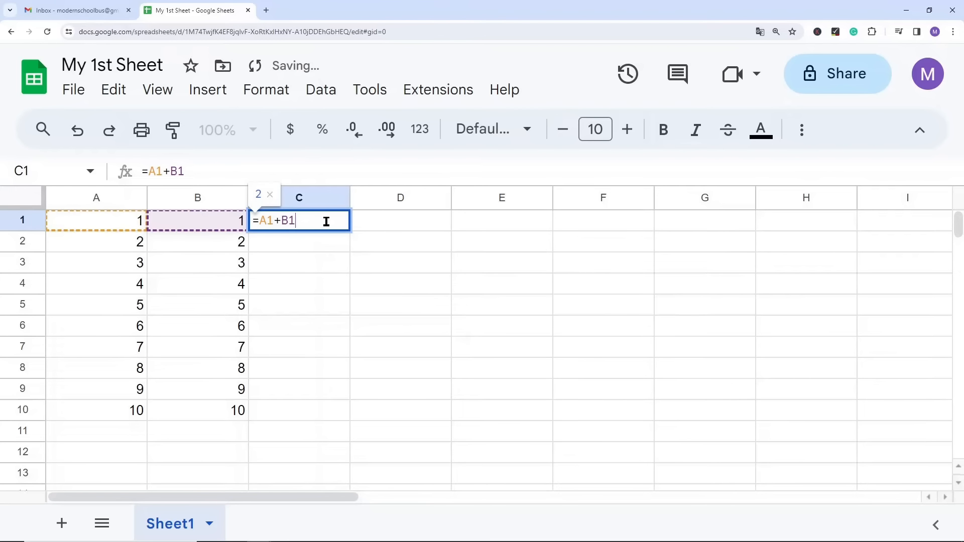
{"action": "left_click_drag", "start_coordinate": [320, 222], "coordinate": [230, 219]}
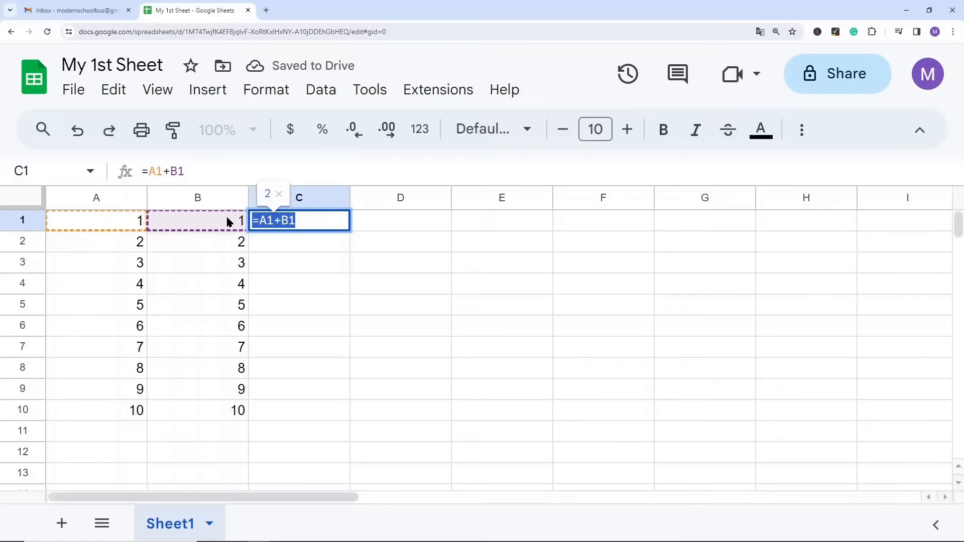
{"action": "key", "text": "ctrl+c"}
{"action": "left_click", "coordinate": [294, 246]}
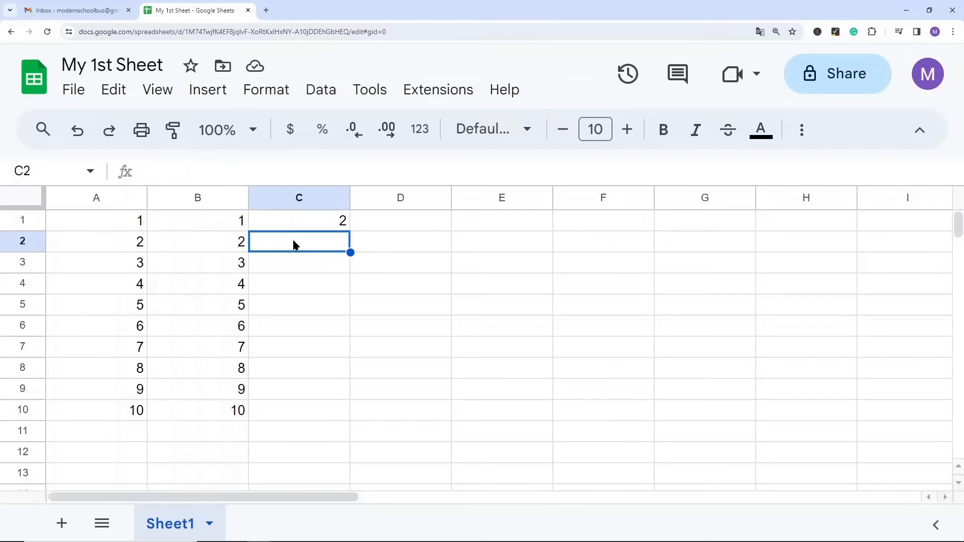
{"action": "key", "text": "ctrl+v"}
{"action": "left_click", "coordinate": [307, 318]}
{"action": "left_click", "coordinate": [323, 245]}
{"action": "key", "text": "Delete"}
Step: Paste the copied formula text inside C2 while the cell is in edit mode
{"action": "double_click", "coordinate": [316, 246]}
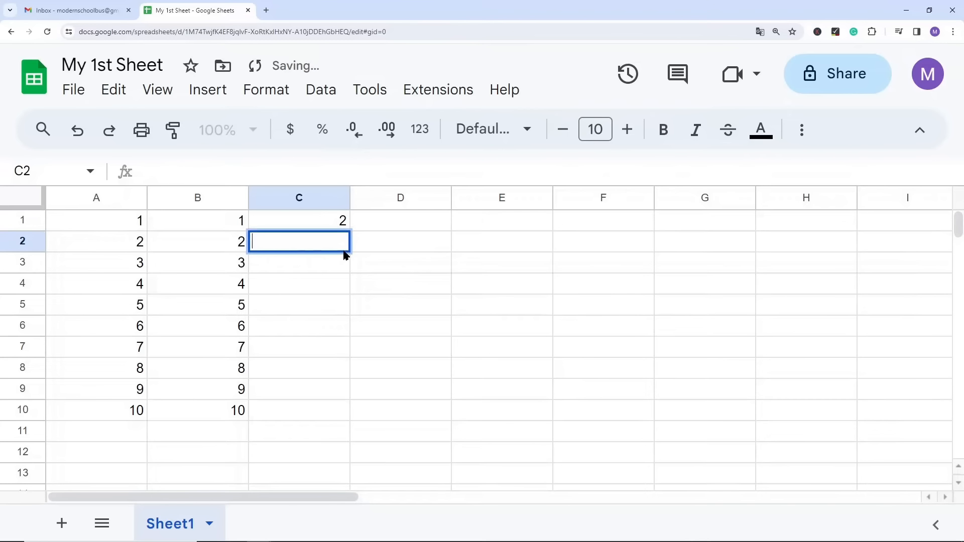
{"action": "key", "text": "ctrl+v"}
{"action": "left_click", "coordinate": [472, 286]}
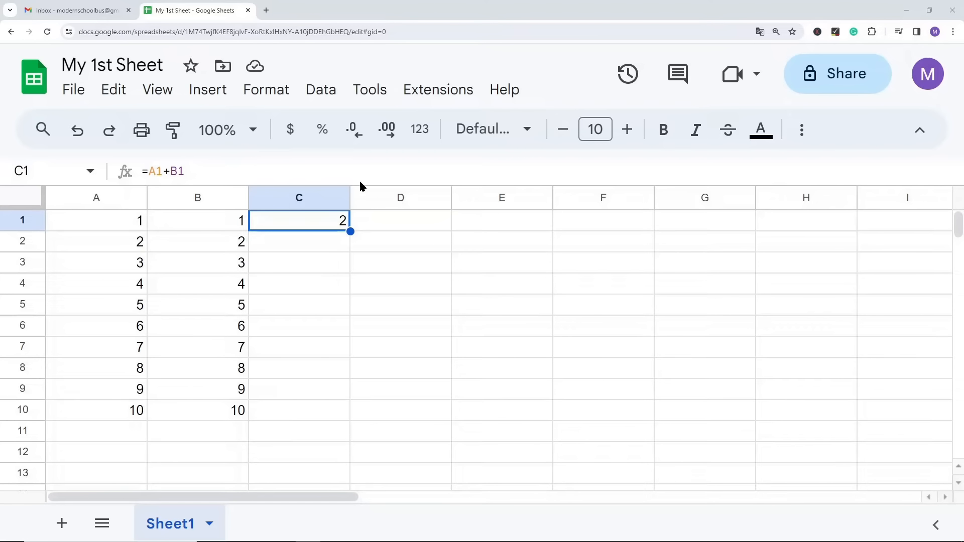
Step: Change the formula in C1 to =$A$1+B1, making the reference to A1 absolute
{"action": "left_click_drag", "start_coordinate": [186, 172], "coordinate": [164, 172]}
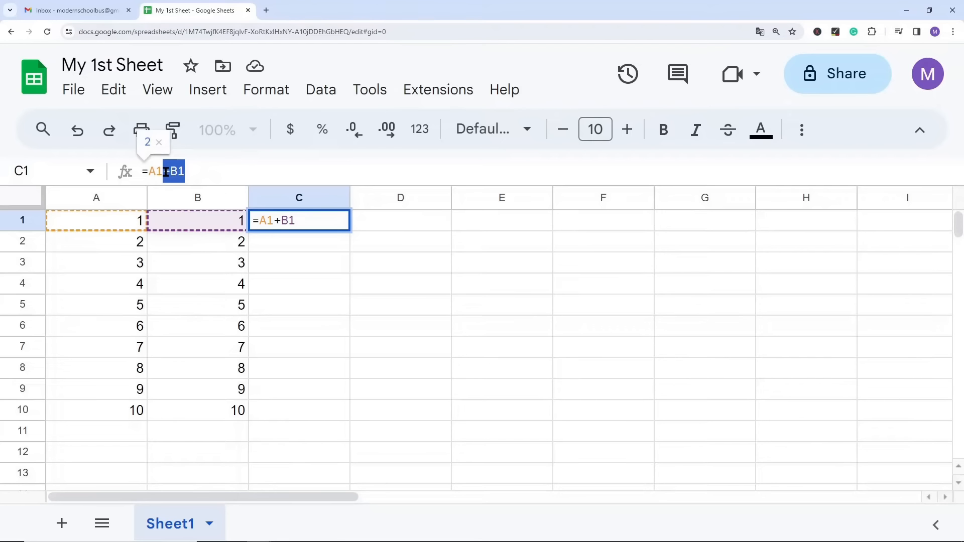
{"action": "key", "text": "BackSpace"}
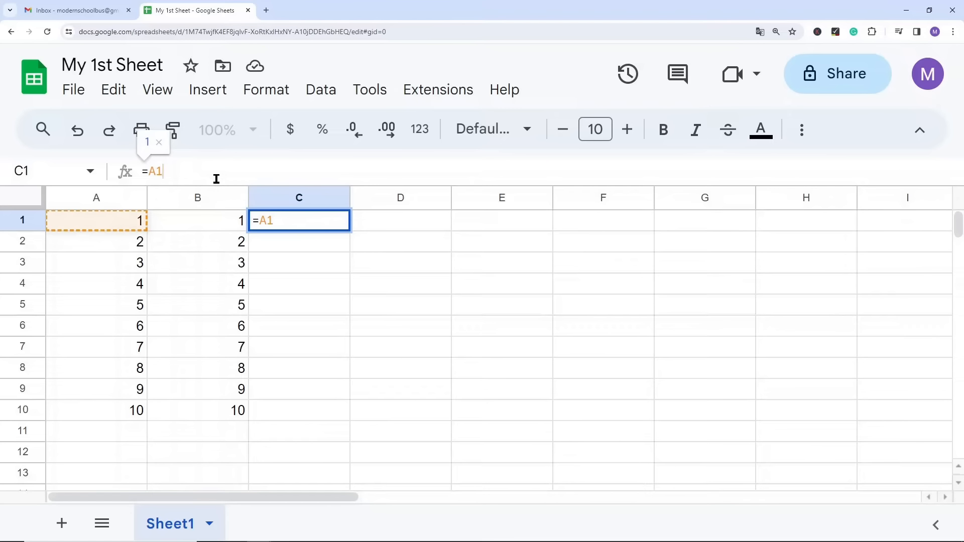
{"action": "key", "text": "F4"}
{"action": "type", "text": "+"}
{"action": "left_click", "coordinate": [215, 219]}
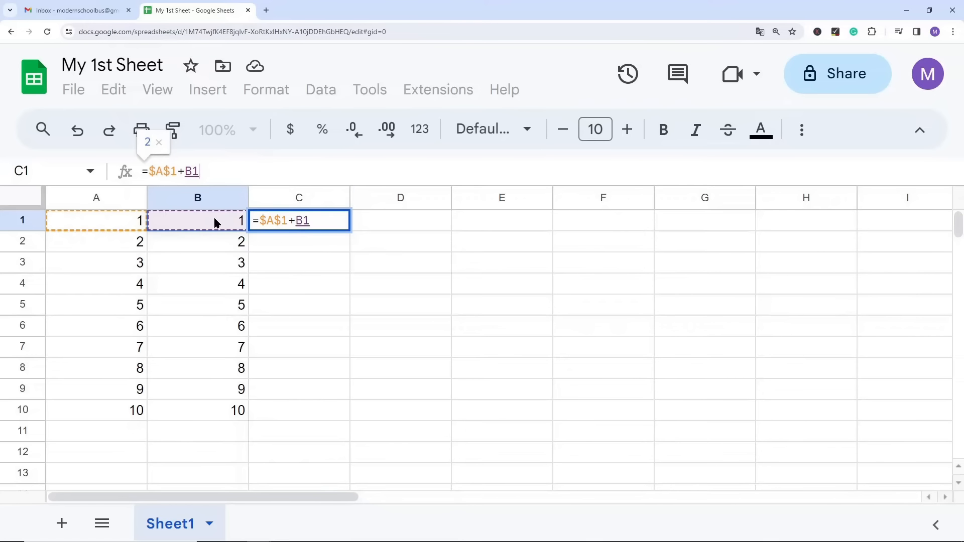
{"action": "key", "text": "Return"}
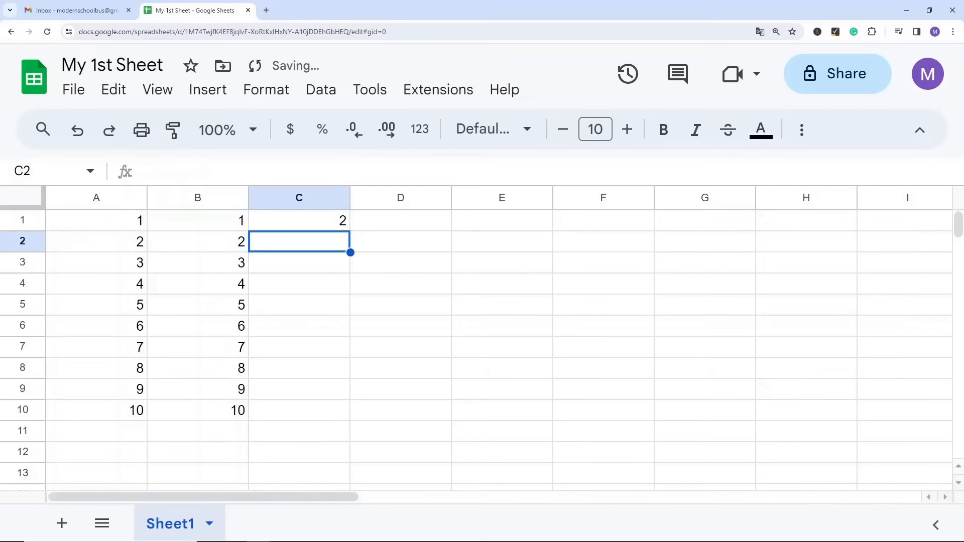
Step: Copy the formula with the absolute reference from C1 down to C2:C10
{"action": "left_click", "coordinate": [311, 304]}
{"action": "left_click", "coordinate": [300, 222]}
{"action": "key", "text": "ctrl+c"}
{"action": "left_click_drag", "start_coordinate": [292, 242], "coordinate": [288, 411]}
{"action": "key", "text": "ctrl+v"}
{"action": "left_click", "coordinate": [453, 282]}
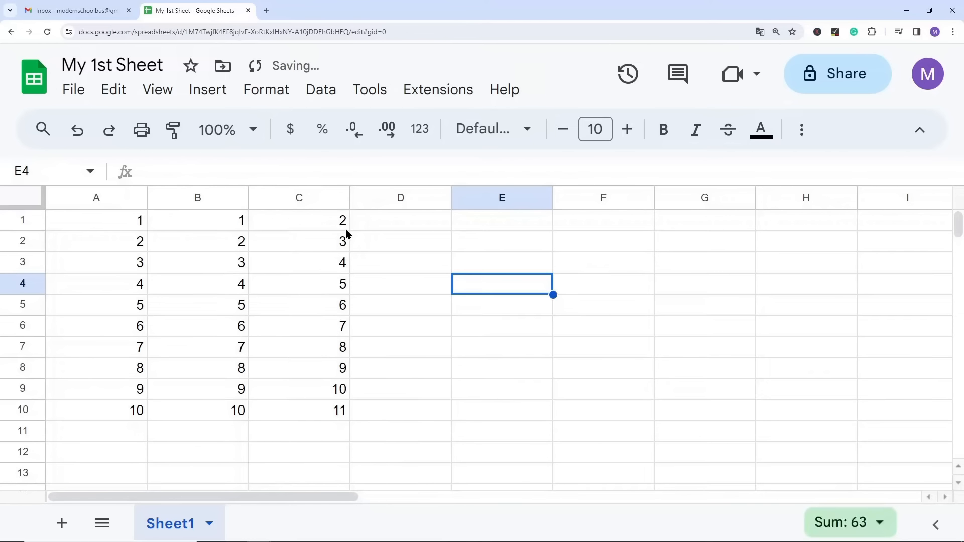
Step: Examine the formulas from C1 down to C10, comparing the fixed reference with the relative column B reference
{"action": "left_click", "coordinate": [322, 221]}
{"action": "left_click", "coordinate": [325, 242]}
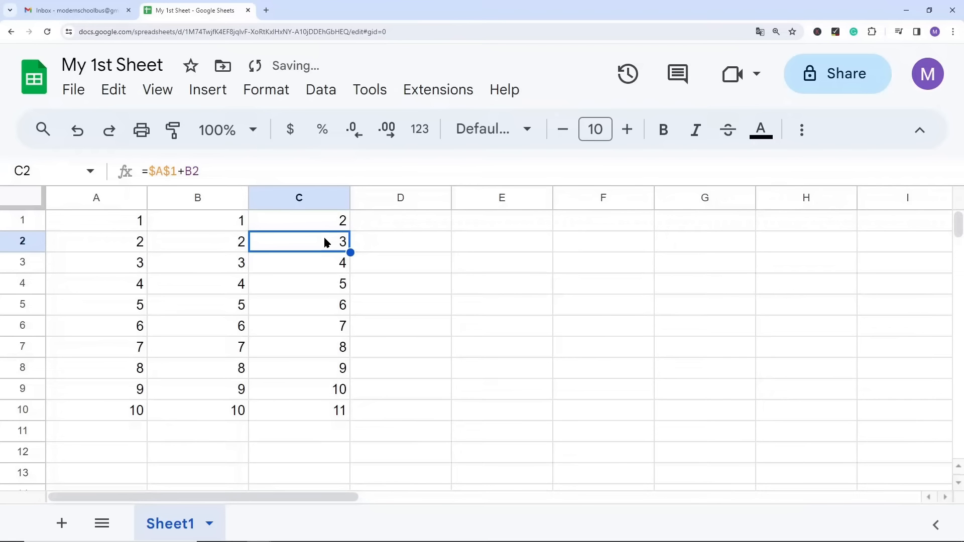
{"action": "left_click", "coordinate": [320, 263]}
{"action": "left_click", "coordinate": [326, 285]}
{"action": "left_click", "coordinate": [324, 309]}
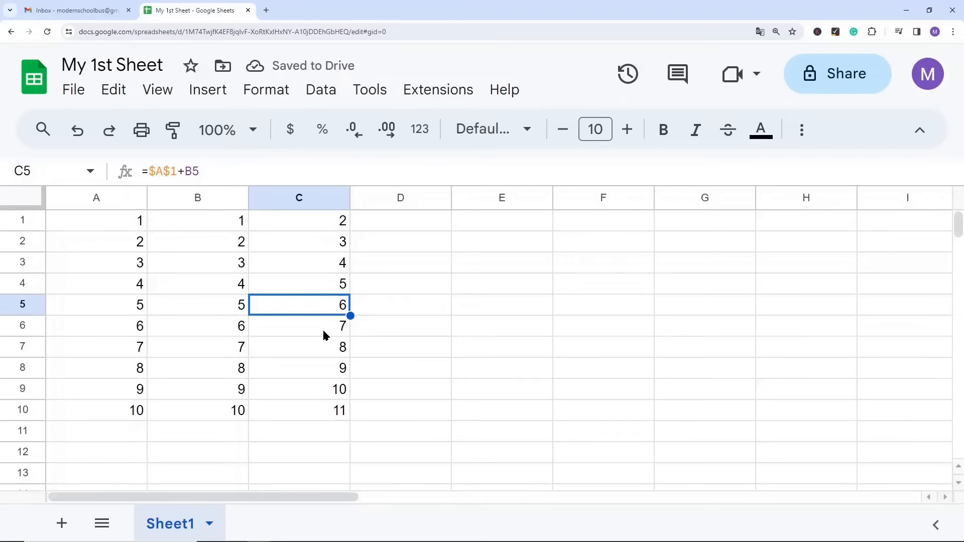
{"action": "left_click", "coordinate": [322, 328]}
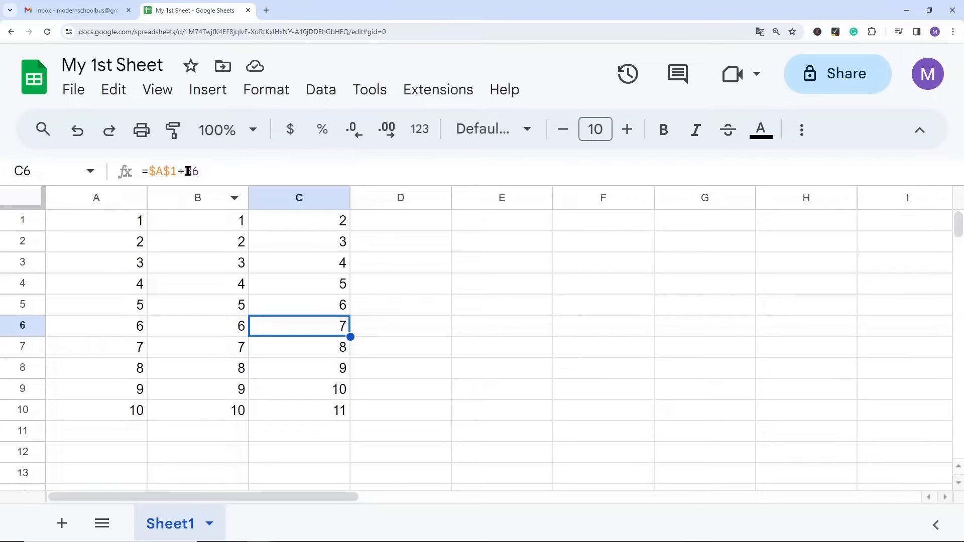
{"action": "left_click", "coordinate": [203, 171]}
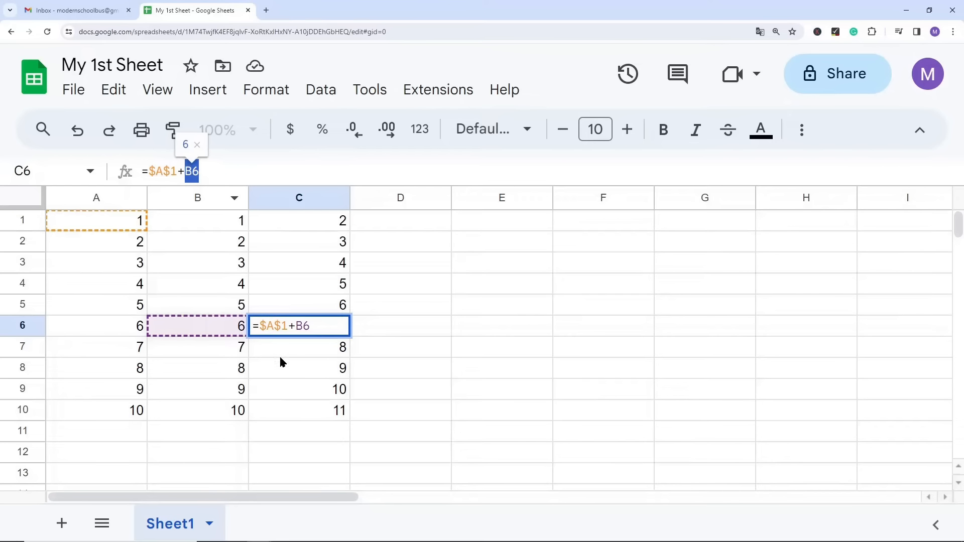
{"action": "left_click", "coordinate": [301, 350]}
{"action": "left_click", "coordinate": [302, 370]}
{"action": "left_click", "coordinate": [302, 388]}
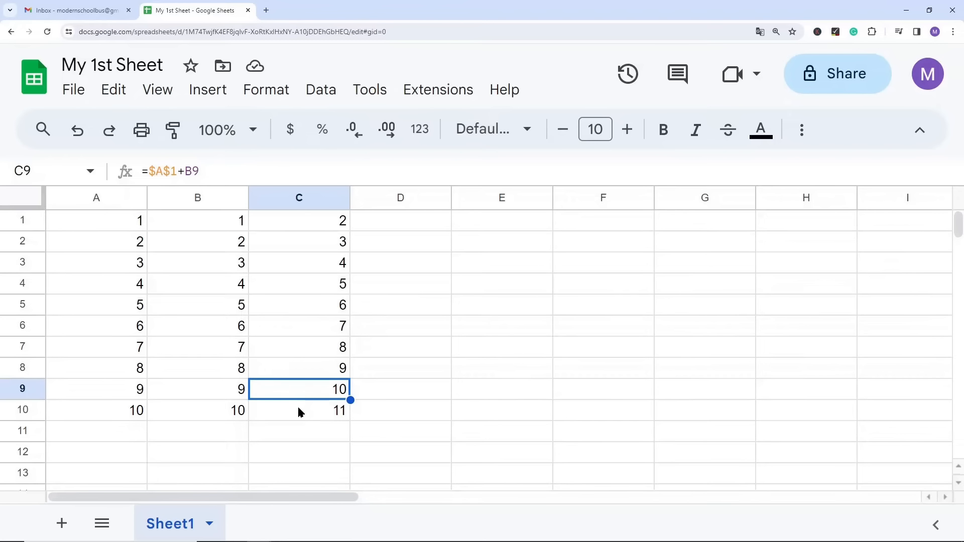
{"action": "left_click", "coordinate": [298, 407]}
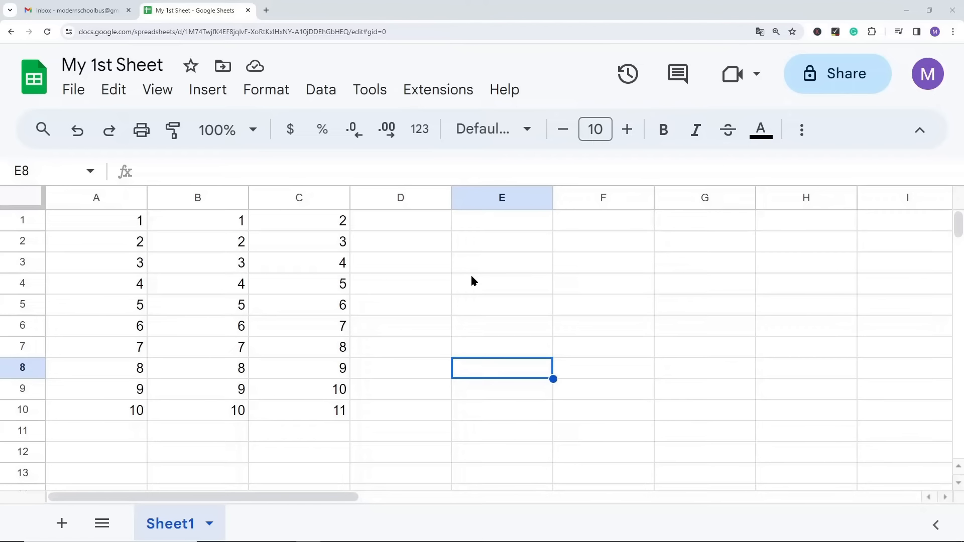
Step: Change the formula in C1 to =A$1+B1 so that only the row of the first reference is locked
{"action": "left_click", "coordinate": [315, 221]}
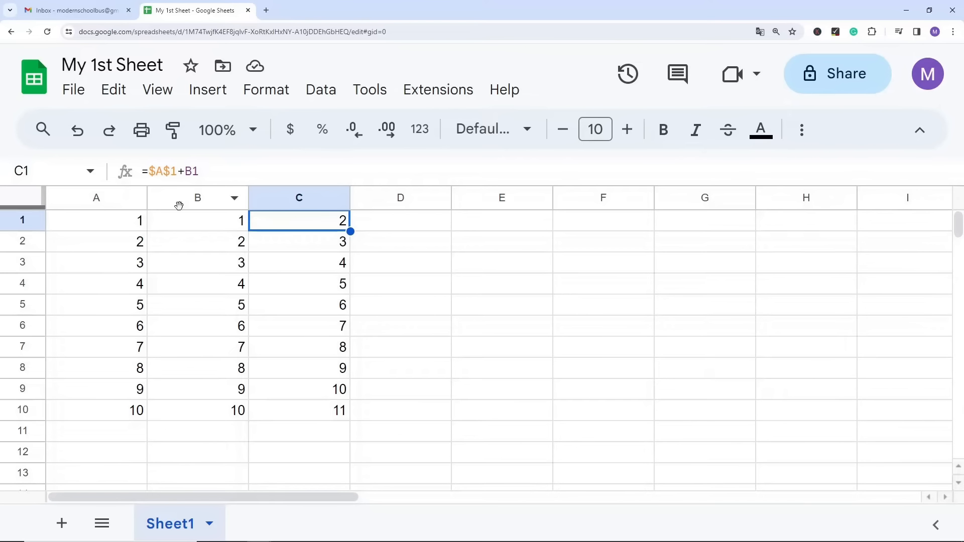
{"action": "left_click", "coordinate": [179, 171]}
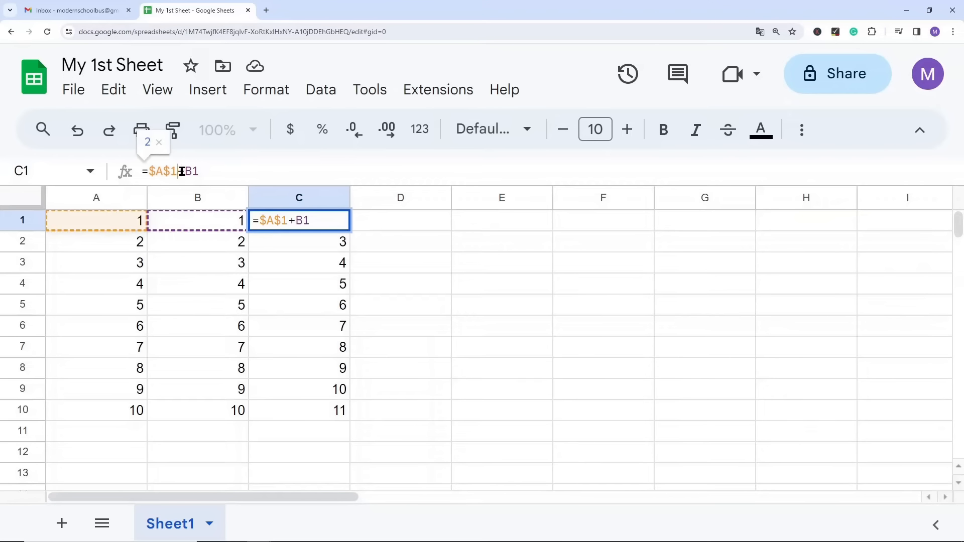
{"action": "key", "text": "F4"}
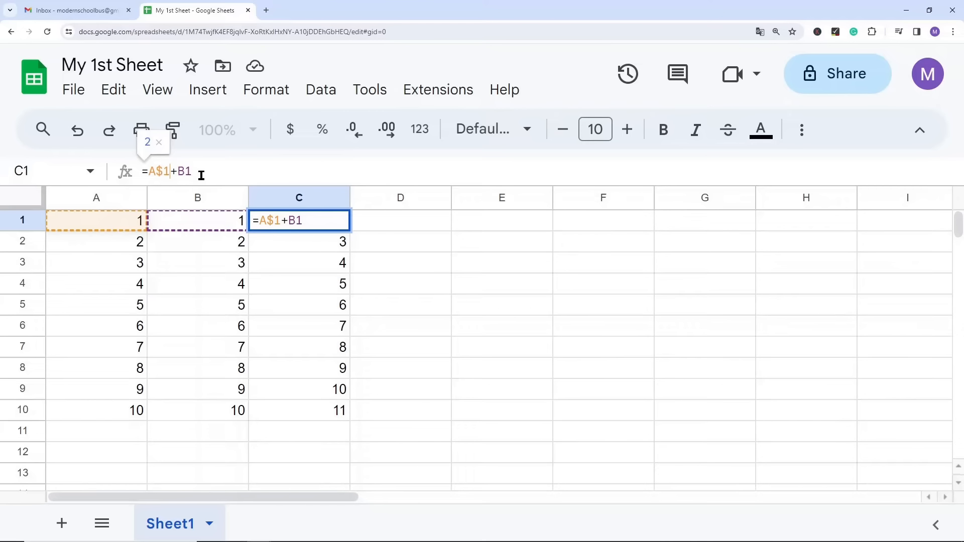
{"action": "left_click", "coordinate": [414, 264]}
Step: Copy the formula with the locked row from C1 down to C2:C10
{"action": "left_click", "coordinate": [325, 219]}
{"action": "key", "text": "ctrl+c"}
{"action": "left_click_drag", "start_coordinate": [329, 243], "coordinate": [332, 421]}
{"action": "key", "text": "ctrl+v"}
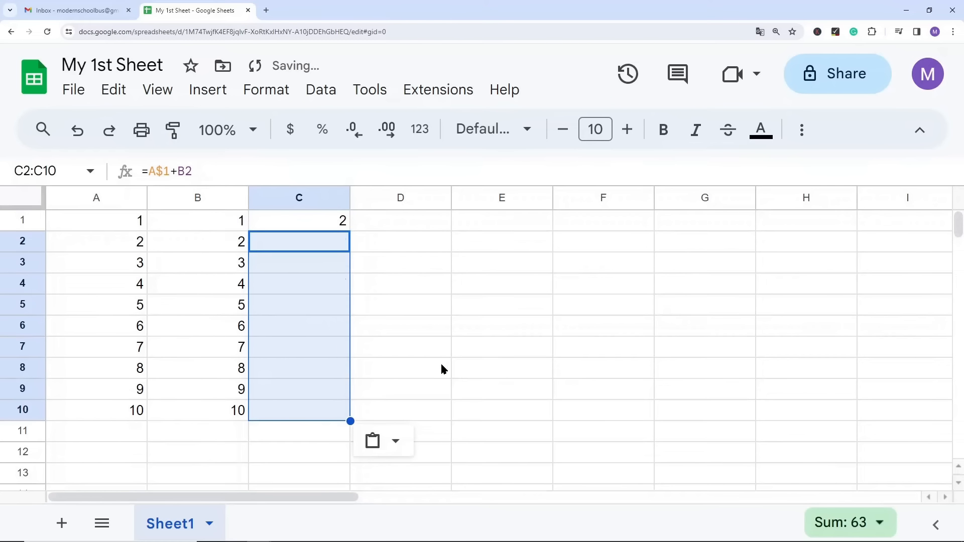
{"action": "left_click", "coordinate": [409, 327]}
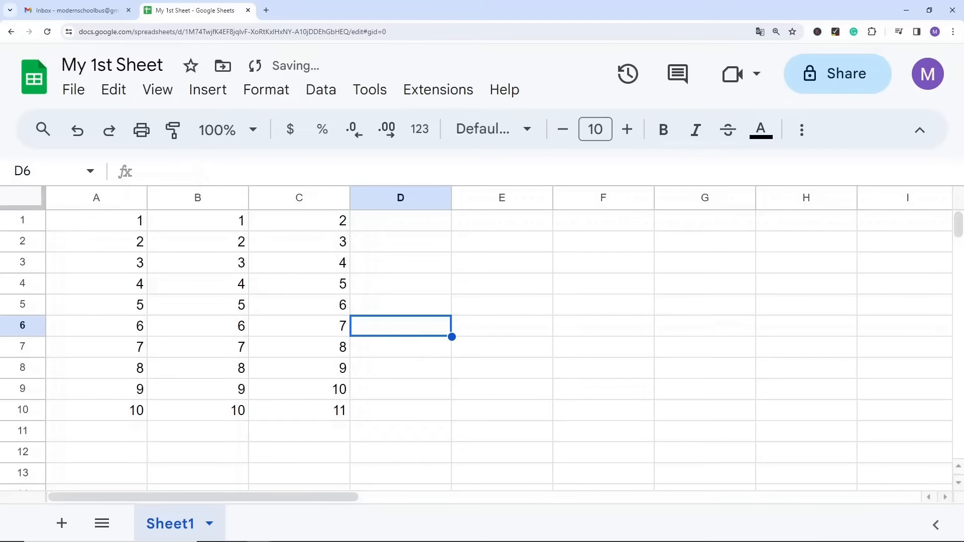
Step: Examine the formulas from C2 down to C10, comparing the locked-row A$1 reference with the relative column B reference
{"action": "left_click", "coordinate": [325, 240]}
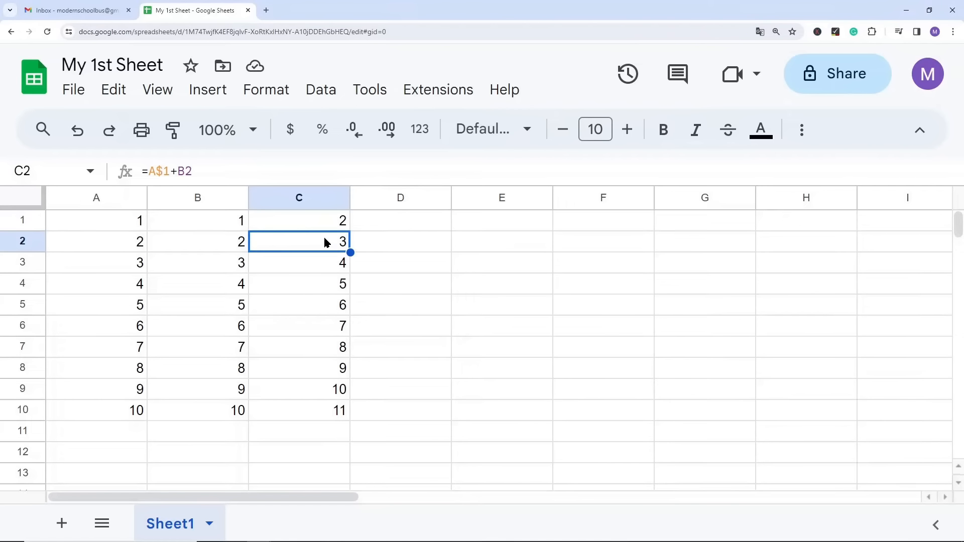
{"action": "left_click", "coordinate": [316, 263]}
{"action": "left_click", "coordinate": [324, 282]}
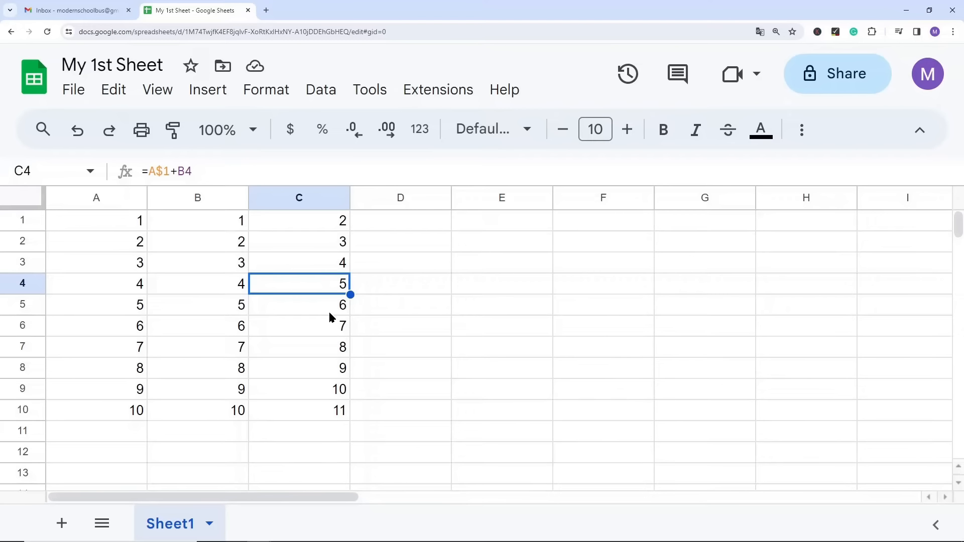
{"action": "left_click", "coordinate": [332, 308]}
{"action": "left_click", "coordinate": [329, 335]}
{"action": "left_click", "coordinate": [319, 351]}
{"action": "left_click", "coordinate": [313, 371]}
{"action": "left_click", "coordinate": [310, 394]}
{"action": "left_click", "coordinate": [311, 412]}
Step: Copy the locked-row formula from C1 across D1:F1 and check how its references shift along row 1
{"action": "left_click", "coordinate": [328, 225]}
{"action": "key", "text": "ctrl+c"}
{"action": "left_click", "coordinate": [379, 223]}
{"action": "left_click_drag", "start_coordinate": [378, 222], "coordinate": [608, 229]}
{"action": "key", "text": "ctrl+v"}
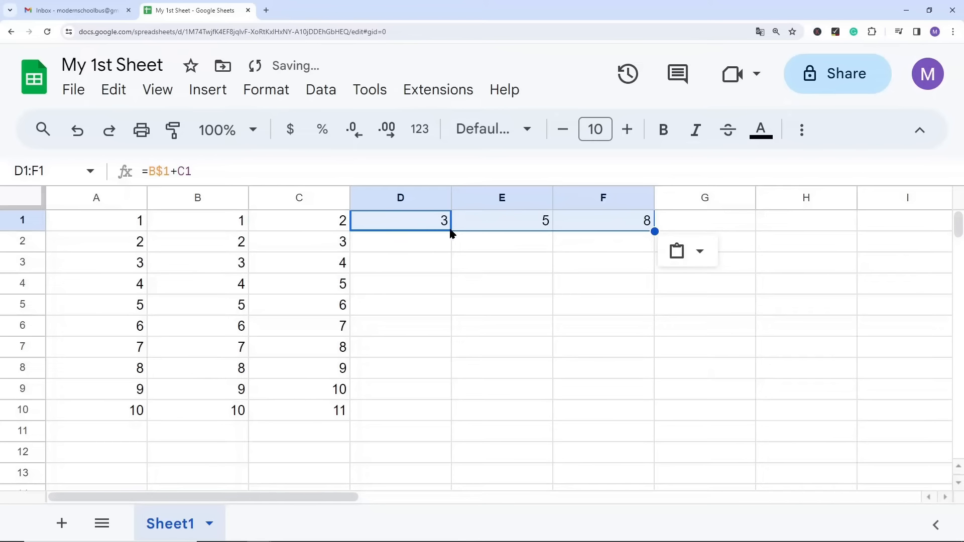
{"action": "left_click", "coordinate": [415, 224]}
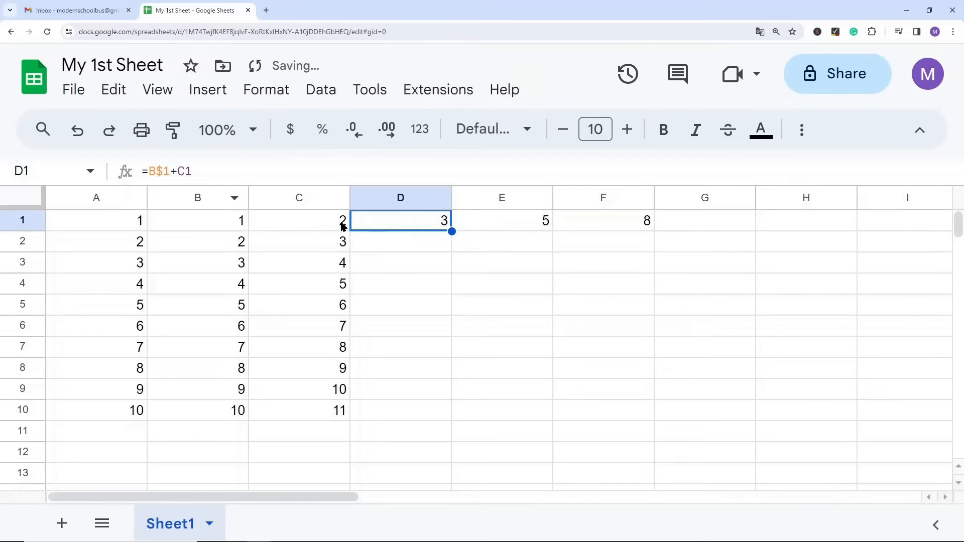
{"action": "left_click", "coordinate": [489, 226]}
{"action": "left_click", "coordinate": [584, 221]}
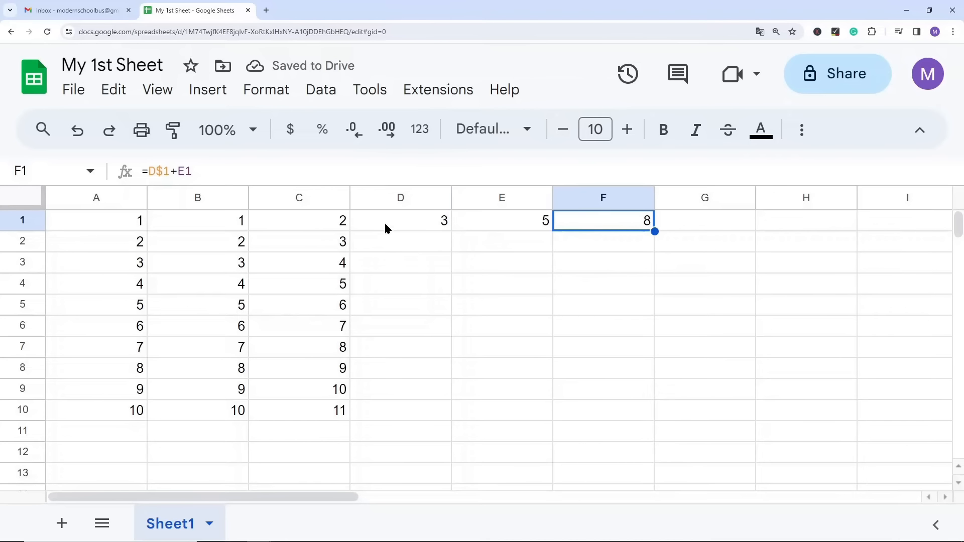
{"action": "left_click", "coordinate": [386, 223]}
{"action": "left_click", "coordinate": [15, 221]}
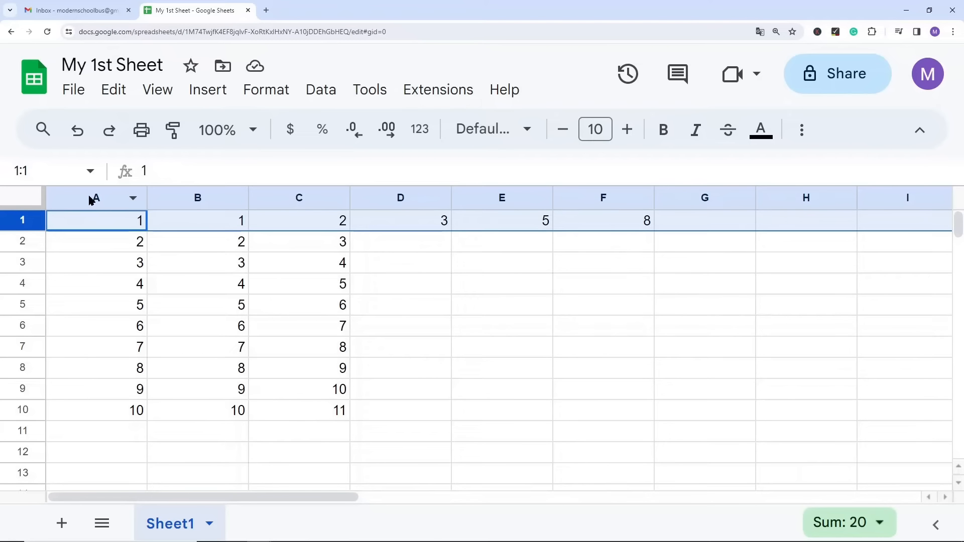
Step: Change the formula in C1 to =$A$1+B1 so that the first reference is fully absolute
{"action": "left_click", "coordinate": [291, 224]}
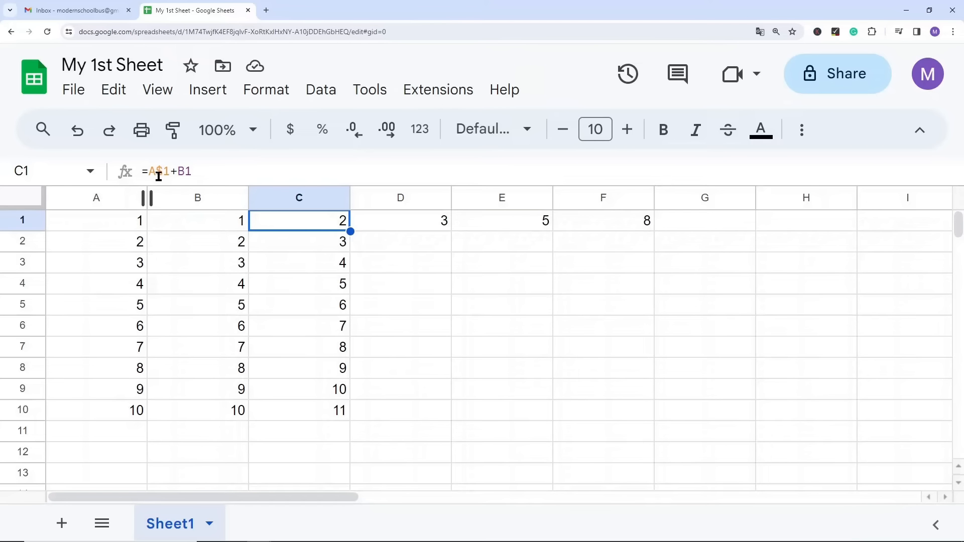
{"action": "key", "text": "F2"}
{"action": "key", "text": "F4"}
{"action": "key", "text": "F4"}
{"action": "key", "text": "F4"}
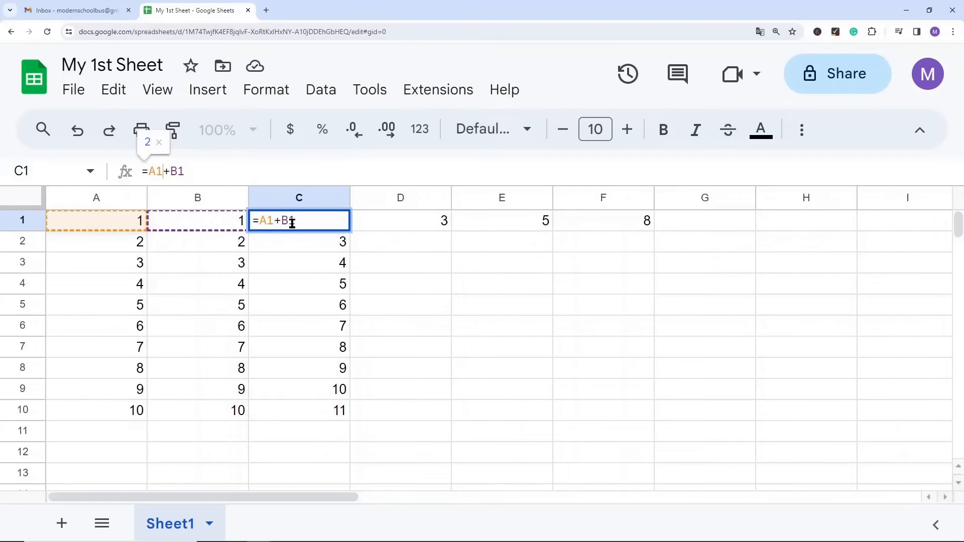
{"action": "key", "text": "Return"}
Step: Copy the absolute-reference formula from C1 across D1:F1 and check the formula in each copied cell
{"action": "key", "text": "Up"}
{"action": "key", "text": "ctrl+c"}
{"action": "left_click_drag", "start_coordinate": [378, 223], "coordinate": [646, 219]}
{"action": "key", "text": "ctrl+v"}
{"action": "left_click", "coordinate": [384, 219]}
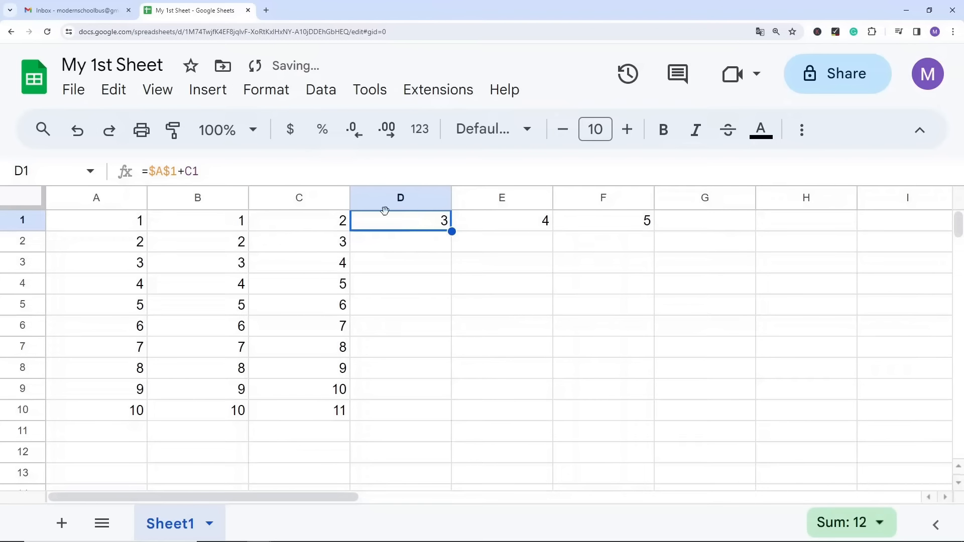
{"action": "left_click", "coordinate": [502, 221]}
{"action": "left_click", "coordinate": [595, 222]}
{"action": "left_click", "coordinate": [426, 221]}
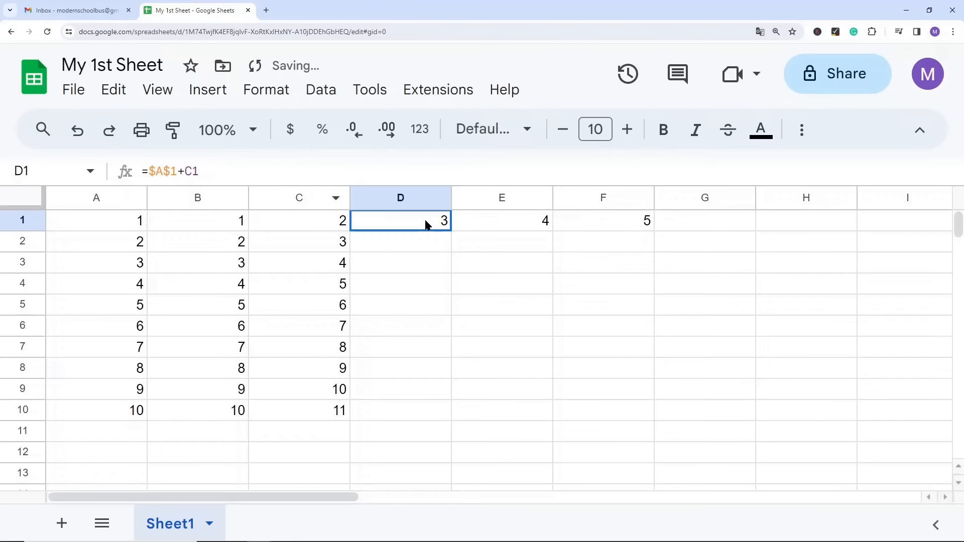
Step: Set the formula in C1 back to =A$1+B1, locking only the row of the first reference
{"action": "left_click", "coordinate": [340, 222]}
{"action": "left_click", "coordinate": [179, 171]}
{"action": "key", "text": "F4"}
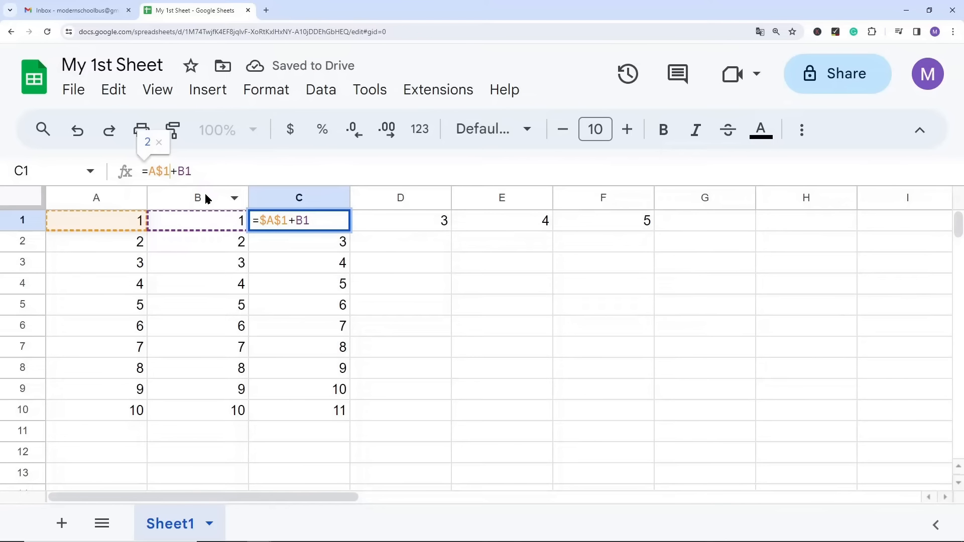
{"action": "key", "text": "Return"}
Step: Copy the =A$1+B1 formula from C1 down to C2:C10
{"action": "left_click", "coordinate": [337, 226]}
{"action": "key", "text": "ctrl+c"}
{"action": "left_click_drag", "start_coordinate": [329, 249], "coordinate": [318, 415]}
{"action": "key", "text": "ctrl+v"}
Step: Copy the =A$1+B1 formula from C1 across D1:F1 and review row 1
{"action": "left_click", "coordinate": [327, 221]}
{"action": "key", "text": "ctrl+c"}
{"action": "left_click_drag", "start_coordinate": [413, 224], "coordinate": [626, 233]}
{"action": "key", "text": "ctrl+v"}
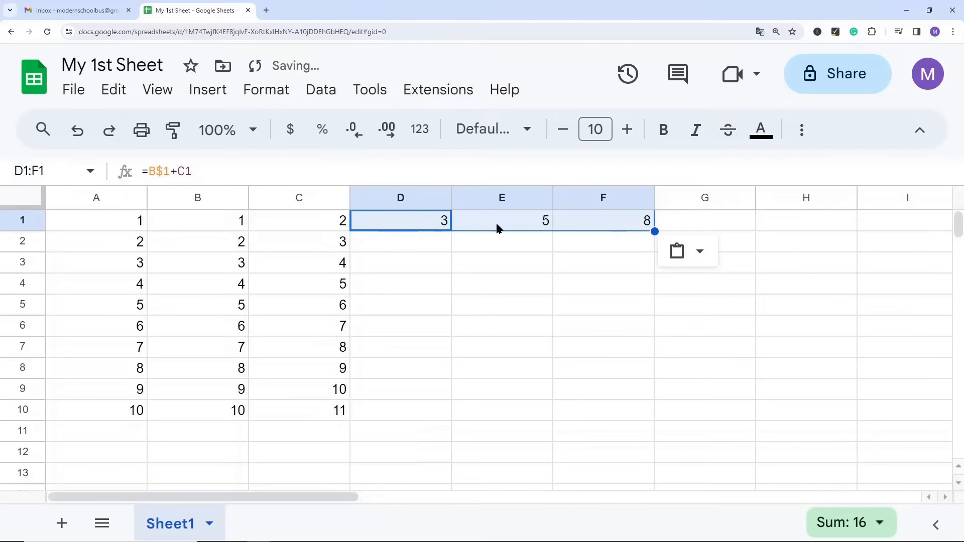
{"action": "left_click", "coordinate": [462, 221]}
{"action": "left_click", "coordinate": [16, 220]}
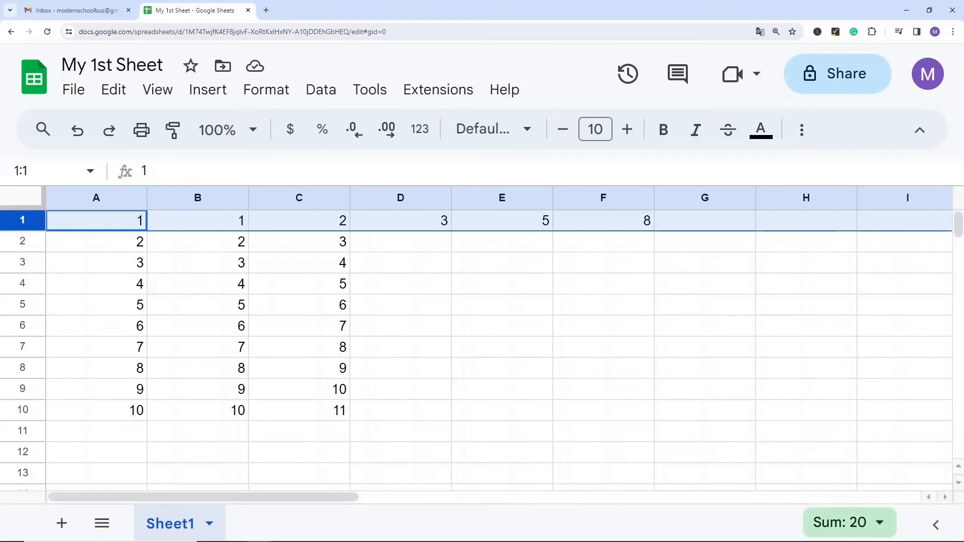
{"action": "left_click", "coordinate": [308, 541]}
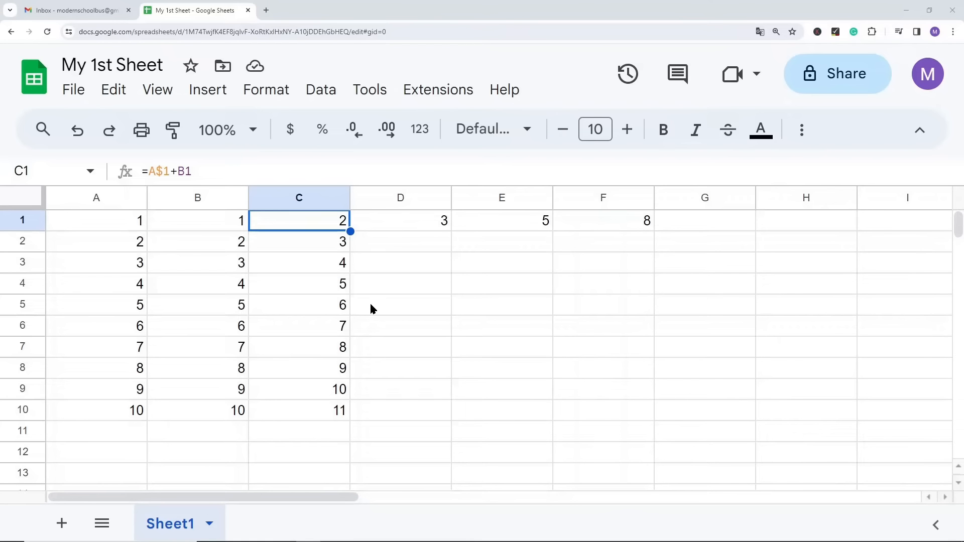
Step: Change the formula in C1 to =$A1+B1, locking only the column, and copy it down to C2:C10
{"action": "left_click", "coordinate": [169, 171]}
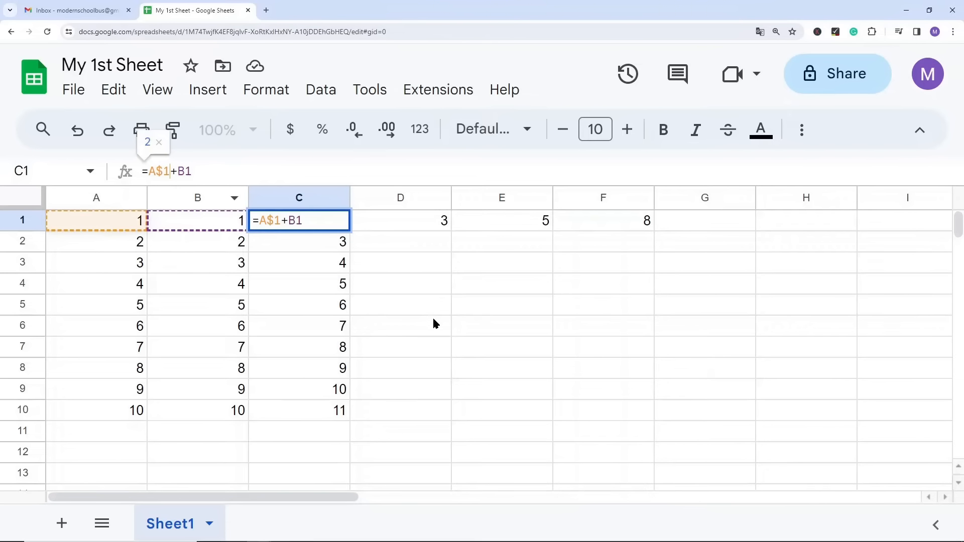
{"action": "key", "text": "F4"}
{"action": "left_click", "coordinate": [307, 221]}
{"action": "key", "text": "ctrl+c"}
{"action": "left_click_drag", "start_coordinate": [327, 248], "coordinate": [316, 409]}
{"action": "key", "text": "ctrl+v"}
{"action": "left_click", "coordinate": [318, 247]}
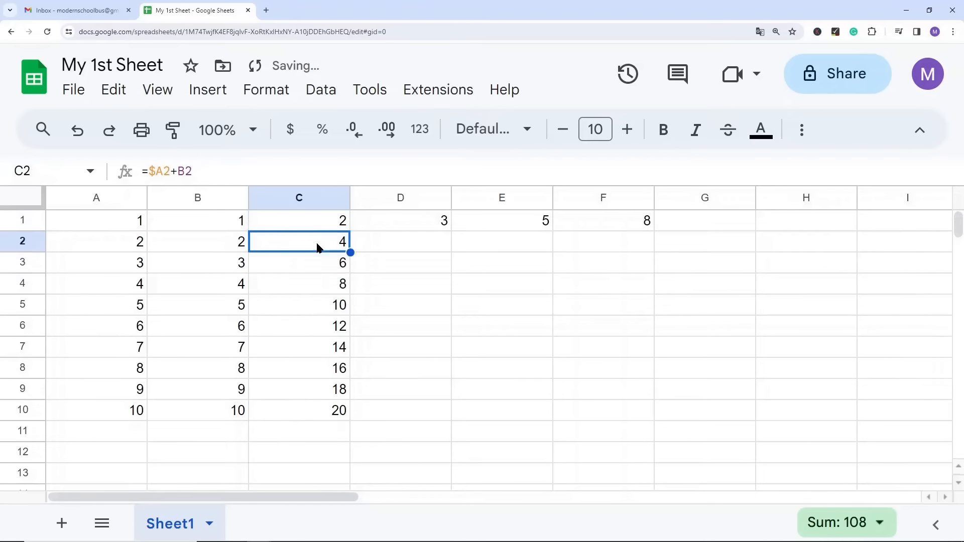
{"action": "left_click", "coordinate": [318, 259]}
{"action": "left_click", "coordinate": [318, 282]}
{"action": "left_click", "coordinate": [318, 305]}
{"action": "left_click", "coordinate": [319, 326]}
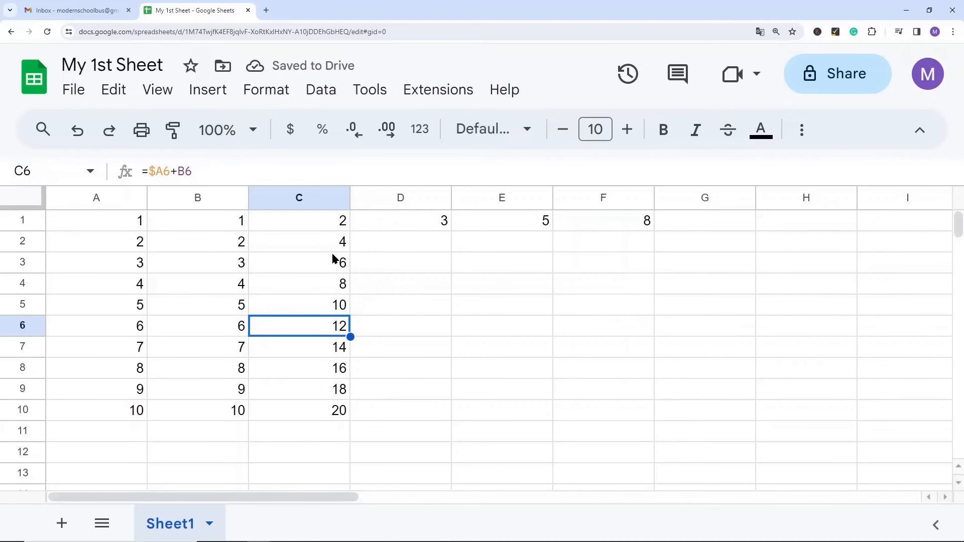
Step: Copy the locked-column formula from C1 across D1:G1
{"action": "left_click", "coordinate": [344, 224]}
{"action": "key", "text": "ctrl+c"}
{"action": "left_click_drag", "start_coordinate": [368, 226], "coordinate": [673, 225]}
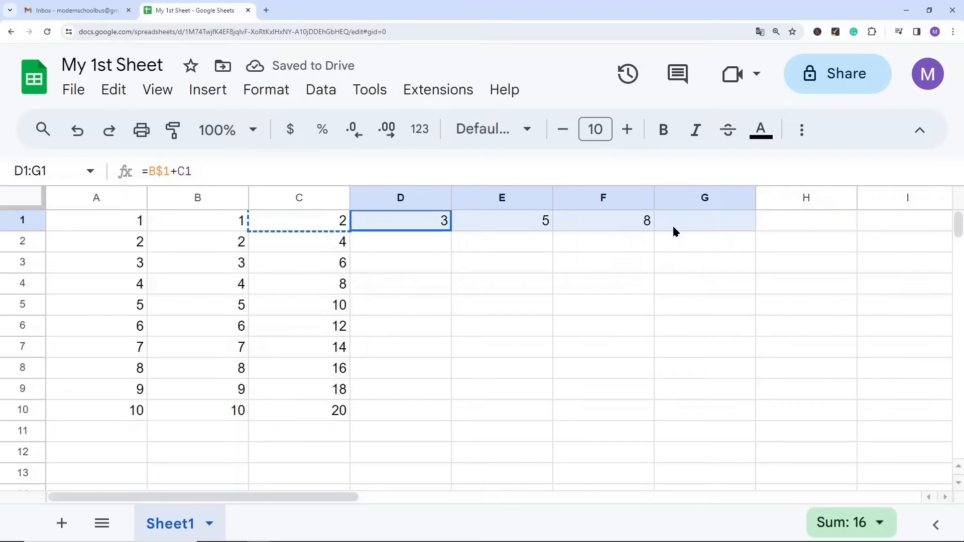
{"action": "key", "text": "ctrl+v"}
Step: Examine the cells along row 1 up to G1, comparing the locked column A reference with the relative second reference
{"action": "left_click", "coordinate": [416, 223]}
{"action": "left_click", "coordinate": [502, 223]}
{"action": "left_click", "coordinate": [581, 222]}
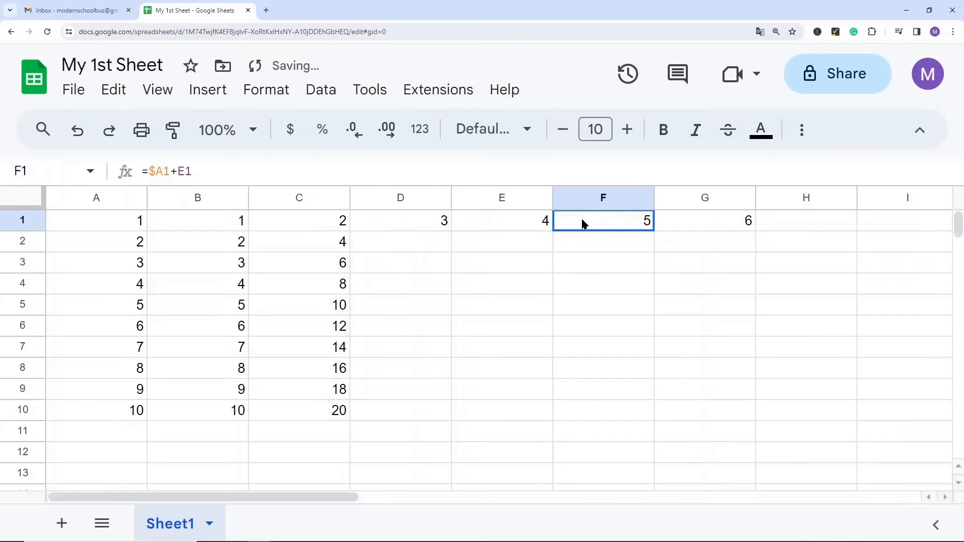
{"action": "left_click", "coordinate": [716, 224]}
{"action": "left_click", "coordinate": [69, 191]}
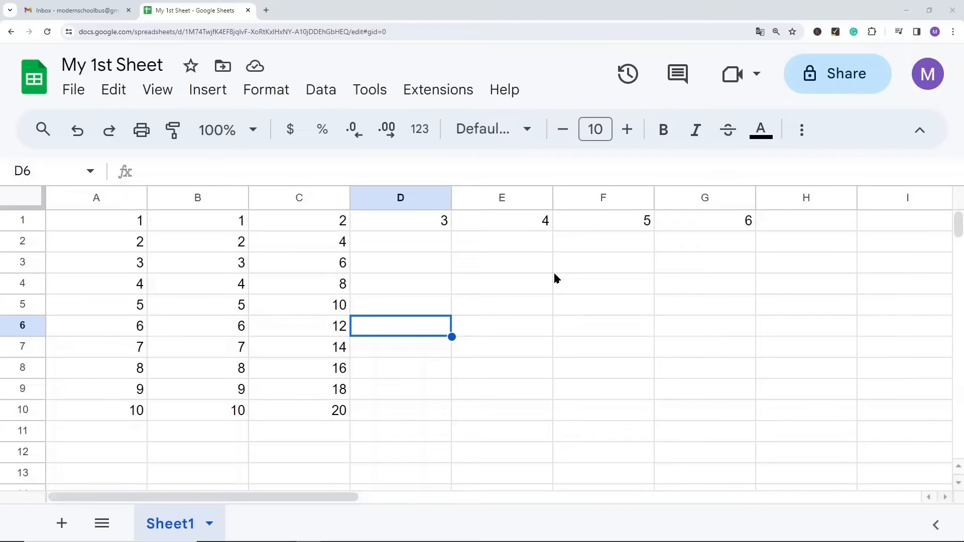
{"action": "left_click", "coordinate": [132, 224]}
{"action": "left_click", "coordinate": [195, 227]}
{"action": "left_click", "coordinate": [308, 222]}
{"action": "left_click", "coordinate": [385, 222]}
{"action": "left_click", "coordinate": [481, 230]}
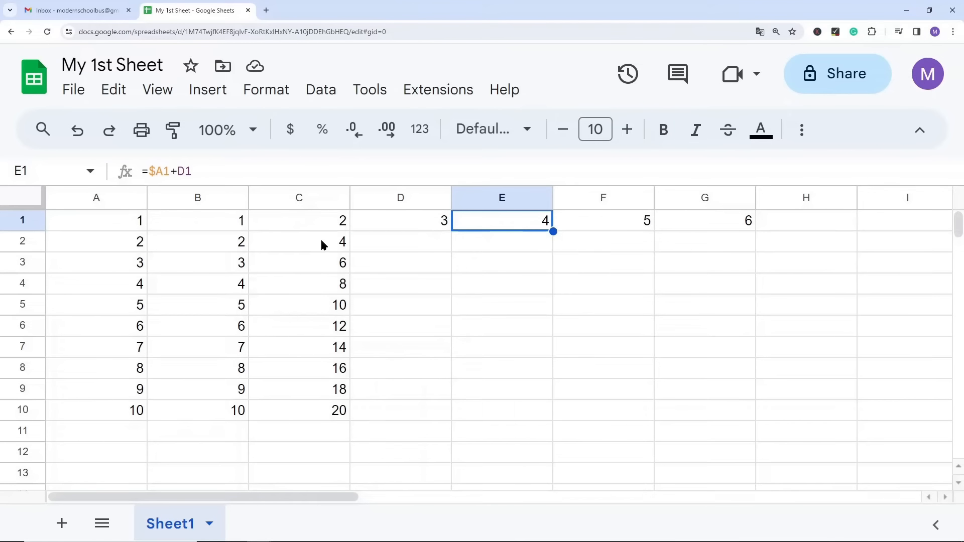
Step: Cycle the A1 reference in C1's formula through its absolute, mixed and relative forms, then discard the edit
{"action": "left_click", "coordinate": [314, 224]}
{"action": "key", "text": "F2"}
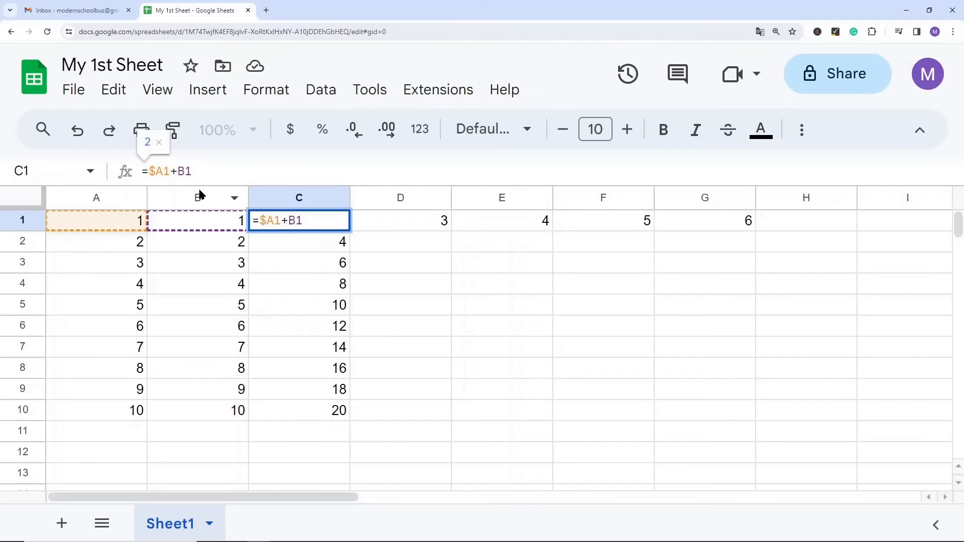
{"action": "key", "text": "F4"}
{"action": "key", "text": "F4"}
{"action": "key", "text": "F4"}
{"action": "key", "text": "F4"}
{"action": "key", "text": "F4"}
{"action": "key", "text": "F4"}
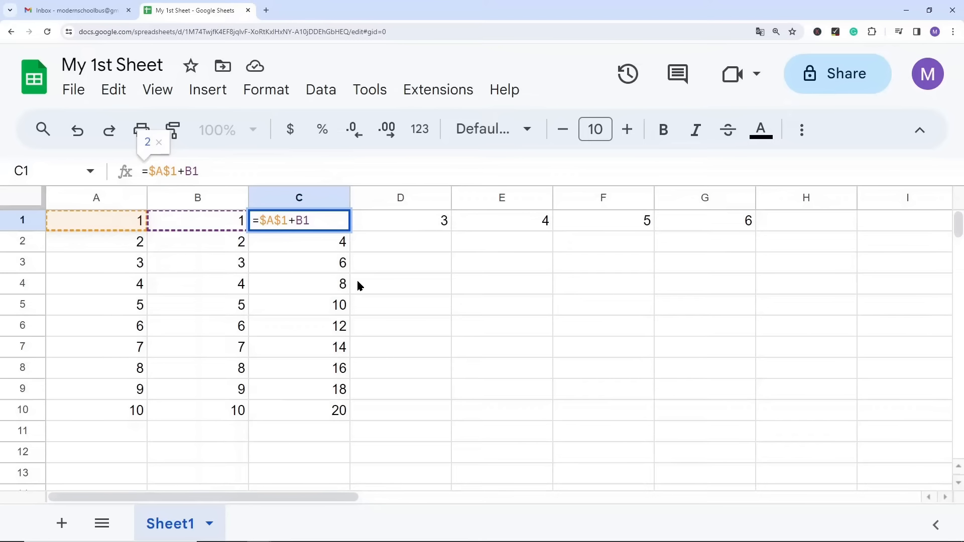
{"action": "key", "text": "F4"}
{"action": "key", "text": "F4"}
{"action": "key", "text": "F4"}
{"action": "key", "text": "F4"}
{"action": "key", "text": "F4"}
{"action": "key", "text": "F4"}
{"action": "key", "text": "F4"}
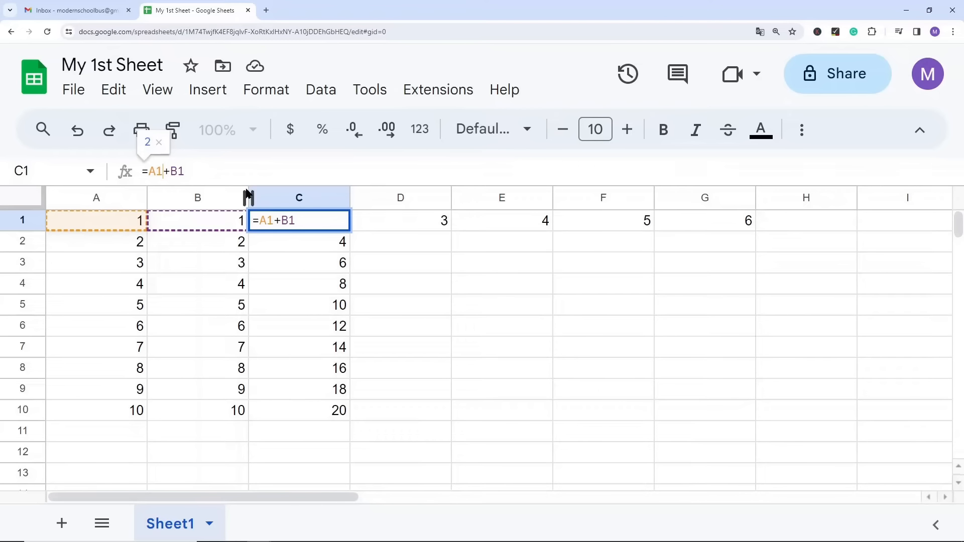
{"action": "key", "text": "Escape"}
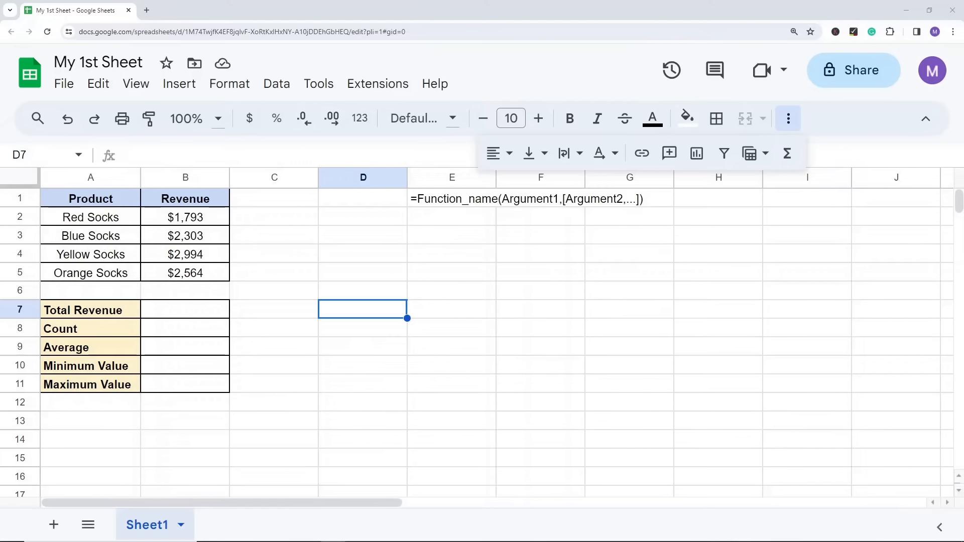
Step: Browse the categories of built-in functions, such as Date, Engineering and Operator, without inserting a function
{"action": "left_click", "coordinate": [515, 257]}
{"action": "left_click", "coordinate": [638, 330]}
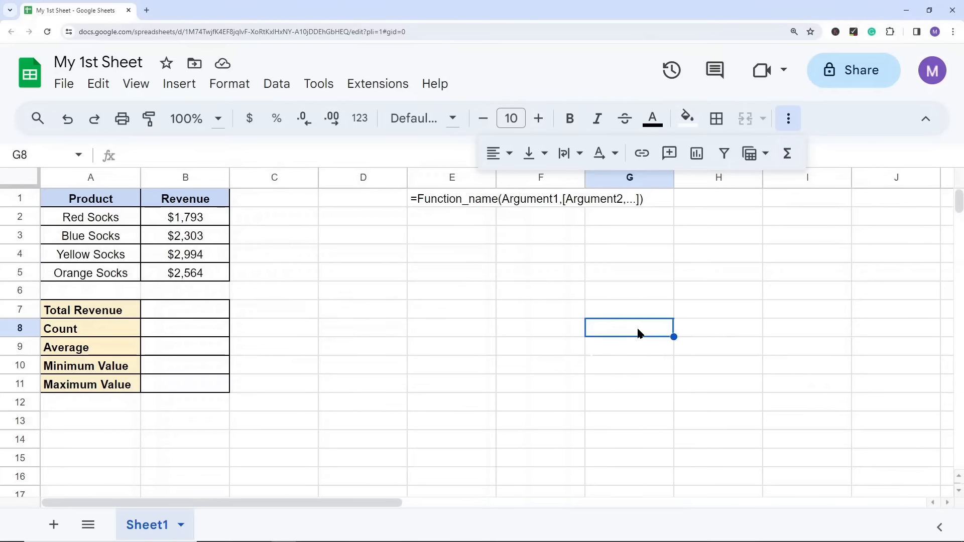
{"action": "left_click", "coordinate": [787, 156]}
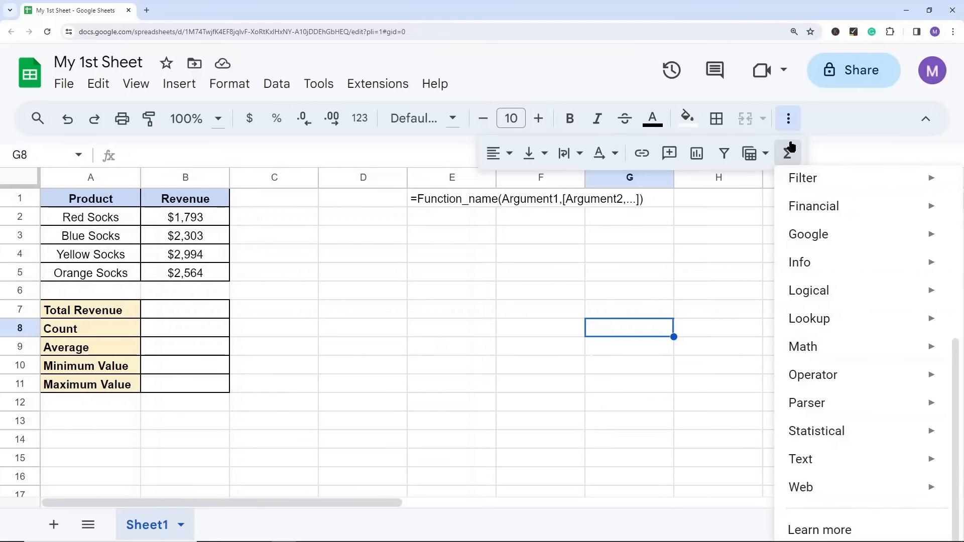
{"action": "scroll", "coordinate": [829, 282], "scroll_direction": "up", "scroll_amount": 4}
{"action": "mouse_move", "coordinate": [829, 269]}
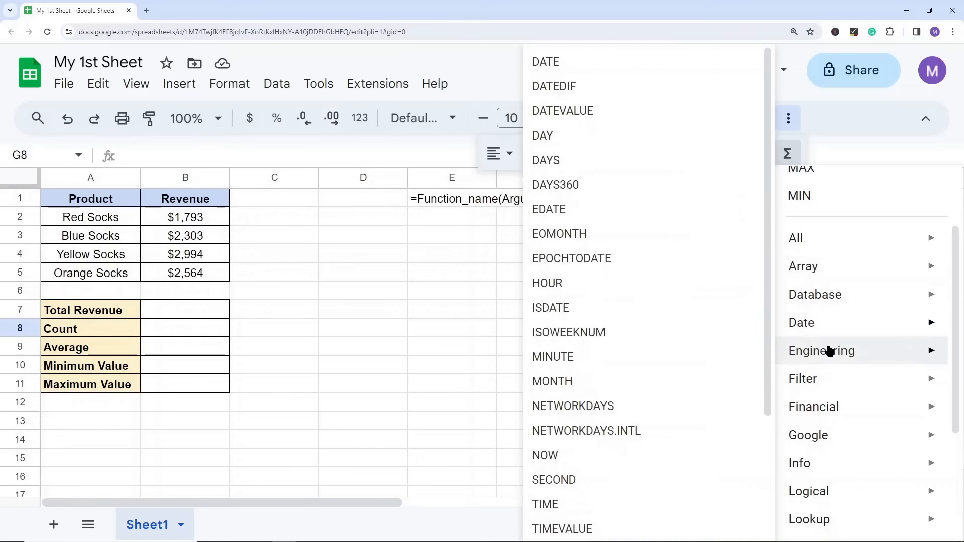
{"action": "scroll", "coordinate": [831, 435], "scroll_direction": "up", "scroll_amount": 1}
{"action": "scroll", "coordinate": [825, 445], "scroll_direction": "down", "scroll_amount": 4}
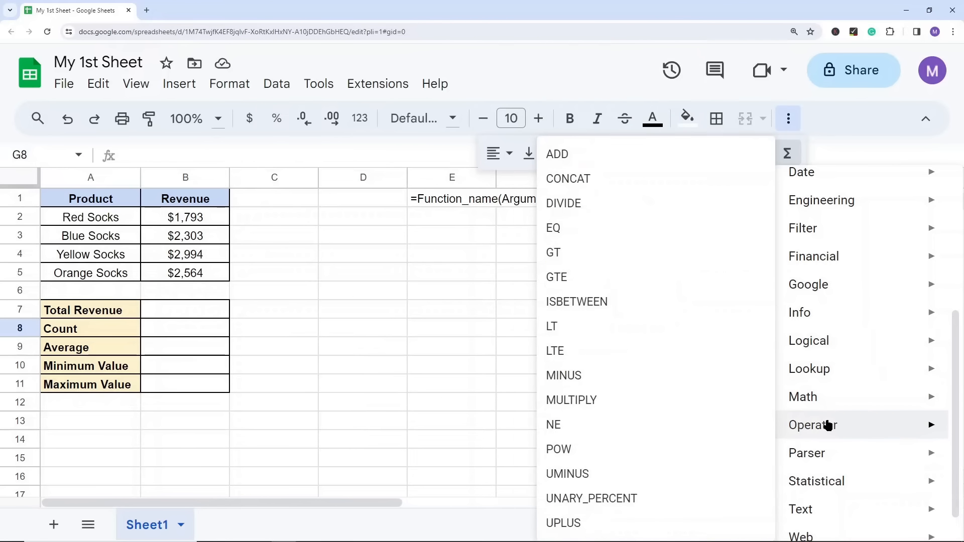
{"action": "left_click", "coordinate": [430, 271]}
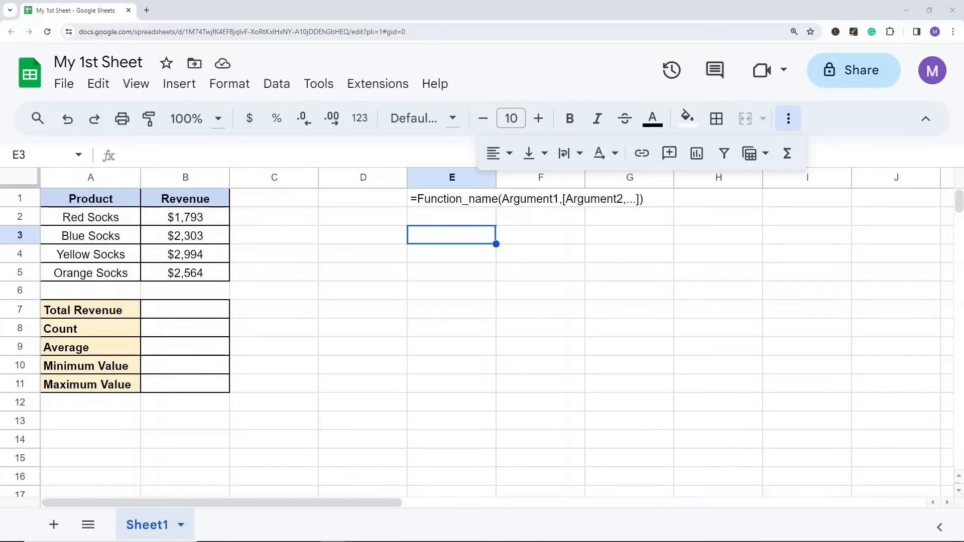
Step: Look up the common functions SUM, AVERAGE, COUNT, MAX and MIN in the function list, without inserting any
{"action": "left_click", "coordinate": [646, 315]}
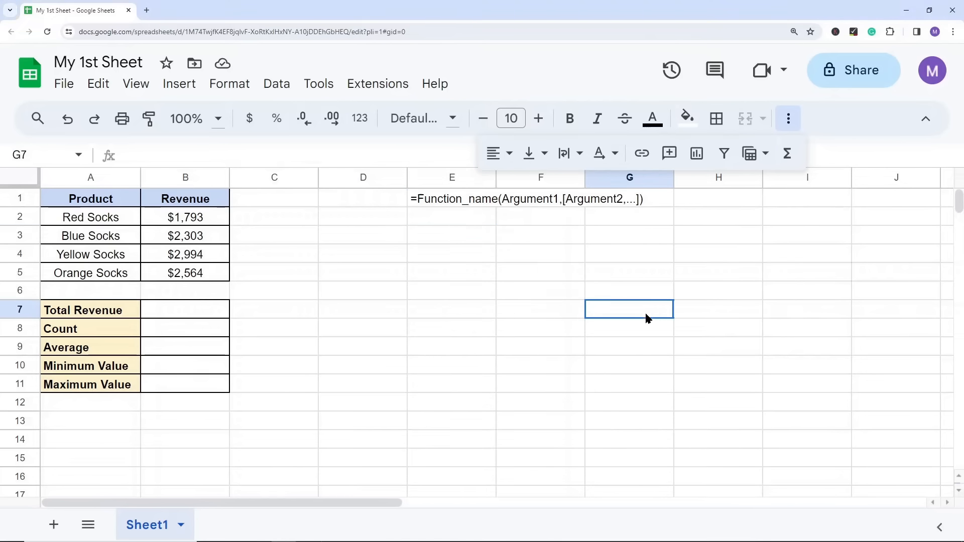
{"action": "left_click", "coordinate": [787, 156]}
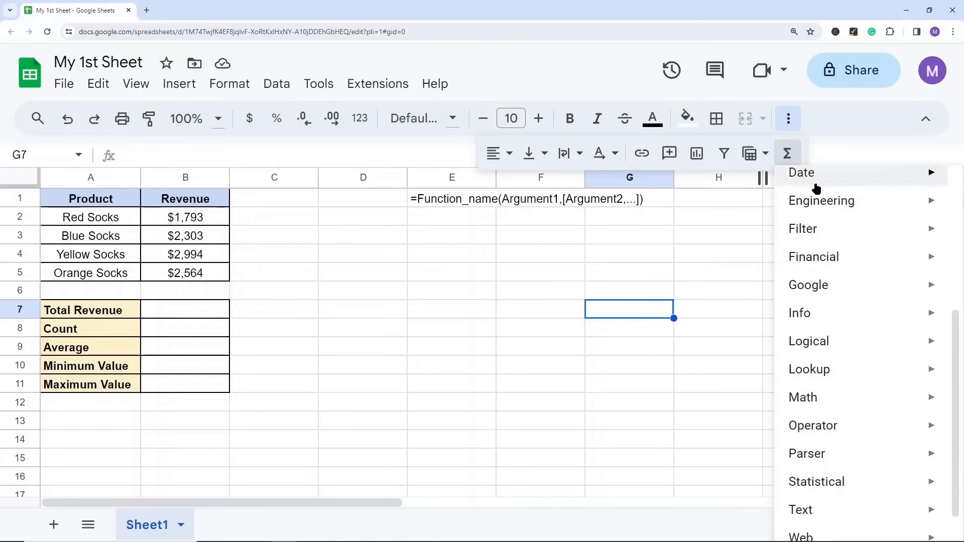
{"action": "scroll", "coordinate": [816, 186], "scroll_direction": "up", "scroll_amount": 3}
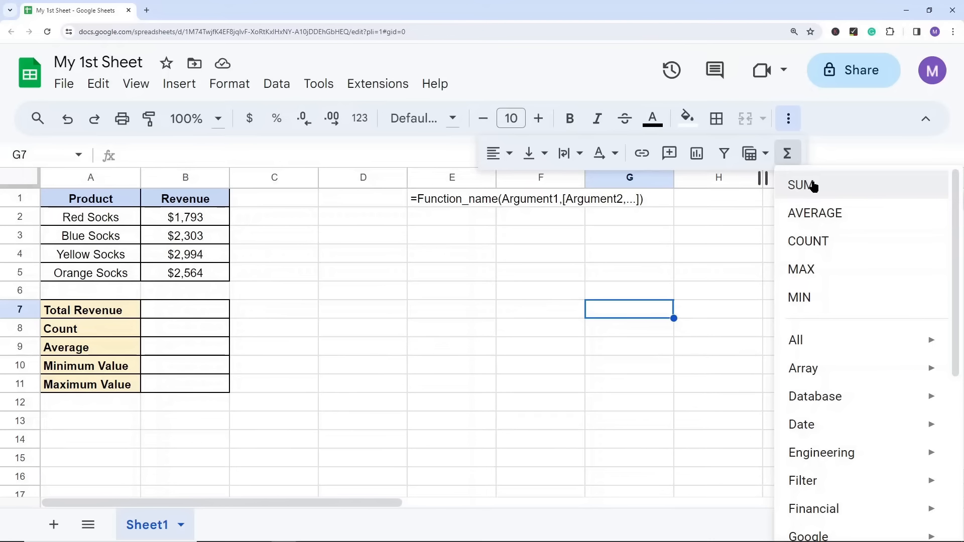
{"action": "left_click", "coordinate": [494, 259]}
{"action": "left_click", "coordinate": [454, 239]}
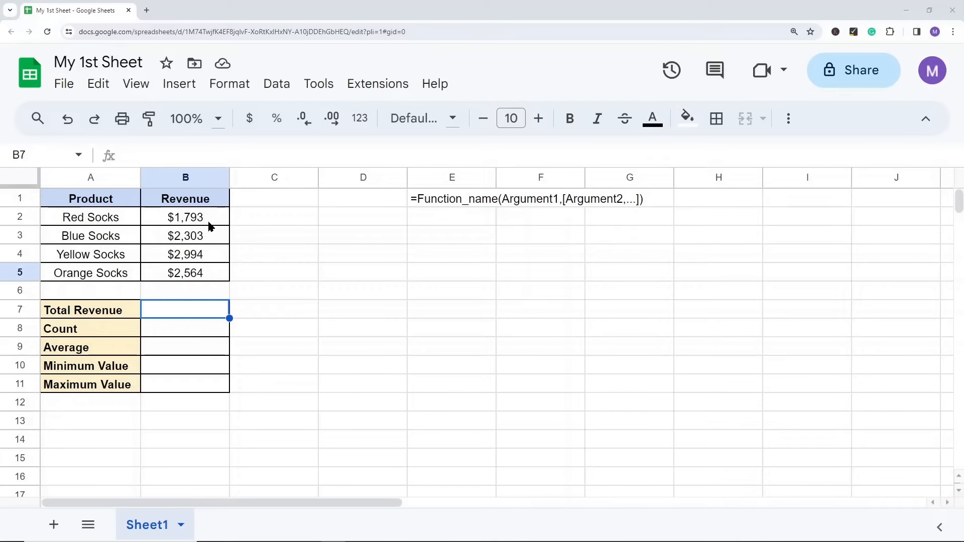
{"action": "left_click", "coordinate": [307, 348]}
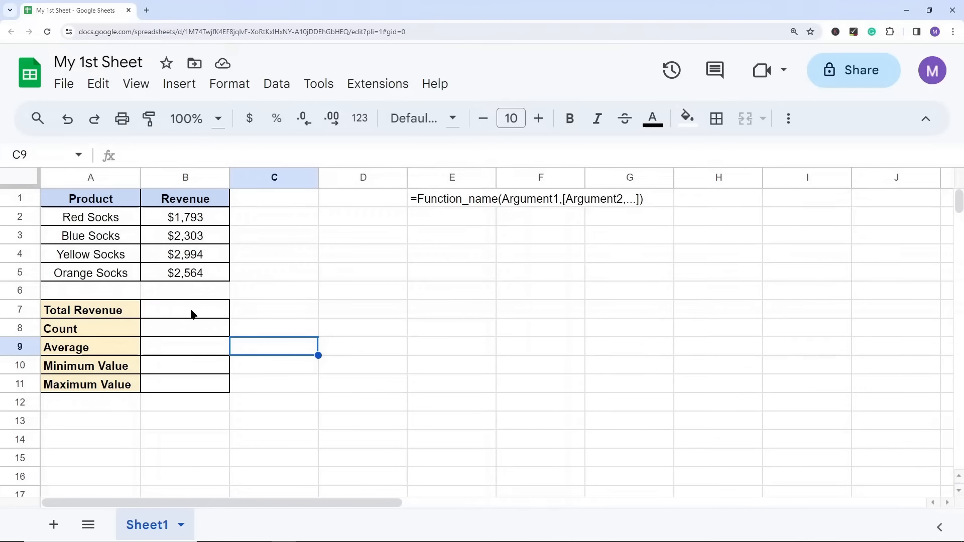
Step: Total the product revenues in B7 with =B2+B3+B4+B5 and clear the cell again
{"action": "left_click", "coordinate": [177, 315]}
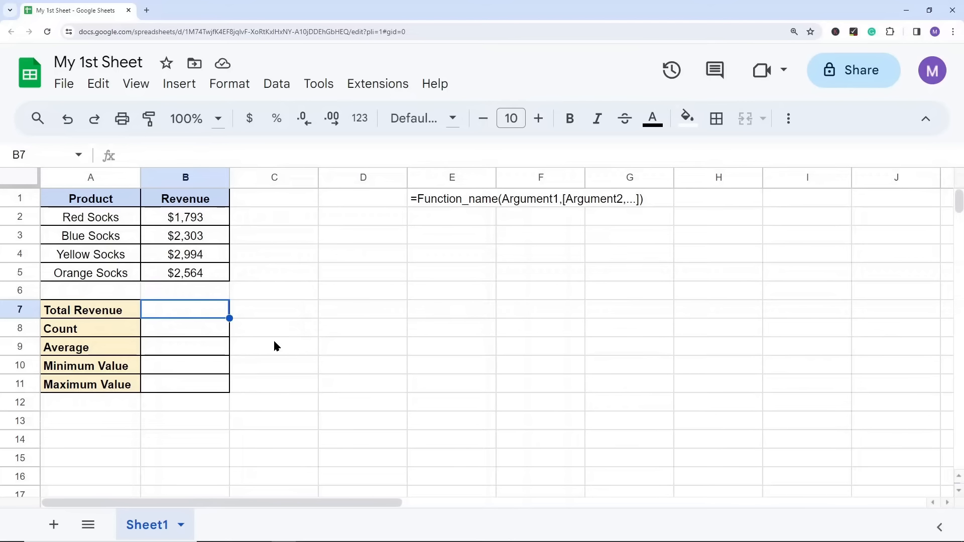
{"action": "type", "text": "="}
{"action": "left_click", "coordinate": [195, 220]}
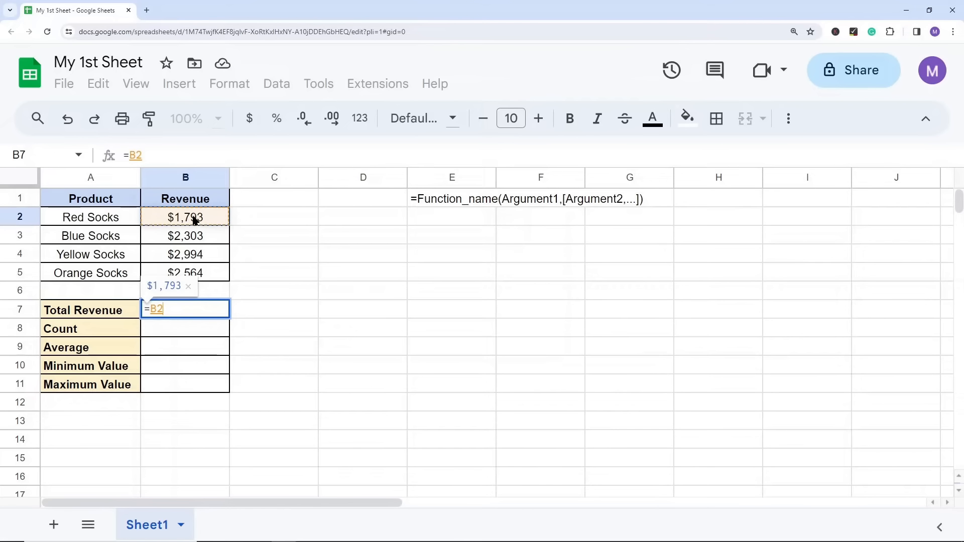
{"action": "type", "text": "+"}
{"action": "left_click", "coordinate": [194, 236]}
{"action": "type", "text": "+"}
{"action": "left_click", "coordinate": [204, 257]}
{"action": "type", "text": "+"}
{"action": "left_click", "coordinate": [212, 274]}
{"action": "key", "text": "Return"}
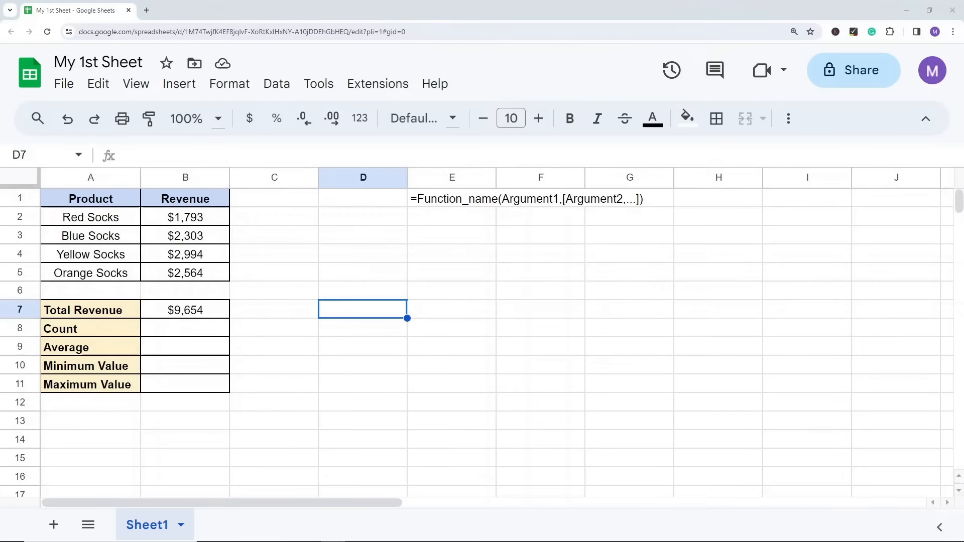
{"action": "left_click", "coordinate": [187, 312]}
{"action": "key", "text": "Delete"}
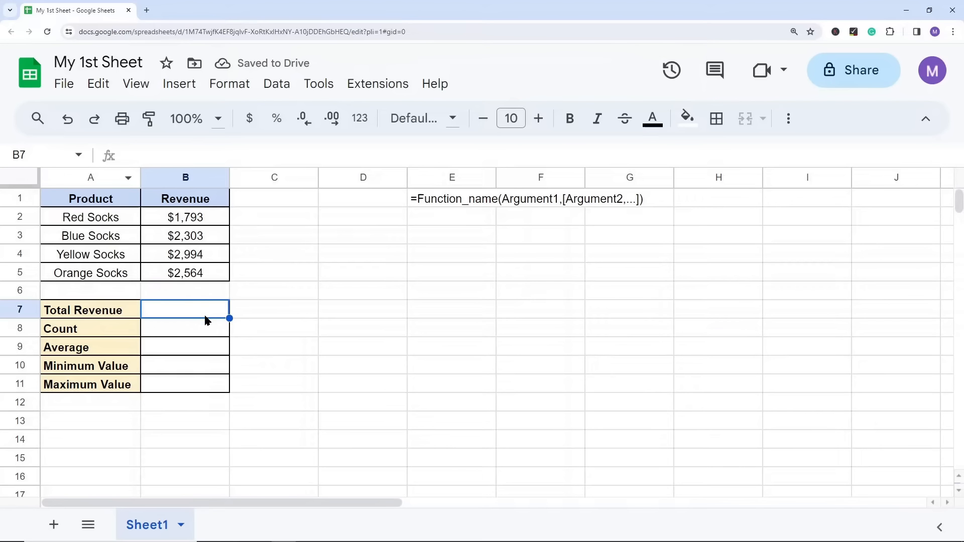
Step: Enter =SUM(B2:B5) in B7 to total the revenue, consulting the SUM formula help while building it
{"action": "type", "text": "="}
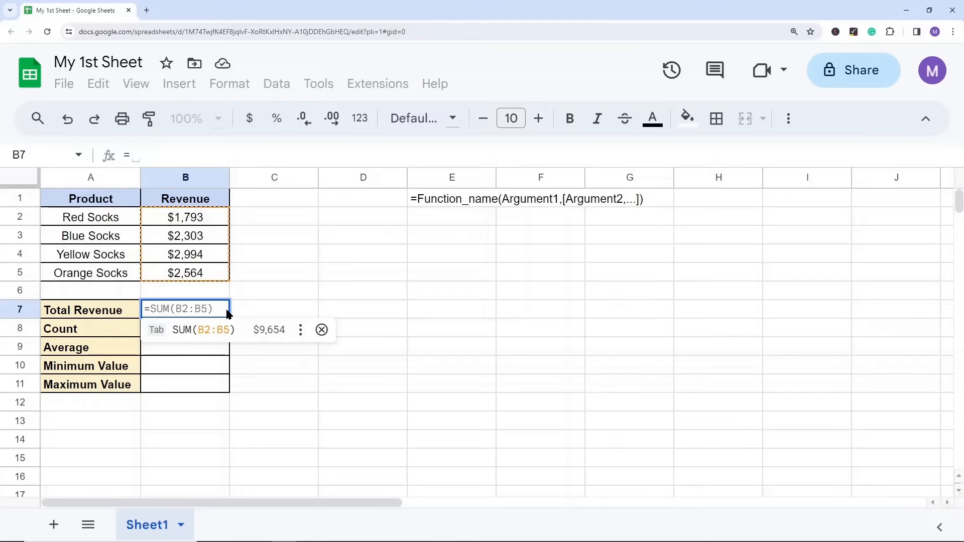
{"action": "type", "text": "SUM"}
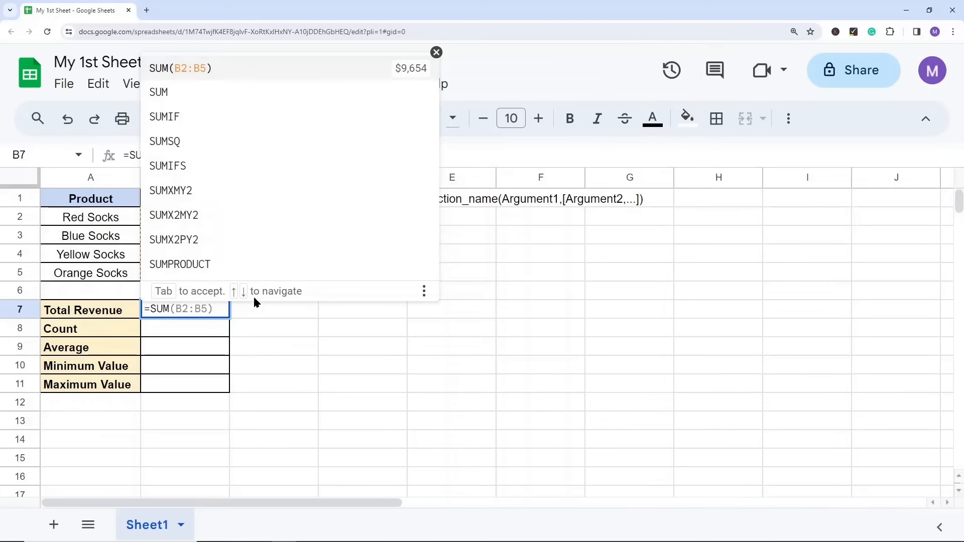
{"action": "left_click", "coordinate": [196, 102]}
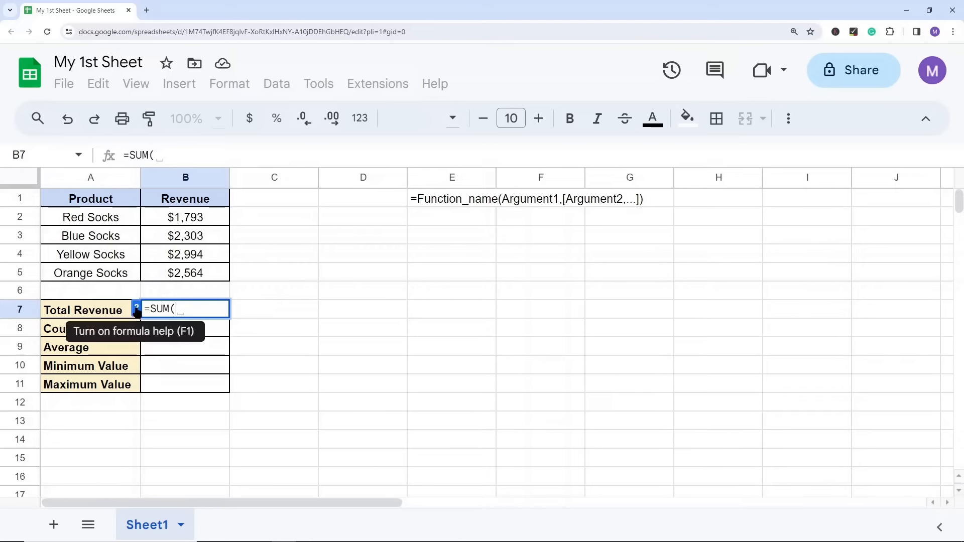
{"action": "left_click", "coordinate": [137, 311]}
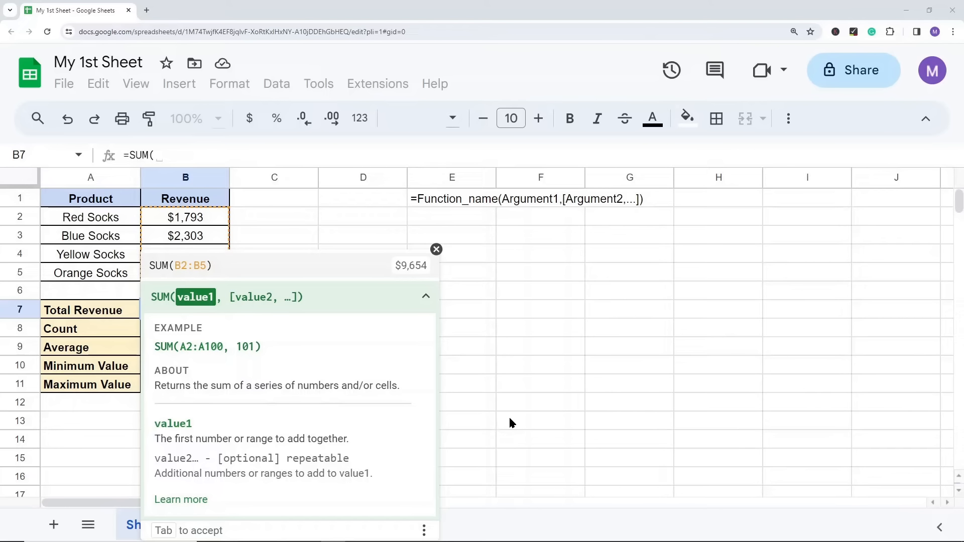
{"action": "left_click", "coordinate": [436, 250]}
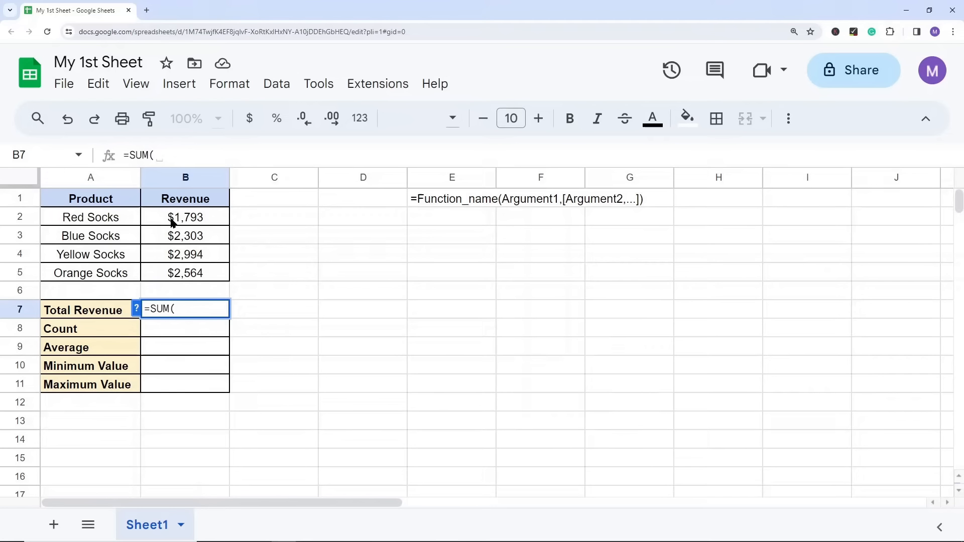
{"action": "left_click", "coordinate": [200, 224]}
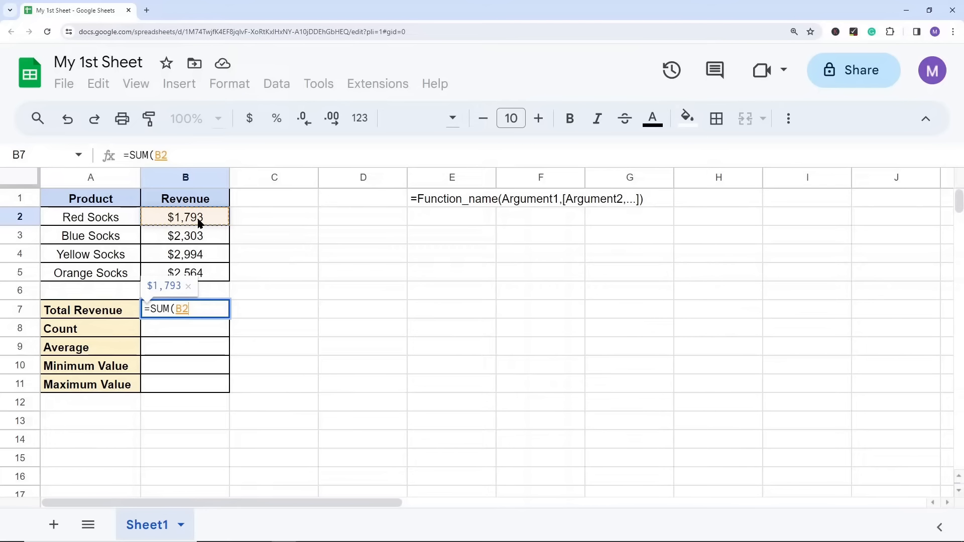
{"action": "left_click_drag", "start_coordinate": [200, 224], "coordinate": [212, 268]}
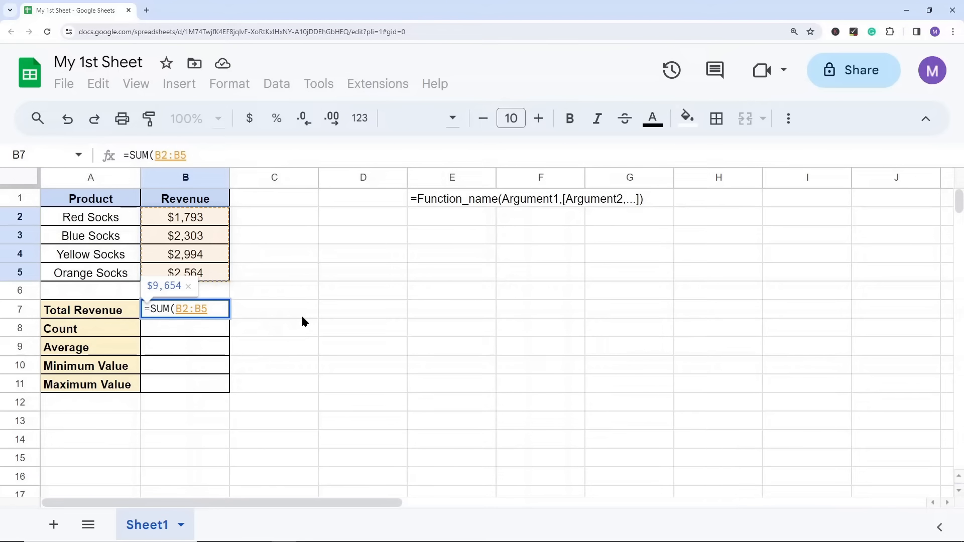
{"action": "type", "text": ")"}
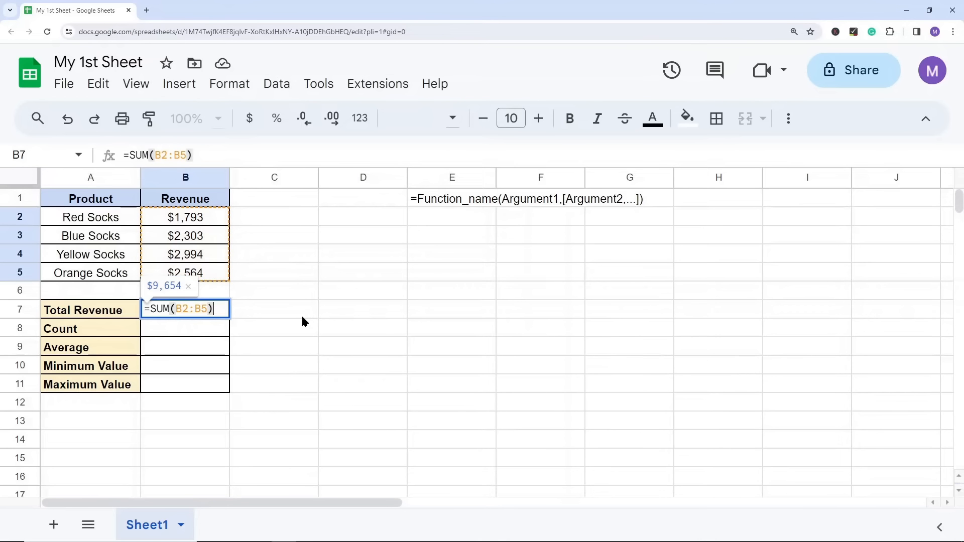
{"action": "key", "text": "Return"}
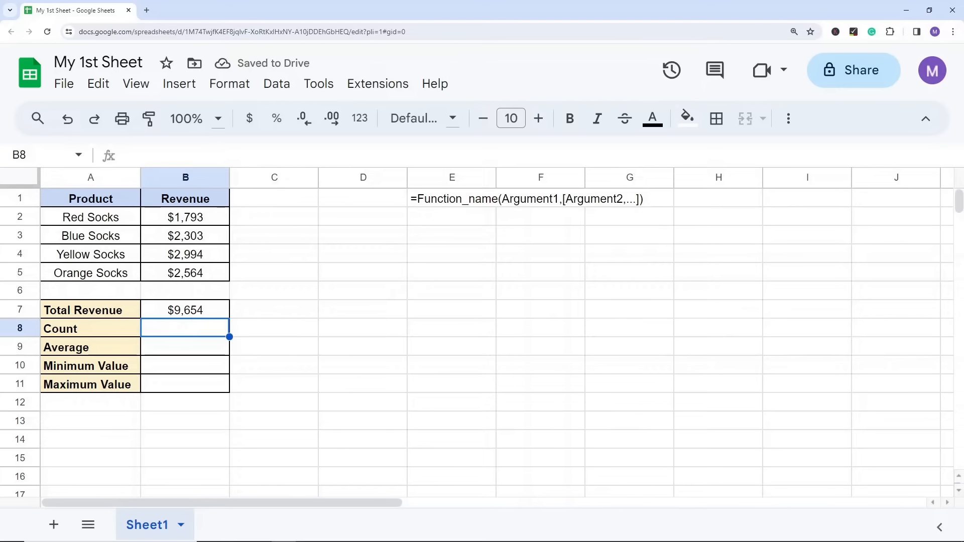
{"action": "left_click", "coordinate": [363, 290]}
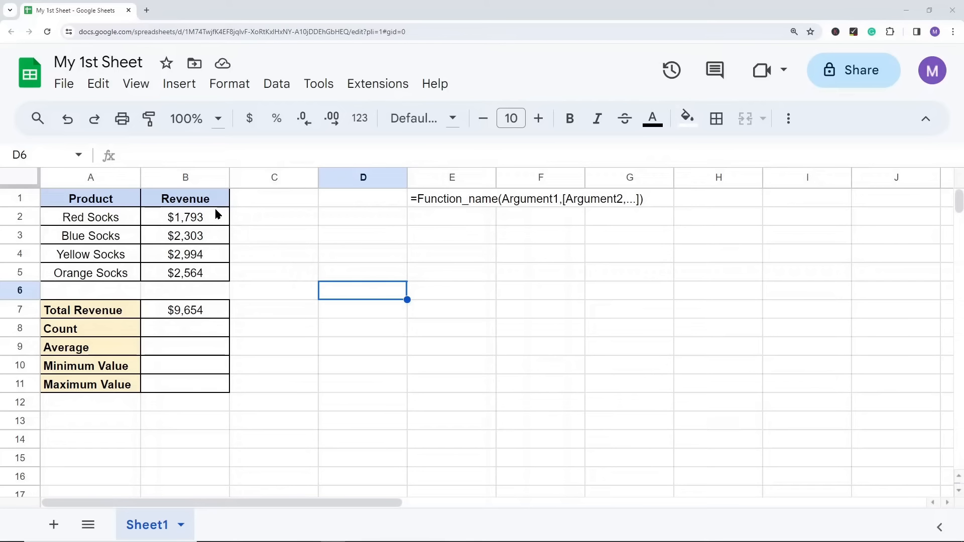
Step: Review the Total Revenue formula in B7 and the quick summary statistics for the range B2:B5
{"action": "left_click", "coordinate": [203, 311]}
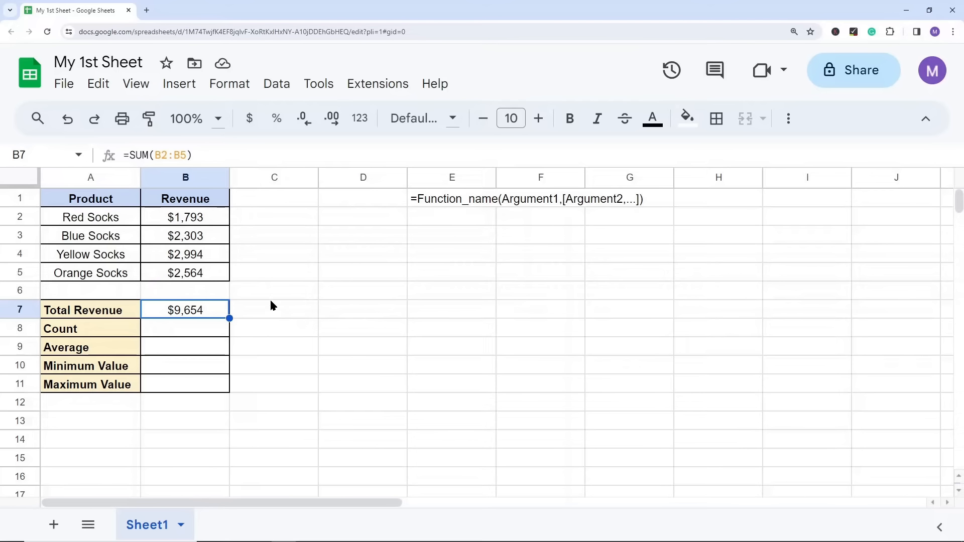
{"action": "left_click_drag", "start_coordinate": [189, 219], "coordinate": [199, 275]}
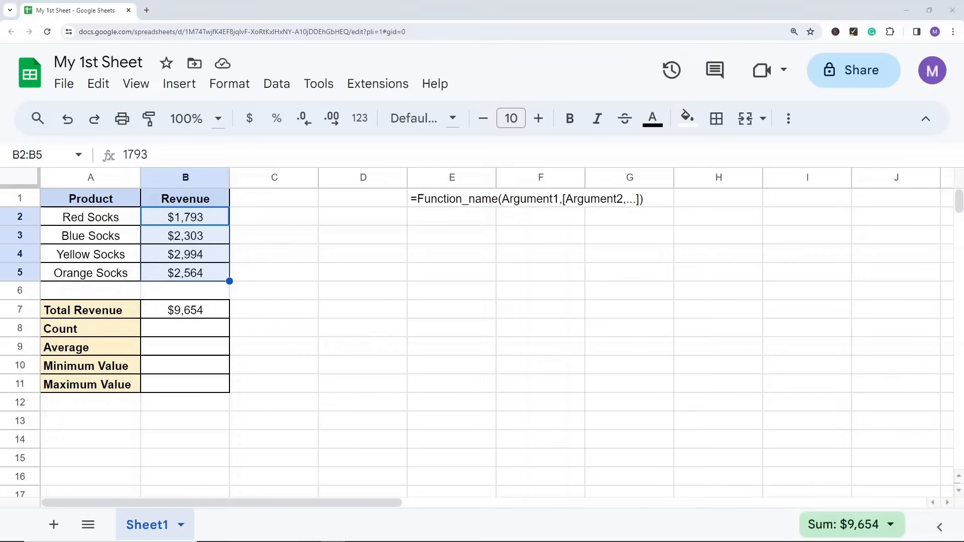
{"action": "left_click", "coordinate": [891, 527]}
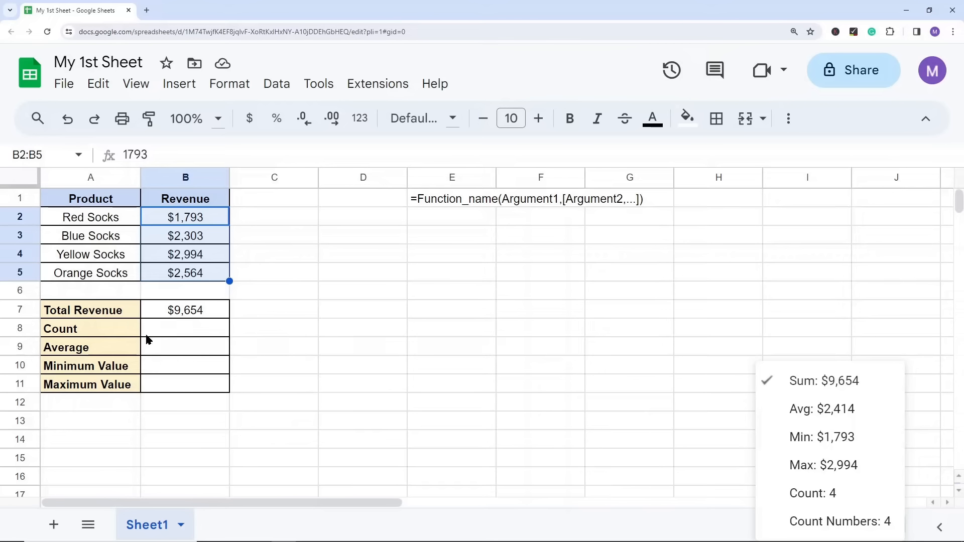
{"action": "left_click", "coordinate": [295, 335]}
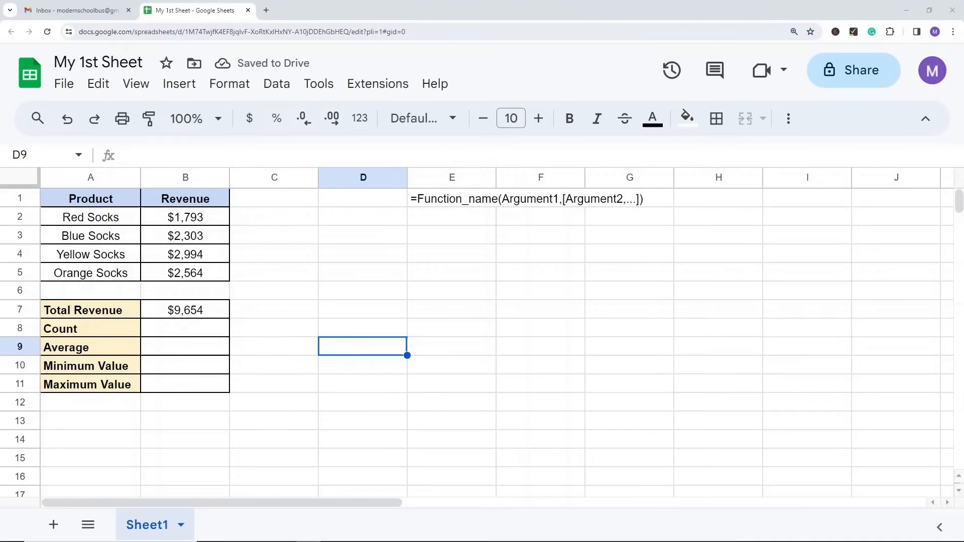
Step: Enter =COUNT(B2:B5) in B8 to count the revenue entries, consulting the COUNT formula help
{"action": "left_click", "coordinate": [197, 333]}
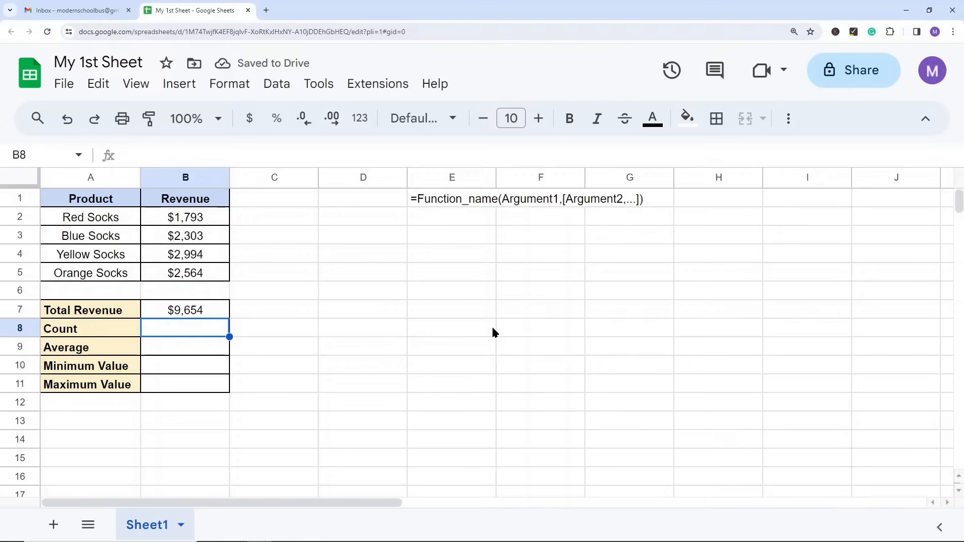
{"action": "type", "text": "="}
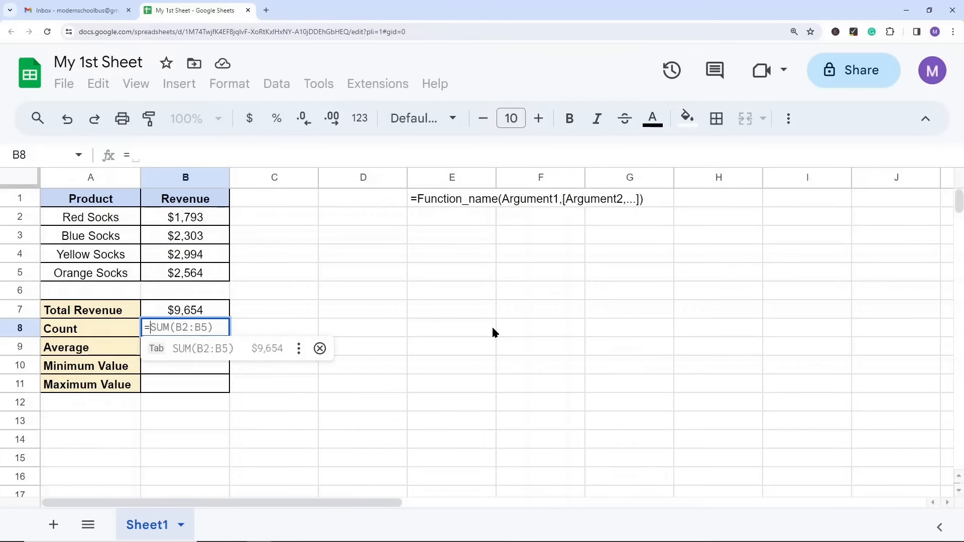
{"action": "type", "text": "count"}
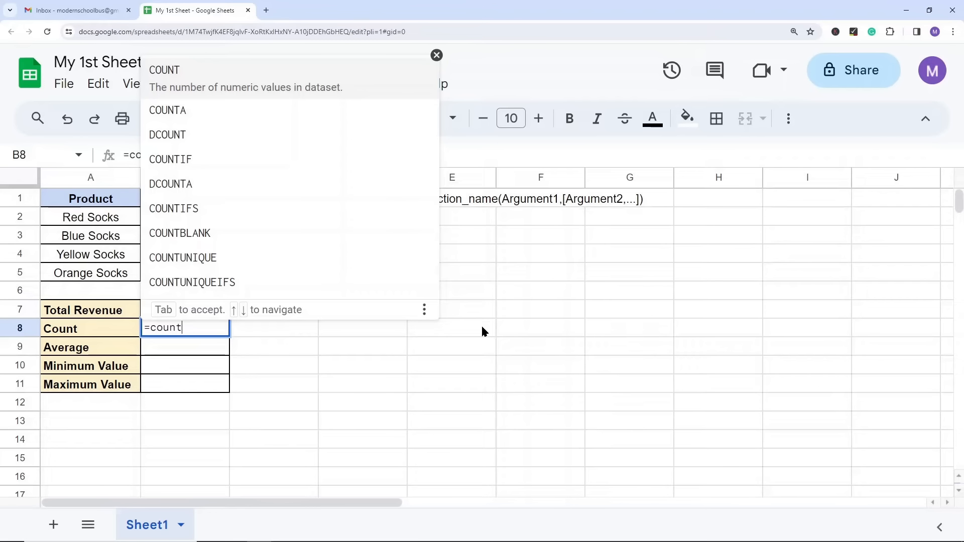
{"action": "key", "text": "Tab"}
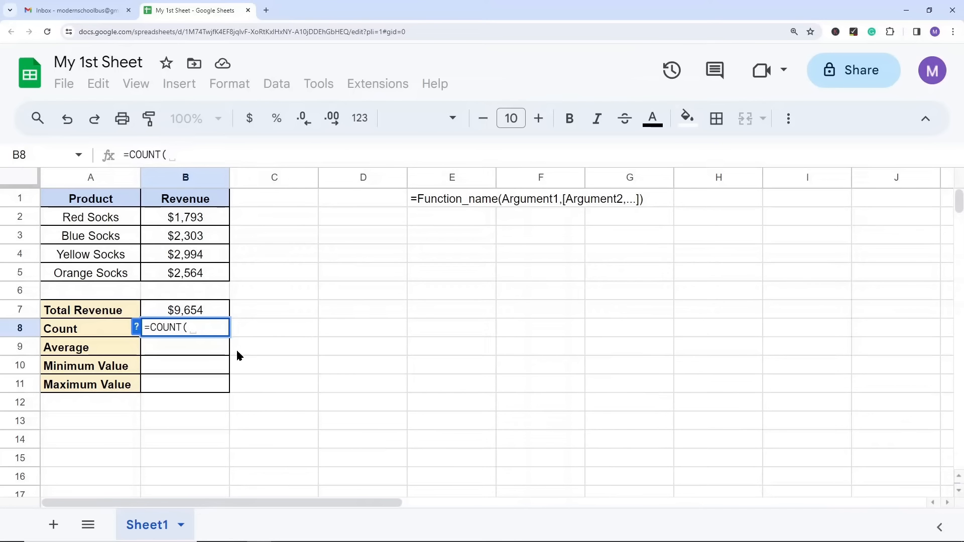
{"action": "left_click", "coordinate": [137, 329]}
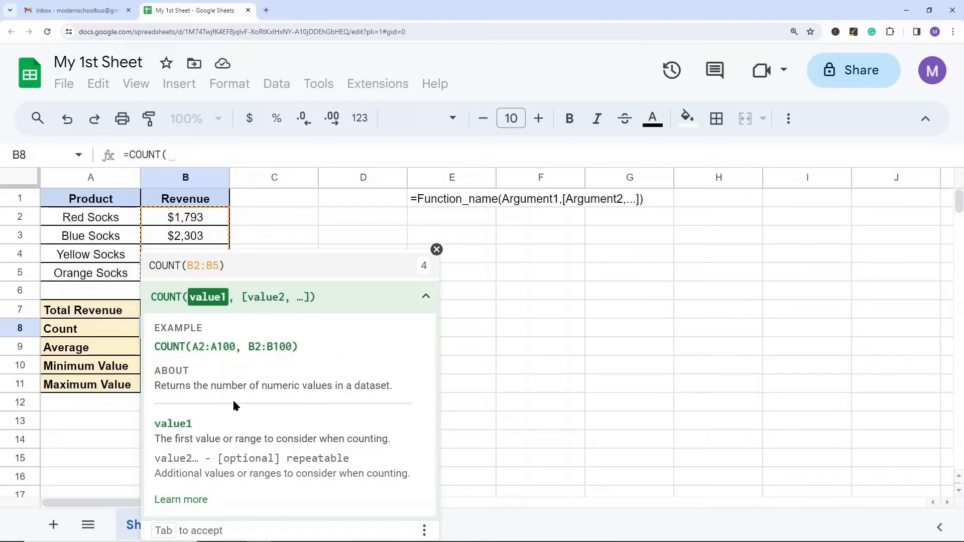
{"action": "left_click", "coordinate": [436, 251]}
{"action": "left_click_drag", "start_coordinate": [192, 217], "coordinate": [194, 273]}
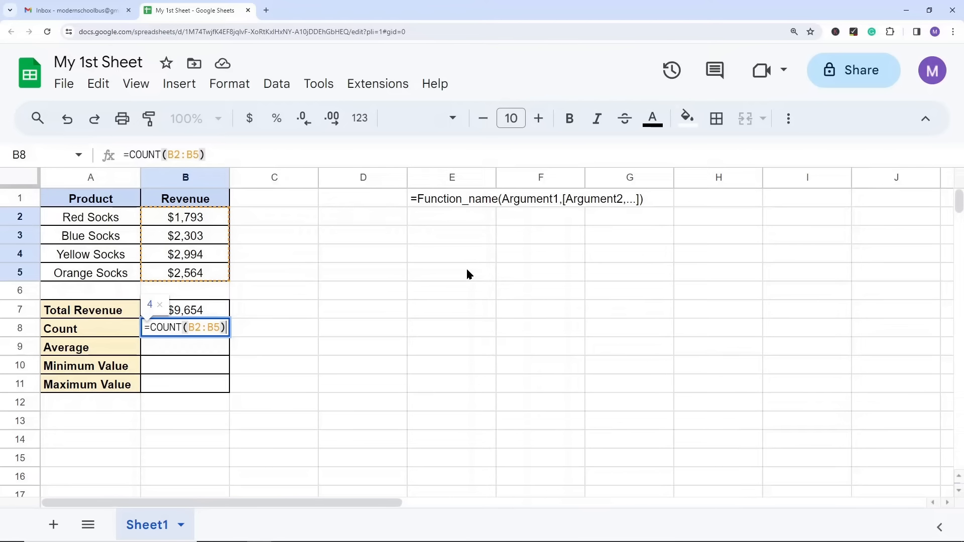
{"action": "key", "text": "Return"}
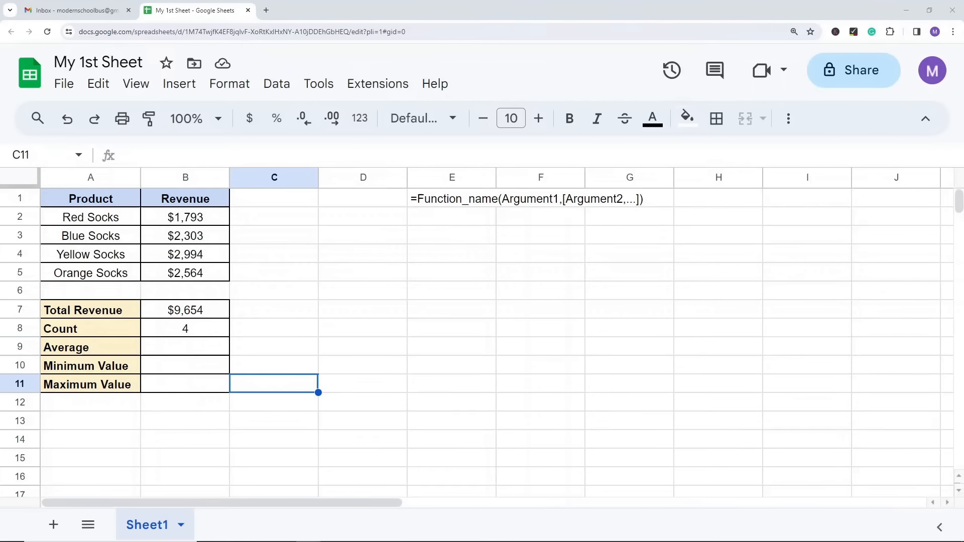
Step: Enter =AVERAGE(B2:B5) in B9 to calculate the average revenue
{"action": "left_click", "coordinate": [182, 351]}
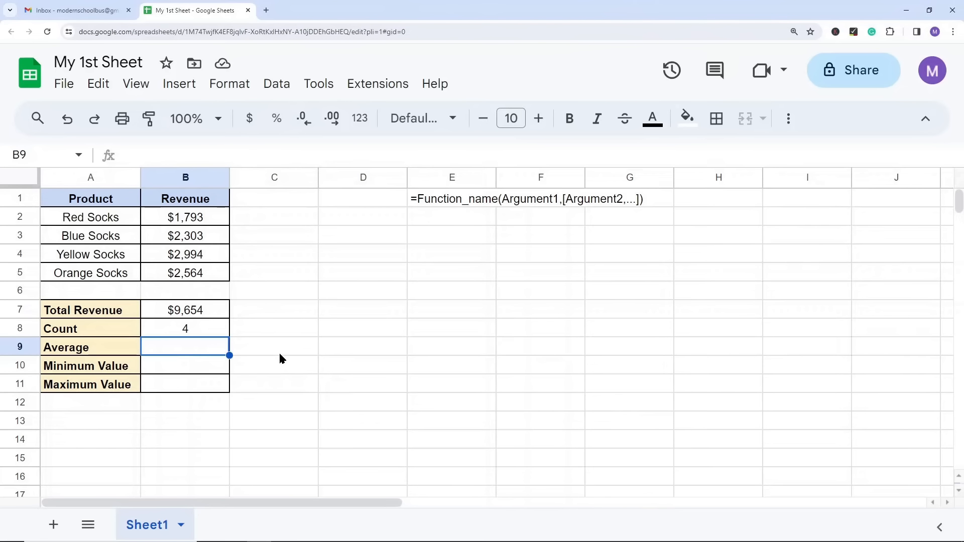
{"action": "type", "text": "=average"}
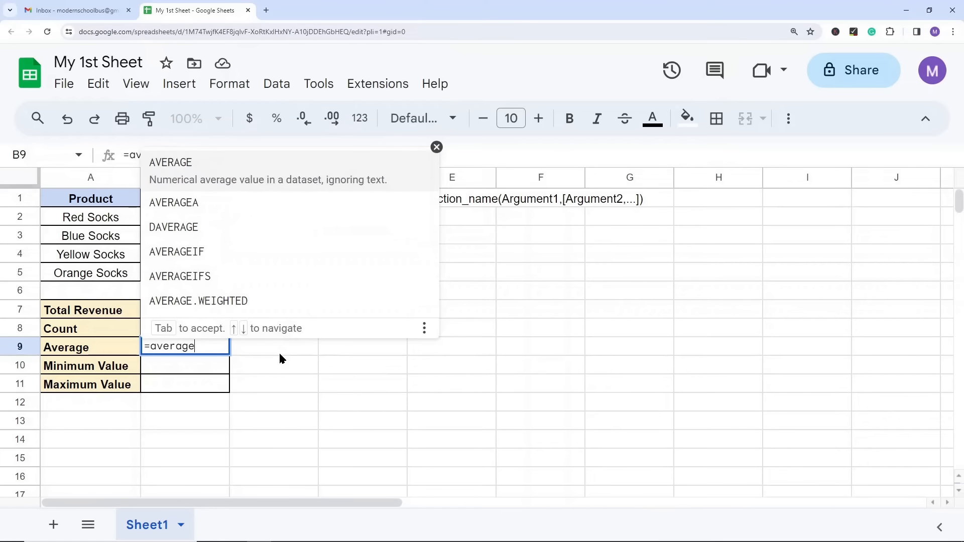
{"action": "key", "text": "Tab"}
{"action": "left_click_drag", "start_coordinate": [192, 217], "coordinate": [195, 273]}
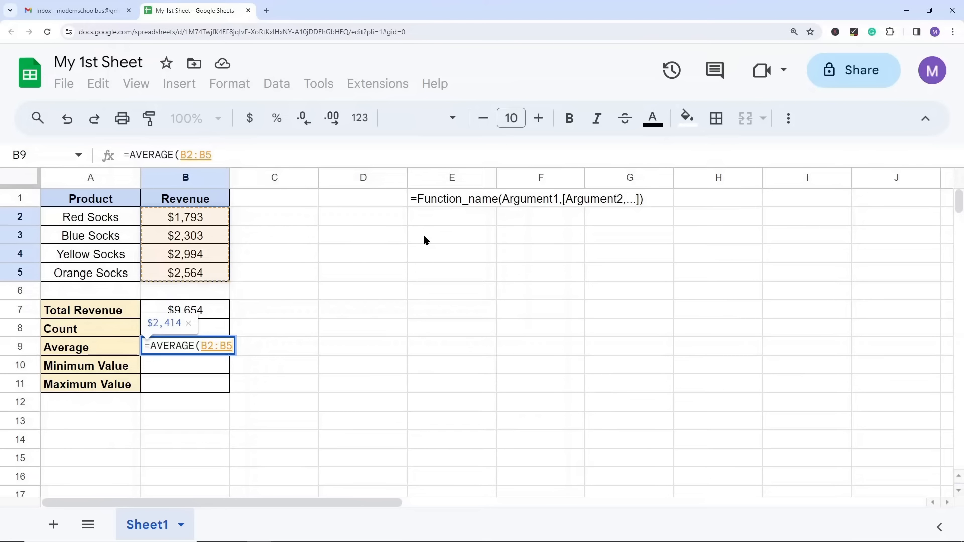
{"action": "type", "text": ")"}
{"action": "key", "text": "Return"}
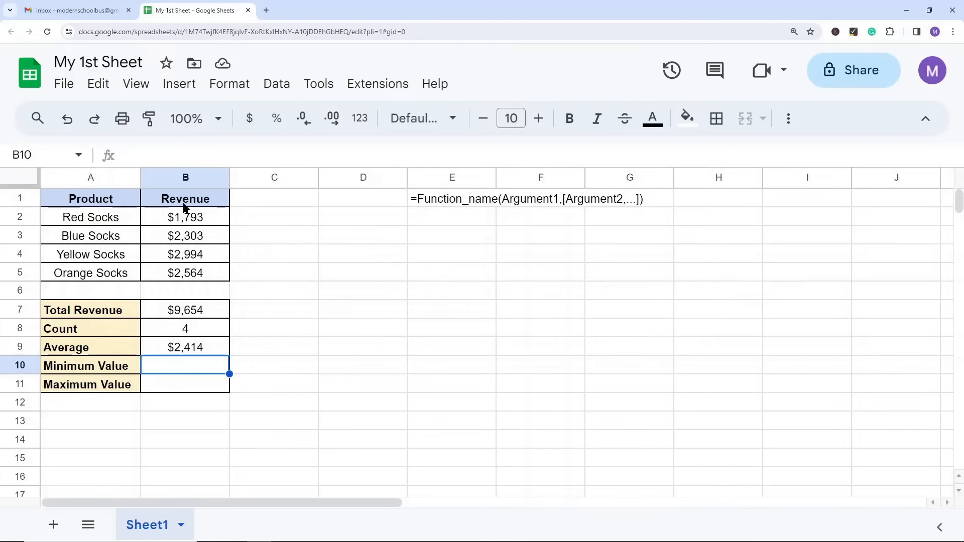
Step: Enter =MIN(B2:B5) in B10 to find the lowest revenue, and check the finished formula
{"action": "left_click_drag", "start_coordinate": [198, 217], "coordinate": [196, 272]}
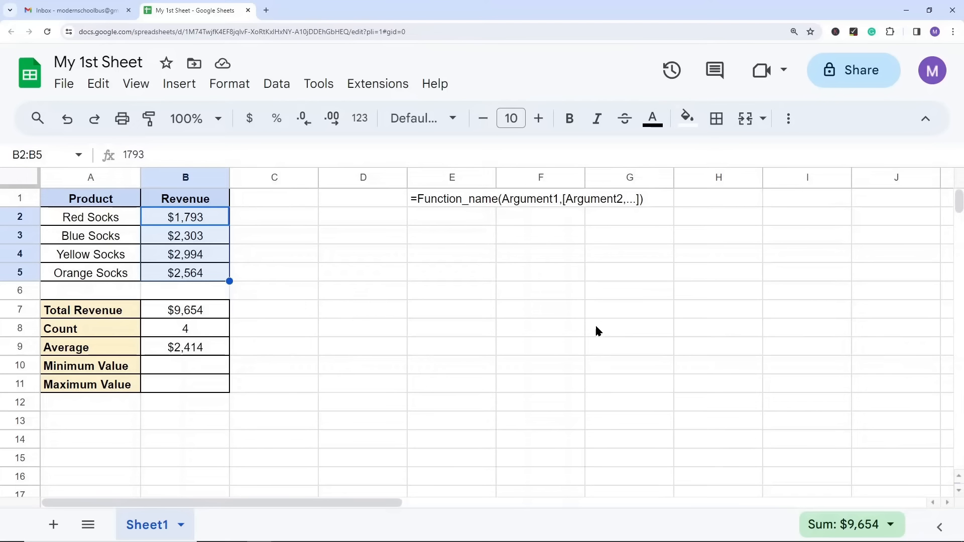
{"action": "left_click", "coordinate": [206, 366]}
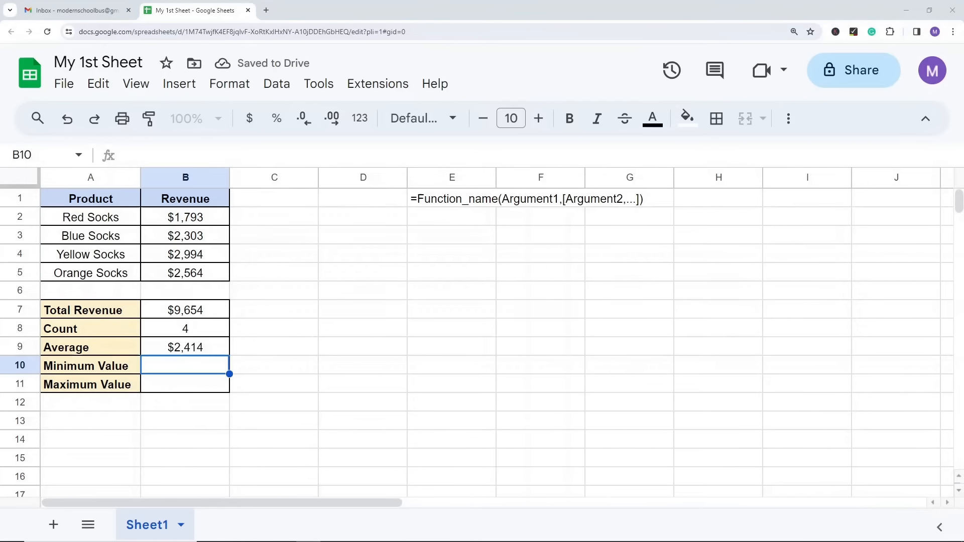
{"action": "left_click", "coordinate": [351, 402]}
{"action": "left_click", "coordinate": [207, 369]}
{"action": "type", "text": "=min"}
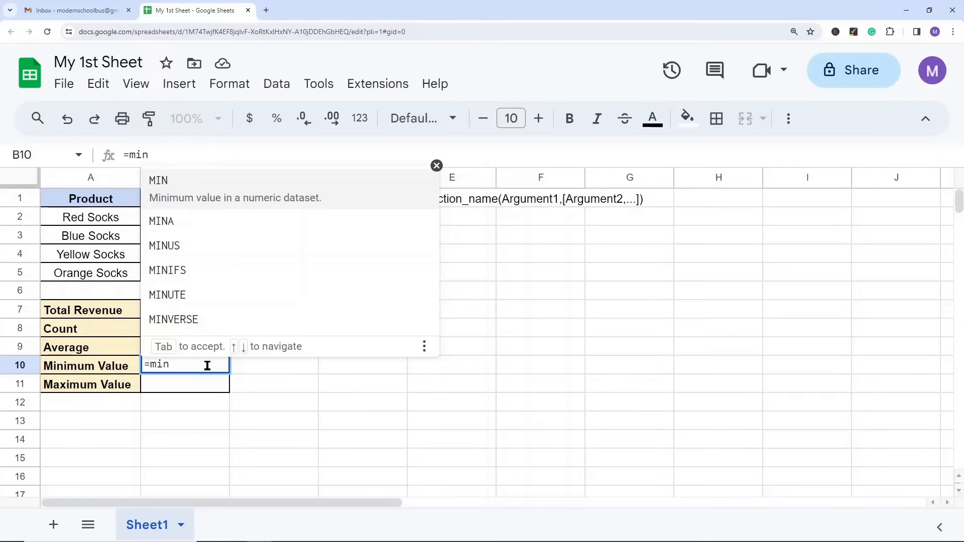
{"action": "key", "text": "Tab"}
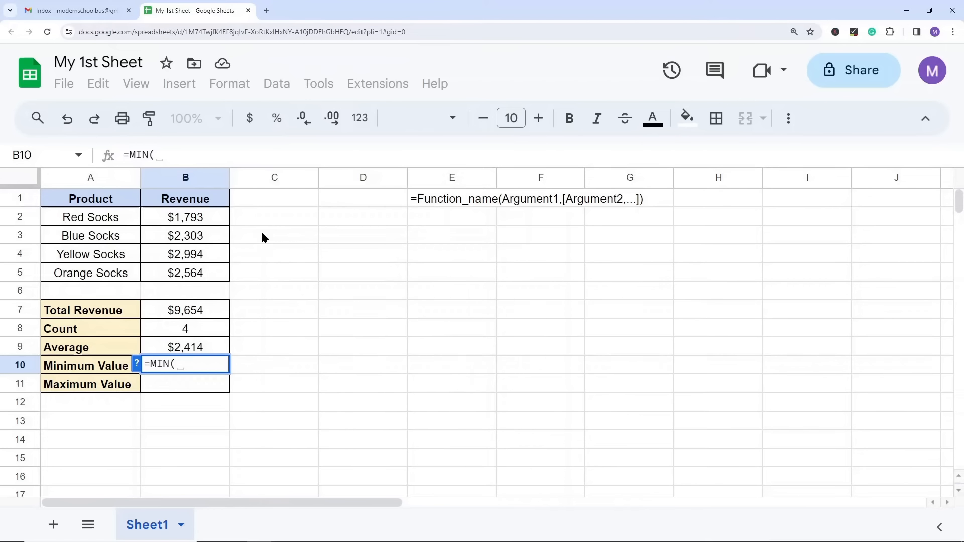
{"action": "left_click_drag", "start_coordinate": [197, 221], "coordinate": [199, 273]}
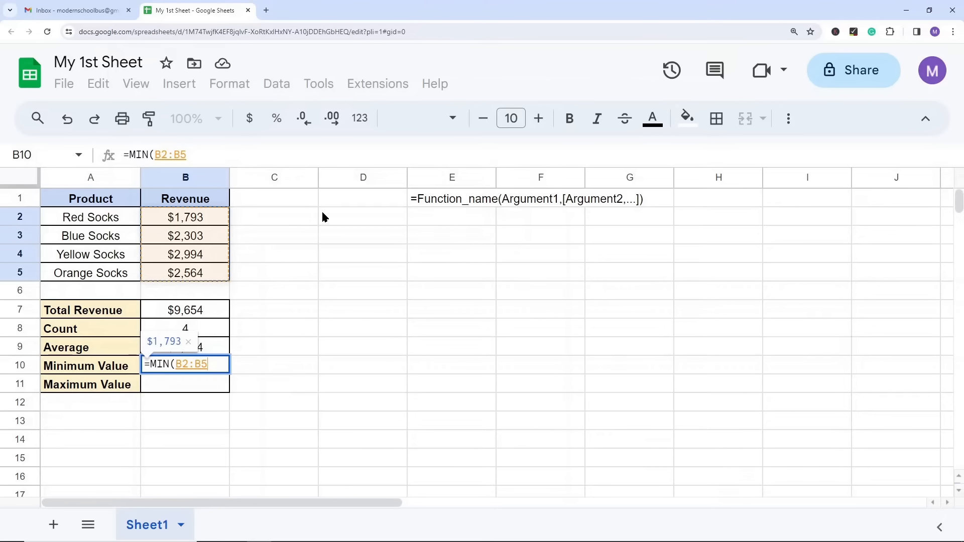
{"action": "type", "text": ")"}
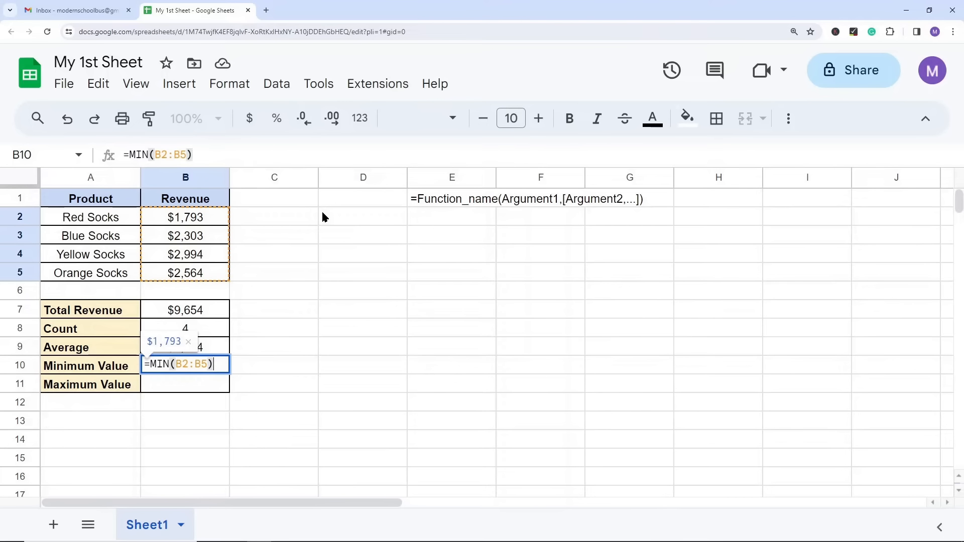
{"action": "key", "text": "Return"}
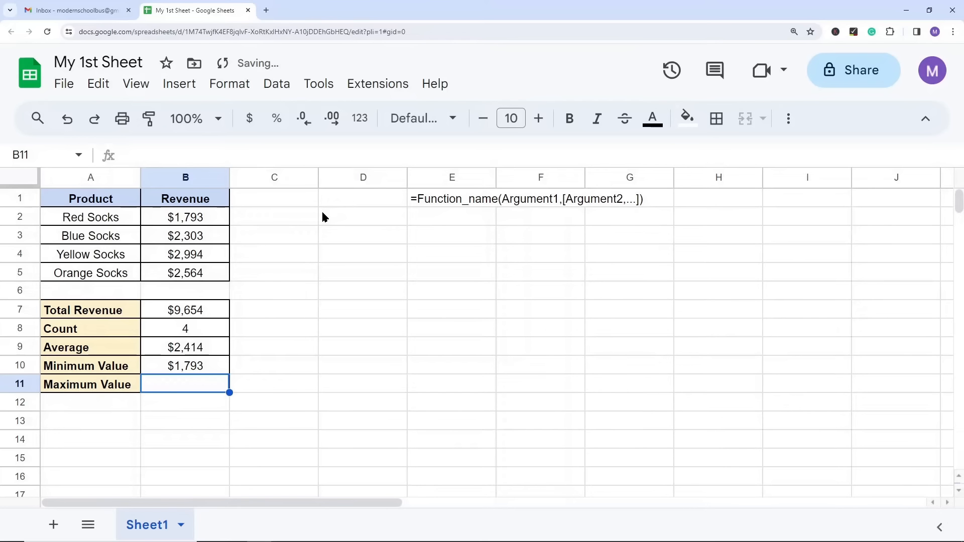
{"action": "left_click", "coordinate": [188, 370]}
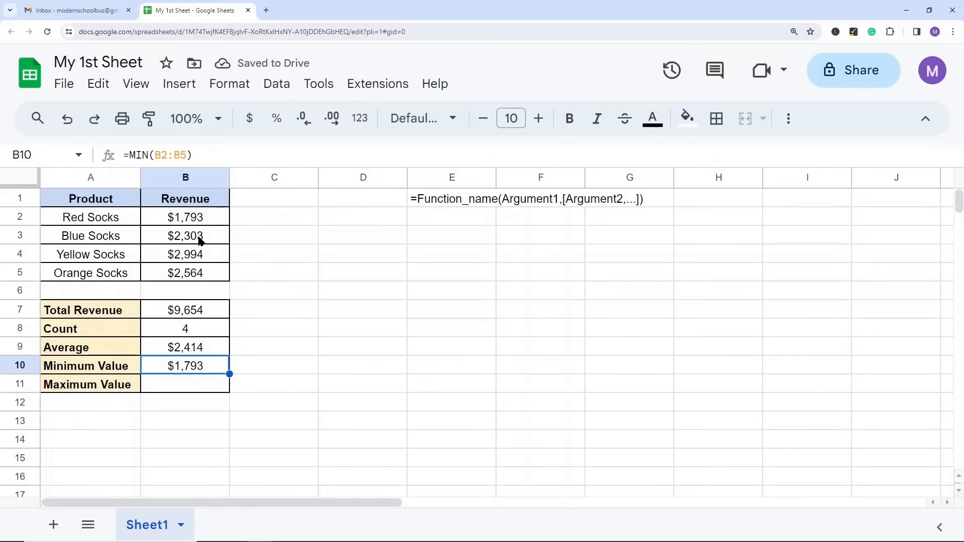
Step: Enter =MAX(B2:B5) in B11 to find the highest revenue
{"action": "left_click", "coordinate": [228, 405]}
{"action": "left_click", "coordinate": [194, 388]}
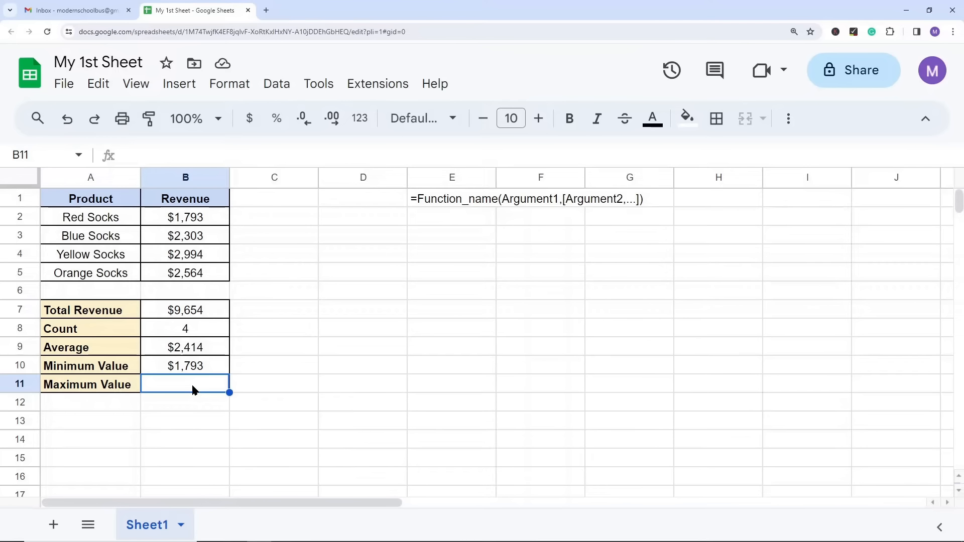
{"action": "type", "text": "=max"}
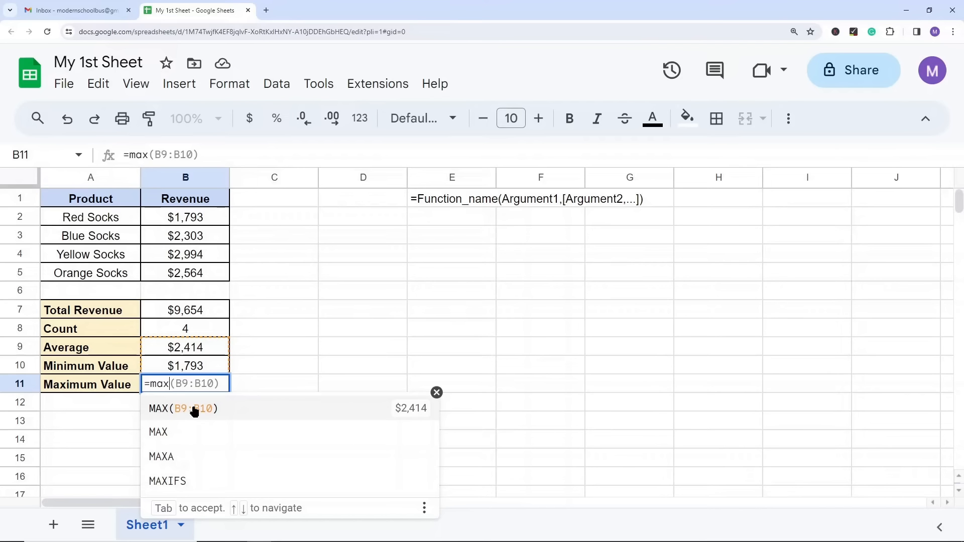
{"action": "left_click", "coordinate": [199, 440]}
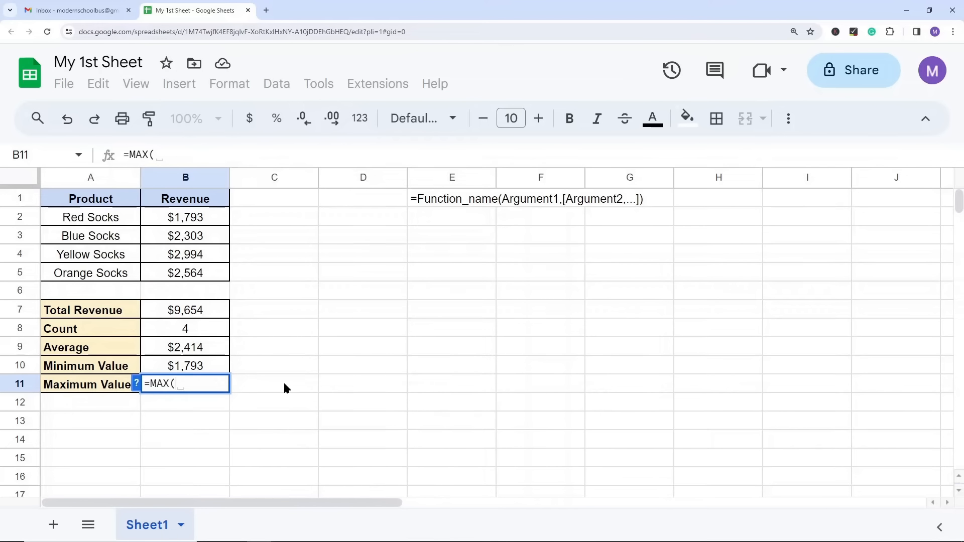
{"action": "left_click_drag", "start_coordinate": [195, 220], "coordinate": [193, 274]}
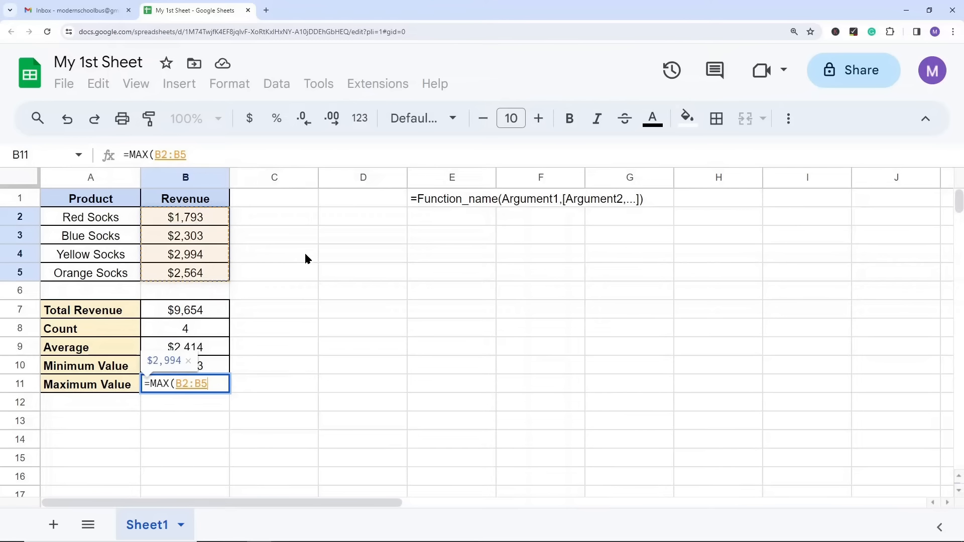
{"action": "type", "text": ")"}
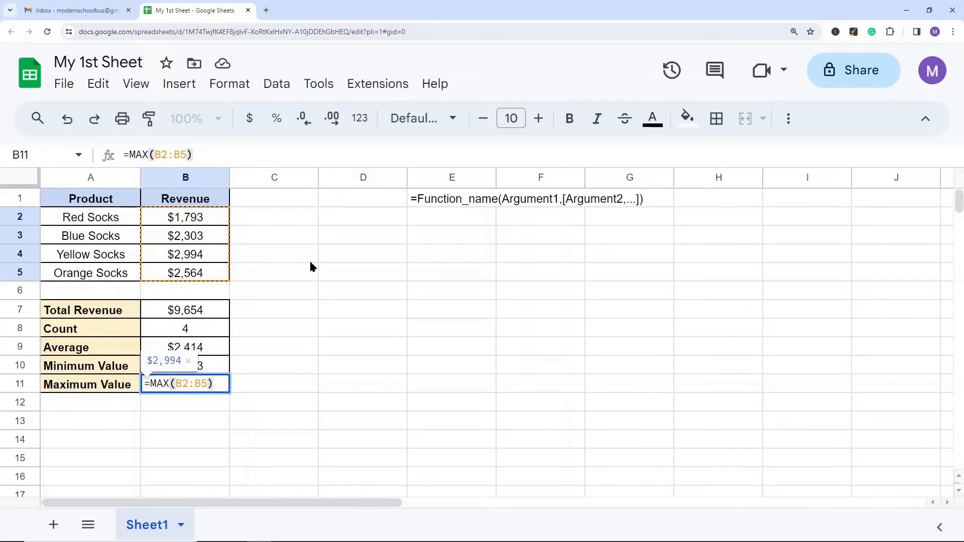
{"action": "key", "text": "Return"}
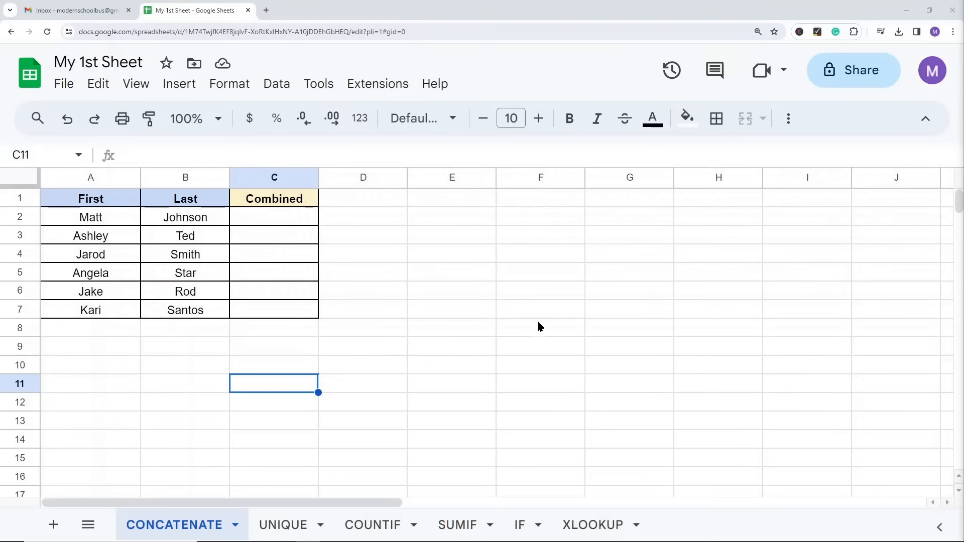
Step: Upload the Excel file Functions worksheet from the computer for import
{"action": "left_click", "coordinate": [66, 86]}
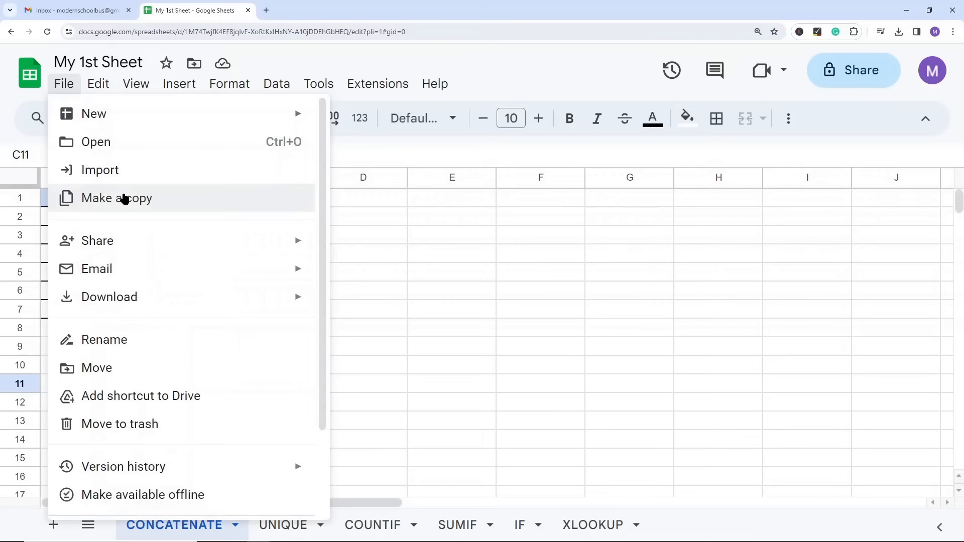
{"action": "left_click", "coordinate": [110, 172]}
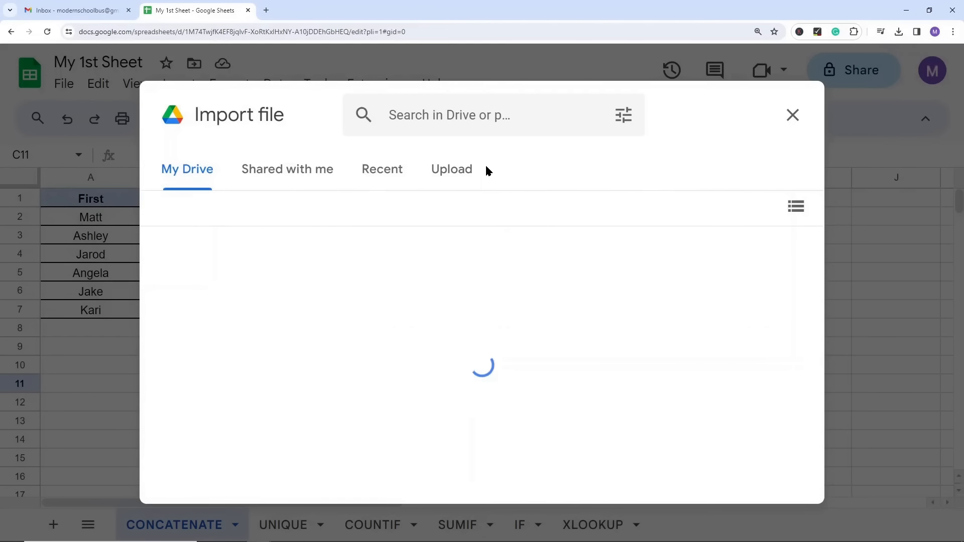
{"action": "left_click", "coordinate": [456, 169]}
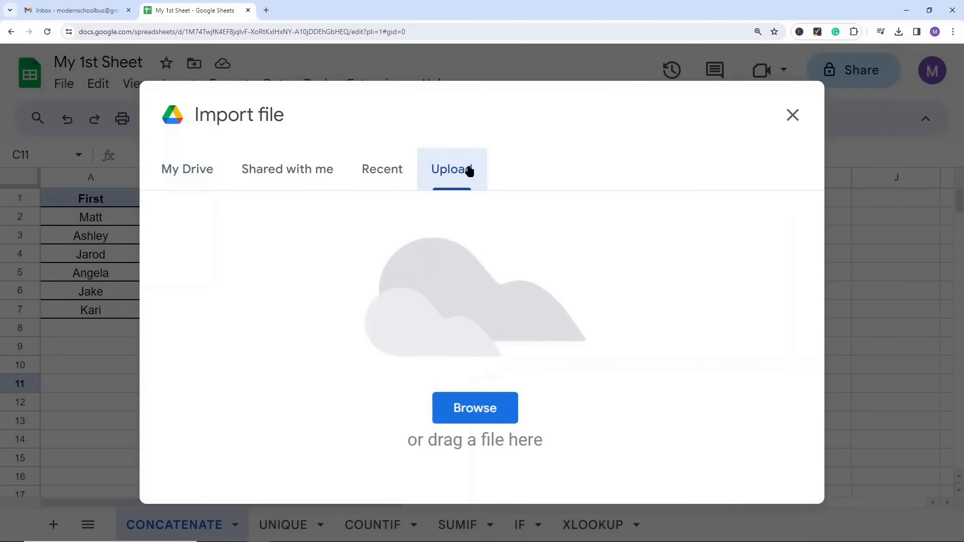
{"action": "left_click", "coordinate": [480, 409]}
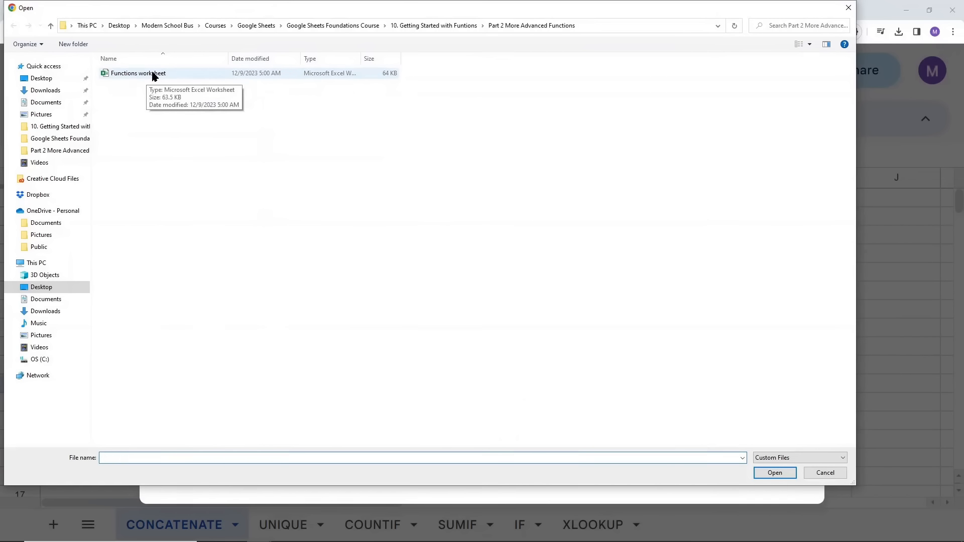
{"action": "left_click", "coordinate": [147, 75]}
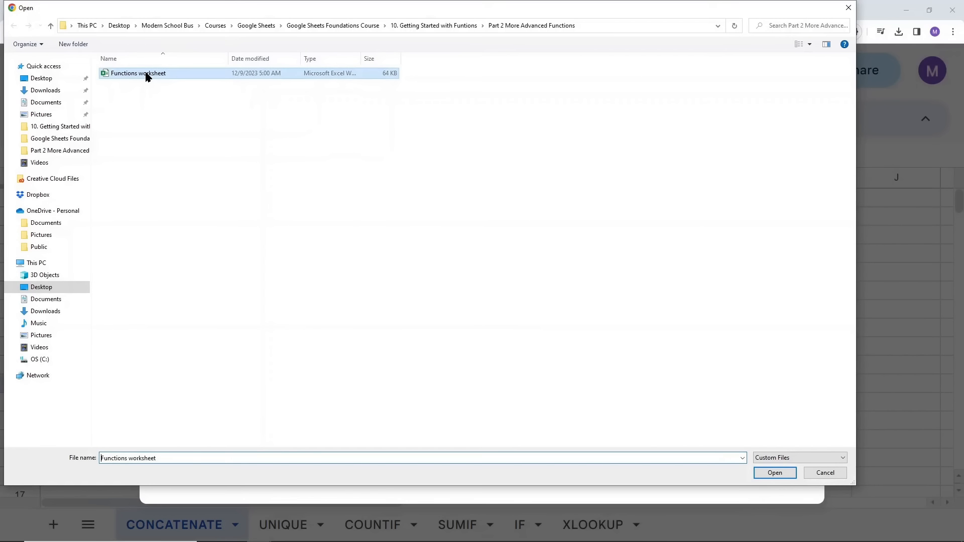
{"action": "double_click", "coordinate": [147, 75]}
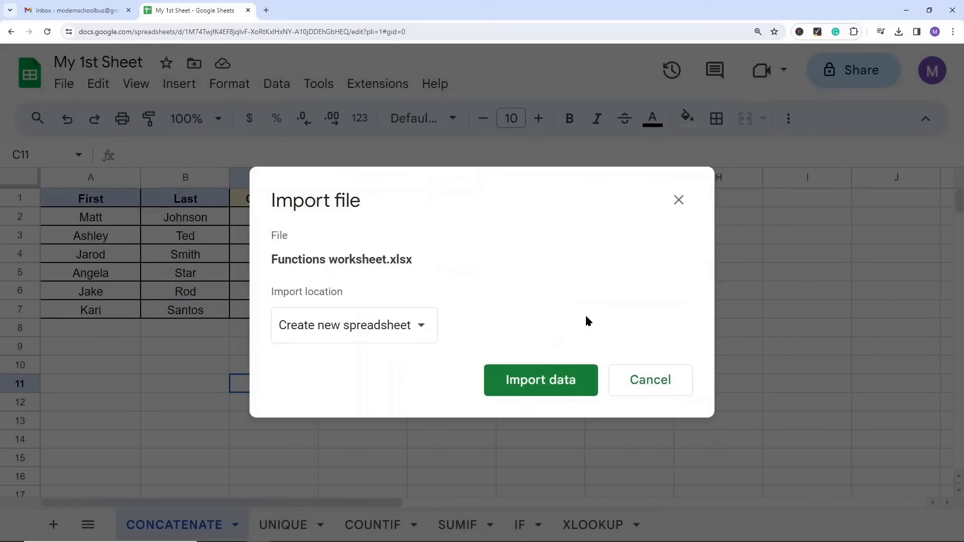
Step: Import Functions worksheet.xlsx with the Create new spreadsheet location and open the imported file
{"action": "left_click", "coordinate": [398, 329]}
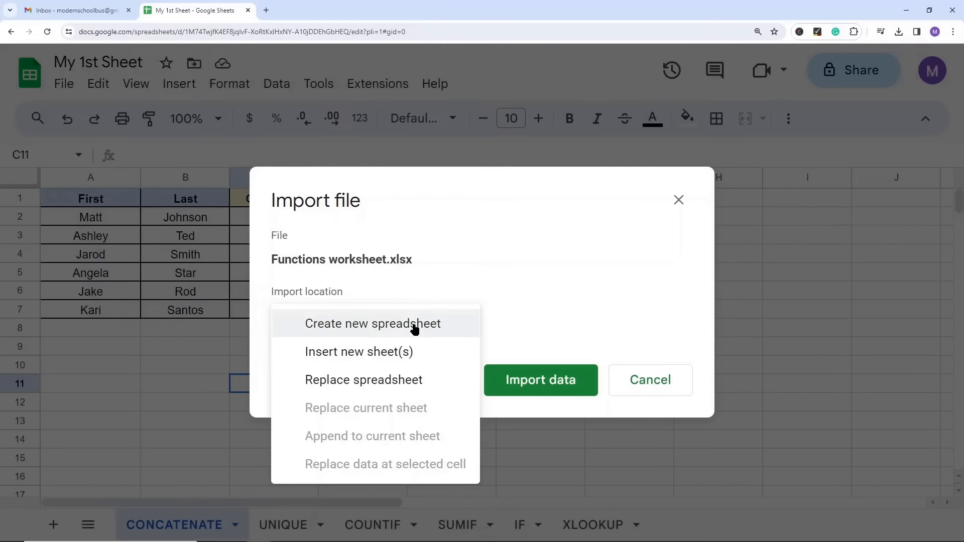
{"action": "left_click", "coordinate": [387, 327]}
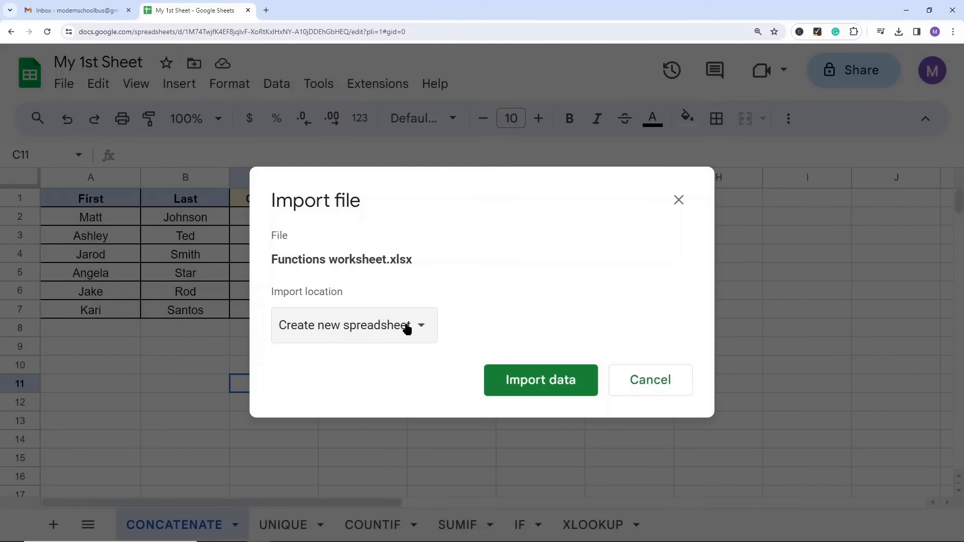
{"action": "left_click", "coordinate": [540, 379]}
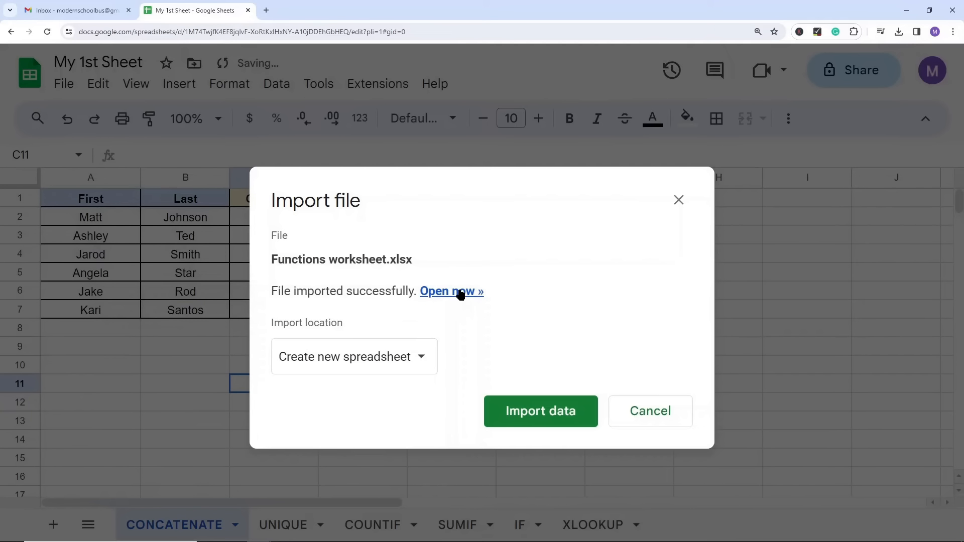
{"action": "left_click", "coordinate": [459, 292]}
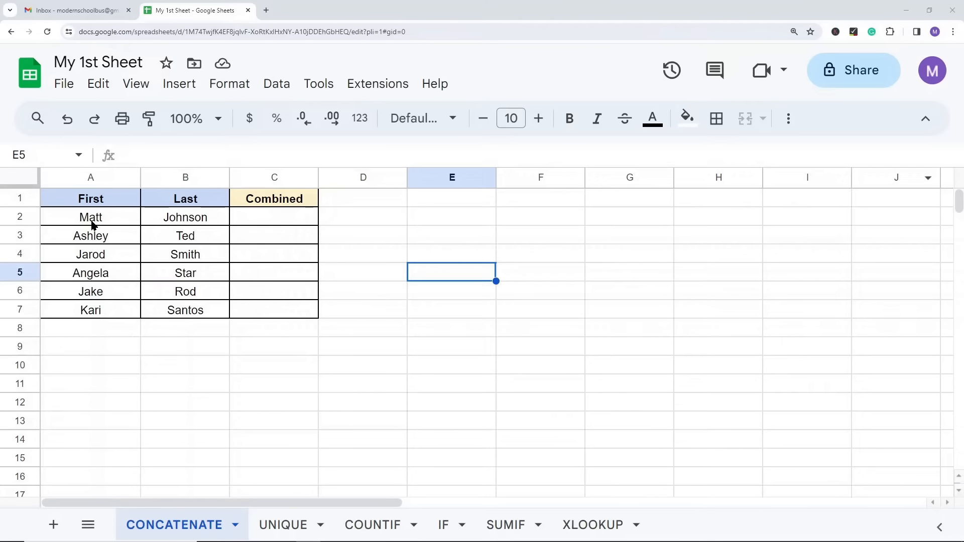
Step: Start a CONCATENATE formula in C2 of the Combined column, and read the function's expanded formula help before closing it
{"action": "mouse_move", "coordinate": [94, 221]}
{"action": "left_mouse_down"}
{"action": "mouse_move", "coordinate": [96, 236]}
{"action": "mouse_move", "coordinate": [99, 221]}
{"action": "left_mouse_up"}
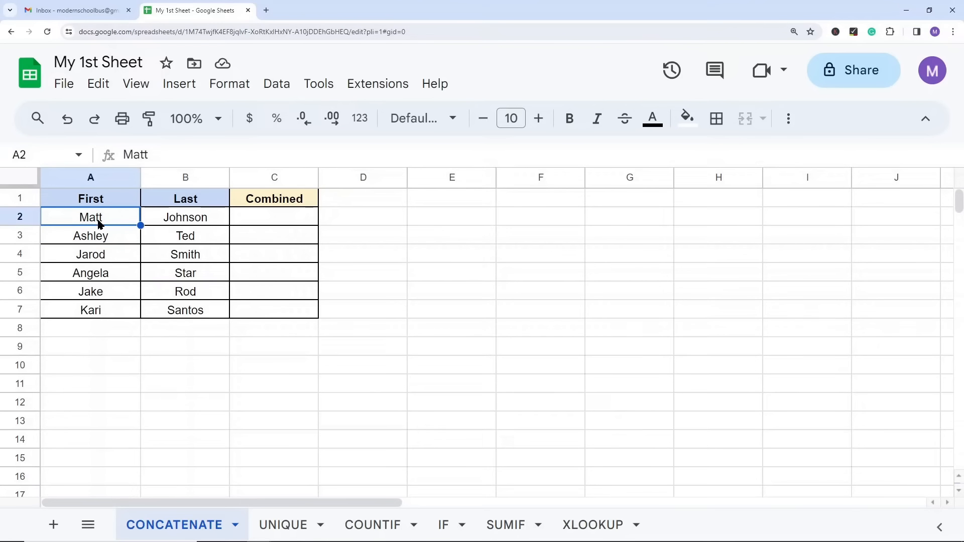
{"action": "left_click", "coordinate": [192, 221]}
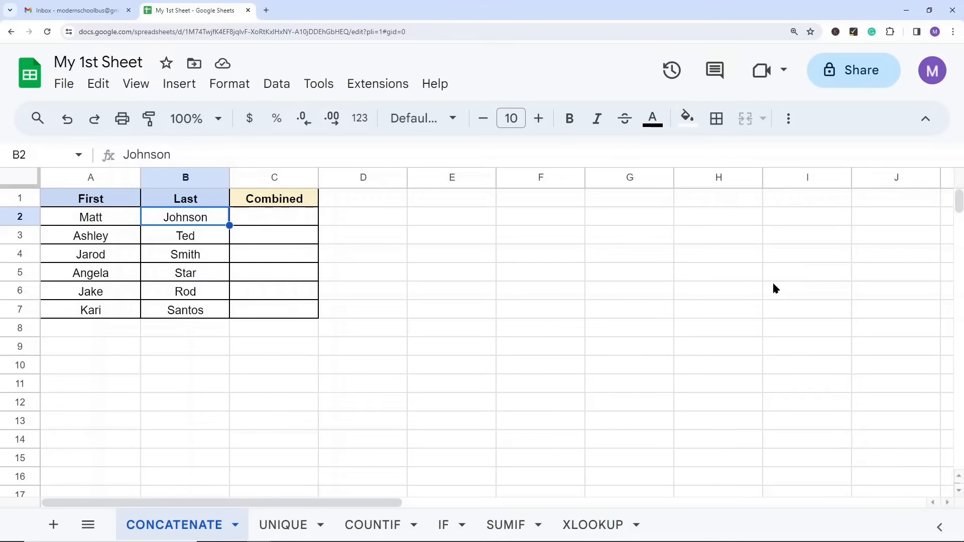
{"action": "left_click", "coordinate": [280, 221]}
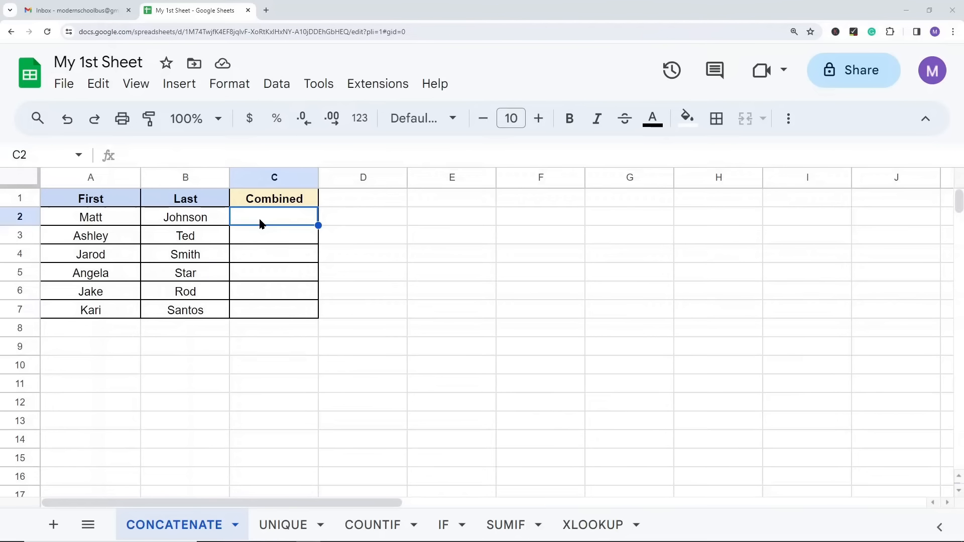
{"action": "left_click", "coordinate": [346, 308]}
{"action": "left_click", "coordinate": [285, 221]}
{"action": "type", "text": "=concaten"}
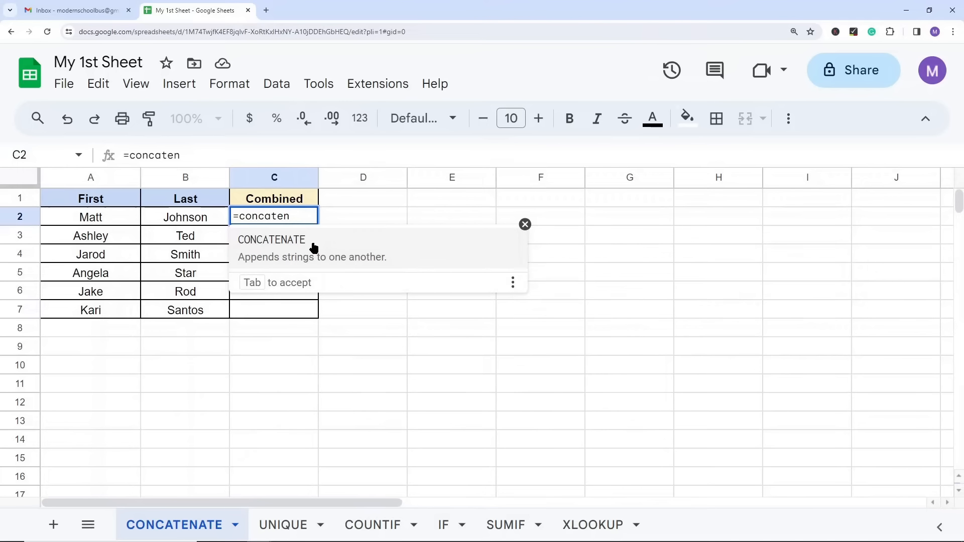
{"action": "left_click", "coordinate": [303, 247]}
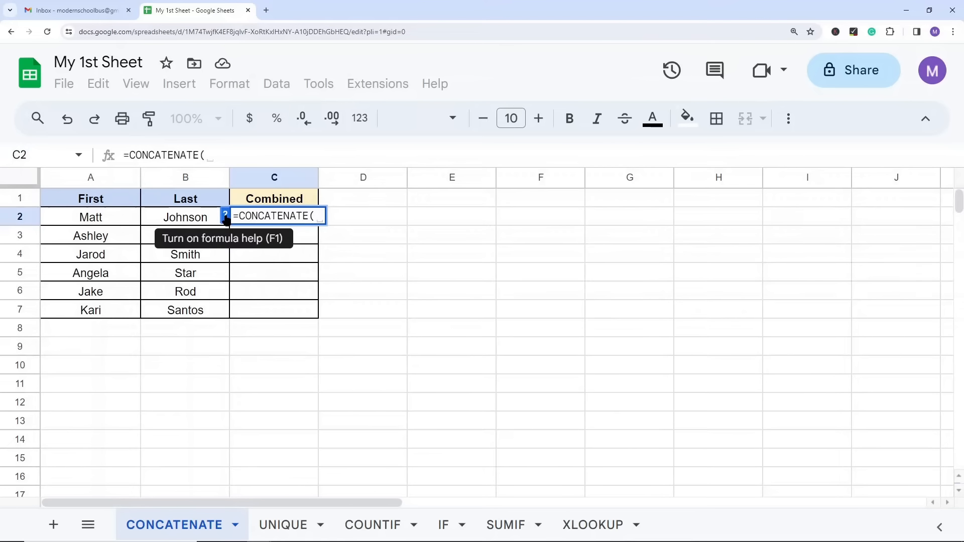
{"action": "left_click", "coordinate": [224, 216]}
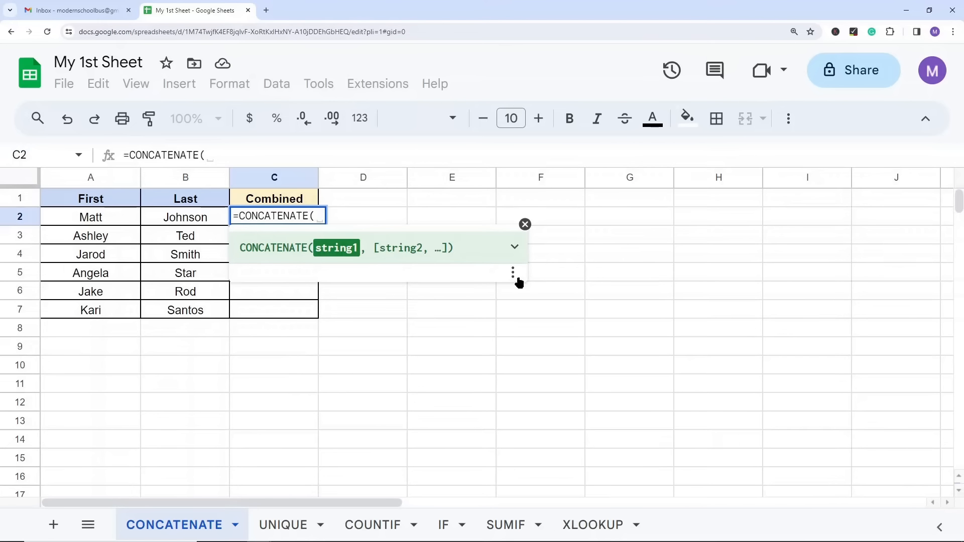
{"action": "left_click", "coordinate": [514, 249]}
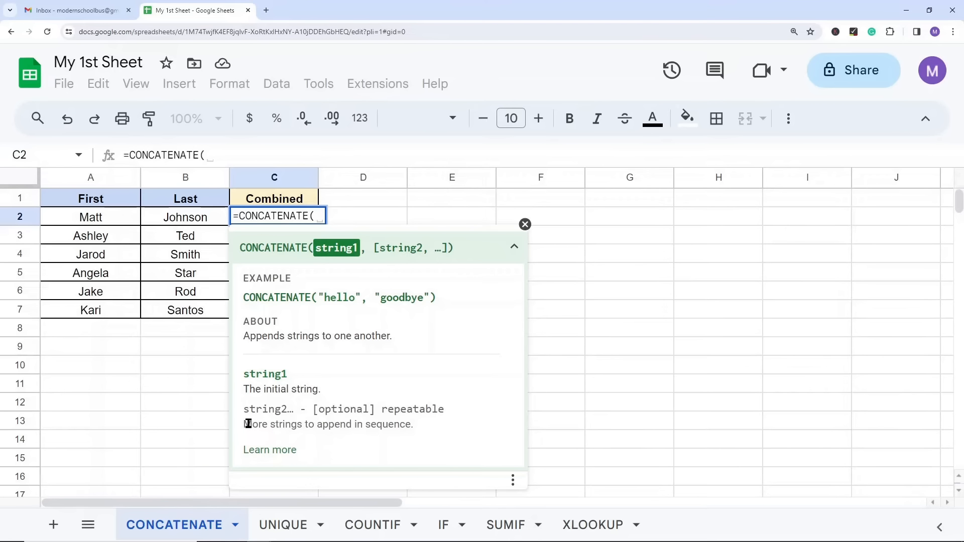
{"action": "left_click", "coordinate": [525, 224]}
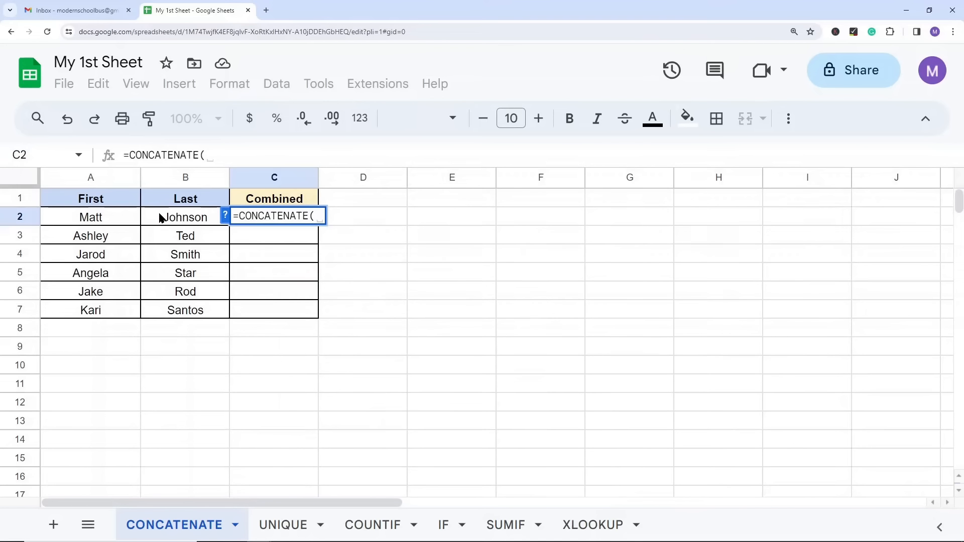
Step: Complete the CONCATENATE formula in C2 with the first name in A2 and the last name in B2 as arguments
{"action": "left_click", "coordinate": [125, 218]}
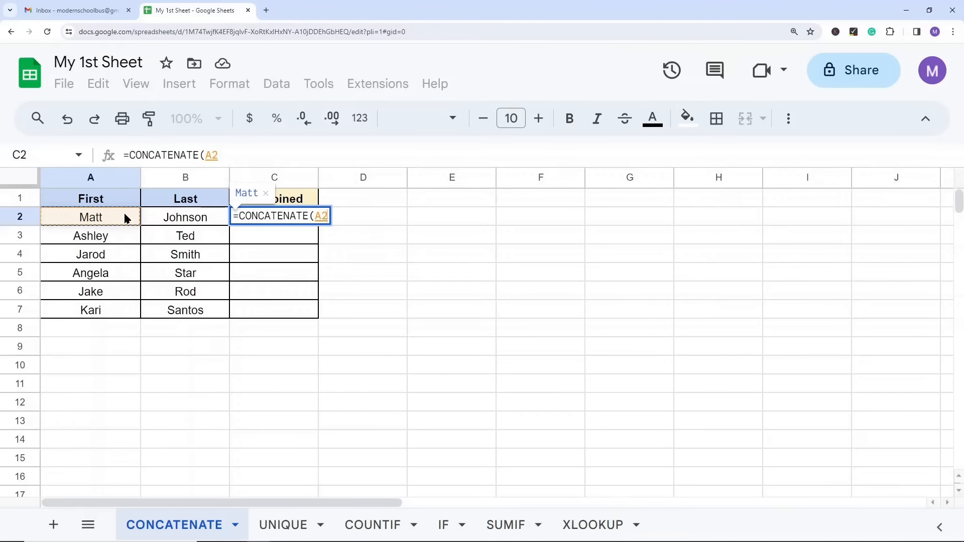
{"action": "type", "text": ","}
{"action": "left_click", "coordinate": [191, 221]}
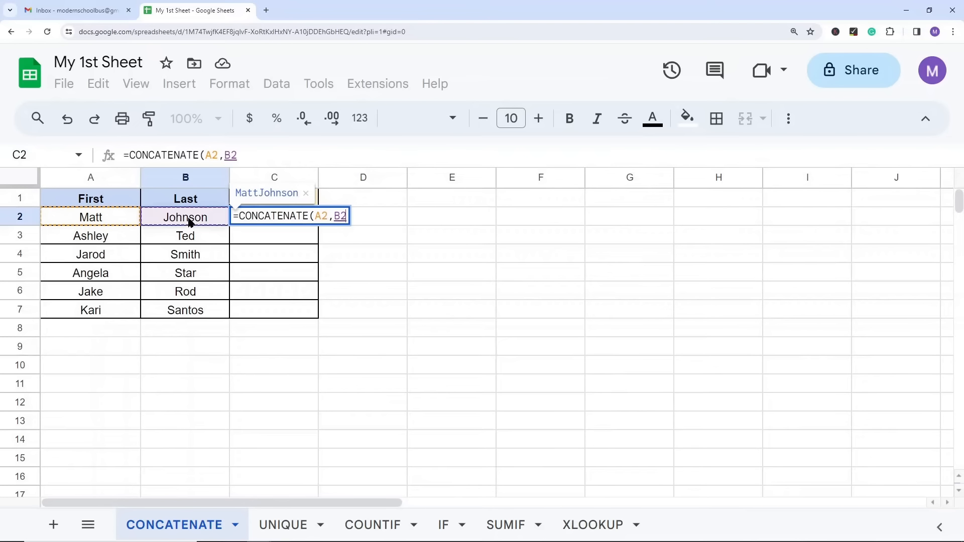
{"action": "left_click", "coordinate": [286, 152]}
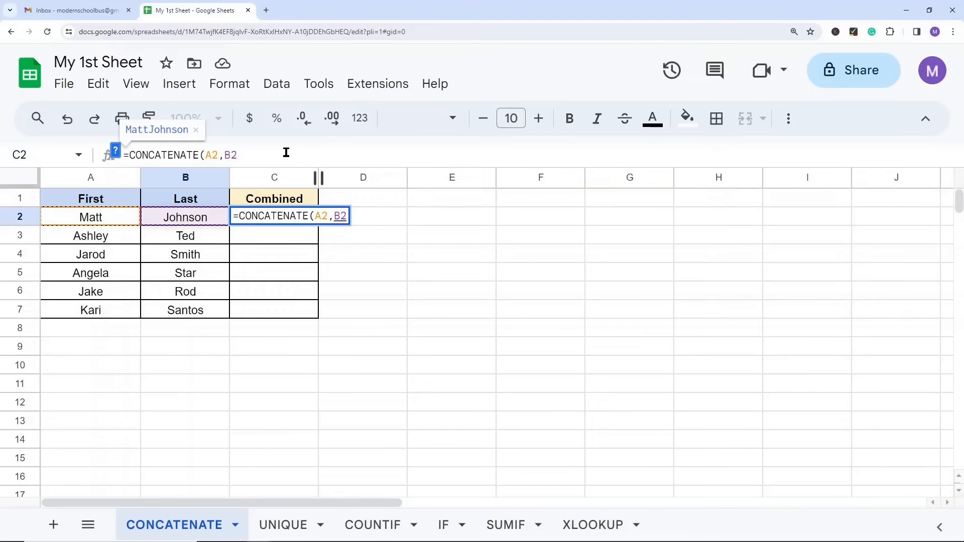
{"action": "type", "text": ")"}
{"action": "key", "text": "Return"}
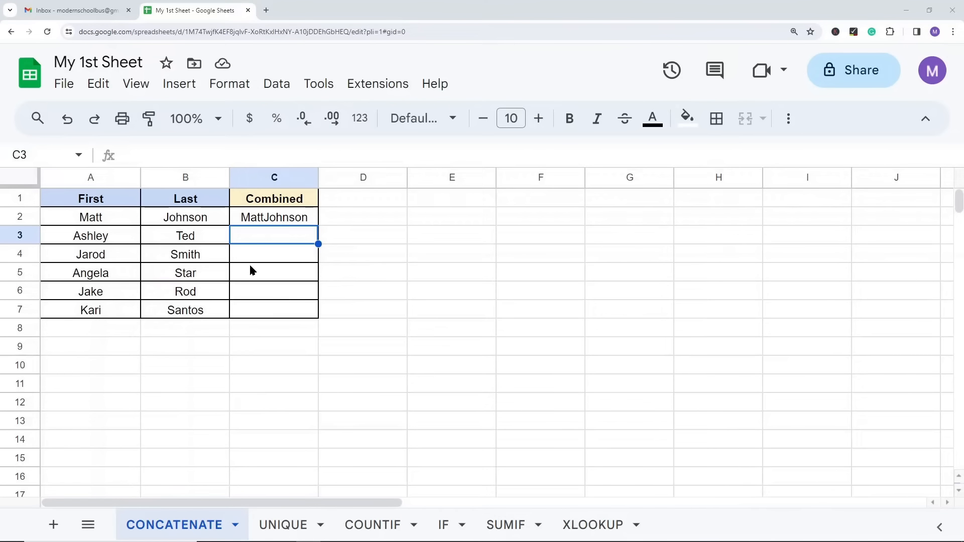
Step: Edit the C2 formula to =CONCATENATE(A2," ",B2) so that a space separates the first and last names
{"action": "left_click", "coordinate": [261, 221]}
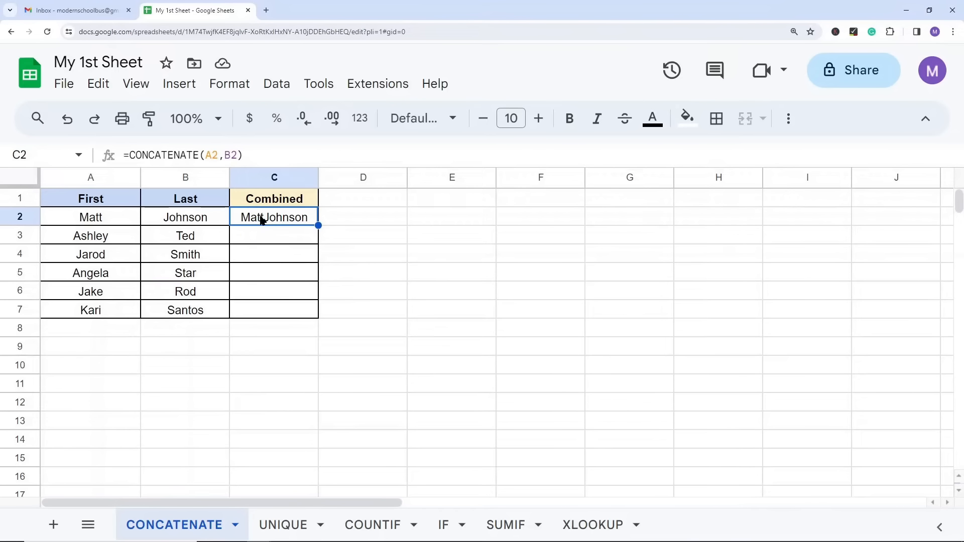
{"action": "left_click", "coordinate": [225, 157]}
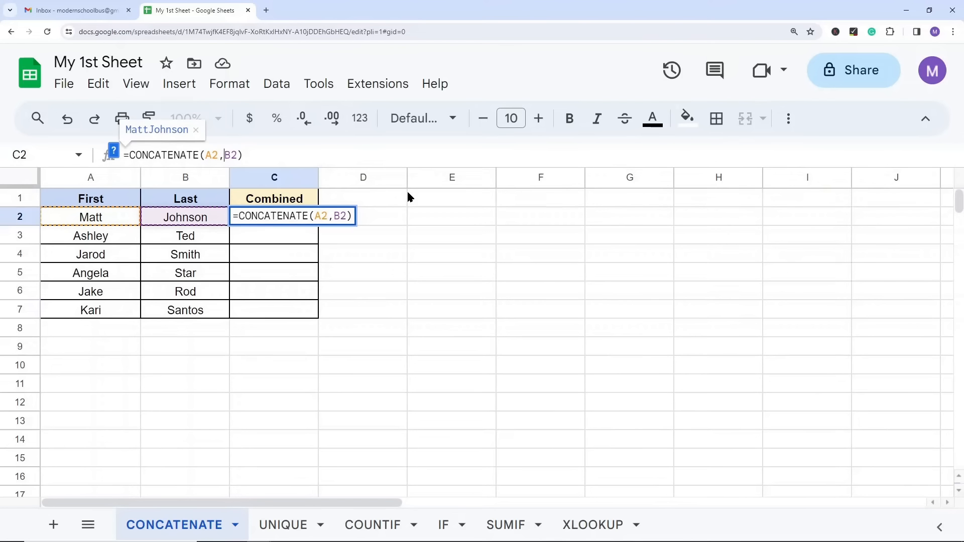
{"action": "type", "text": "\" "}
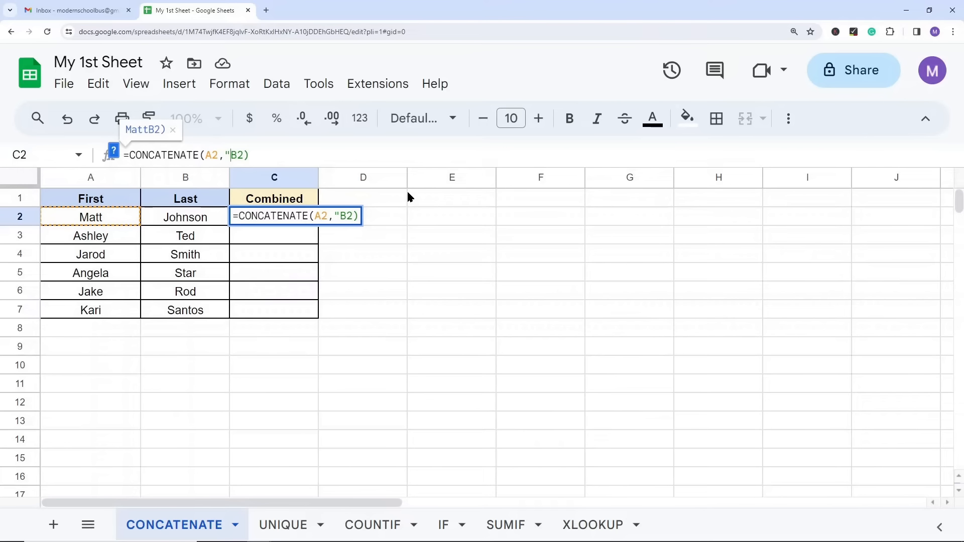
{"action": "type", "text": "\""}
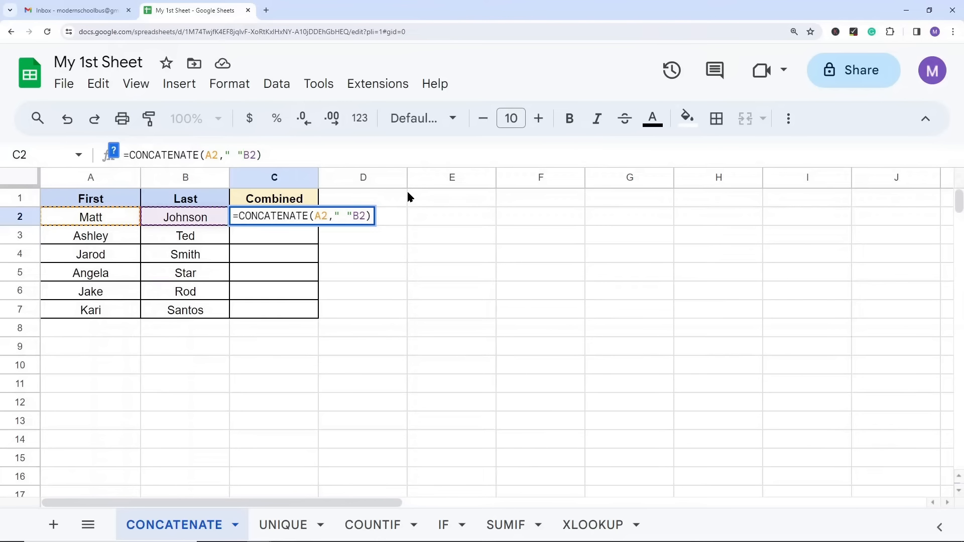
{"action": "type", "text": ","}
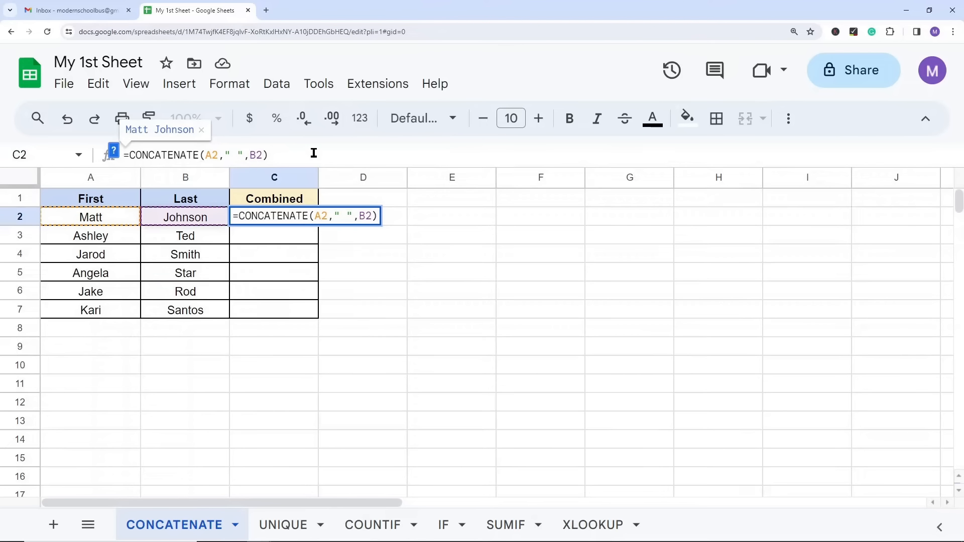
{"action": "key", "text": "Return"}
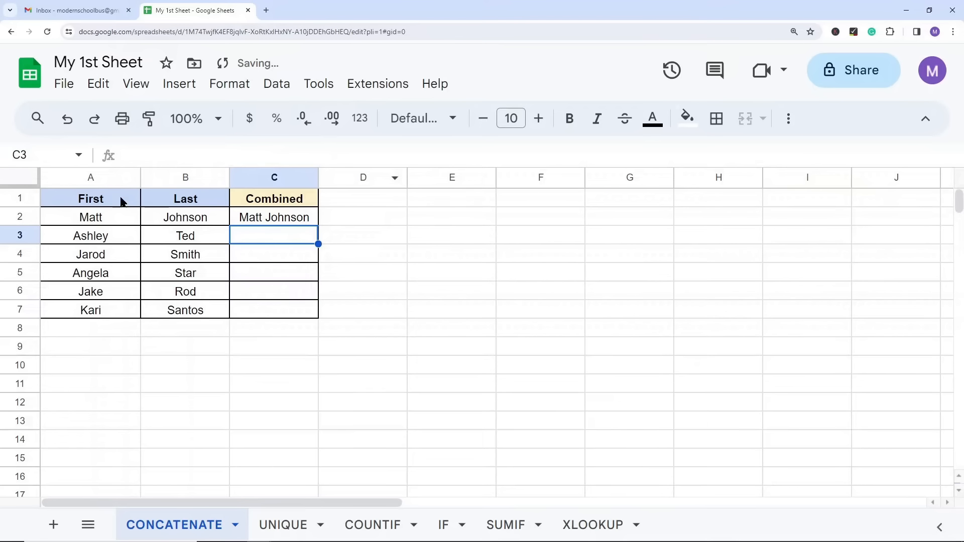
Step: Copy the CONCATENATE formula from C2 into C3:C7 of the Combined column
{"action": "left_click", "coordinate": [266, 217]}
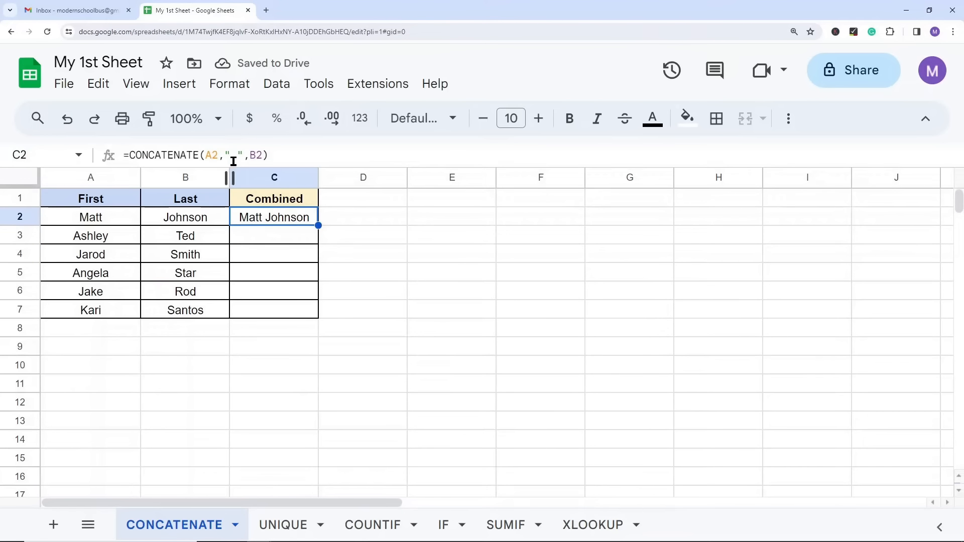
{"action": "left_click", "coordinate": [372, 246]}
{"action": "left_click", "coordinate": [263, 217]}
{"action": "key", "text": "ctrl+c"}
{"action": "left_click_drag", "start_coordinate": [263, 245], "coordinate": [263, 315]}
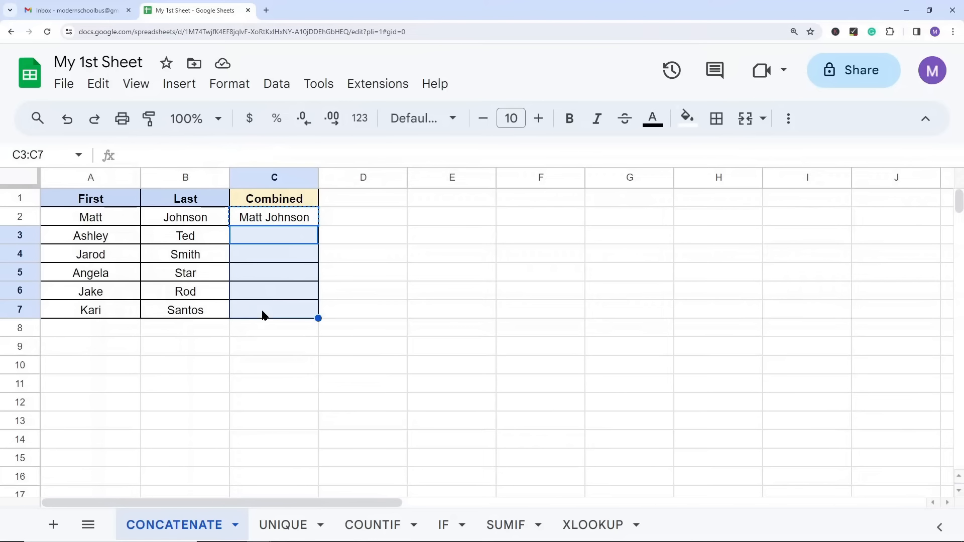
{"action": "key", "text": "ctrl+v"}
{"action": "left_click", "coordinate": [372, 256]}
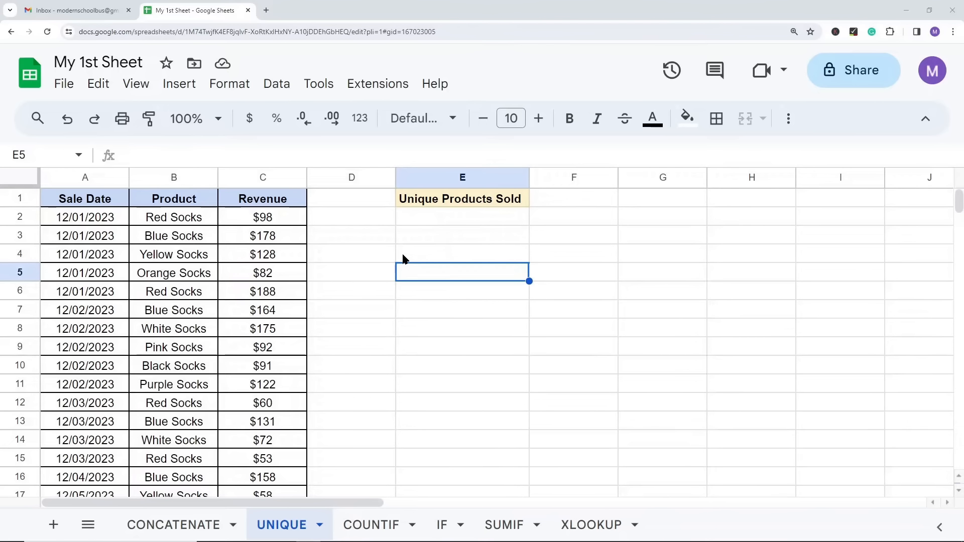
Step: Examine the Sale Date, Product and Revenue columns on the UNIQUE sheet down to the last data row
{"action": "left_click", "coordinate": [92, 201]}
{"action": "left_click_drag", "start_coordinate": [86, 217], "coordinate": [47, 330]}
{"action": "left_click_drag", "start_coordinate": [166, 201], "coordinate": [177, 312]}
{"action": "left_click_drag", "start_coordinate": [277, 199], "coordinate": [279, 294]}
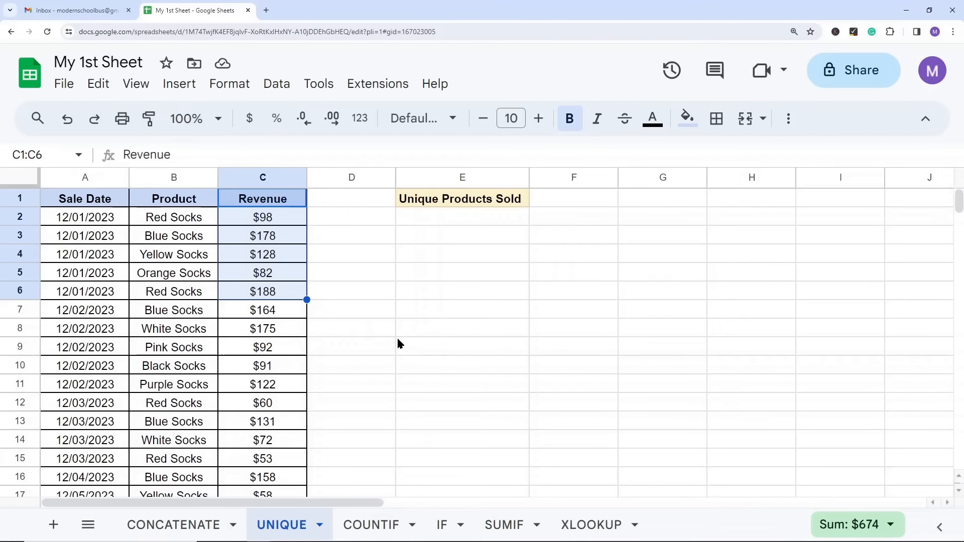
{"action": "scroll", "coordinate": [397, 339], "scroll_direction": "down", "scroll_amount": 13}
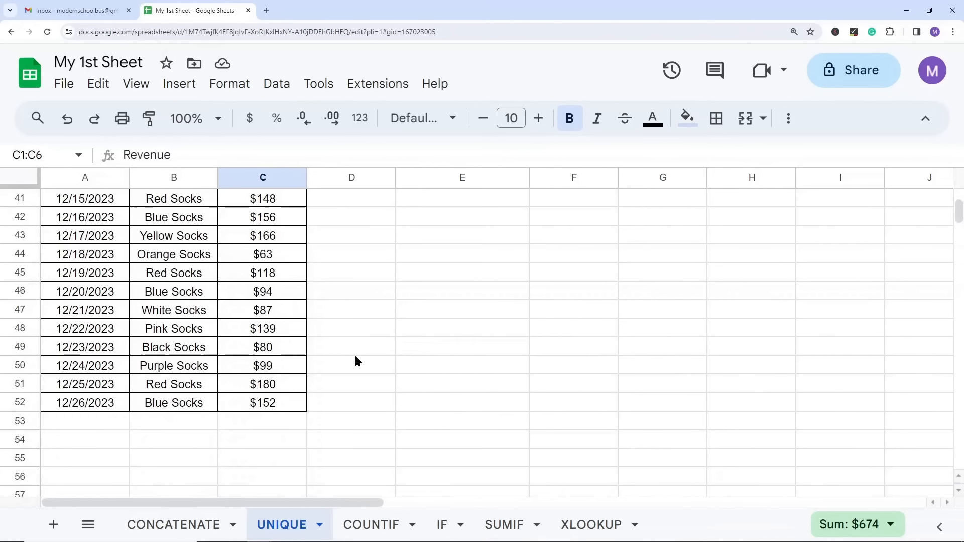
{"action": "scroll", "coordinate": [355, 360], "scroll_direction": "up", "scroll_amount": 13}
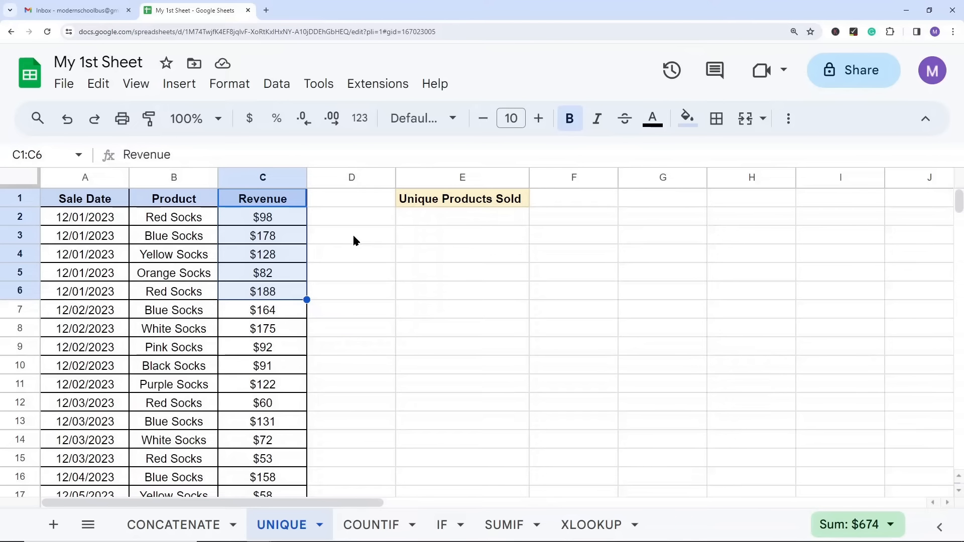
{"action": "left_click_drag", "start_coordinate": [195, 217], "coordinate": [201, 273]}
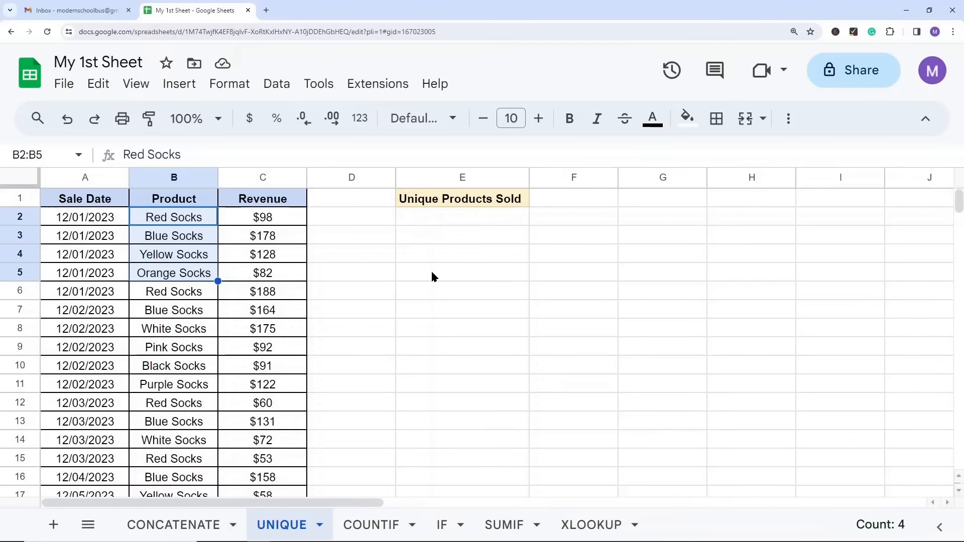
Step: Start a UNIQUE formula in E2 under Unique Products Sold, and read the function's expanded help before closing it
{"action": "left_click", "coordinate": [423, 240]}
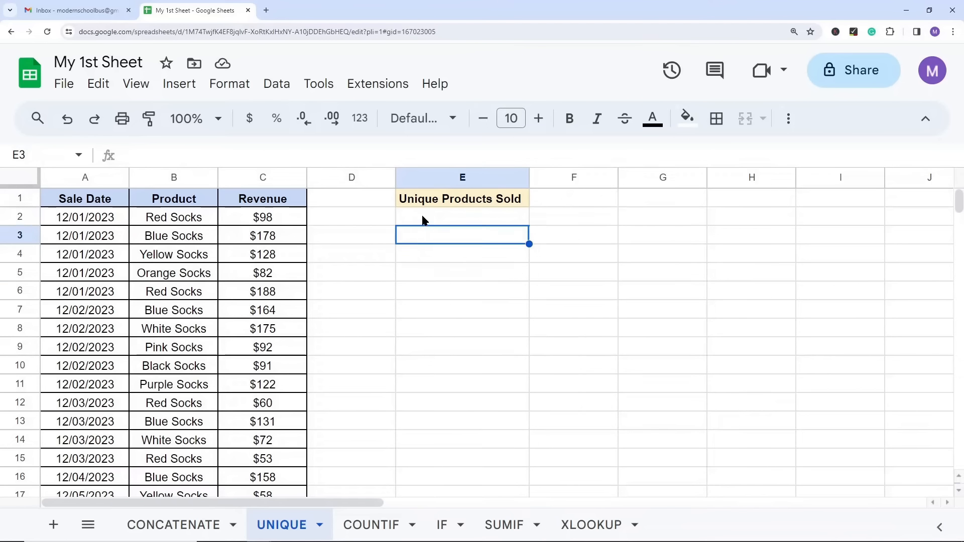
{"action": "left_click", "coordinate": [423, 220]}
{"action": "type", "text": "="}
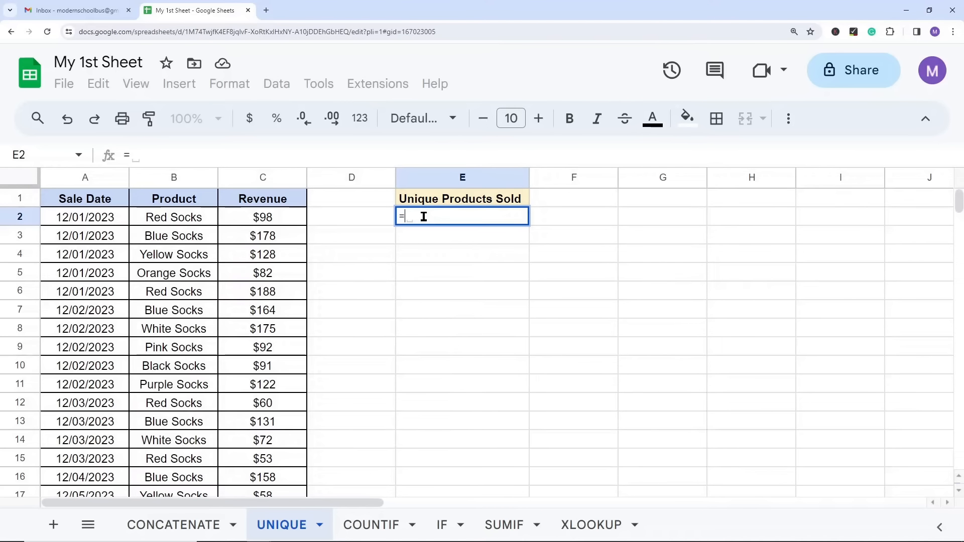
{"action": "type", "text": "unique"}
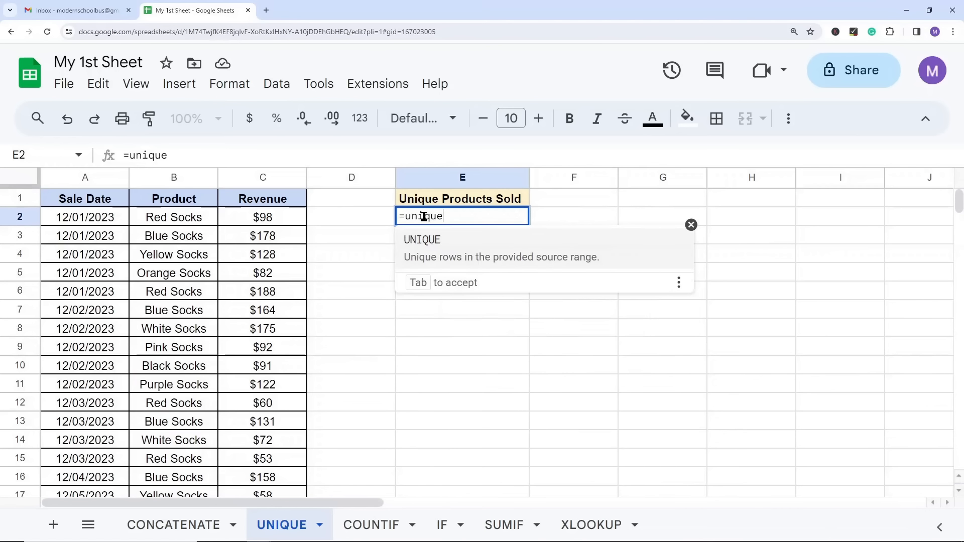
{"action": "left_click", "coordinate": [454, 248]}
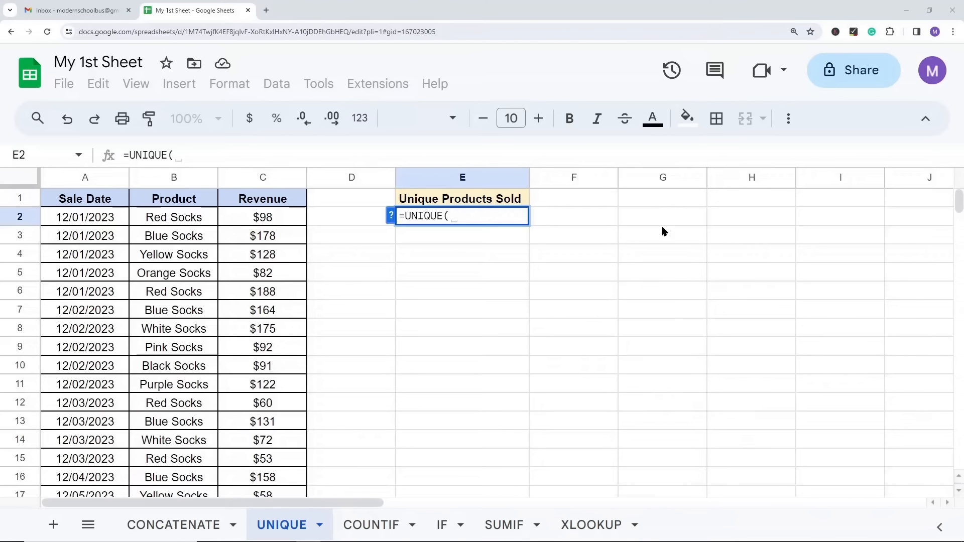
{"action": "left_click", "coordinate": [392, 216]}
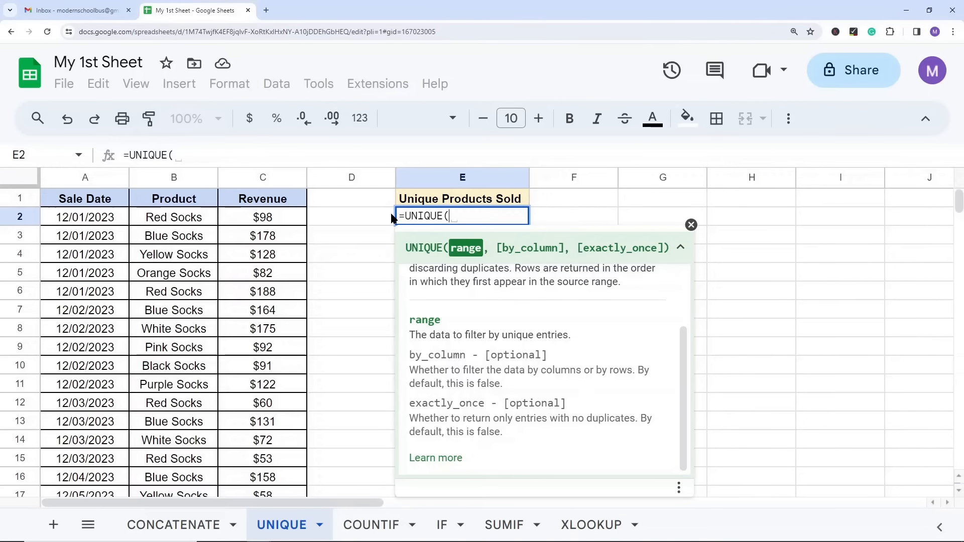
{"action": "scroll", "coordinate": [504, 329], "scroll_direction": "up", "scroll_amount": 3}
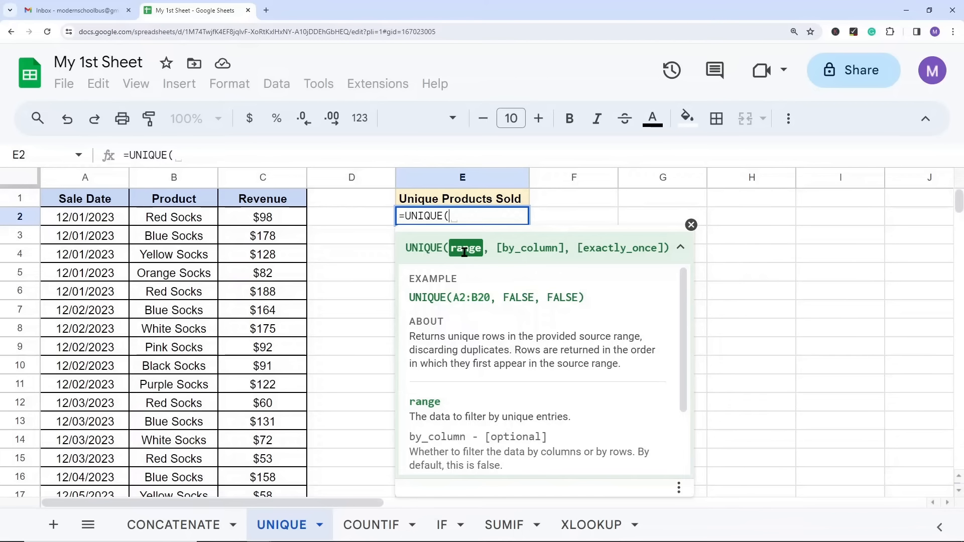
{"action": "scroll", "coordinate": [480, 303], "scroll_direction": "down", "scroll_amount": 3}
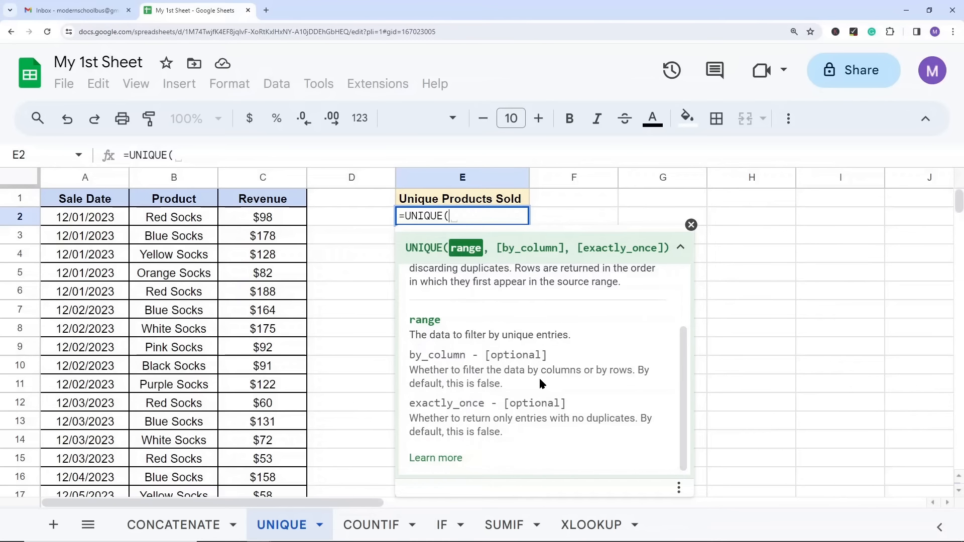
{"action": "scroll", "coordinate": [538, 376], "scroll_direction": "up", "scroll_amount": 3}
{"action": "left_click", "coordinate": [692, 225]}
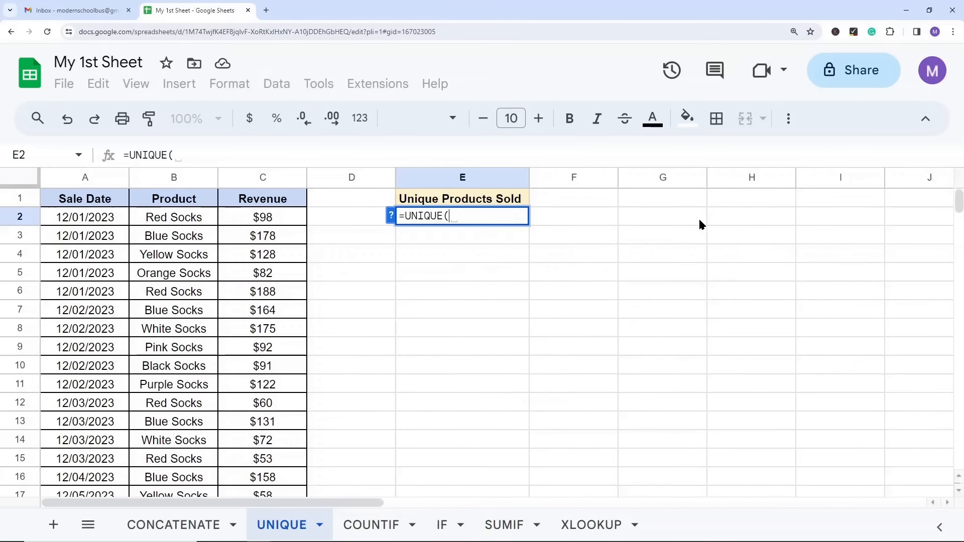
Step: Complete the UNIQUE formula in E2 with the product range B2:B52 and reselect the formula cell
{"action": "left_click", "coordinate": [171, 220]}
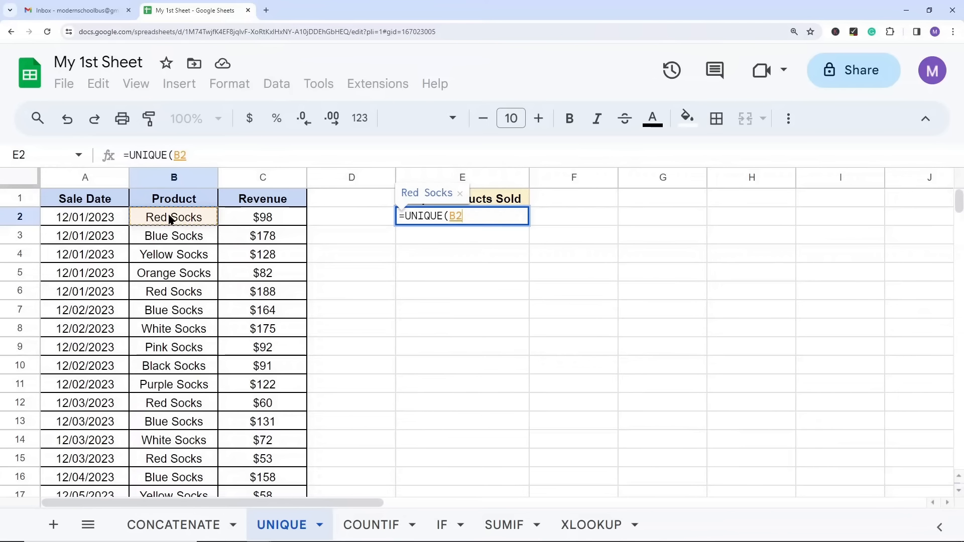
{"action": "scroll", "coordinate": [204, 345], "scroll_direction": "down", "scroll_amount": 14}
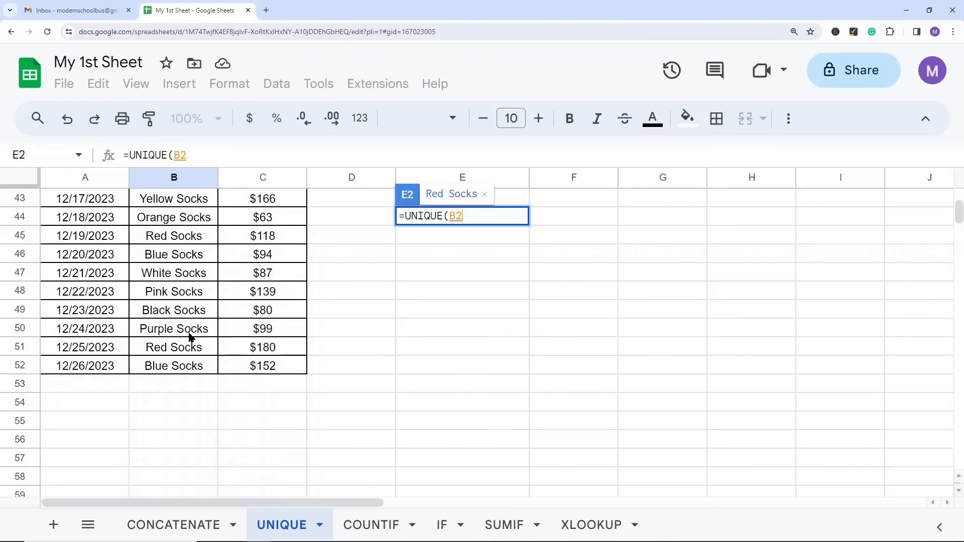
{"action": "left_click", "coordinate": [177, 371], "text": "shift"}
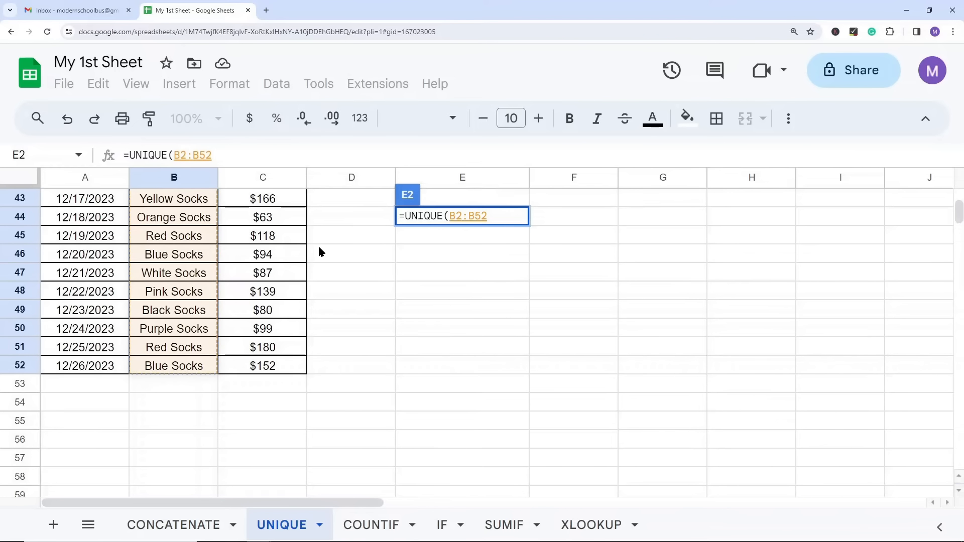
{"action": "scroll", "coordinate": [483, 255], "scroll_direction": "up", "scroll_amount": 9}
{"action": "scroll", "coordinate": [463, 282], "scroll_direction": "up", "scroll_amount": 5}
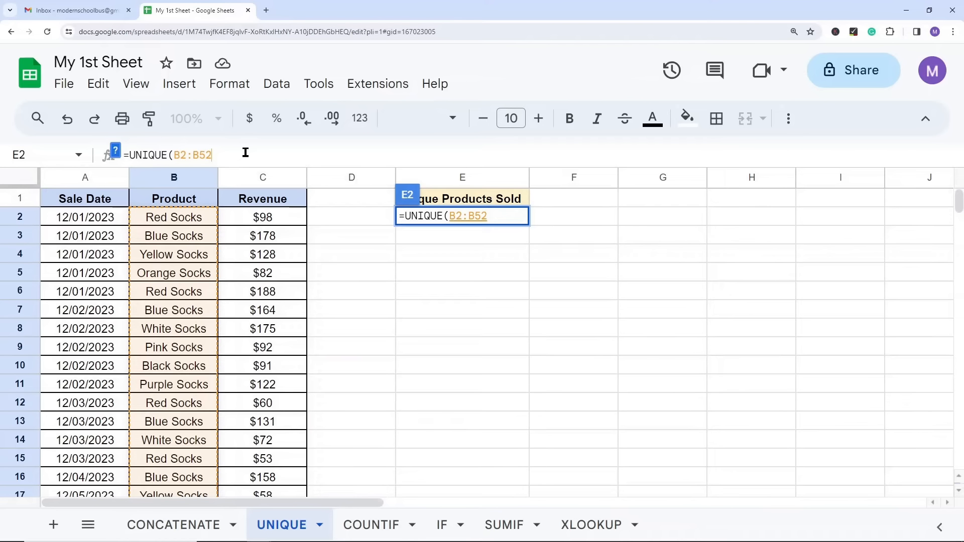
{"action": "key", "text": "Return"}
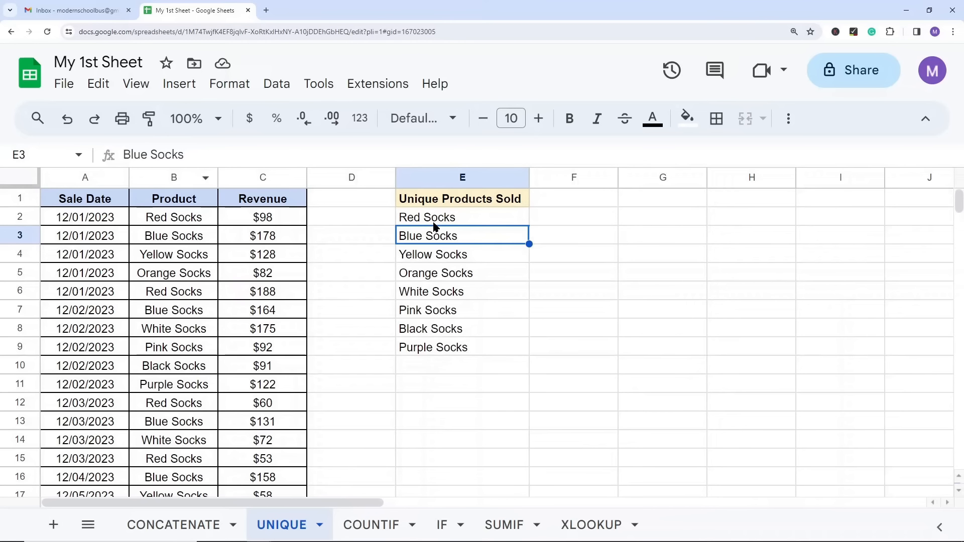
{"action": "key", "text": "Up"}
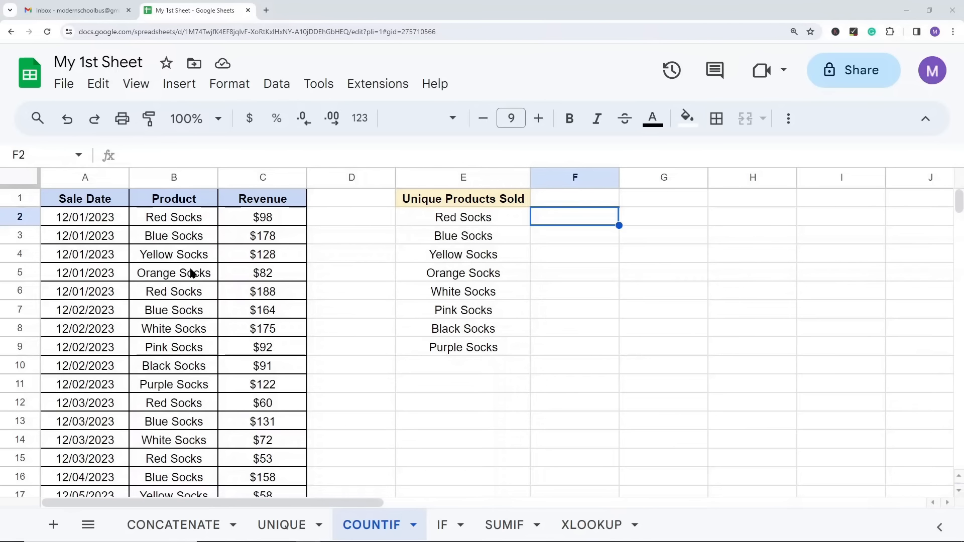
Step: On the COUNTIF sheet, review the unique products in E2:E9 and enter the header "# of Sales" in F1
{"action": "left_click_drag", "start_coordinate": [450, 219], "coordinate": [455, 346]}
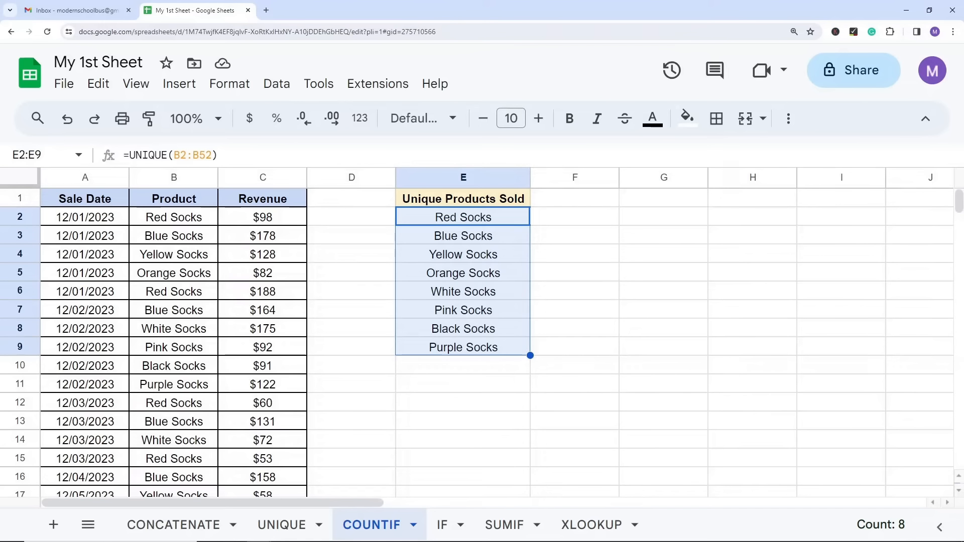
{"action": "left_click", "coordinate": [662, 327]}
{"action": "left_click", "coordinate": [604, 206]}
{"action": "key", "text": "Return"}
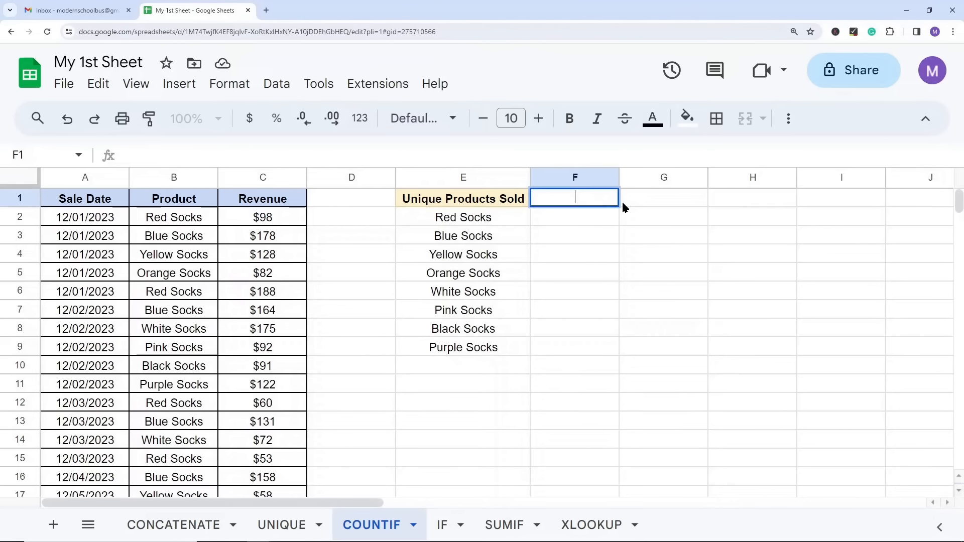
{"action": "type", "text": "# Of"}
{"action": "key", "text": "BackSpace"}
{"action": "key", "text": "BackSpace"}
{"action": "key", "text": "BackSpace"}
{"action": "type", "text": "of Sales"}
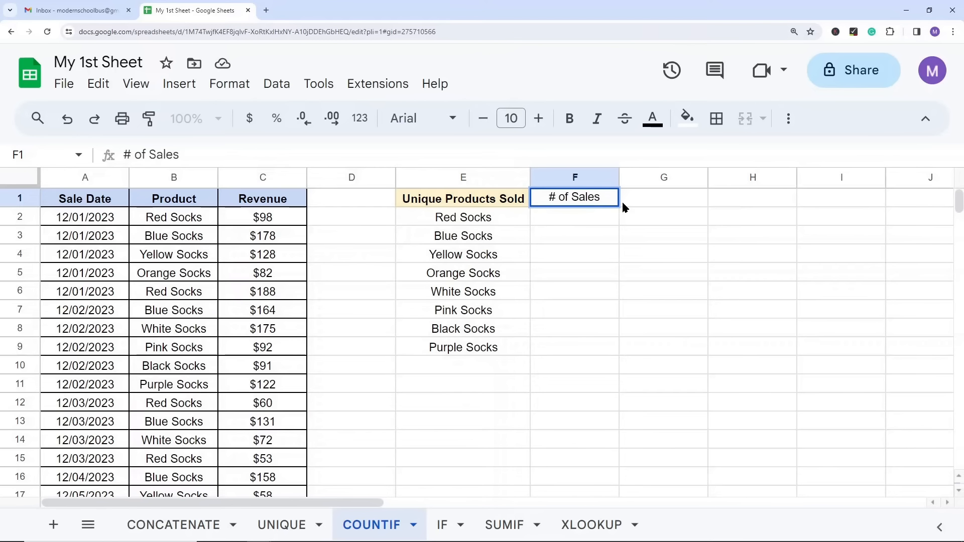
{"action": "left_click", "coordinate": [655, 279]}
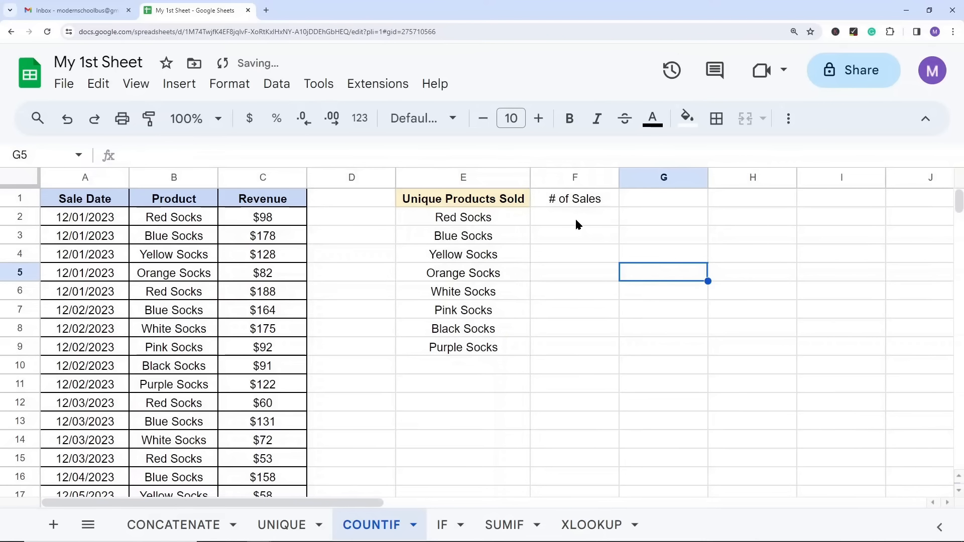
Step: Start a COUNTIF formula in F2 under # of Sales, and read the function's expanded help before closing it
{"action": "left_click", "coordinate": [576, 224]}
{"action": "type", "text": "=COUN"}
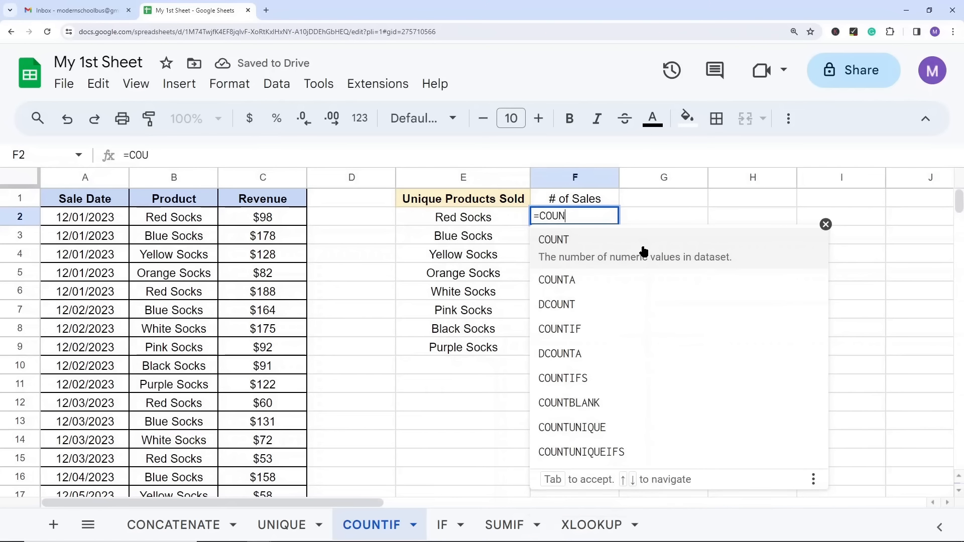
{"action": "type", "text": "TIF"}
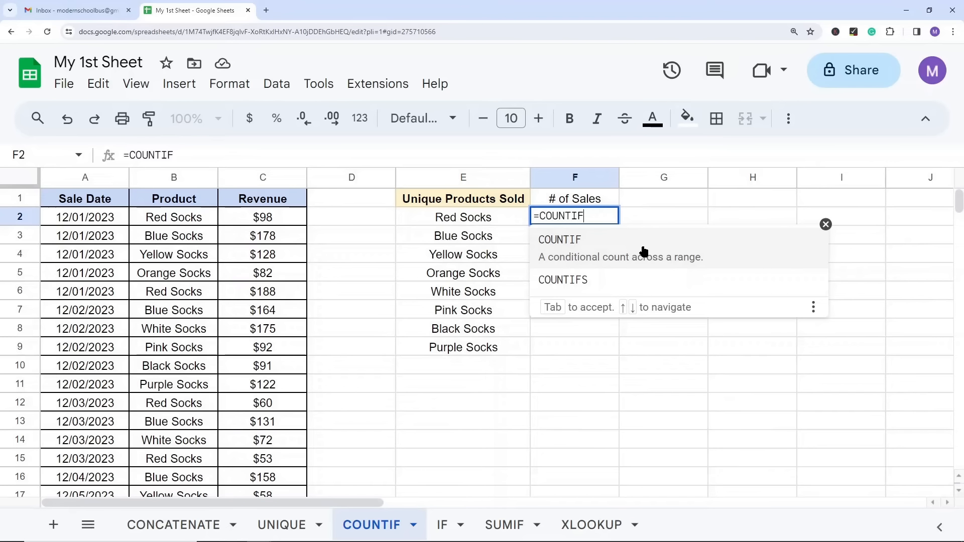
{"action": "left_click", "coordinate": [573, 243]}
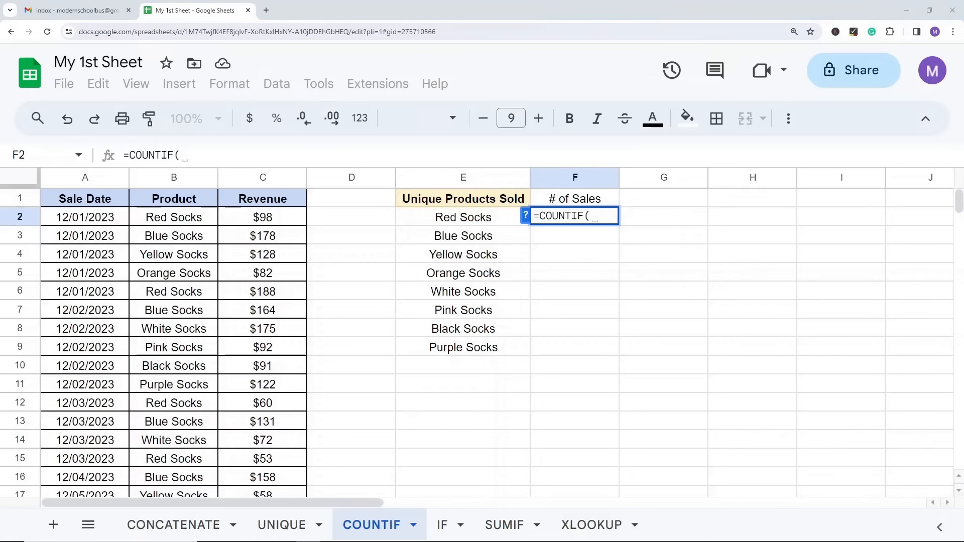
{"action": "left_click", "coordinate": [525, 216]}
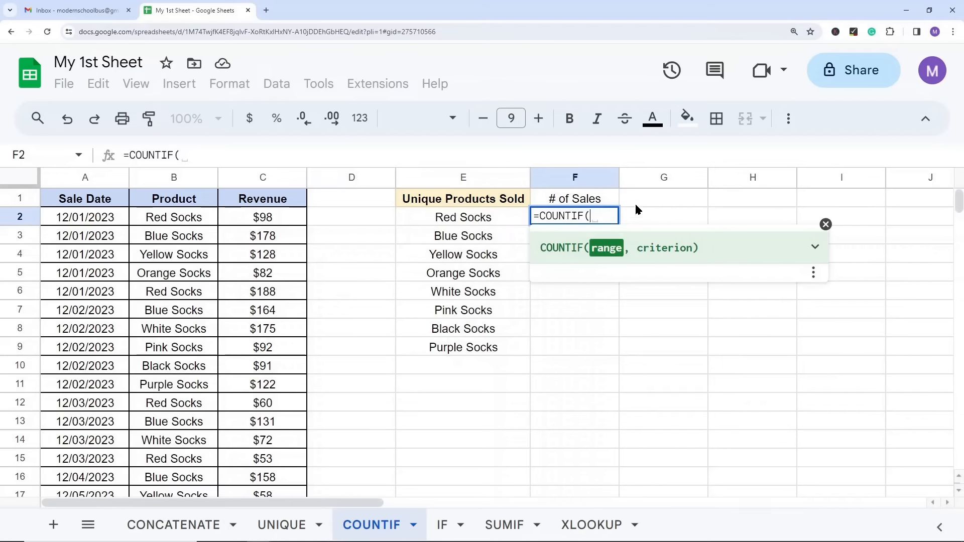
{"action": "left_click", "coordinate": [814, 247]}
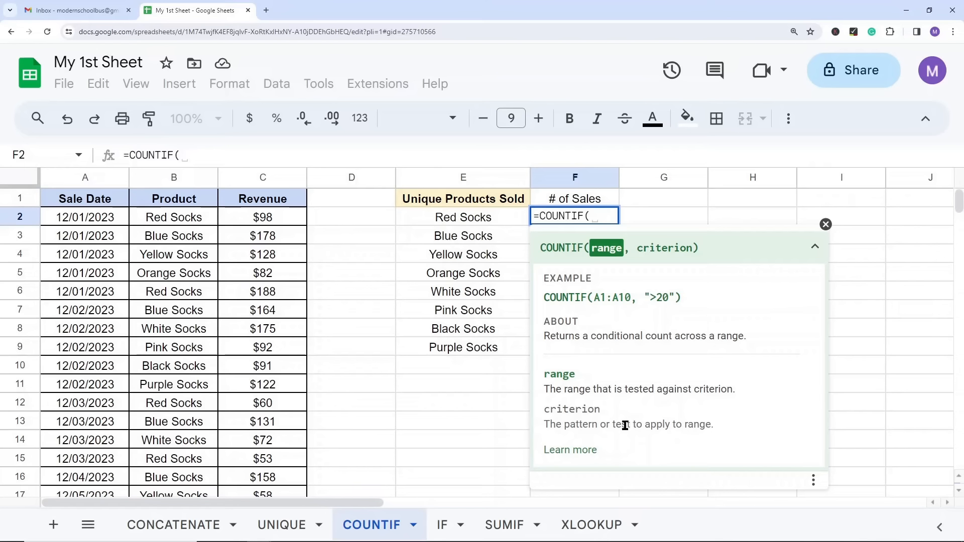
{"action": "left_click", "coordinate": [826, 225]}
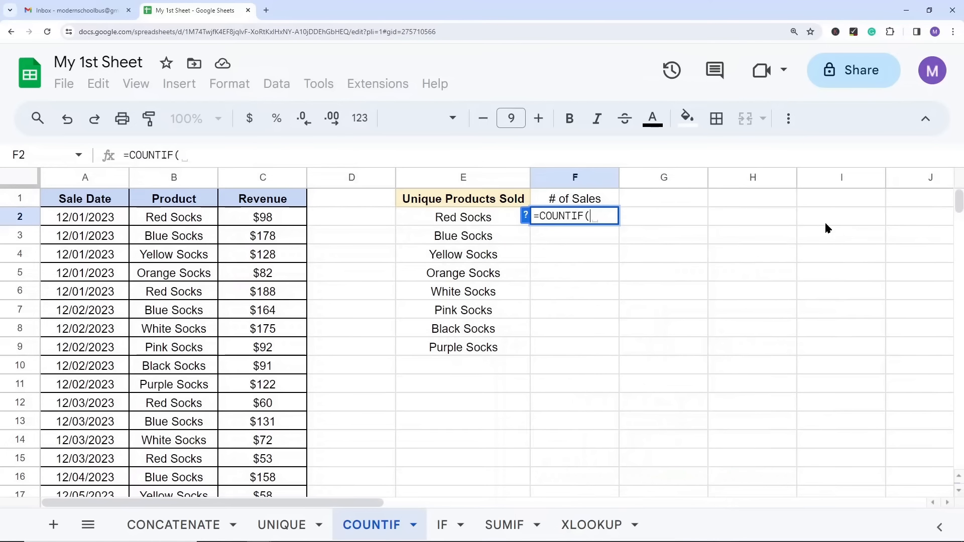
Step: Complete the COUNTIF formula in F2 with the product range B2:B52 and the criterion E2
{"action": "left_click", "coordinate": [176, 220]}
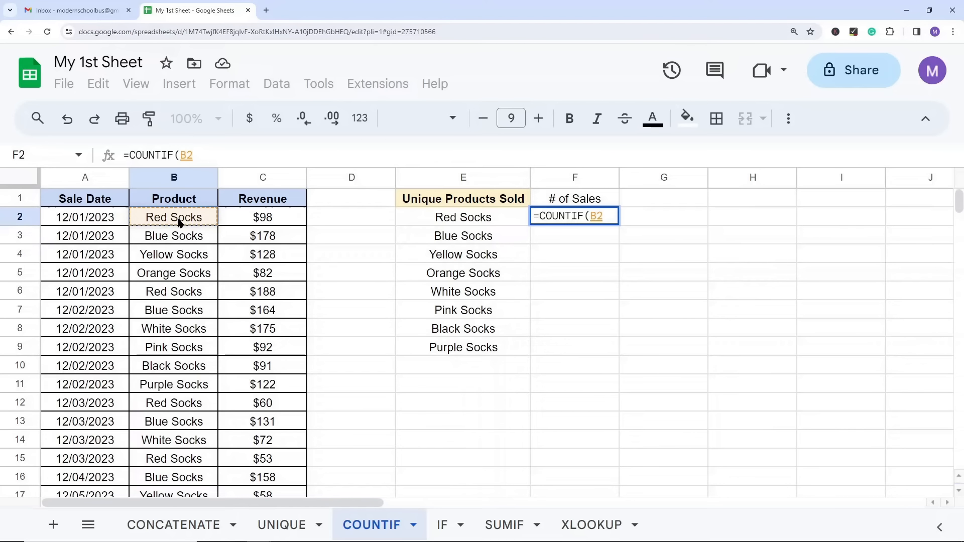
{"action": "key", "text": "ctrl+shift+Down"}
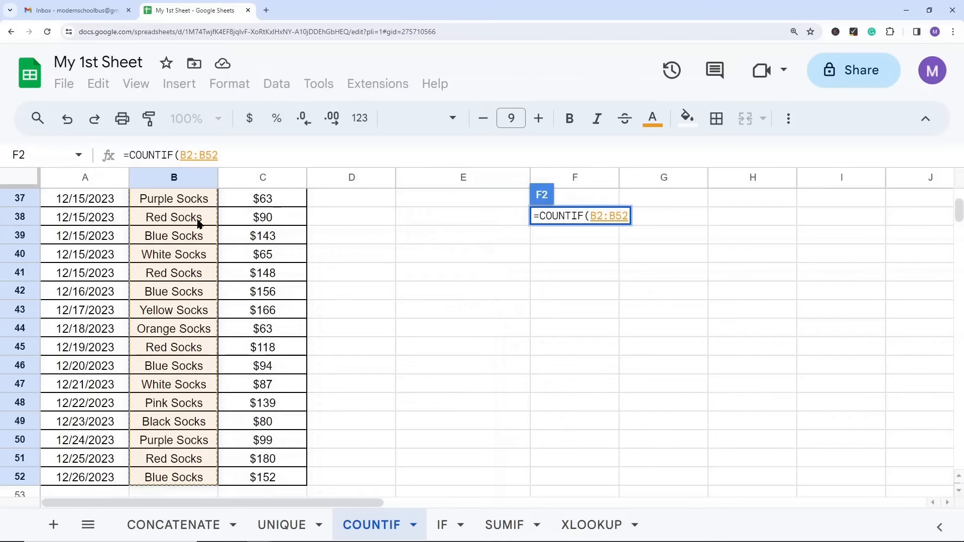
{"action": "scroll", "coordinate": [190, 399], "scroll_direction": "down", "scroll_amount": 1}
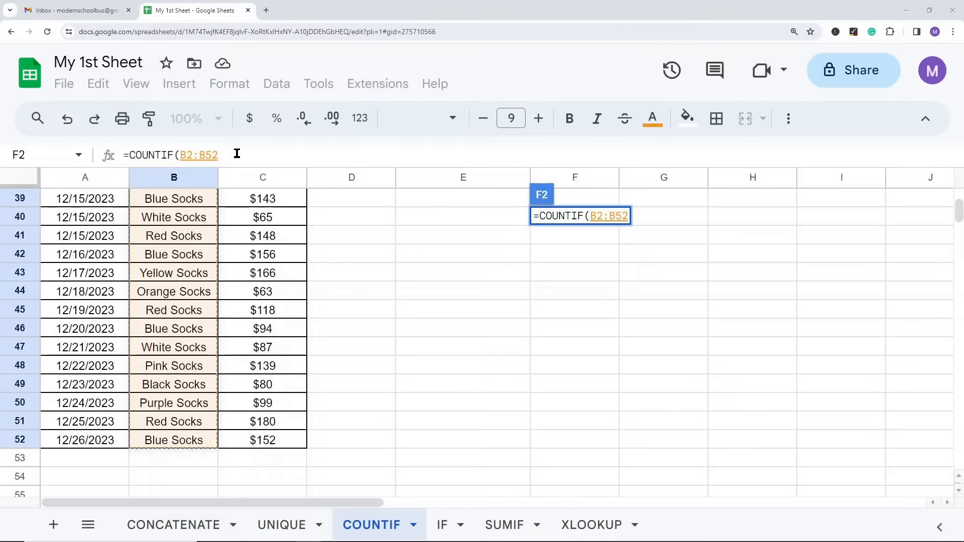
{"action": "type", "text": ","}
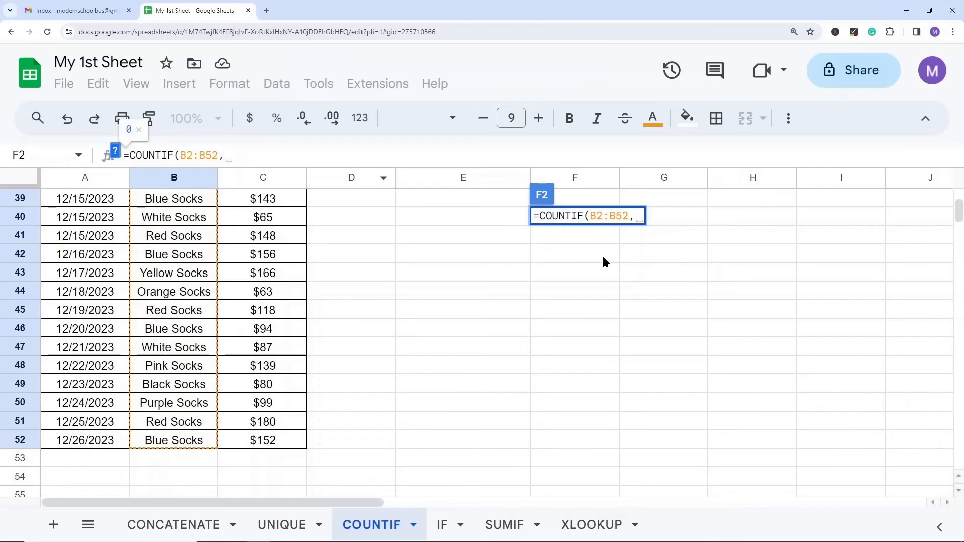
{"action": "left_click_drag", "start_coordinate": [959, 210], "coordinate": [953, 194]}
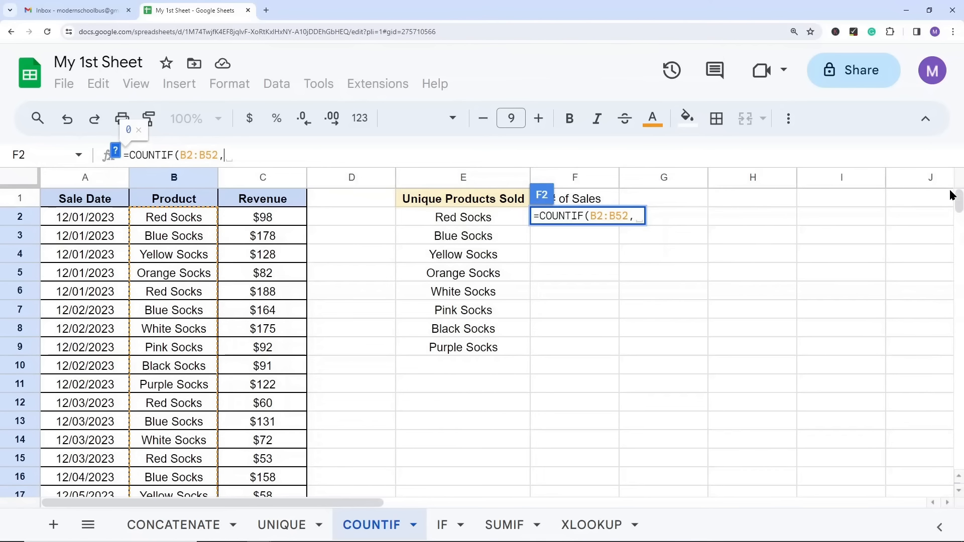
{"action": "left_click", "coordinate": [448, 217]}
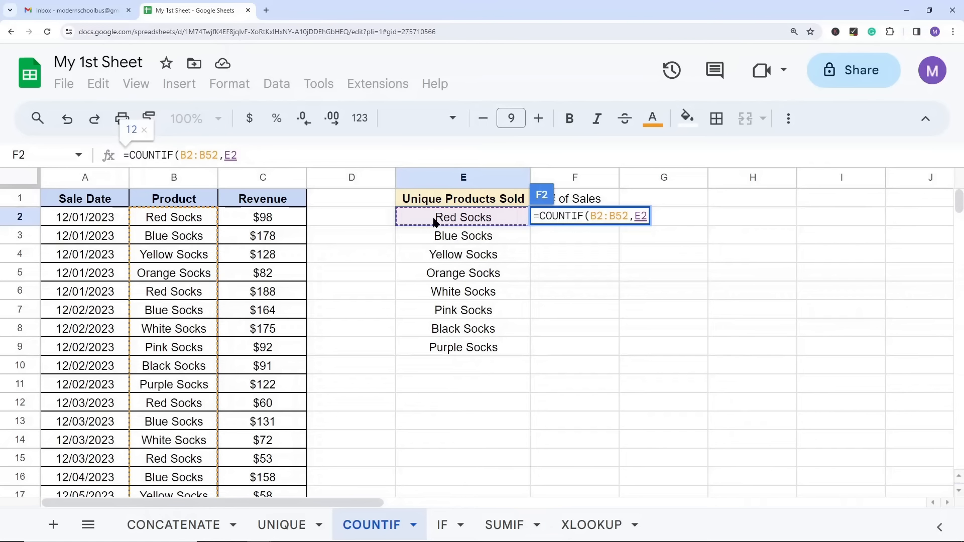
{"action": "type", "text": ")"}
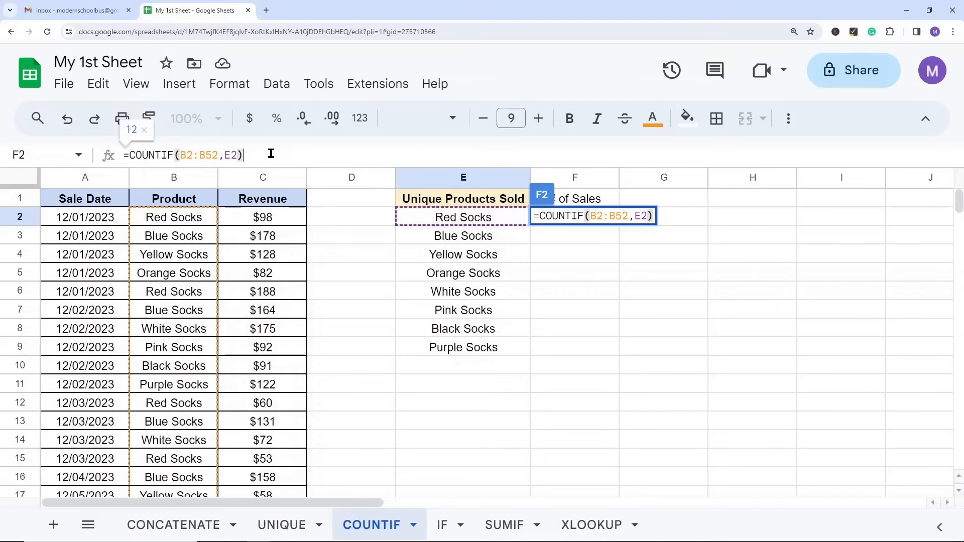
{"action": "key", "text": "Return"}
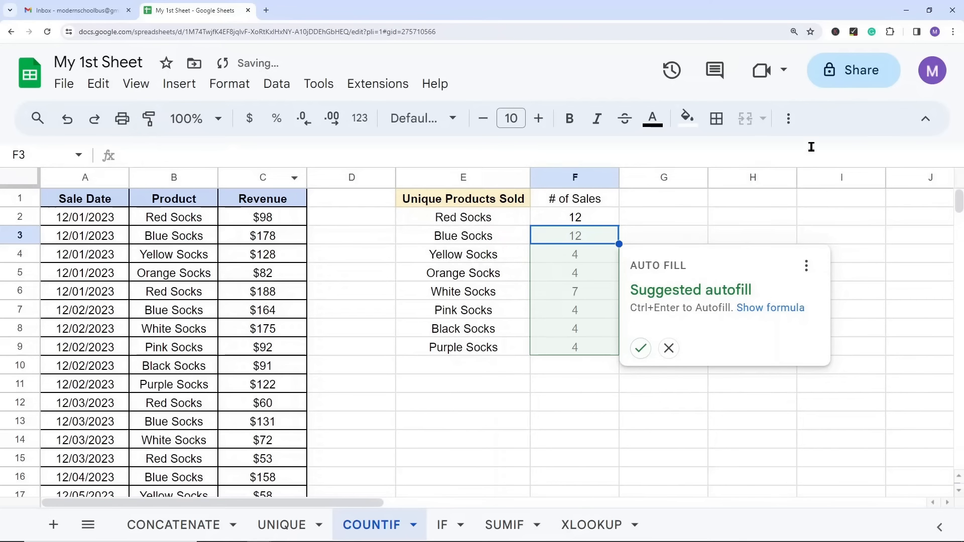
Step: Copy the COUNTIF formula from F2 into F3:F9, and check the formulas in E2 and F2
{"action": "left_click", "coordinate": [574, 218]}
{"action": "key", "text": "ctrl+c"}
{"action": "left_click_drag", "start_coordinate": [571, 240], "coordinate": [597, 352]}
{"action": "key", "text": "ctrl+v"}
{"action": "left_click", "coordinate": [717, 257]}
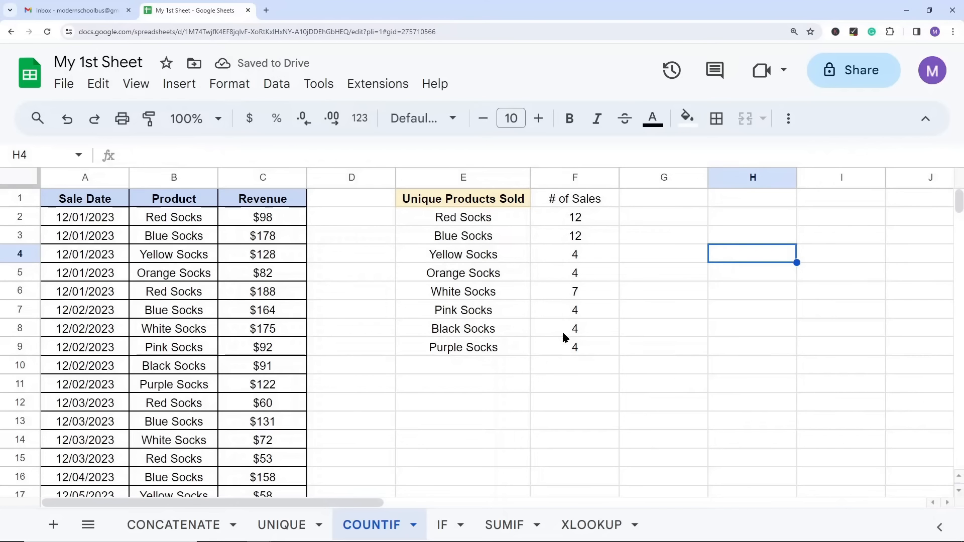
{"action": "left_click", "coordinate": [481, 217]}
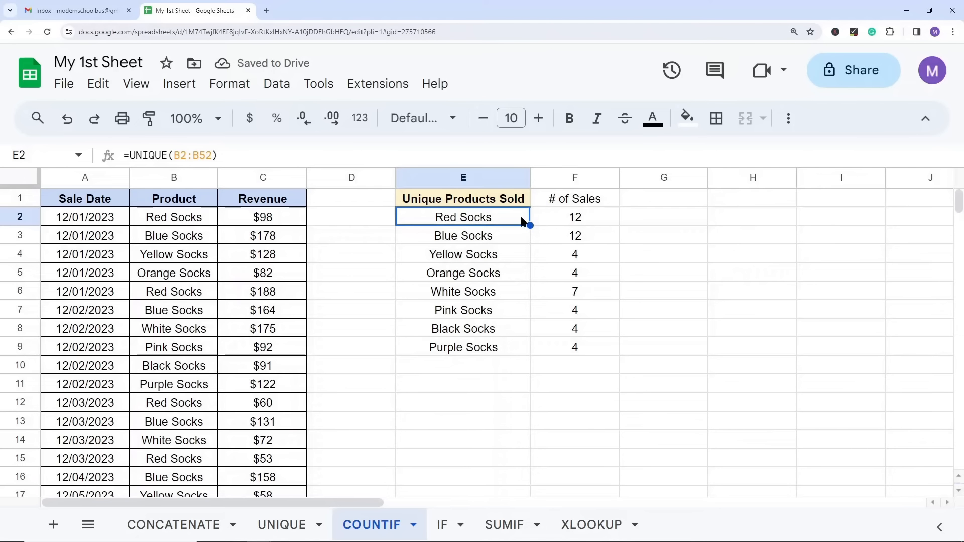
{"action": "left_click", "coordinate": [574, 220]}
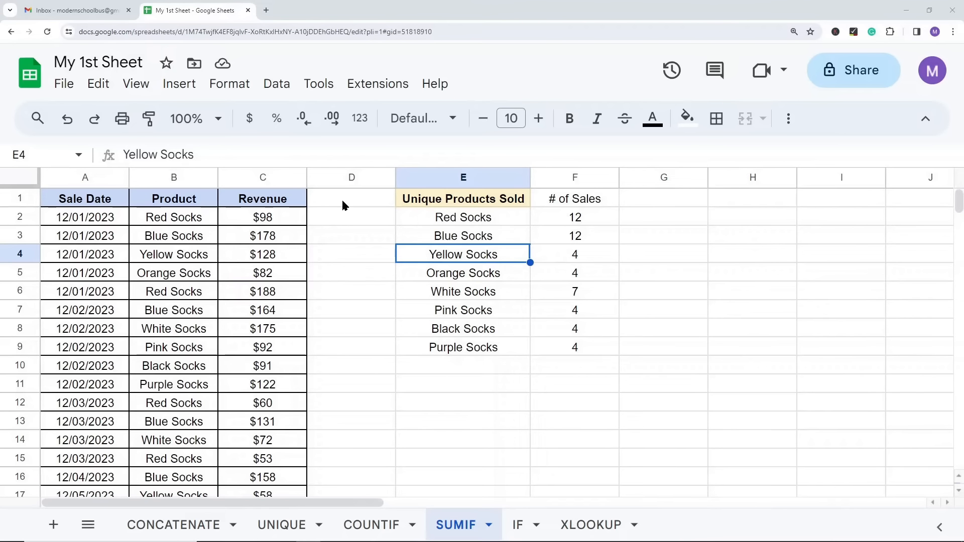
Step: On the SUMIF sheet, review the unique products in E2:E9 and enter the header "Total Revenue" in G1
{"action": "left_click", "coordinate": [474, 223]}
{"action": "left_click", "coordinate": [457, 345], "text": "shift"}
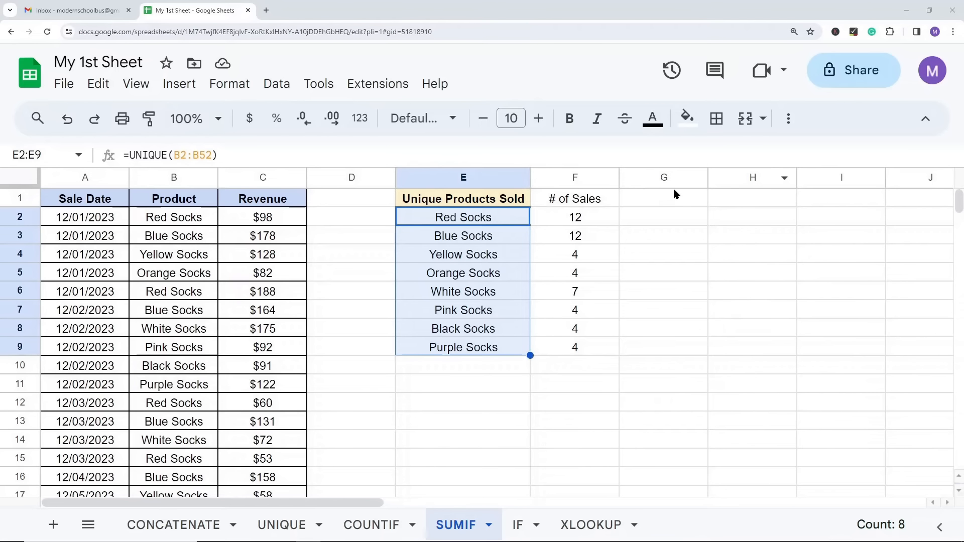
{"action": "left_click", "coordinate": [647, 203]}
{"action": "type", "text": "Total Revenue"}
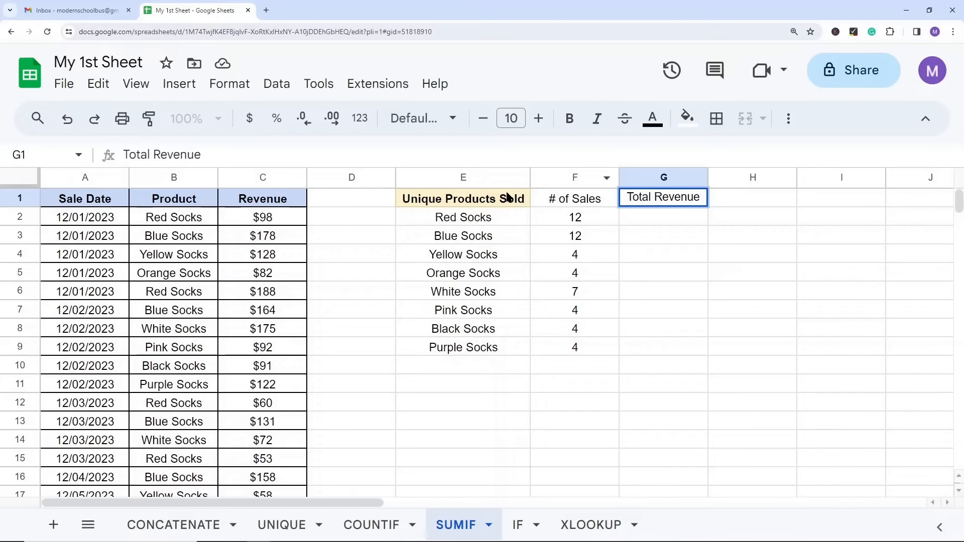
Step: Copy the header formatting of E1 onto the # of Sales and Total Revenue headers in F1:G1
{"action": "left_click", "coordinate": [448, 202]}
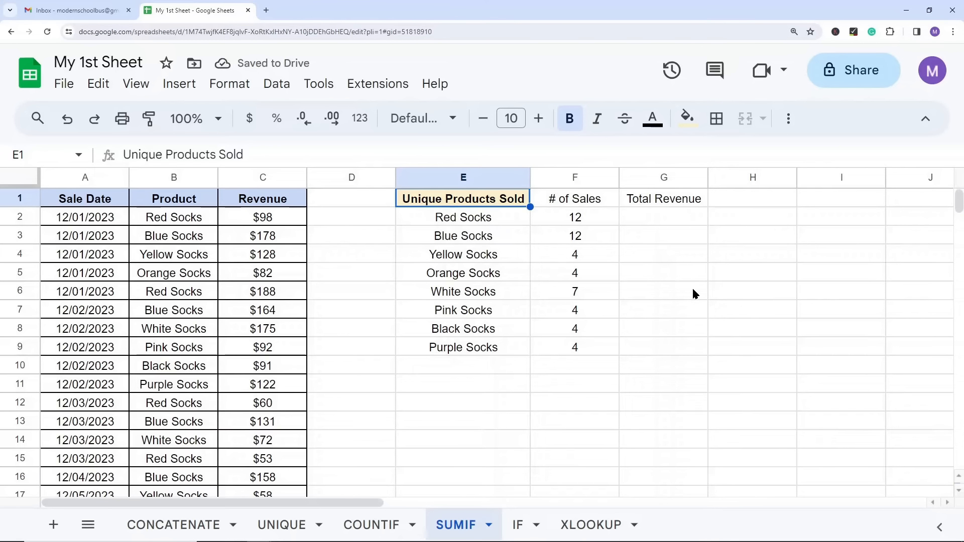
{"action": "left_click", "coordinate": [150, 126]}
{"action": "left_click_drag", "start_coordinate": [562, 199], "coordinate": [653, 202]}
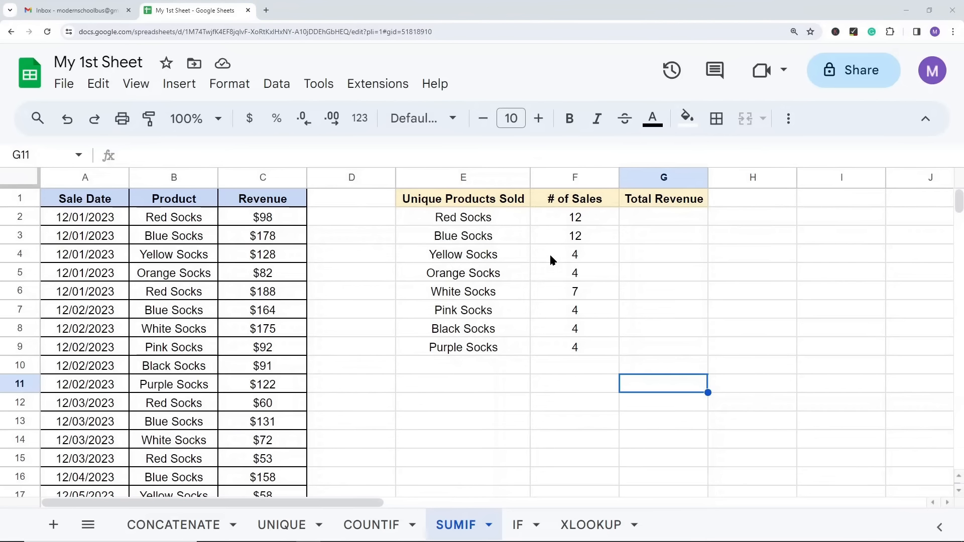
Step: Start a SUMIF formula in G2 under Total Revenue, and read the function's argument help before hiding it
{"action": "left_click", "coordinate": [654, 217]}
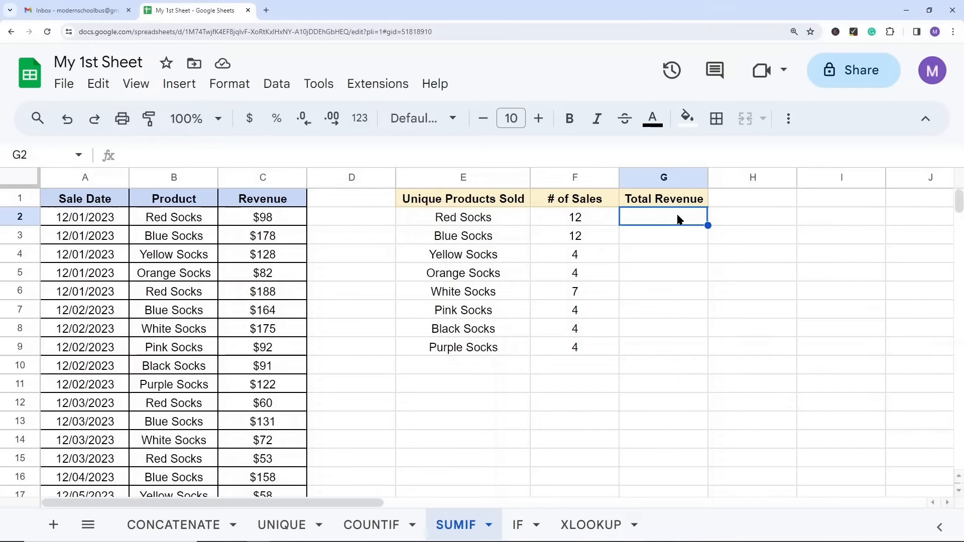
{"action": "type", "text": "=sumif"}
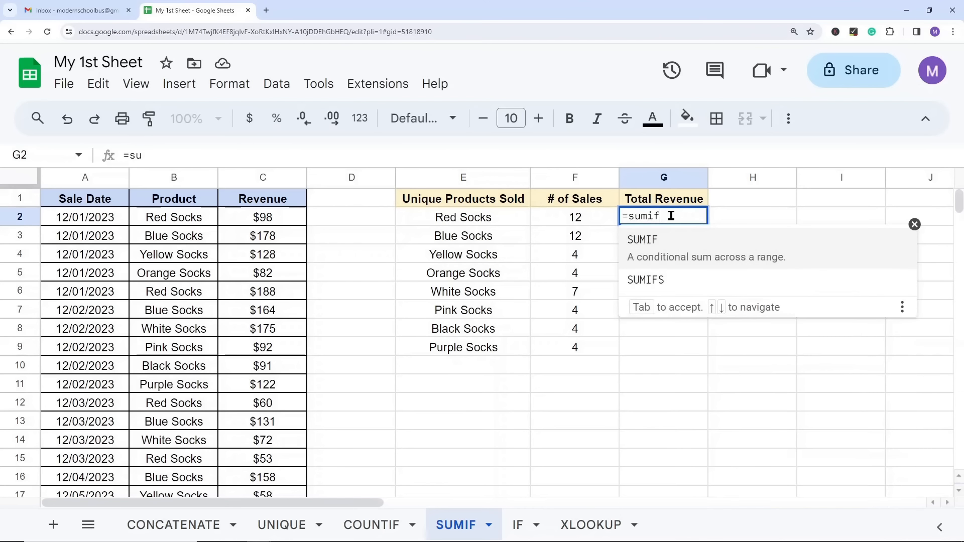
{"action": "key", "text": "Tab"}
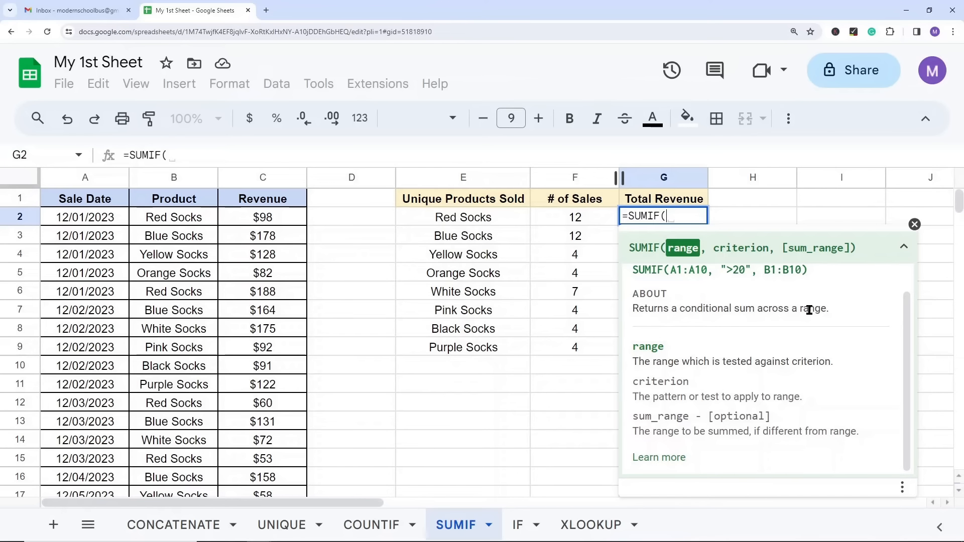
{"action": "scroll", "coordinate": [776, 327], "scroll_direction": "up", "scroll_amount": 1}
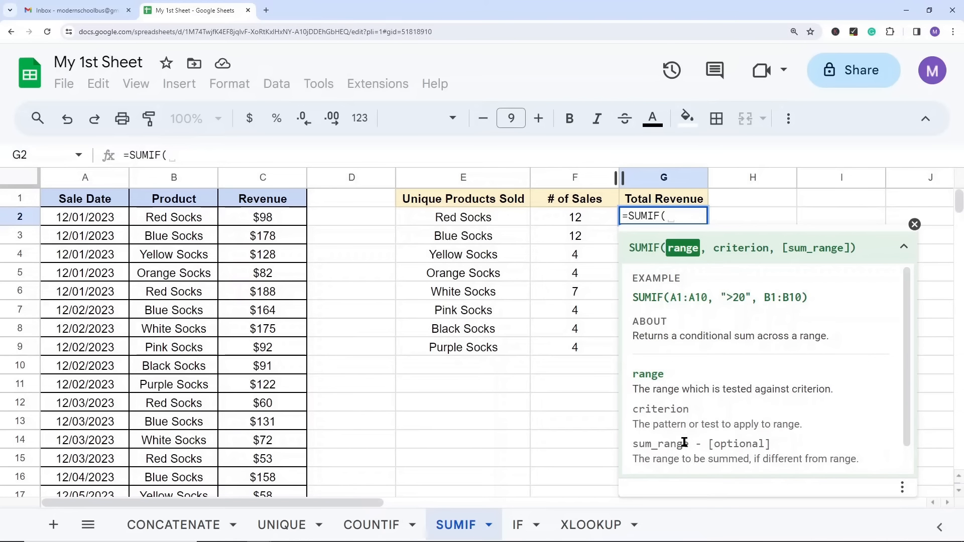
{"action": "scroll", "coordinate": [697, 389], "scroll_direction": "down", "scroll_amount": 1}
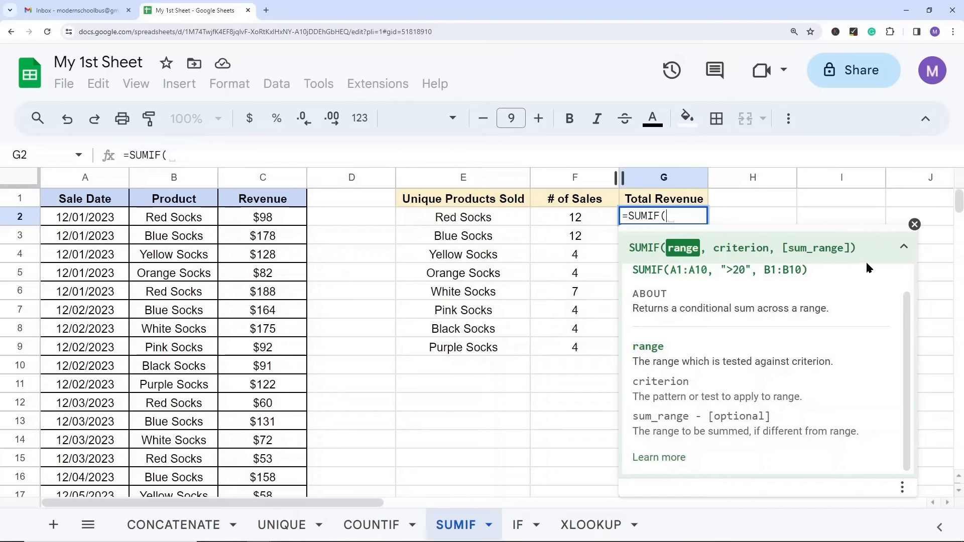
{"action": "left_click", "coordinate": [904, 246]}
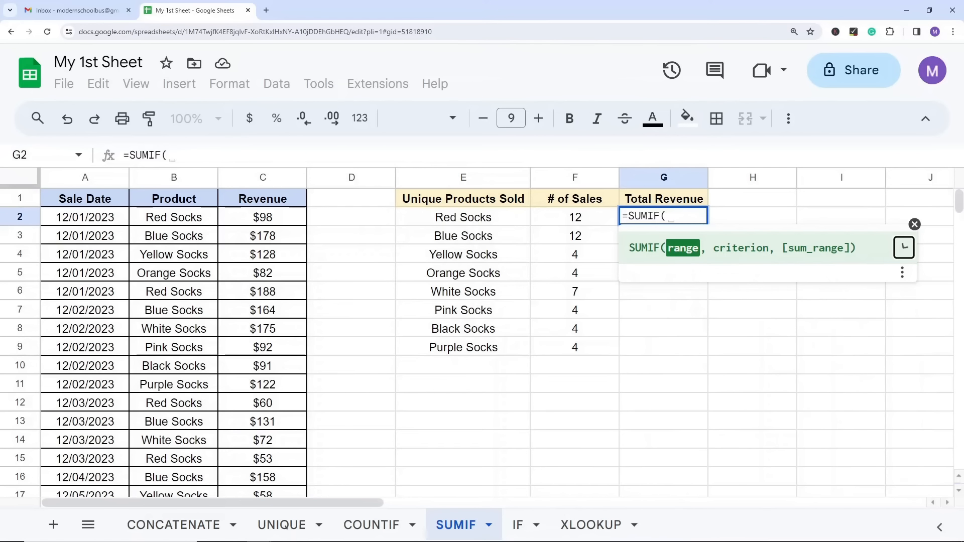
{"action": "left_click", "coordinate": [915, 225]}
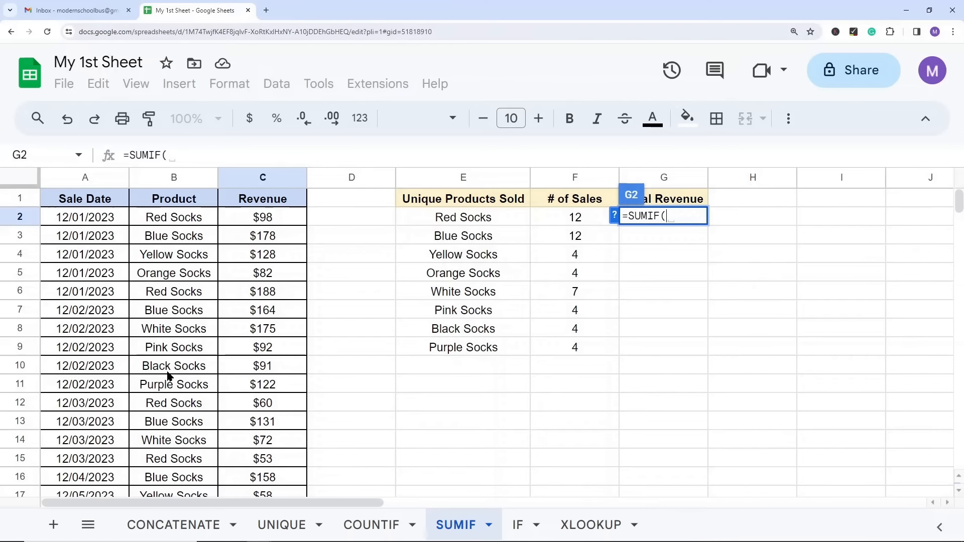
Step: Give the SUMIF formula in G2 the product range B2:B52 and the criterion E2
{"action": "left_click", "coordinate": [178, 220]}
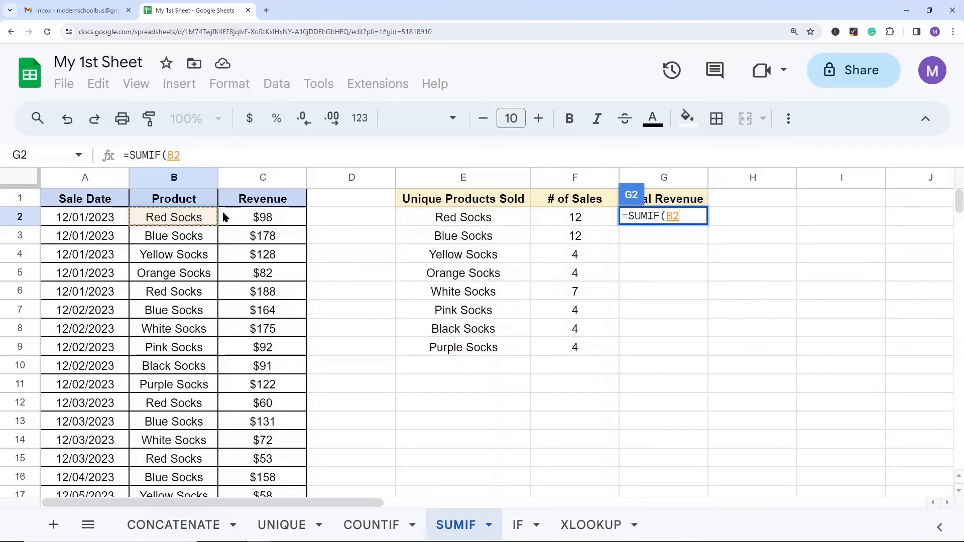
{"action": "key", "text": "ctrl+shift+Down"}
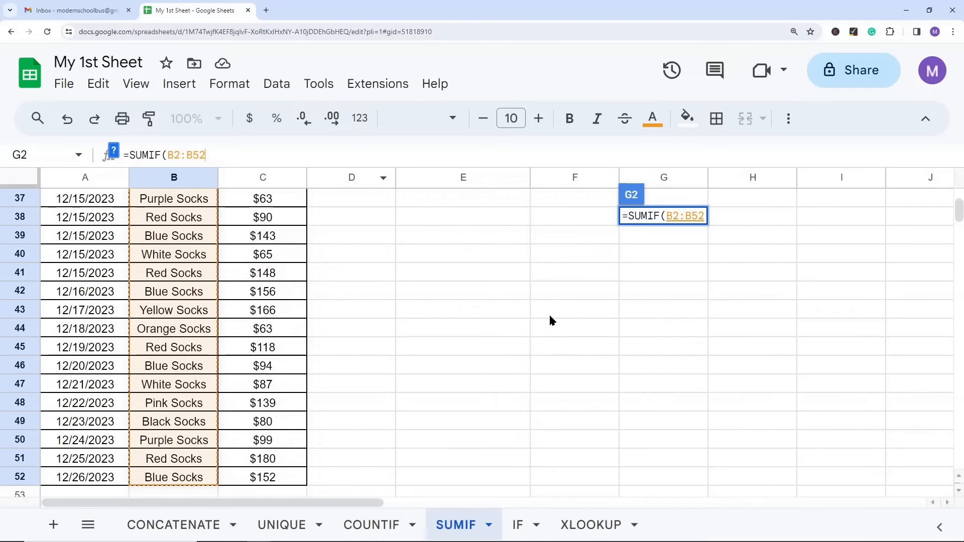
{"action": "type", "text": ","}
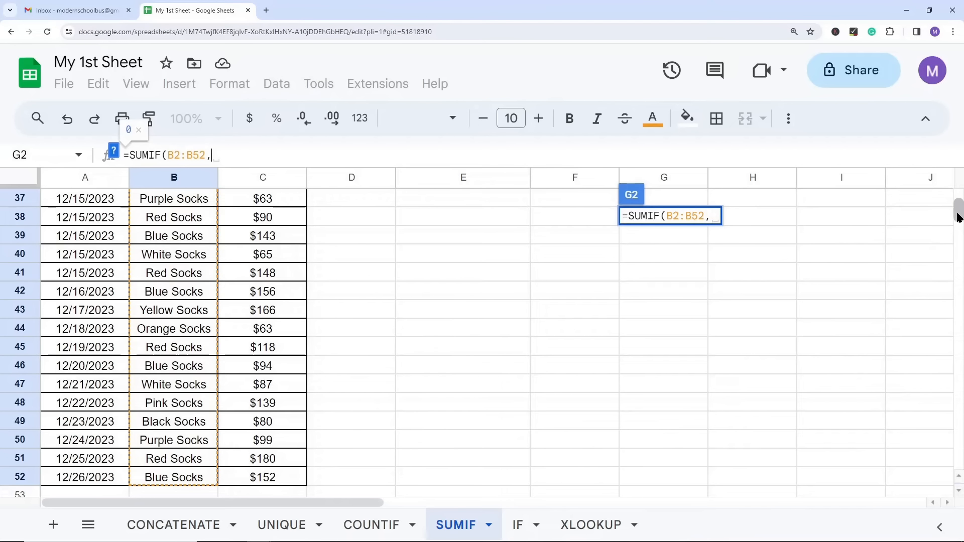
{"action": "left_click_drag", "start_coordinate": [958, 213], "coordinate": [958, 200]}
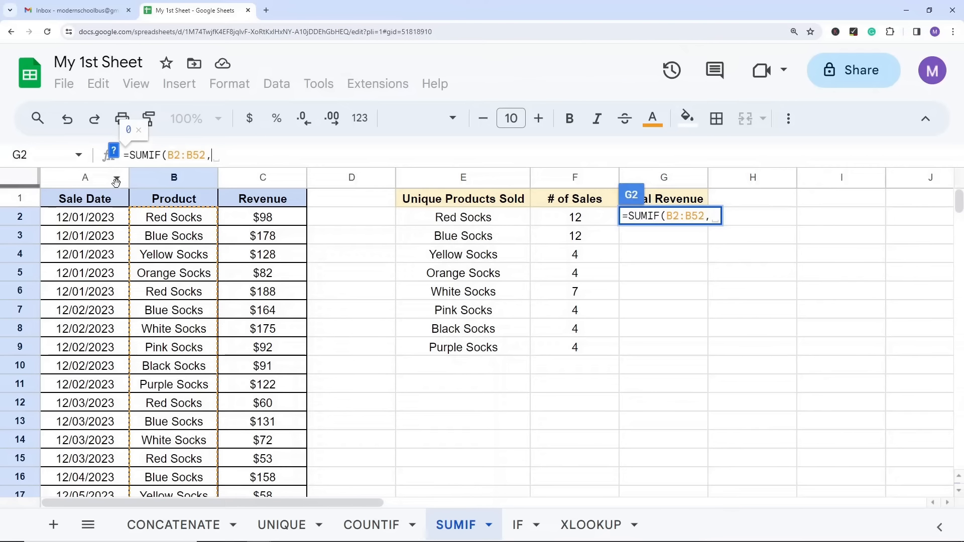
{"action": "left_click", "coordinate": [472, 218]}
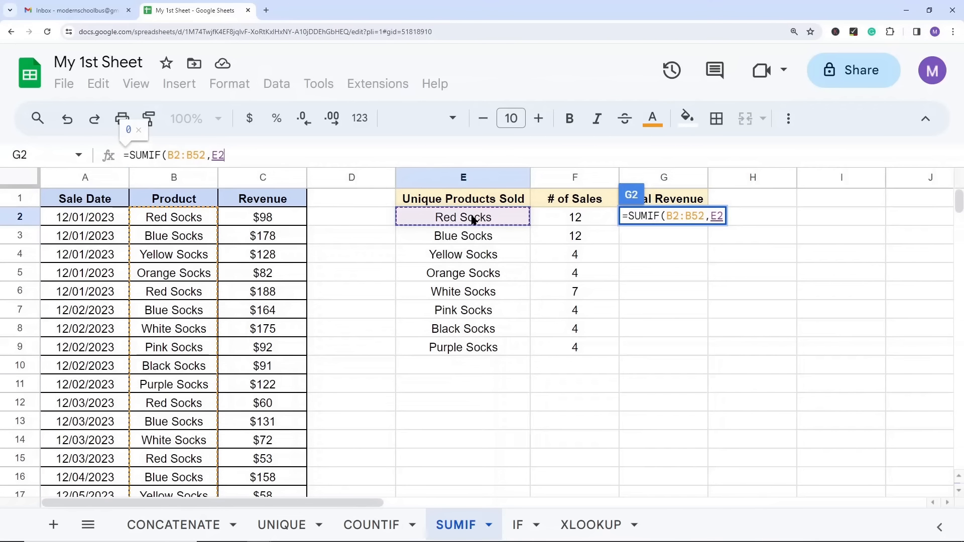
{"action": "type", "text": ","}
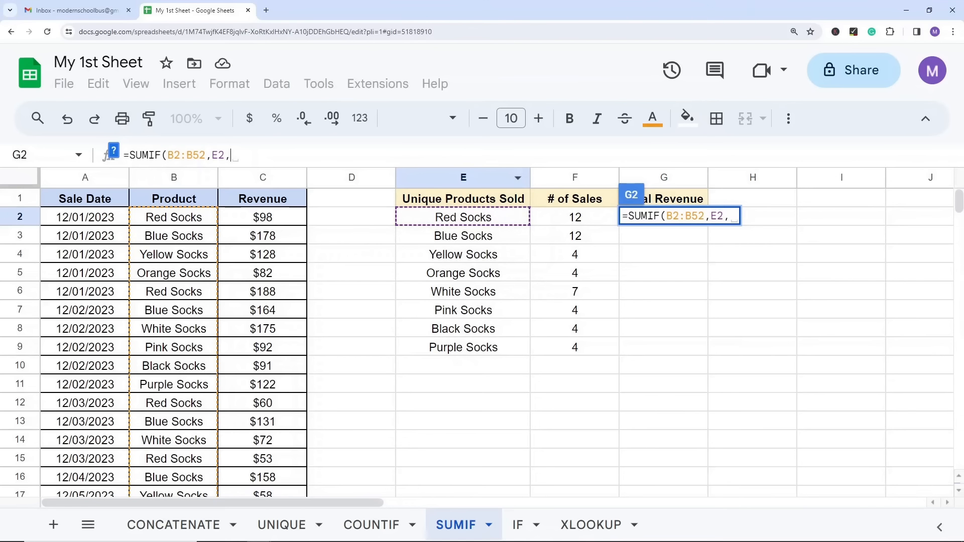
Step: Complete the SUMIF formula in G2 with the revenue sum range C2:C52 and enter it
{"action": "left_click", "coordinate": [263, 219]}
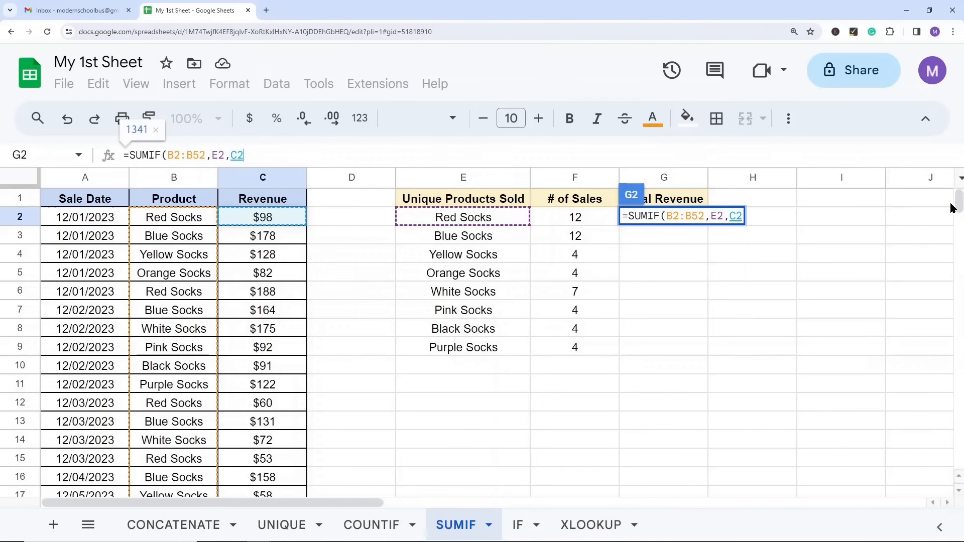
{"action": "mouse_move", "coordinate": [953, 208]}
{"action": "left_mouse_down"}
{"action": "mouse_move", "coordinate": [957, 258]}
{"action": "mouse_move", "coordinate": [956, 213]}
{"action": "left_mouse_up"}
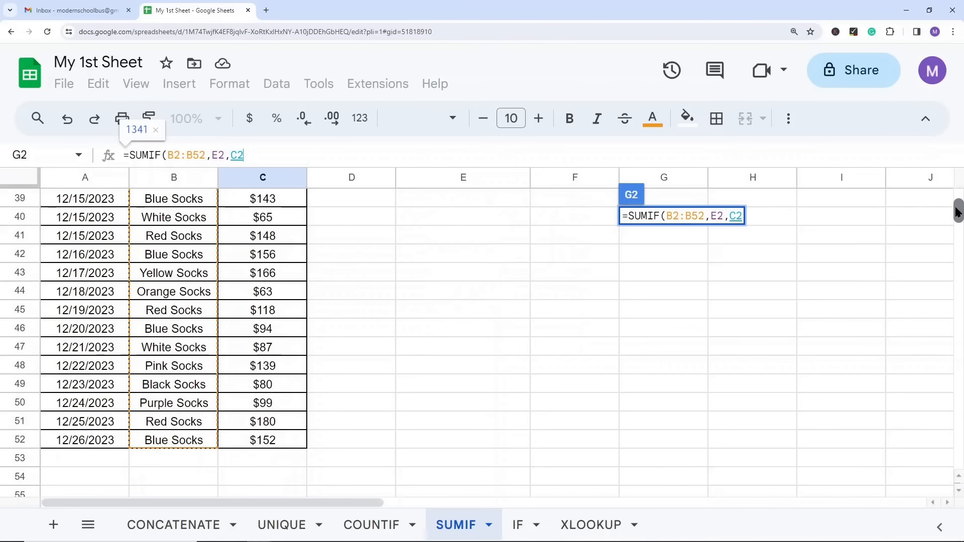
{"action": "left_click", "coordinate": [269, 445], "text": "shift"}
{"action": "left_click_drag", "start_coordinate": [959, 217], "coordinate": [960, 176]}
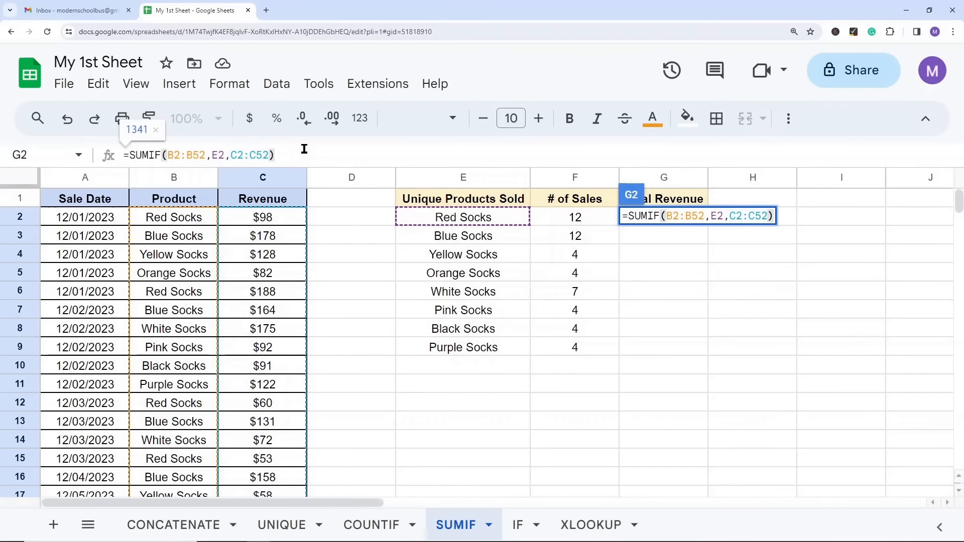
{"action": "key", "text": "Return"}
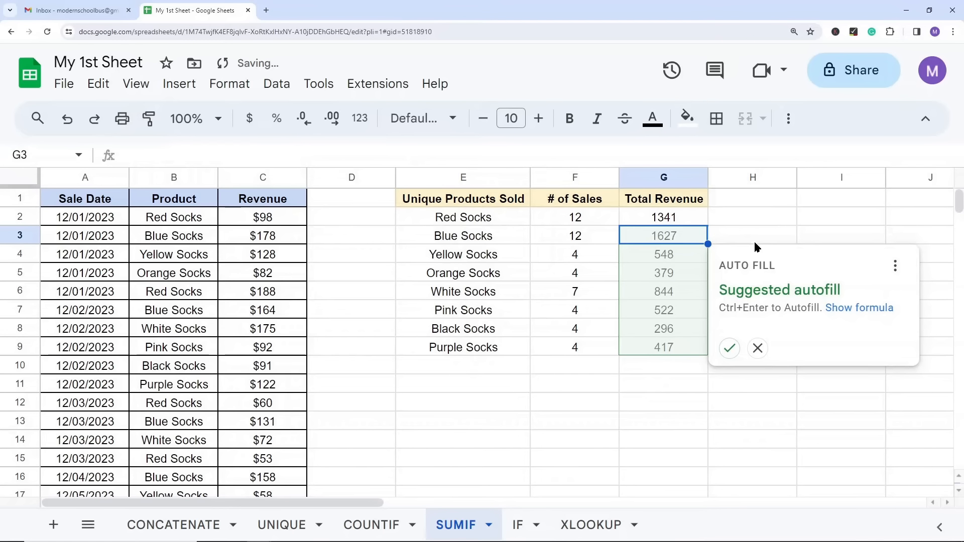
Step: Copy the SUMIF formula from G2 into G3:G9, and check the formula in G2
{"action": "left_click", "coordinate": [639, 219]}
{"action": "key", "text": "ctrl+c"}
{"action": "left_click_drag", "start_coordinate": [638, 236], "coordinate": [637, 346]}
{"action": "key", "text": "ctrl+v"}
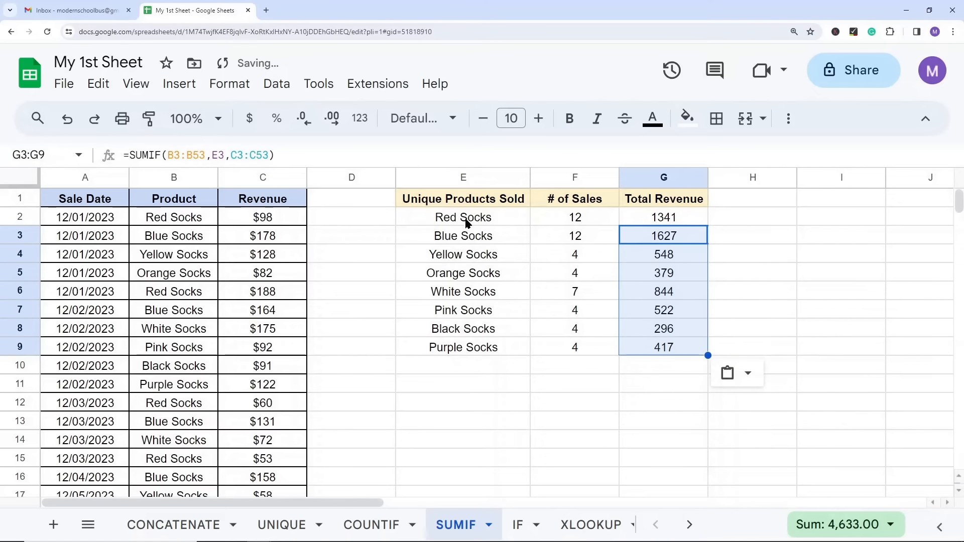
{"action": "left_click", "coordinate": [657, 221]}
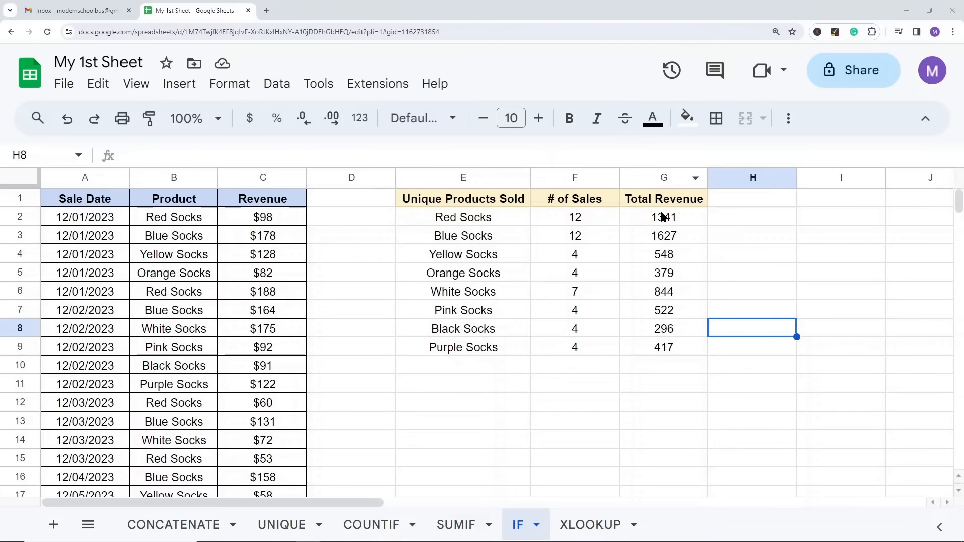
Step: On the IF sheet, review the revenue totals in G2:G9 and enter the header "Greater than 1000?" in H1
{"action": "left_click_drag", "start_coordinate": [656, 224], "coordinate": [665, 346]}
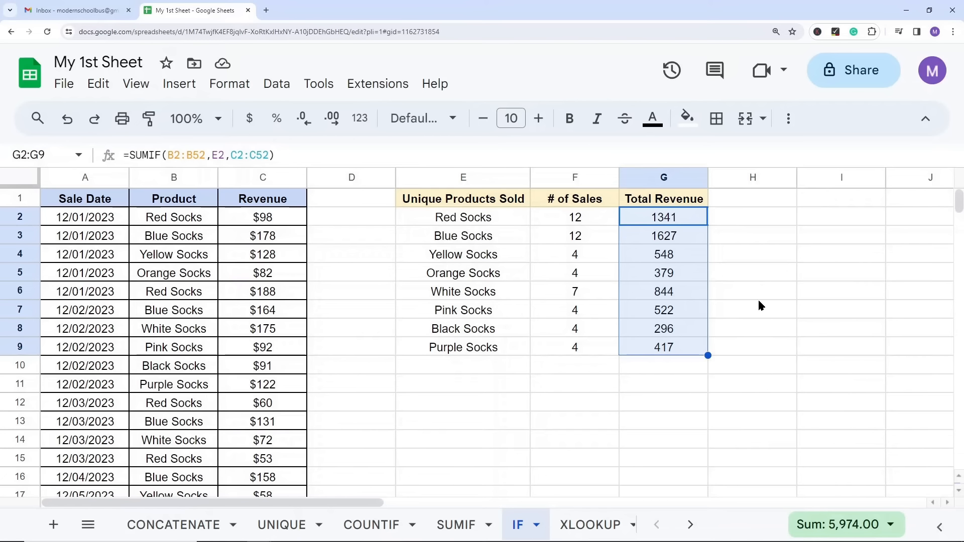
{"action": "double_click", "coordinate": [720, 200]}
{"action": "type", "text": "Greater than 1000?"}
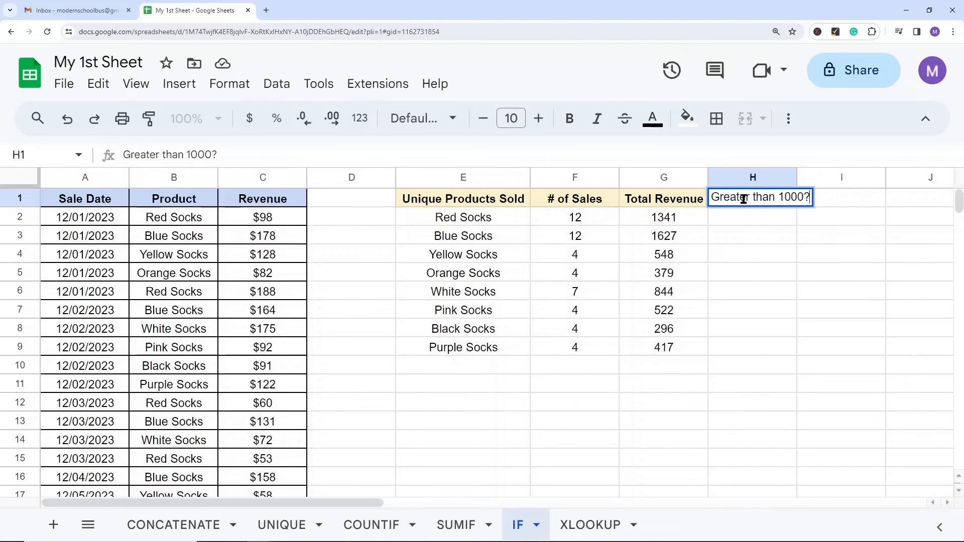
Step: Copy the Total Revenue header's formatting onto H1 and widen column H to fit the header text
{"action": "left_click", "coordinate": [689, 200]}
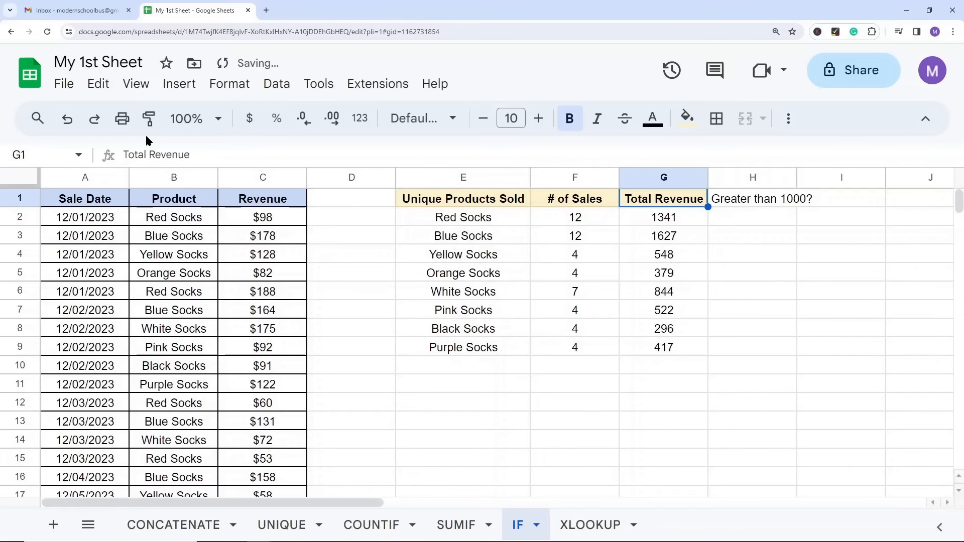
{"action": "left_click", "coordinate": [149, 120]}
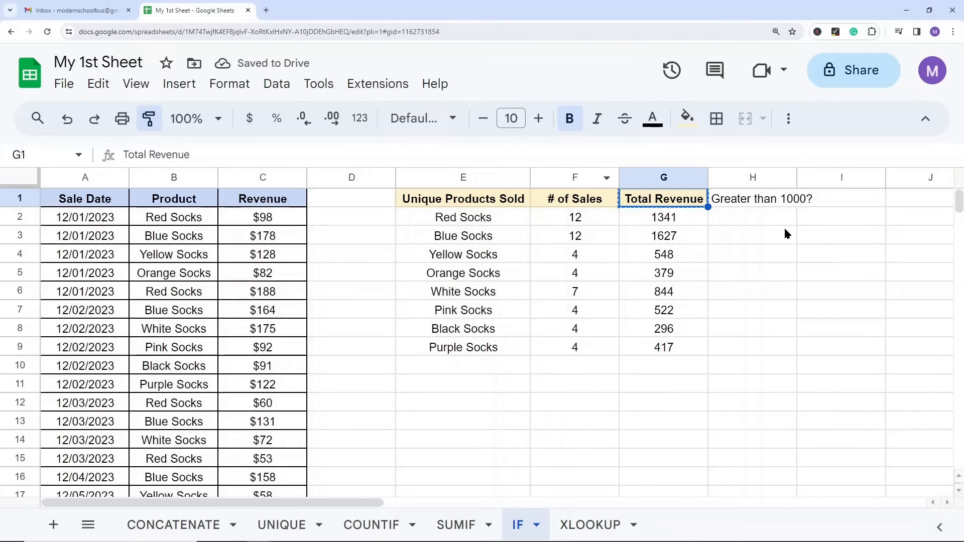
{"action": "left_click", "coordinate": [748, 204]}
{"action": "left_click", "coordinate": [790, 290]}
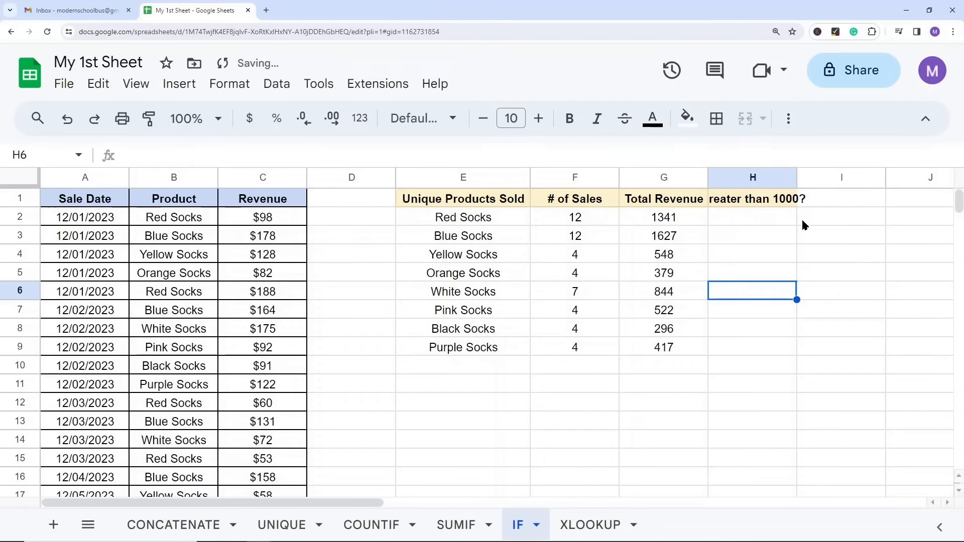
{"action": "left_click_drag", "start_coordinate": [797, 177], "coordinate": [826, 177]}
{"action": "key", "text": "Up"}
{"action": "key", "text": "Up"}
{"action": "left_click", "coordinate": [767, 311]}
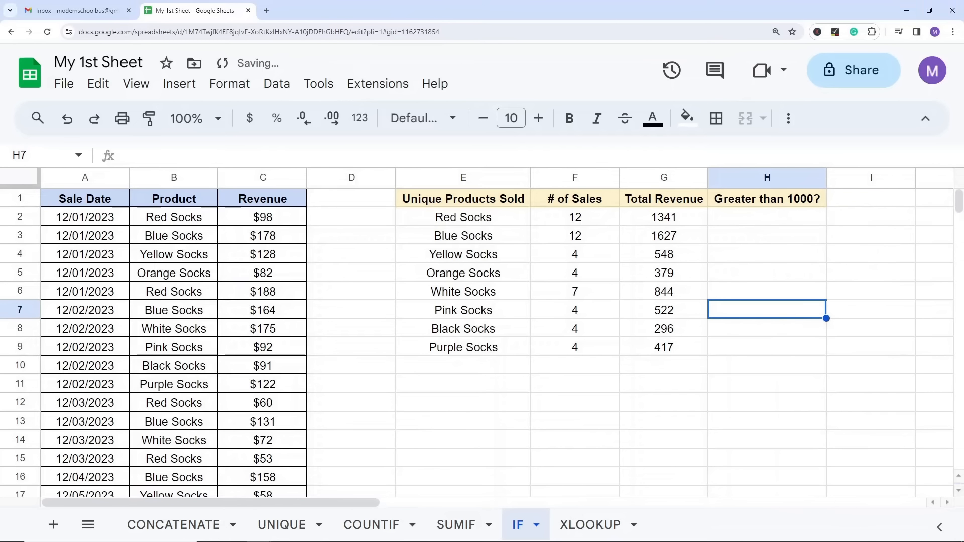
Step: Start an IF formula in H2 under "Greater than 1000?", and read the function's argument help before hiding it
{"action": "left_click", "coordinate": [751, 220]}
{"action": "type", "text": "=if"}
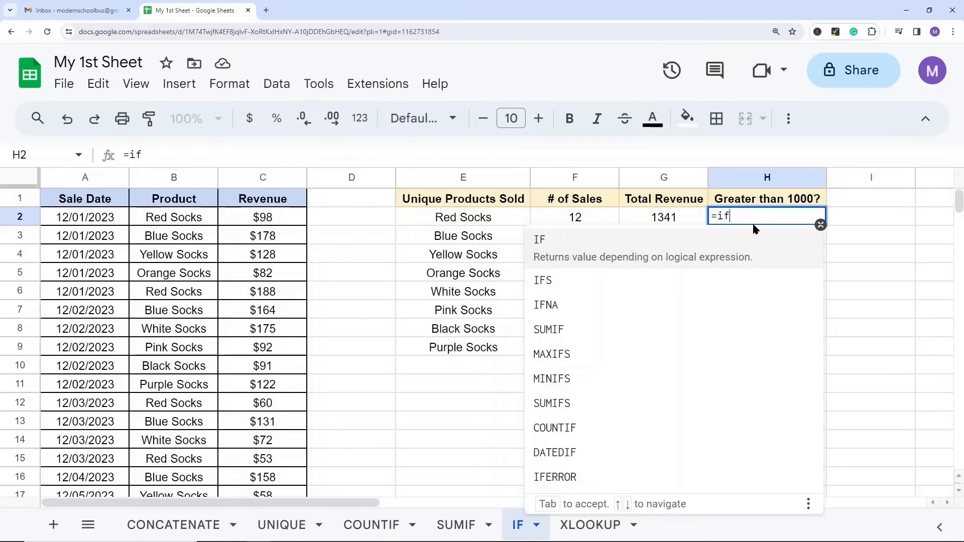
{"action": "left_click", "coordinate": [751, 266]}
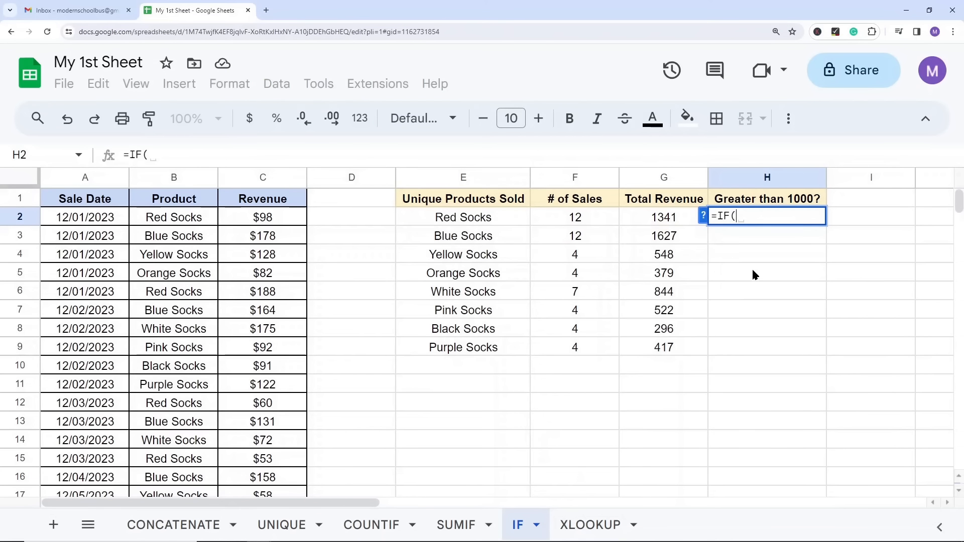
{"action": "left_click", "coordinate": [704, 219]}
{"action": "left_click", "coordinate": [809, 249]}
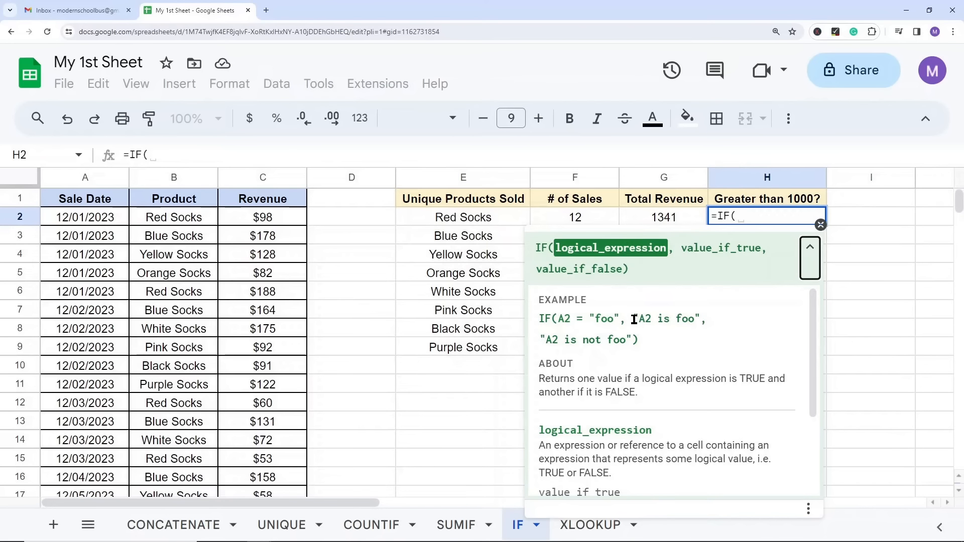
{"action": "scroll", "coordinate": [634, 319], "scroll_direction": "down", "scroll_amount": 1}
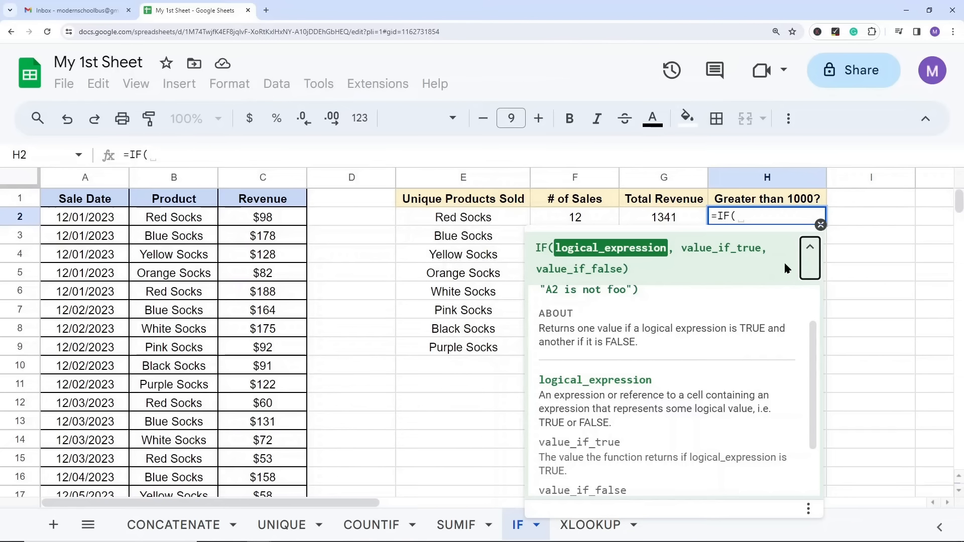
{"action": "left_click", "coordinate": [821, 225]}
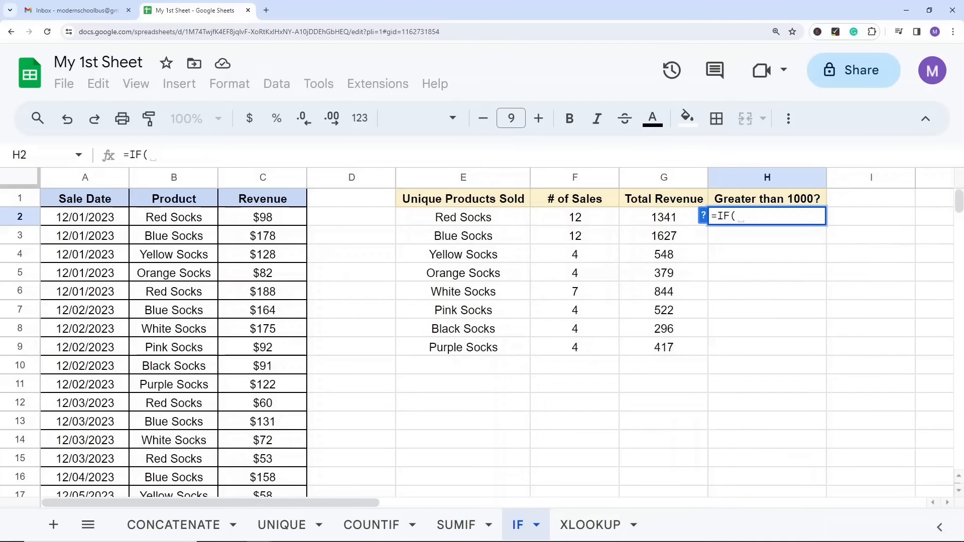
Step: Complete the H2 formula as =IF(G2>1000,"YES","NO") and enter it
{"action": "left_click", "coordinate": [670, 215]}
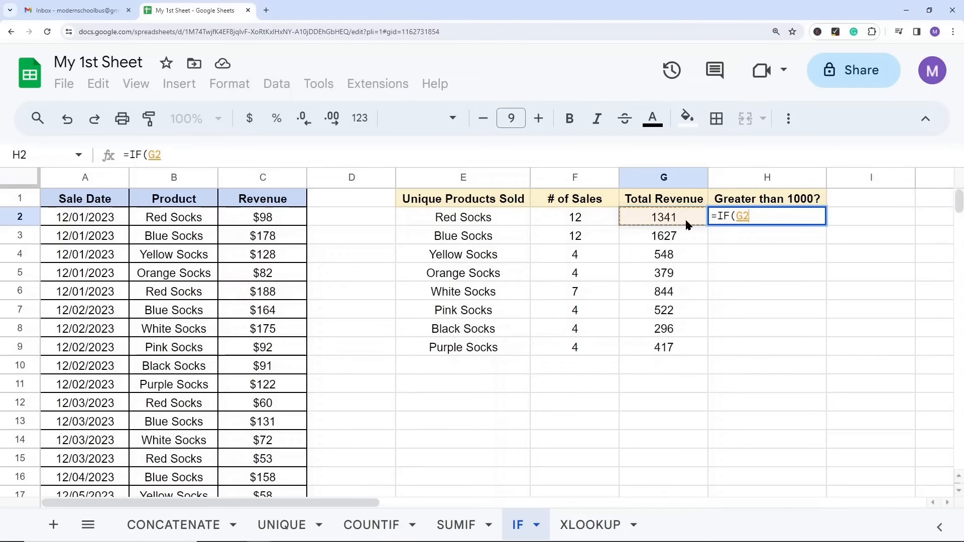
{"action": "type", "text": ">"}
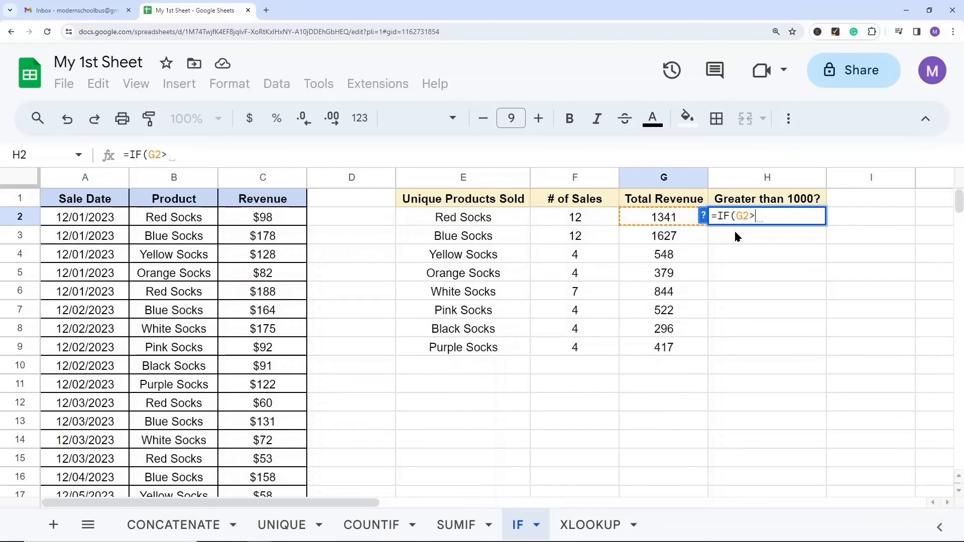
{"action": "type", "text": "1000"}
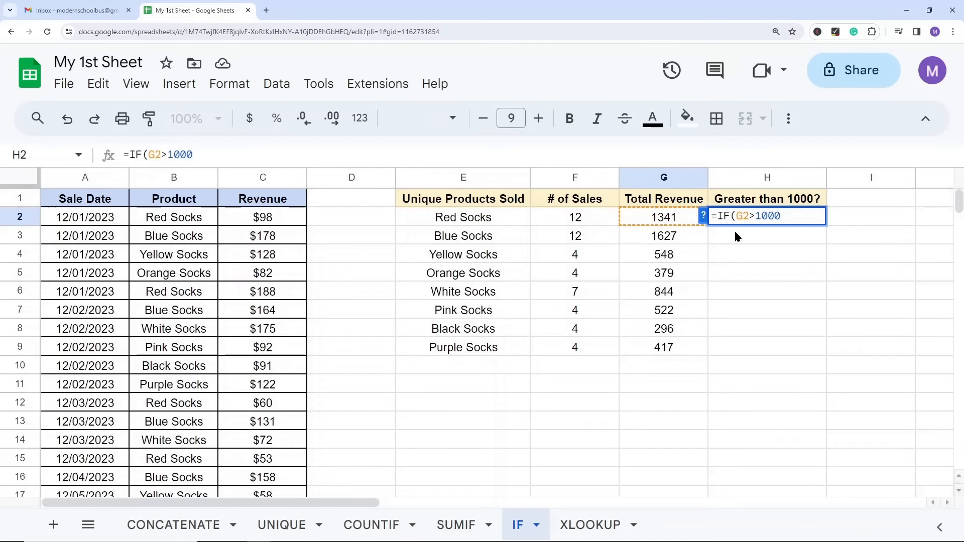
{"action": "type", "text": ",\"YES"}
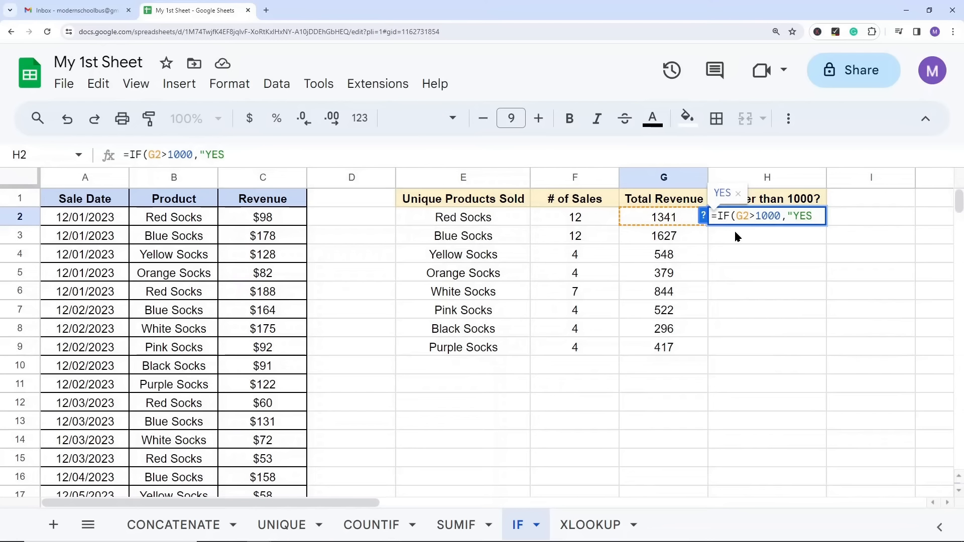
{"action": "type", "text": "\",\"NO\")"}
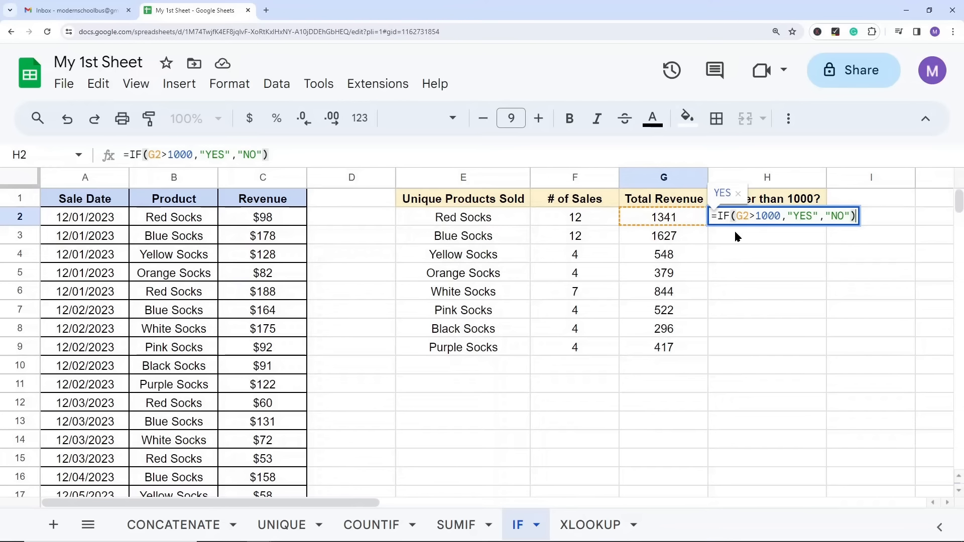
{"action": "key", "text": "Return"}
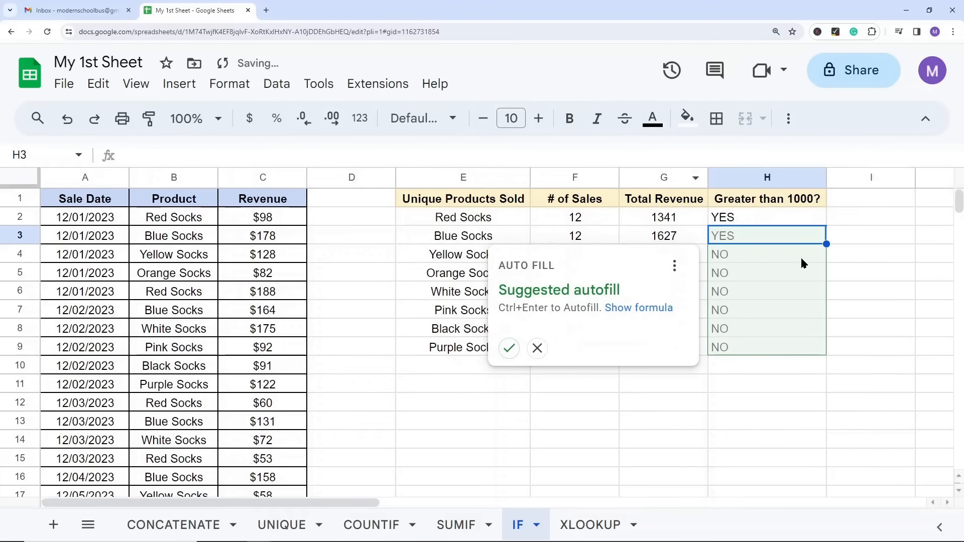
Step: Copy the IF formula from H2 into H3:H9
{"action": "left_click", "coordinate": [742, 215]}
{"action": "key", "text": "ctrl+c"}
{"action": "left_click_drag", "start_coordinate": [724, 234], "coordinate": [728, 346]}
{"action": "key", "text": "ctrl+v"}
{"action": "left_click", "coordinate": [877, 256]}
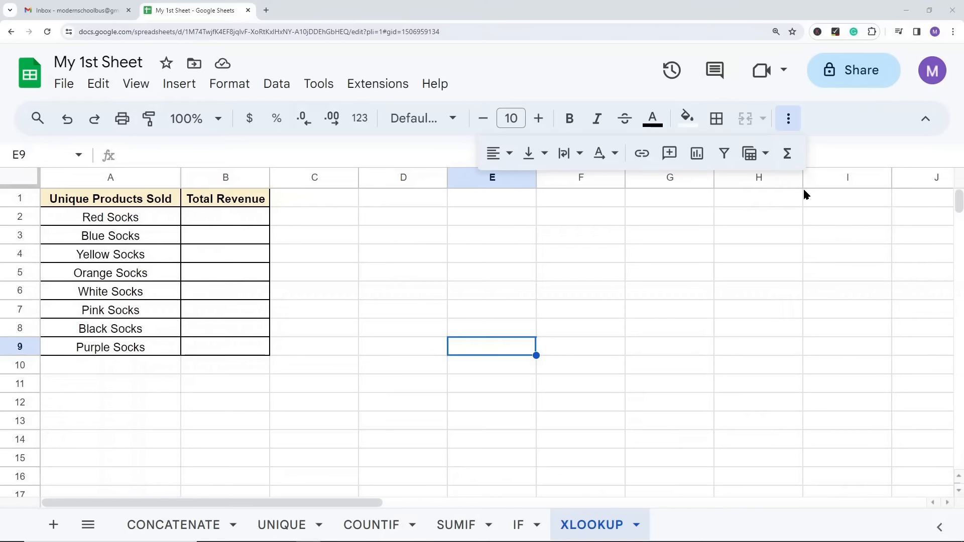
Step: On the XLOOKUP sheet, examine the product list and the Total Revenue column to fill, with the IF sheet as the data source
{"action": "left_click", "coordinate": [792, 119]}
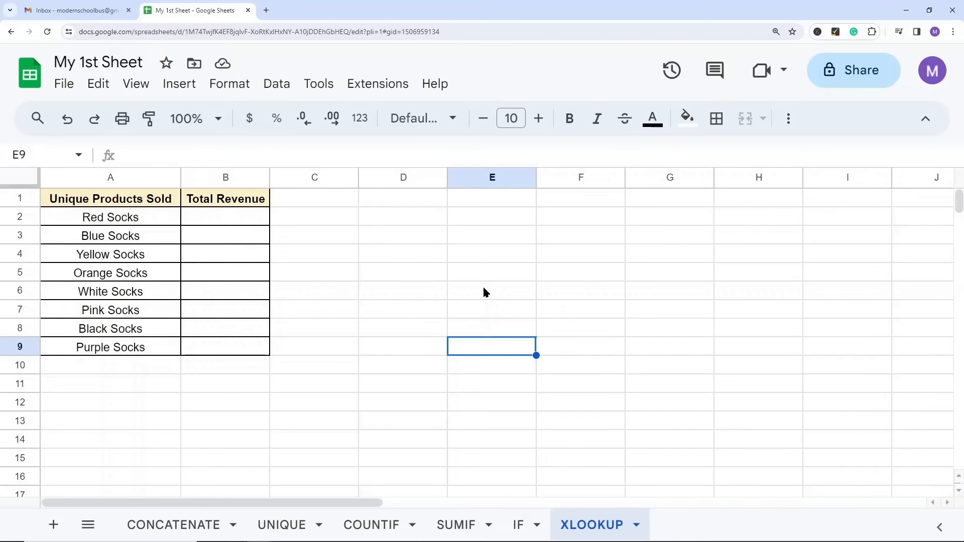
{"action": "key", "text": "Up"}
{"action": "key", "text": "Up"}
{"action": "key", "text": "Up"}
{"action": "key", "text": "Up"}
{"action": "key", "text": "Up"}
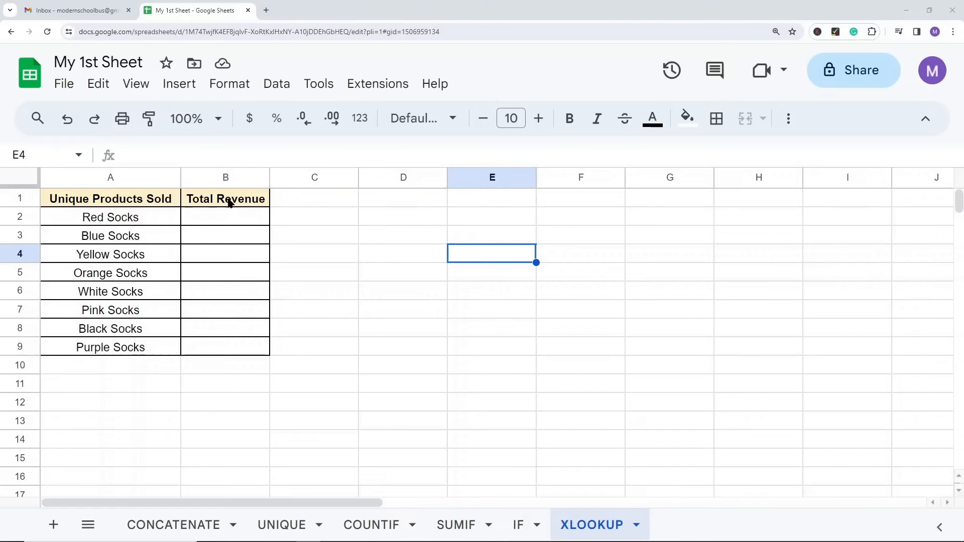
{"action": "left_click", "coordinate": [223, 222]}
{"action": "left_click_drag", "start_coordinate": [223, 222], "coordinate": [225, 309]}
{"action": "left_click", "coordinate": [663, 328]}
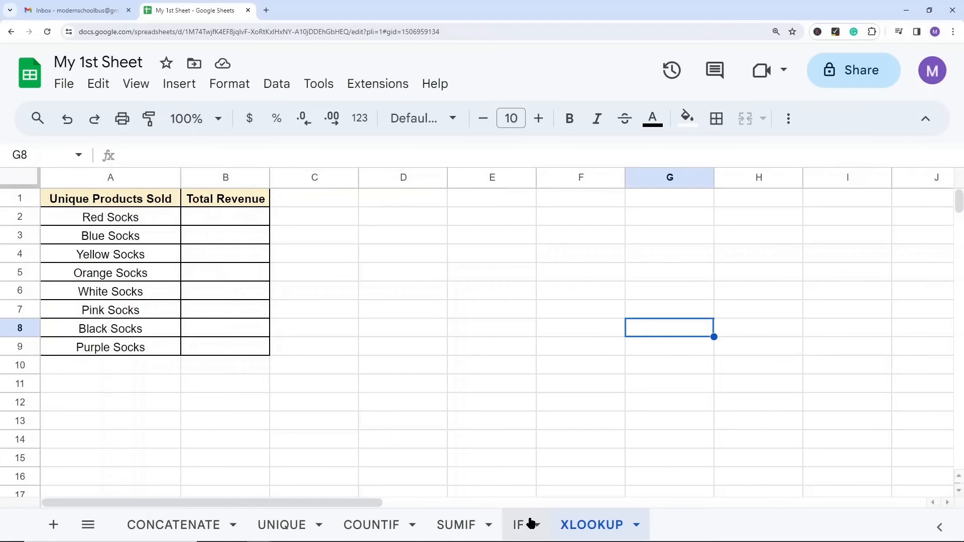
{"action": "left_click", "coordinate": [522, 524]}
{"action": "left_click", "coordinate": [582, 523]}
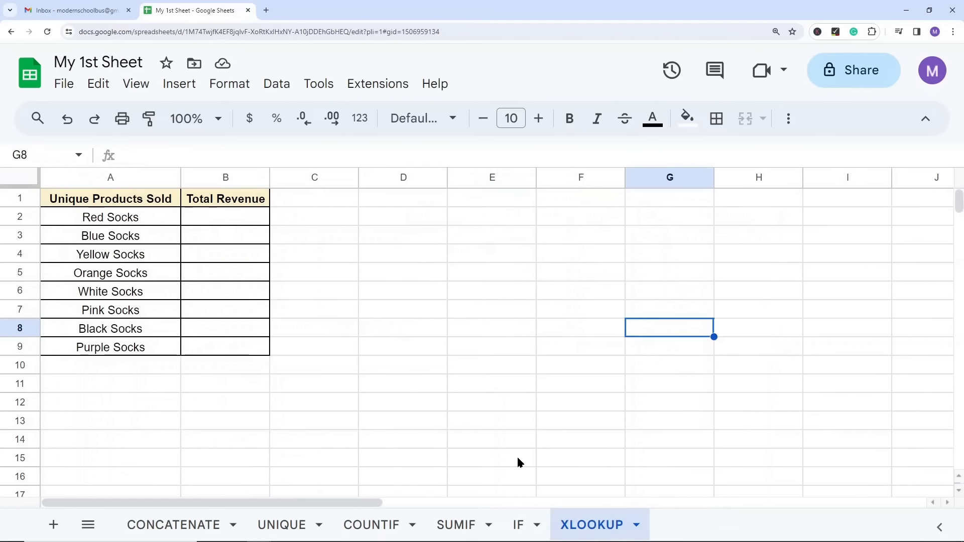
{"action": "left_click", "coordinate": [145, 220]}
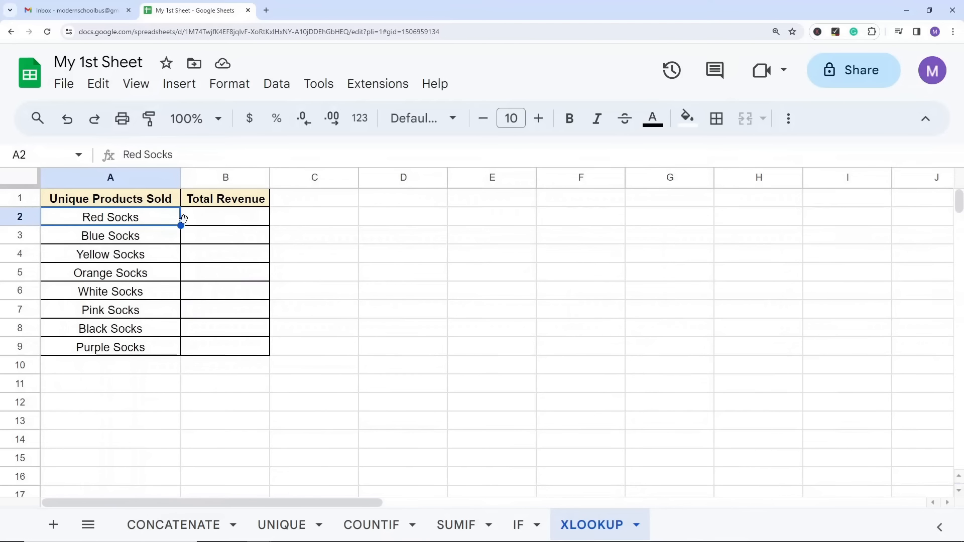
Step: On the IF sheet, examine the Unique Products Sold and Total Revenue columns as the lookup and result data, starting with Red Socks
{"action": "left_click", "coordinate": [518, 522]}
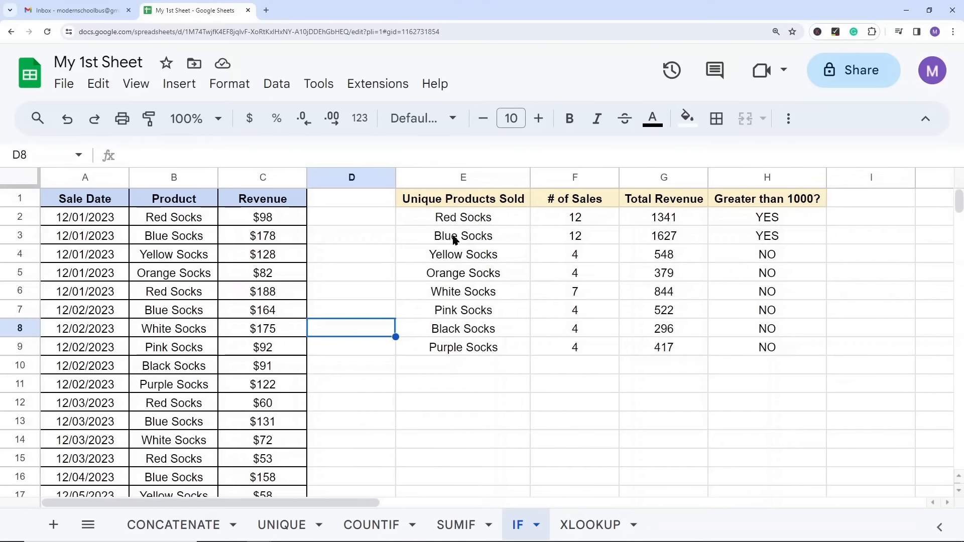
{"action": "left_click_drag", "start_coordinate": [473, 206], "coordinate": [477, 344]}
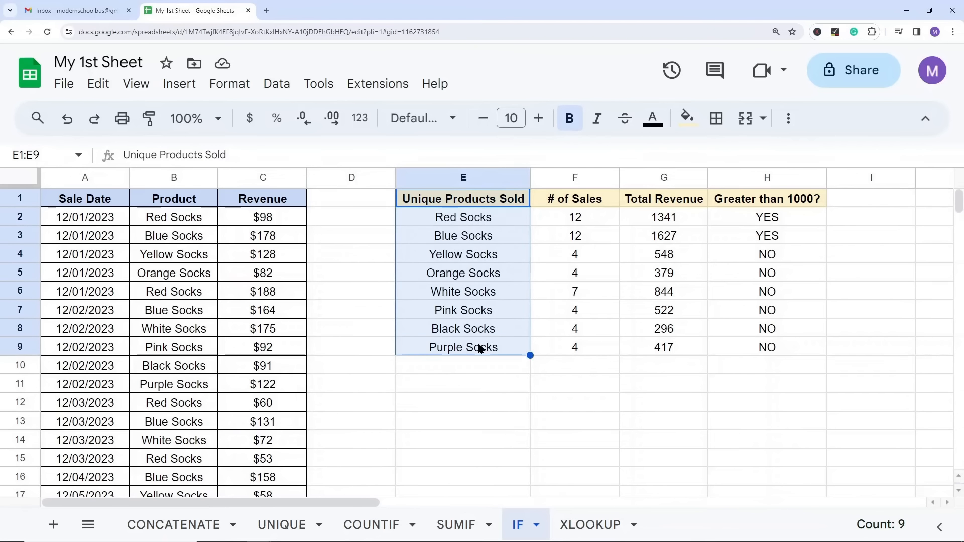
{"action": "left_click_drag", "start_coordinate": [670, 200], "coordinate": [664, 348]}
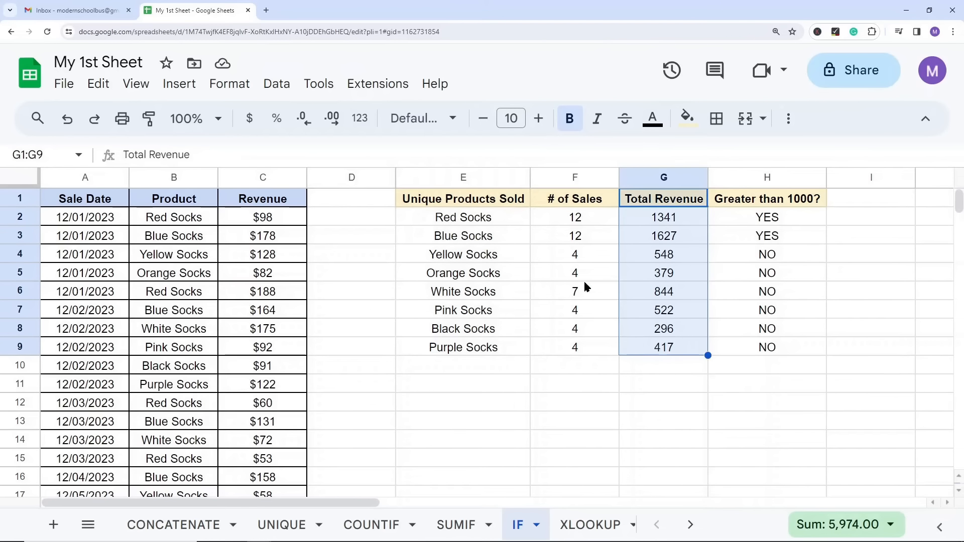
{"action": "left_click", "coordinate": [479, 220]}
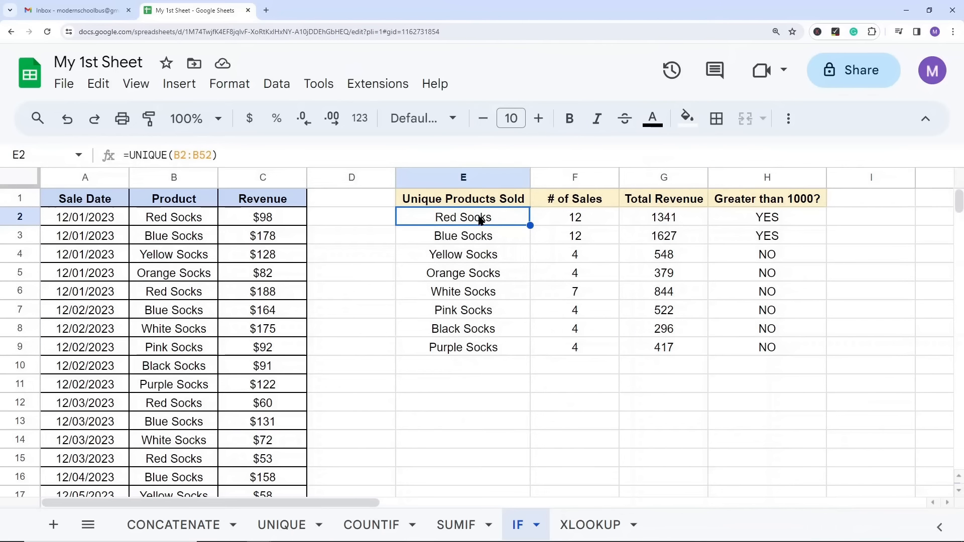
{"action": "left_click", "coordinate": [667, 219]}
Step: On the XLOOKUP sheet, start an XLOOKUP formula in B2 under Total Revenue with A2 as the search key
{"action": "left_click", "coordinate": [566, 527]}
{"action": "left_click", "coordinate": [206, 220]}
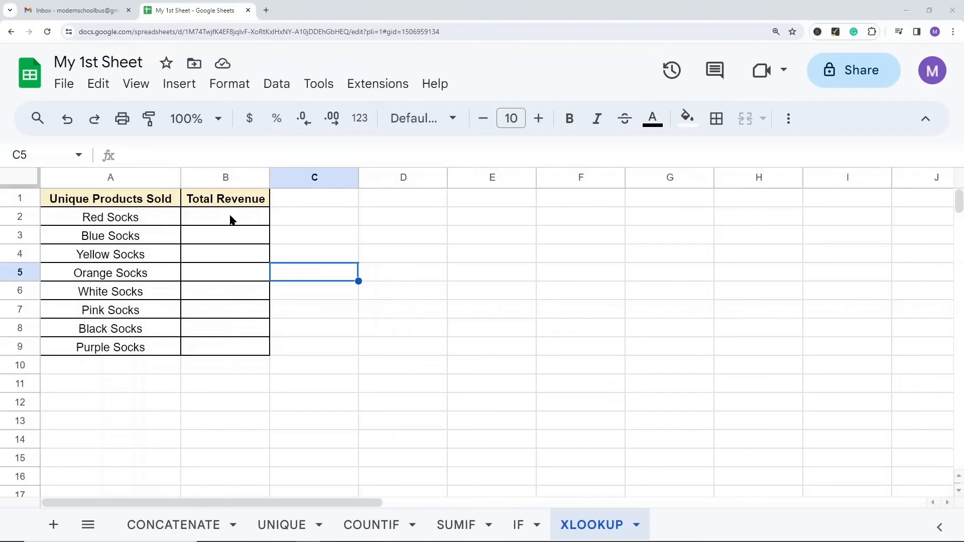
{"action": "left_click", "coordinate": [233, 218]}
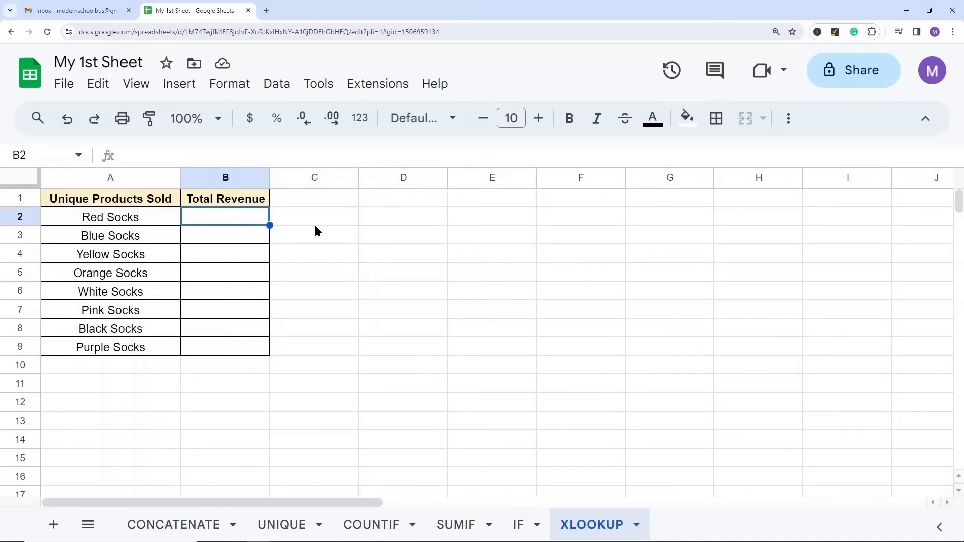
{"action": "type", "text": "=X"}
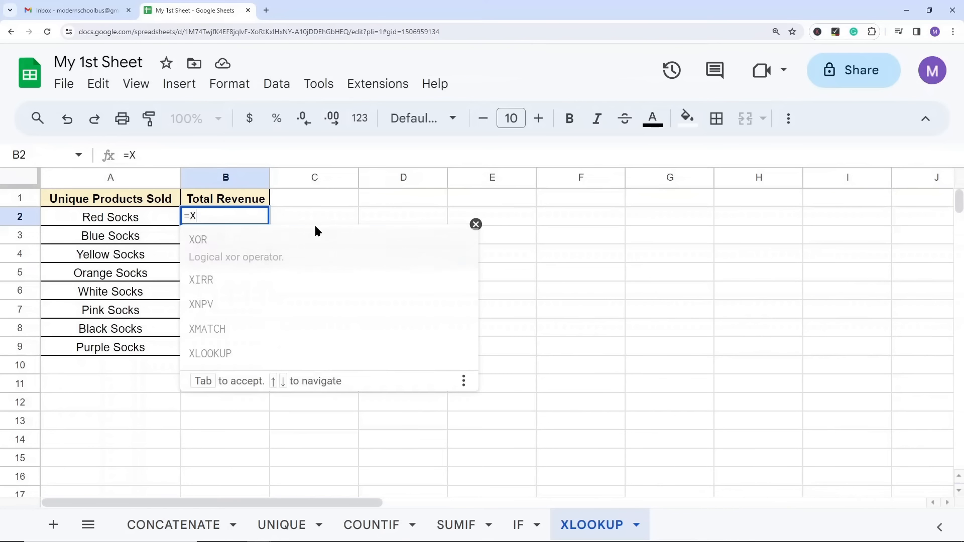
{"action": "type", "text": "LOOK"}
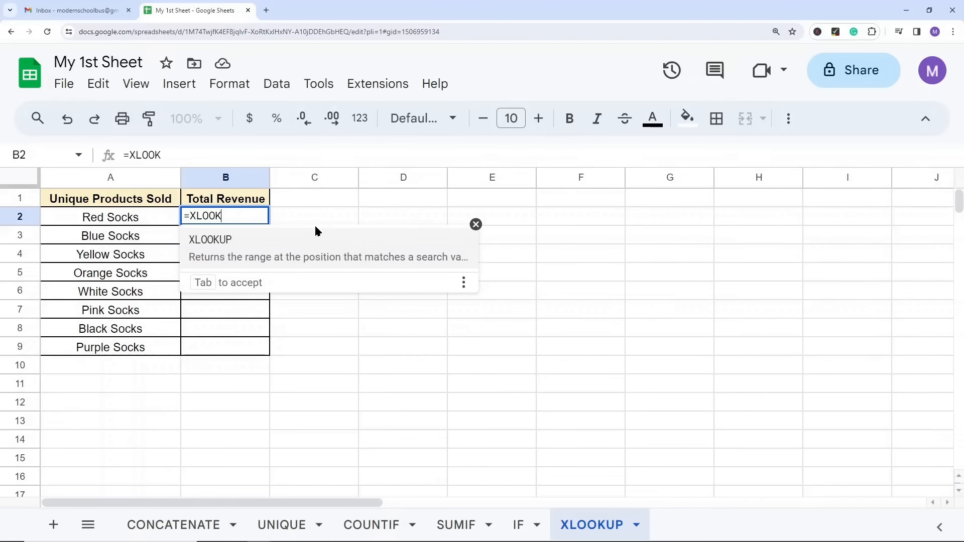
{"action": "left_click", "coordinate": [282, 248]}
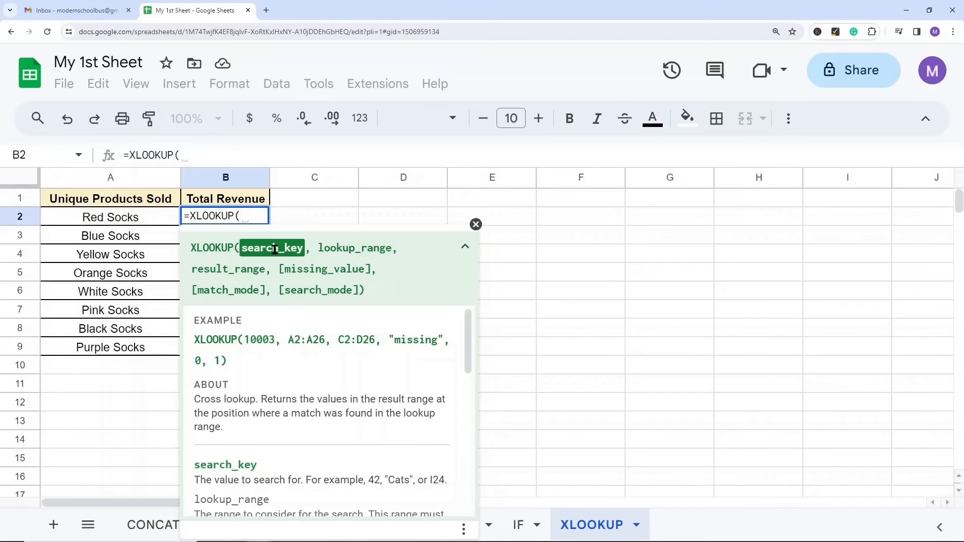
{"action": "left_click", "coordinate": [112, 221]}
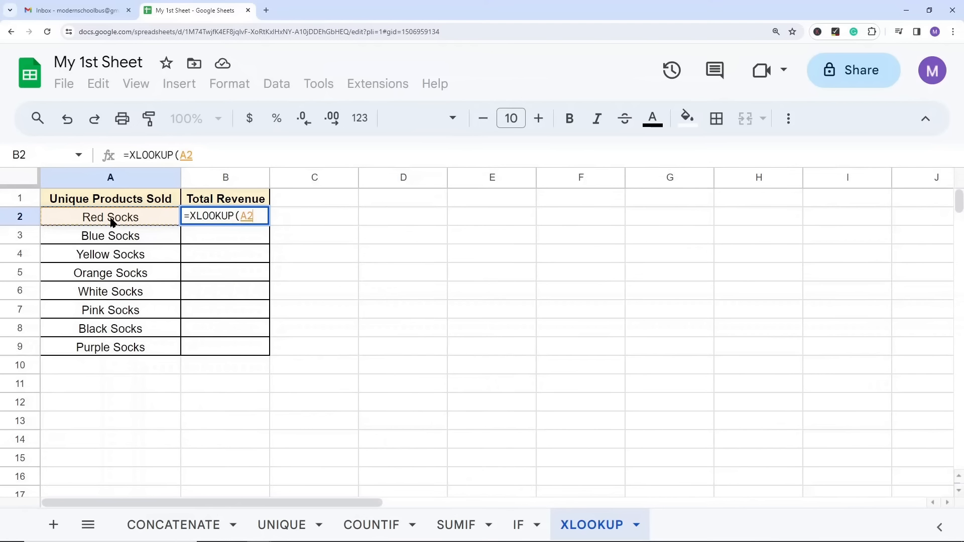
{"action": "type", "text": ","}
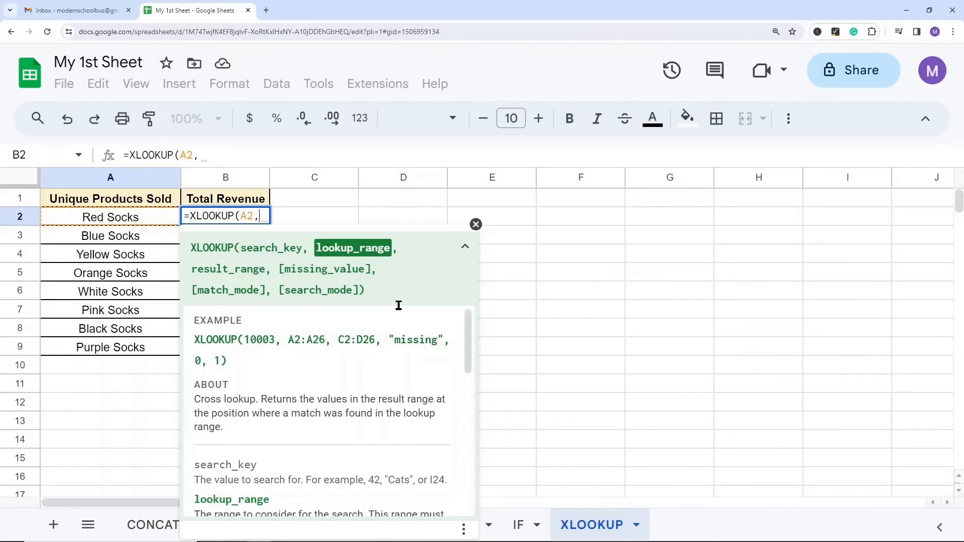
Step: Complete the B2 formula as =XLOOKUP(A2,IF!E:E,IF!G:G), taking both columns from the IF sheet, and enter it
{"action": "left_click", "coordinate": [520, 525]}
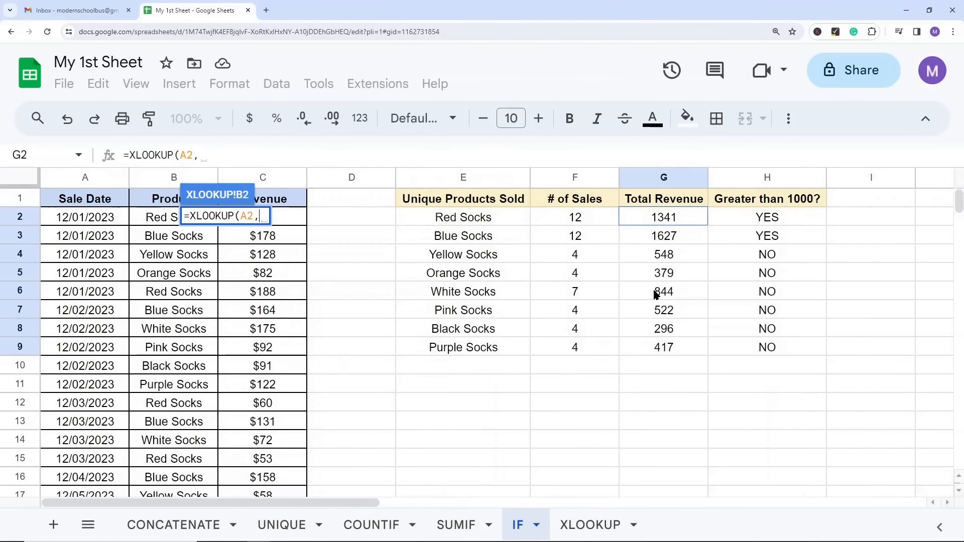
{"action": "left_click", "coordinate": [462, 180]}
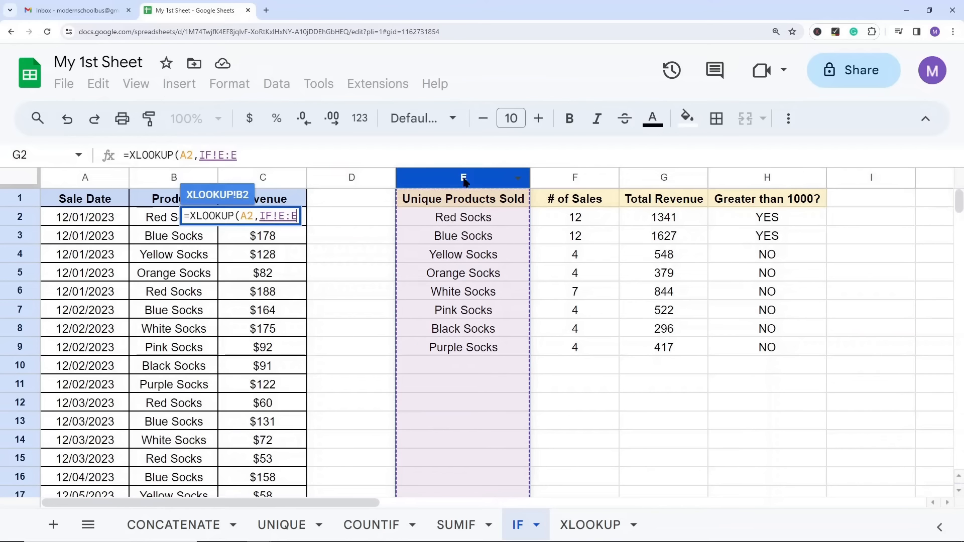
{"action": "left_click", "coordinate": [263, 154]}
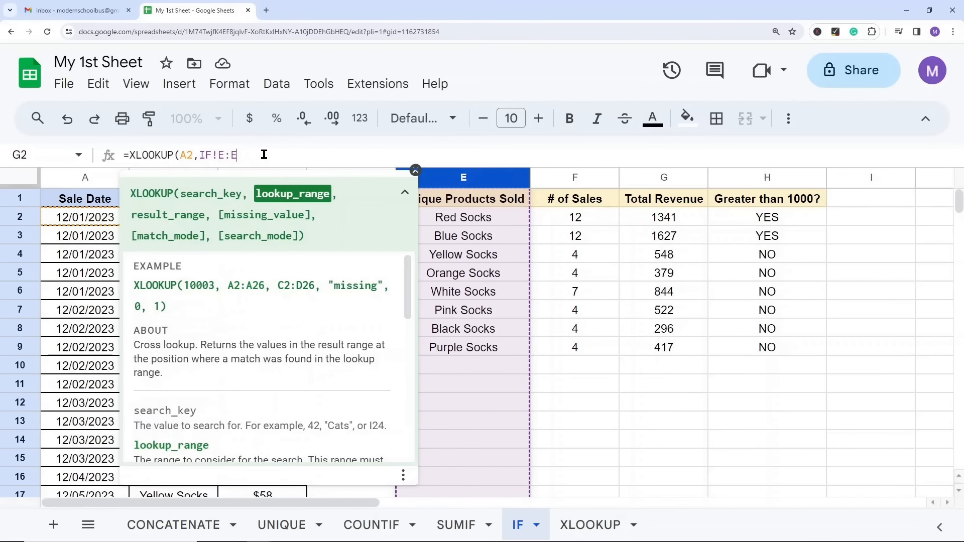
{"action": "type", "text": ","}
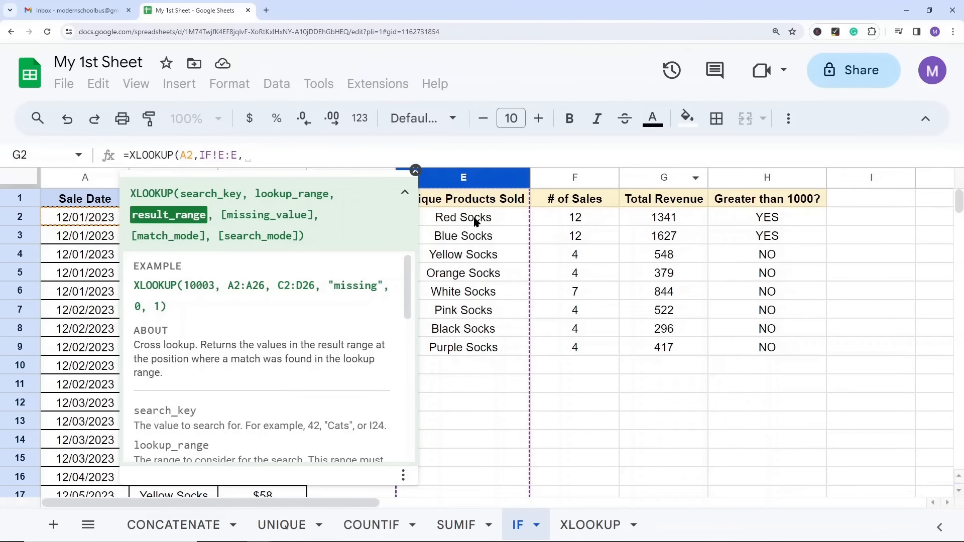
{"action": "left_click", "coordinate": [664, 179]}
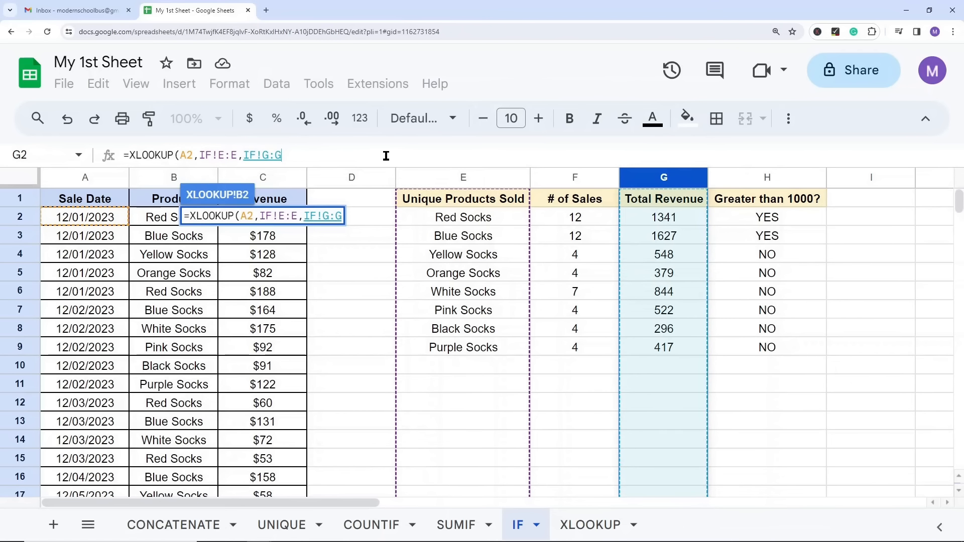
{"action": "type", "text": ")"}
{"action": "key", "text": "Return"}
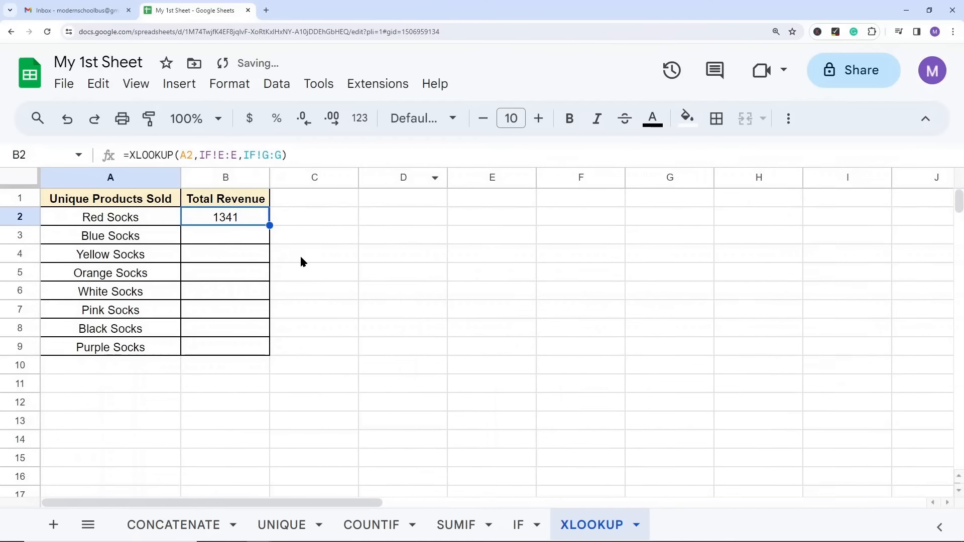
Step: Copy the XLOOKUP formula from B2 into B3:B9 to fill the revenue for the remaining products
{"action": "left_click_drag", "start_coordinate": [229, 243], "coordinate": [226, 344]}
{"action": "left_click", "coordinate": [527, 306]}
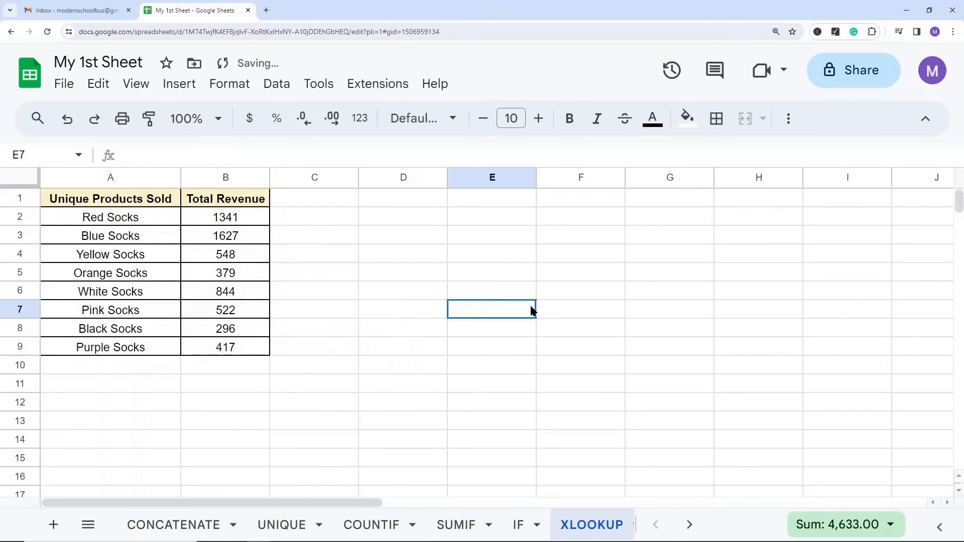
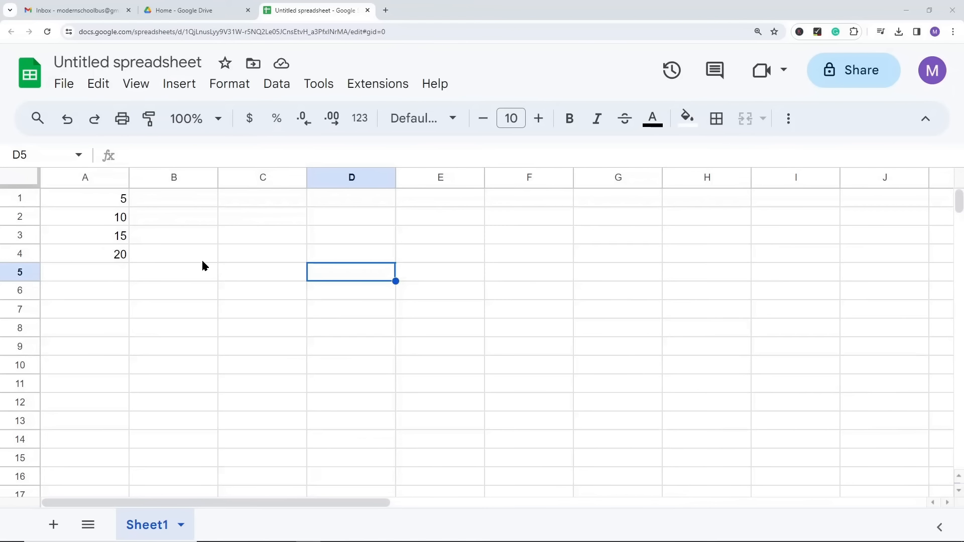
Step: Copy the numbers in A1:A4 and paste them transposed as a row starting in C1
{"action": "left_click_drag", "start_coordinate": [113, 205], "coordinate": [114, 254]}
{"action": "key", "text": "ctrl+c"}
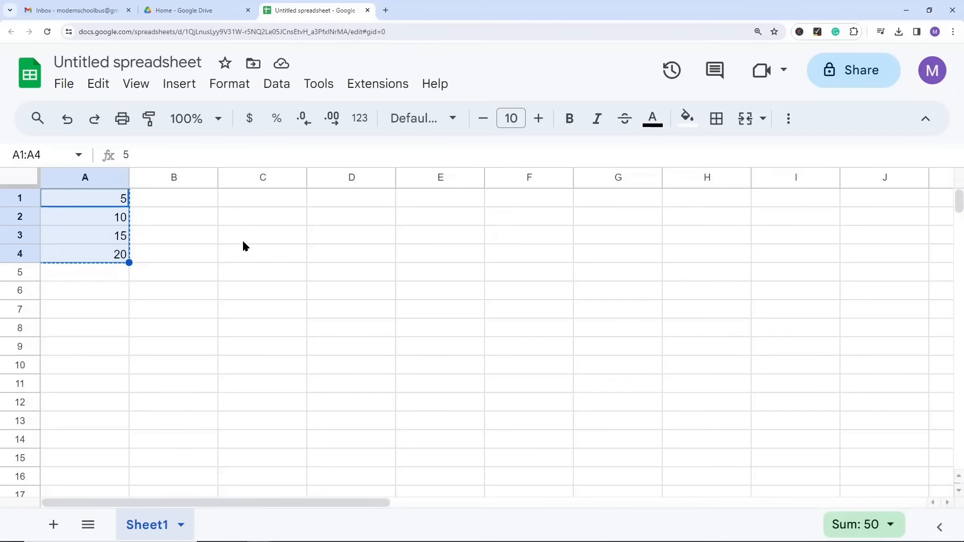
{"action": "right_click", "coordinate": [242, 198]}
{"action": "mouse_move", "coordinate": [306, 224]}
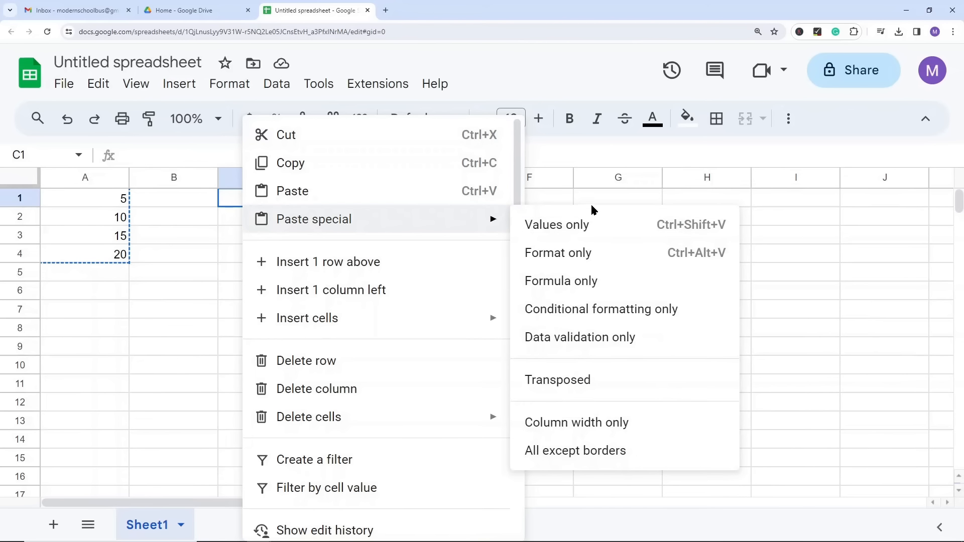
{"action": "left_click", "coordinate": [575, 386]}
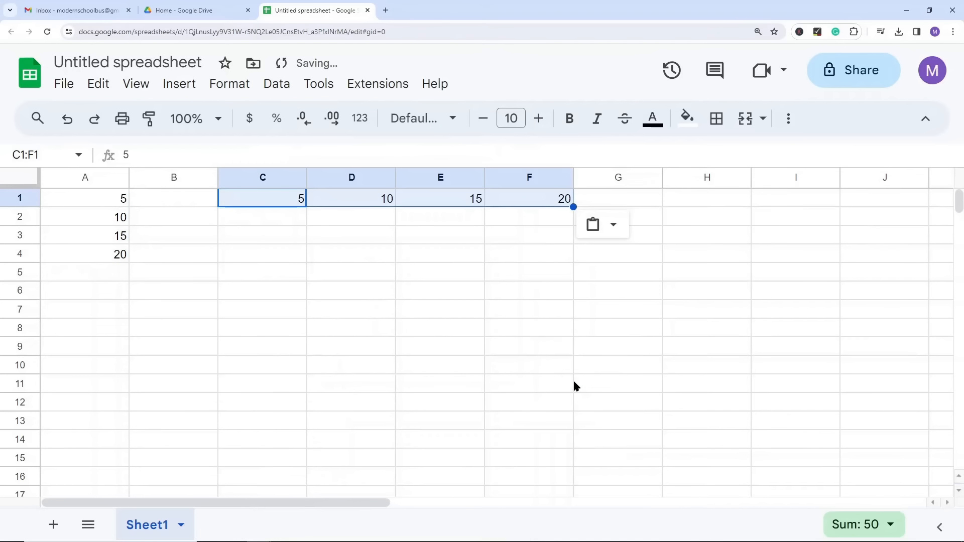
Step: Compare the vertical range A1:A4 with the transposed row in C1:F1
{"action": "left_click_drag", "start_coordinate": [123, 198], "coordinate": [113, 255]}
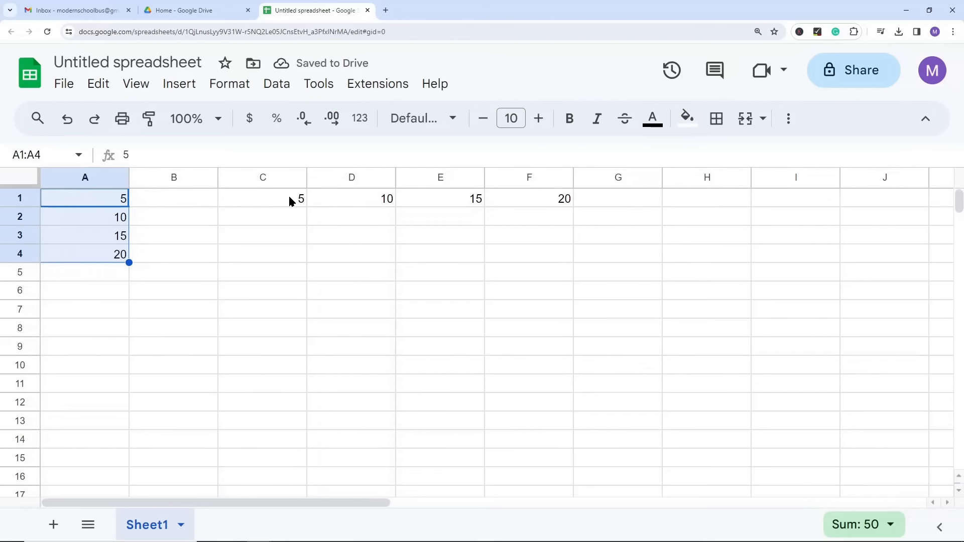
{"action": "left_click_drag", "start_coordinate": [266, 200], "coordinate": [513, 201]}
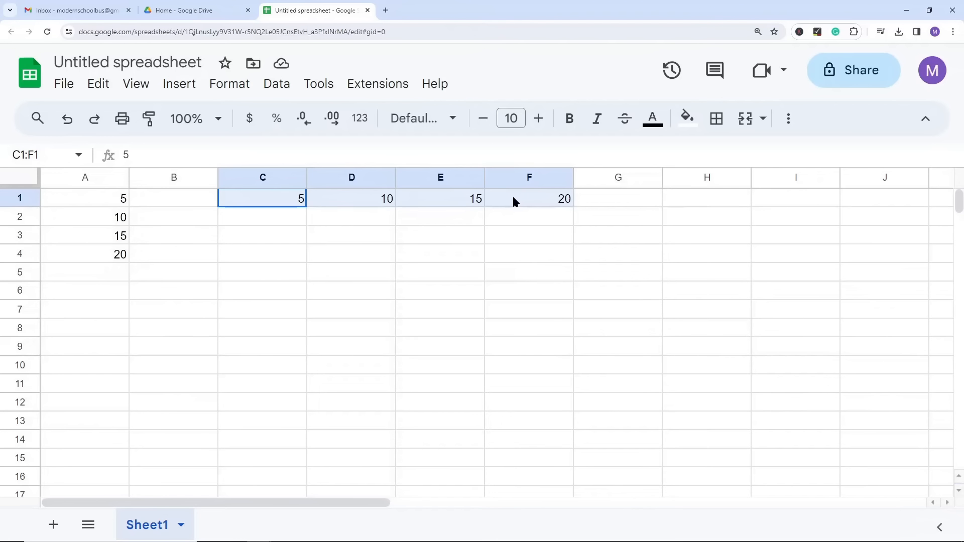
{"action": "left_click", "coordinate": [442, 247]}
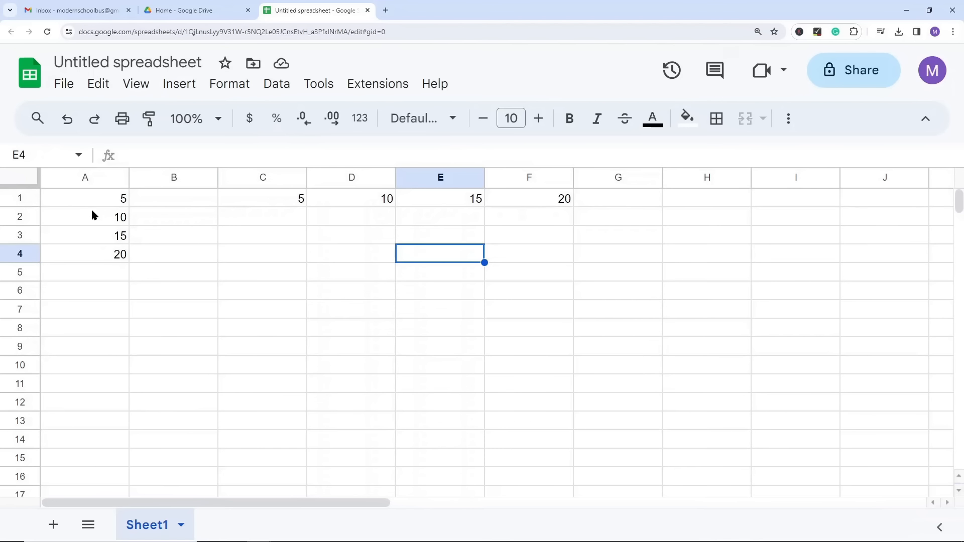
{"action": "left_click_drag", "start_coordinate": [110, 202], "coordinate": [110, 254]}
{"action": "left_click_drag", "start_coordinate": [286, 198], "coordinate": [537, 200]}
{"action": "left_click_drag", "start_coordinate": [286, 197], "coordinate": [514, 203]}
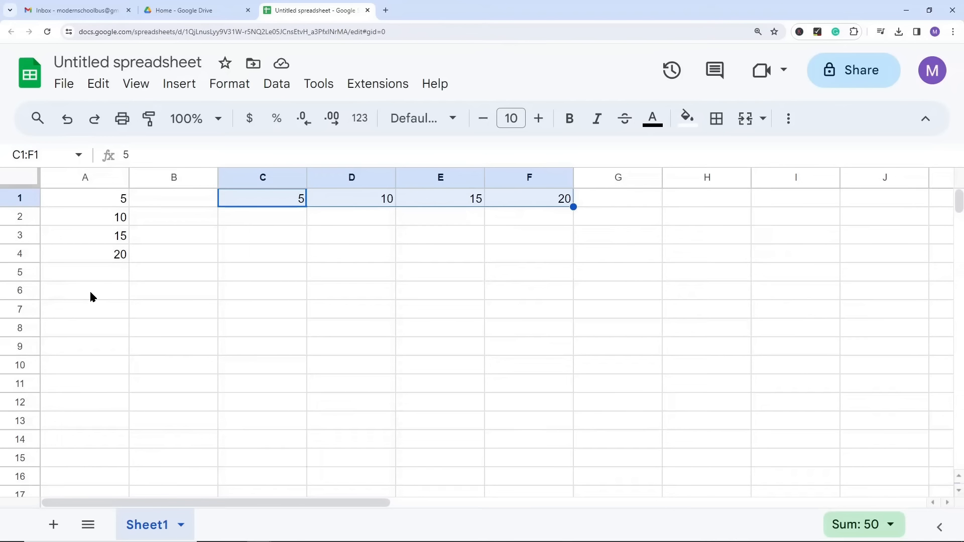
{"action": "left_click", "coordinate": [268, 274]}
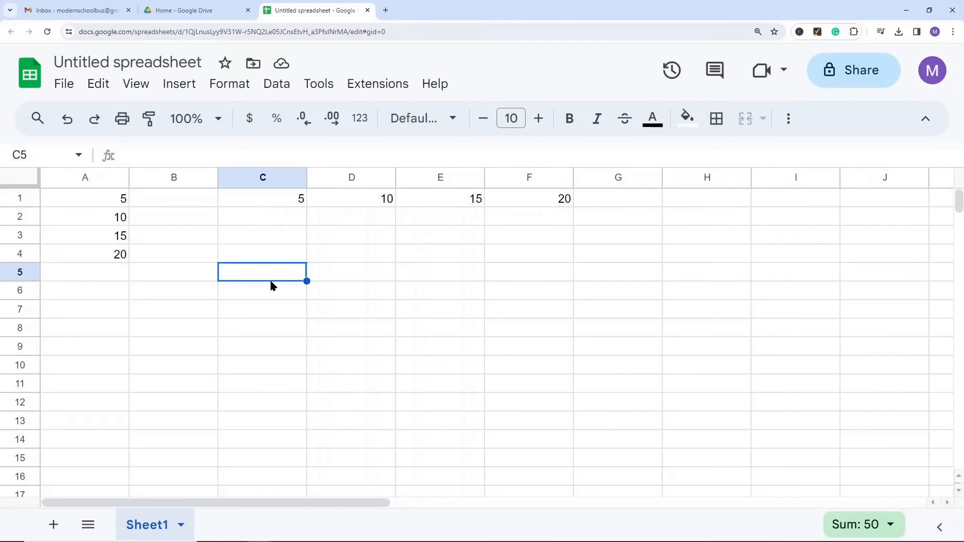
Step: Copy the row C1:F1 and paste it transposed as a column starting in A6
{"action": "left_click_drag", "start_coordinate": [278, 197], "coordinate": [539, 202]}
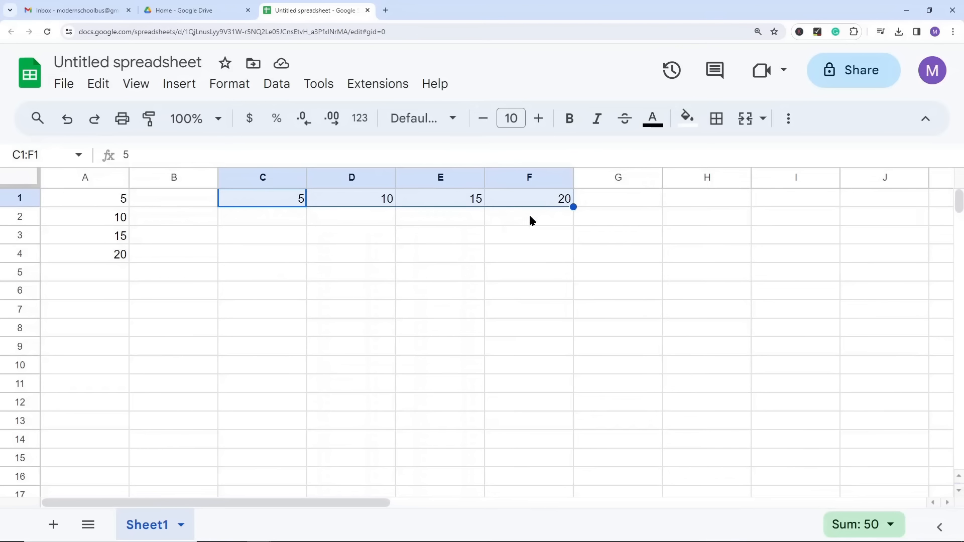
{"action": "key", "text": "ctrl+c"}
{"action": "right_click", "coordinate": [86, 290]}
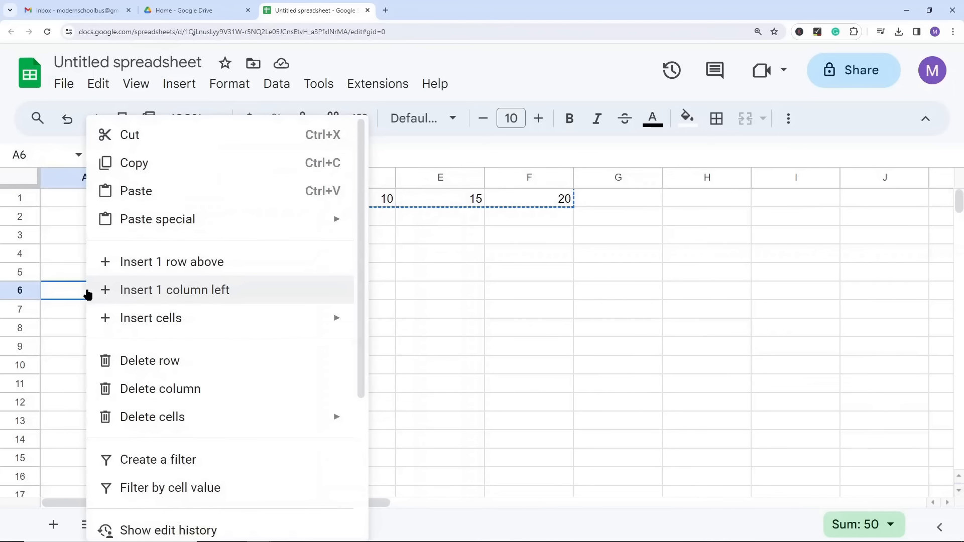
{"action": "mouse_move", "coordinate": [121, 224]}
{"action": "left_click", "coordinate": [418, 386]}
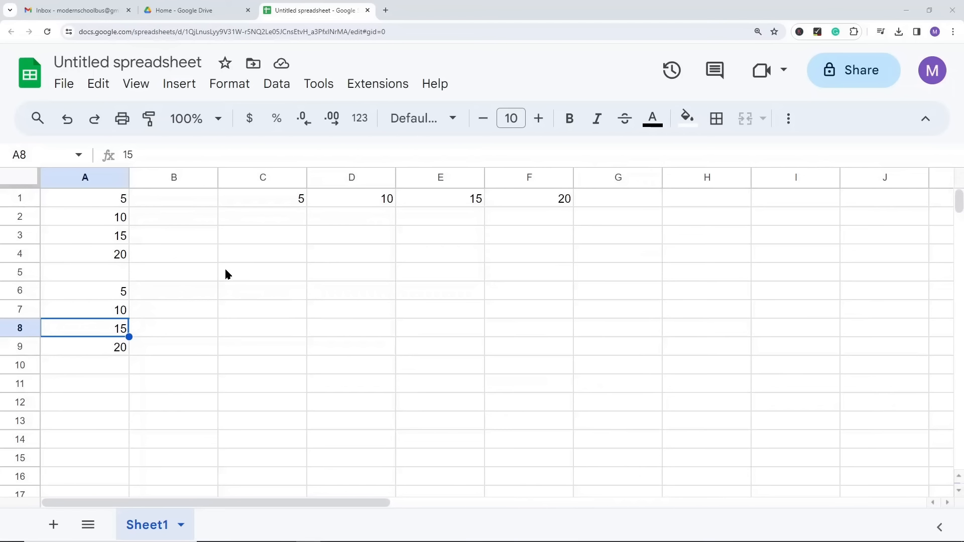
Step: Fill cell A2 with red
{"action": "left_click", "coordinate": [216, 310]}
{"action": "left_click", "coordinate": [95, 220]}
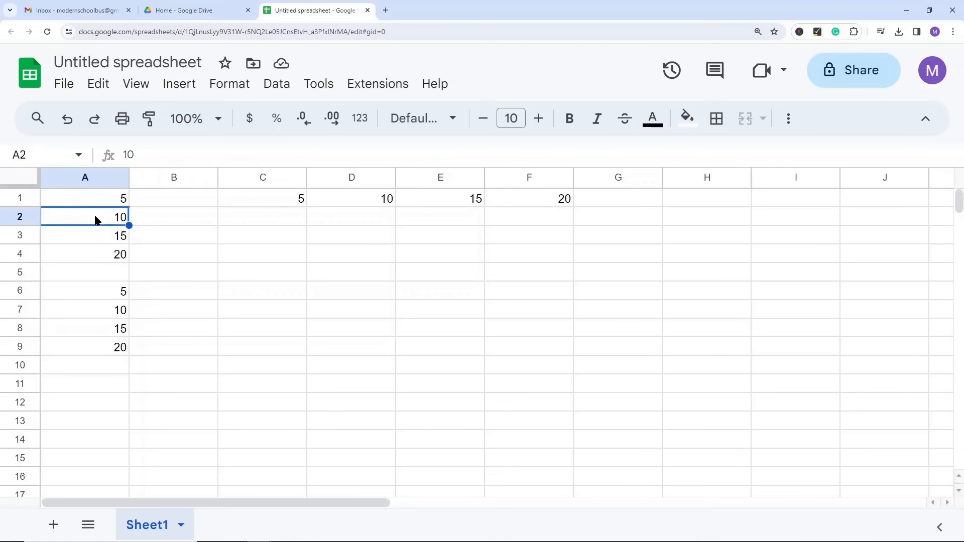
{"action": "left_click", "coordinate": [700, 122]}
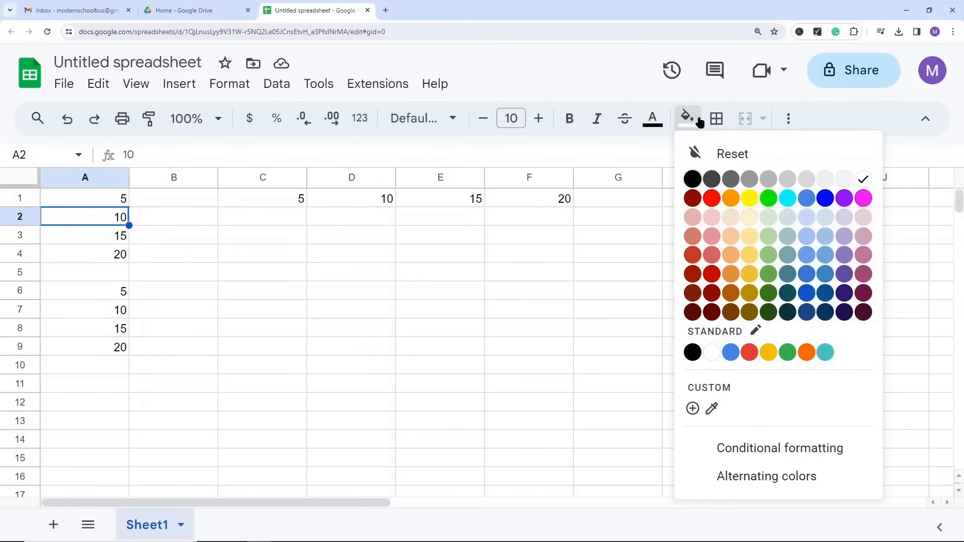
{"action": "left_click", "coordinate": [712, 197]}
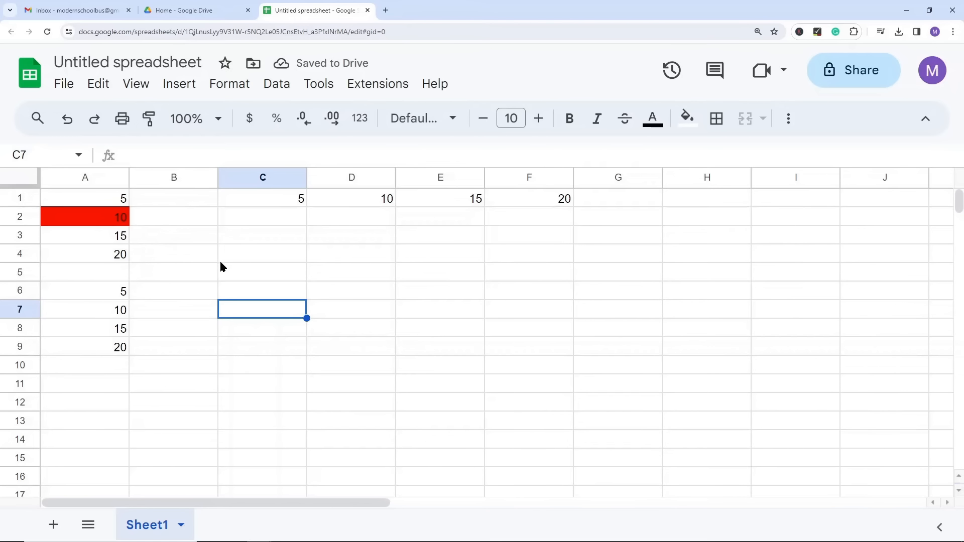
Step: Copy A2 and paste only its format onto A9
{"action": "left_click", "coordinate": [108, 221]}
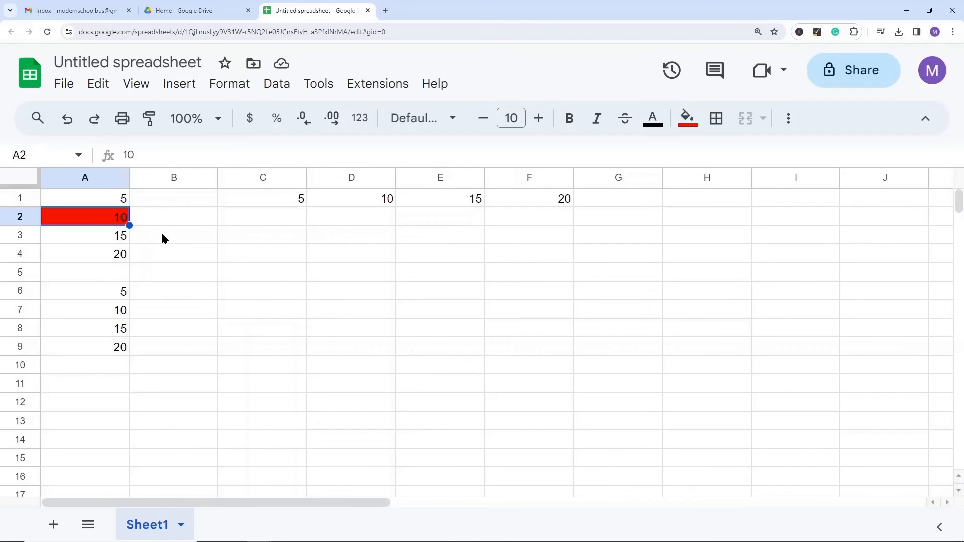
{"action": "key", "text": "ctrl+c"}
{"action": "left_click", "coordinate": [108, 349]}
{"action": "right_click", "coordinate": [108, 349]}
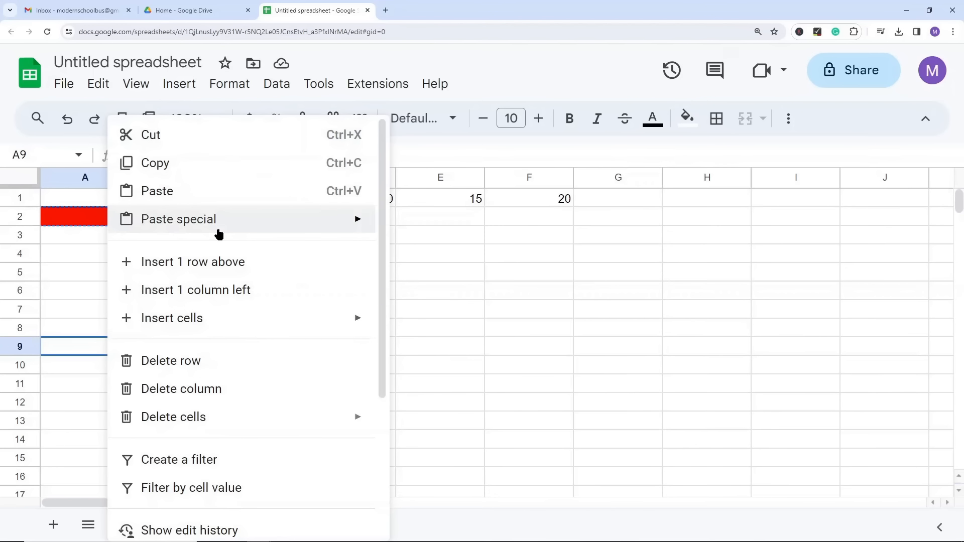
{"action": "mouse_move", "coordinate": [215, 229]}
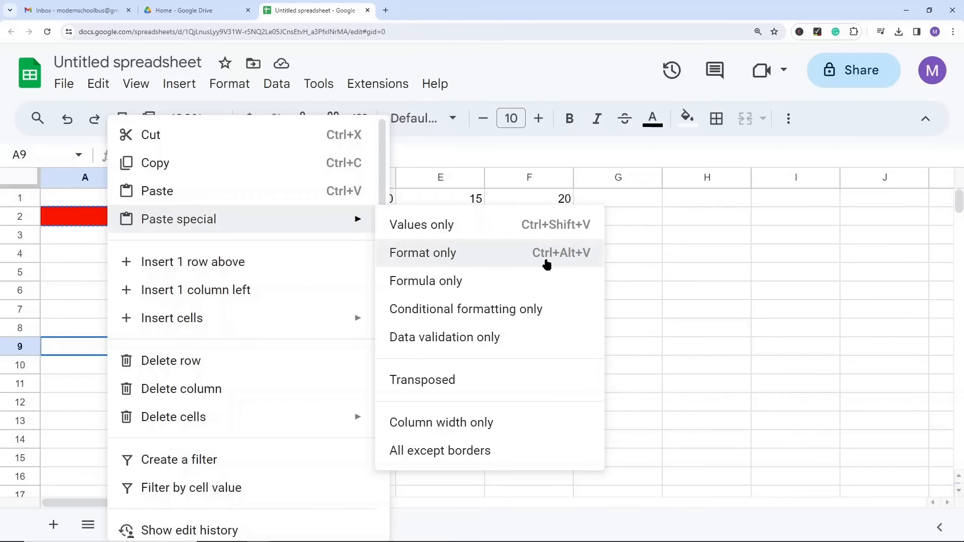
{"action": "left_click", "coordinate": [449, 258]}
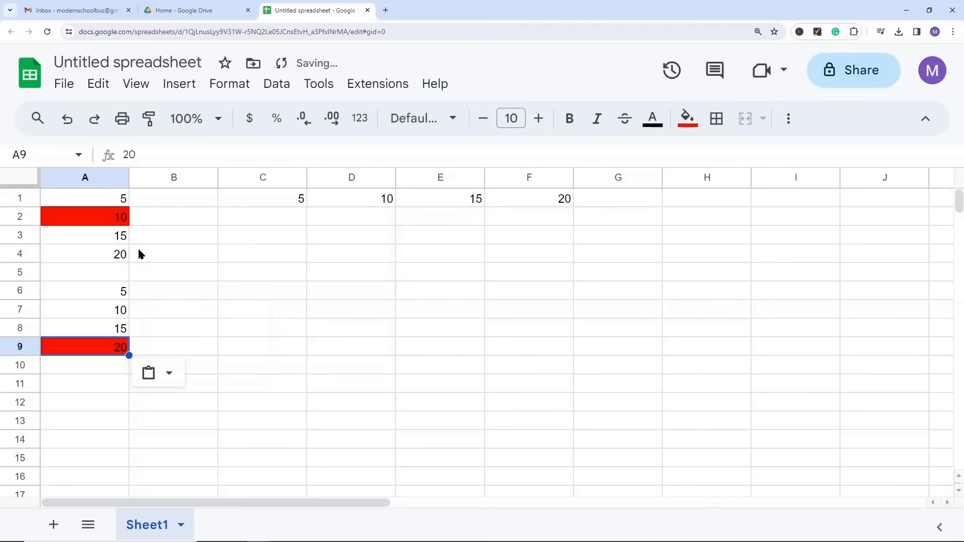
{"action": "left_click", "coordinate": [180, 256]}
{"action": "left_click", "coordinate": [115, 348]}
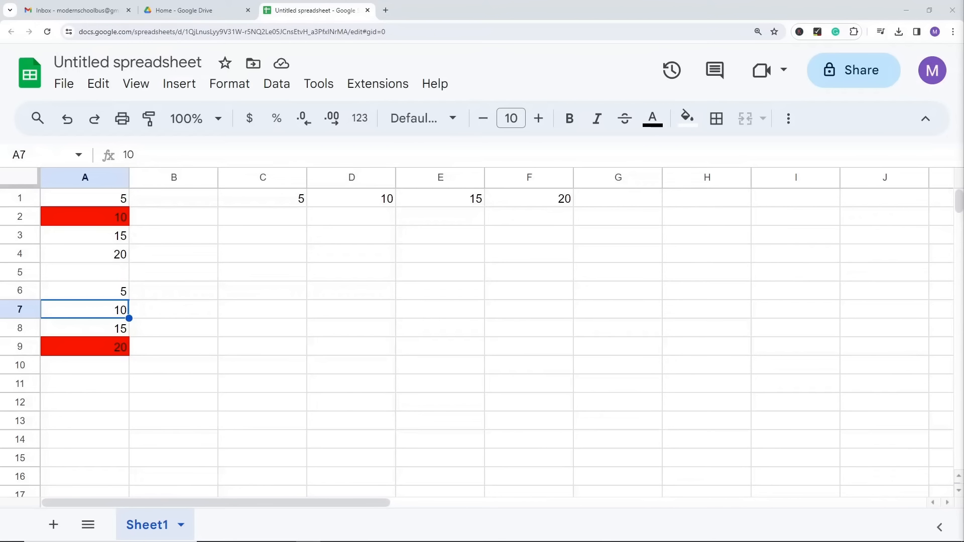
Step: Reset the sheet to the A1:A4 numbers by clearing C1:F1 and A6:A10 and painting A4's plain format over A1:A9
{"action": "left_click_drag", "start_coordinate": [254, 199], "coordinate": [547, 199]}
{"action": "key", "text": "Delete"}
{"action": "left_click", "coordinate": [94, 254]}
{"action": "left_click", "coordinate": [149, 119]}
{"action": "left_click_drag", "start_coordinate": [121, 198], "coordinate": [104, 348]}
{"action": "left_click", "coordinate": [261, 291]}
{"action": "left_click_drag", "start_coordinate": [115, 291], "coordinate": [113, 364]}
{"action": "key", "text": "Delete"}
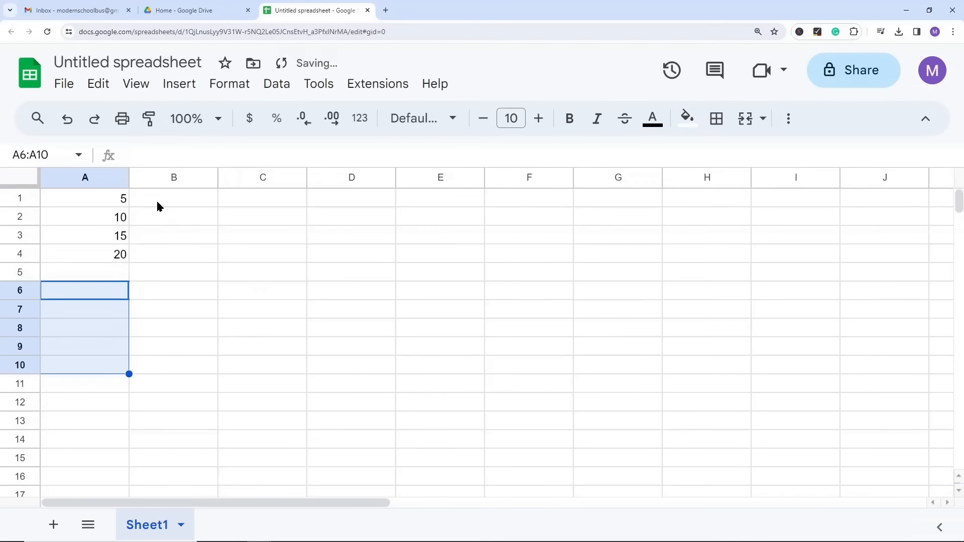
Step: Enter the formula =A1+A2 in B1
{"action": "left_click", "coordinate": [162, 202]}
{"action": "type", "text": "="}
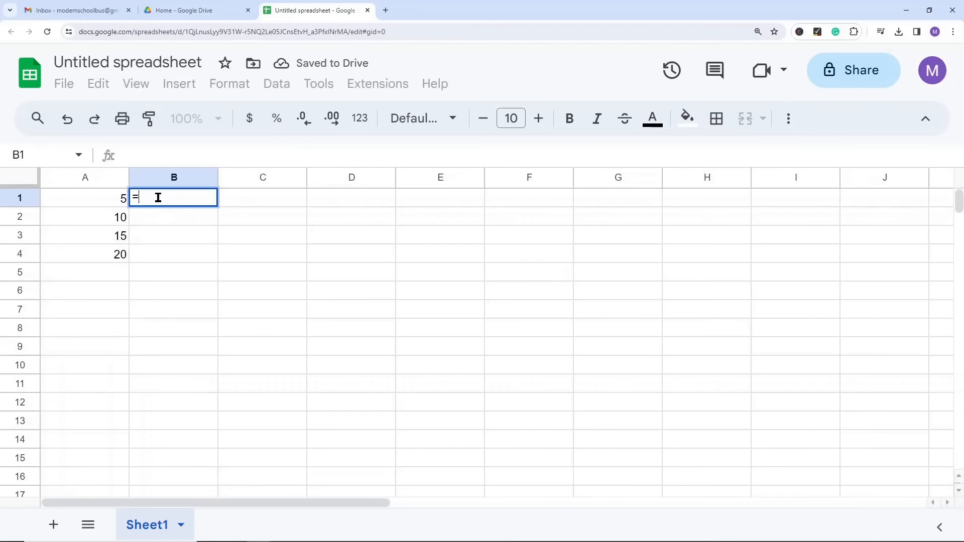
{"action": "left_click", "coordinate": [99, 194]}
{"action": "type", "text": "+"}
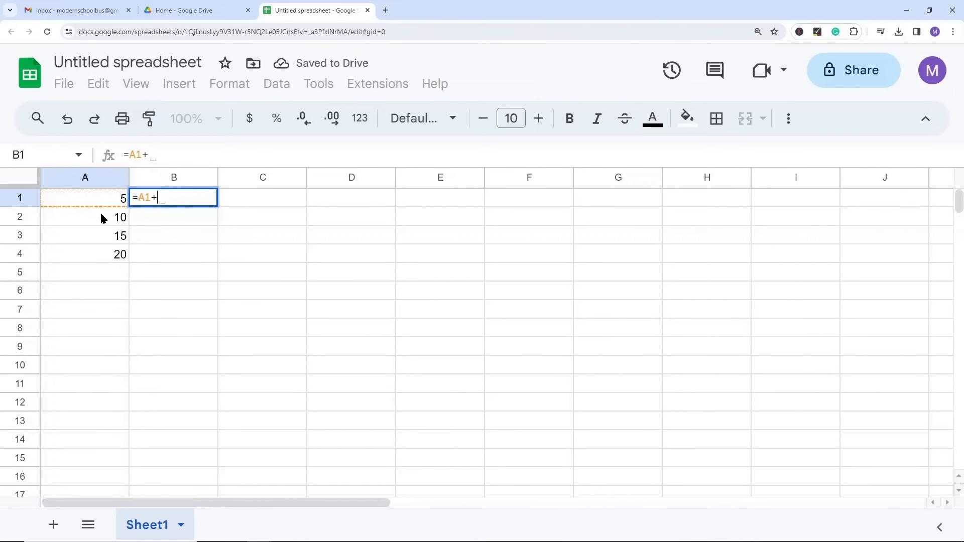
{"action": "left_click", "coordinate": [100, 212]}
{"action": "key", "text": "Return"}
{"action": "left_click", "coordinate": [202, 197]}
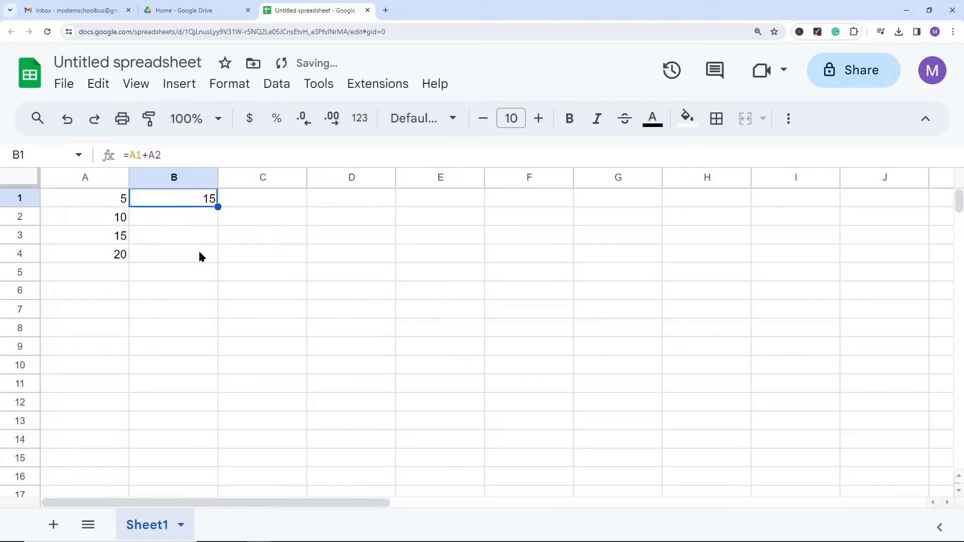
Step: Center the contents of column B horizontally
{"action": "left_click", "coordinate": [189, 177]}
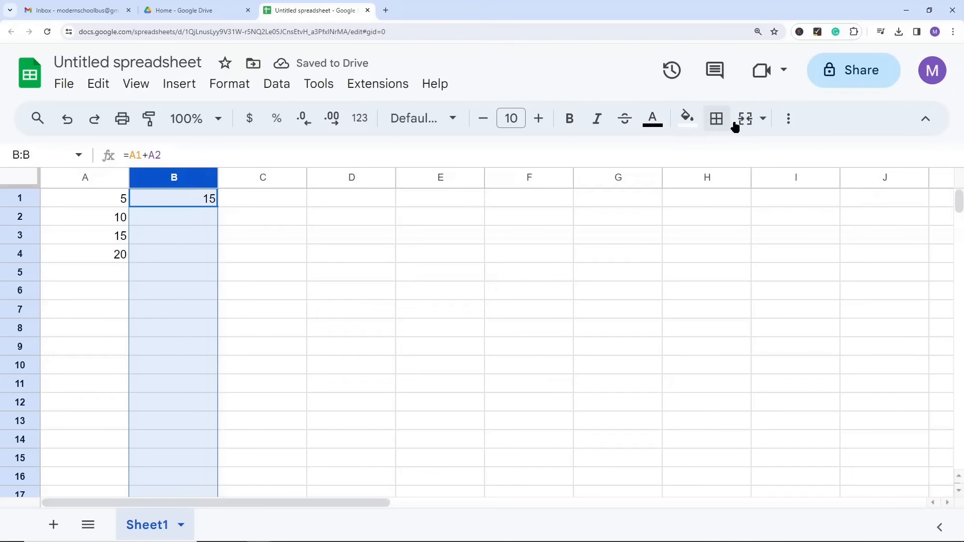
{"action": "left_click", "coordinate": [787, 119]}
{"action": "left_click", "coordinate": [501, 153]}
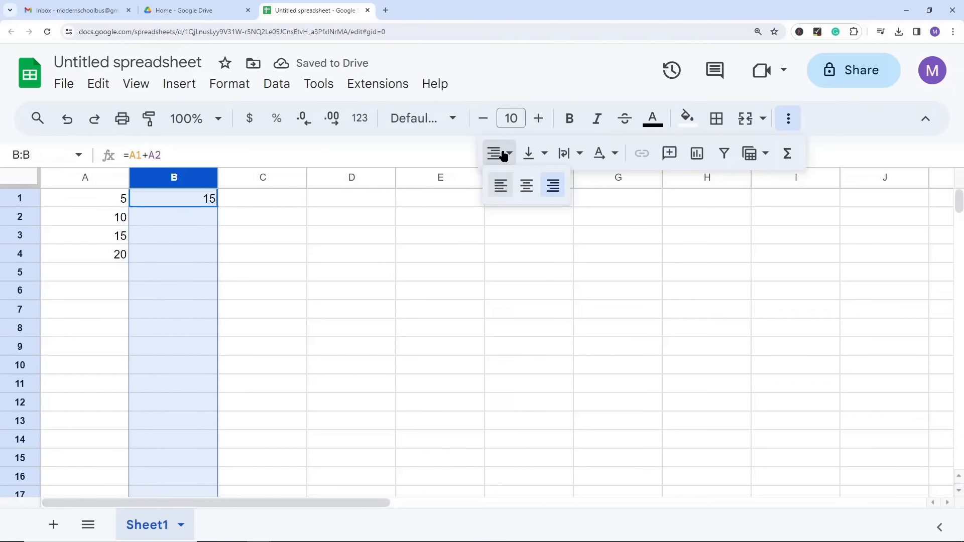
{"action": "left_click", "coordinate": [527, 184]}
{"action": "left_click", "coordinate": [261, 290]}
Step: Copy the formula in B1 and paste it into B2:B7
{"action": "left_click", "coordinate": [214, 203]}
{"action": "key", "text": "ctrl+c"}
{"action": "left_click_drag", "start_coordinate": [176, 221], "coordinate": [185, 306]}
{"action": "key", "text": "ctrl+v"}
{"action": "left_click", "coordinate": [312, 261]}
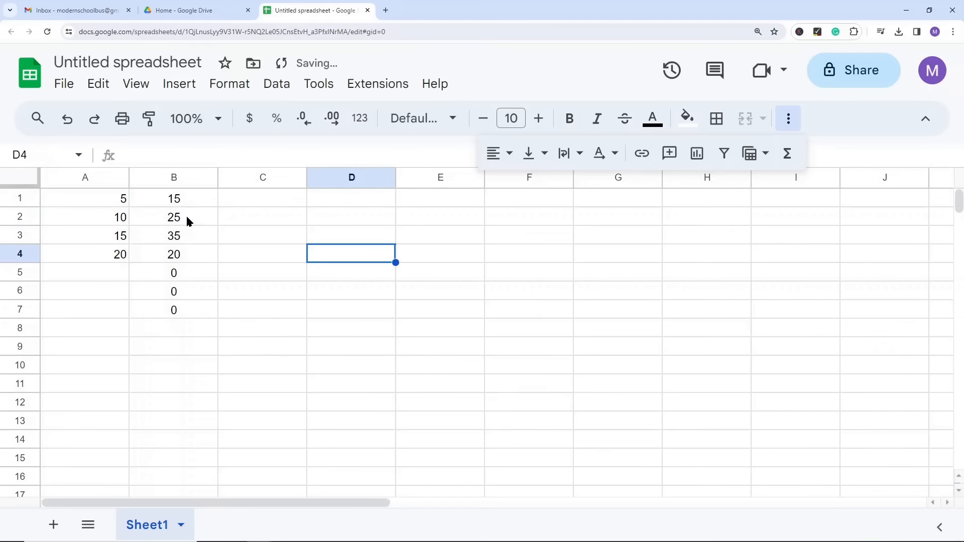
Step: Inspect the copied formulas in B2:B6 to see which cells each one references
{"action": "left_click", "coordinate": [187, 221]}
{"action": "left_click", "coordinate": [181, 239]}
{"action": "left_click", "coordinate": [181, 257]}
{"action": "left_click", "coordinate": [148, 155]}
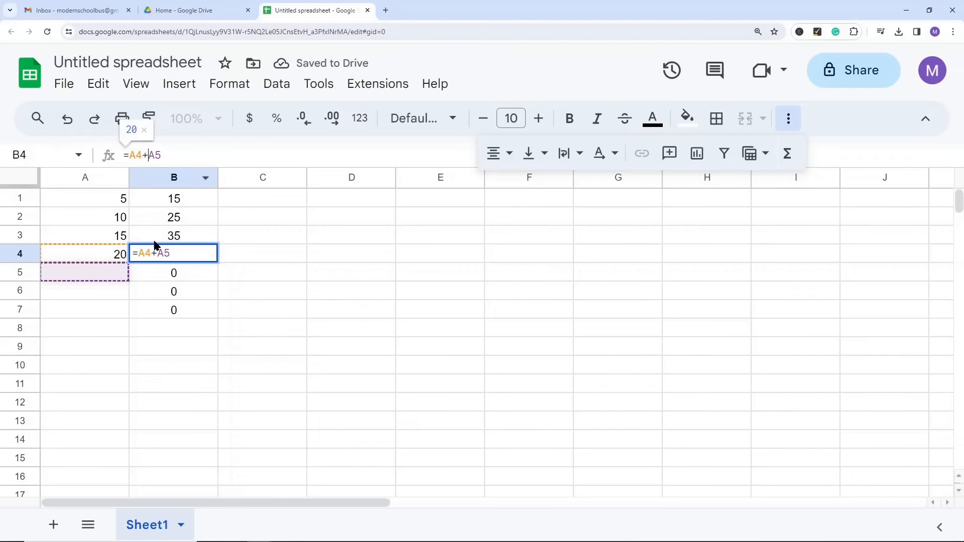
{"action": "left_click", "coordinate": [172, 273]}
{"action": "left_click", "coordinate": [172, 290]}
Step: Clear the copied formulas from B2:B7, keeping the formula in B1
{"action": "left_click_drag", "start_coordinate": [184, 221], "coordinate": [176, 309]}
{"action": "key", "text": "Delete"}
{"action": "left_click", "coordinate": [185, 200]}
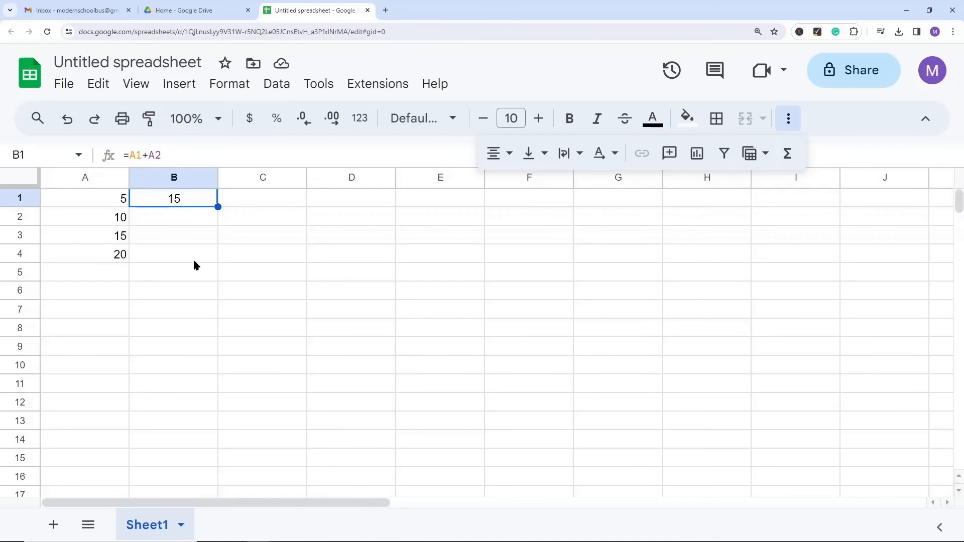
{"action": "left_click", "coordinate": [188, 292]}
Step: Try copying B1 into D1 with a regular paste, and undo it
{"action": "left_click", "coordinate": [174, 200]}
{"action": "key", "text": "ctrl+c"}
{"action": "left_click", "coordinate": [360, 199]}
{"action": "key", "text": "ctrl+v"}
{"action": "key", "text": "ctrl+z"}
Step: Paste only the value of B1 into D1 and check the cell's content
{"action": "left_click", "coordinate": [164, 199]}
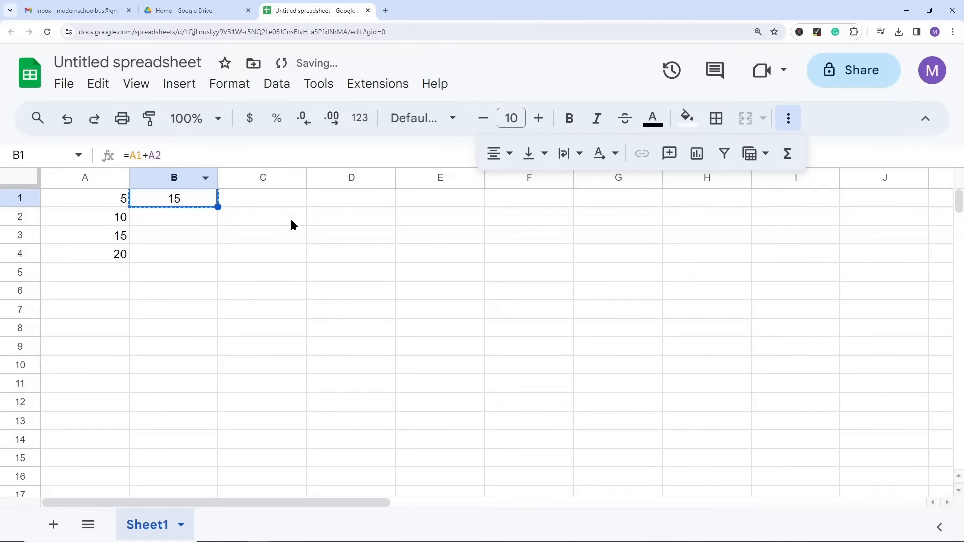
{"action": "right_click", "coordinate": [355, 197]}
{"action": "mouse_move", "coordinate": [415, 226]}
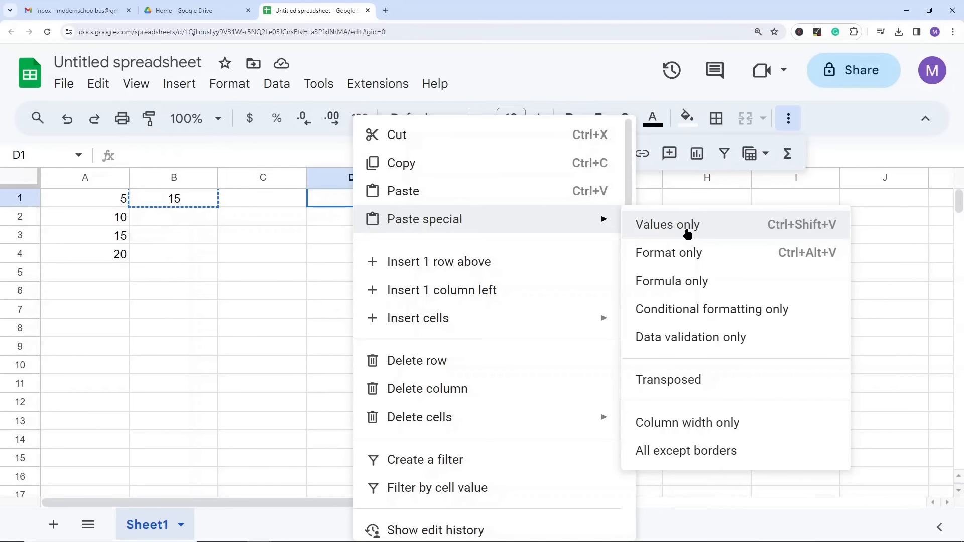
{"action": "left_click", "coordinate": [673, 228]}
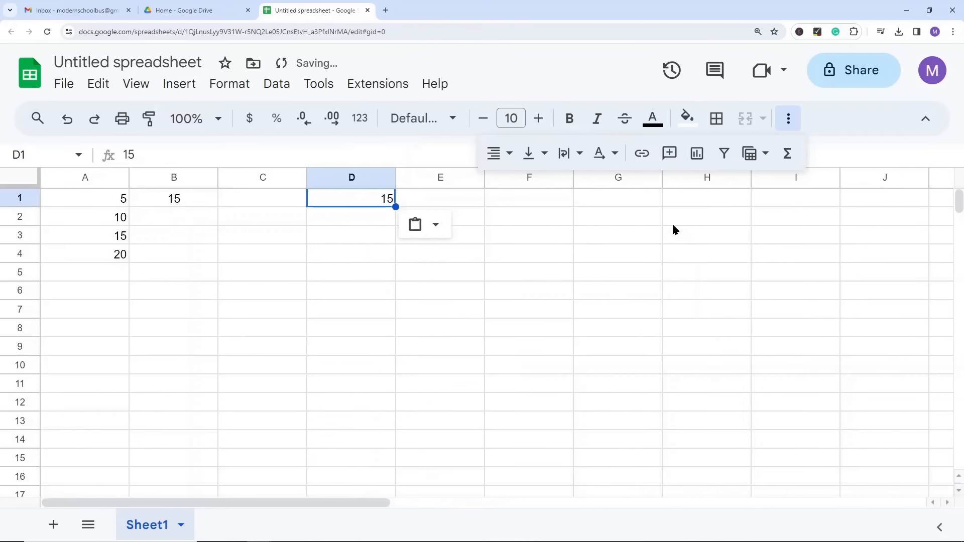
{"action": "left_click", "coordinate": [354, 275]}
{"action": "left_click", "coordinate": [367, 204]}
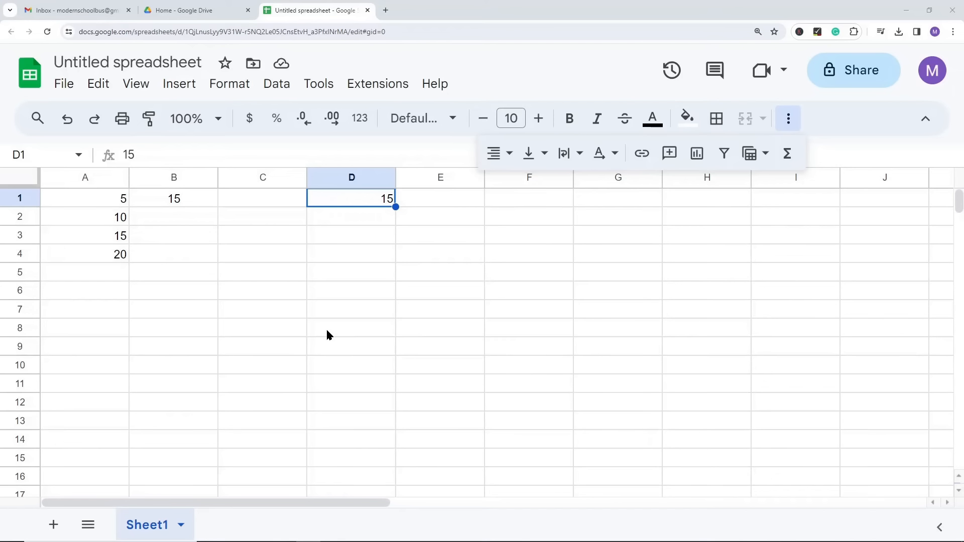
{"action": "left_click", "coordinate": [369, 276]}
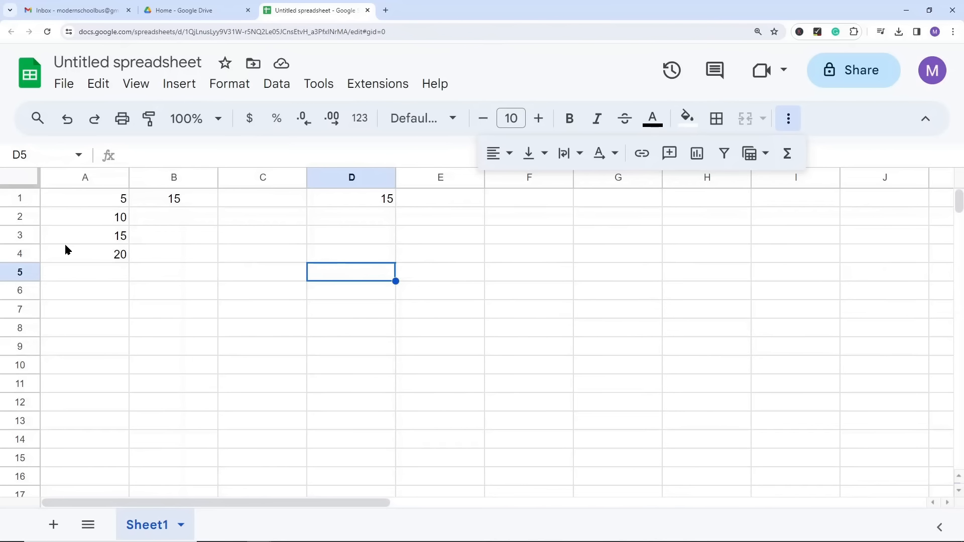
Step: Fill cell A4 with red
{"action": "left_click", "coordinate": [97, 256]}
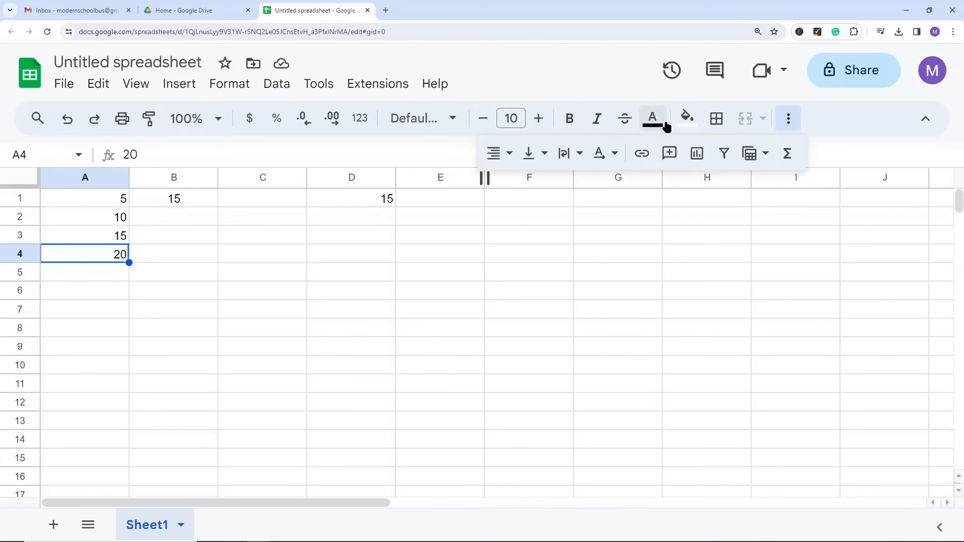
{"action": "left_click", "coordinate": [683, 121]}
{"action": "left_click", "coordinate": [711, 199]}
{"action": "left_click", "coordinate": [231, 364]}
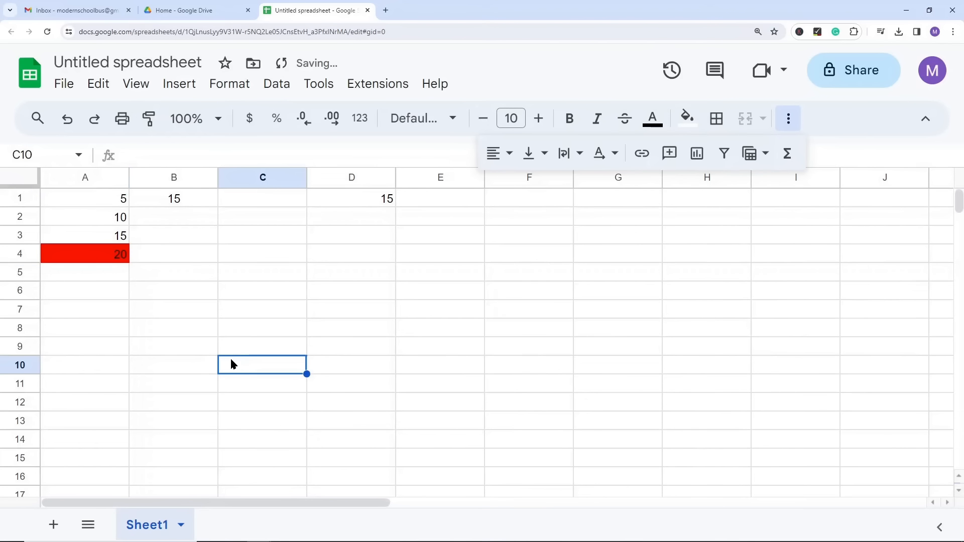
Step: Try copying the red cell A4 into C4 with a regular paste, and undo it
{"action": "left_click", "coordinate": [107, 256]}
{"action": "key", "text": "ctrl+c"}
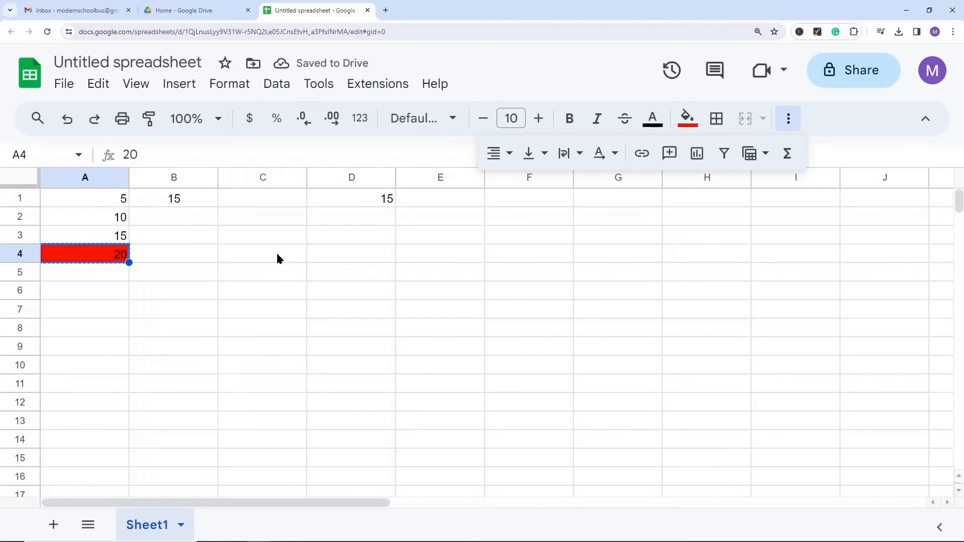
{"action": "left_click", "coordinate": [272, 253]}
{"action": "key", "text": "ctrl+v"}
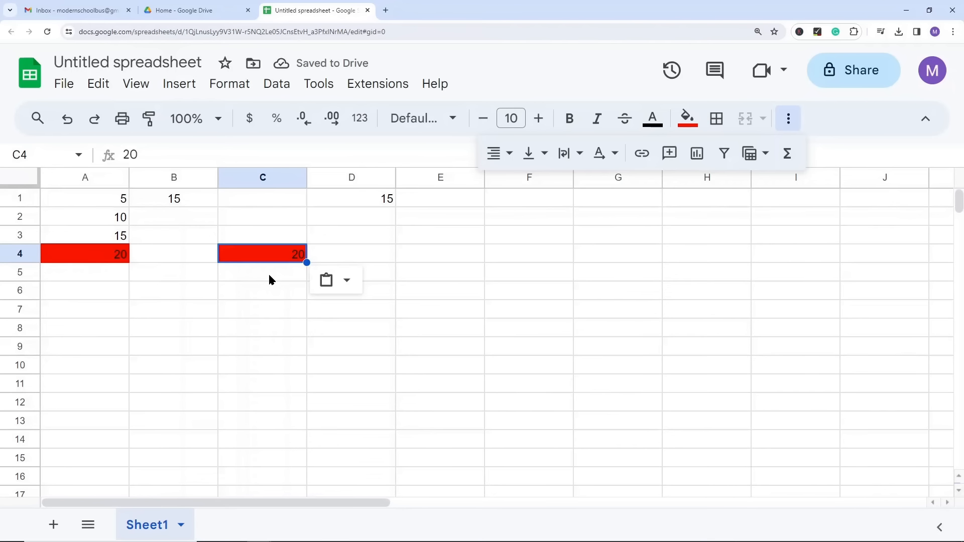
{"action": "key", "text": "ctrl+z"}
Step: Paste the copied A4 into C4 using a Paste special option and check the cell
{"action": "right_click", "coordinate": [254, 260]}
{"action": "mouse_move", "coordinate": [492, 220]}
{"action": "left_click", "coordinate": [550, 230]}
{"action": "left_click", "coordinate": [270, 344]}
{"action": "left_click", "coordinate": [285, 255]}
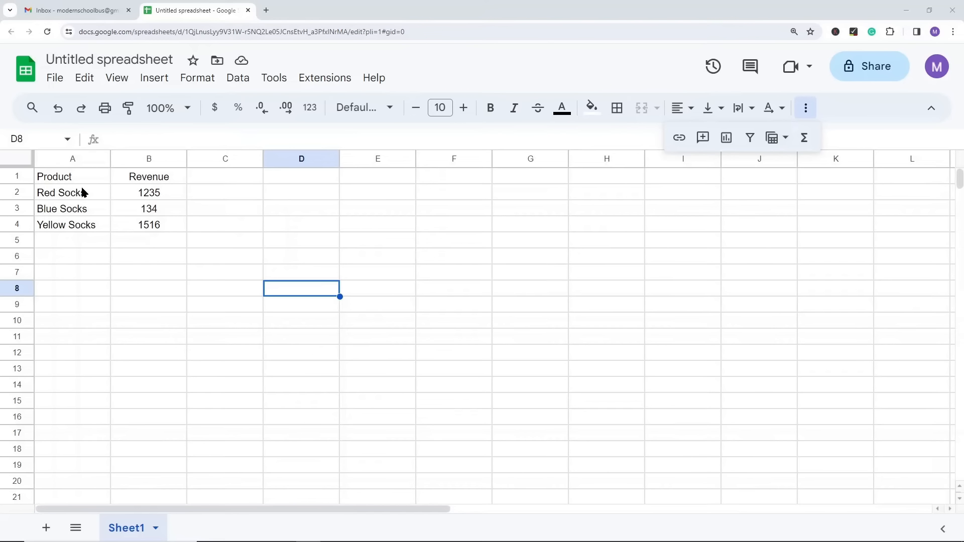
Step: Clear the Yellow Socks revenue in B4 and undo the deletion
{"action": "left_click", "coordinate": [81, 285]}
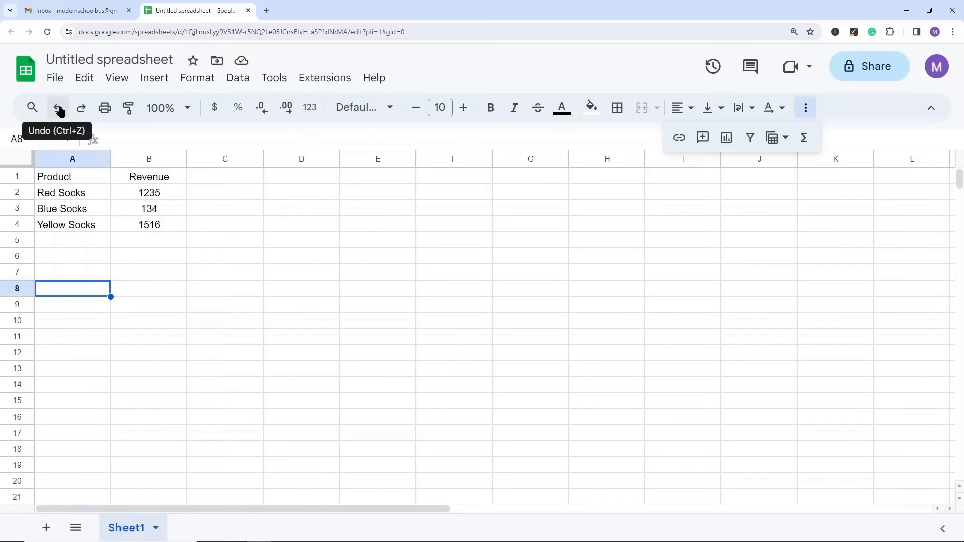
{"action": "left_click", "coordinate": [156, 225]}
{"action": "key", "text": "Delete"}
{"action": "key", "text": "ctrl+z"}
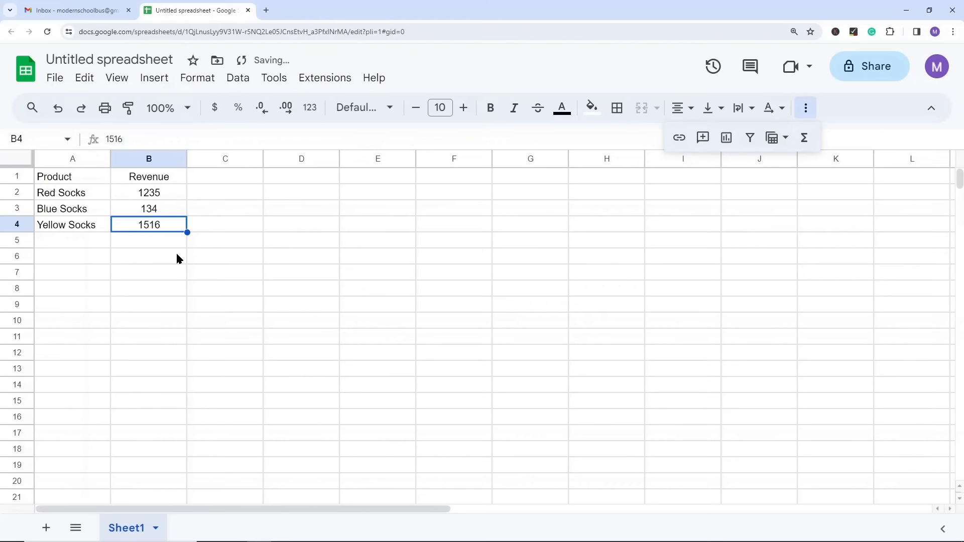
Step: Enter the sample text "gagea" in B6 and undo the entry
{"action": "left_click", "coordinate": [150, 255]}
{"action": "type", "text": "gagea"}
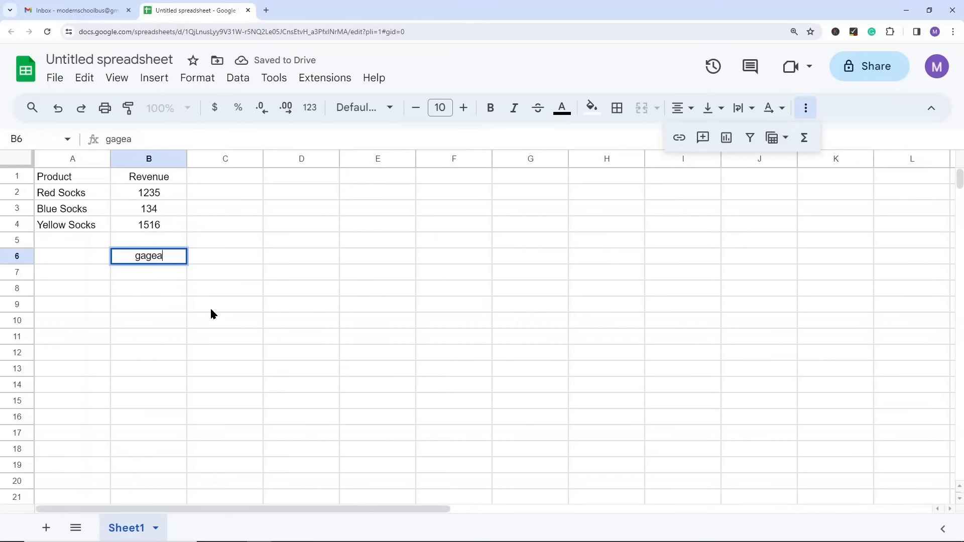
{"action": "left_click", "coordinate": [211, 317]}
{"action": "key", "text": "ctrl+z"}
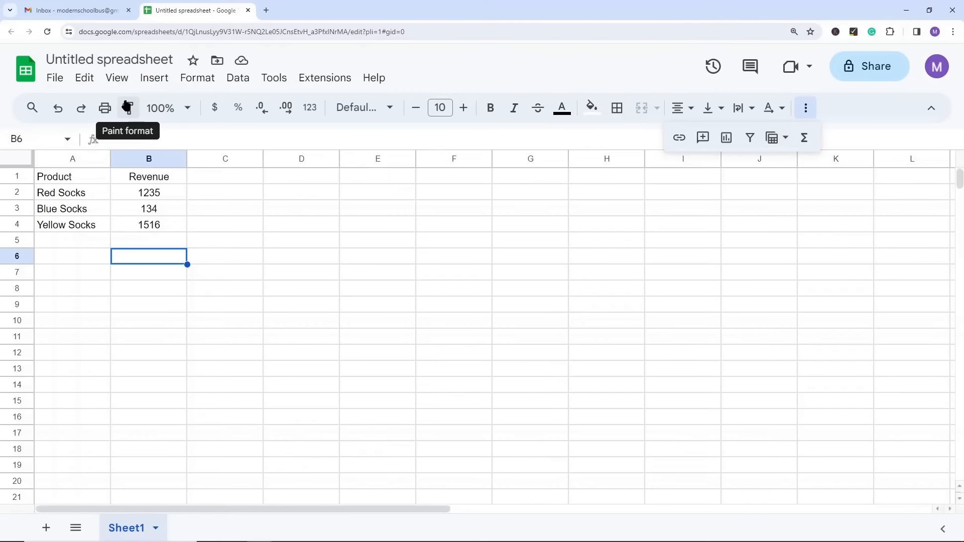
Step: Make the Revenue header and the first two revenue figures in B1:B3 bold
{"action": "left_click", "coordinate": [162, 225]}
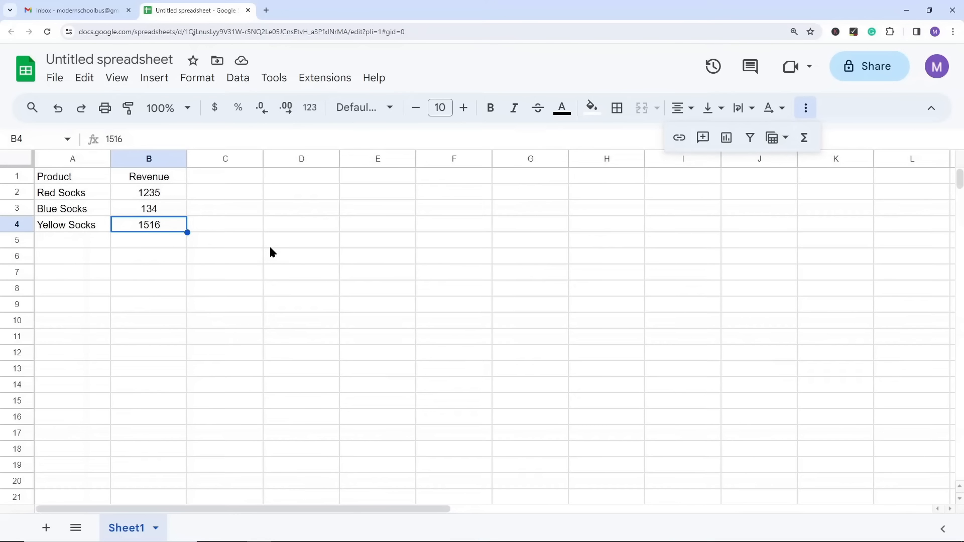
{"action": "left_click_drag", "start_coordinate": [160, 178], "coordinate": [164, 203]}
{"action": "key", "text": "ctrl+b"}
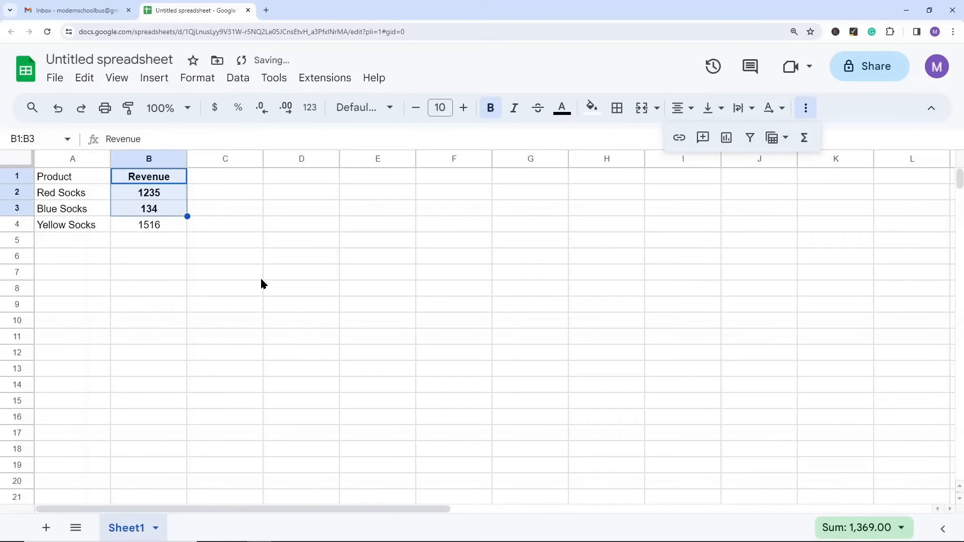
{"action": "left_click", "coordinate": [261, 277]}
Step: Copy the formatting of B1:B3 onto the product cells A1:A3 with Paint format
{"action": "left_click_drag", "start_coordinate": [55, 178], "coordinate": [63, 211]}
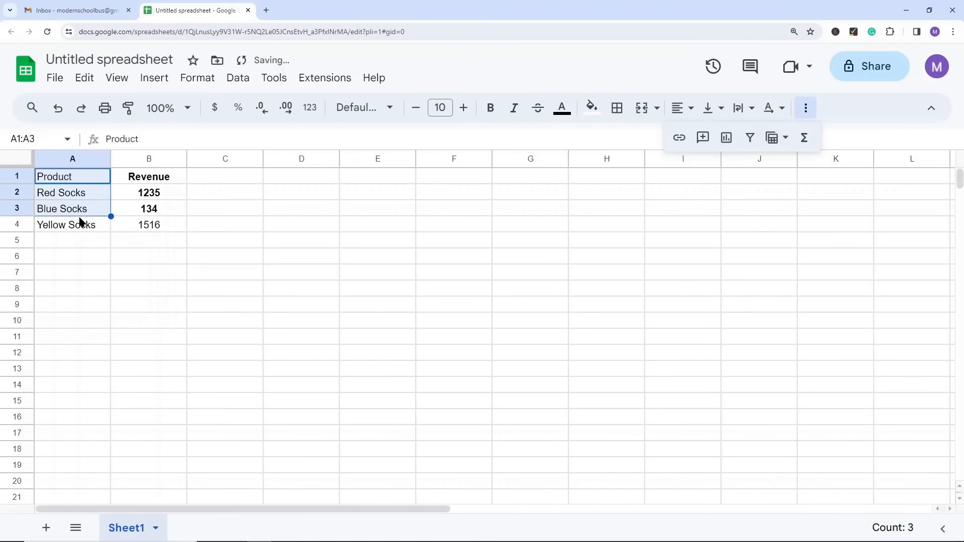
{"action": "left_click", "coordinate": [272, 271]}
{"action": "left_click_drag", "start_coordinate": [160, 181], "coordinate": [155, 208]}
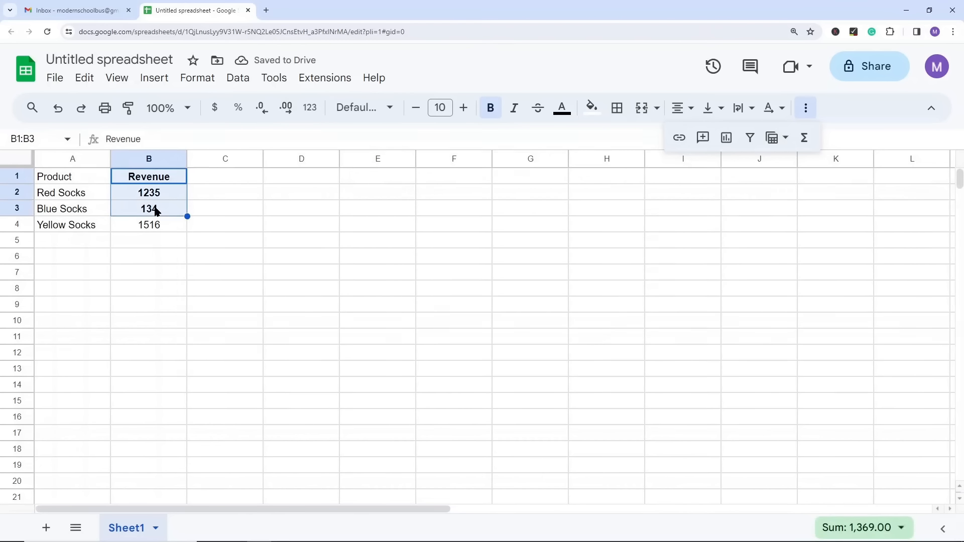
{"action": "left_click", "coordinate": [127, 114]}
{"action": "left_click_drag", "start_coordinate": [61, 179], "coordinate": [62, 214]}
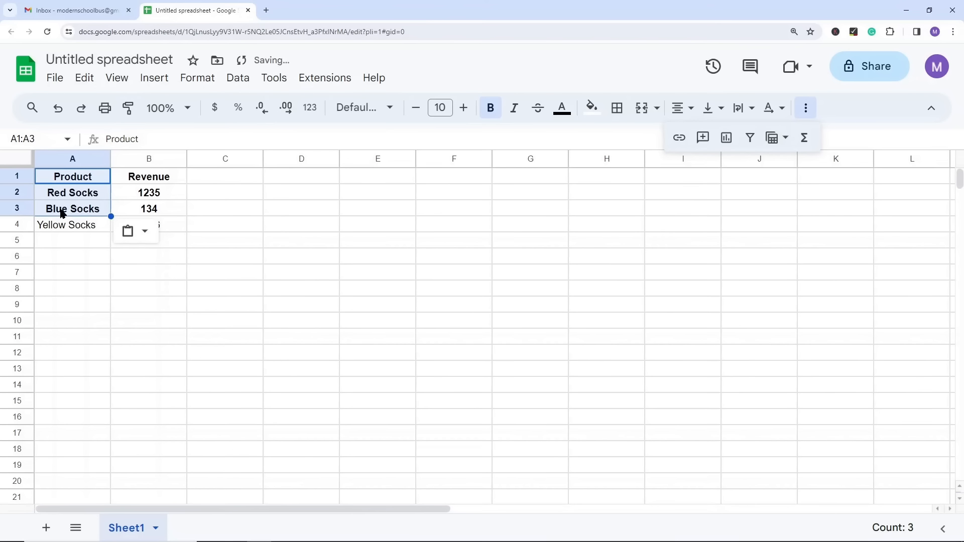
{"action": "left_click", "coordinate": [231, 292]}
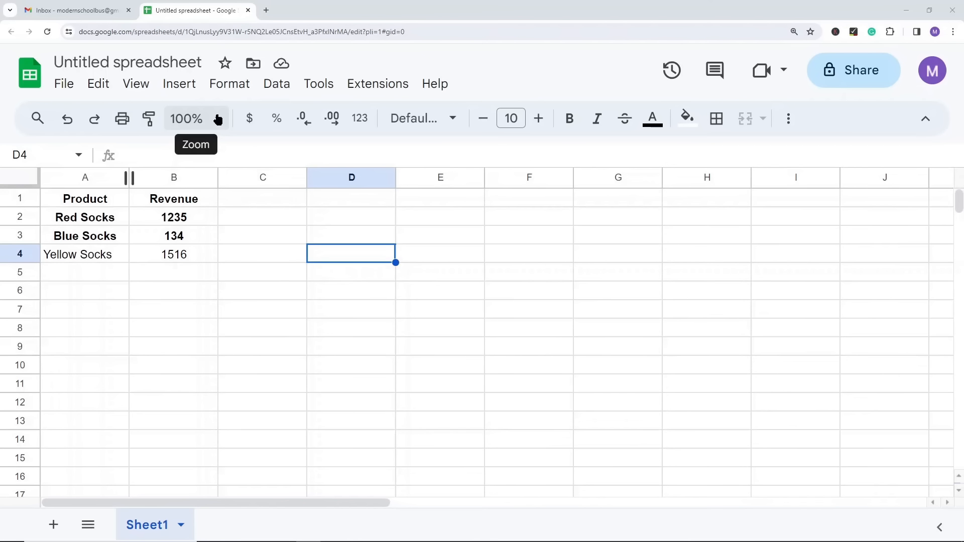
Step: Try the sheet zoom at 150% and 50%, and return it to 100%
{"action": "left_click", "coordinate": [217, 119]}
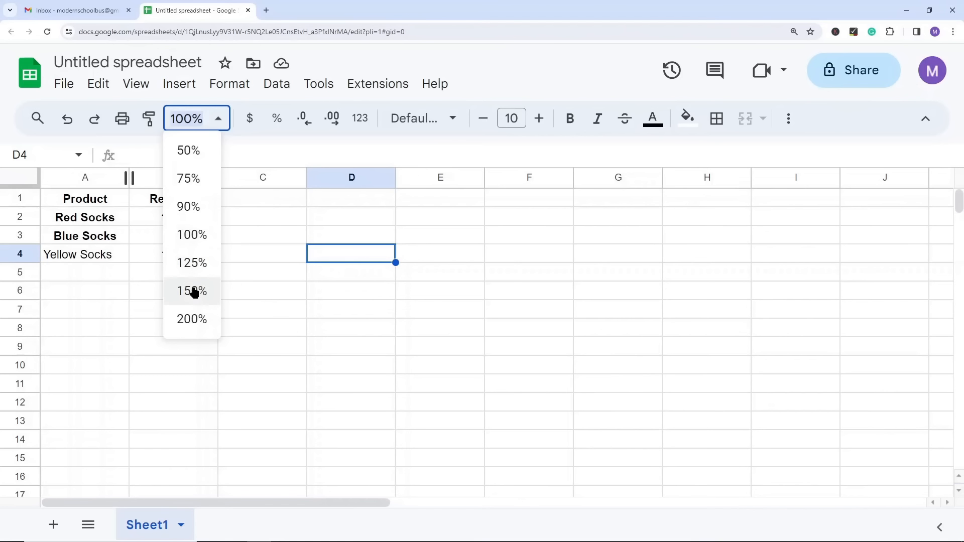
{"action": "left_click", "coordinate": [193, 291]}
{"action": "left_click", "coordinate": [224, 120]}
{"action": "left_click", "coordinate": [217, 150]}
{"action": "left_click", "coordinate": [215, 121]}
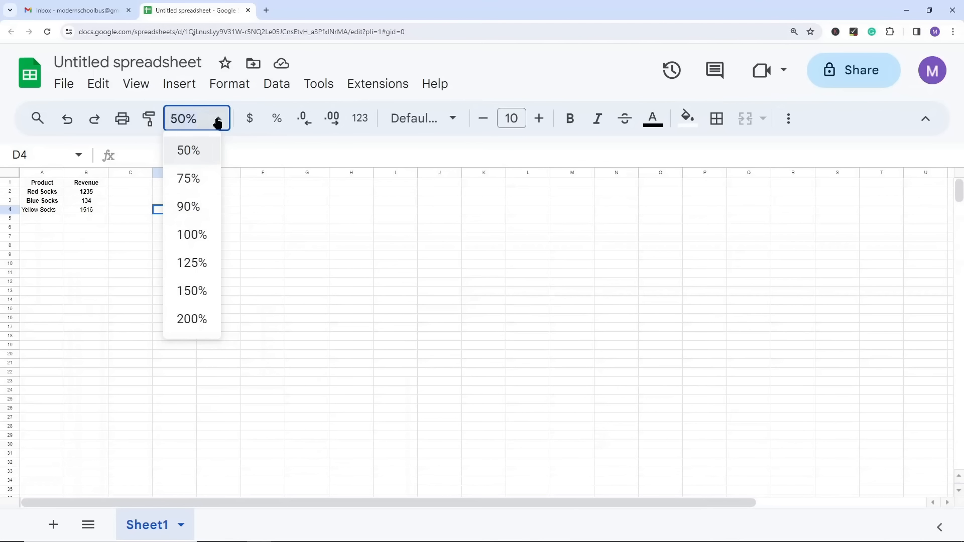
{"action": "left_click", "coordinate": [182, 236]}
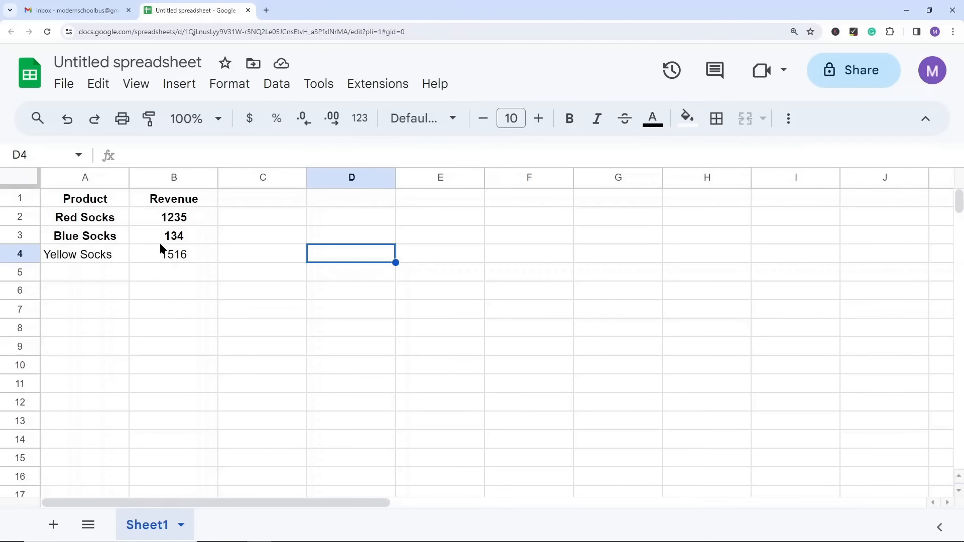
Step: Remove the bold formatting from the whole product and revenue table in A1:B4
{"action": "left_click_drag", "start_coordinate": [103, 205], "coordinate": [180, 256]}
{"action": "key", "text": "ctrl+b"}
{"action": "left_click", "coordinate": [198, 289]}
{"action": "left_click", "coordinate": [173, 301]}
Step: Format the revenue figures in B2:B4 as currency
{"action": "left_click_drag", "start_coordinate": [180, 219], "coordinate": [185, 258]}
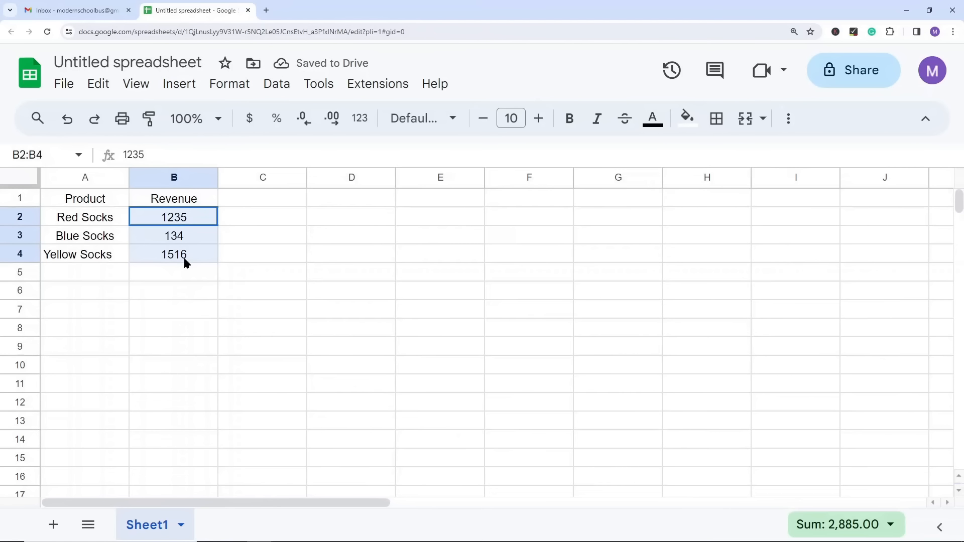
{"action": "left_click", "coordinate": [251, 120]}
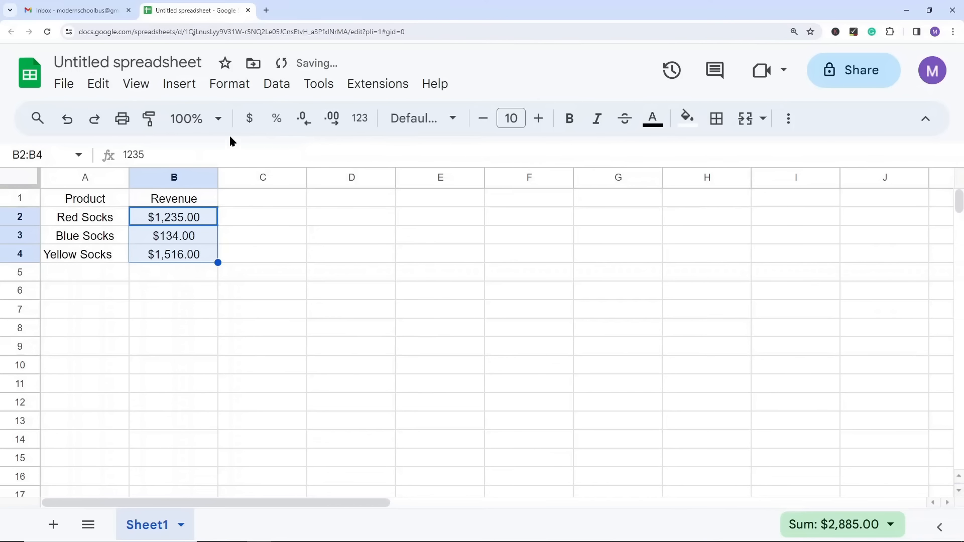
{"action": "left_click", "coordinate": [283, 237]}
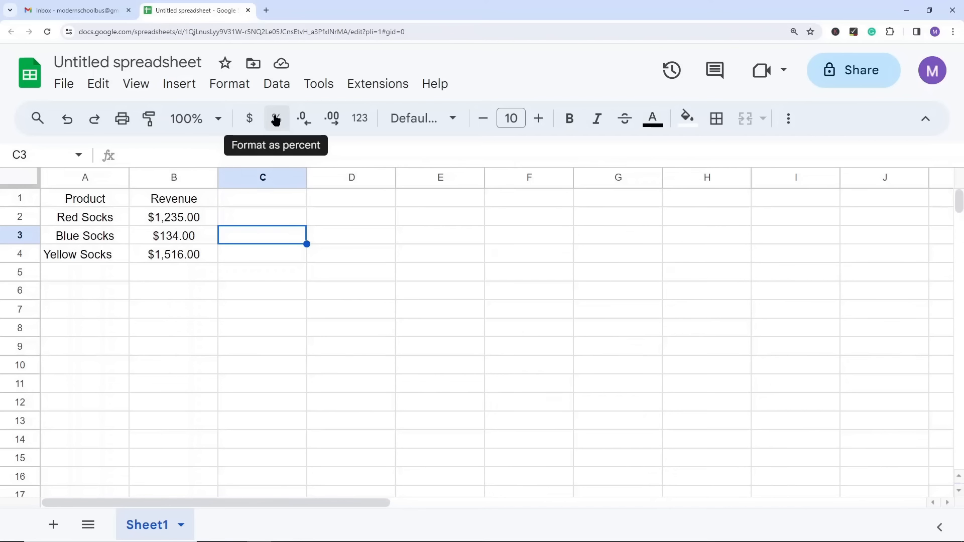
Step: Try formatting the revenue figures in B2:B4 as percent, and undo the change
{"action": "left_click_drag", "start_coordinate": [182, 220], "coordinate": [176, 252]}
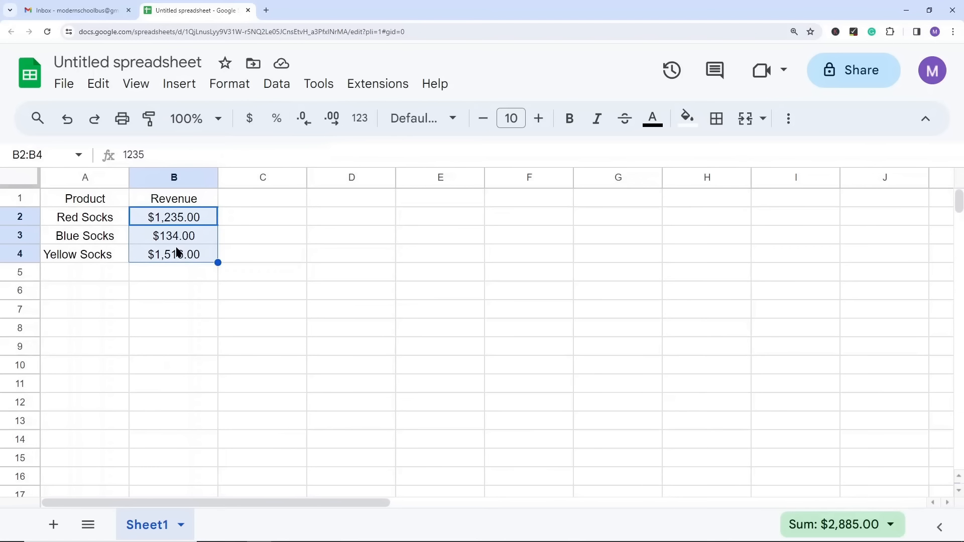
{"action": "left_click", "coordinate": [279, 123]}
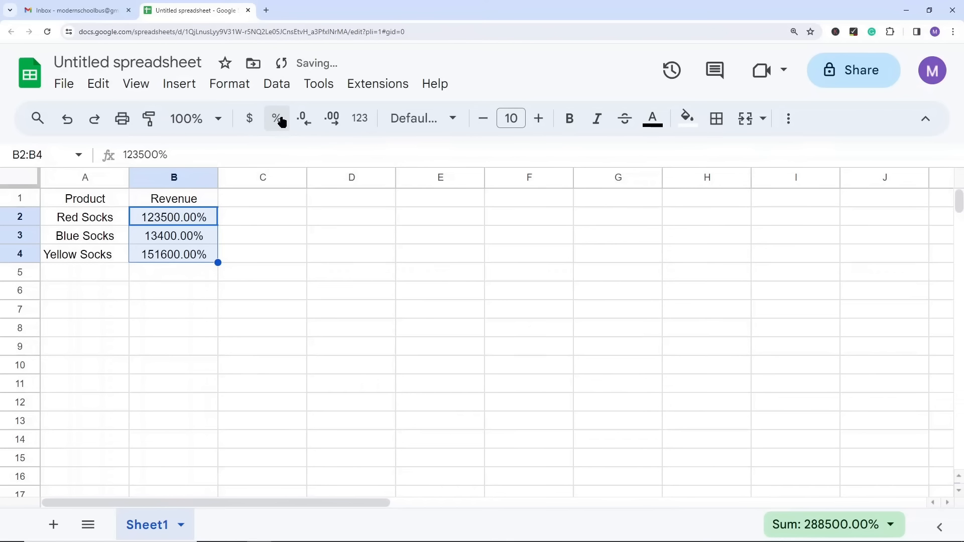
{"action": "left_click", "coordinate": [299, 274]}
{"action": "key", "text": "ctrl+z"}
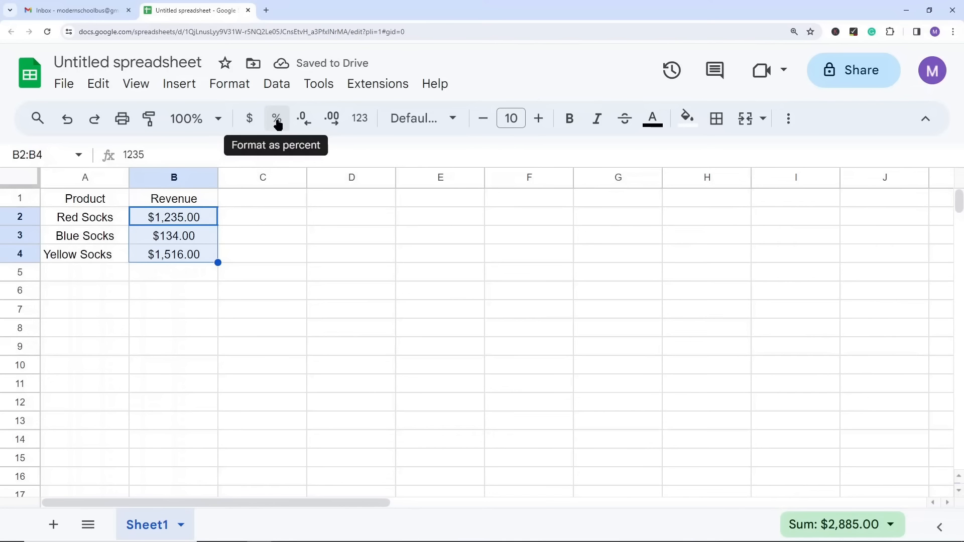
Step: Reduce the revenue amounts in B2:B4 to zero decimal places
{"action": "left_click", "coordinate": [305, 122]}
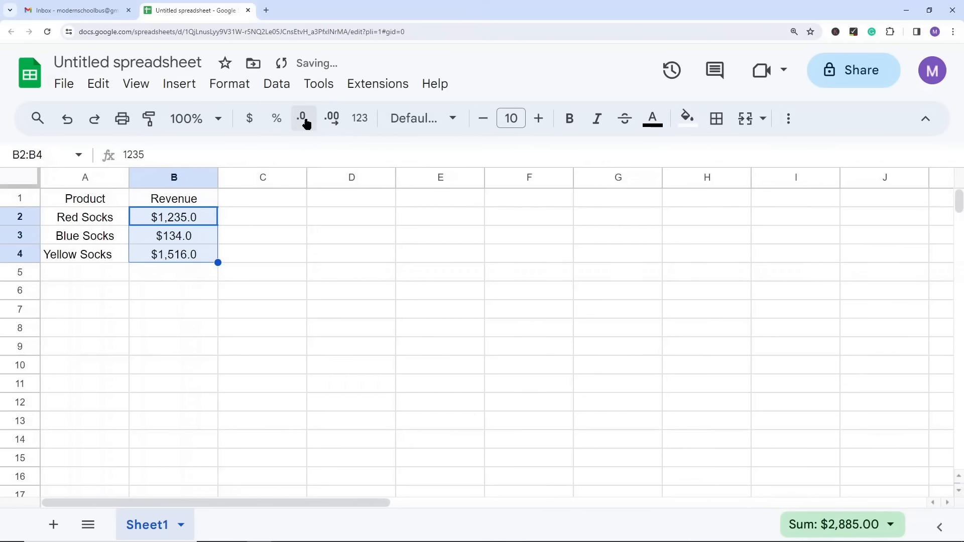
{"action": "left_click", "coordinate": [304, 122]}
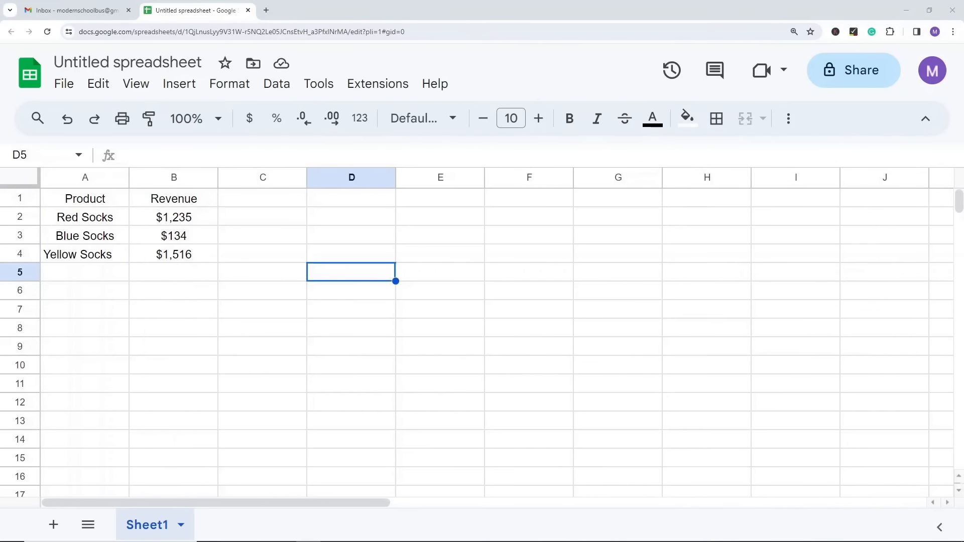
Step: Examine the available number formats and the list of fonts
{"action": "left_click", "coordinate": [360, 118]}
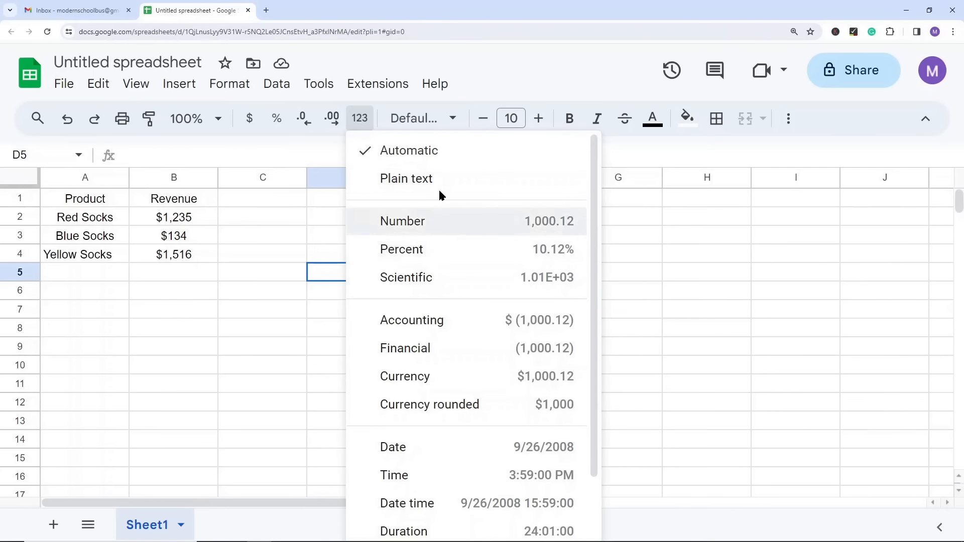
{"action": "scroll", "coordinate": [443, 369], "scroll_direction": "down", "scroll_amount": 2}
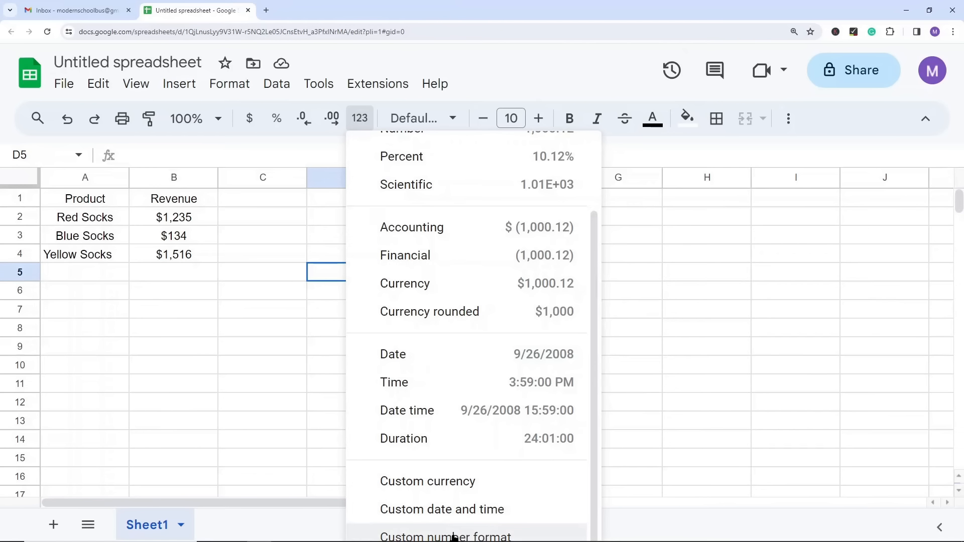
{"action": "scroll", "coordinate": [471, 391], "scroll_direction": "up", "scroll_amount": 2}
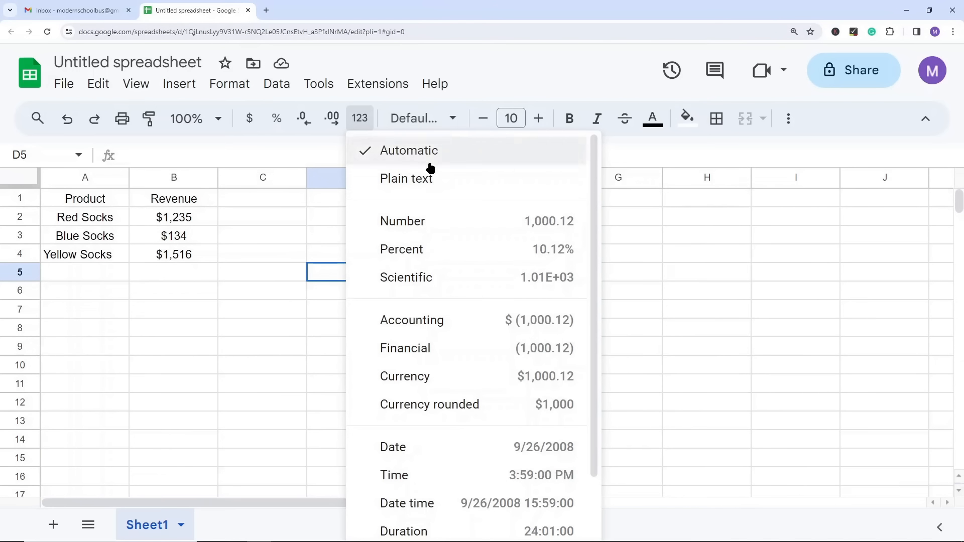
{"action": "left_click", "coordinate": [253, 292]}
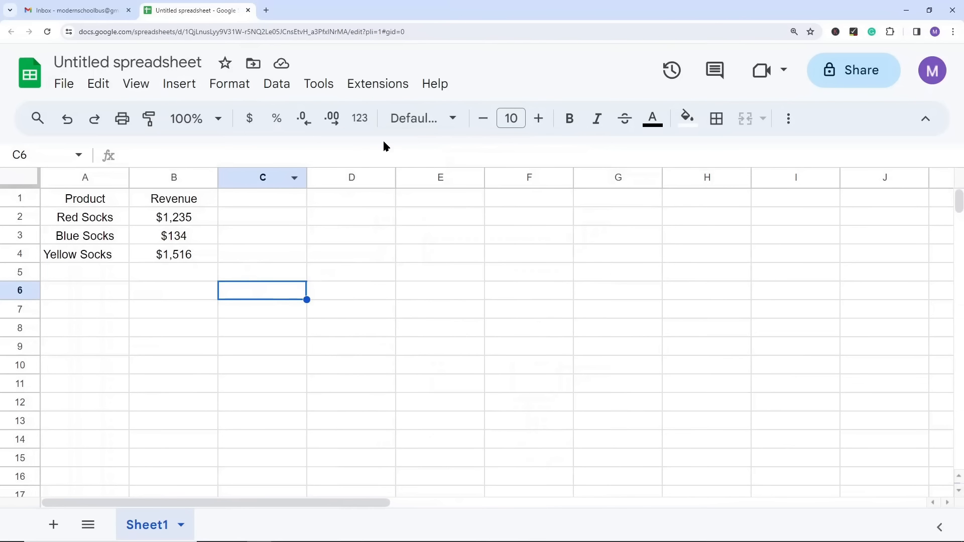
{"action": "left_click", "coordinate": [425, 123]}
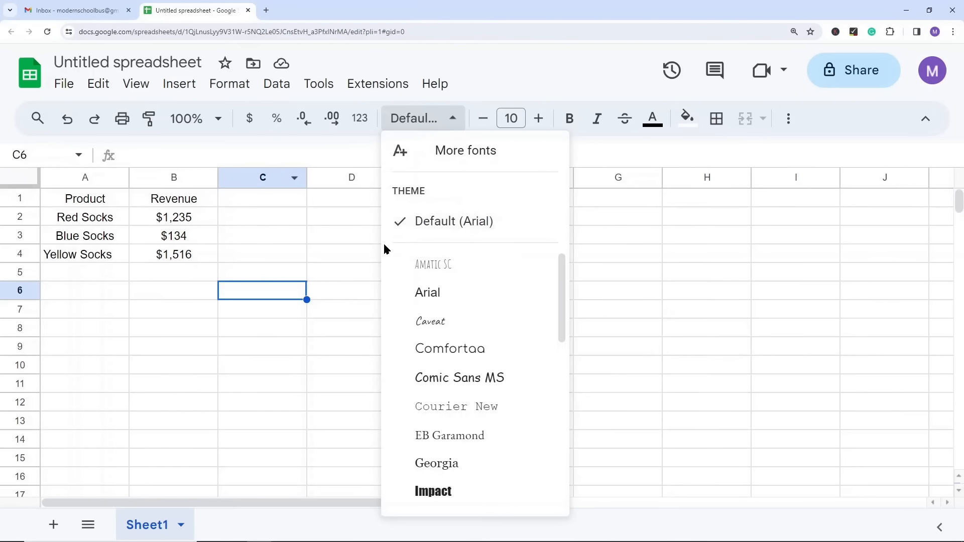
{"action": "left_click", "coordinate": [268, 221]}
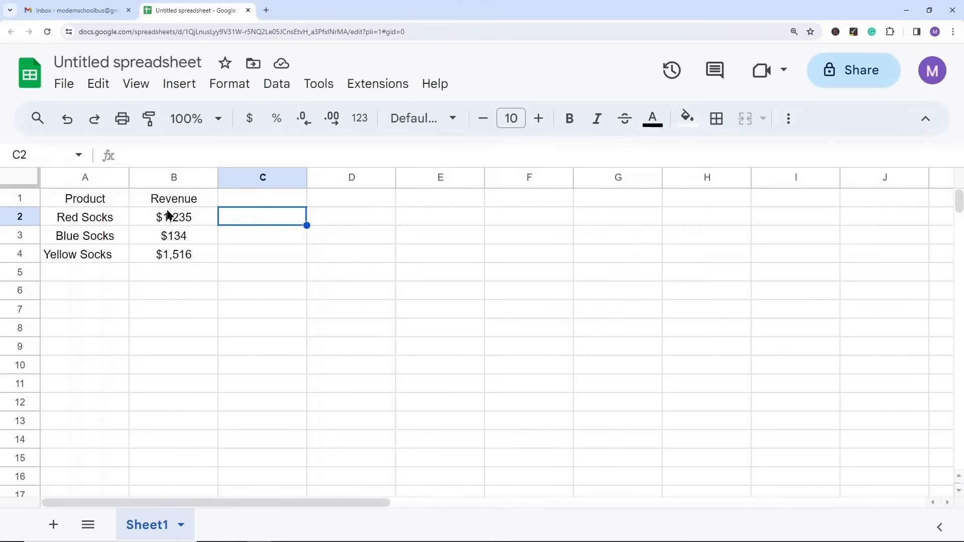
Step: Select the revenue cells B2:B4 and the entire sheet, clearing each selection
{"action": "left_click_drag", "start_coordinate": [168, 215], "coordinate": [169, 254]}
{"action": "left_click", "coordinate": [326, 237]}
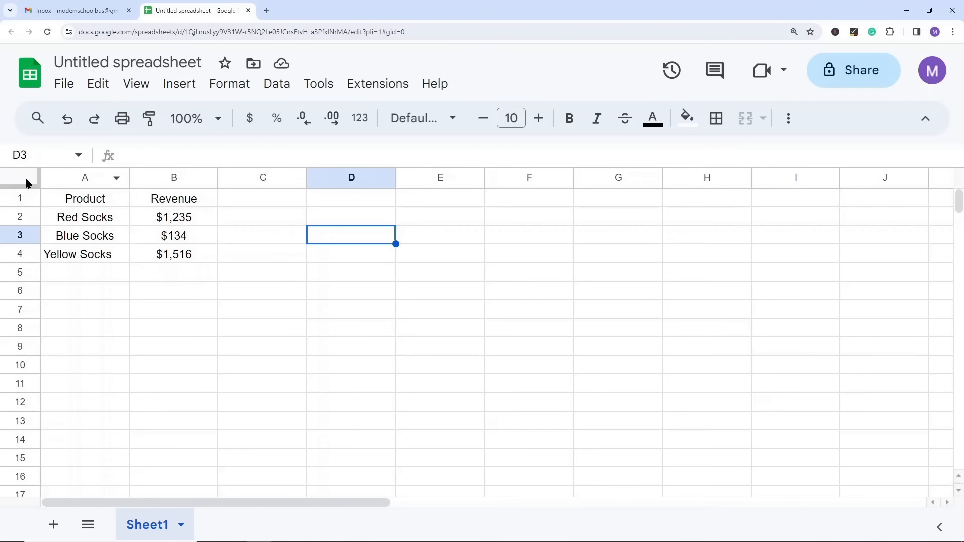
{"action": "left_click", "coordinate": [25, 182]}
{"action": "left_click", "coordinate": [160, 290]}
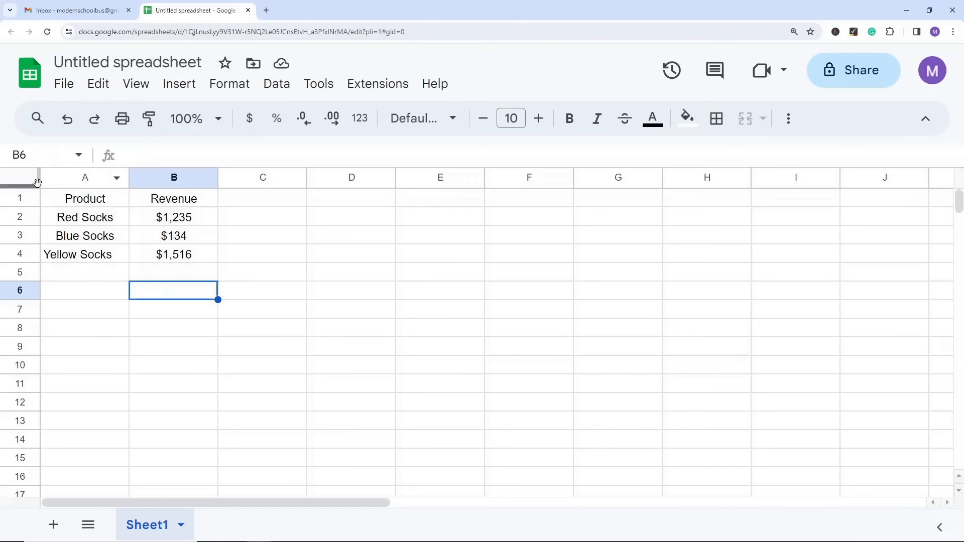
{"action": "left_click", "coordinate": [28, 182]}
{"action": "left_click", "coordinate": [326, 272]}
Step: Try the Amatic SC font on the entire sheet, and undo the font change
{"action": "key", "text": "ctrl+a"}
{"action": "left_click", "coordinate": [452, 118]}
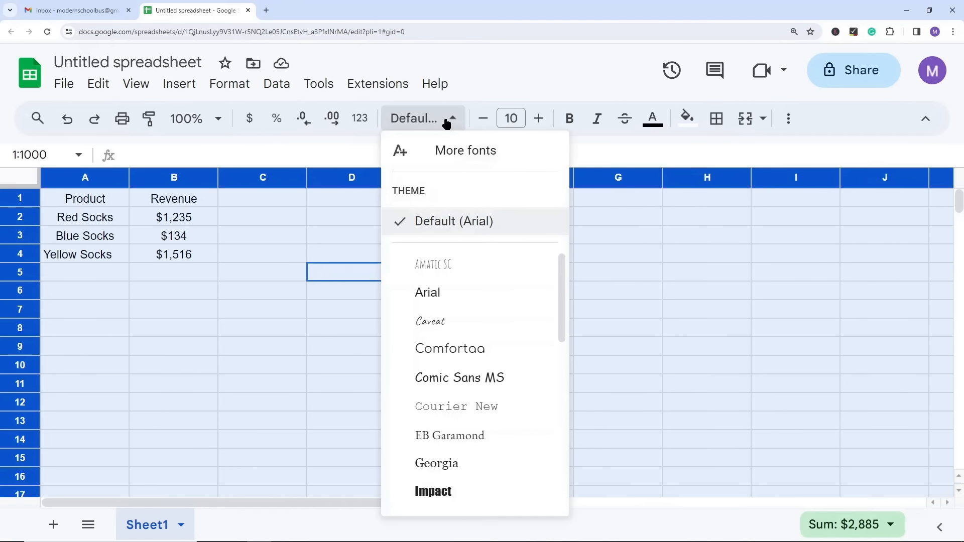
{"action": "left_click", "coordinate": [441, 265]}
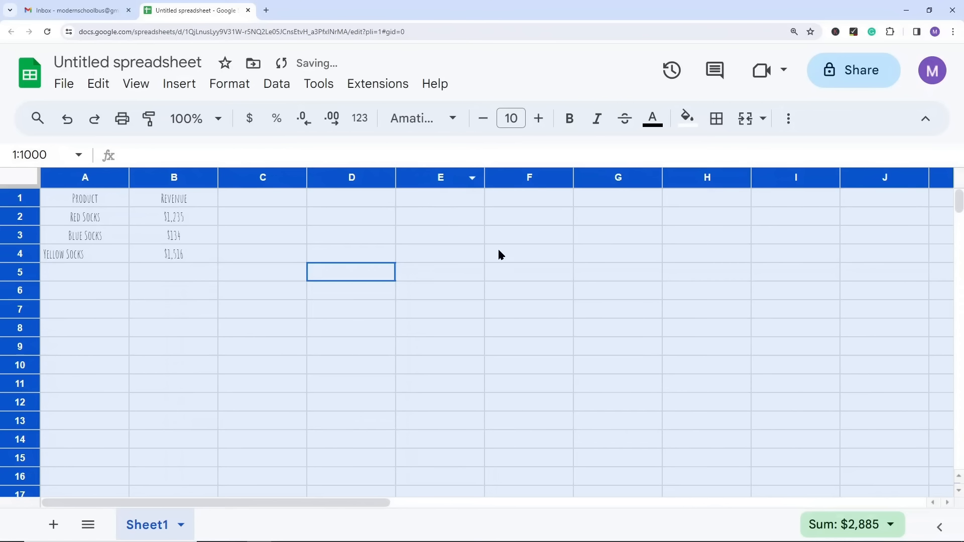
{"action": "key", "text": "ctrl+z"}
{"action": "left_click", "coordinate": [517, 272]}
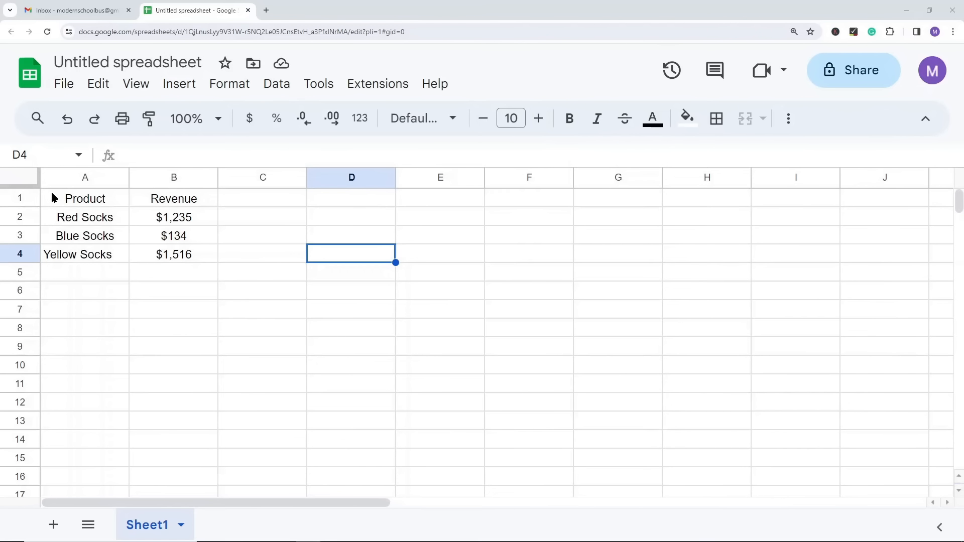
Step: Step the font size of the product table A1:B4 up and back down in single increments
{"action": "left_click_drag", "start_coordinate": [90, 200], "coordinate": [173, 261]}
{"action": "left_click", "coordinate": [539, 120]}
{"action": "left_click", "coordinate": [539, 119]}
{"action": "left_click", "coordinate": [538, 119]}
{"action": "left_click", "coordinate": [482, 120]}
{"action": "left_click", "coordinate": [482, 119]}
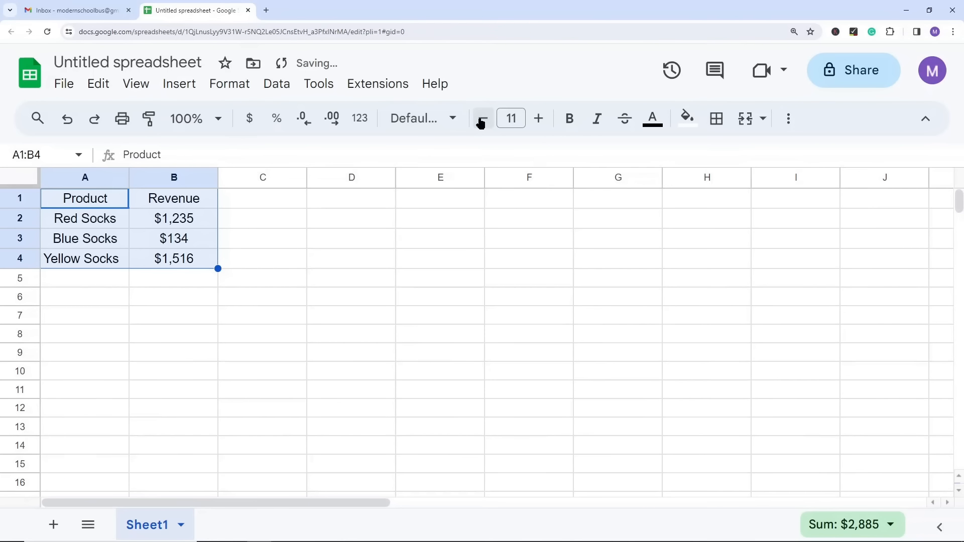
Step: Try font size 24 on the product table A1:B4, and set its font size back to 10
{"action": "left_click", "coordinate": [512, 120]}
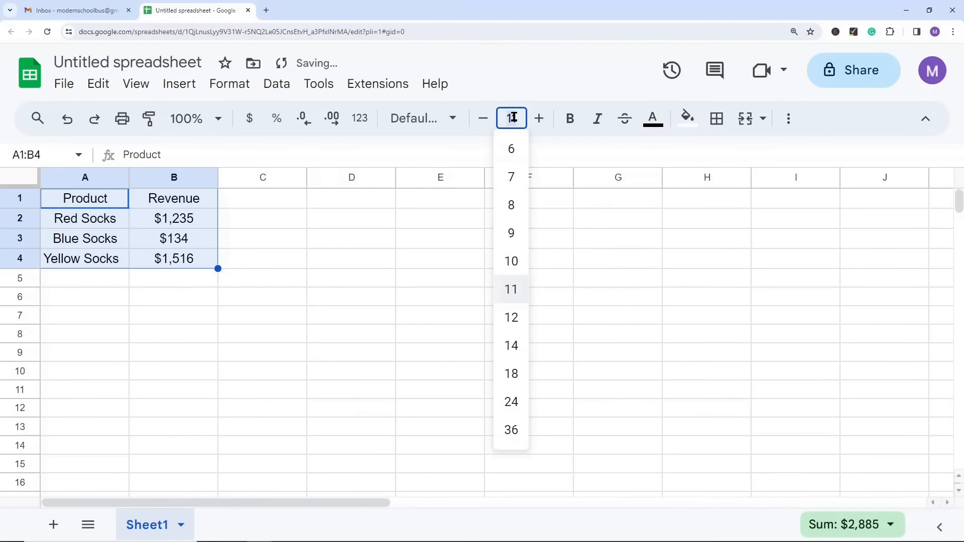
{"action": "left_click", "coordinate": [508, 400]}
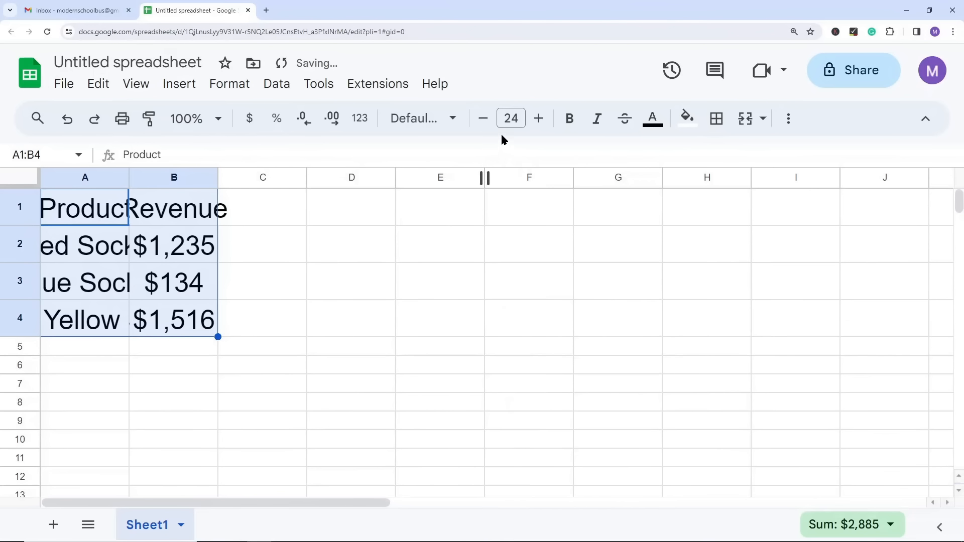
{"action": "left_click", "coordinate": [512, 118]}
{"action": "type", "text": "10"}
{"action": "key", "text": "Return"}
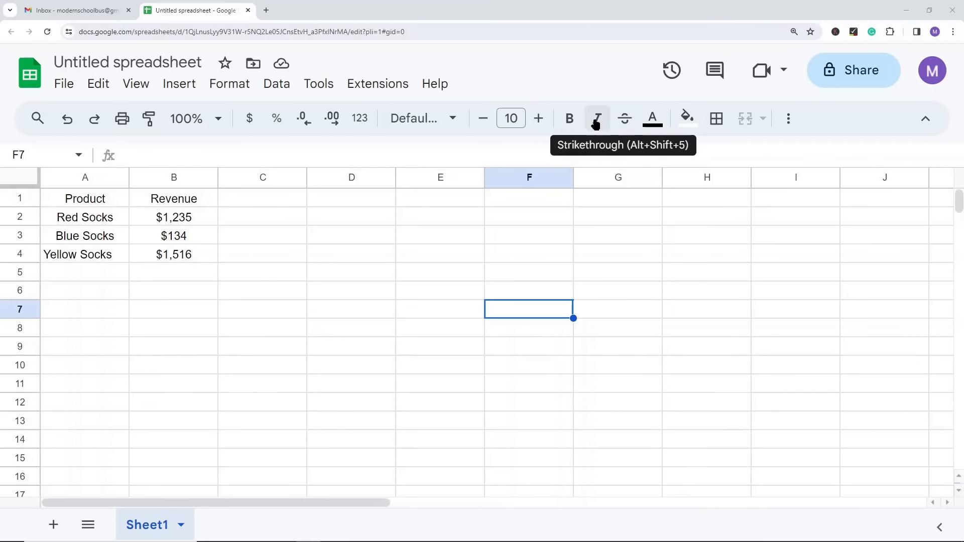
Step: Make the Product and Revenue headers in A1:B1 bold
{"action": "left_click", "coordinate": [306, 271]}
{"action": "left_click_drag", "start_coordinate": [103, 200], "coordinate": [152, 202]}
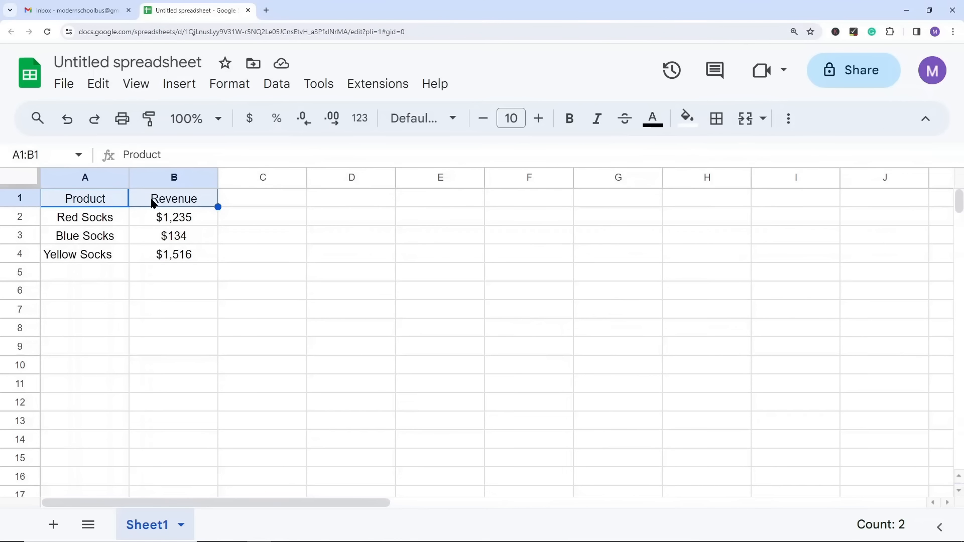
{"action": "left_click", "coordinate": [570, 119]}
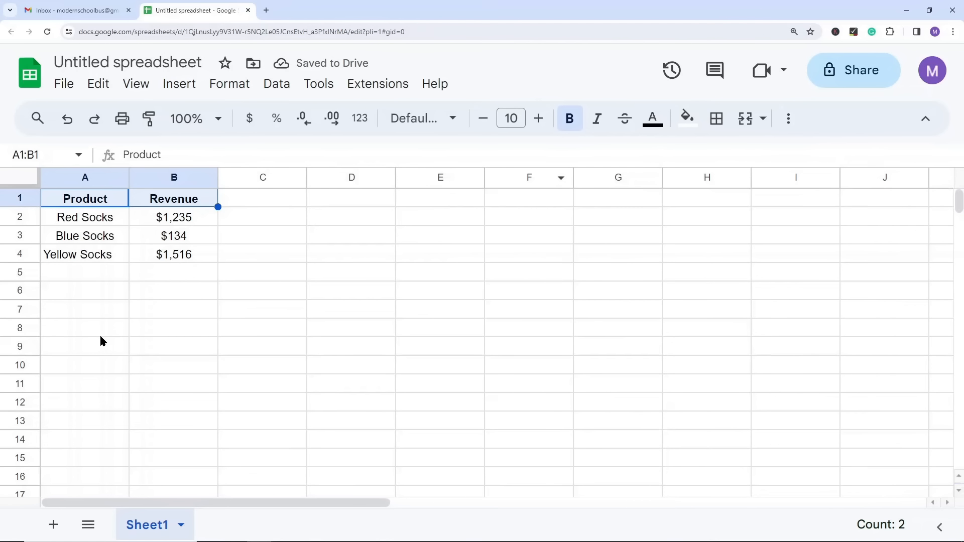
{"action": "left_click", "coordinate": [236, 313]}
Step: Fill the header cells A1:B1 with a light blue background colour
{"action": "left_click_drag", "start_coordinate": [100, 206], "coordinate": [164, 199]}
{"action": "left_click", "coordinate": [687, 123]}
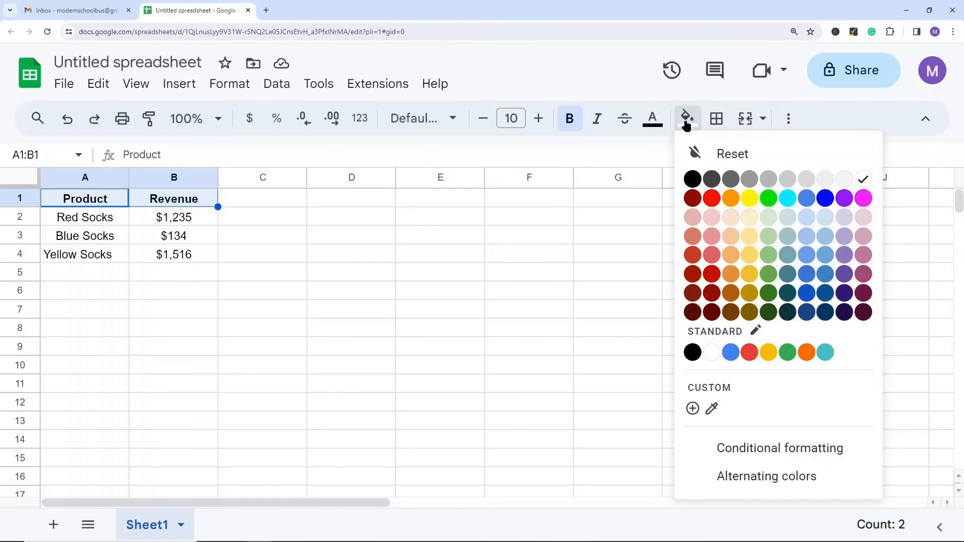
{"action": "left_click", "coordinate": [806, 218]}
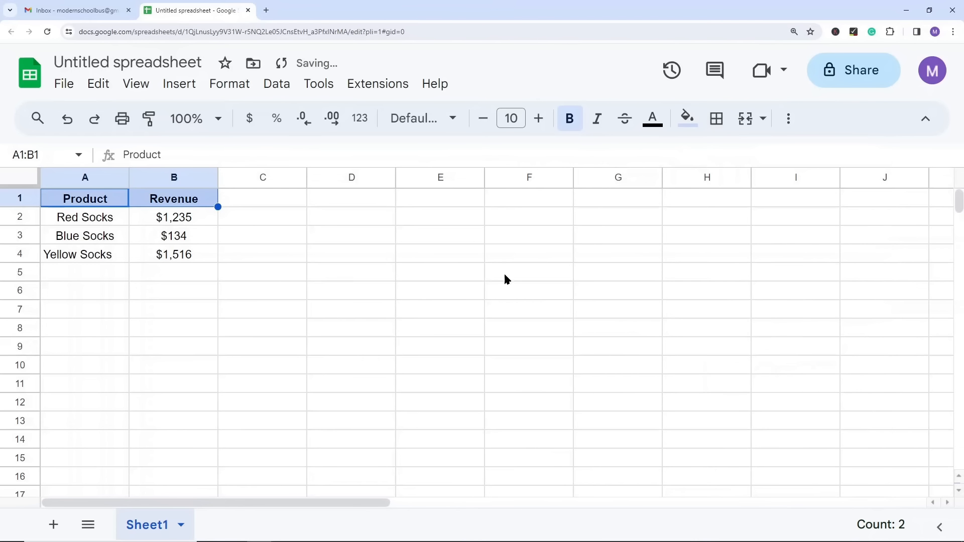
{"action": "left_click", "coordinate": [522, 273]}
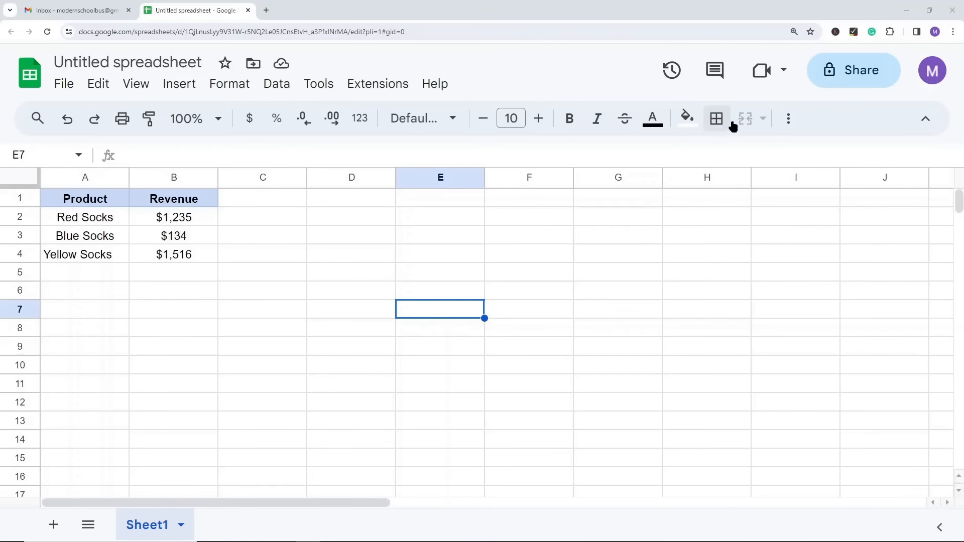
Step: Apply borders around and between all cells of the product table A1:B4
{"action": "left_click", "coordinate": [134, 288]}
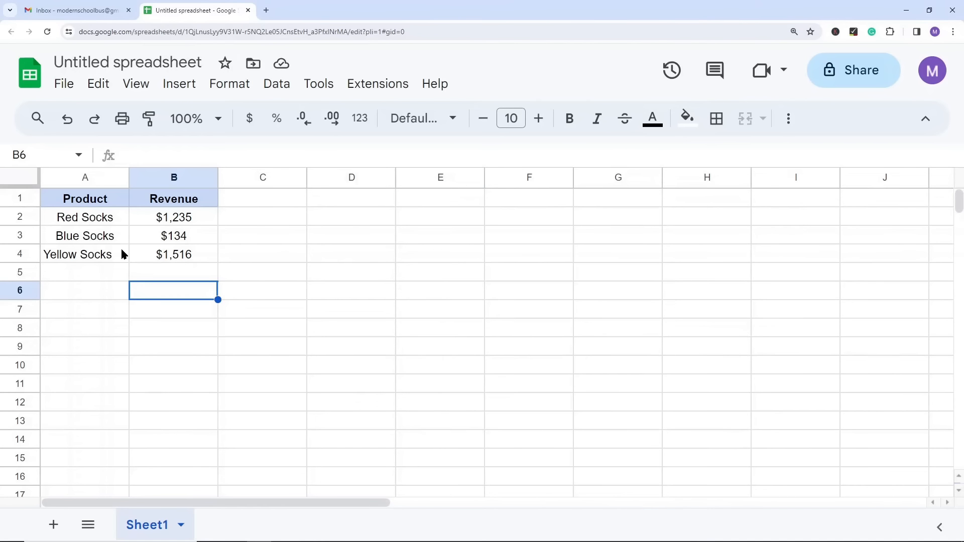
{"action": "left_click_drag", "start_coordinate": [85, 199], "coordinate": [180, 261]}
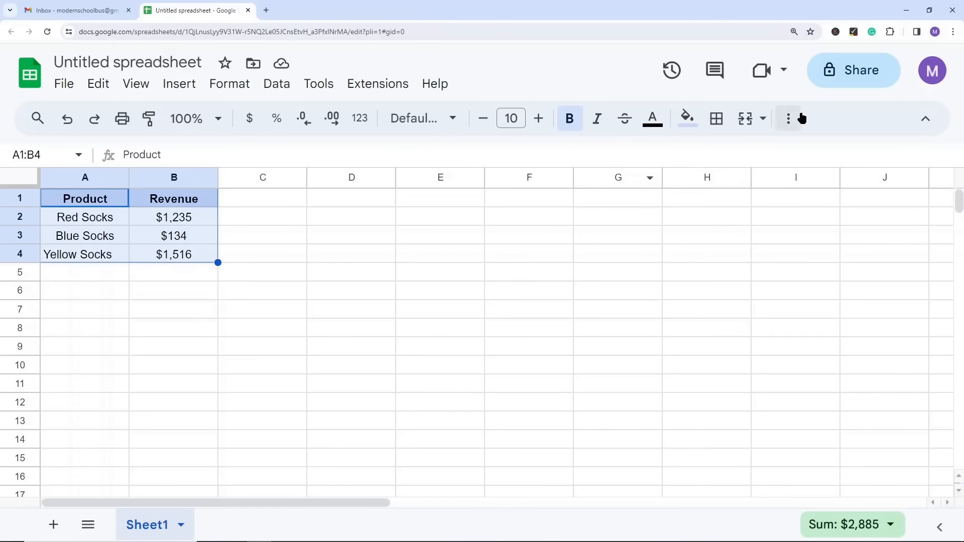
{"action": "left_click", "coordinate": [717, 117]}
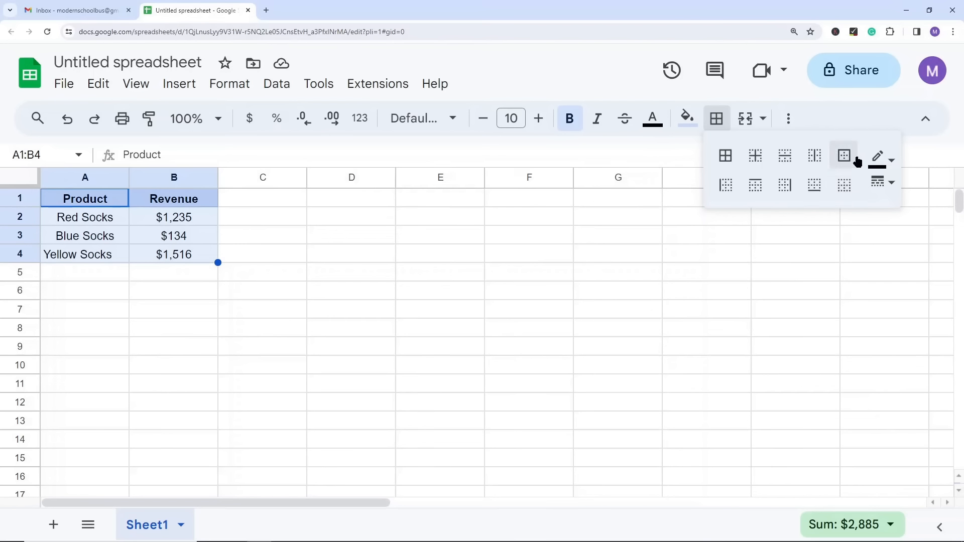
{"action": "left_click", "coordinate": [729, 157]}
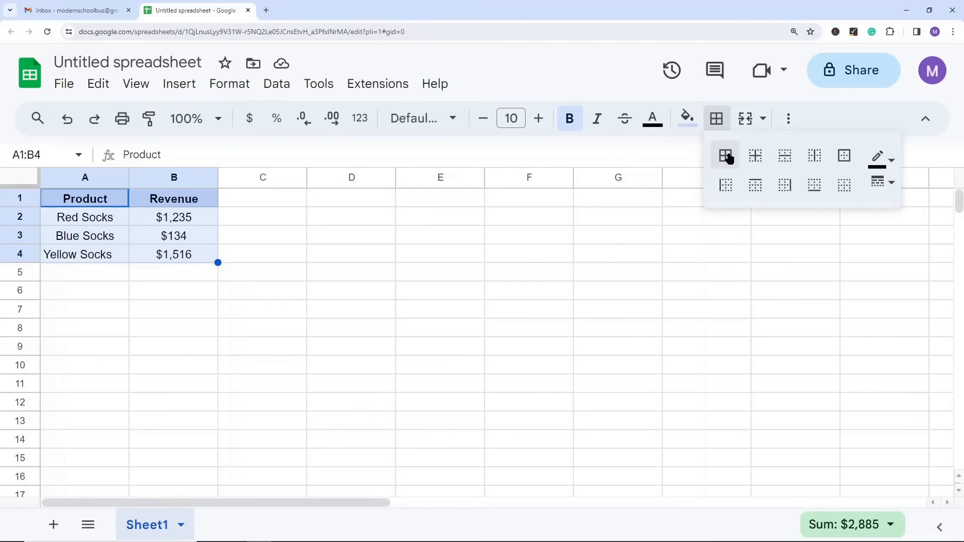
{"action": "left_click", "coordinate": [184, 381]}
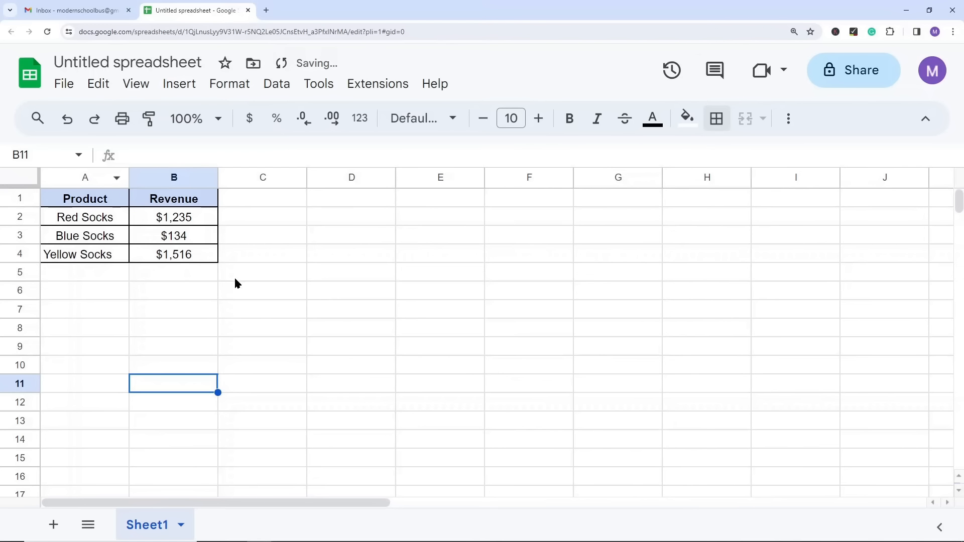
Step: Review the border options for the product table A1:B4, including the border colour setting
{"action": "left_click_drag", "start_coordinate": [113, 201], "coordinate": [174, 254]}
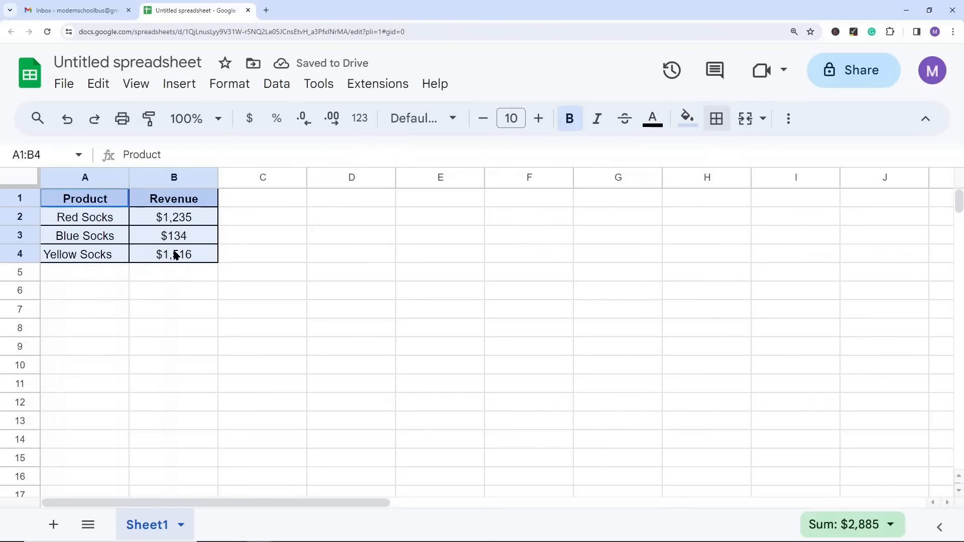
{"action": "left_click", "coordinate": [722, 122]}
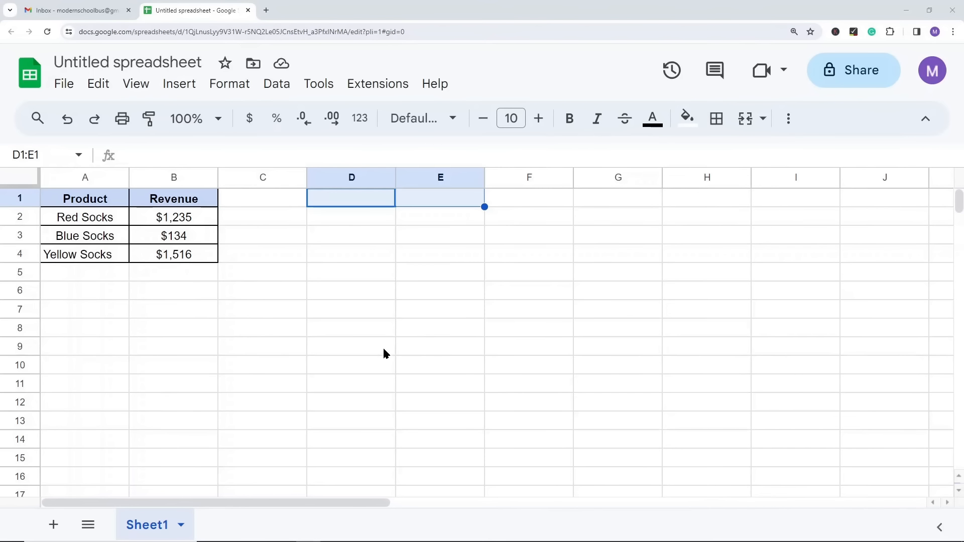
{"action": "left_click", "coordinate": [383, 348]}
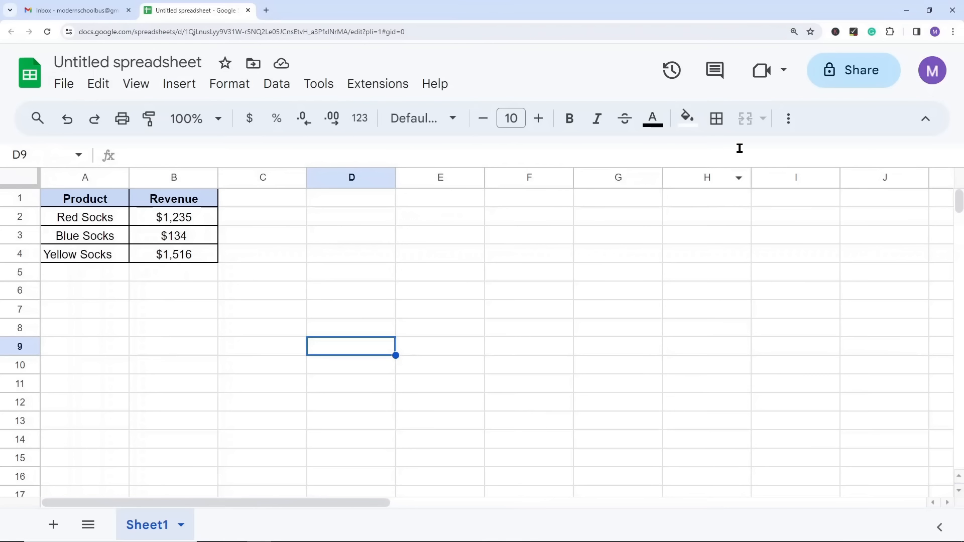
Step: Compare which merge options are available for the single-row range D1:E1 and the multi-row range D1:E5
{"action": "left_click_drag", "start_coordinate": [393, 198], "coordinate": [452, 205]}
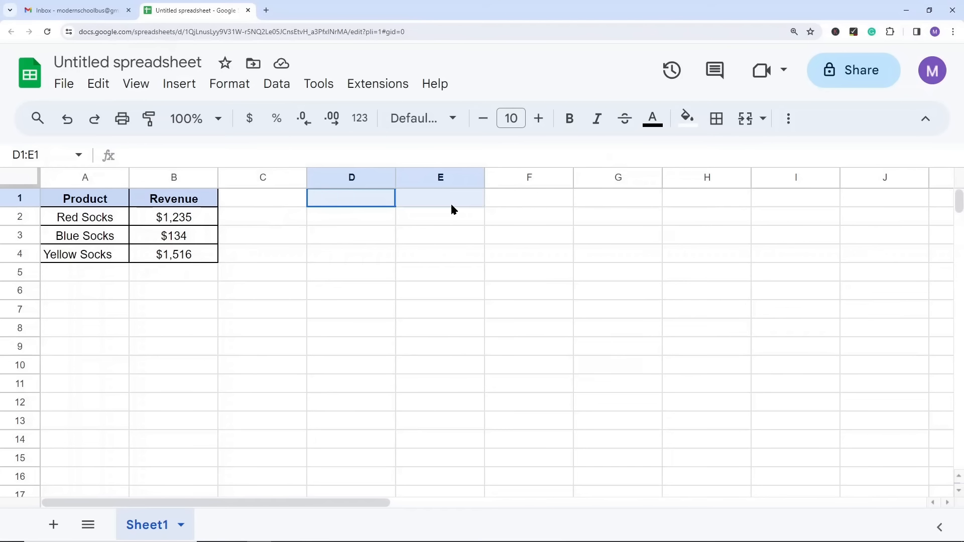
{"action": "left_click", "coordinate": [545, 305]}
{"action": "left_click_drag", "start_coordinate": [365, 191], "coordinate": [411, 198]}
{"action": "left_click", "coordinate": [762, 119]}
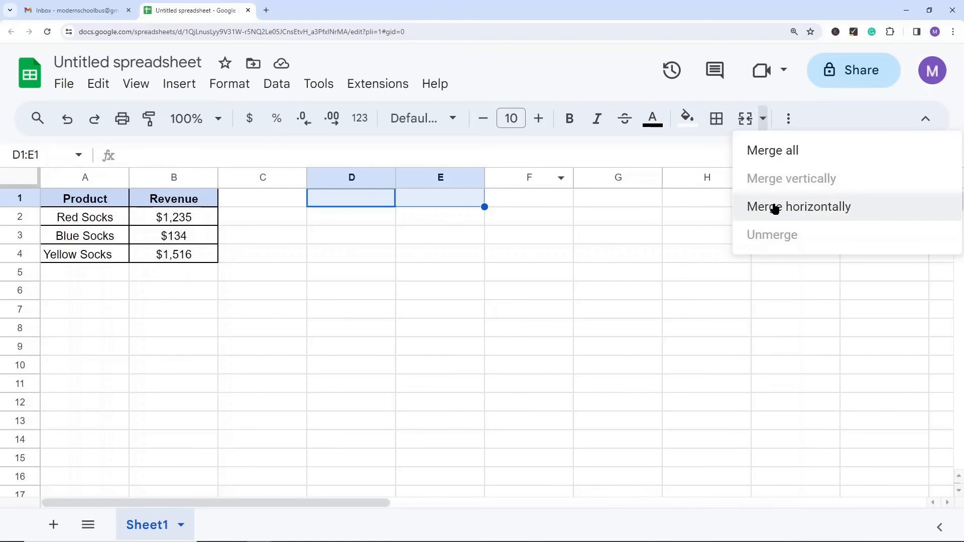
{"action": "left_click", "coordinate": [368, 269]}
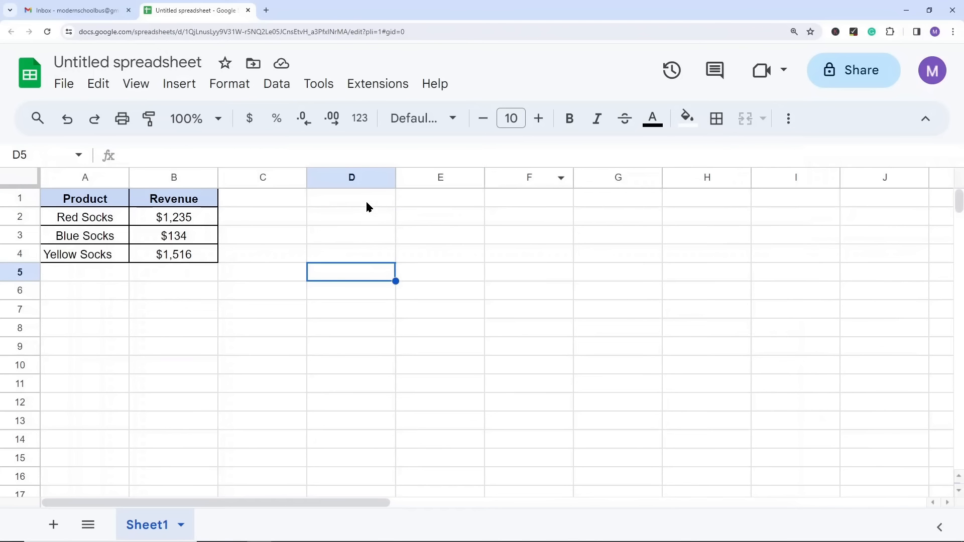
{"action": "left_click_drag", "start_coordinate": [367, 200], "coordinate": [457, 280]}
{"action": "left_click", "coordinate": [757, 121]}
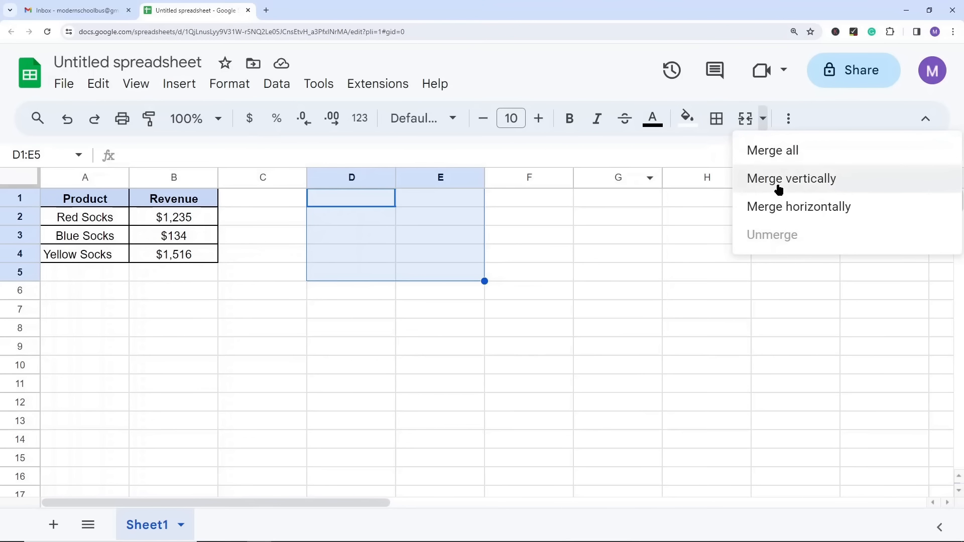
{"action": "left_click", "coordinate": [442, 253]}
Step: Merge the empty cells D1:E1 horizontally
{"action": "left_click_drag", "start_coordinate": [366, 200], "coordinate": [426, 200]}
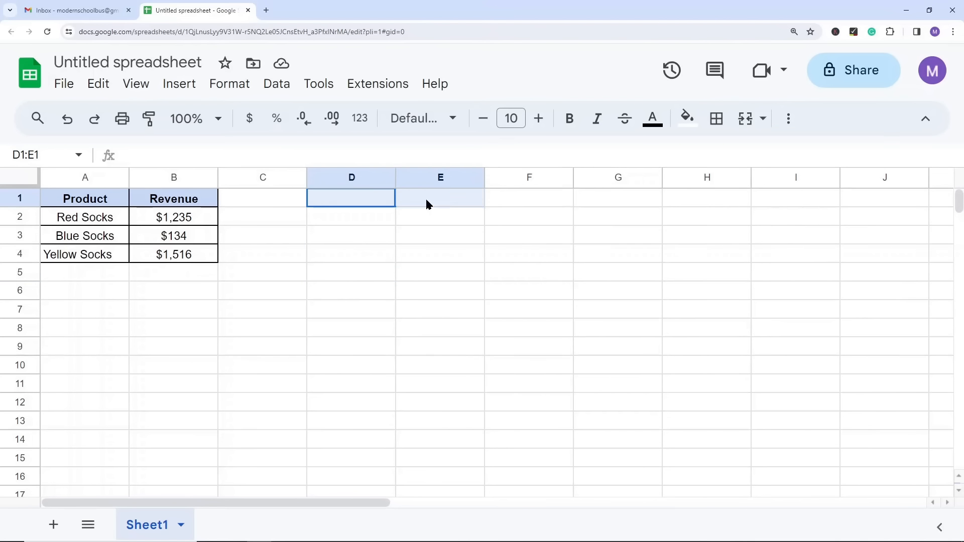
{"action": "left_click", "coordinate": [762, 120]}
{"action": "left_click", "coordinate": [787, 216]}
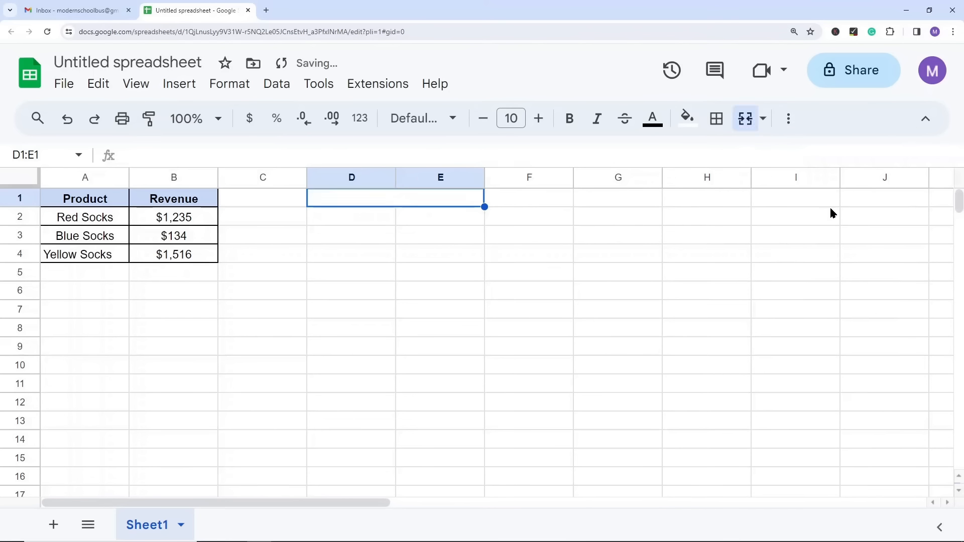
{"action": "left_click", "coordinate": [387, 292]}
Step: Check how the merged cell D1:E1 behaves by opening it for editing and extending the selection along row 1
{"action": "double_click", "coordinate": [347, 197]}
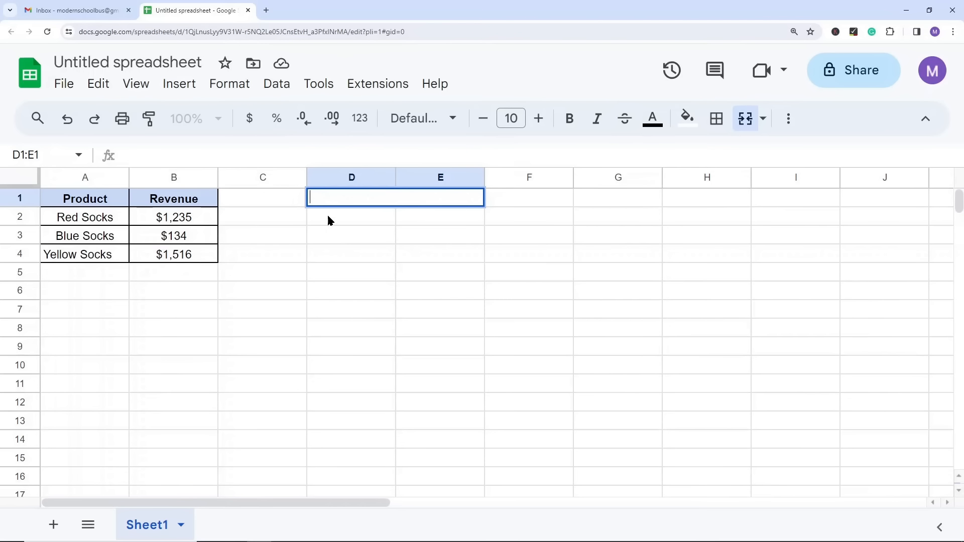
{"action": "left_click", "coordinate": [377, 287]}
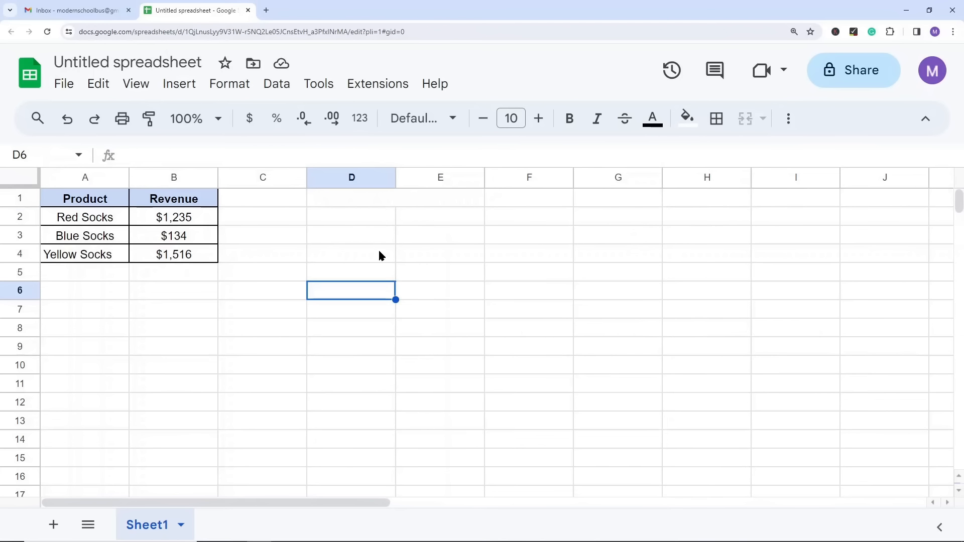
{"action": "left_click", "coordinate": [362, 199]}
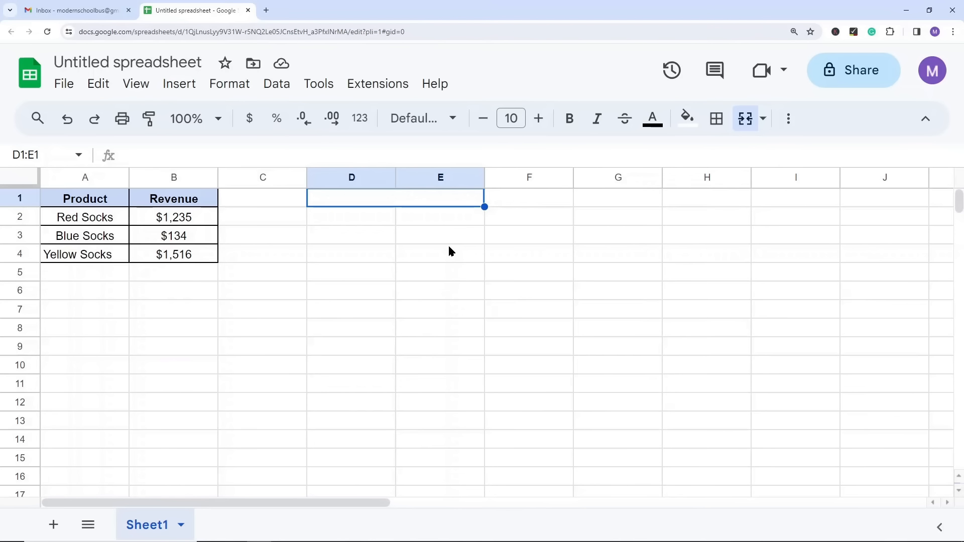
{"action": "key", "text": "shift+Right"}
{"action": "key", "text": "shift+Right"}
{"action": "key", "text": "shift+Right"}
{"action": "left_click", "coordinate": [474, 277]}
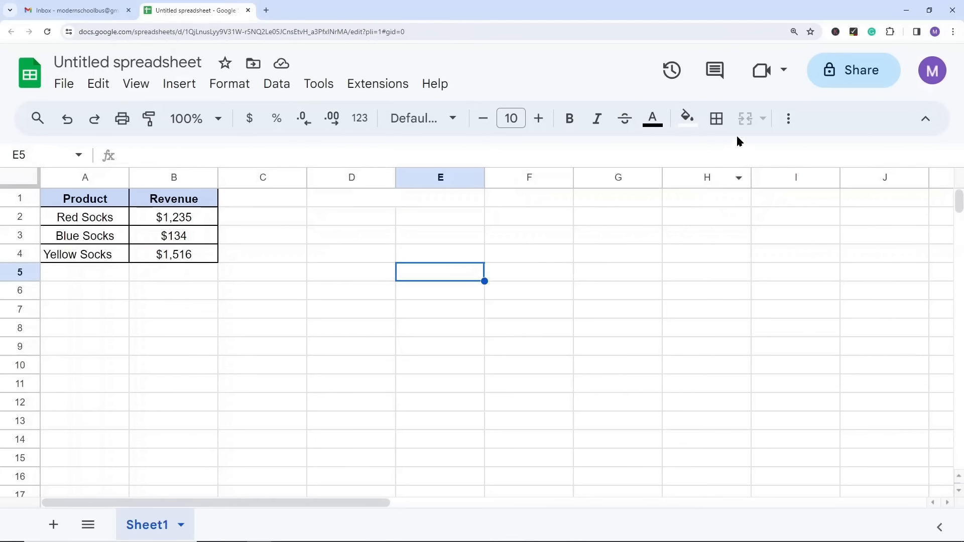
Step: Unmerge the cells D1:E1
{"action": "left_click", "coordinate": [354, 207]}
{"action": "left_click", "coordinate": [746, 118]}
{"action": "left_click", "coordinate": [534, 277]}
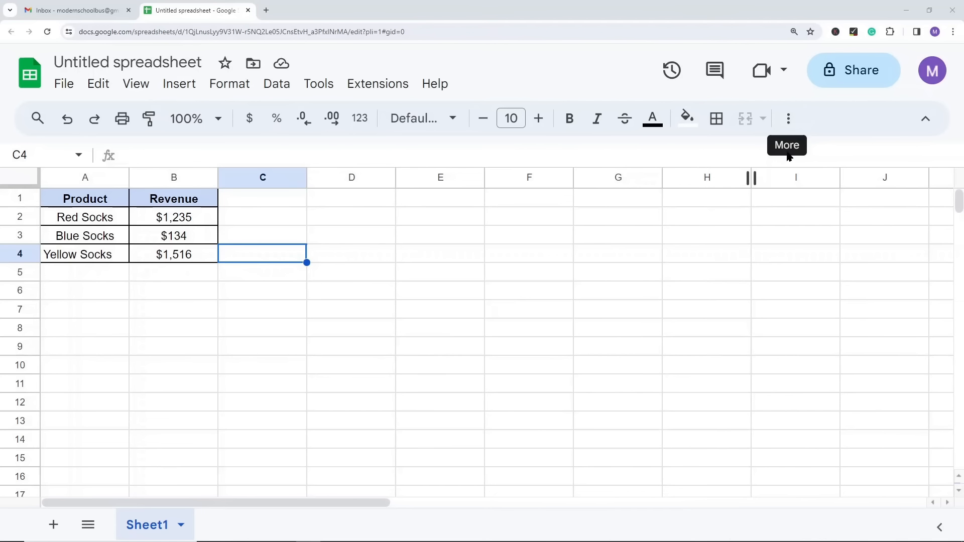
Step: Show the overflow tools, and reduce the browser zoom to 100% so the whole toolbar fits
{"action": "left_click", "coordinate": [791, 122]}
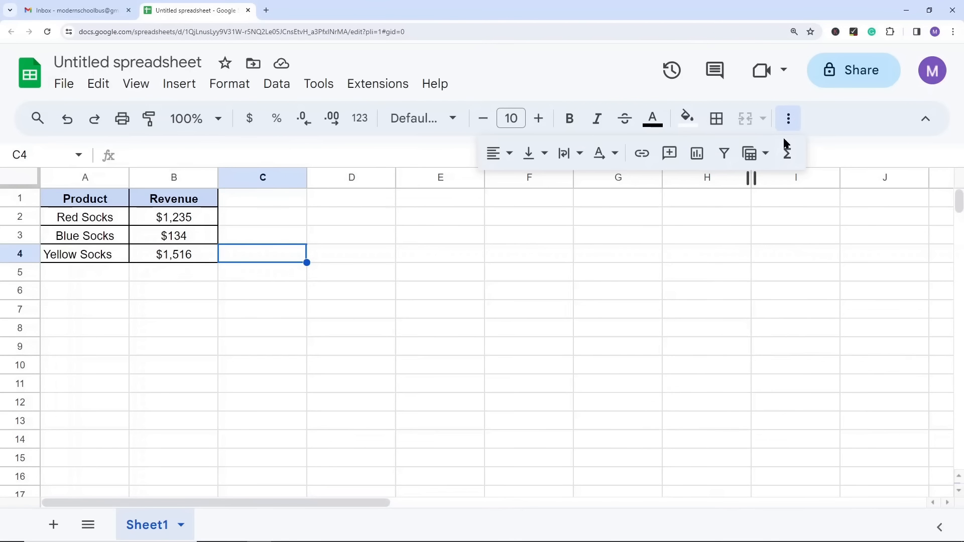
{"action": "left_click", "coordinate": [709, 267]}
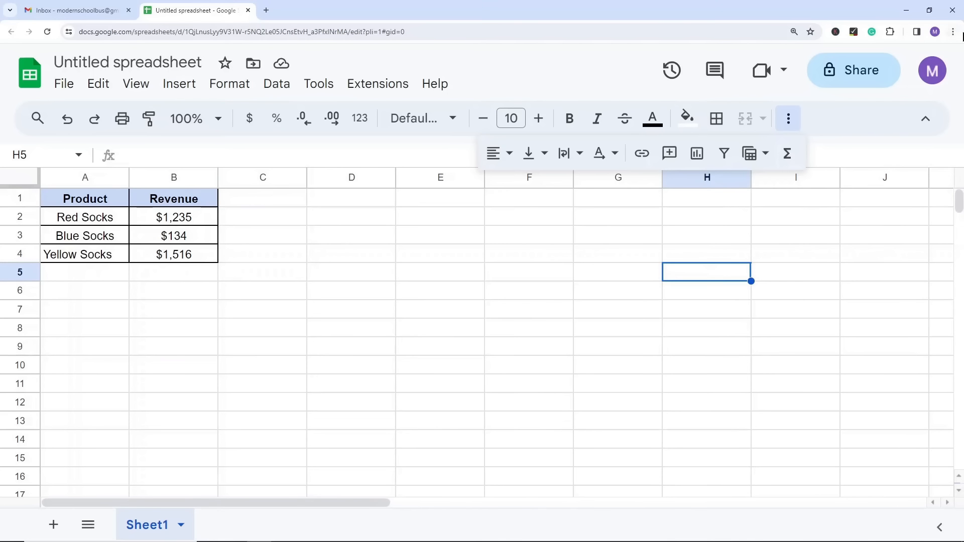
{"action": "left_click", "coordinate": [953, 31]}
{"action": "left_click", "coordinate": [884, 227]}
{"action": "left_click", "coordinate": [884, 227]}
{"action": "left_click", "coordinate": [884, 227]}
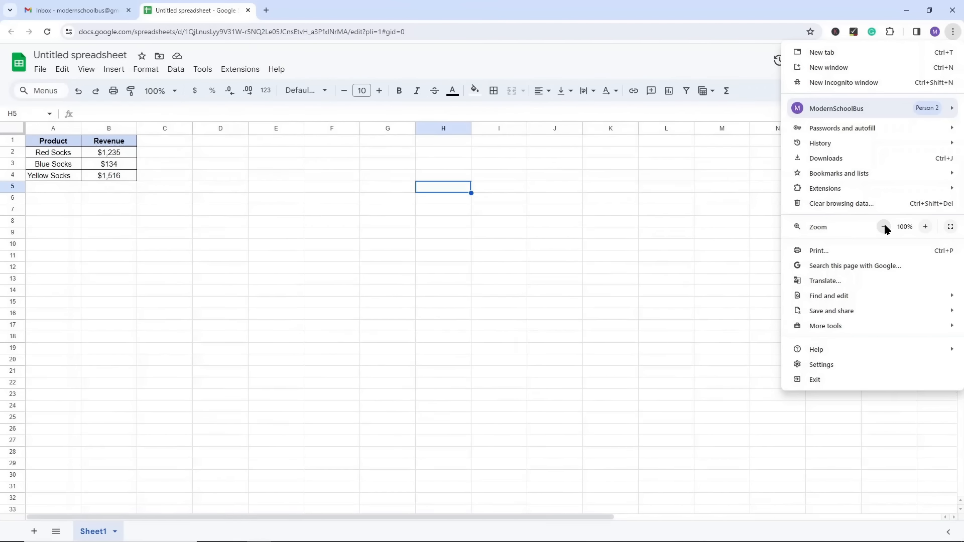
Step: Raise the browser zoom from 100% to one level above 150%
{"action": "left_click", "coordinate": [925, 226]}
{"action": "left_click", "coordinate": [925, 227]}
{"action": "left_click", "coordinate": [925, 227]}
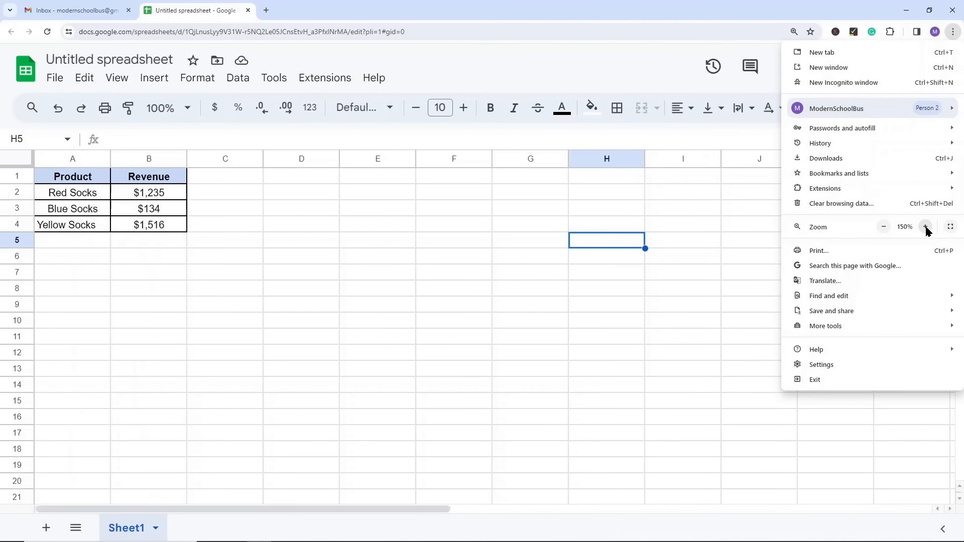
{"action": "left_click", "coordinate": [925, 227]}
{"action": "left_click", "coordinate": [416, 299]}
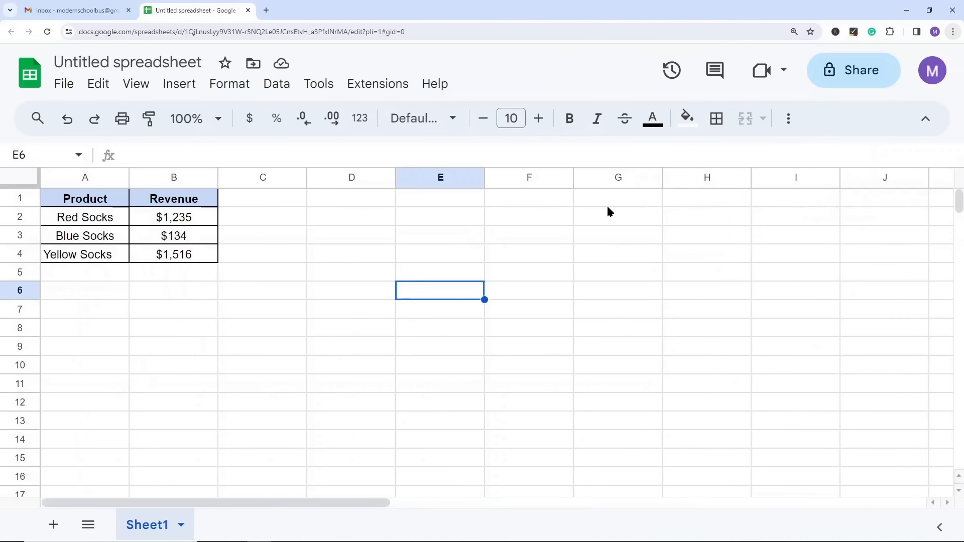
Step: Try left, centre and right horizontal alignment on cells A1:B4, finishing with centre alignment
{"action": "left_click", "coordinate": [790, 121]}
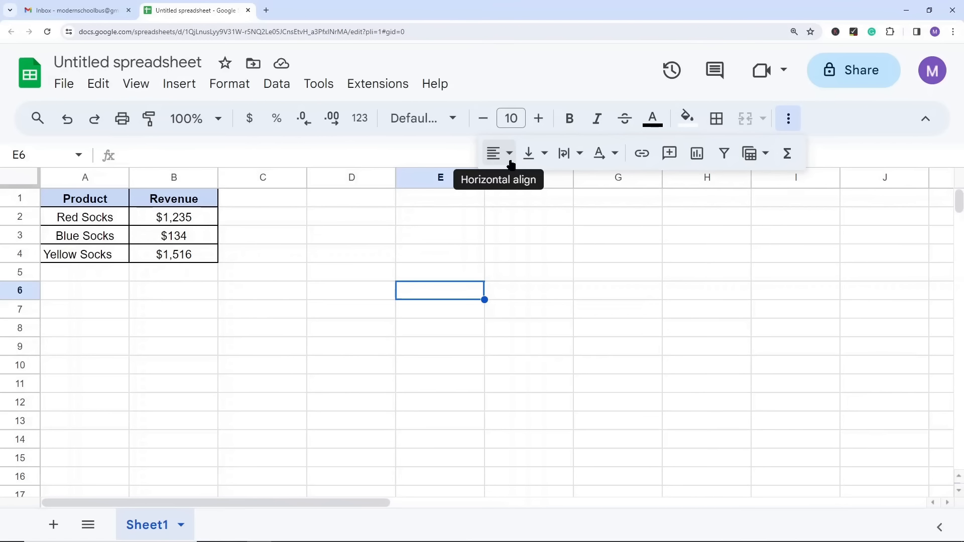
{"action": "left_click_drag", "start_coordinate": [111, 203], "coordinate": [167, 254]}
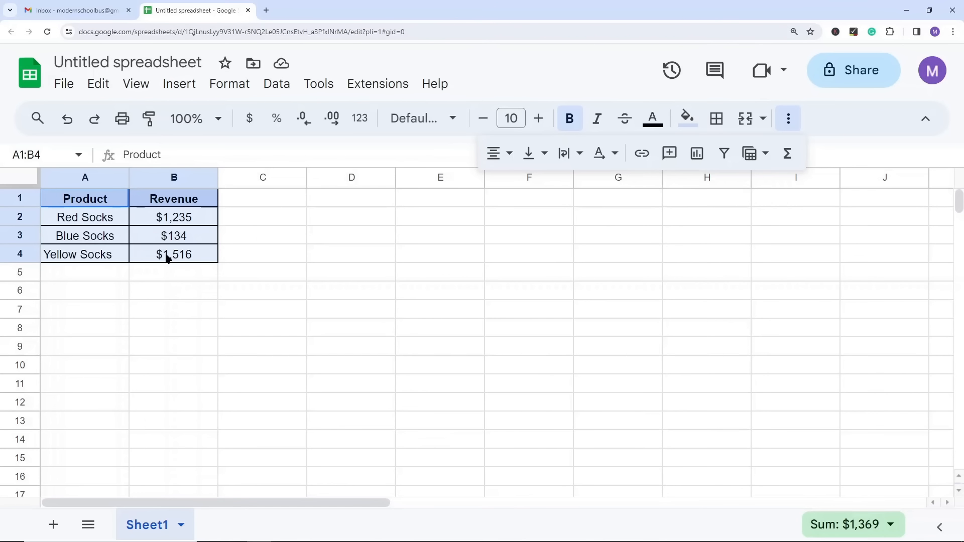
{"action": "left_click", "coordinate": [494, 154]}
{"action": "left_click", "coordinate": [501, 185]}
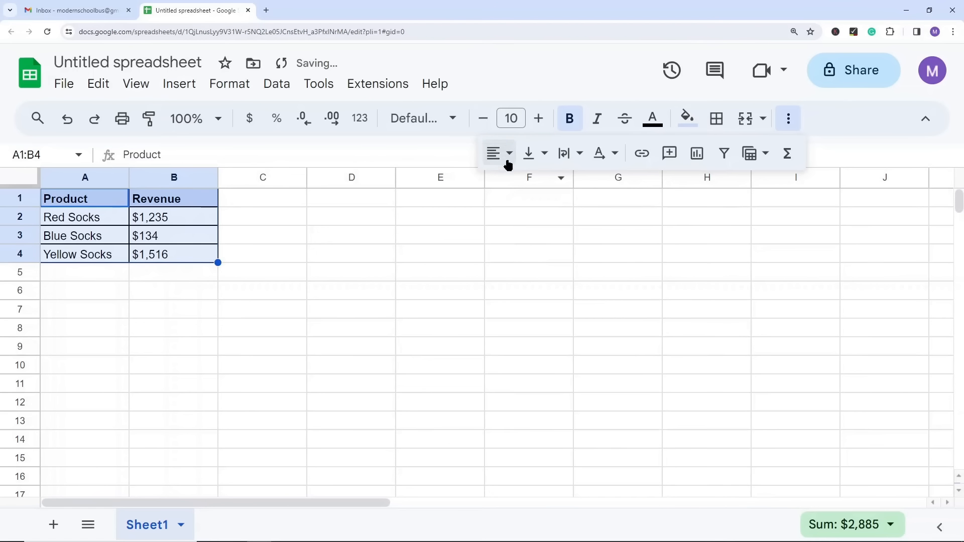
{"action": "left_click", "coordinate": [504, 159]}
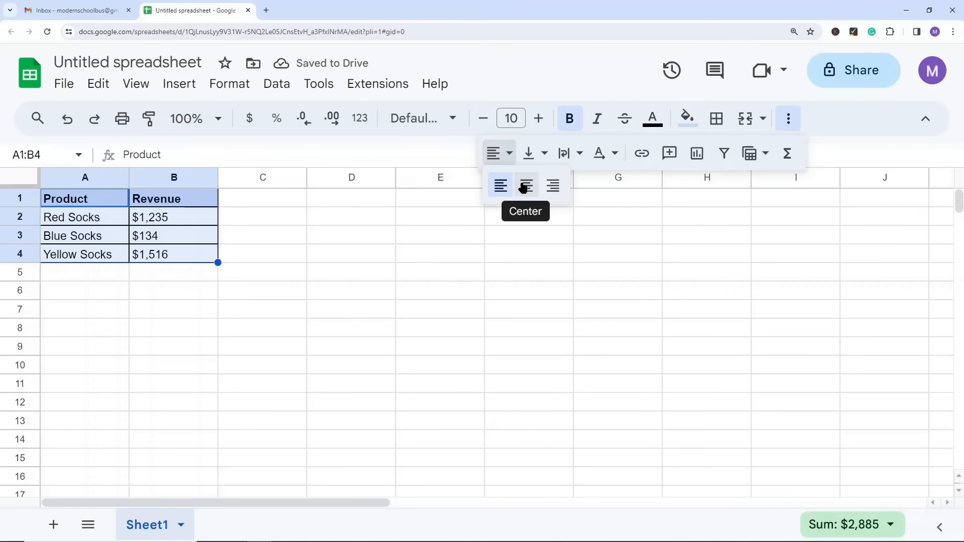
{"action": "left_click", "coordinate": [525, 186]}
{"action": "left_click", "coordinate": [508, 151]}
{"action": "left_click", "coordinate": [552, 186]}
{"action": "left_click", "coordinate": [506, 156]}
{"action": "left_click", "coordinate": [526, 186]}
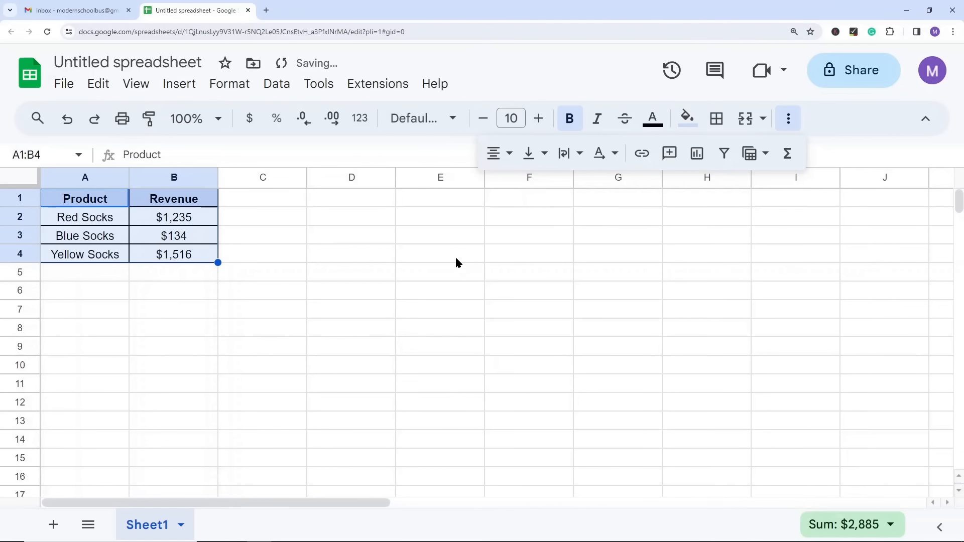
Step: Try middle and top vertical alignment on cells A1:B4, and return them to bottom alignment
{"action": "left_click", "coordinate": [542, 153]}
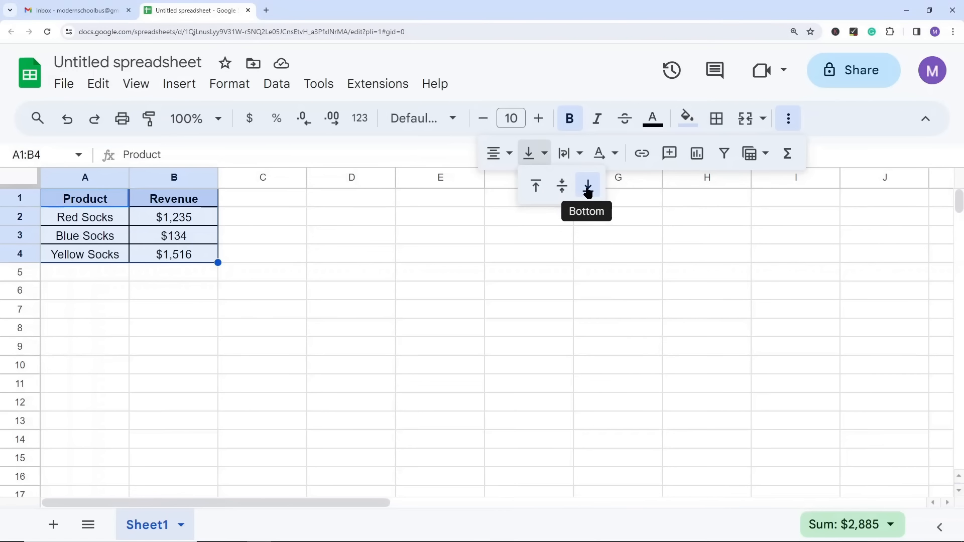
{"action": "left_click", "coordinate": [562, 186]}
{"action": "left_click", "coordinate": [531, 155]}
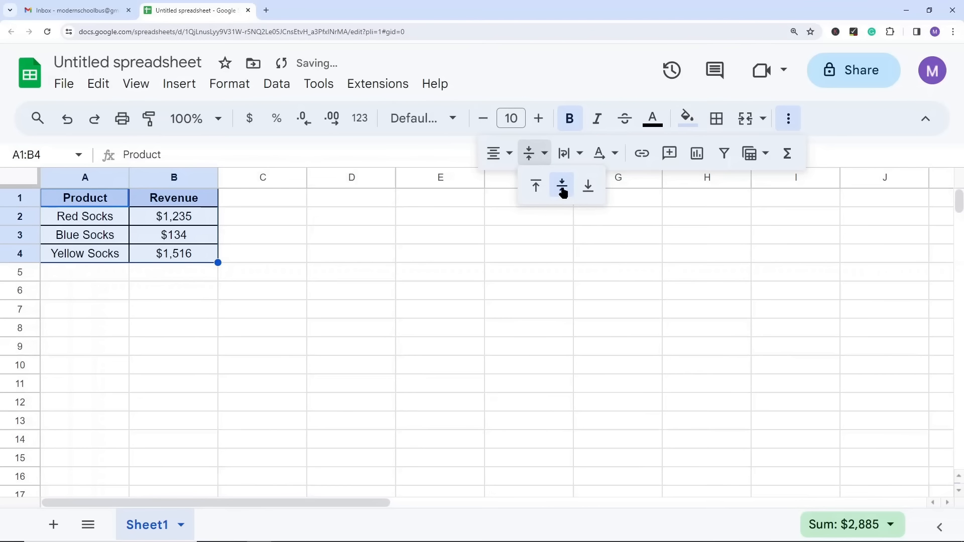
{"action": "left_click", "coordinate": [536, 186]}
{"action": "left_click", "coordinate": [535, 153]}
{"action": "left_click", "coordinate": [588, 186]}
{"action": "left_click", "coordinate": [352, 291]}
Step: Copy the product name from A4 and enter it three times in a row as the text of cell A5
{"action": "left_click", "coordinate": [570, 154]}
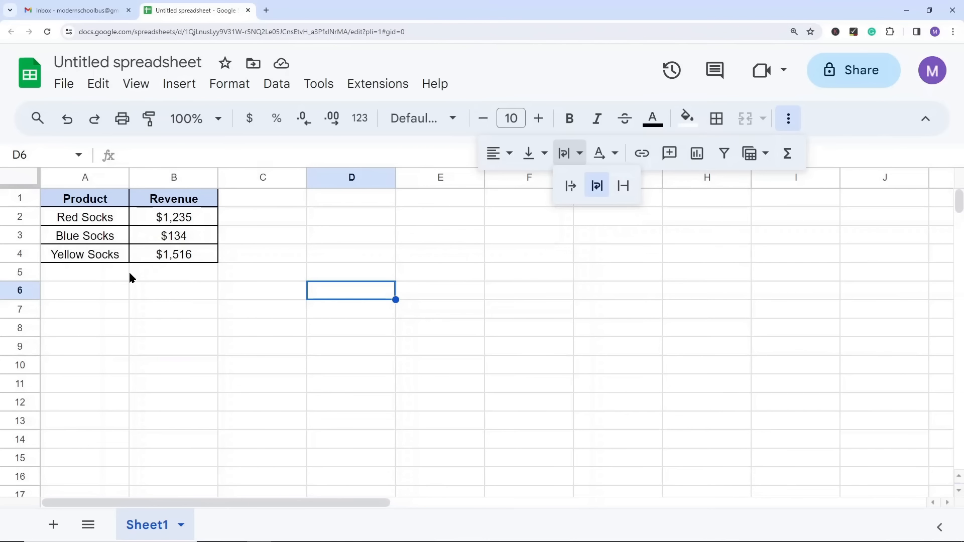
{"action": "left_click", "coordinate": [118, 255]}
{"action": "key", "text": "ctrl+c"}
{"action": "left_click", "coordinate": [110, 271]}
{"action": "left_click", "coordinate": [146, 156]}
{"action": "key", "text": "ctrl+v"}
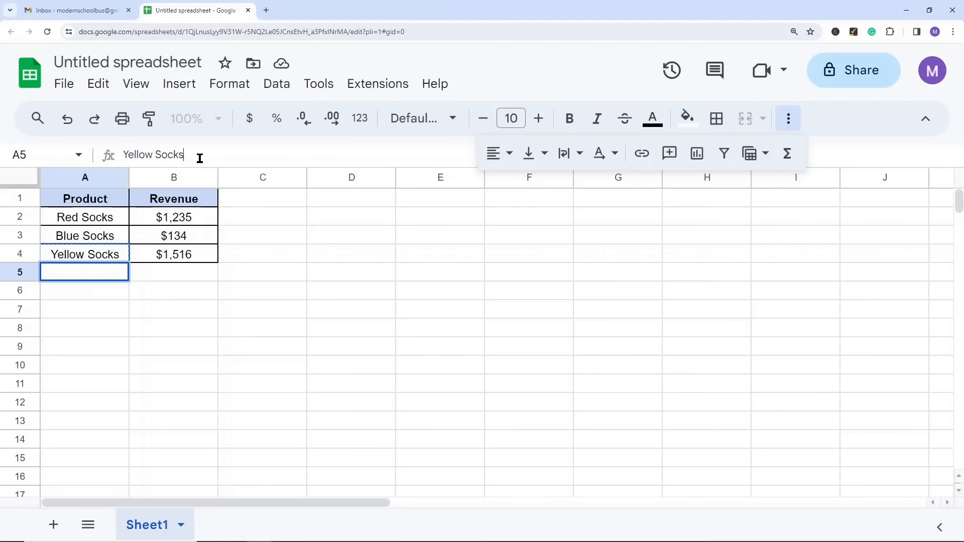
{"action": "key", "text": "ctrl+v"}
{"action": "key", "text": "ctrl+v"}
{"action": "left_click", "coordinate": [361, 329]}
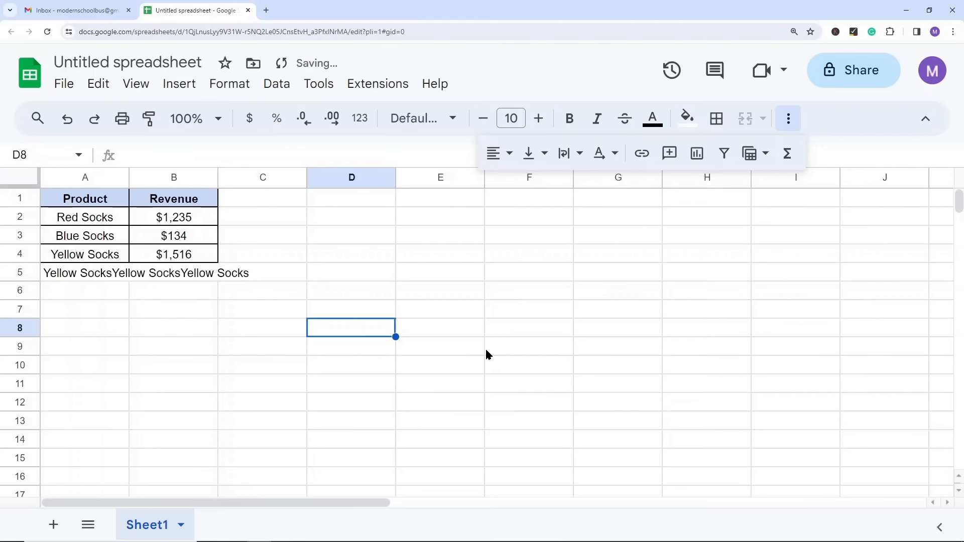
Step: Try the Clip, Overflow and Wrap text wrapping options on cell A5, finishing with Overflow
{"action": "left_click", "coordinate": [43, 276]}
{"action": "left_click", "coordinate": [153, 278]}
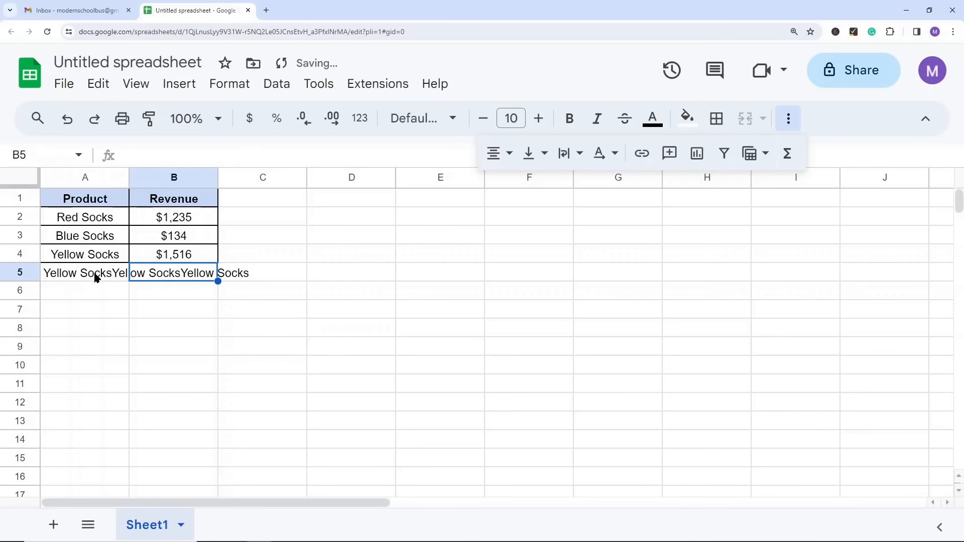
{"action": "left_click", "coordinate": [94, 274]}
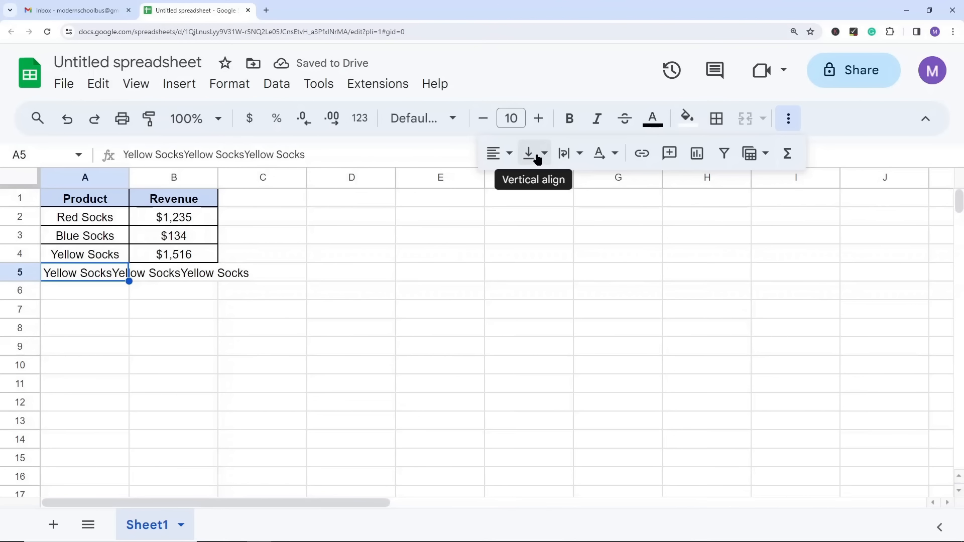
{"action": "left_click", "coordinate": [574, 155]}
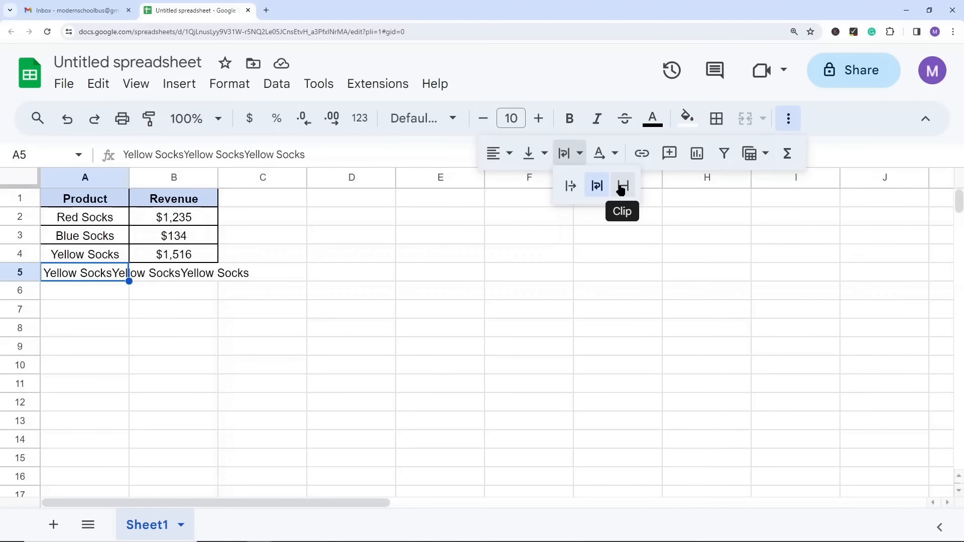
{"action": "left_click", "coordinate": [622, 187]}
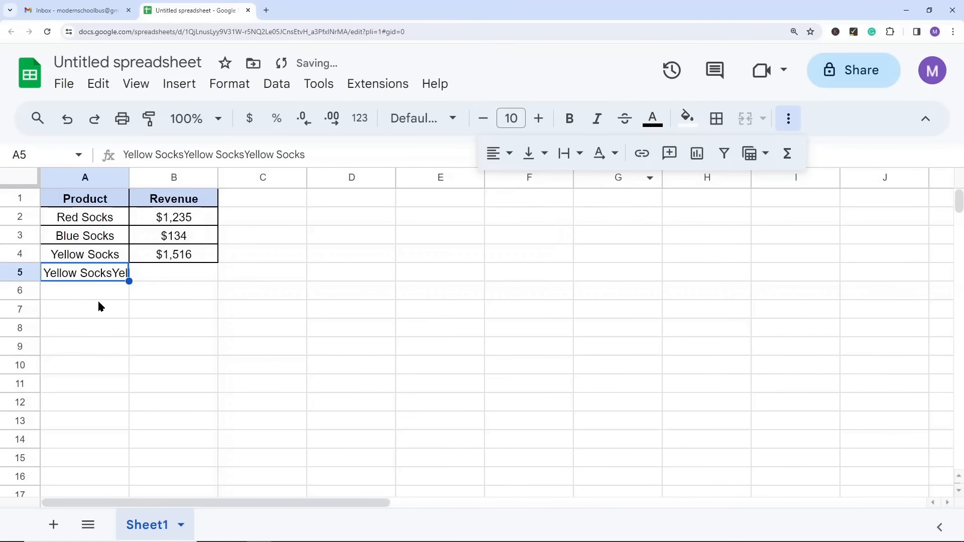
{"action": "left_click", "coordinate": [580, 155]}
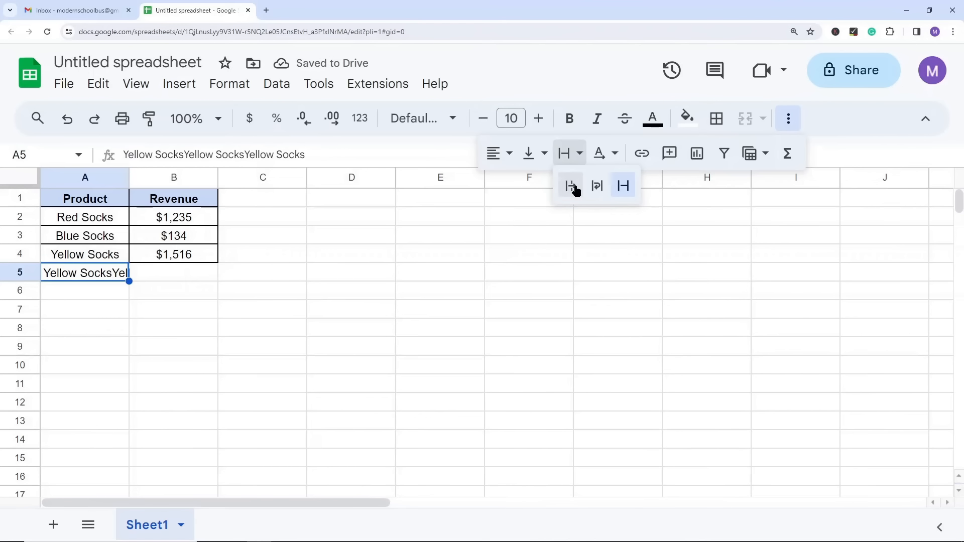
{"action": "left_click", "coordinate": [570, 187]}
{"action": "left_click", "coordinate": [570, 154]}
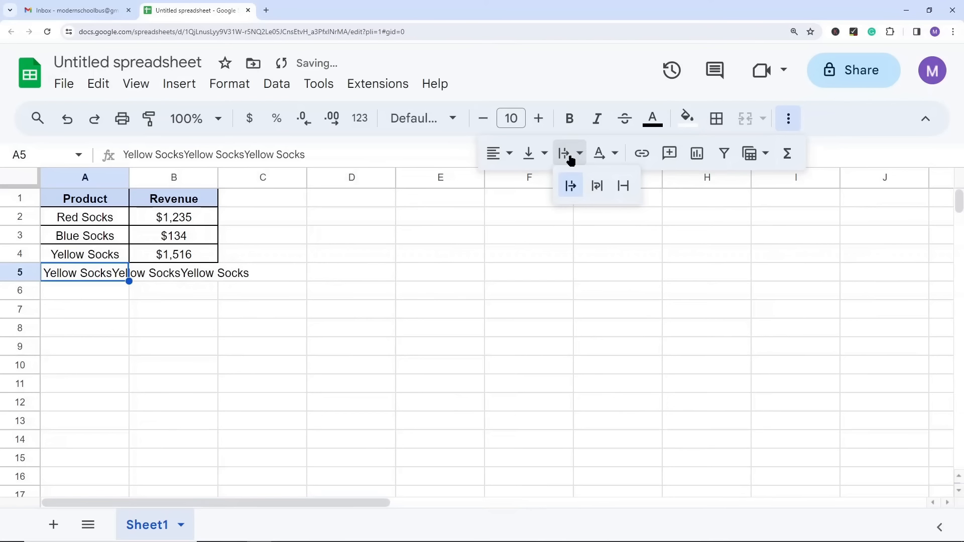
{"action": "left_click", "coordinate": [597, 186]}
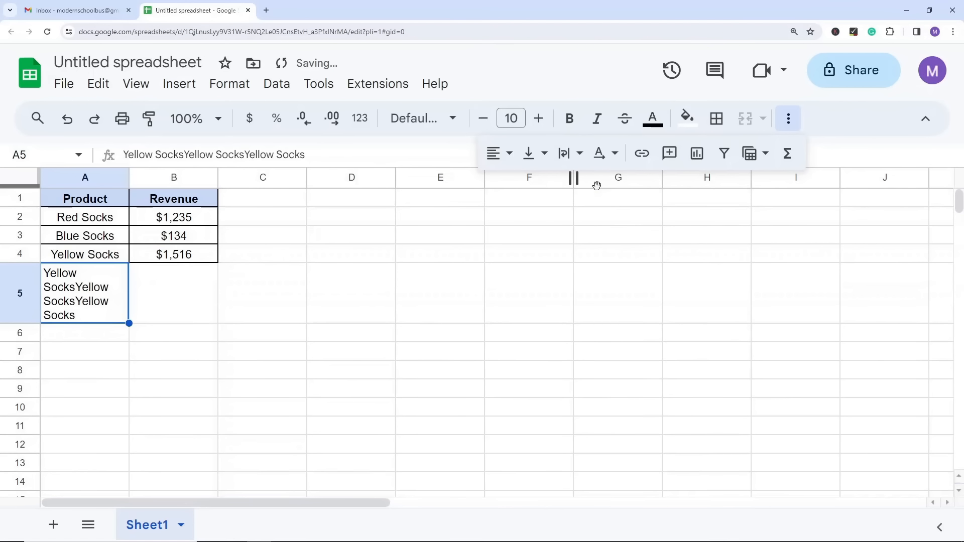
{"action": "left_click", "coordinate": [570, 159]}
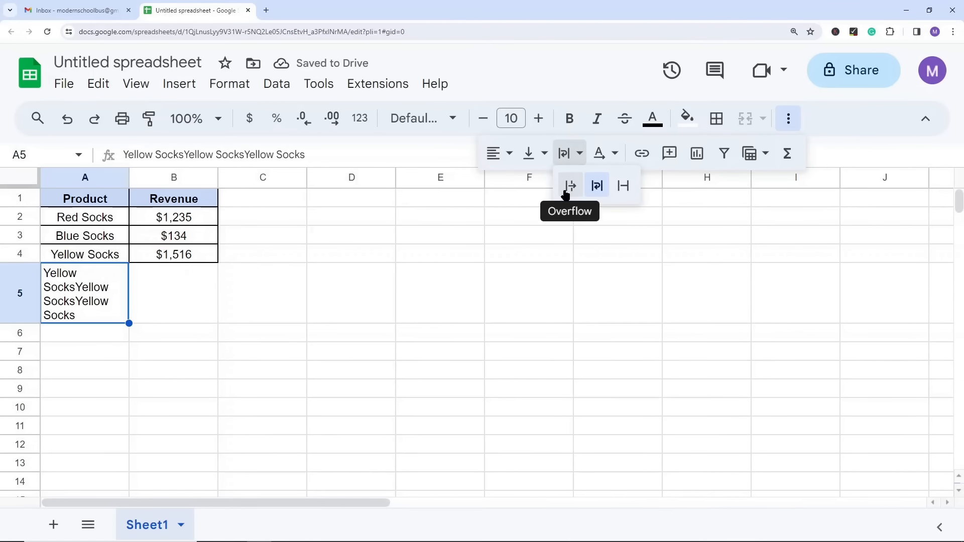
{"action": "left_click", "coordinate": [568, 187]}
{"action": "left_click", "coordinate": [445, 271]}
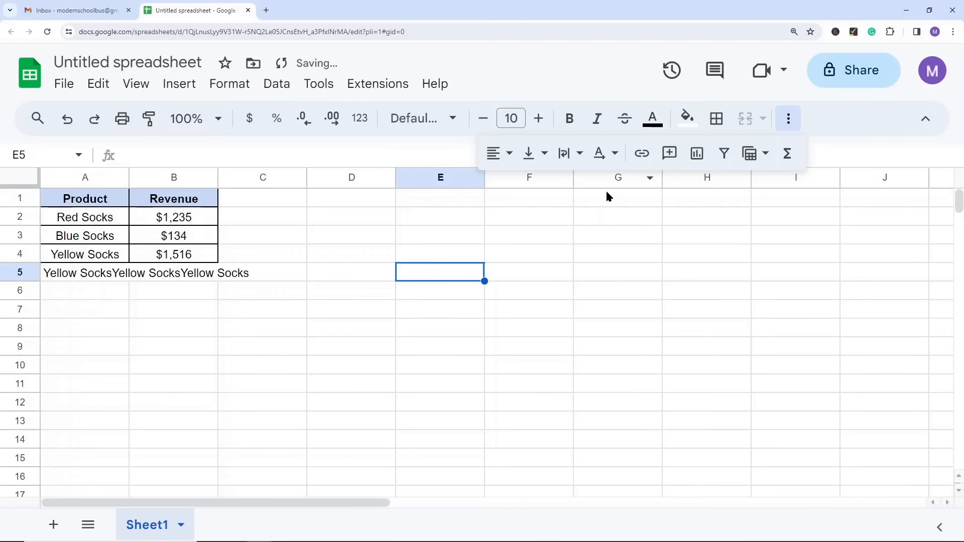
Step: Try tilting A5's text up and down, stacking it vertically and rotating it 90° and -90°, and finish with no rotation
{"action": "left_click", "coordinate": [93, 274]}
{"action": "left_click", "coordinate": [615, 157]}
{"action": "left_click", "coordinate": [634, 187]}
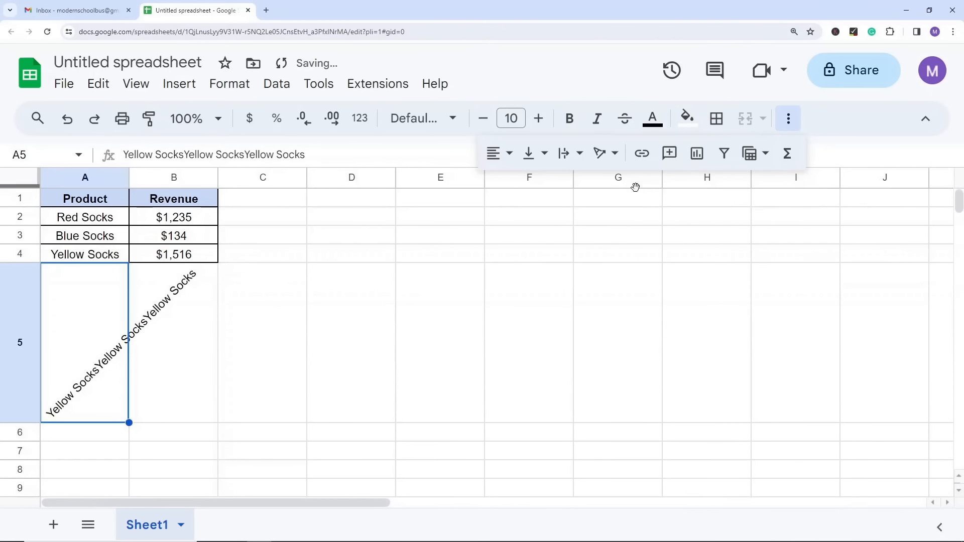
{"action": "left_click", "coordinate": [602, 159]}
{"action": "left_click", "coordinate": [660, 187]}
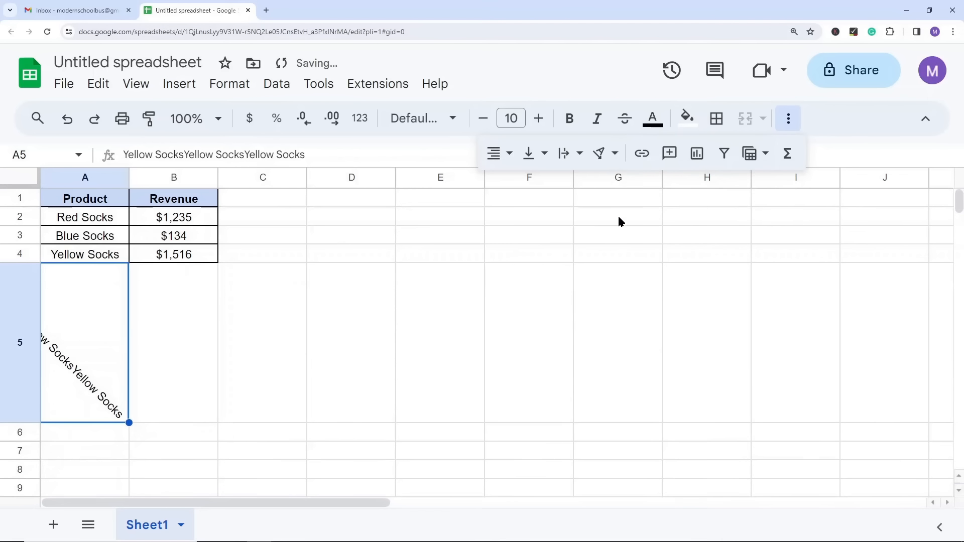
{"action": "left_click", "coordinate": [603, 157]}
{"action": "left_click", "coordinate": [686, 189]}
{"action": "left_click", "coordinate": [606, 156]}
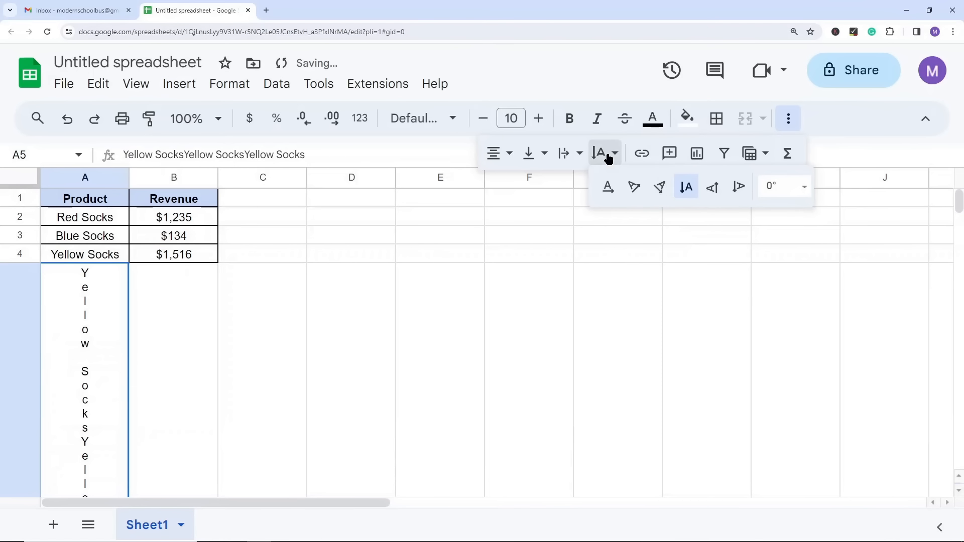
{"action": "left_click", "coordinate": [710, 190]}
{"action": "left_click", "coordinate": [606, 155]}
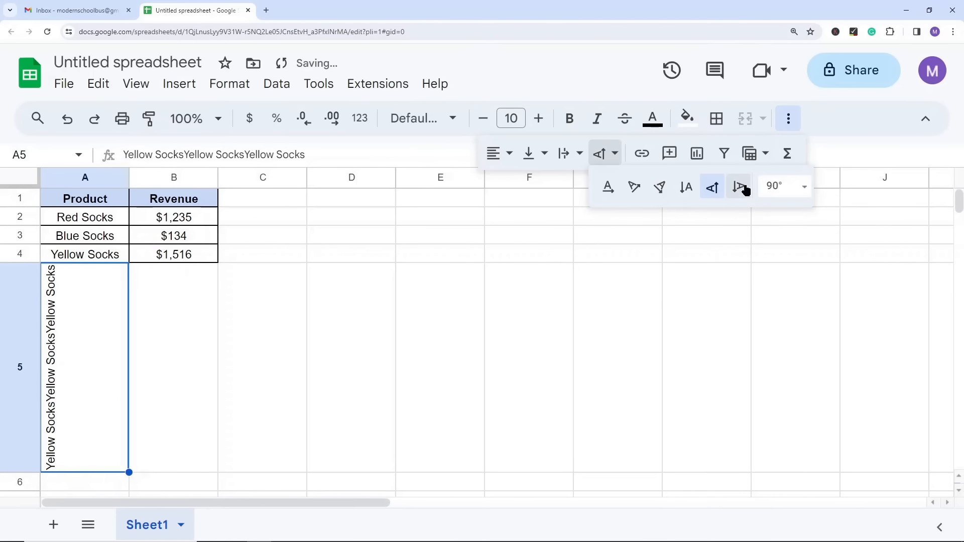
{"action": "left_click", "coordinate": [738, 186]}
{"action": "left_click", "coordinate": [601, 156]}
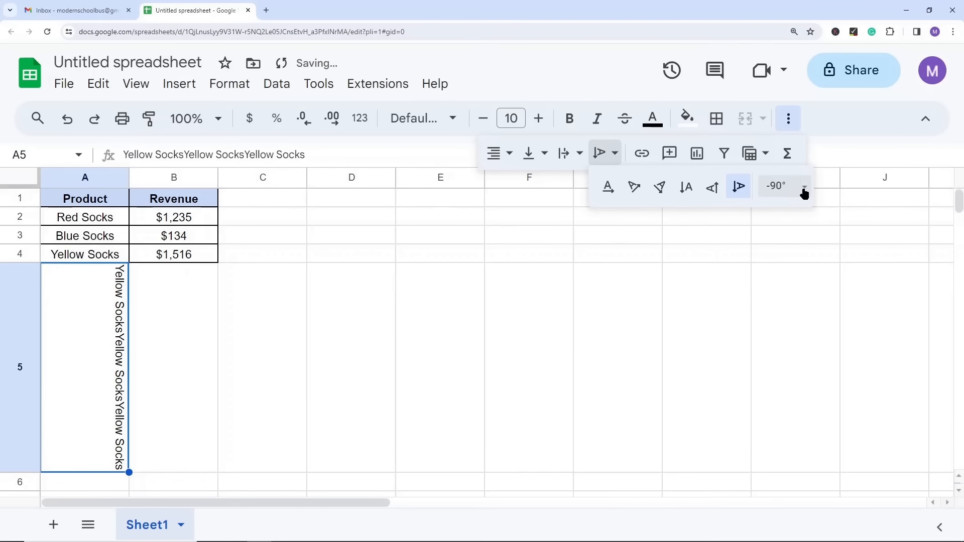
{"action": "left_click", "coordinate": [606, 189]}
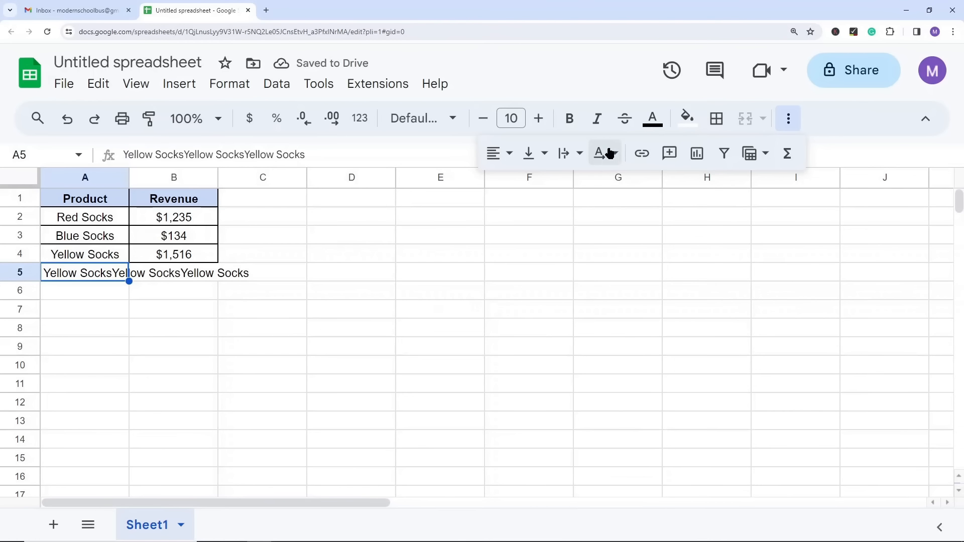
{"action": "left_click", "coordinate": [491, 254]}
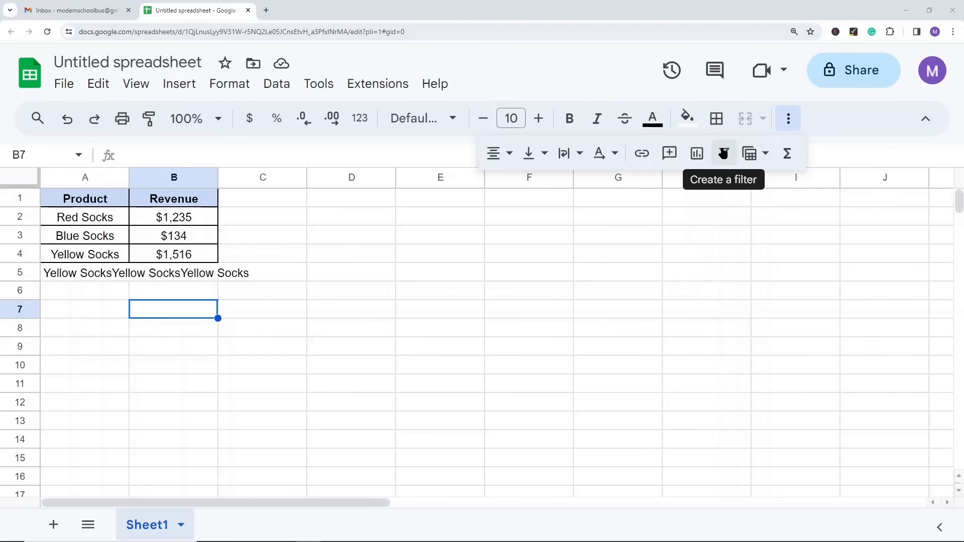
Step: Show the list of available functions, and undo the repeated text entered in cell A5
{"action": "left_click", "coordinate": [789, 154]}
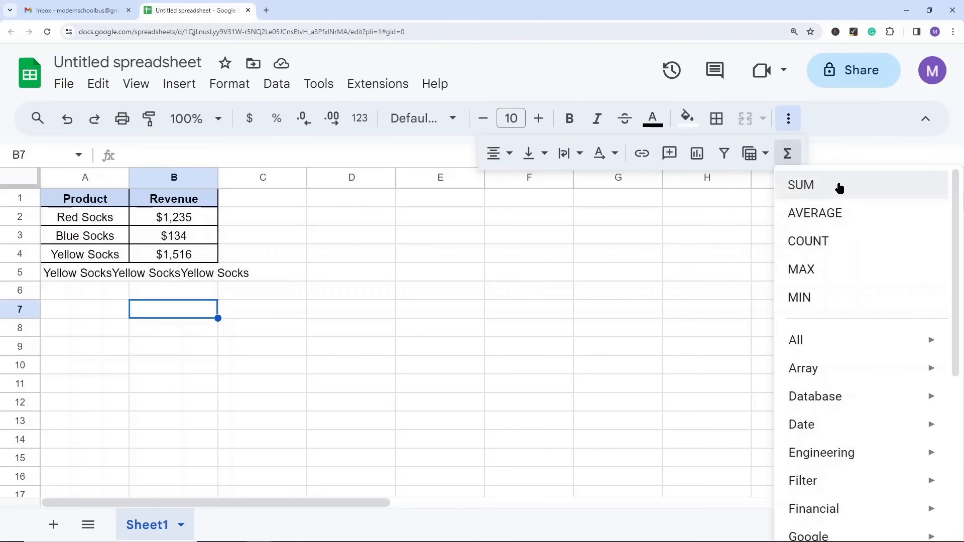
{"action": "left_click", "coordinate": [506, 243]}
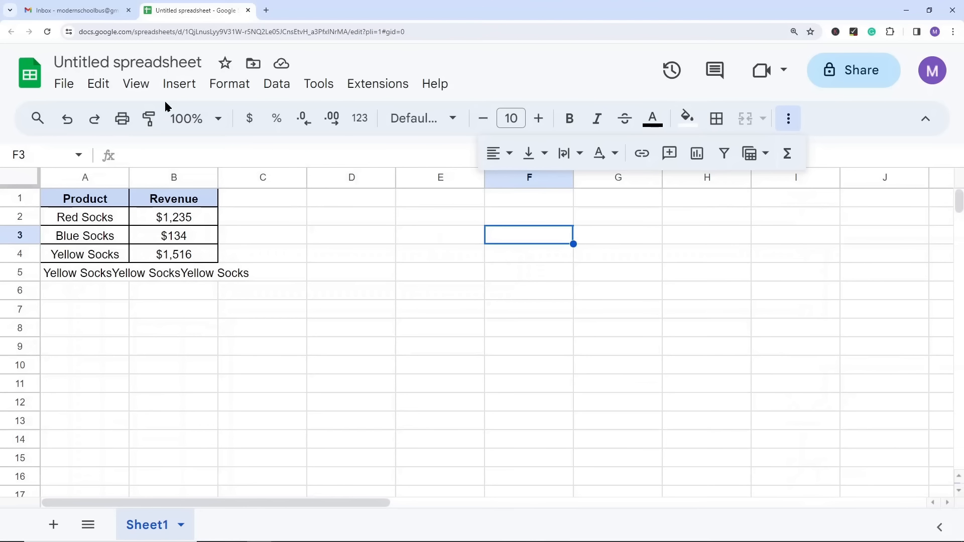
{"action": "key", "text": "ctrl+z"}
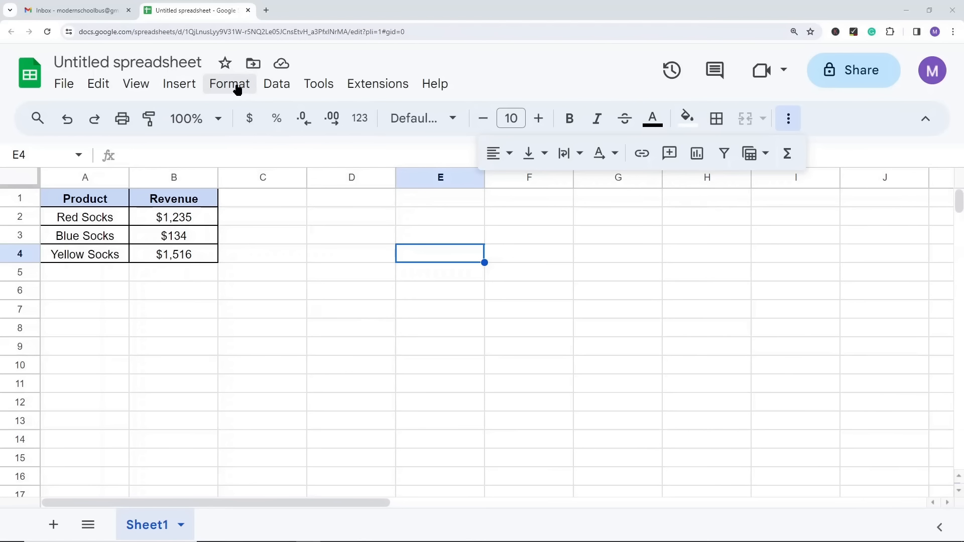
{"action": "left_click", "coordinate": [192, 299]}
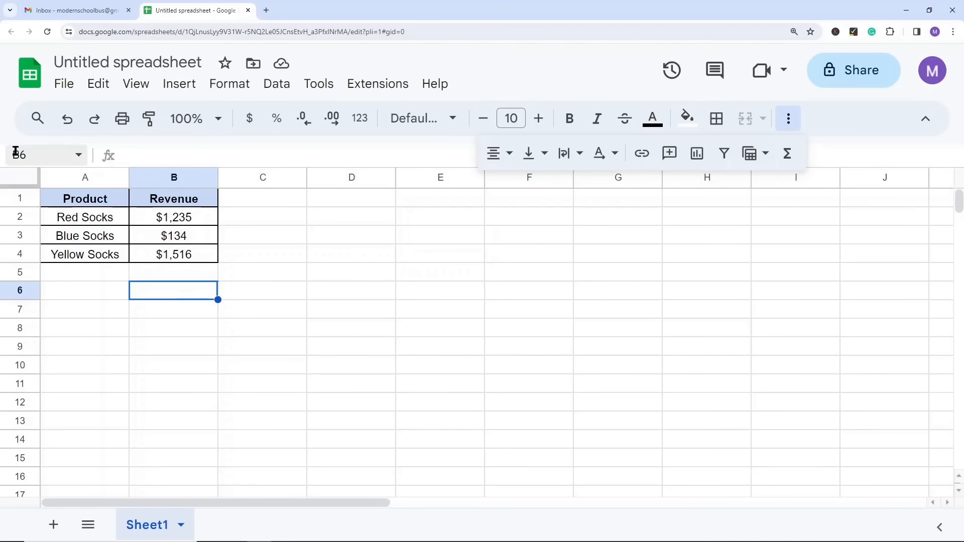
Step: Browse the spreadsheet themes, try Simple Light, and finish by applying the Paradigm theme
{"action": "left_click", "coordinate": [231, 84]}
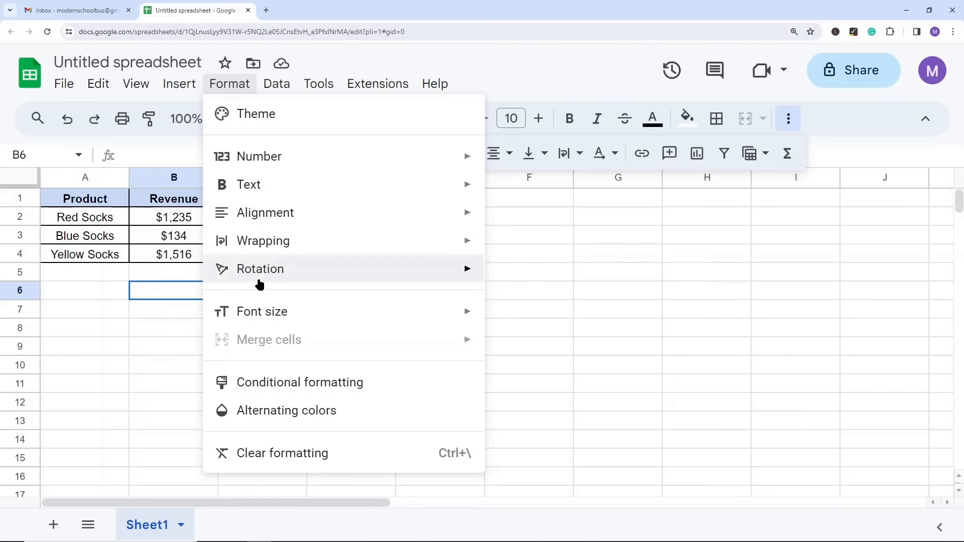
{"action": "mouse_move", "coordinate": [269, 314]}
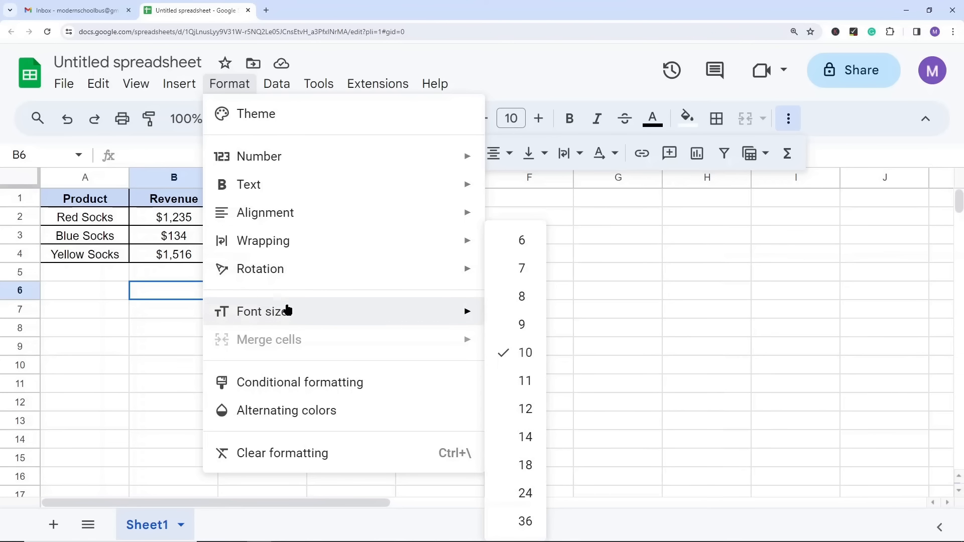
{"action": "left_click", "coordinate": [283, 117]}
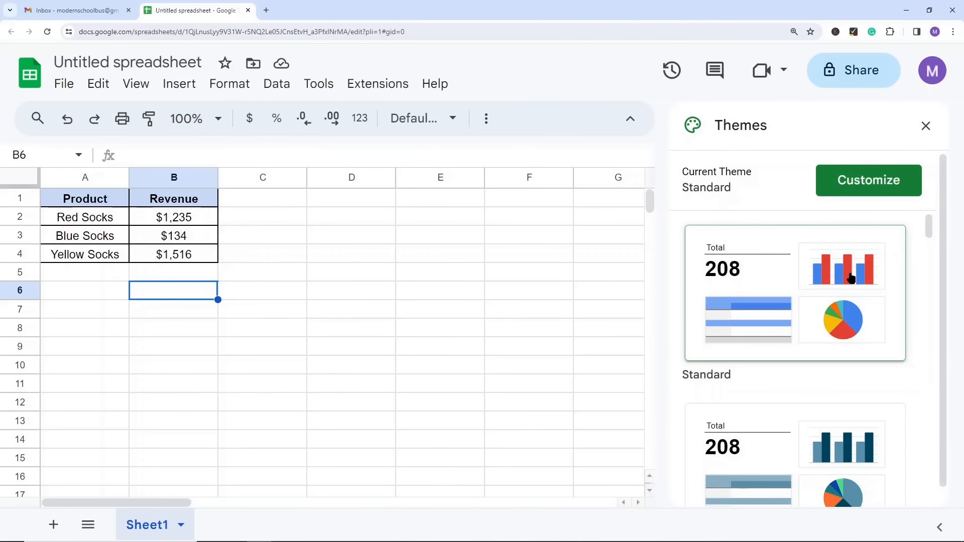
{"action": "scroll", "coordinate": [788, 331], "scroll_direction": "down", "scroll_amount": 2}
{"action": "left_click", "coordinate": [777, 380]}
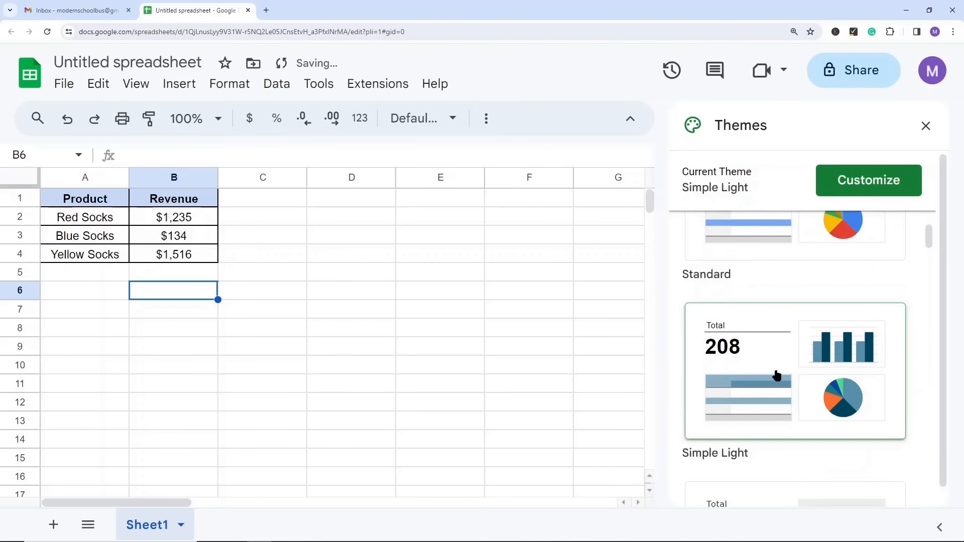
{"action": "scroll", "coordinate": [773, 361], "scroll_direction": "down", "scroll_amount": 6}
{"action": "left_click", "coordinate": [768, 287]}
{"action": "left_click", "coordinate": [782, 424]}
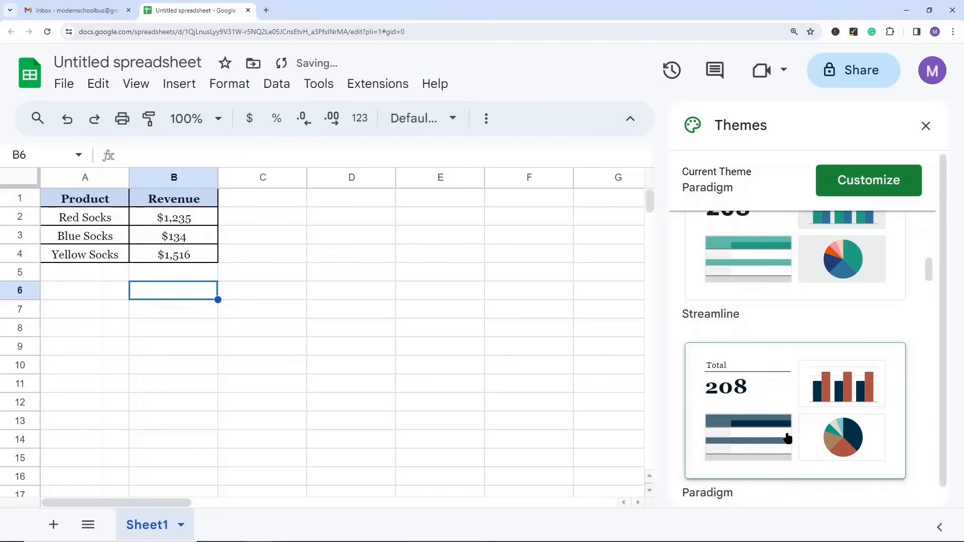
Step: Try several spreadsheet themes in turn, including Shift, Earthy and Energetic
{"action": "scroll", "coordinate": [777, 412], "scroll_direction": "down", "scroll_amount": 2}
{"action": "scroll", "coordinate": [779, 426], "scroll_direction": "down", "scroll_amount": 2}
{"action": "left_click", "coordinate": [771, 401]}
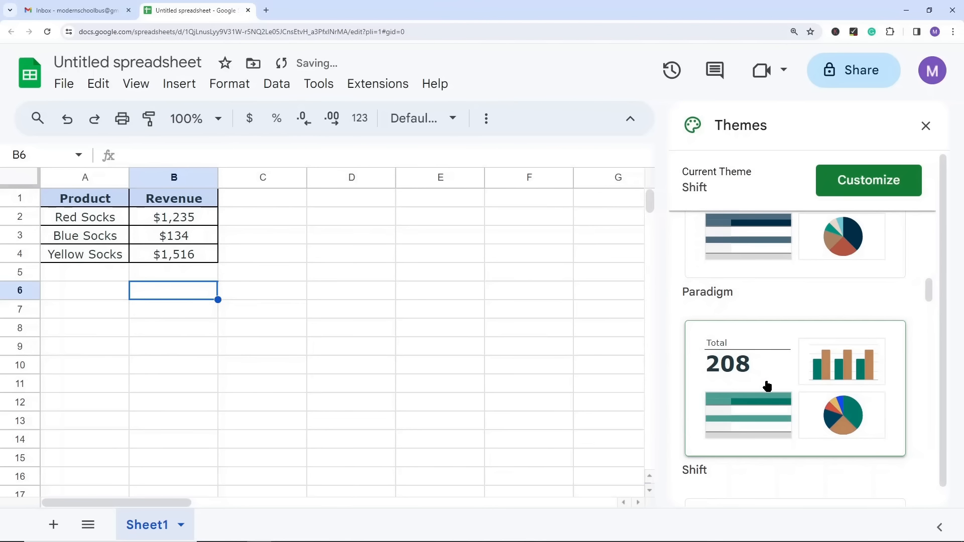
{"action": "scroll", "coordinate": [800, 355], "scroll_direction": "down", "scroll_amount": 3}
{"action": "left_click", "coordinate": [779, 445]}
{"action": "scroll", "coordinate": [779, 444], "scroll_direction": "down", "scroll_amount": 1}
{"action": "scroll", "coordinate": [783, 432], "scroll_direction": "down", "scroll_amount": 5}
{"action": "left_click", "coordinate": [787, 413]}
{"action": "scroll", "coordinate": [791, 402], "scroll_direction": "down", "scroll_amount": 3}
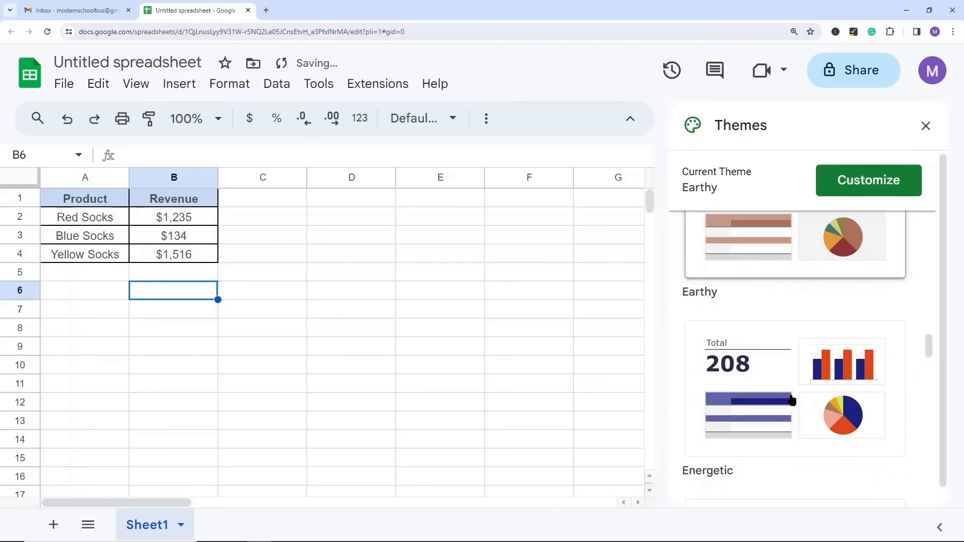
{"action": "left_click", "coordinate": [773, 391]}
Step: Apply the Standard theme to the spreadsheet and close the theme options
{"action": "scroll", "coordinate": [808, 324], "scroll_direction": "up", "scroll_amount": 4}
{"action": "scroll", "coordinate": [765, 310], "scroll_direction": "up", "scroll_amount": 3}
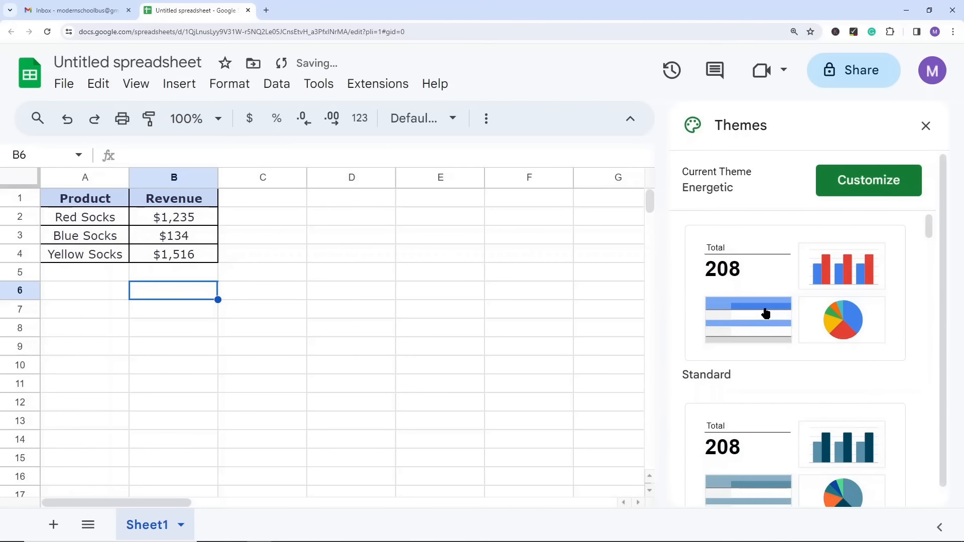
{"action": "left_click", "coordinate": [775, 279]}
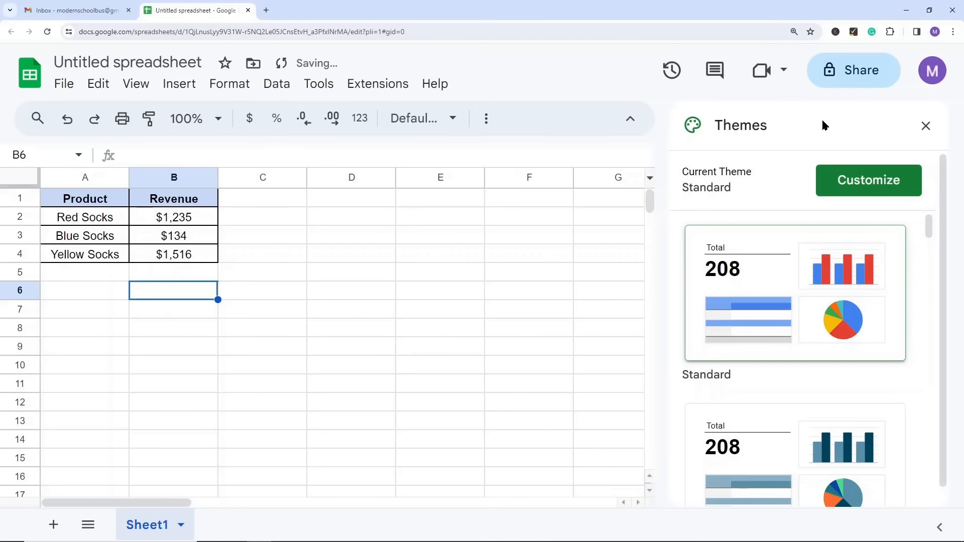
{"action": "left_click", "coordinate": [925, 125]}
Step: Try alternating colors on the whole sheet with a header, using the green default style and finishing with the first gray one
{"action": "left_click", "coordinate": [231, 85]}
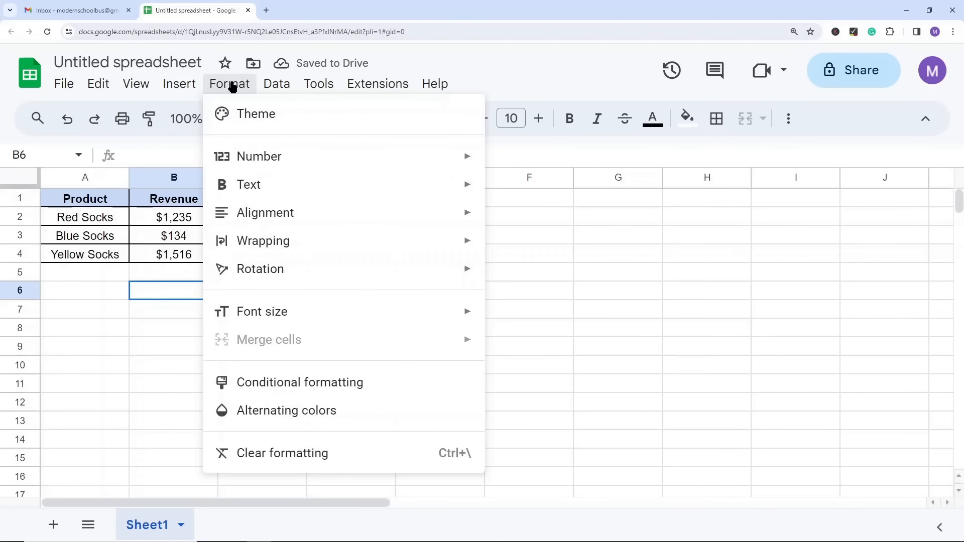
{"action": "left_click", "coordinate": [628, 309]}
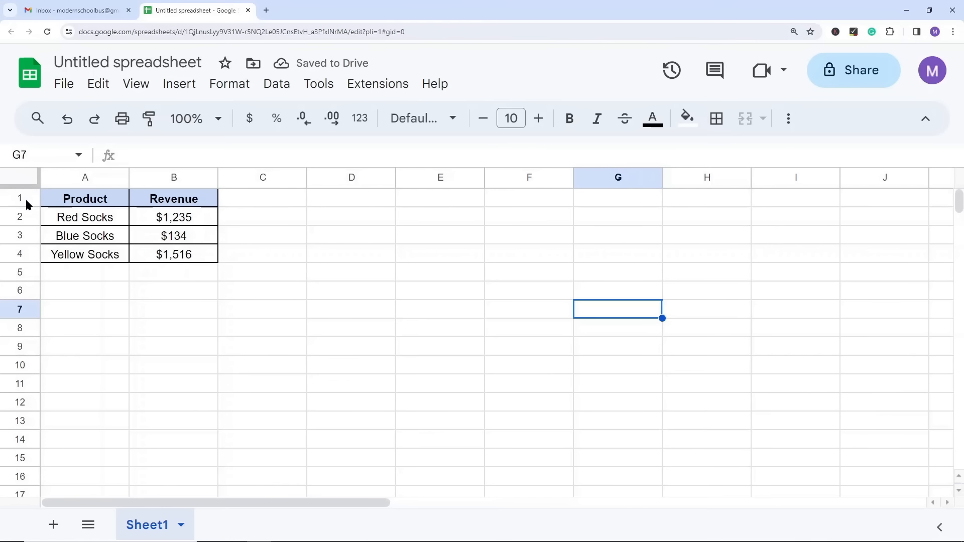
{"action": "left_click", "coordinate": [25, 180]}
{"action": "left_click", "coordinate": [229, 84]}
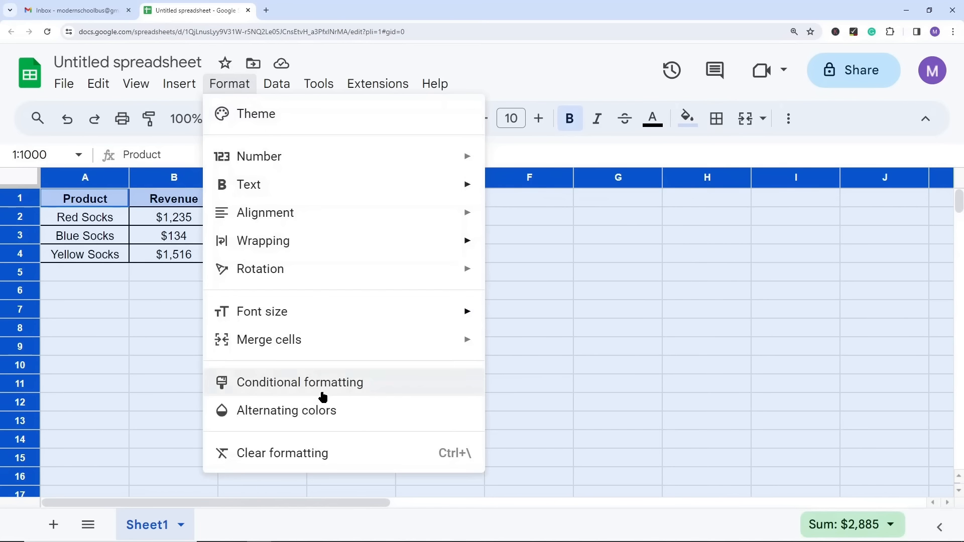
{"action": "left_click", "coordinate": [308, 411]}
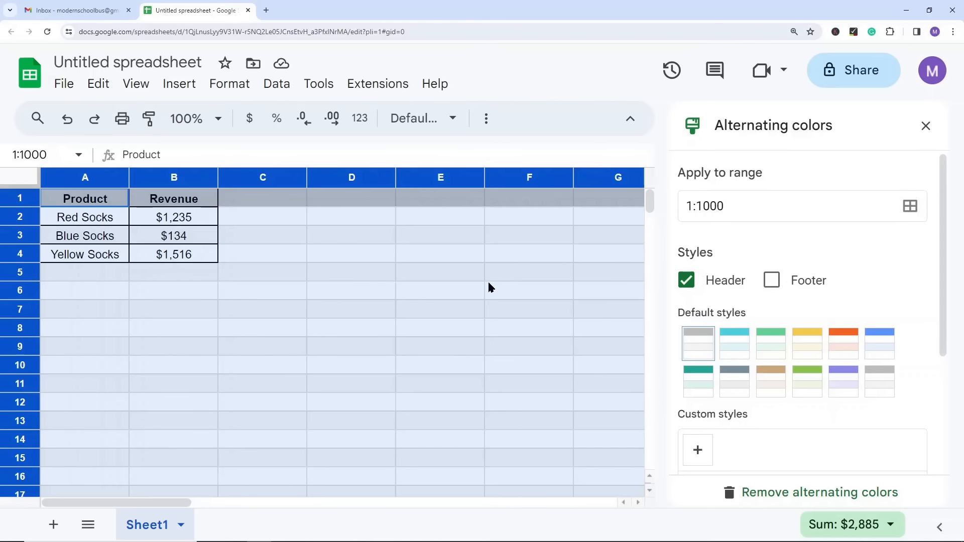
{"action": "left_click", "coordinate": [775, 345]}
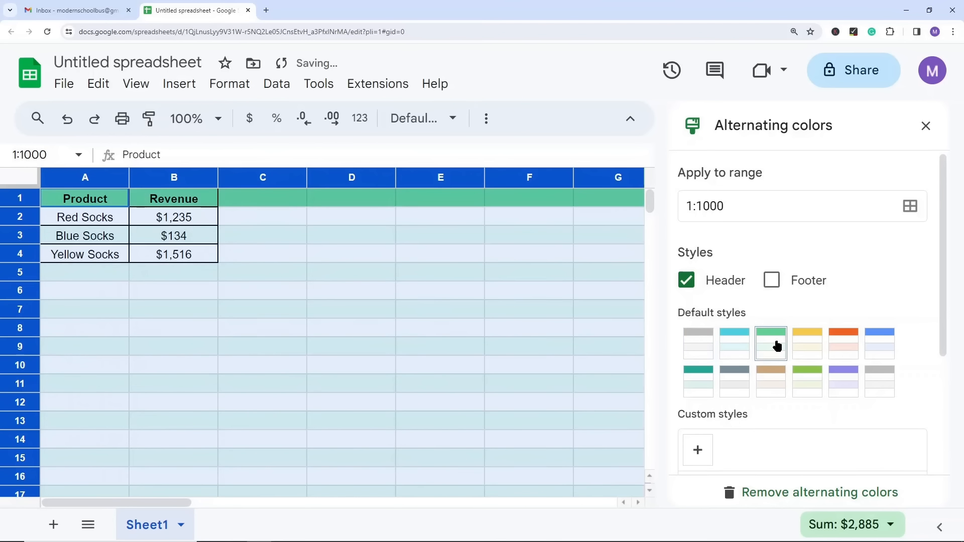
{"action": "left_click", "coordinate": [699, 345]}
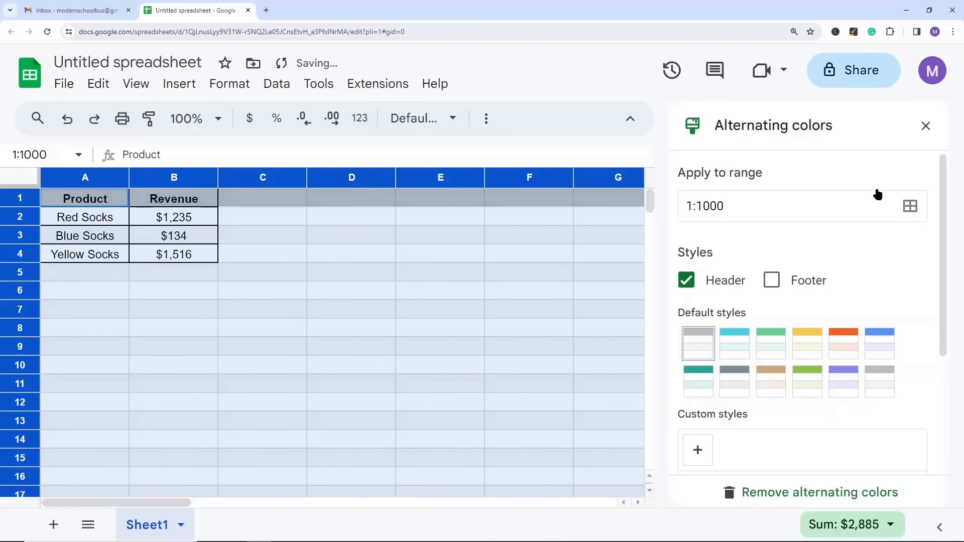
{"action": "left_click", "coordinate": [926, 126]}
Step: Undo the alternating colors applied to the whole sheet
{"action": "left_click", "coordinate": [318, 312]}
{"action": "key", "text": "ctrl+z"}
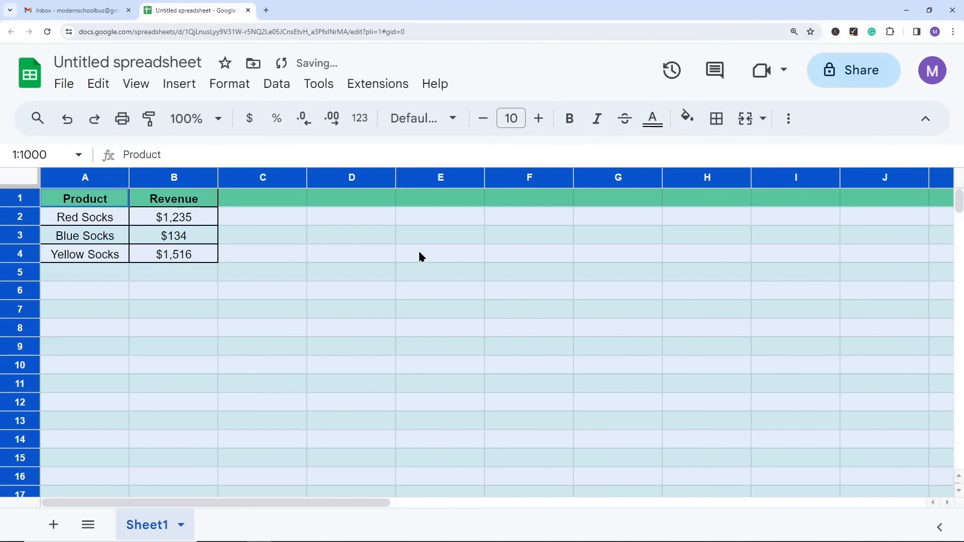
{"action": "key", "text": "ctrl+z"}
{"action": "key", "text": "ctrl+z"}
{"action": "left_click", "coordinate": [387, 290]}
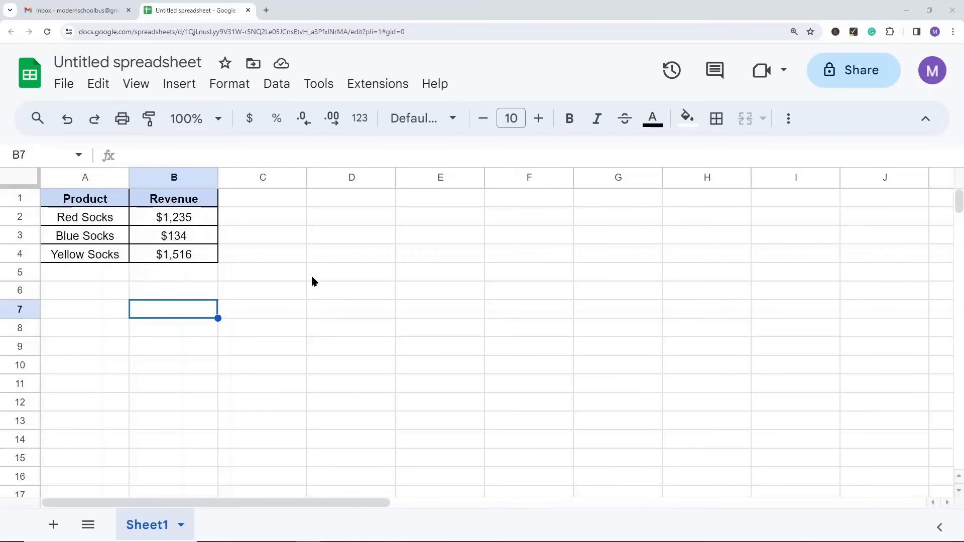
{"action": "left_click", "coordinate": [233, 79]}
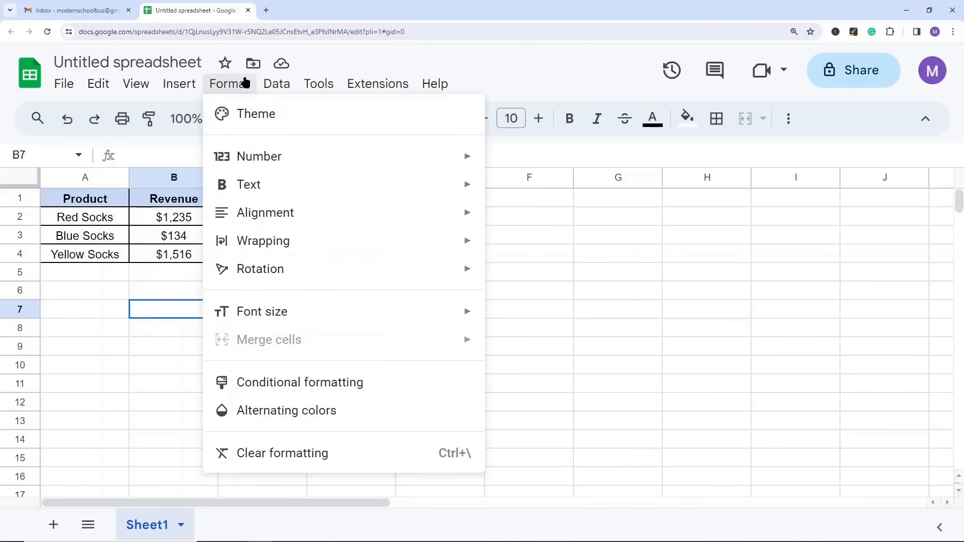
{"action": "mouse_move", "coordinate": [221, 83]}
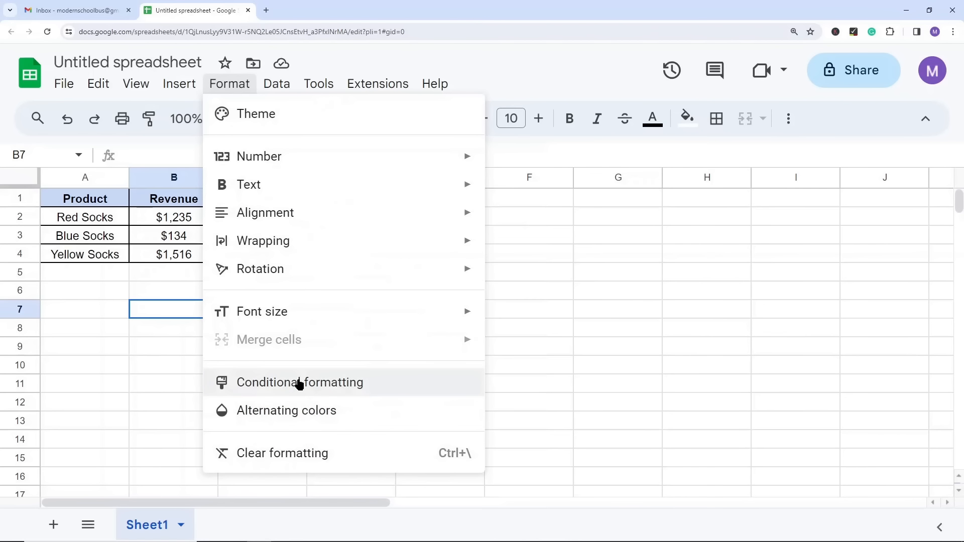
{"action": "left_click", "coordinate": [92, 351]}
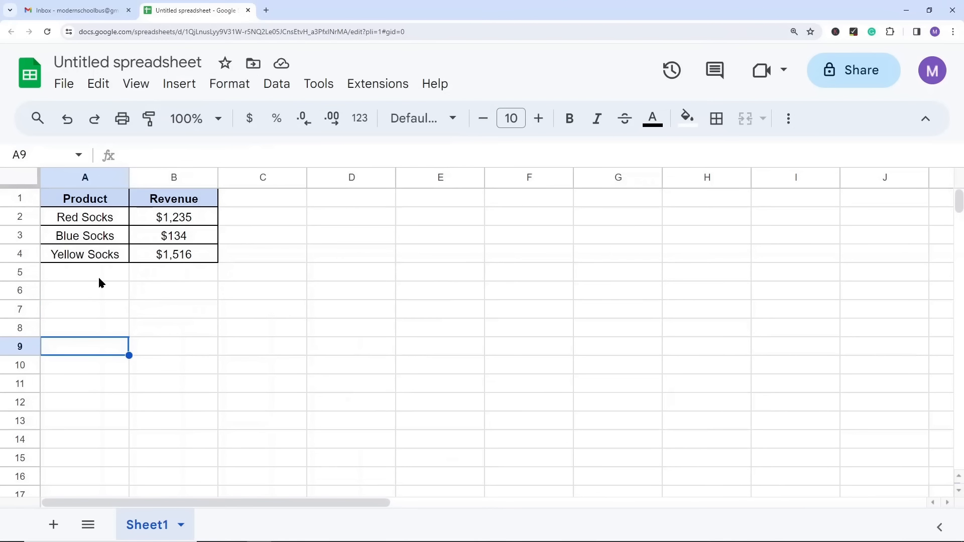
Step: Copy the three product names in A2:A4 into the cells directly below, starting at A5
{"action": "left_click_drag", "start_coordinate": [95, 217], "coordinate": [103, 256]}
{"action": "key", "text": "ctrl+c"}
{"action": "left_click", "coordinate": [103, 277]}
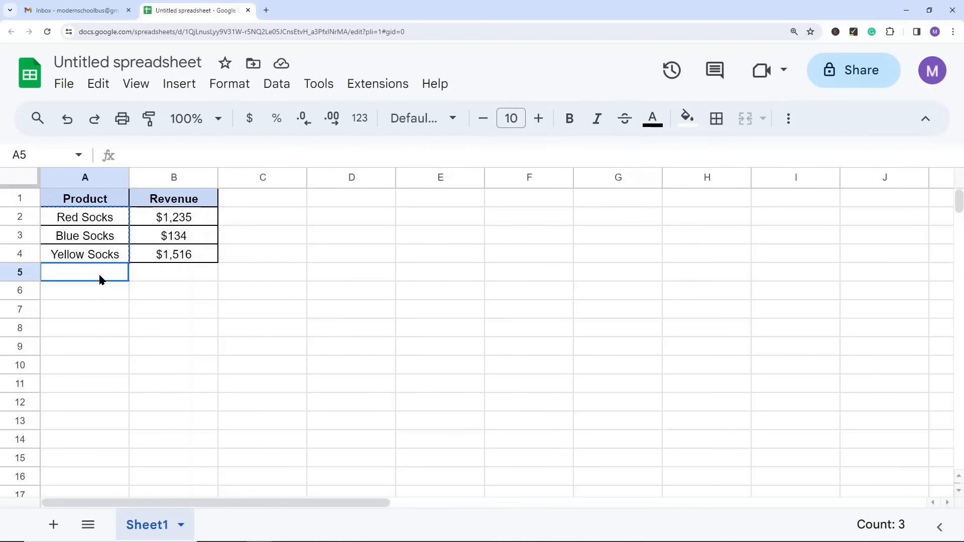
{"action": "key", "text": "ctrl+v"}
Step: Rename the copied products in A5:A7 as Pink Socks, White Socks and Black Socks
{"action": "double_click", "coordinate": [73, 279]}
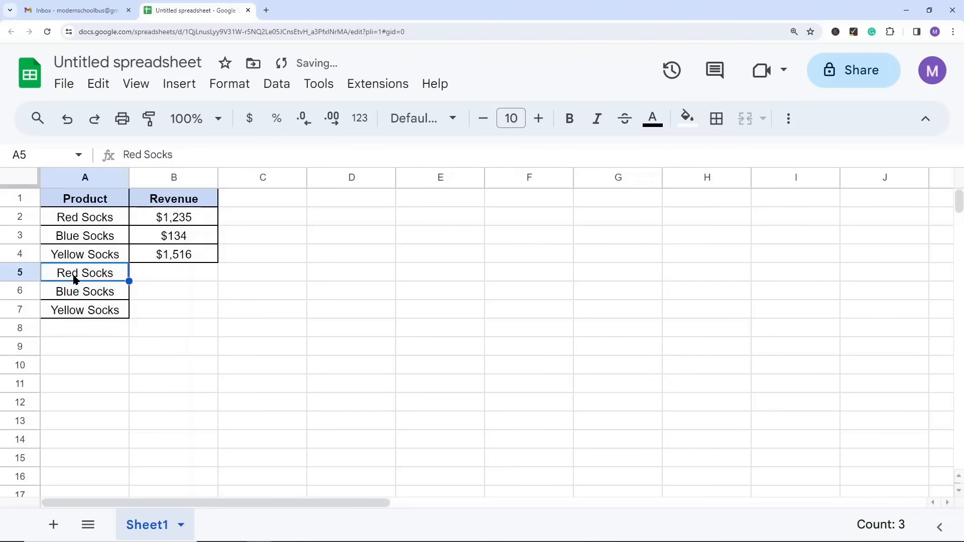
{"action": "double_click", "coordinate": [74, 274]}
{"action": "type", "text": "Pink"}
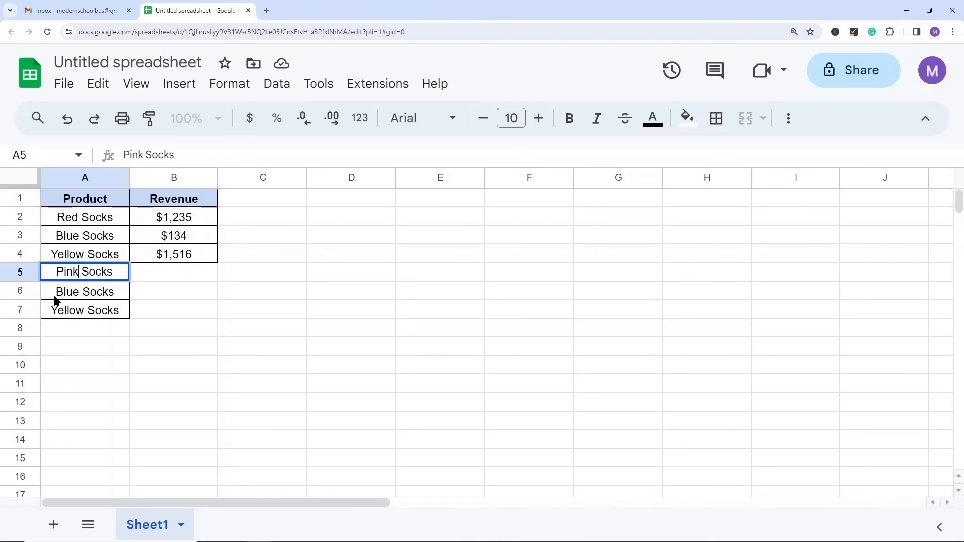
{"action": "left_click", "coordinate": [75, 291]}
{"action": "double_click", "coordinate": [77, 288]}
{"action": "double_click", "coordinate": [72, 290]}
{"action": "type", "text": "White"}
{"action": "double_click", "coordinate": [82, 310]}
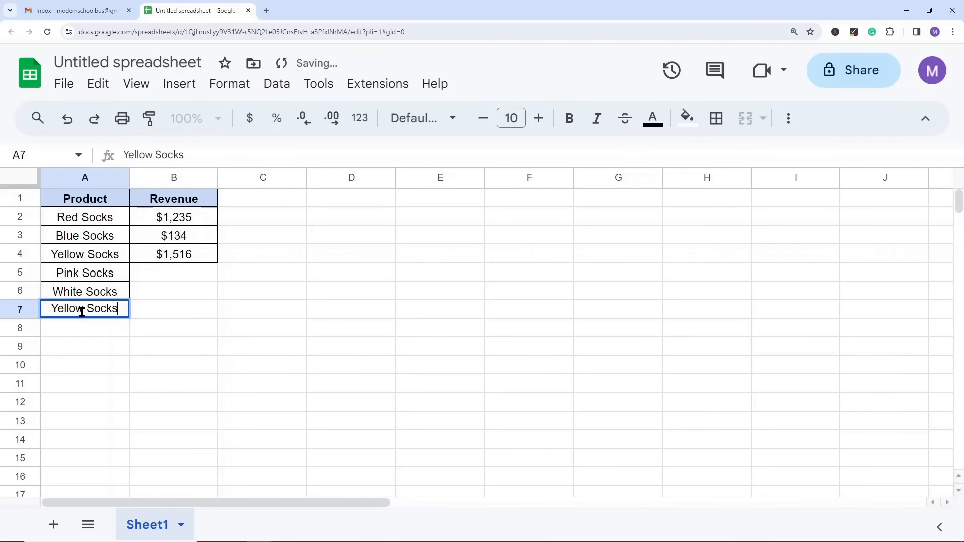
{"action": "left_click_drag", "start_coordinate": [83, 312], "coordinate": [40, 315]}
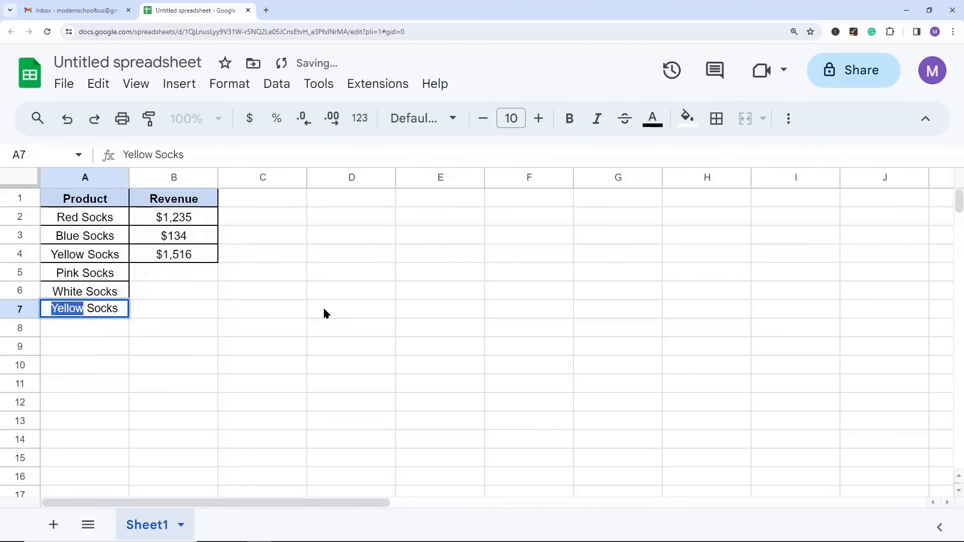
{"action": "type", "text": "Black"}
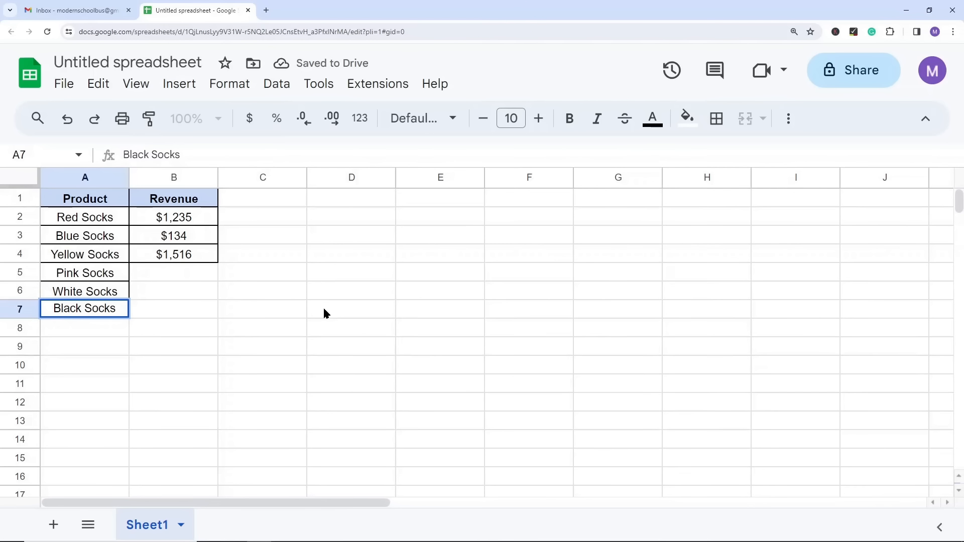
{"action": "left_click", "coordinate": [325, 297]}
Step: Apply all borders to the range A4:B7
{"action": "left_click_drag", "start_coordinate": [103, 249], "coordinate": [163, 312]}
{"action": "left_click", "coordinate": [725, 121]}
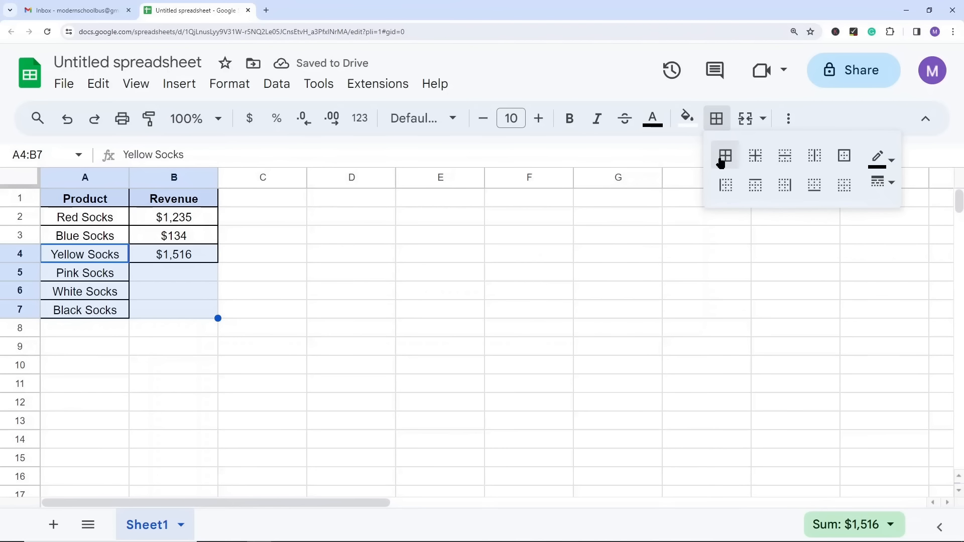
{"action": "left_click", "coordinate": [726, 156]}
{"action": "left_click", "coordinate": [297, 286]}
Step: Enter the formula =RANDBETWEEN(50,1000) in cell B5 as the revenue for Pink Socks
{"action": "left_click", "coordinate": [186, 260]}
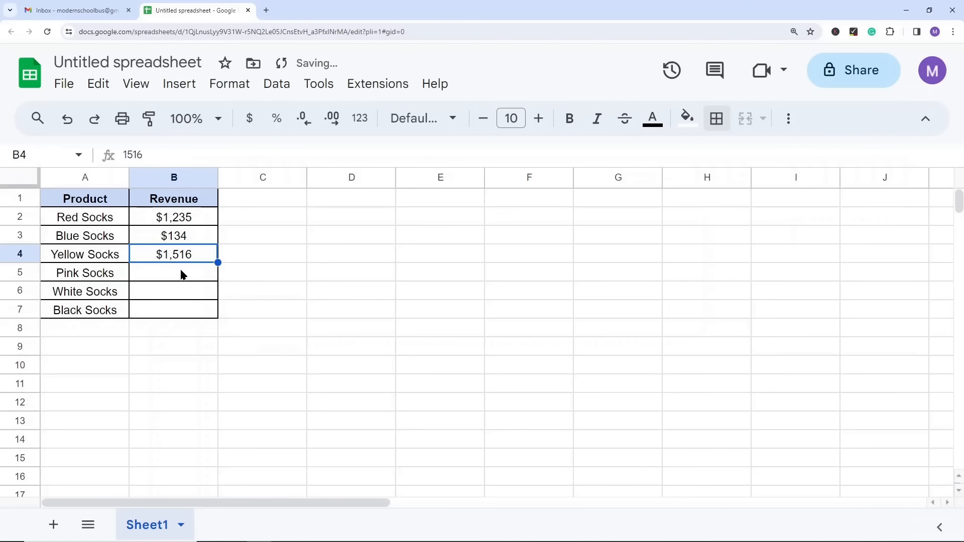
{"action": "left_click", "coordinate": [183, 273]}
{"action": "type", "text": "=ran"}
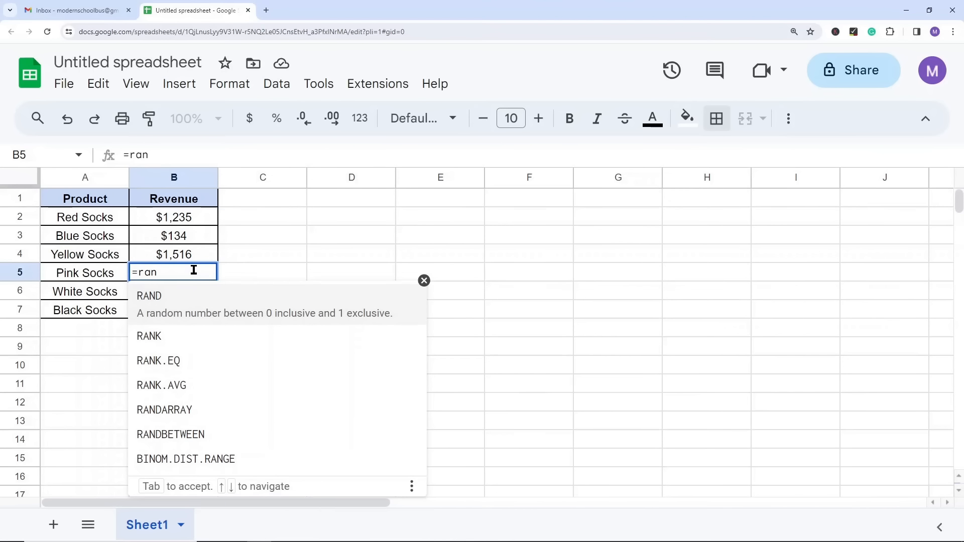
{"action": "key", "text": "BackSpace"}
{"action": "key", "text": "BackSpace"}
{"action": "type", "text": "and"}
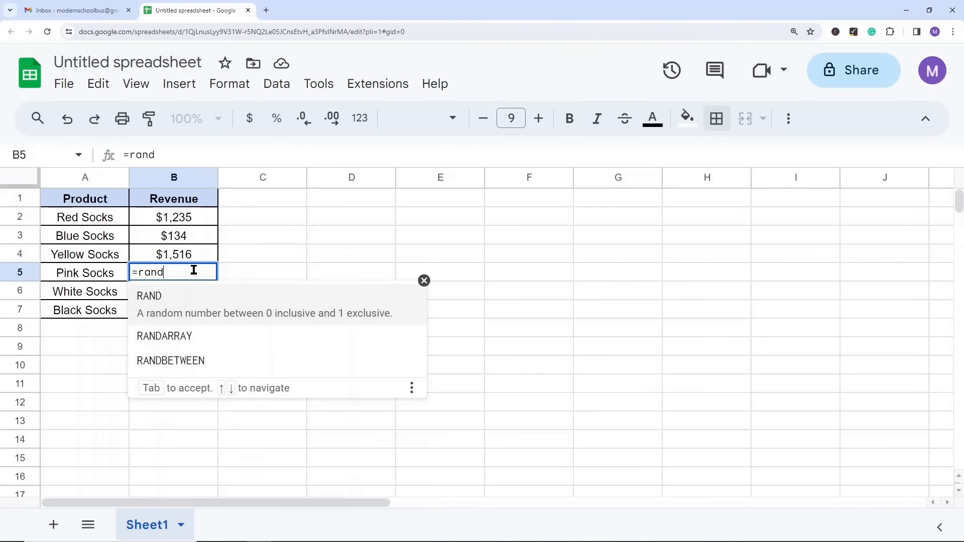
{"action": "key", "text": "Down"}
{"action": "key", "text": "Down"}
{"action": "key", "text": "Tab"}
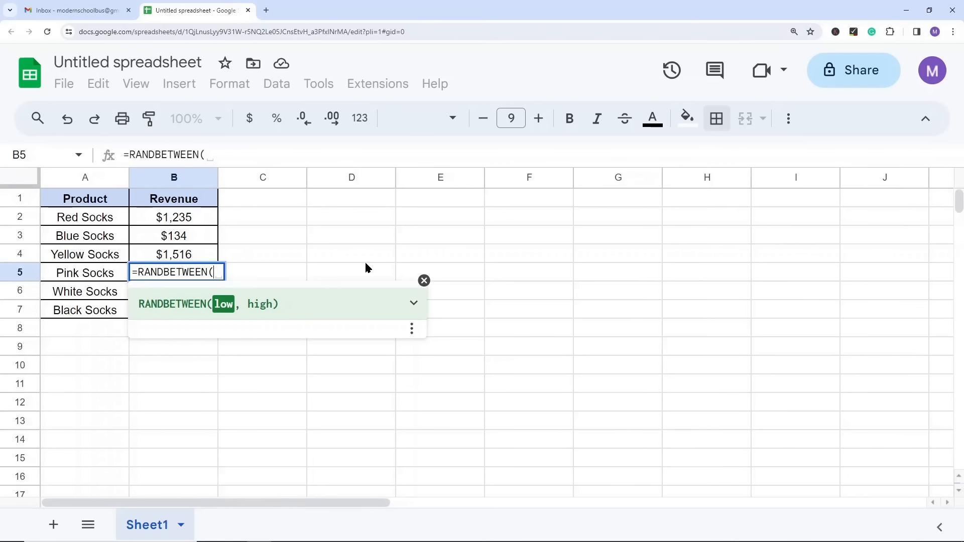
{"action": "type", "text": "50,1000)"}
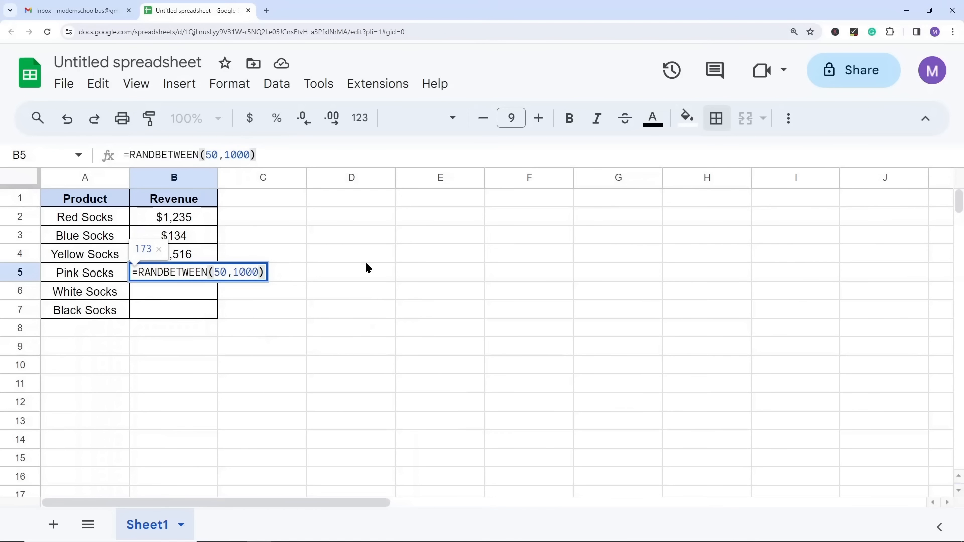
{"action": "key", "text": "Return"}
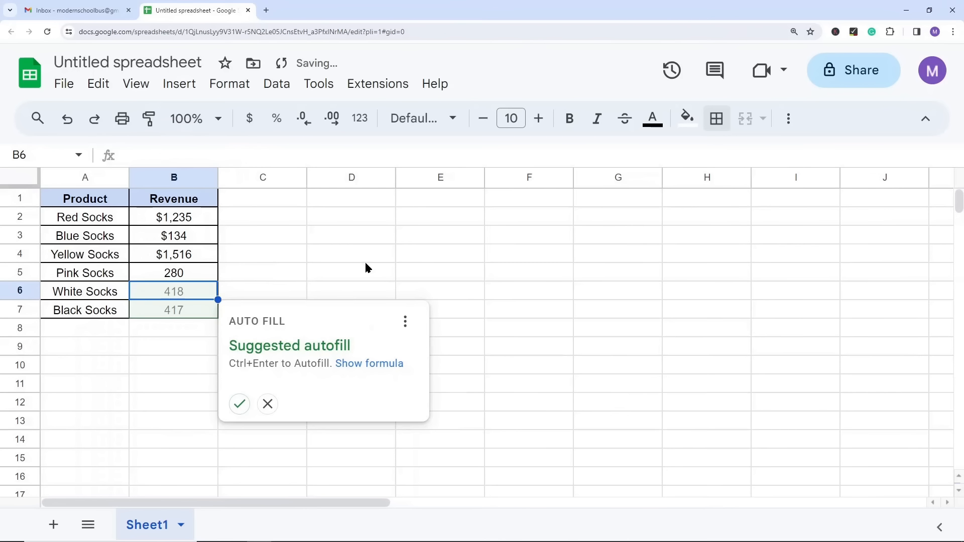
Step: Copy the random revenue formula from B5 into B6:B7 for White Socks and Black Socks
{"action": "left_click", "coordinate": [183, 277]}
{"action": "key", "text": "ctrl+c"}
{"action": "mouse_move", "coordinate": [180, 291]}
{"action": "left_mouse_down"}
{"action": "mouse_move", "coordinate": [195, 307]}
{"action": "mouse_move", "coordinate": [184, 309]}
{"action": "left_mouse_up"}
{"action": "key", "text": "ctrl+v"}
{"action": "left_click", "coordinate": [226, 295]}
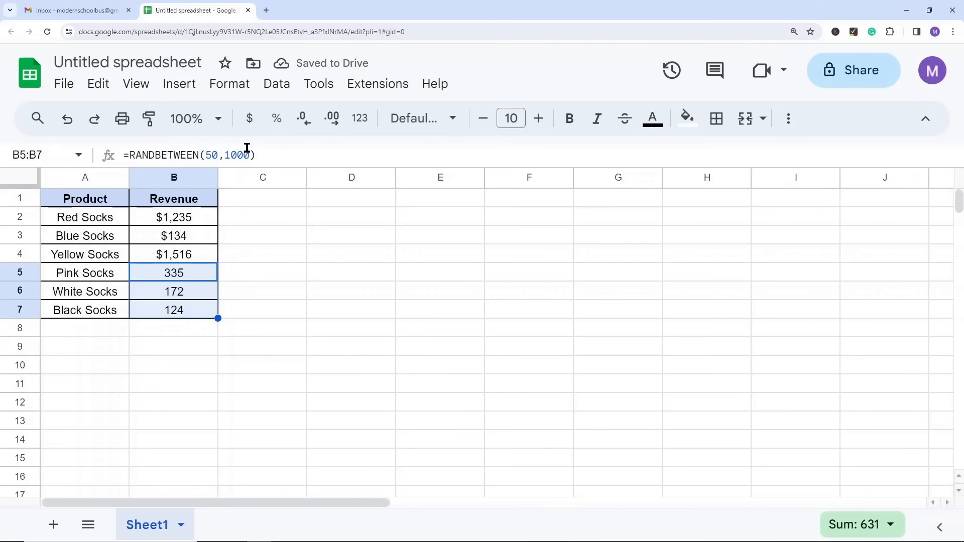
Step: Replace the random formulas in B5:B7 with their fixed values by pasting values only over them
{"action": "key", "text": "ctrl+c"}
{"action": "right_click", "coordinate": [168, 274]}
{"action": "mouse_move", "coordinate": [281, 218]}
{"action": "left_click", "coordinate": [488, 224]}
{"action": "left_click", "coordinate": [456, 279]}
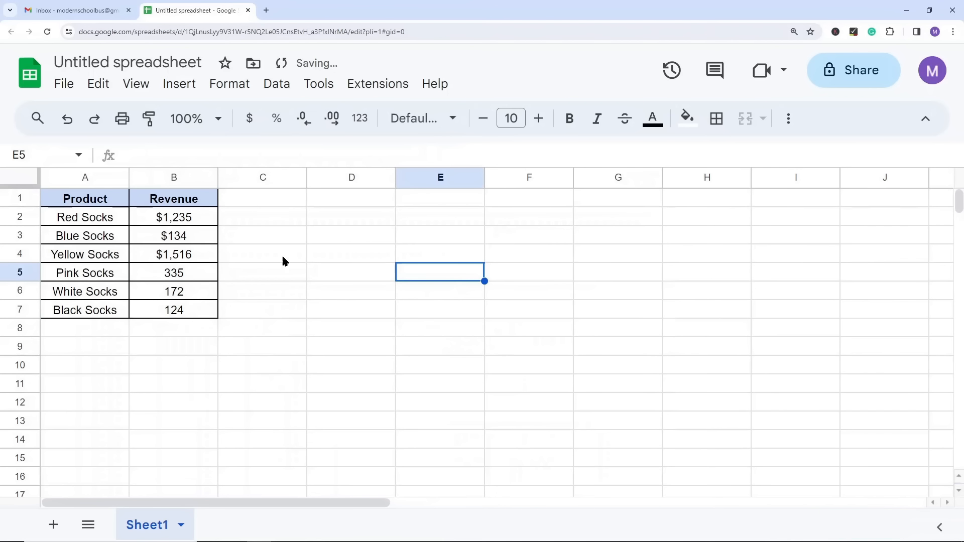
Step: Paint the currency format of cell B4 onto the revenue cells B5:B7
{"action": "left_click", "coordinate": [170, 257]}
{"action": "left_click", "coordinate": [149, 121]}
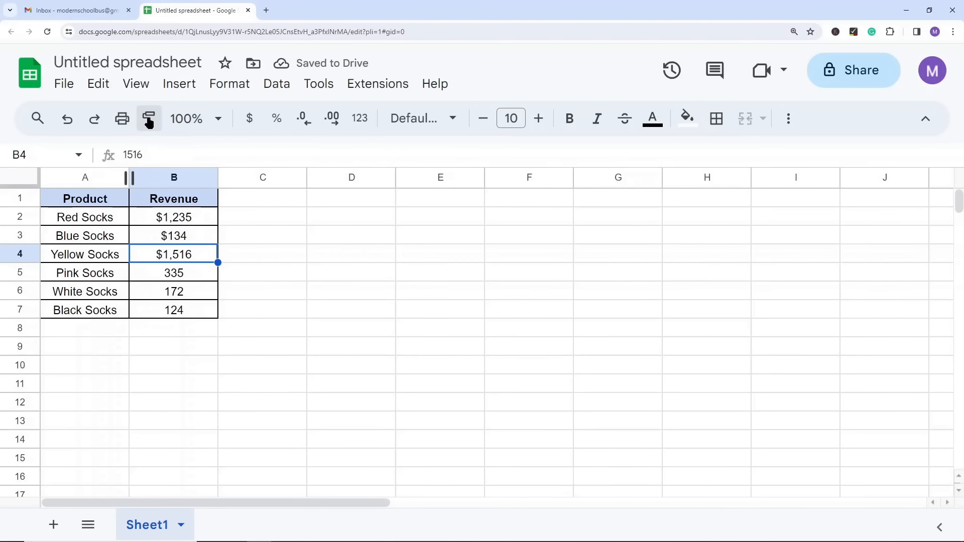
{"action": "left_click_drag", "start_coordinate": [171, 277], "coordinate": [173, 310]}
{"action": "left_click", "coordinate": [481, 310]}
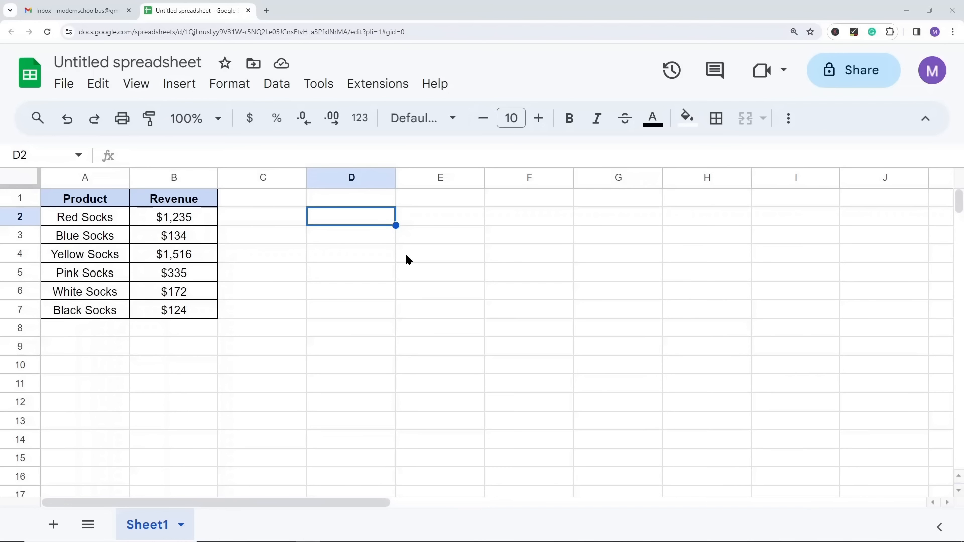
Step: Open the conditional formatting rules for the revenue cells B2:B7
{"action": "left_click_drag", "start_coordinate": [191, 217], "coordinate": [187, 308]}
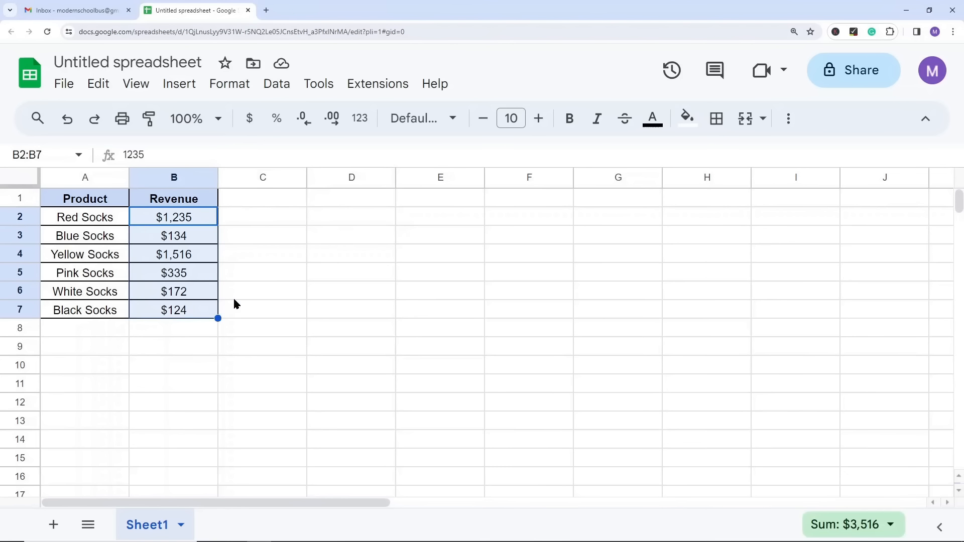
{"action": "left_click", "coordinate": [230, 84]}
{"action": "left_click", "coordinate": [270, 392]}
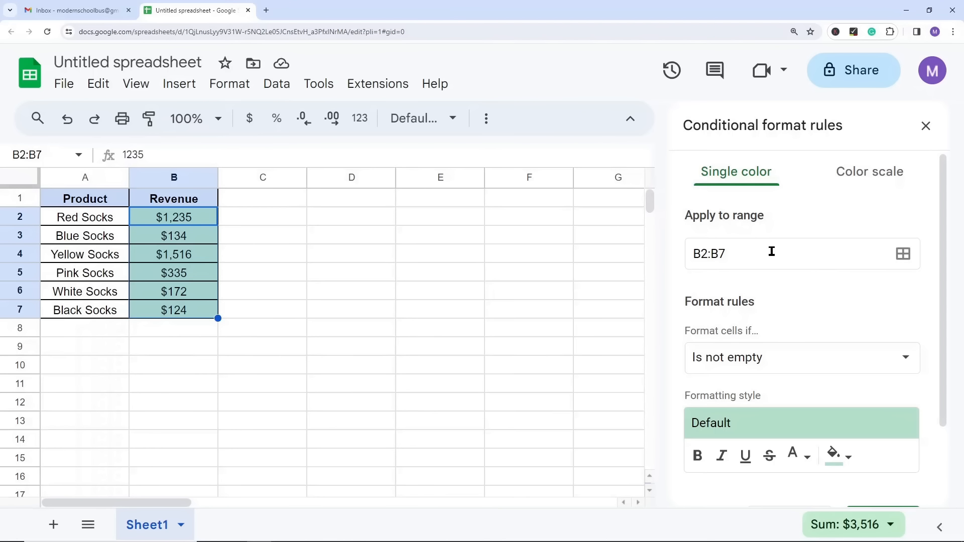
{"action": "scroll", "coordinate": [813, 261], "scroll_direction": "down", "scroll_amount": 2}
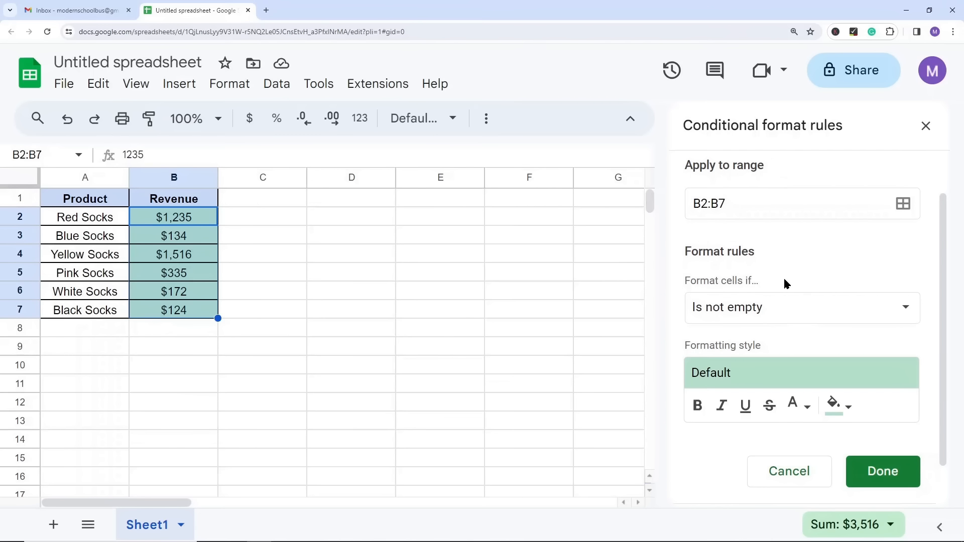
{"action": "scroll", "coordinate": [776, 266], "scroll_direction": "up", "scroll_amount": 2}
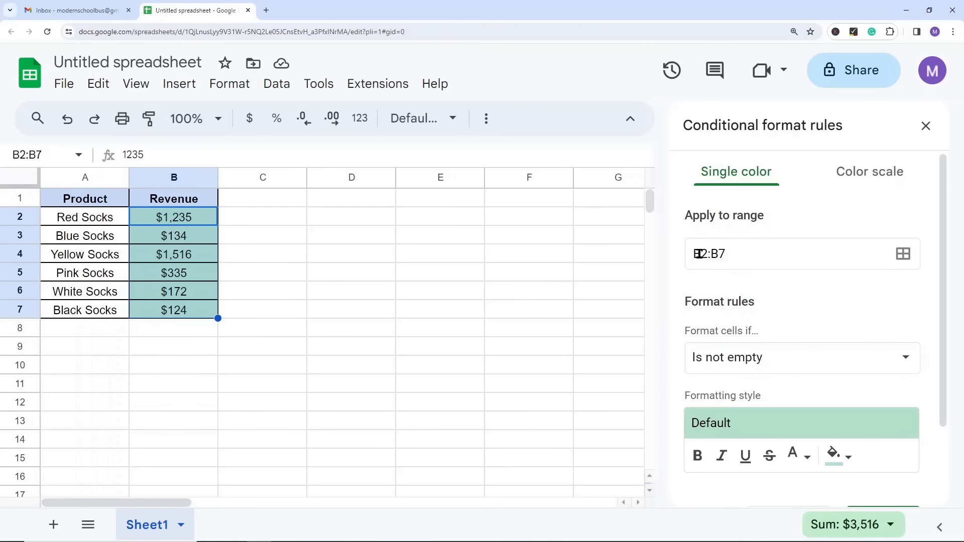
Step: Set the rule for B2:B7 to format cells with values greater than or equal to 1000
{"action": "scroll", "coordinate": [753, 256], "scroll_direction": "down", "scroll_amount": 2}
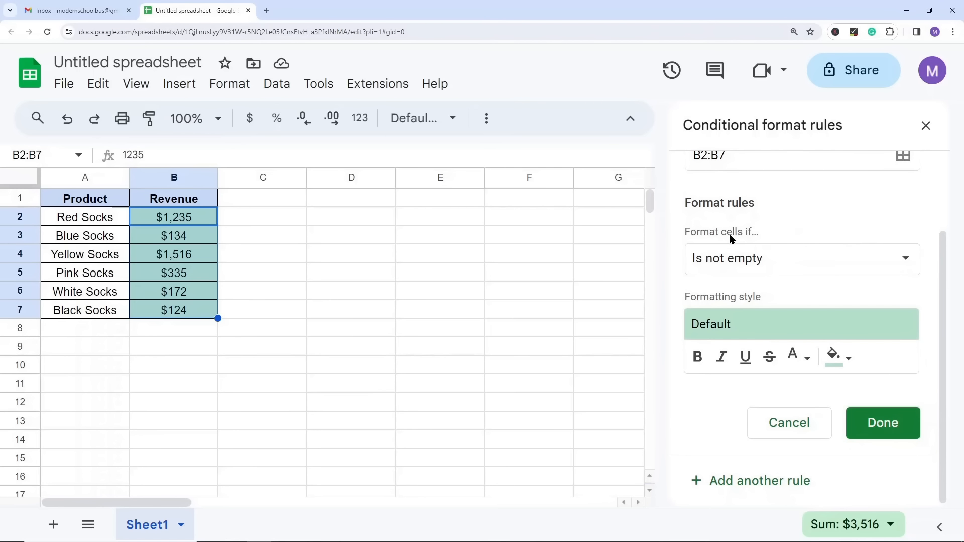
{"action": "left_click", "coordinate": [781, 259]}
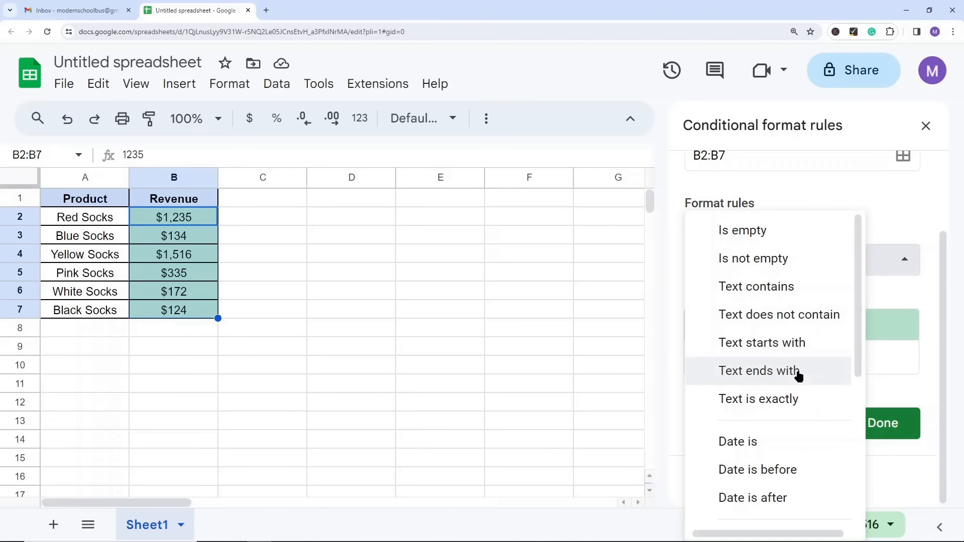
{"action": "scroll", "coordinate": [787, 384], "scroll_direction": "down", "scroll_amount": 3}
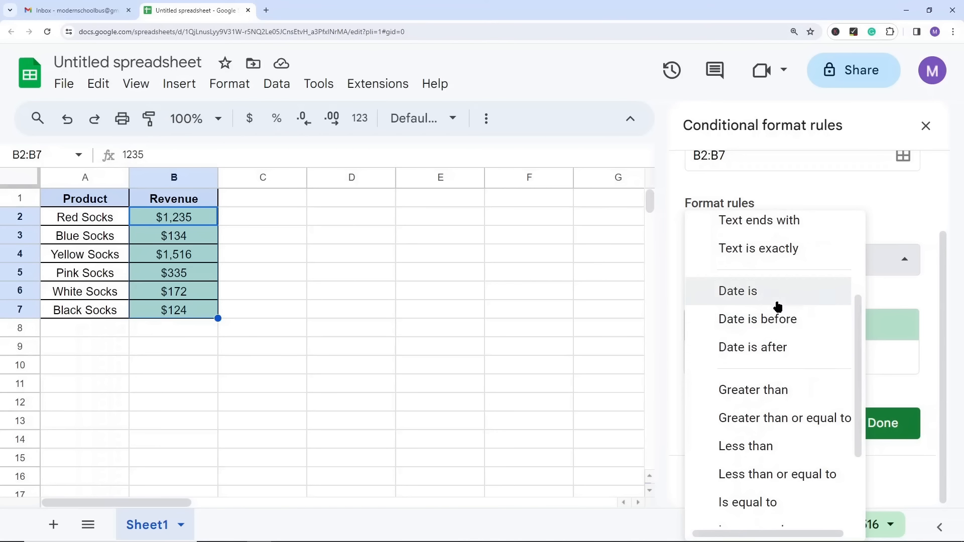
{"action": "scroll", "coordinate": [765, 316], "scroll_direction": "down", "scroll_amount": 2}
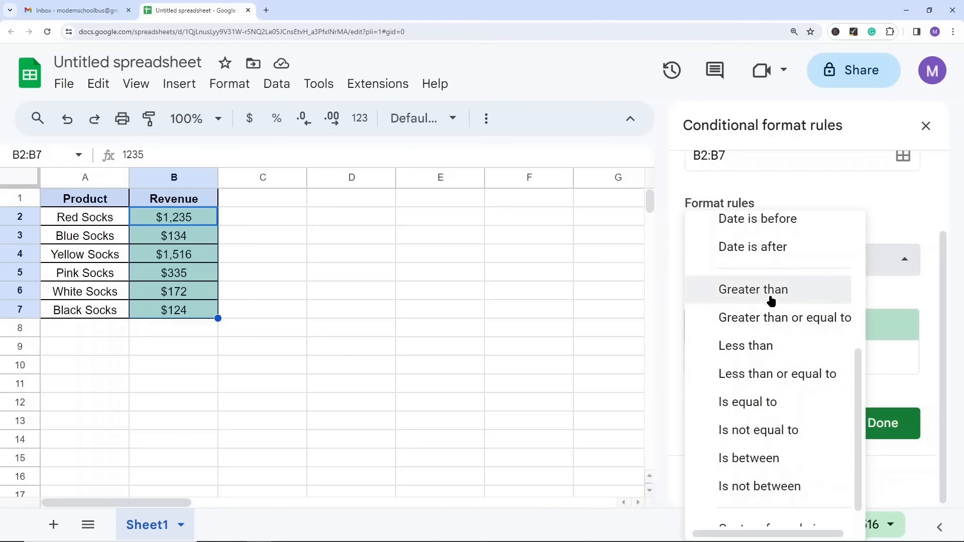
{"action": "left_click", "coordinate": [766, 319]}
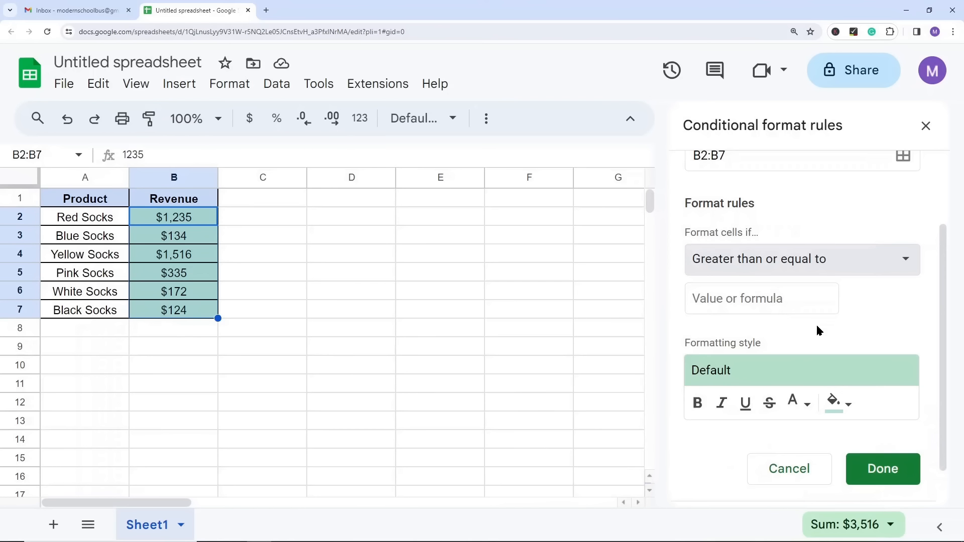
{"action": "left_click", "coordinate": [754, 300]}
{"action": "type", "text": "1000"}
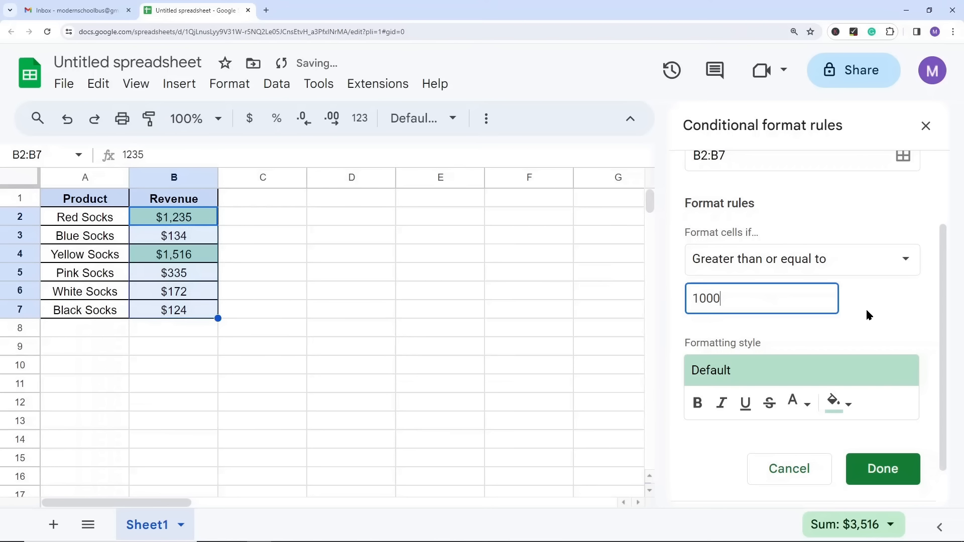
Step: Give the 1000-and-above rule a light yellow fill and save the rule
{"action": "left_click", "coordinate": [840, 404]}
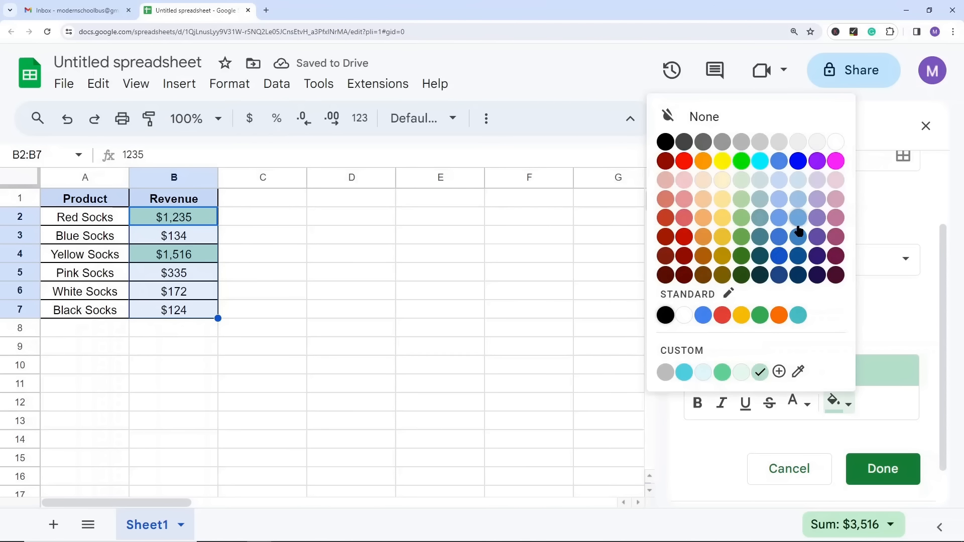
{"action": "left_click", "coordinate": [726, 203]}
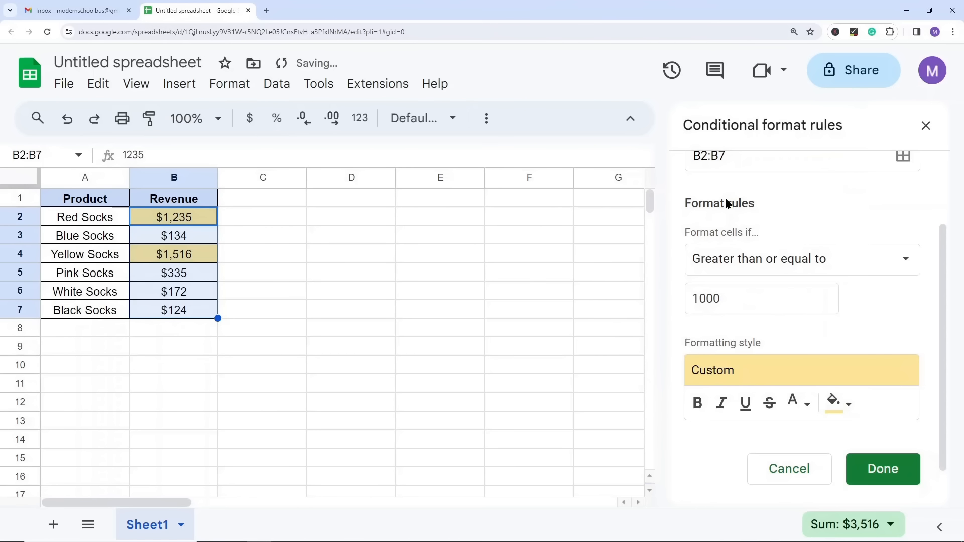
{"action": "scroll", "coordinate": [783, 303], "scroll_direction": "down", "scroll_amount": 1}
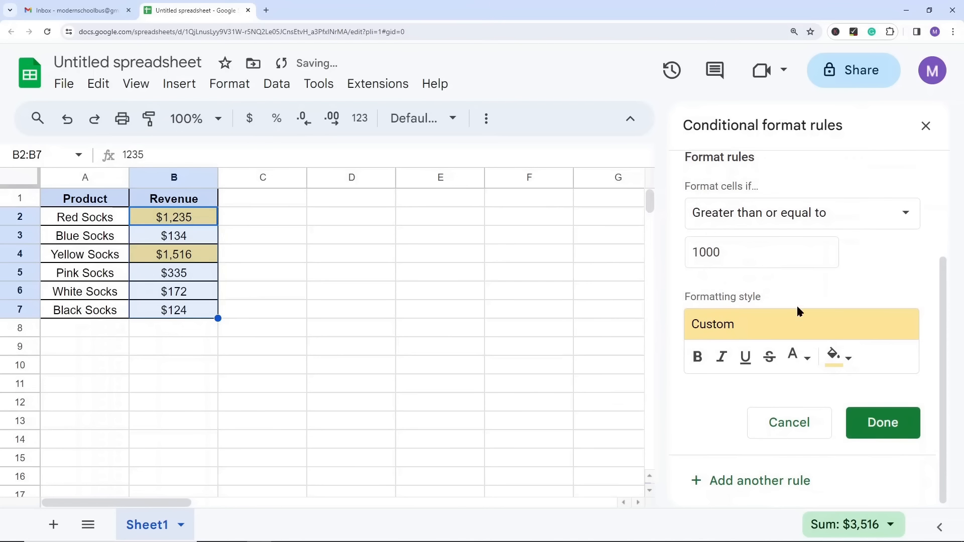
{"action": "left_click", "coordinate": [873, 429]}
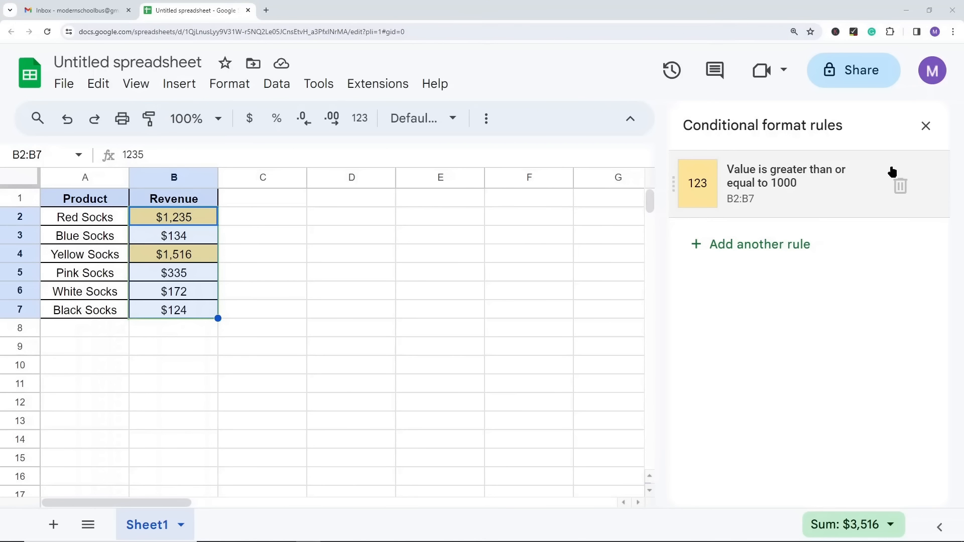
Step: Delete the conditional formatting rule for revenues greater than or equal to 1000
{"action": "left_click", "coordinate": [901, 187]}
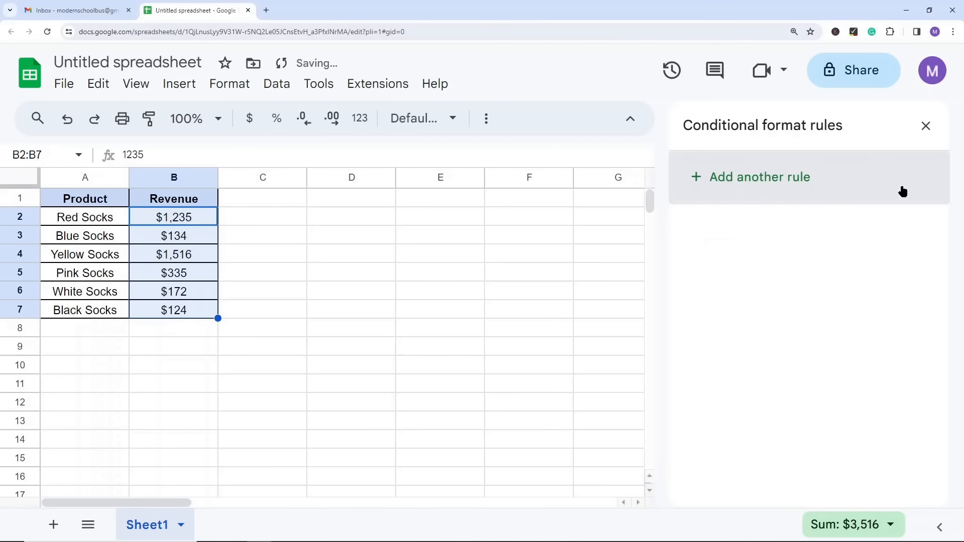
Step: Add a conditional formatting rule on B2:B7 for values less than or equal to 200
{"action": "left_click", "coordinate": [697, 179]}
{"action": "scroll", "coordinate": [783, 312], "scroll_direction": "down", "scroll_amount": 2}
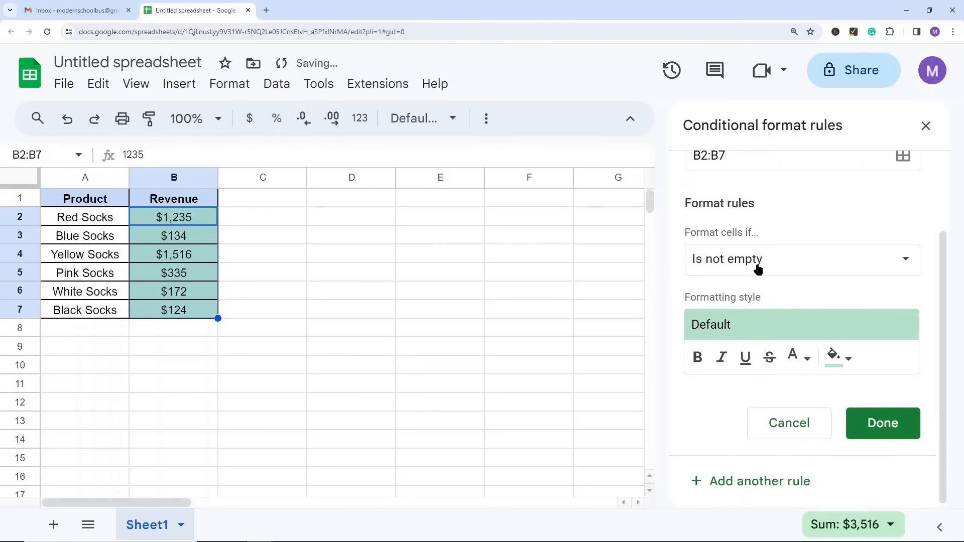
{"action": "left_click", "coordinate": [758, 265]}
{"action": "scroll", "coordinate": [765, 358], "scroll_direction": "down", "scroll_amount": 5}
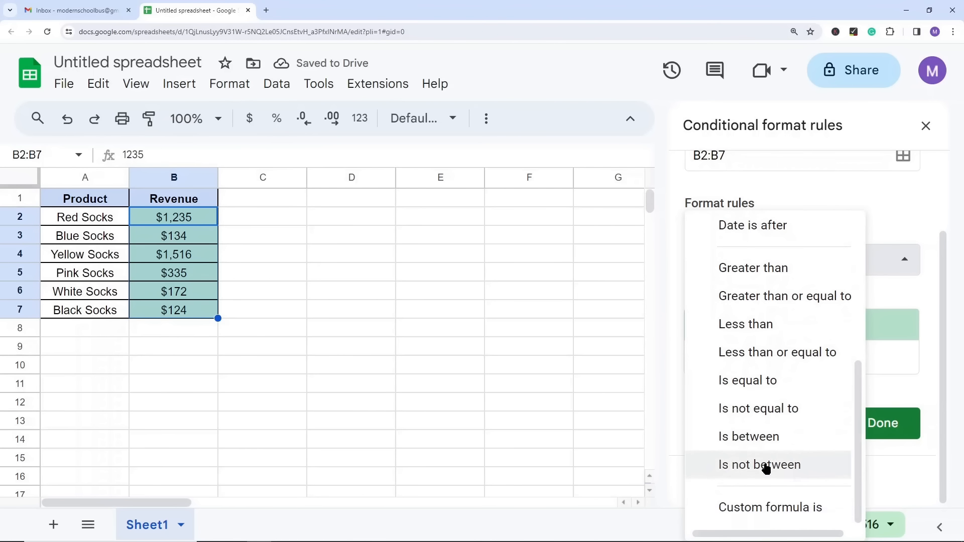
{"action": "left_click", "coordinate": [771, 508]}
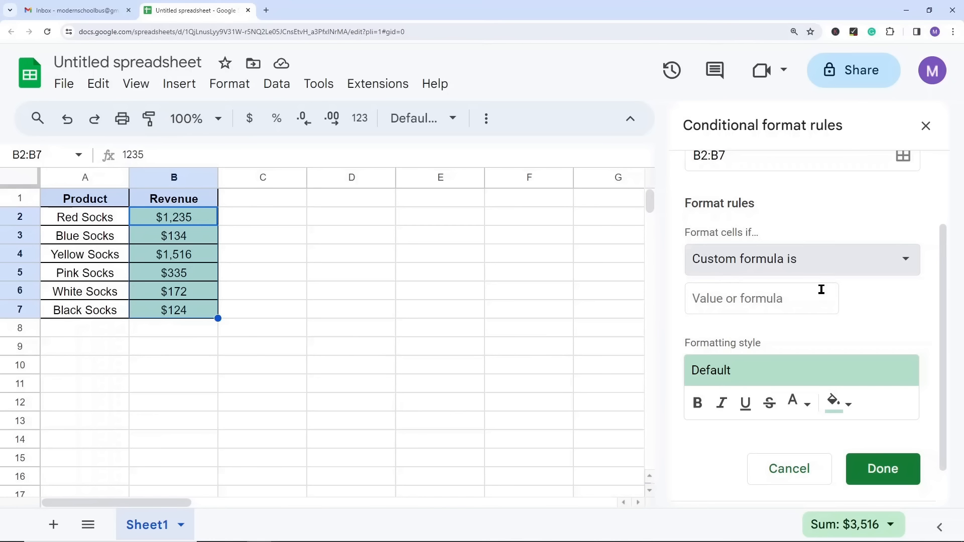
{"action": "left_click", "coordinate": [794, 266]}
{"action": "scroll", "coordinate": [769, 196], "scroll_direction": "up", "scroll_amount": 4}
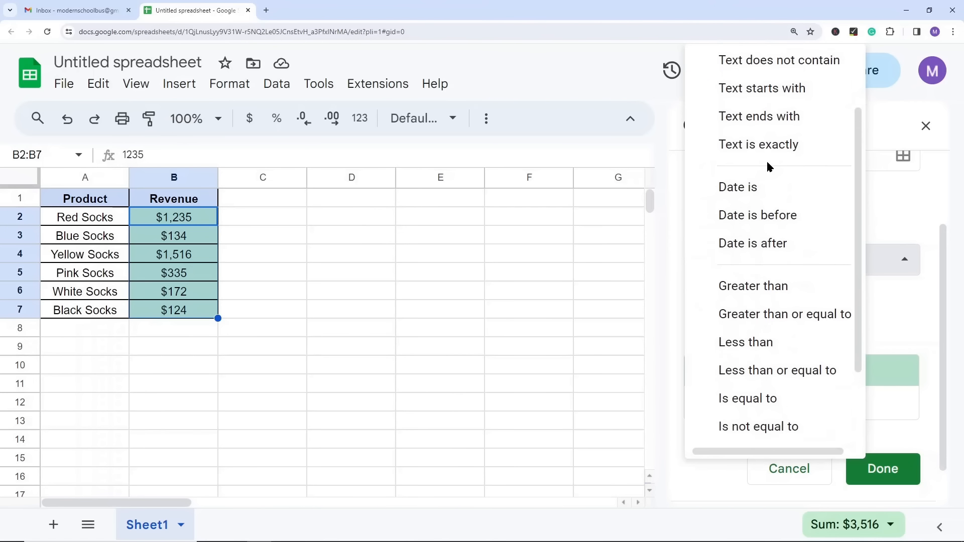
{"action": "scroll", "coordinate": [725, 200], "scroll_direction": "down", "scroll_amount": 4}
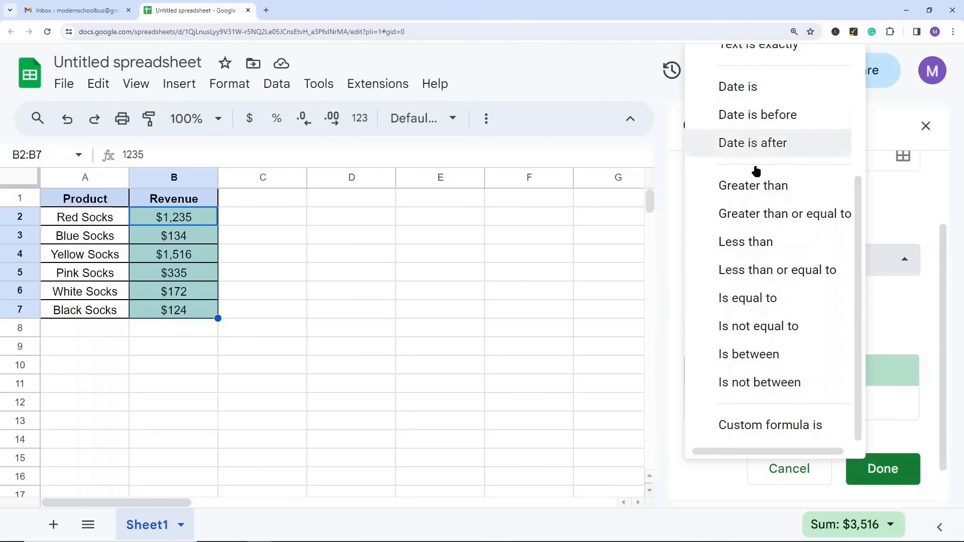
{"action": "left_click", "coordinate": [777, 272]}
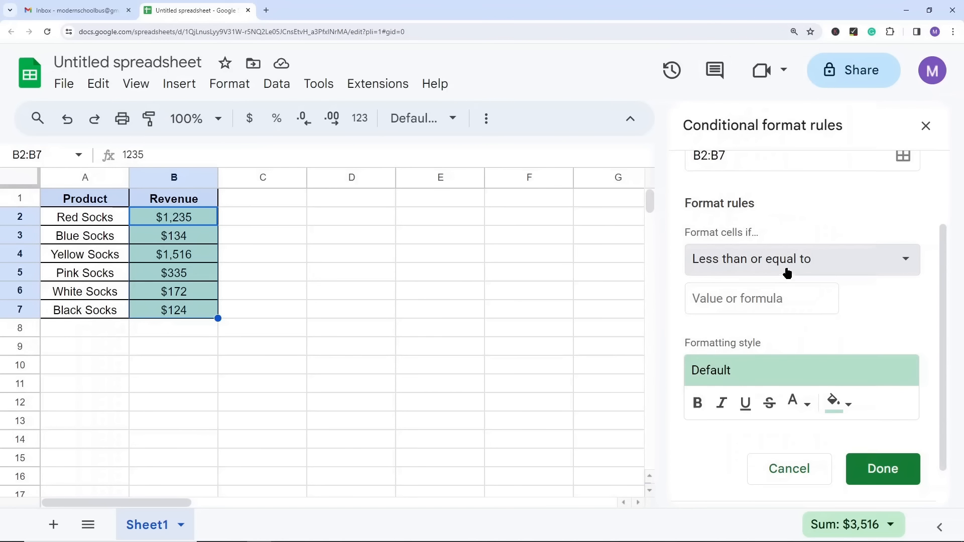
{"action": "left_click", "coordinate": [750, 298]}
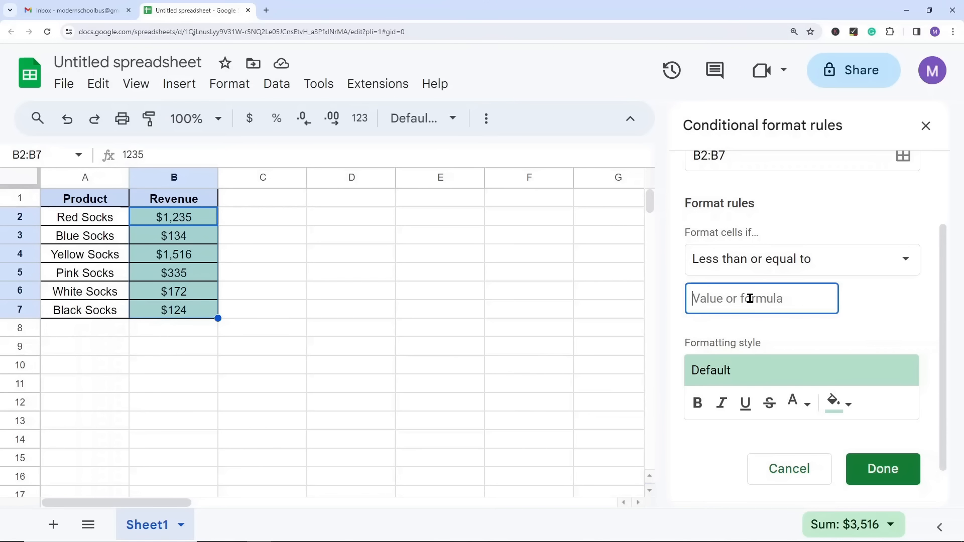
{"action": "type", "text": "200"}
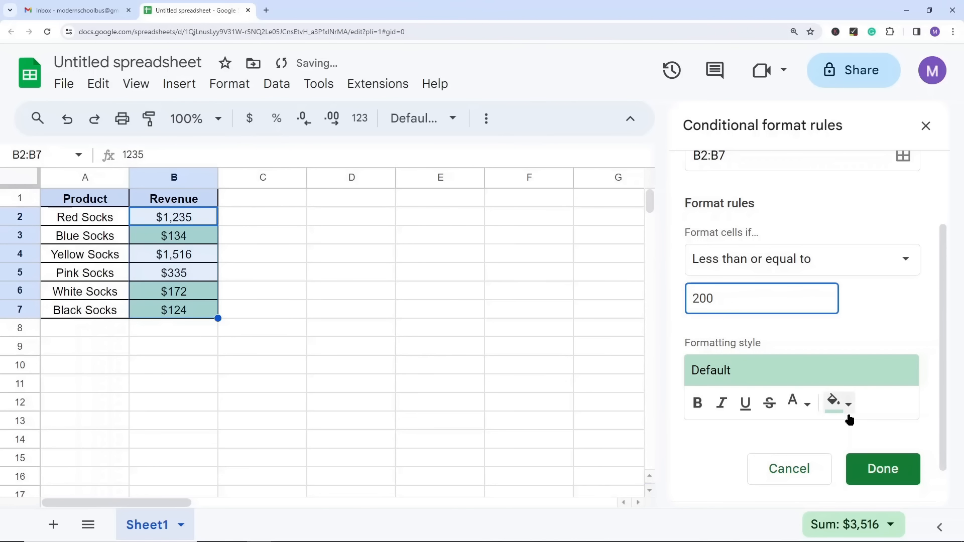
Step: Give the 200-and-below rule a light red fill and save the rule
{"action": "left_click", "coordinate": [848, 404]}
{"action": "left_click", "coordinate": [682, 200]}
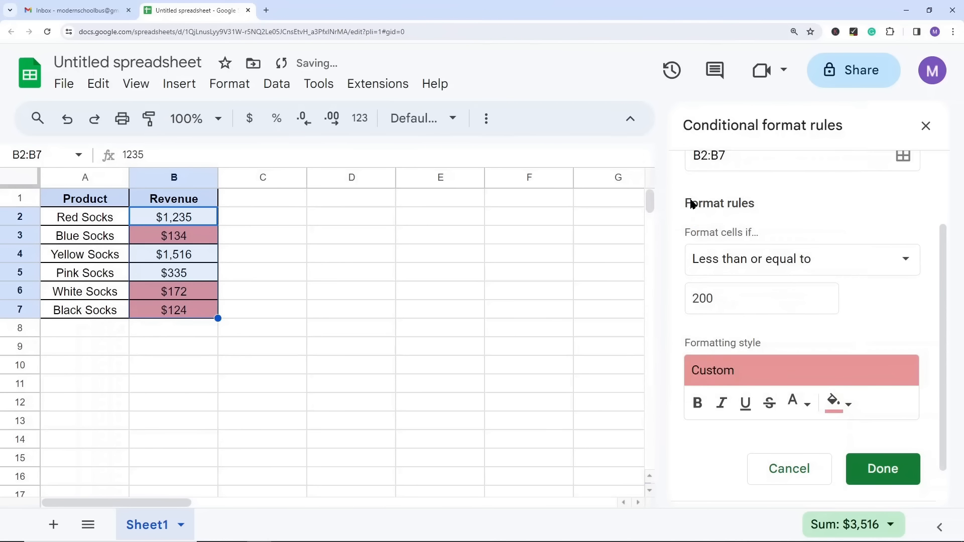
{"action": "left_click", "coordinate": [896, 477]}
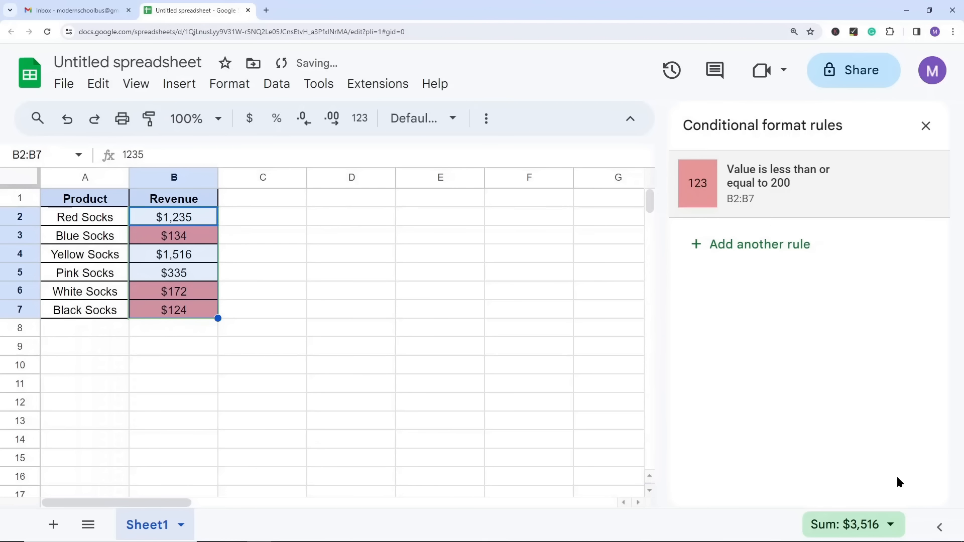
Step: Add a second rule giving B2:B7 values greater than or equal to 1000 the default green style, and close the rules
{"action": "left_click", "coordinate": [750, 246]}
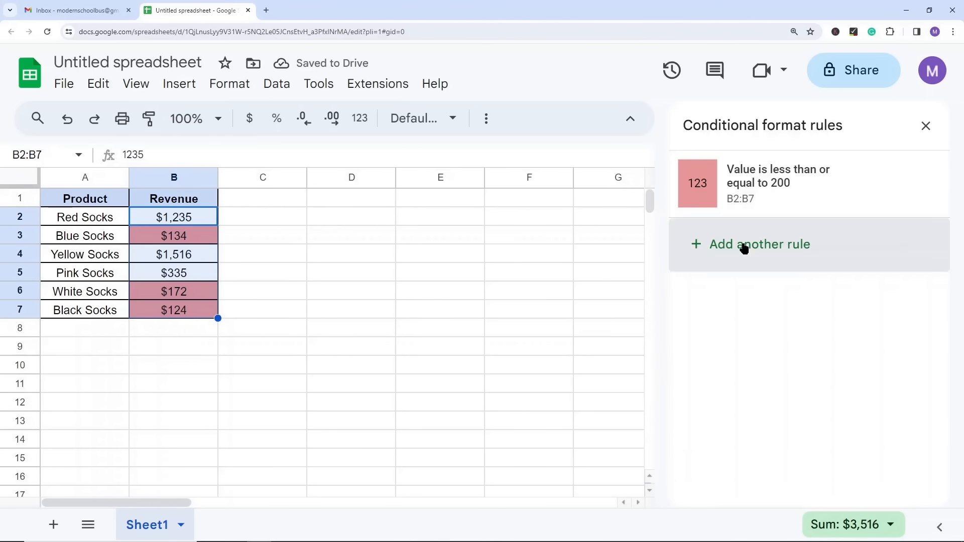
{"action": "scroll", "coordinate": [793, 379], "scroll_direction": "down", "scroll_amount": 1}
{"action": "left_click", "coordinate": [764, 315]}
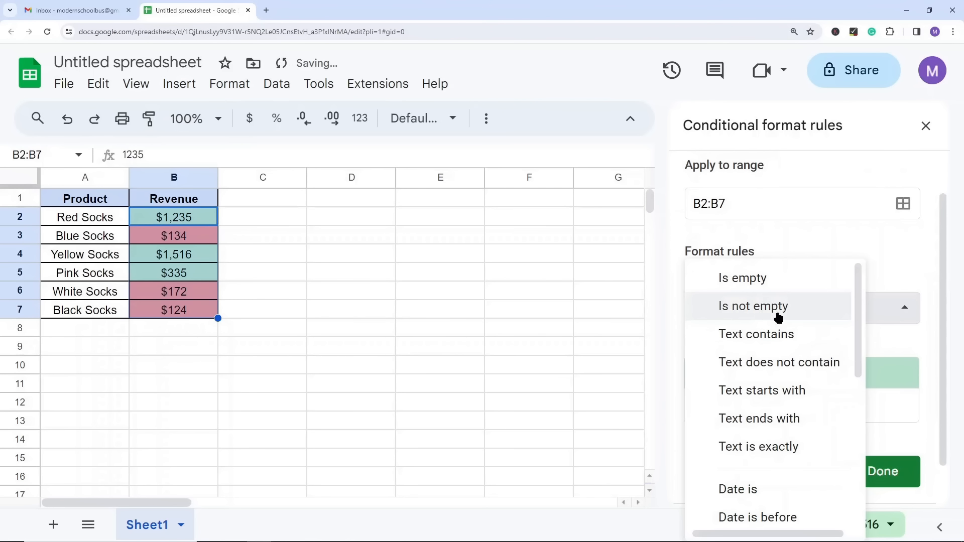
{"action": "scroll", "coordinate": [790, 404], "scroll_direction": "down", "scroll_amount": 4}
{"action": "left_click", "coordinate": [777, 422]}
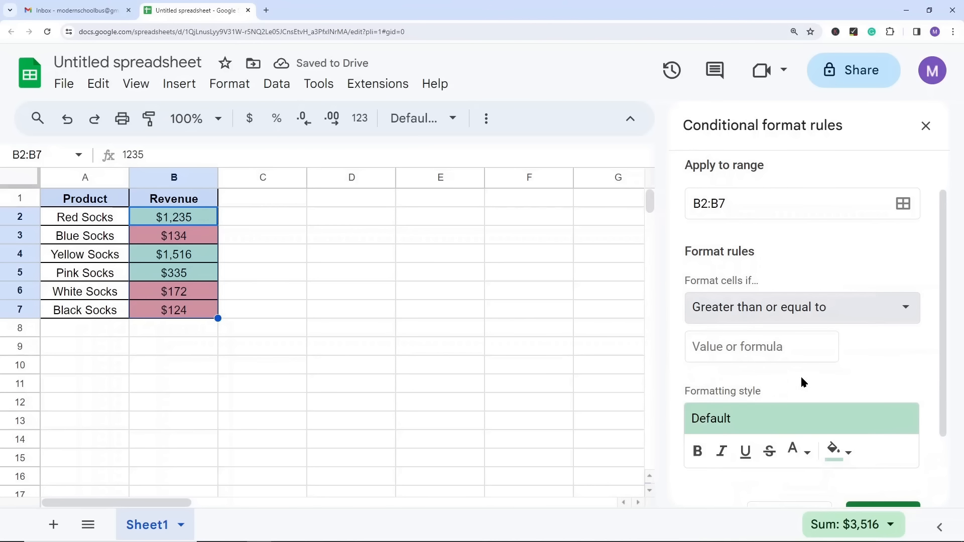
{"action": "left_click", "coordinate": [776, 348]}
{"action": "type", "text": "10"}
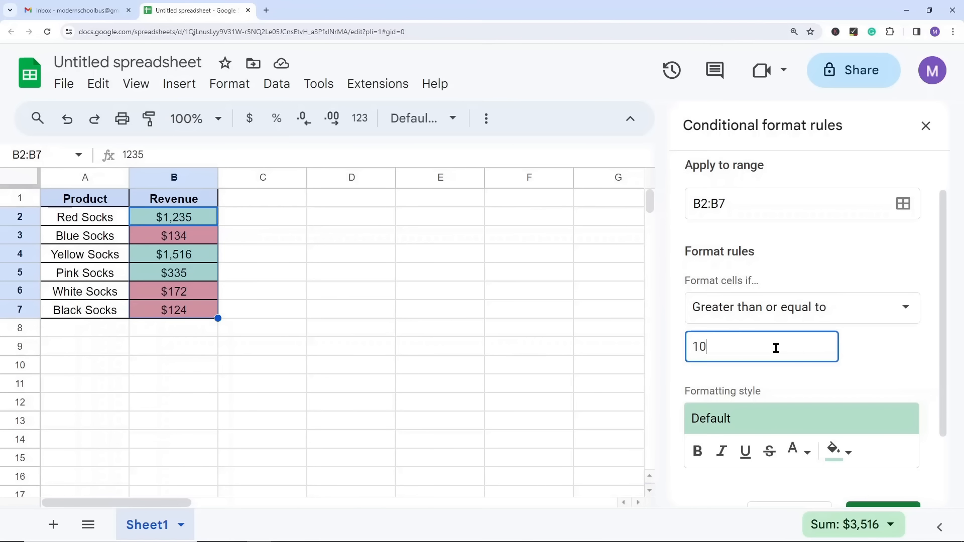
{"action": "scroll", "coordinate": [807, 372], "scroll_direction": "down", "scroll_amount": 2}
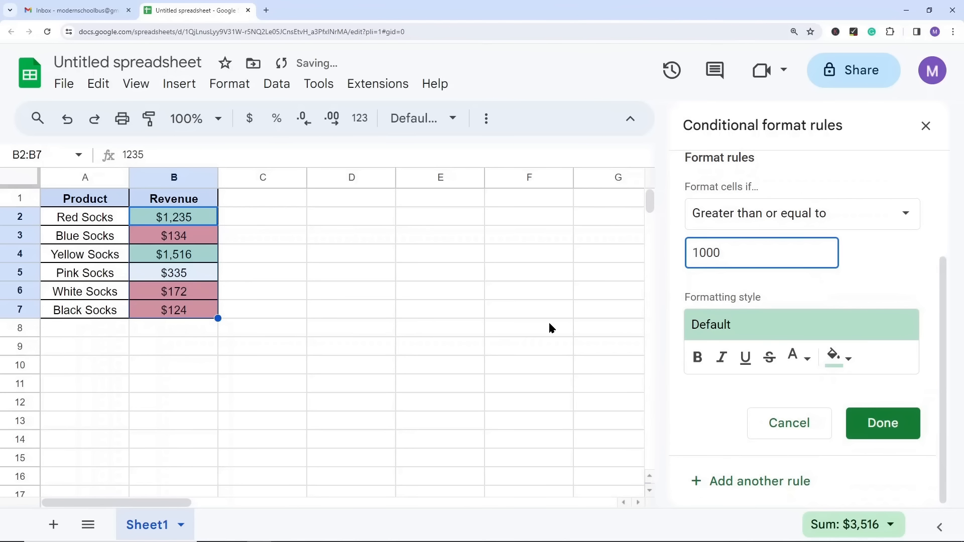
{"action": "left_click", "coordinate": [882, 422]}
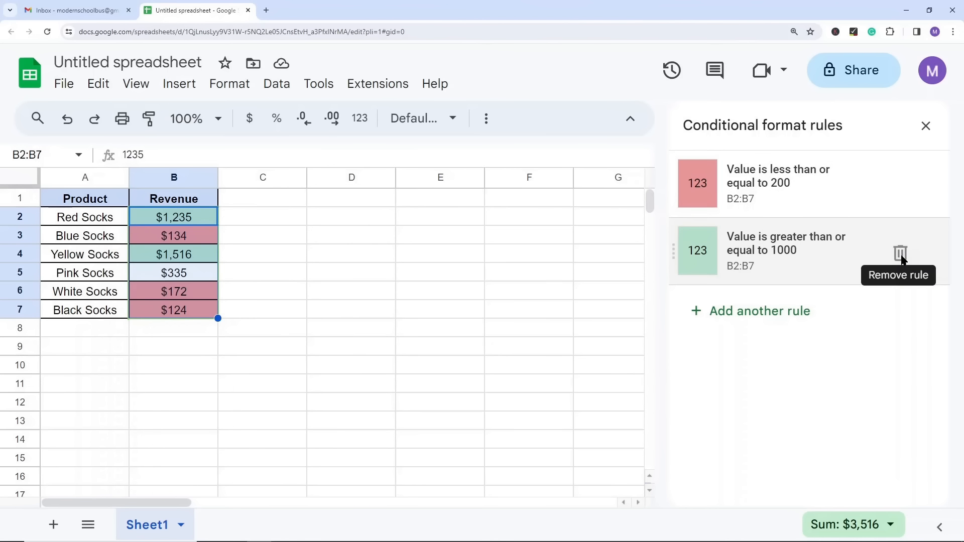
{"action": "left_click", "coordinate": [925, 129]}
{"action": "left_click", "coordinate": [375, 293]}
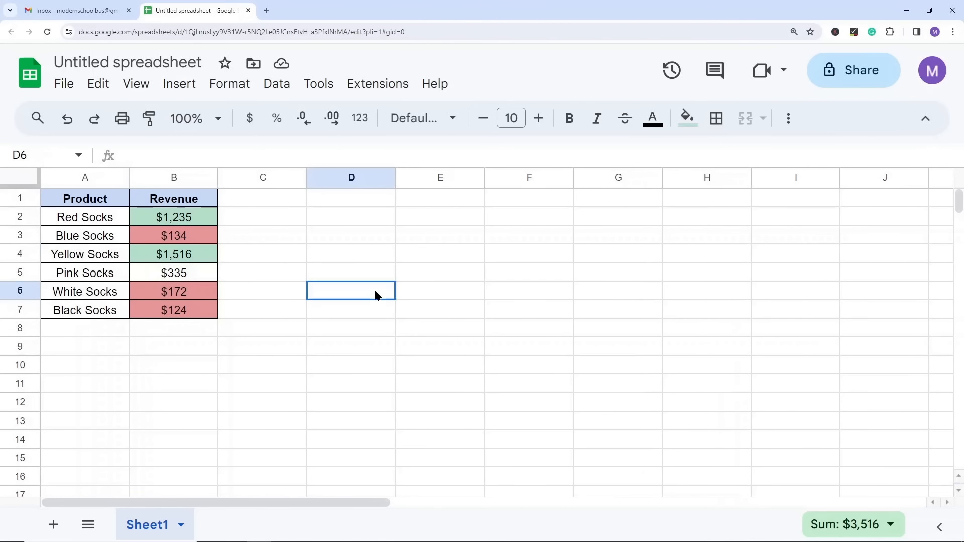
Step: Open the conditional formatting rules that apply to the revenue values in B2:B7
{"action": "left_click", "coordinate": [228, 84]}
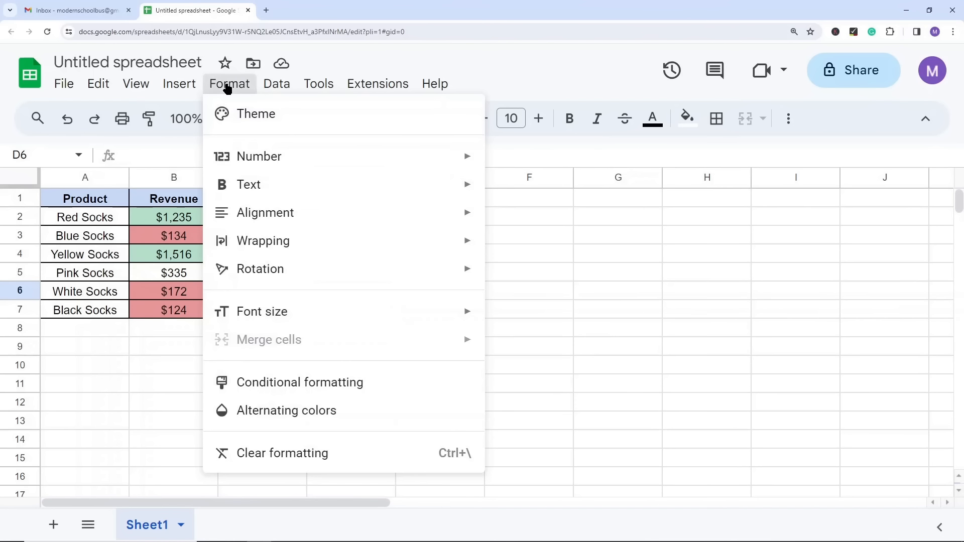
{"action": "key", "text": "Right"}
{"action": "left_click", "coordinate": [226, 87]}
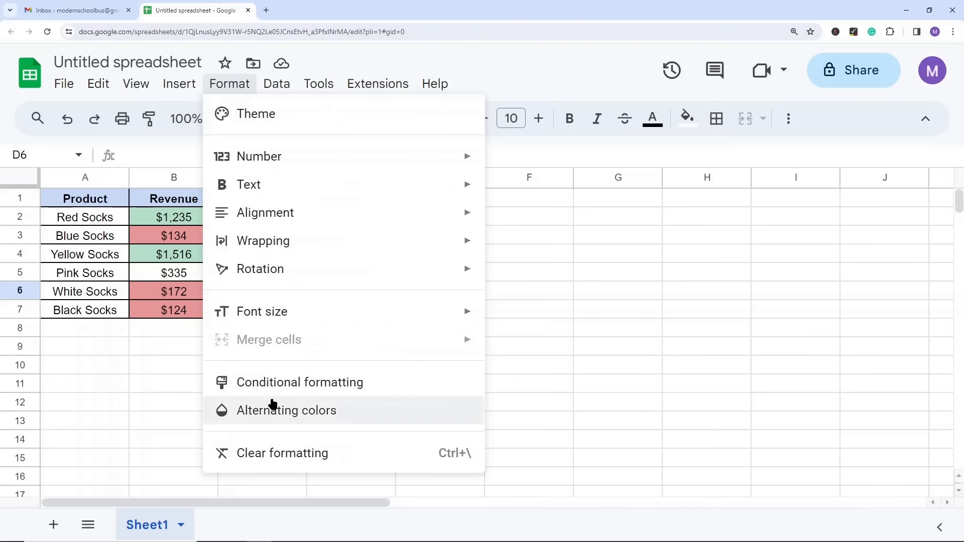
{"action": "left_click", "coordinate": [276, 386]}
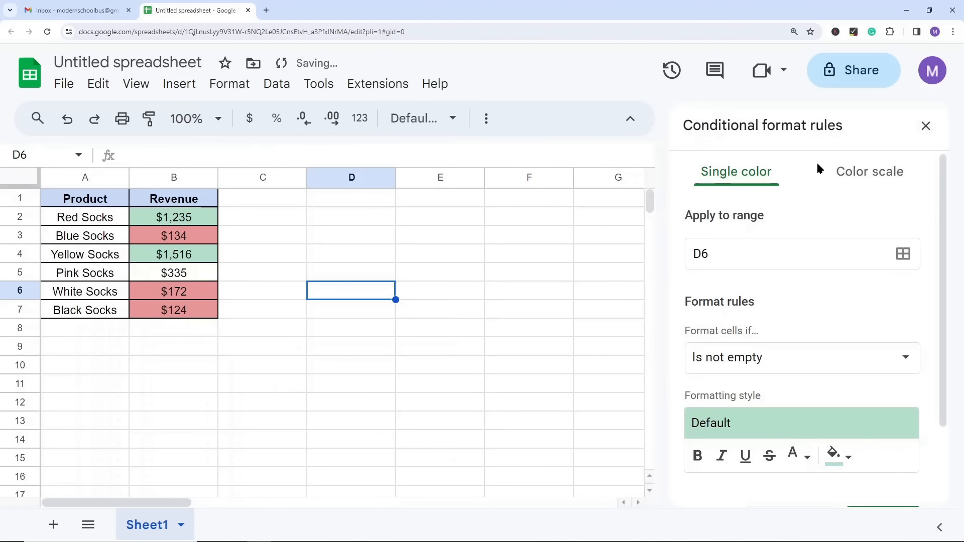
{"action": "left_click", "coordinate": [926, 125]}
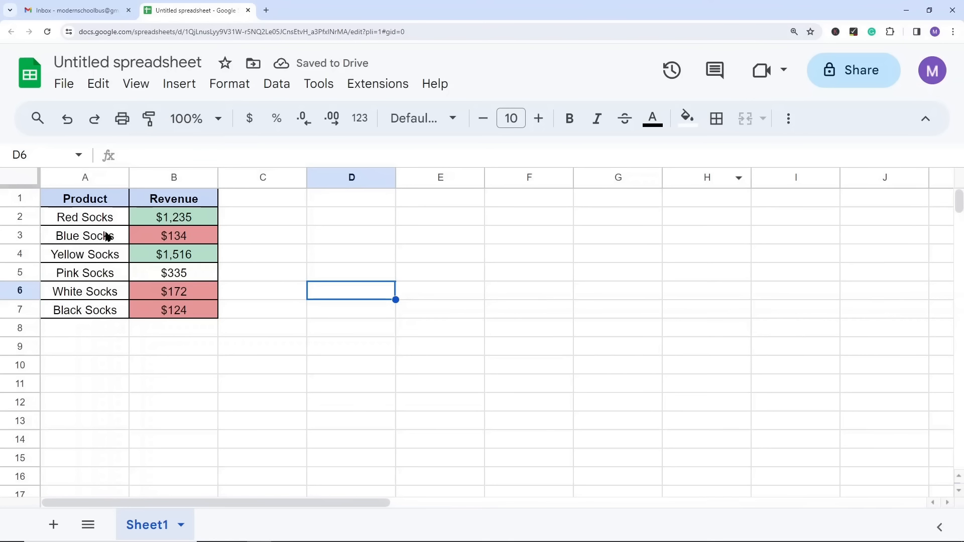
{"action": "left_click_drag", "start_coordinate": [150, 217], "coordinate": [176, 309]}
{"action": "left_click", "coordinate": [229, 85]}
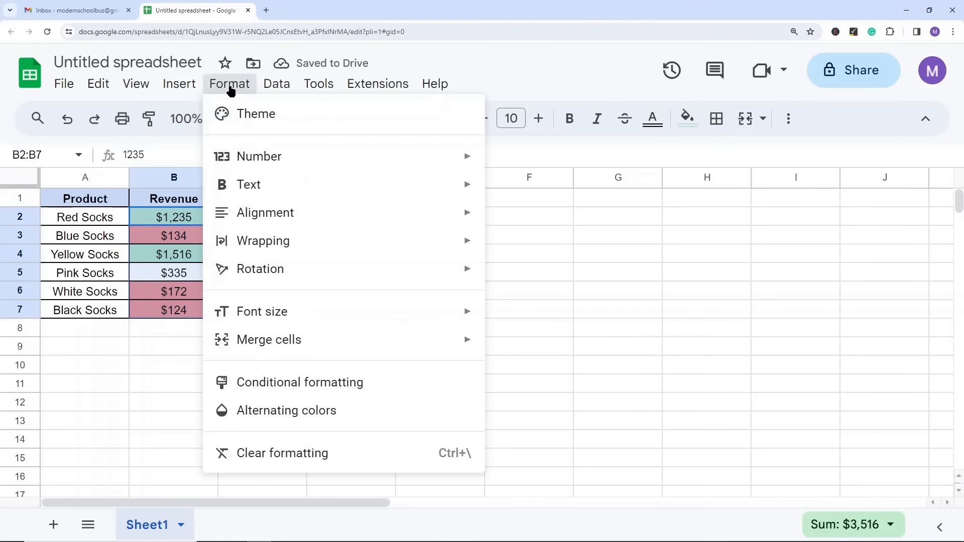
{"action": "left_click", "coordinate": [274, 387]}
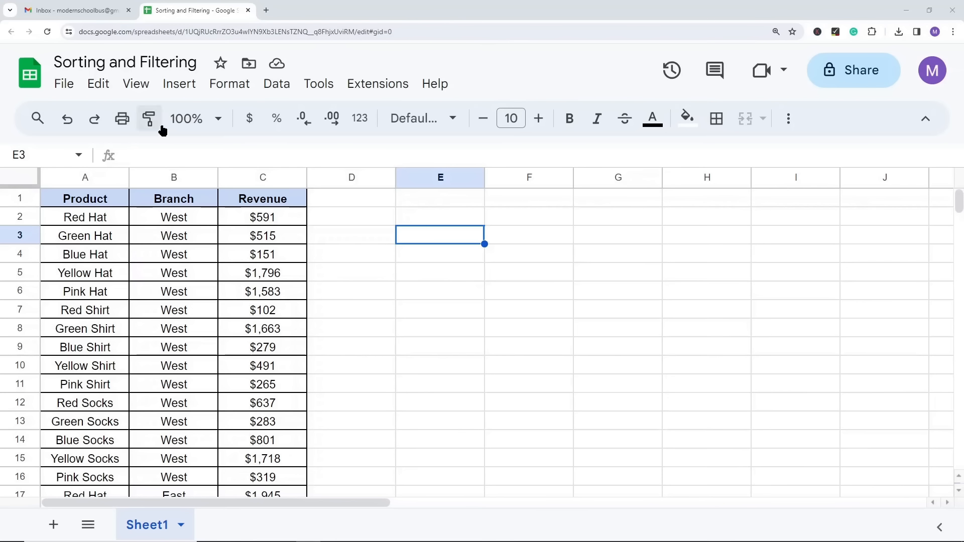
{"action": "left_click", "coordinate": [60, 86]}
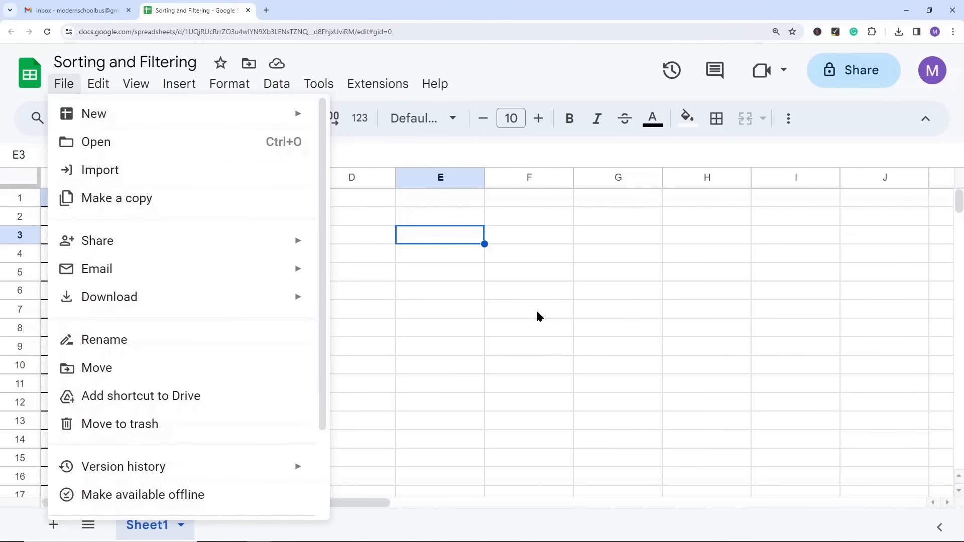
{"action": "left_click", "coordinate": [466, 316]}
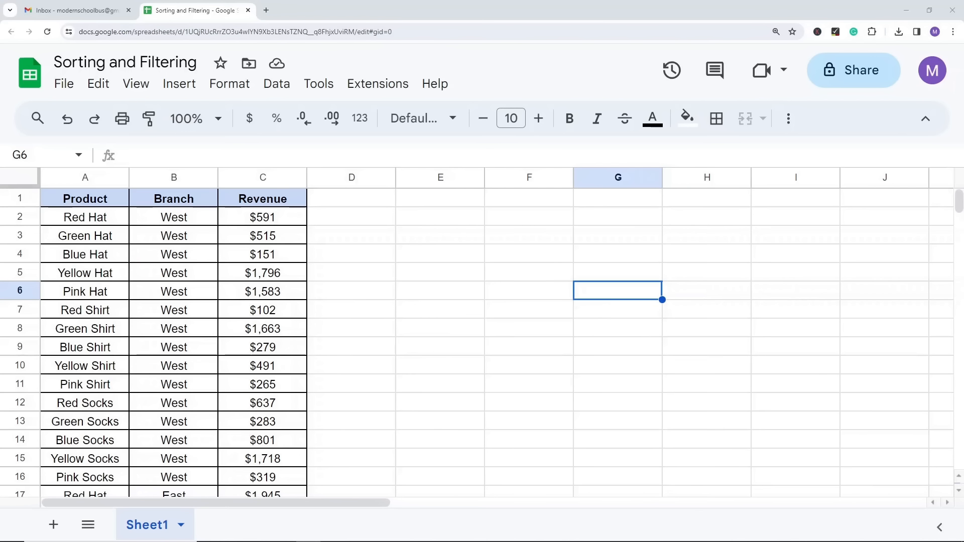
{"action": "left_click", "coordinate": [275, 87]}
{"action": "mouse_move", "coordinate": [316, 115]}
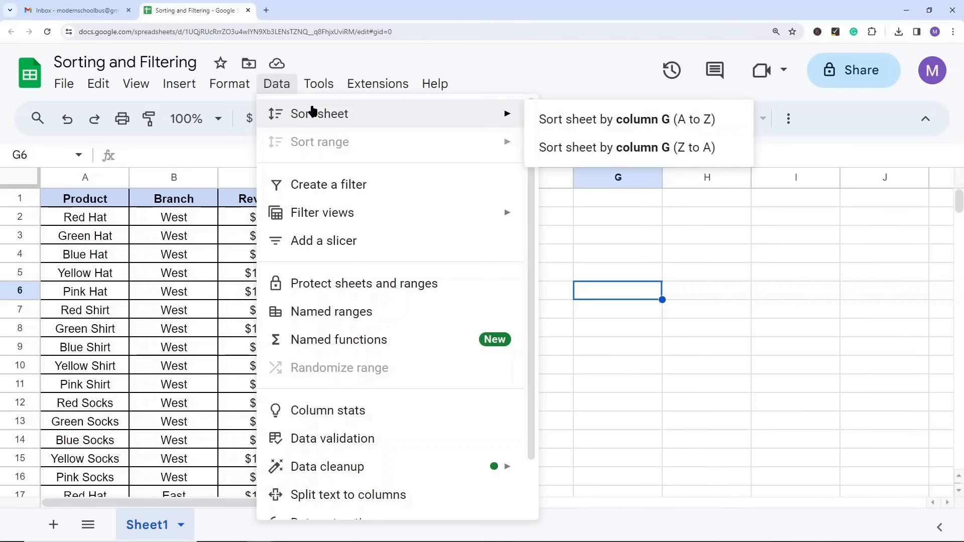
{"action": "left_click", "coordinate": [82, 273]}
Step: Sort the range of columns A to C by column A from A to Z
{"action": "left_click", "coordinate": [69, 177]}
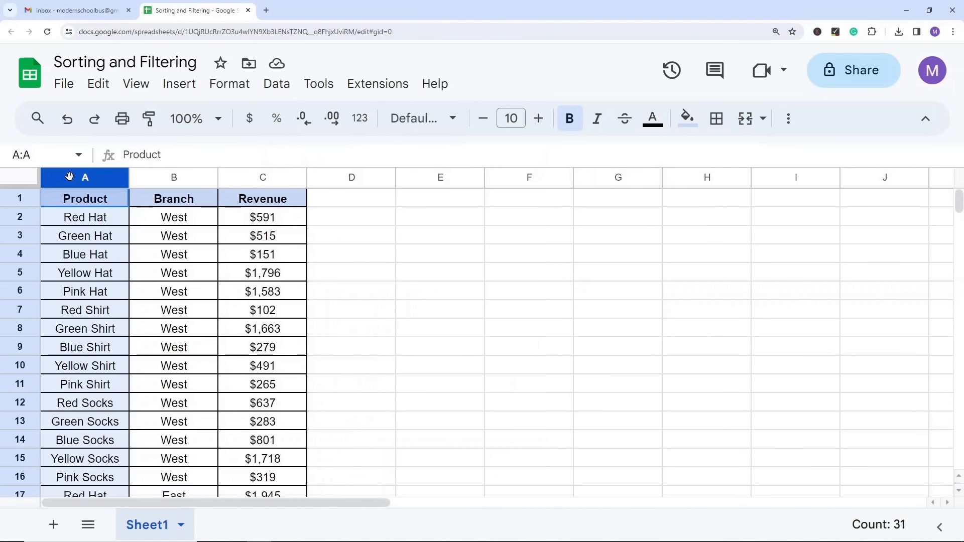
{"action": "left_click", "coordinate": [262, 176], "text": "shift"}
{"action": "left_click", "coordinate": [277, 83]}
{"action": "mouse_move", "coordinate": [350, 146]}
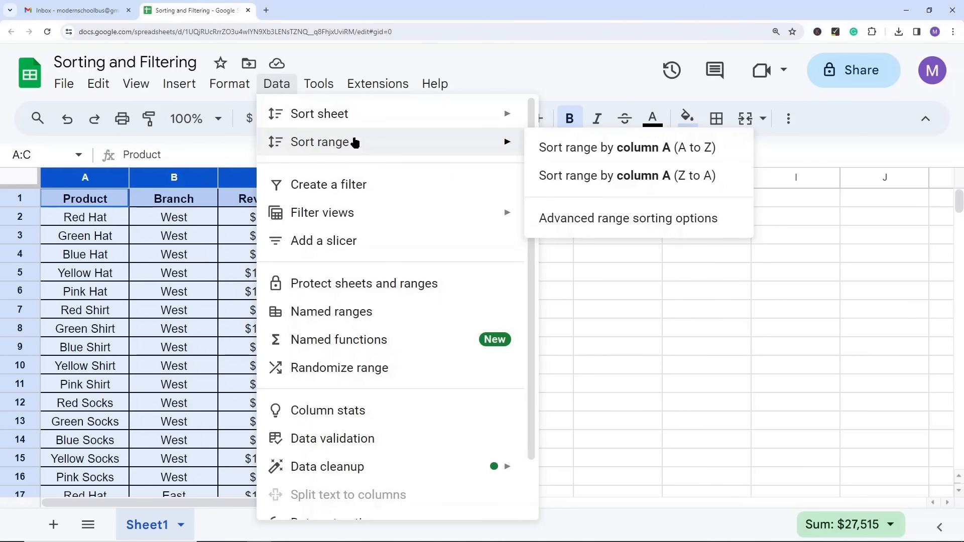
{"action": "left_click", "coordinate": [572, 151]}
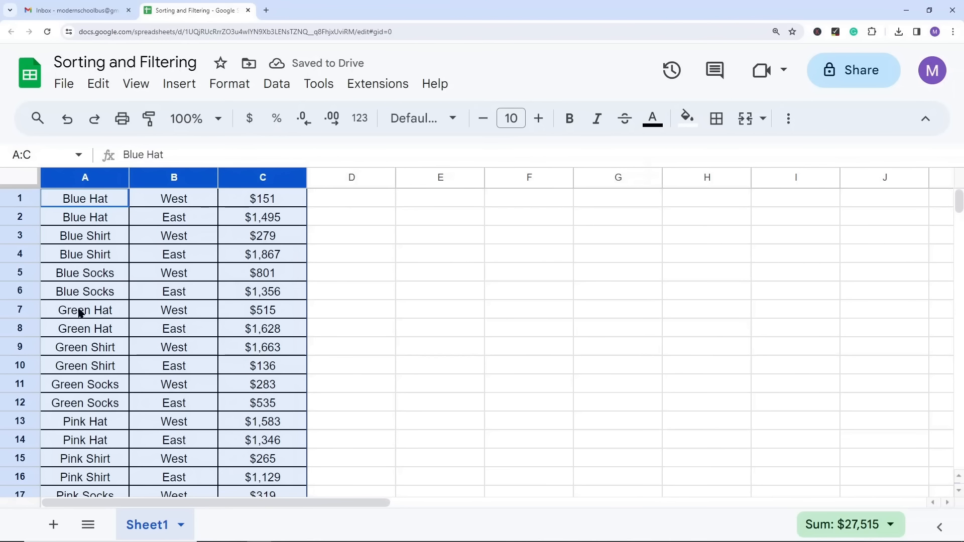
Step: Re-sort columns A to C by column A from Z to A, and undo both column A sorts
{"action": "left_click", "coordinate": [277, 85]}
{"action": "mouse_move", "coordinate": [279, 142]}
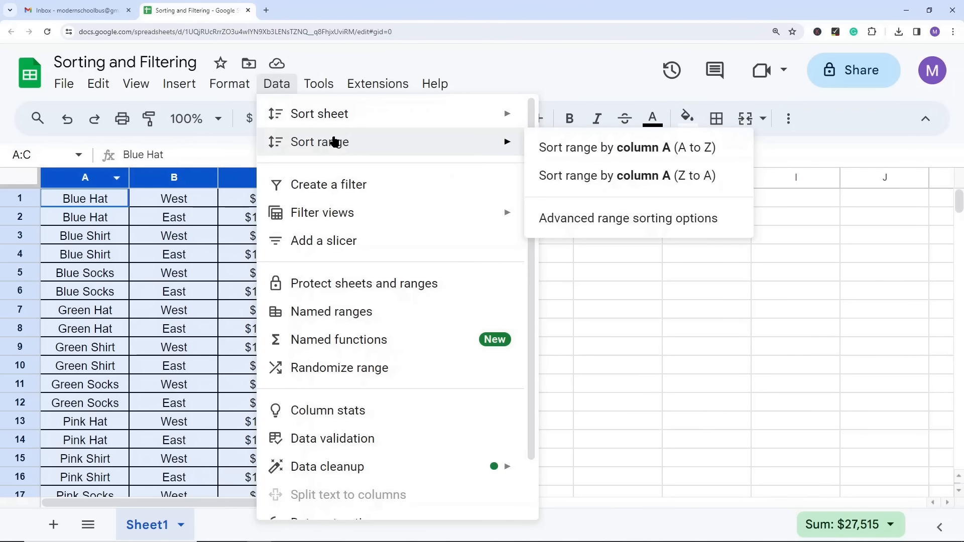
{"action": "left_click", "coordinate": [586, 180]}
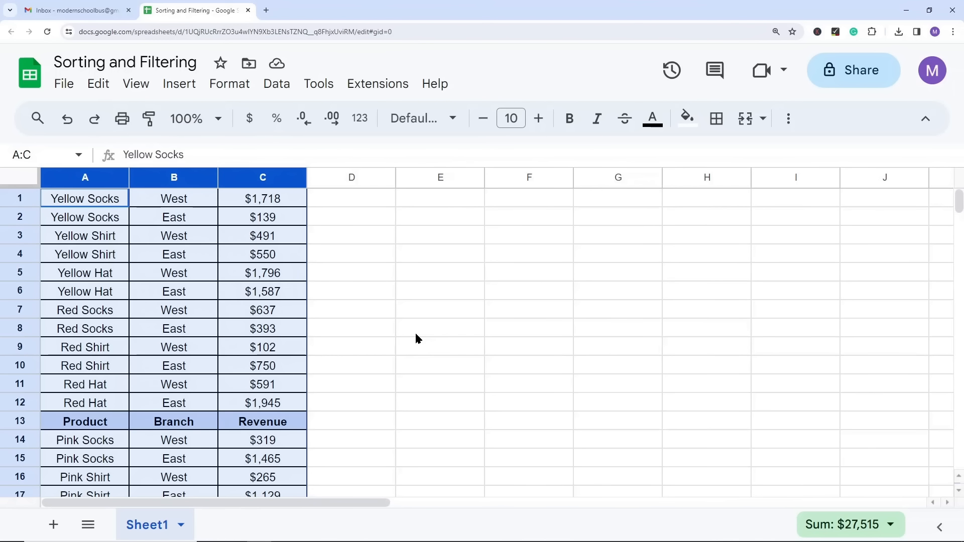
{"action": "key", "text": "ctrl+z"}
{"action": "key", "text": "ctrl+z"}
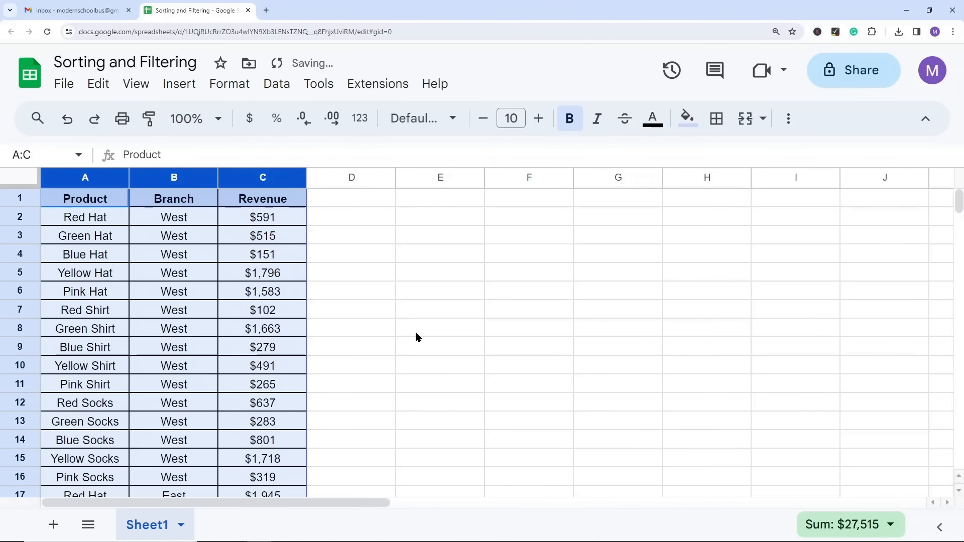
Step: Sort columns A to C by Revenue from Z to A, treating the first row as a header row
{"action": "left_click", "coordinate": [278, 84]}
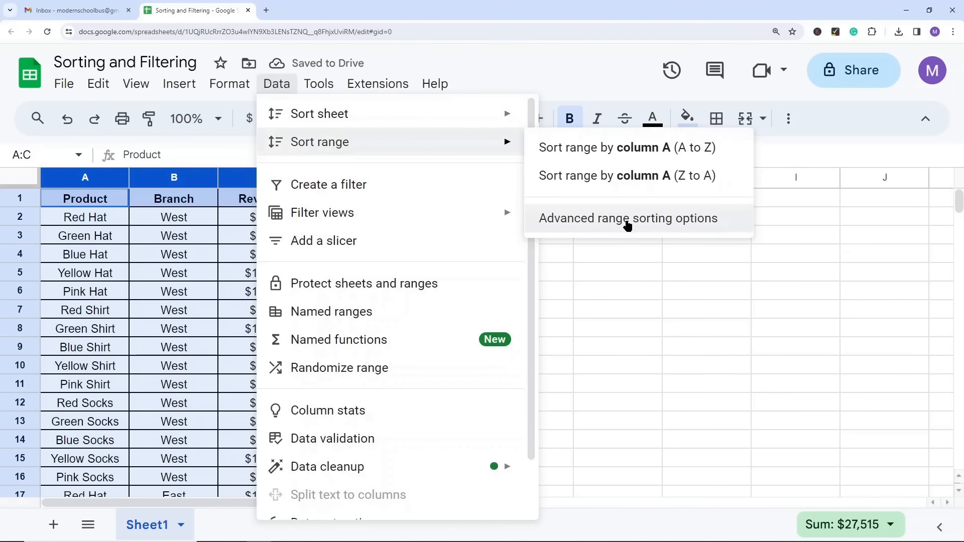
{"action": "left_click", "coordinate": [594, 221]}
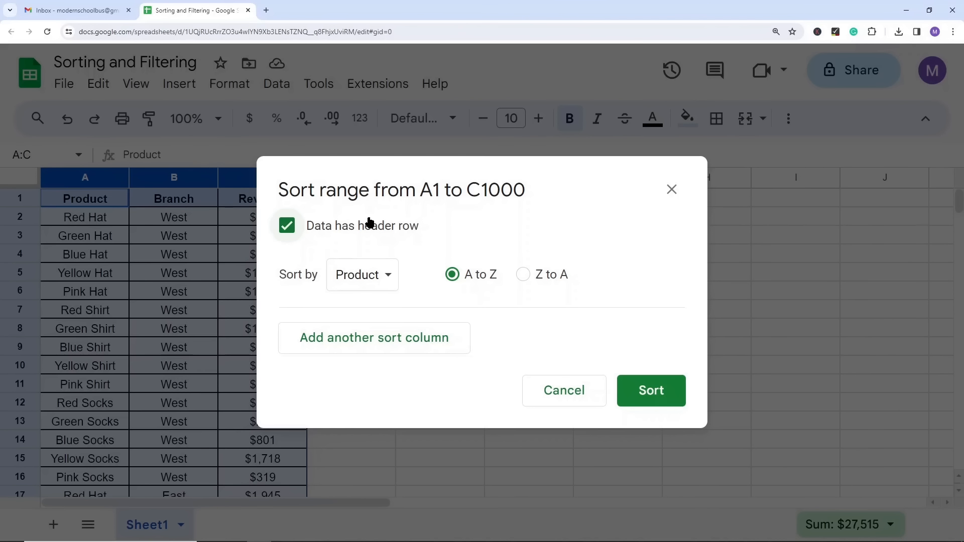
{"action": "left_click", "coordinate": [378, 278]}
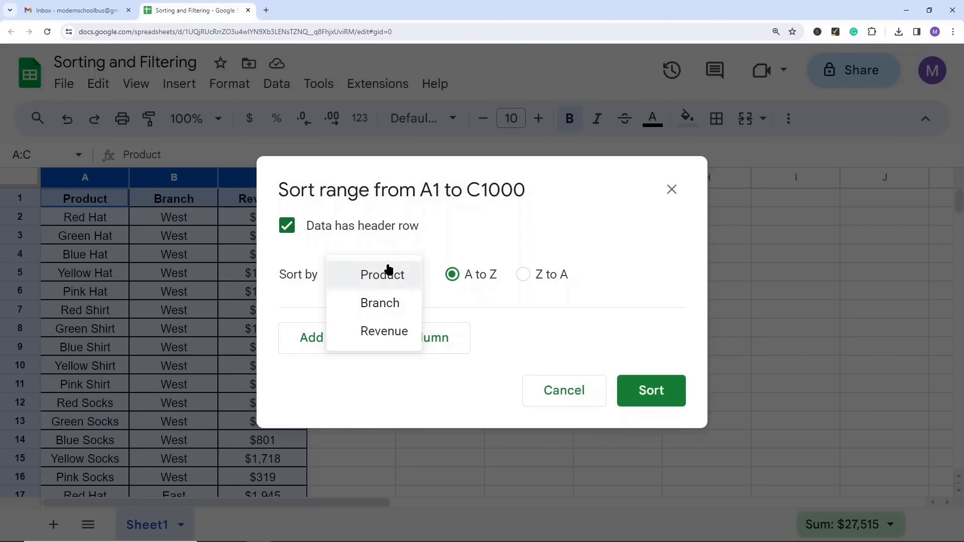
{"action": "left_click", "coordinate": [394, 333]}
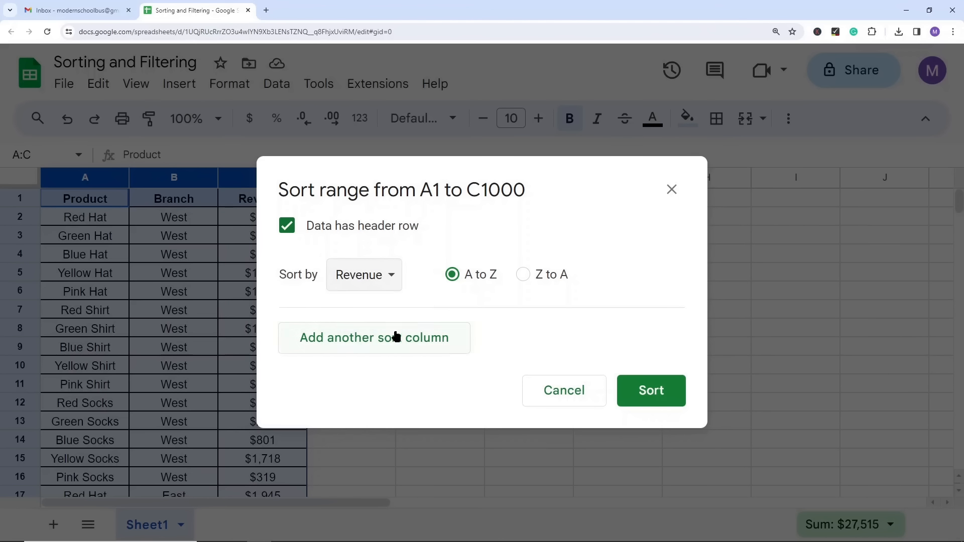
{"action": "left_click", "coordinate": [525, 276]}
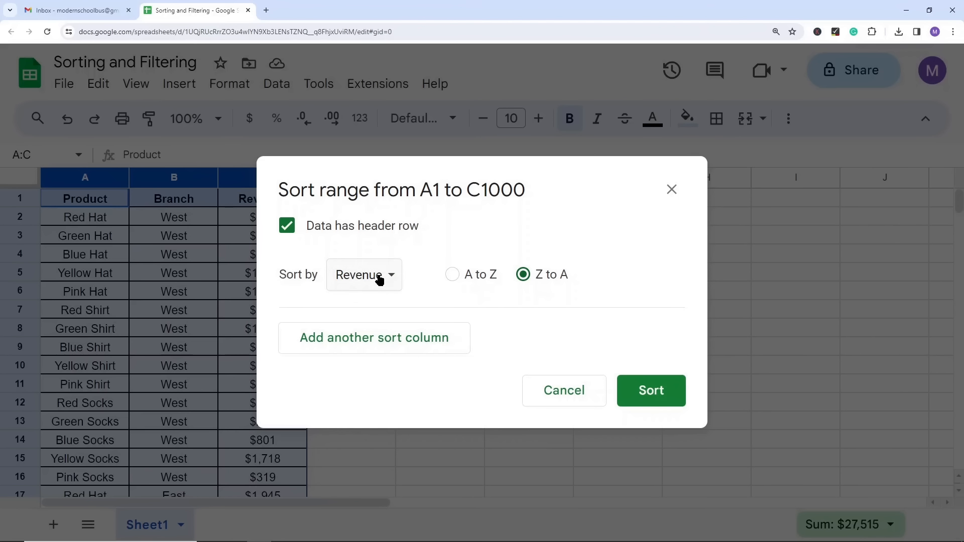
{"action": "left_click", "coordinate": [648, 390]}
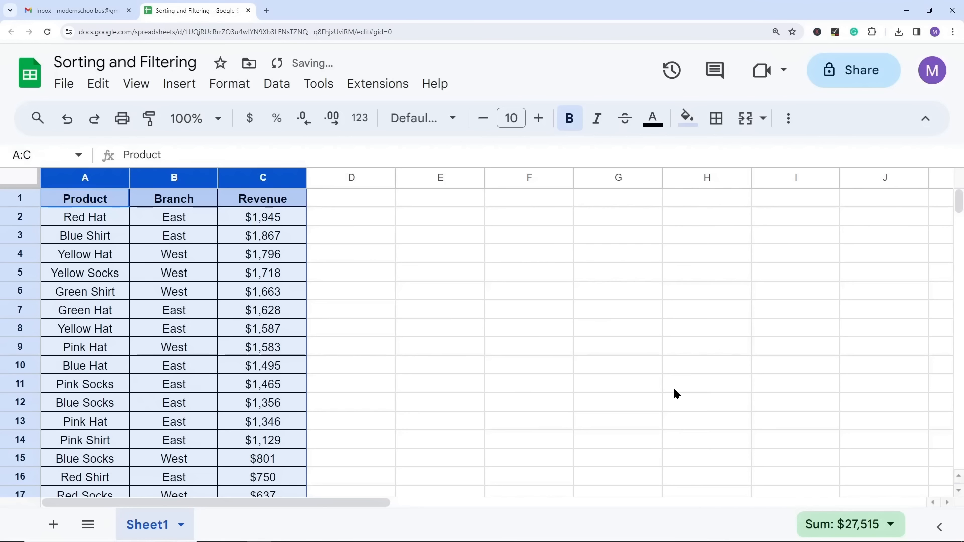
{"action": "left_click", "coordinate": [469, 298]}
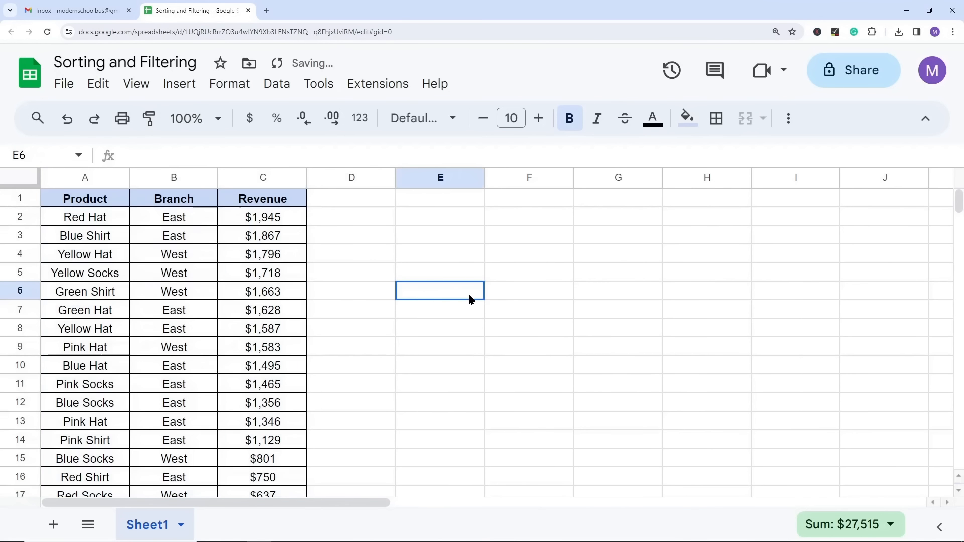
{"action": "left_click", "coordinate": [275, 221]}
{"action": "left_click_drag", "start_coordinate": [274, 217], "coordinate": [279, 234]}
{"action": "left_click", "coordinate": [528, 285]}
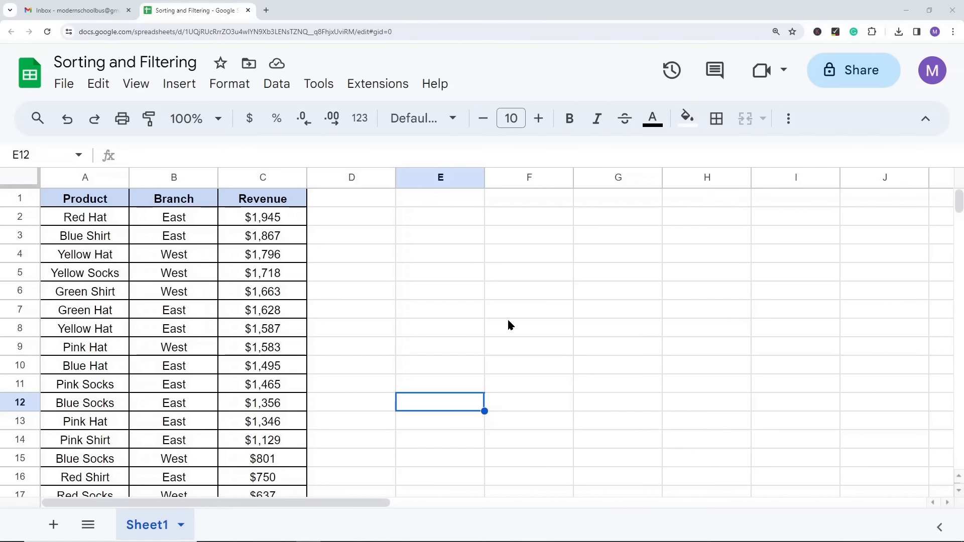
Step: Open the advanced range sorting options for columns A to C and mark the data as having a header row
{"action": "left_click_drag", "start_coordinate": [110, 177], "coordinate": [254, 176]}
{"action": "left_click", "coordinate": [266, 90]}
{"action": "mouse_move", "coordinate": [334, 148]}
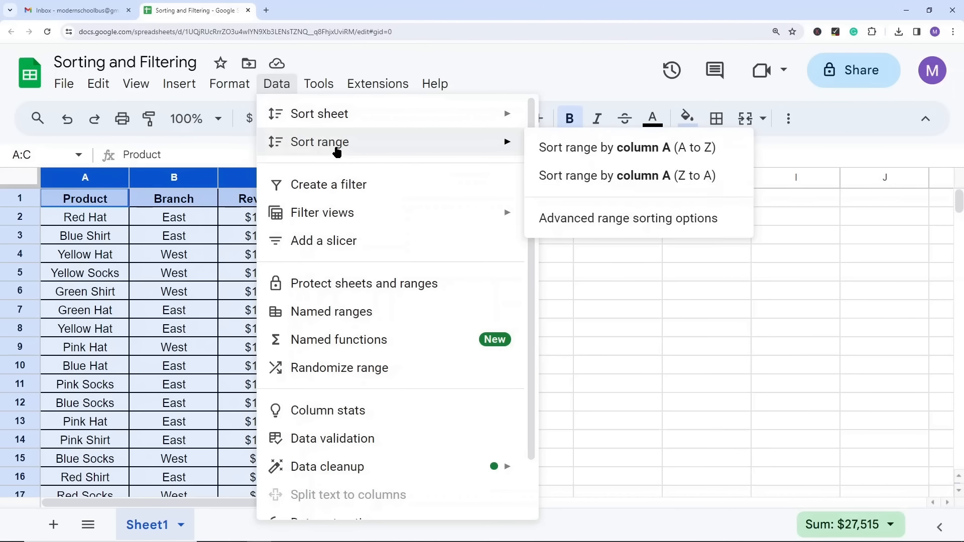
{"action": "left_click", "coordinate": [585, 226]}
{"action": "left_click", "coordinate": [307, 229]}
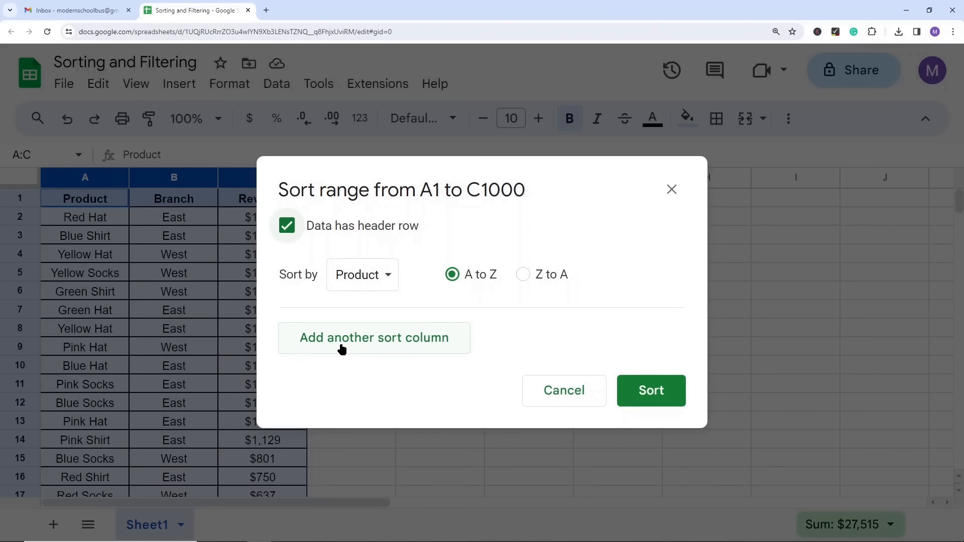
Step: Sort the range by Product from A to Z, with Revenue from Z to A as the second sort column
{"action": "left_click", "coordinate": [357, 342]}
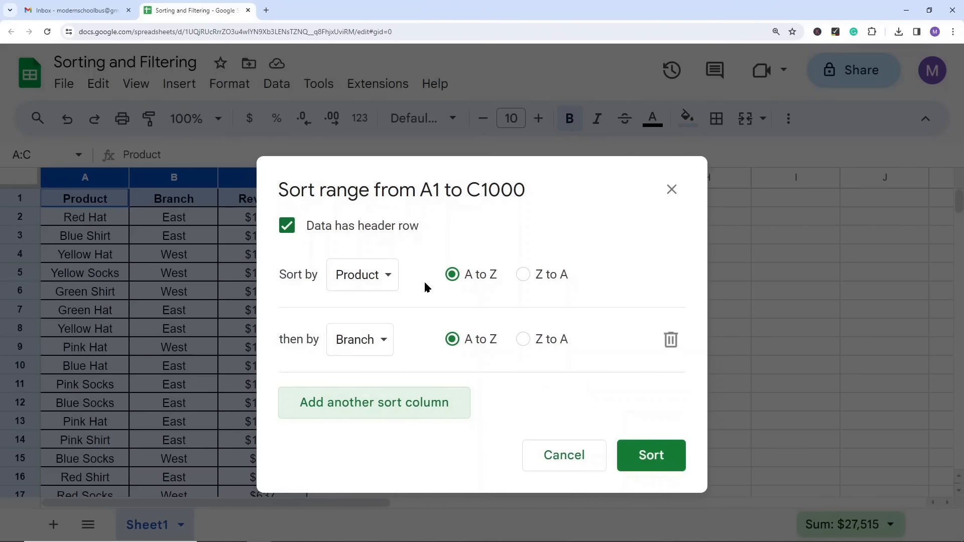
{"action": "left_click", "coordinate": [352, 338]}
{"action": "left_click", "coordinate": [381, 369]}
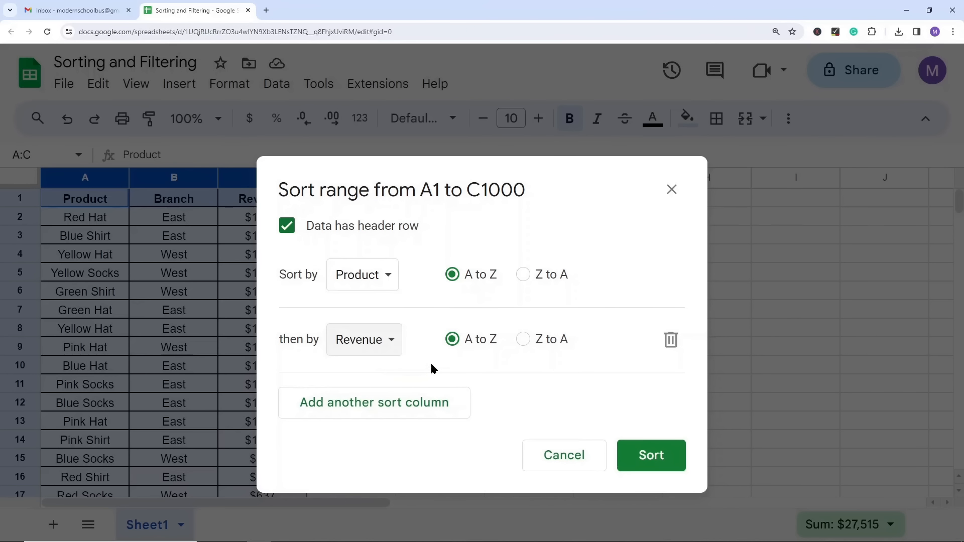
{"action": "left_click", "coordinate": [522, 339]}
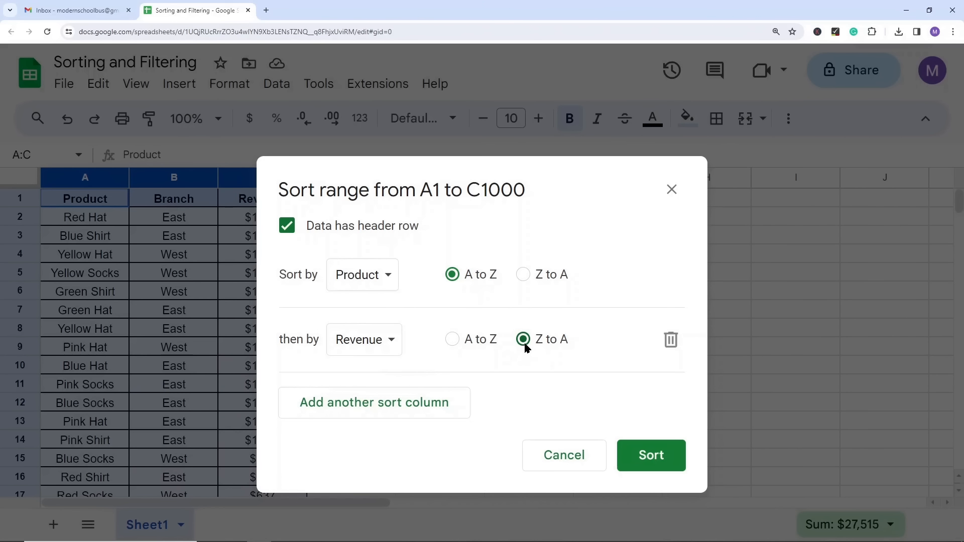
{"action": "left_click", "coordinate": [664, 461]}
{"action": "left_click", "coordinate": [444, 334]}
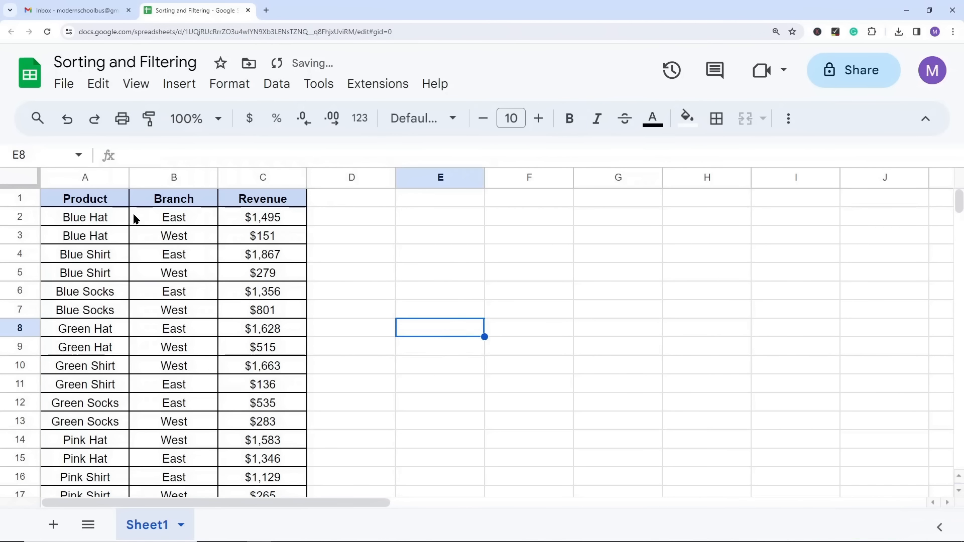
Step: Review the sorted Product and Revenue columns down the list and select the Product header cell A1
{"action": "left_click", "coordinate": [84, 175]}
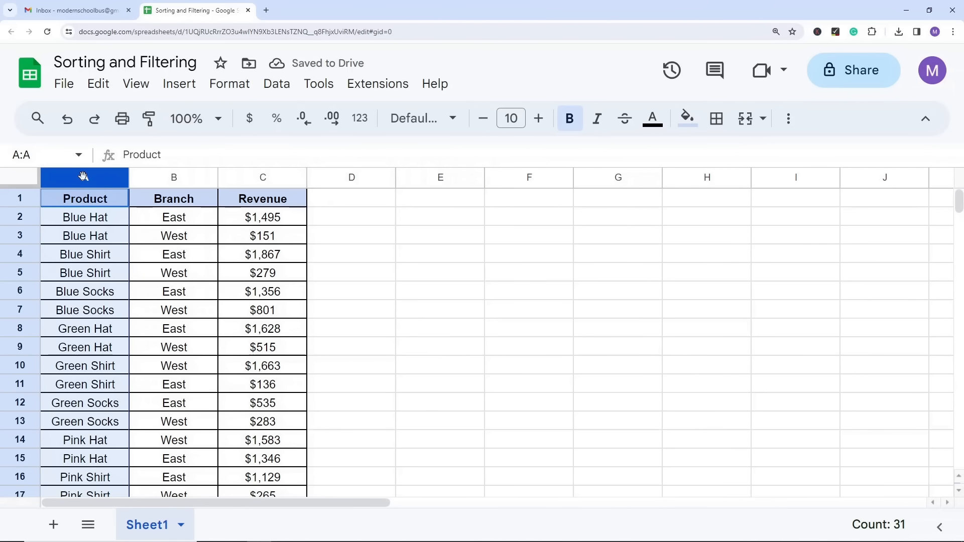
{"action": "left_click", "coordinate": [264, 176]}
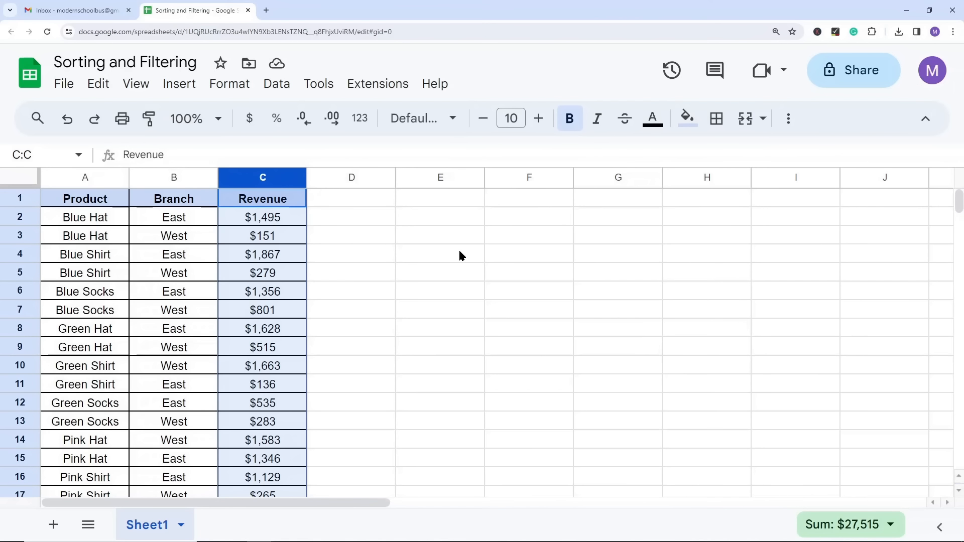
{"action": "left_click", "coordinate": [430, 316]}
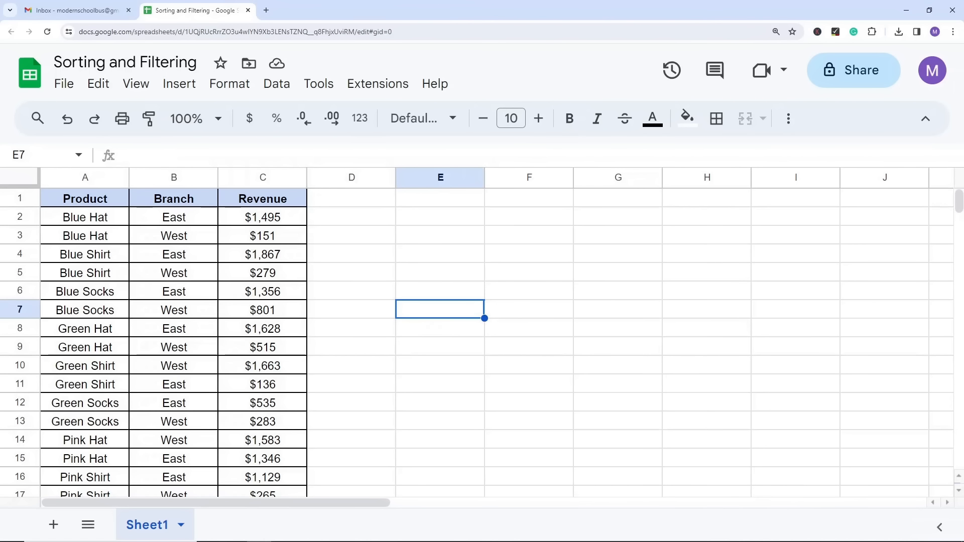
{"action": "key", "text": "Up"}
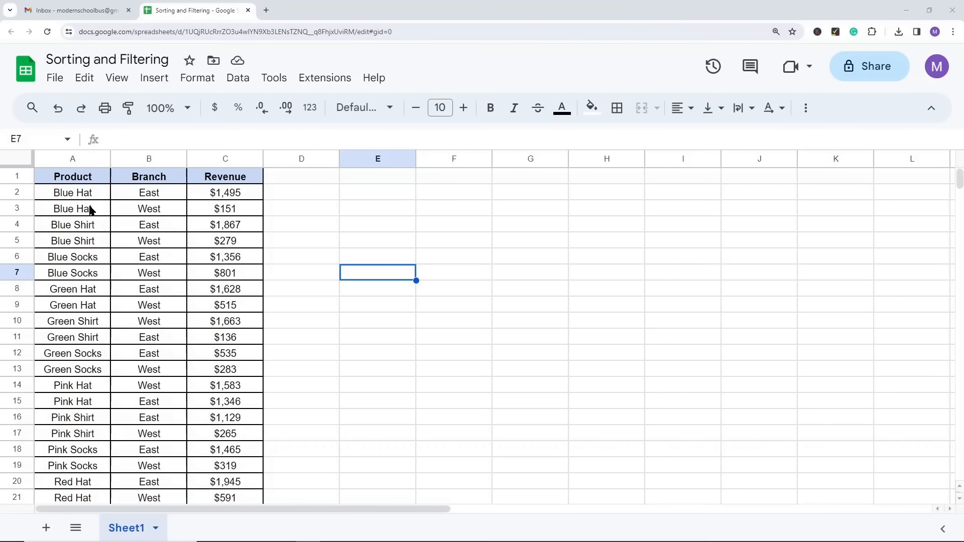
{"action": "scroll", "coordinate": [101, 331], "scroll_direction": "down", "scroll_amount": 2}
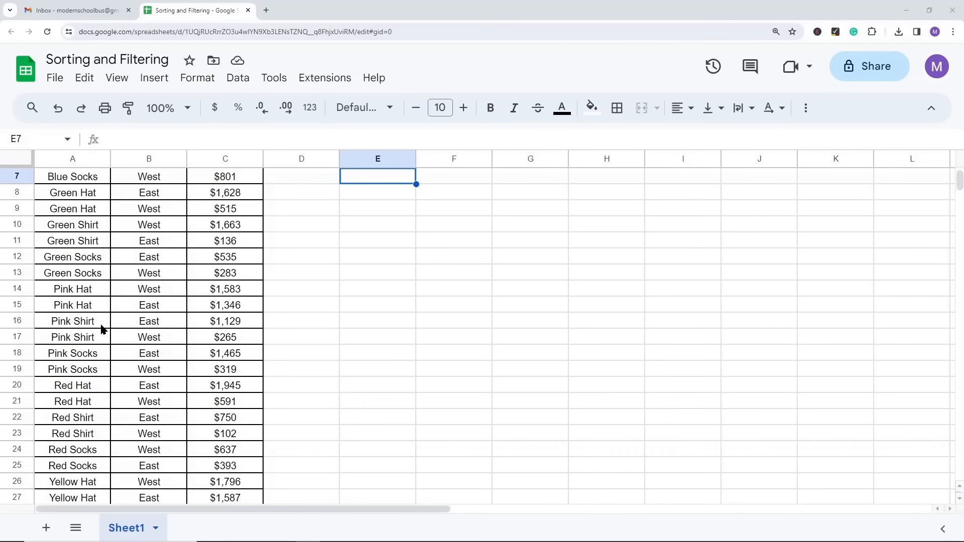
{"action": "scroll", "coordinate": [101, 330], "scroll_direction": "up", "scroll_amount": 2}
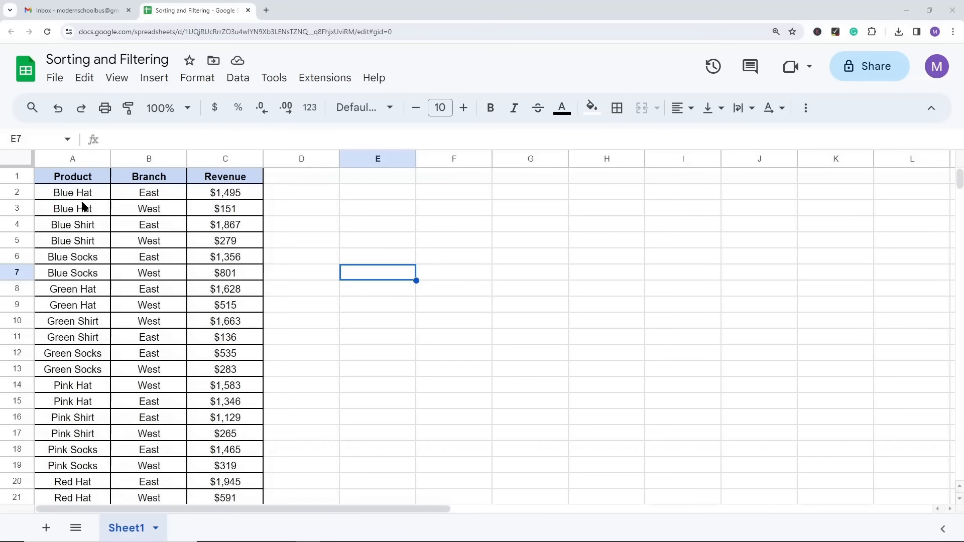
{"action": "left_click", "coordinate": [71, 181]}
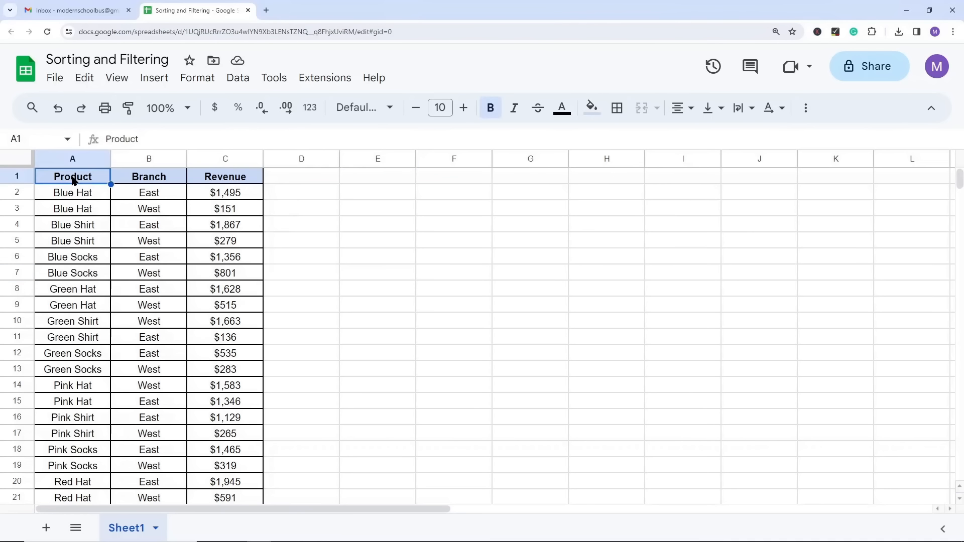
Step: Create a filter on the Product, Branch and Revenue table
{"action": "left_click", "coordinate": [240, 79]}
{"action": "left_click", "coordinate": [291, 165]}
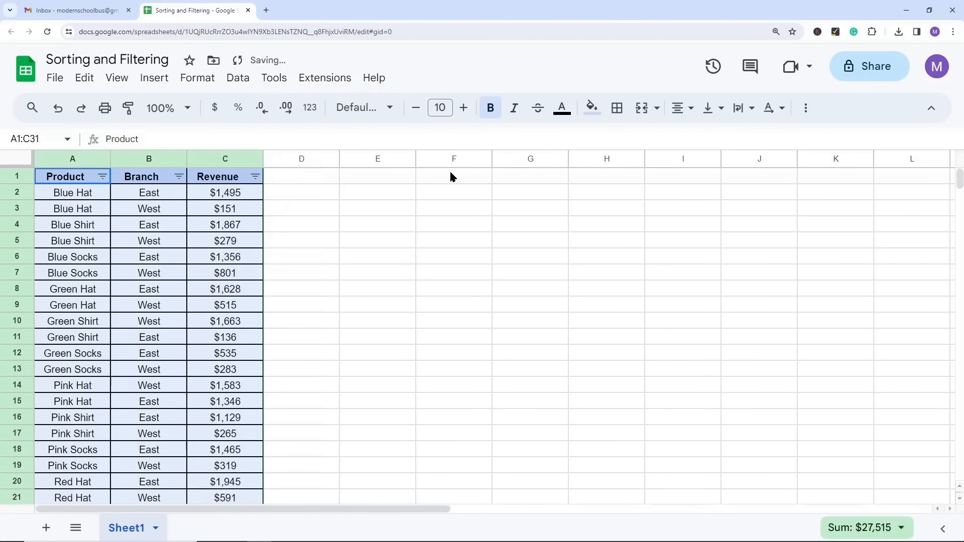
{"action": "left_click", "coordinate": [606, 224]}
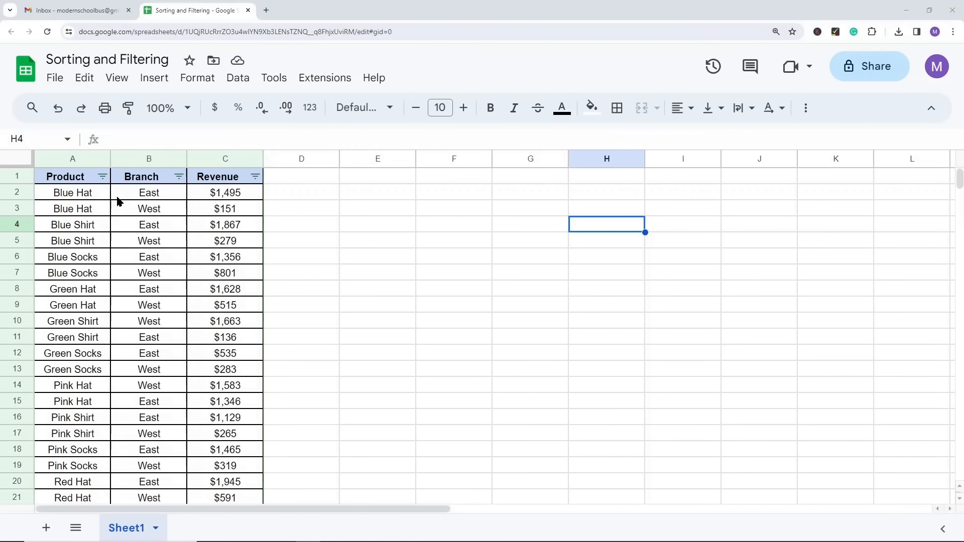
Step: Open the filter-by-condition choices for the Product column and look through the available text, date, number and custom formula conditions
{"action": "left_click", "coordinate": [103, 176]}
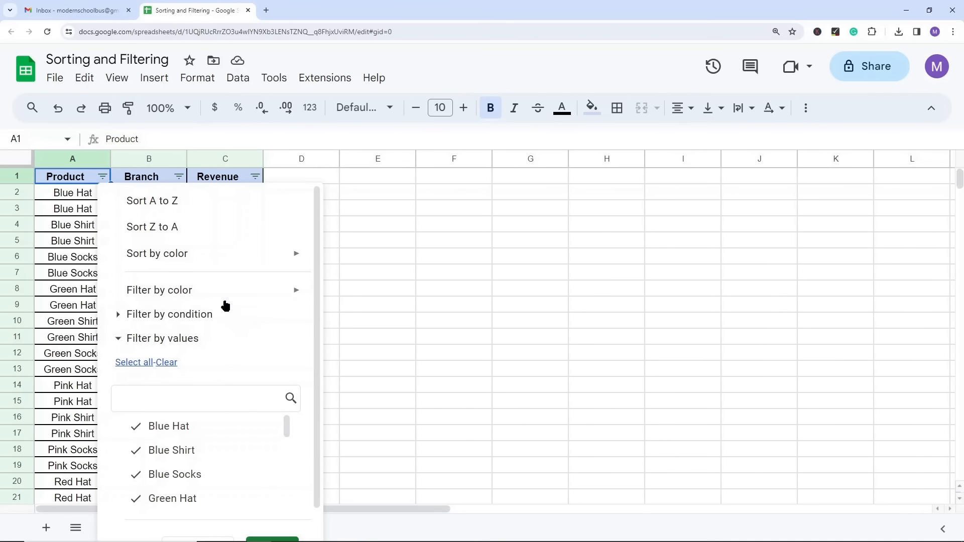
{"action": "mouse_move", "coordinate": [220, 302]}
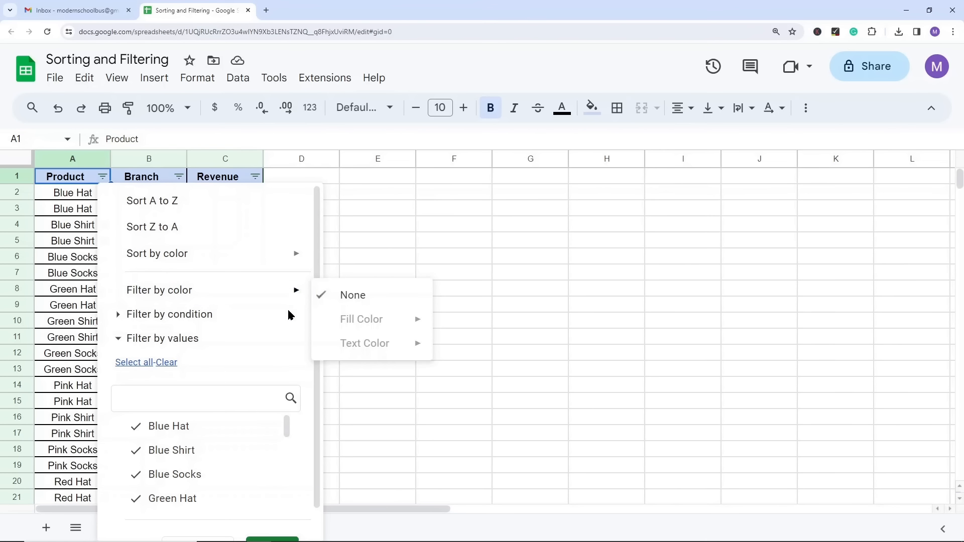
{"action": "left_click", "coordinate": [120, 315]}
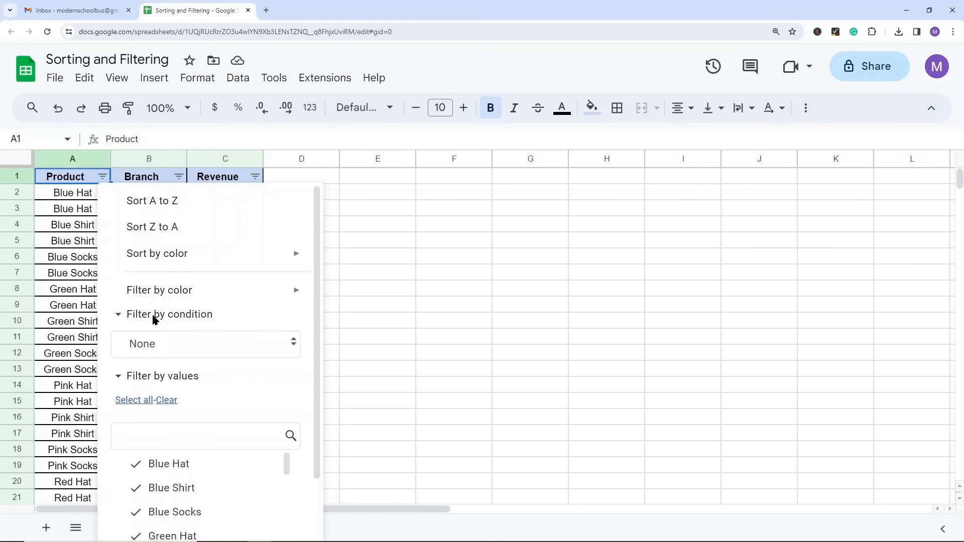
{"action": "left_click", "coordinate": [183, 343]}
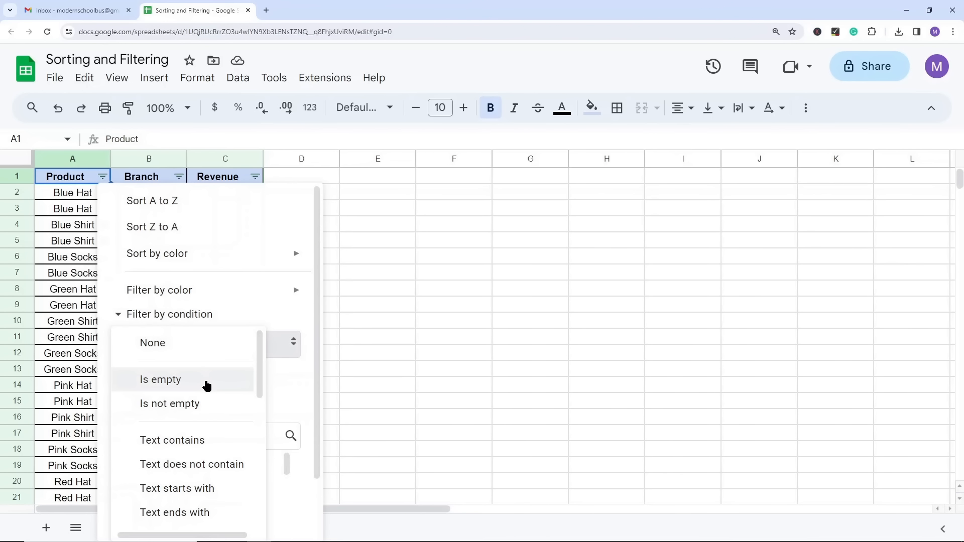
{"action": "scroll", "coordinate": [216, 434], "scroll_direction": "down", "scroll_amount": 2}
{"action": "scroll", "coordinate": [227, 413], "scroll_direction": "down", "scroll_amount": 6}
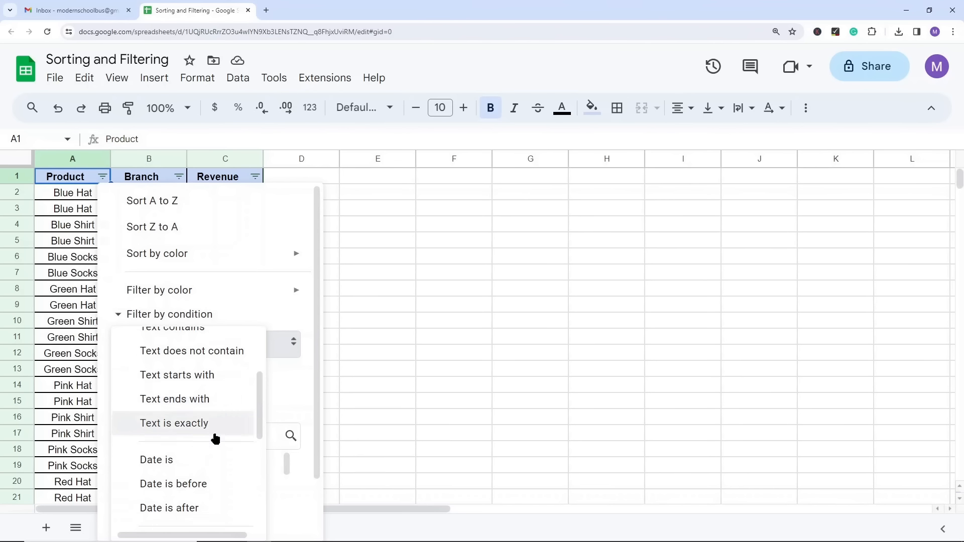
{"action": "scroll", "coordinate": [203, 402], "scroll_direction": "up", "scroll_amount": 8}
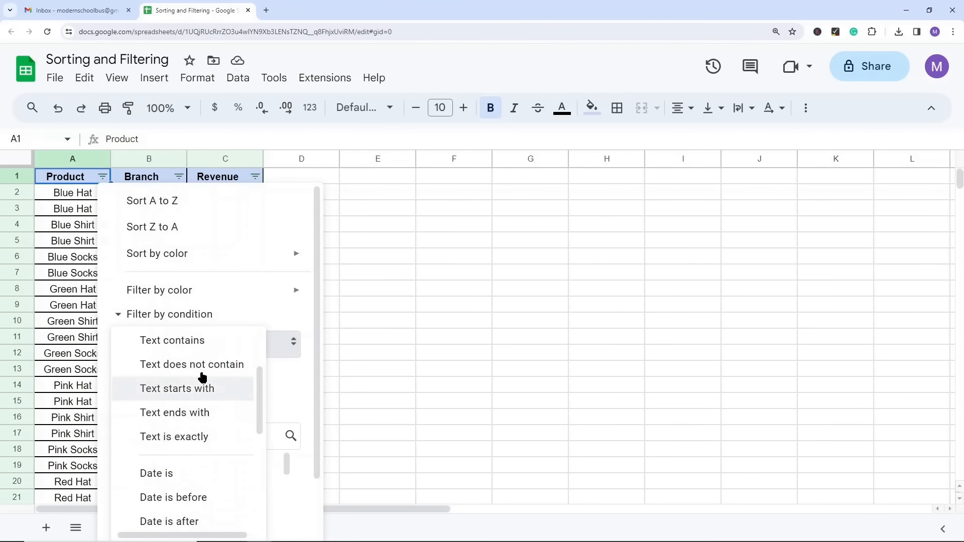
{"action": "scroll", "coordinate": [201, 426], "scroll_direction": "down", "scroll_amount": 5}
{"action": "scroll", "coordinate": [199, 427], "scroll_direction": "down", "scroll_amount": 3}
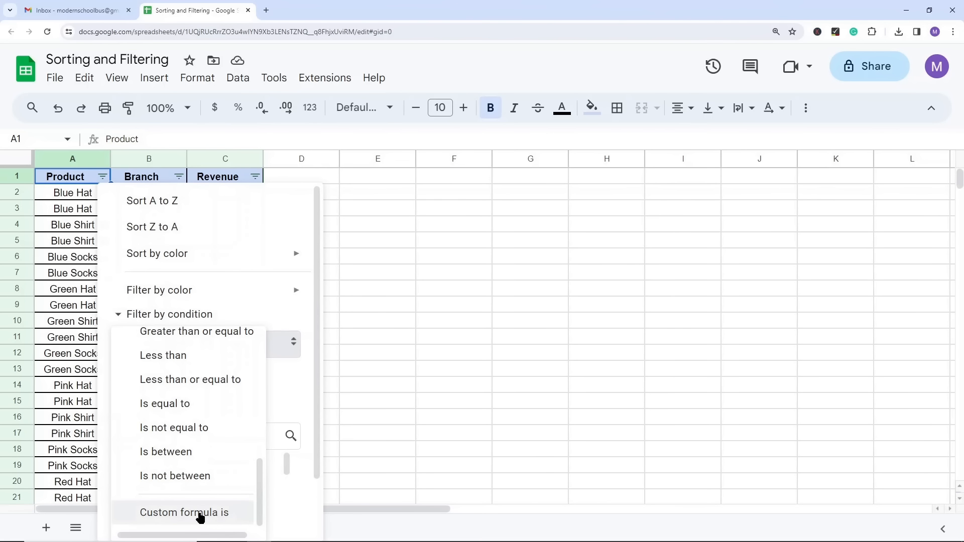
Step: Filter the Product column to rows where the text contains "hat"
{"action": "scroll", "coordinate": [200, 452], "scroll_direction": "up", "scroll_amount": 8}
{"action": "left_click", "coordinate": [173, 438]}
{"action": "left_click", "coordinate": [174, 376]}
{"action": "type", "text": "hat"}
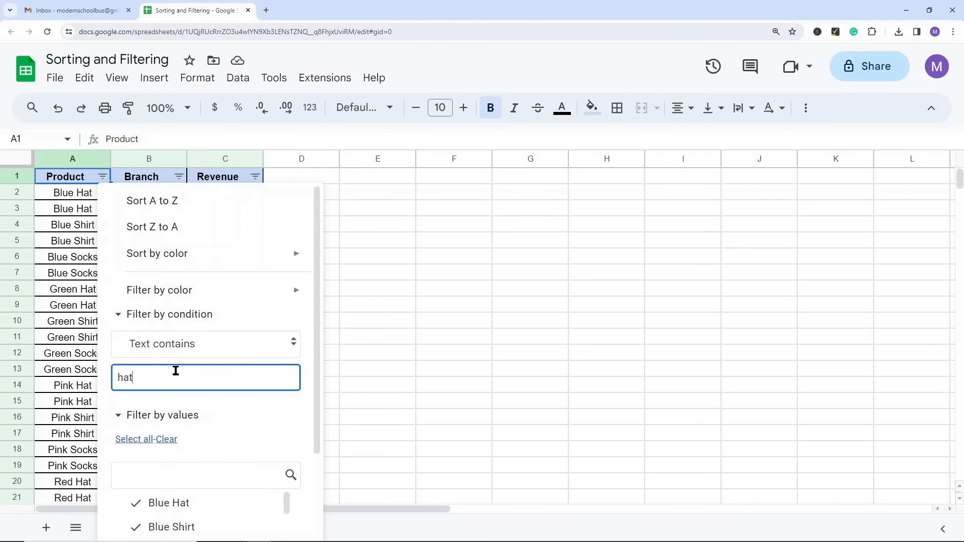
{"action": "scroll", "coordinate": [257, 391], "scroll_direction": "down", "scroll_amount": 3}
{"action": "left_click", "coordinate": [274, 523]}
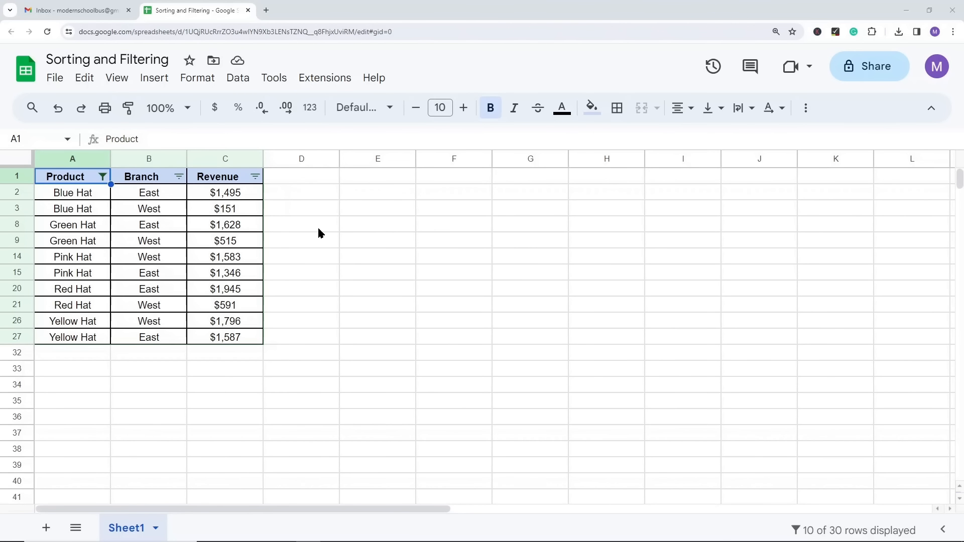
Step: Filter the Revenue column by condition to values greater than or equal to 1000
{"action": "left_click", "coordinate": [255, 177]}
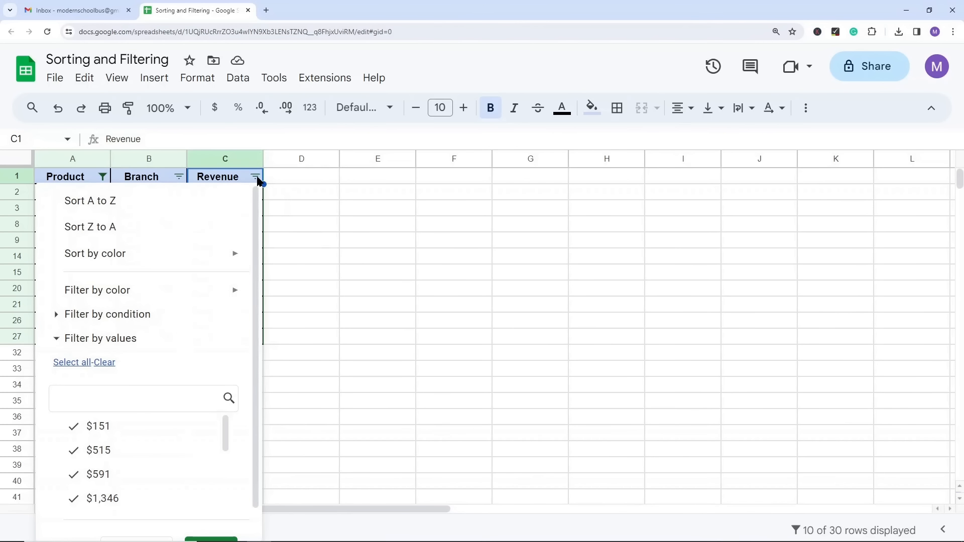
{"action": "left_click", "coordinate": [57, 315]}
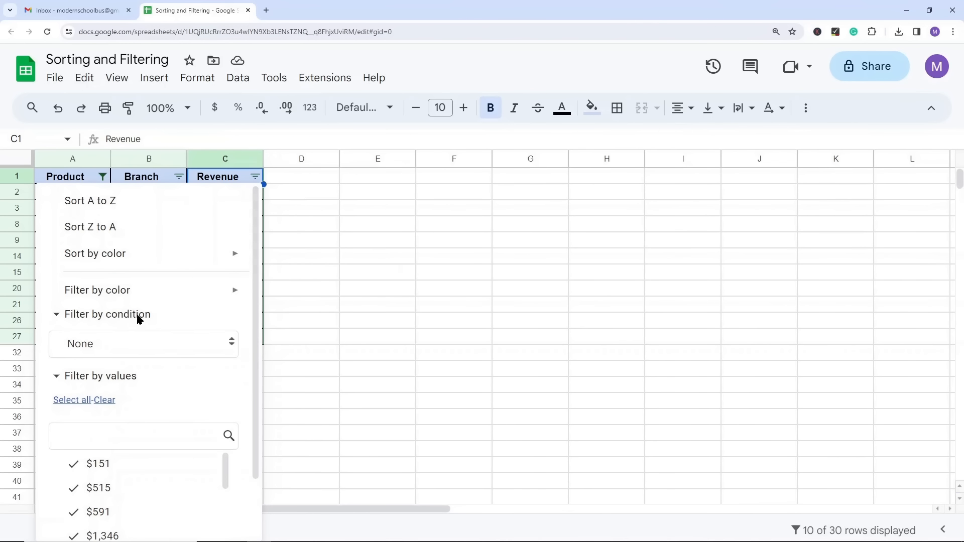
{"action": "scroll", "coordinate": [148, 325], "scroll_direction": "down", "scroll_amount": 1}
{"action": "left_click", "coordinate": [150, 296]}
{"action": "scroll", "coordinate": [165, 340], "scroll_direction": "down", "scroll_amount": 5}
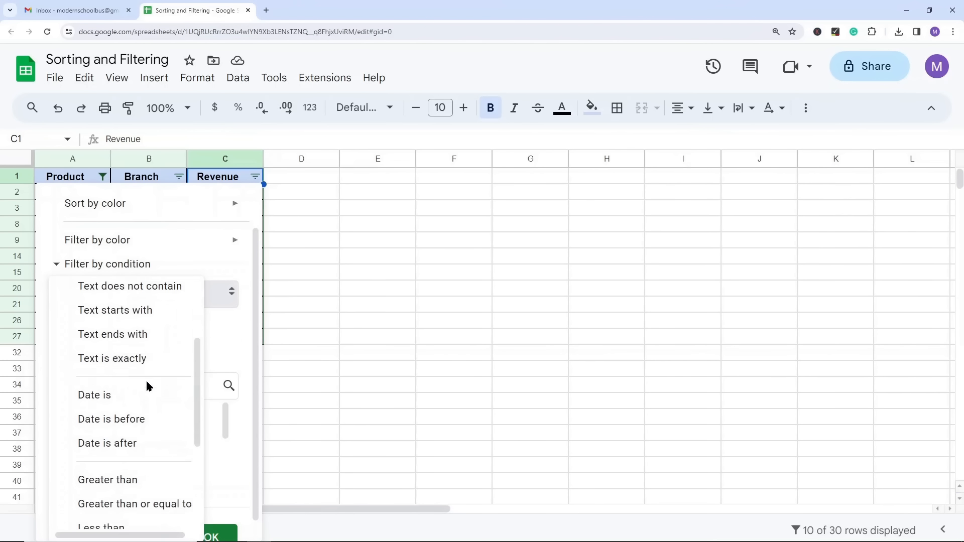
{"action": "left_click", "coordinate": [154, 438]}
{"action": "left_click", "coordinate": [133, 332]}
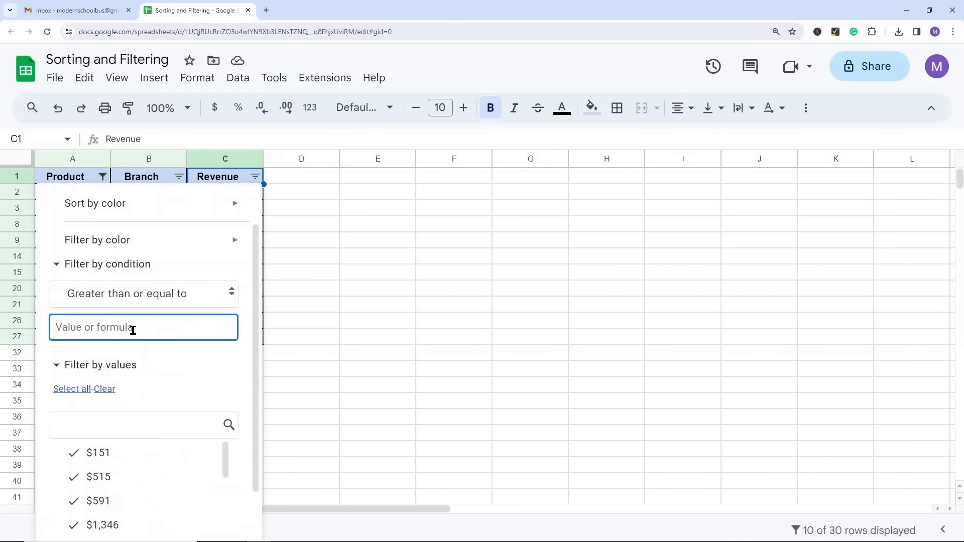
{"action": "type", "text": "1000"}
{"action": "scroll", "coordinate": [200, 379], "scroll_direction": "down", "scroll_amount": 2}
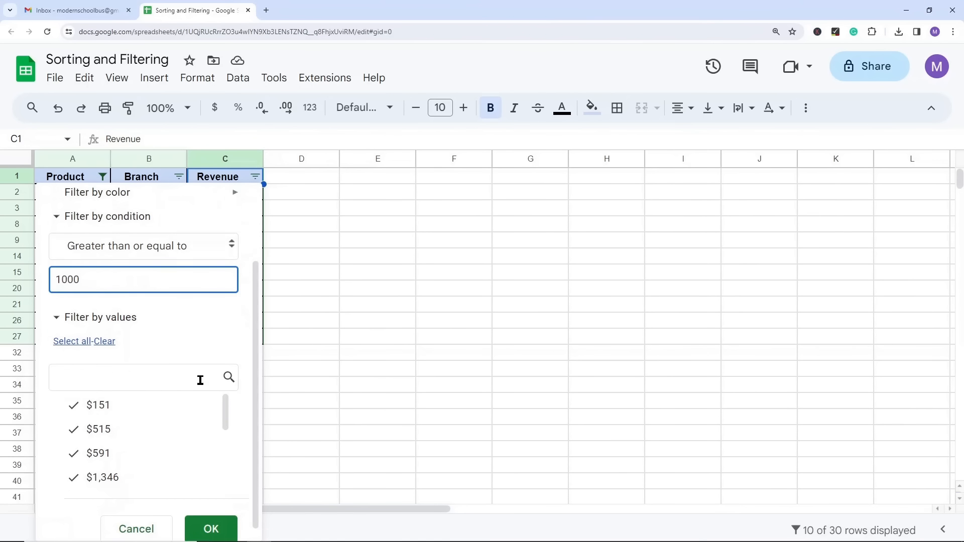
{"action": "left_click", "coordinate": [200, 517]}
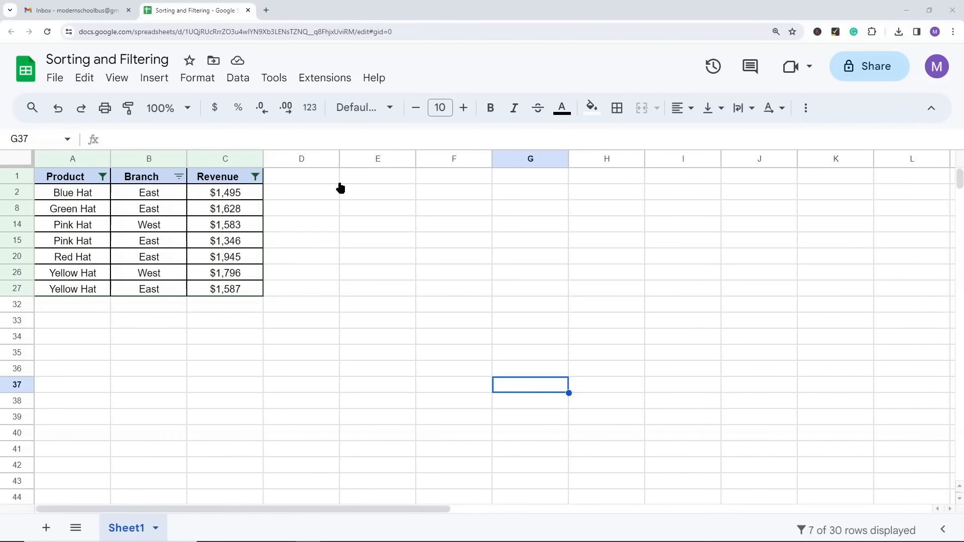
Step: Remove the filter from the table and select the empty cell E6
{"action": "left_click", "coordinate": [239, 78]}
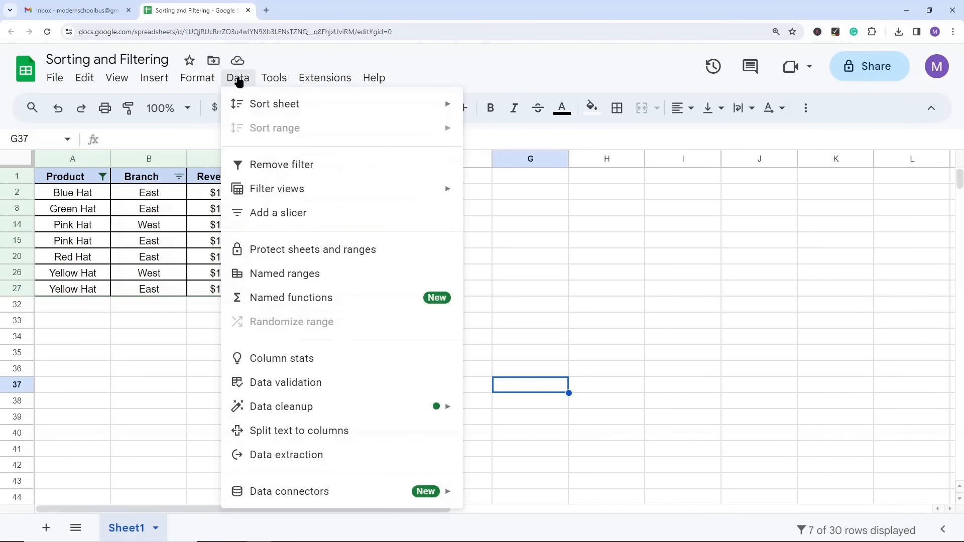
{"action": "left_click", "coordinate": [291, 164]}
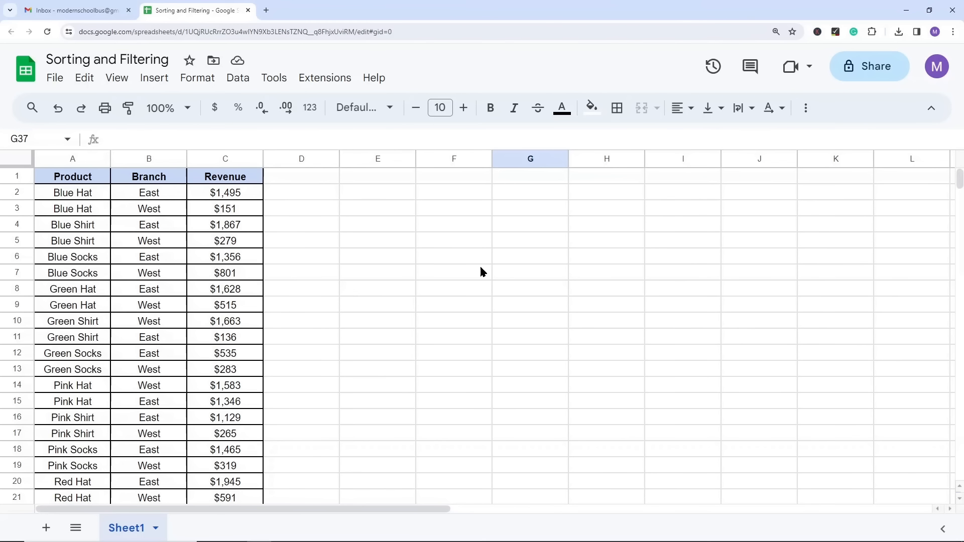
{"action": "left_click", "coordinate": [378, 257]}
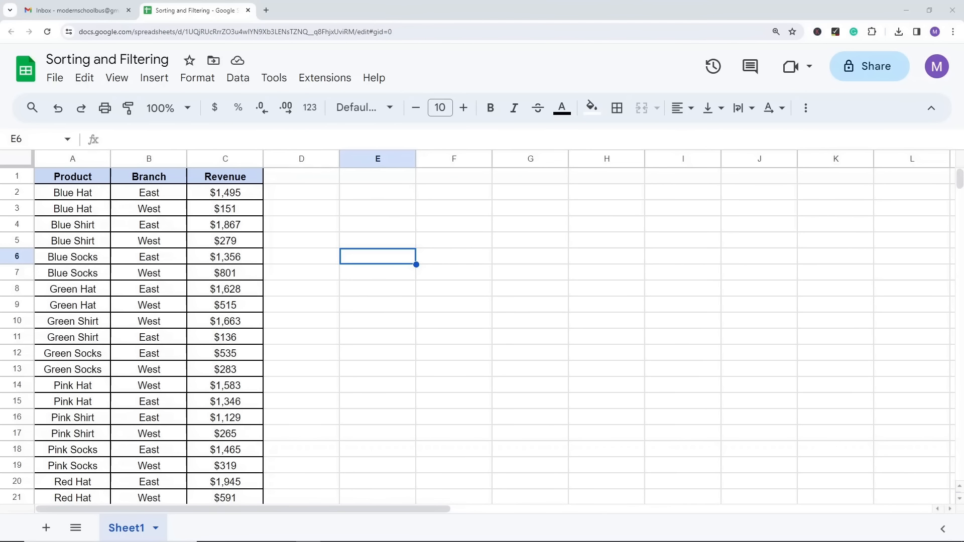
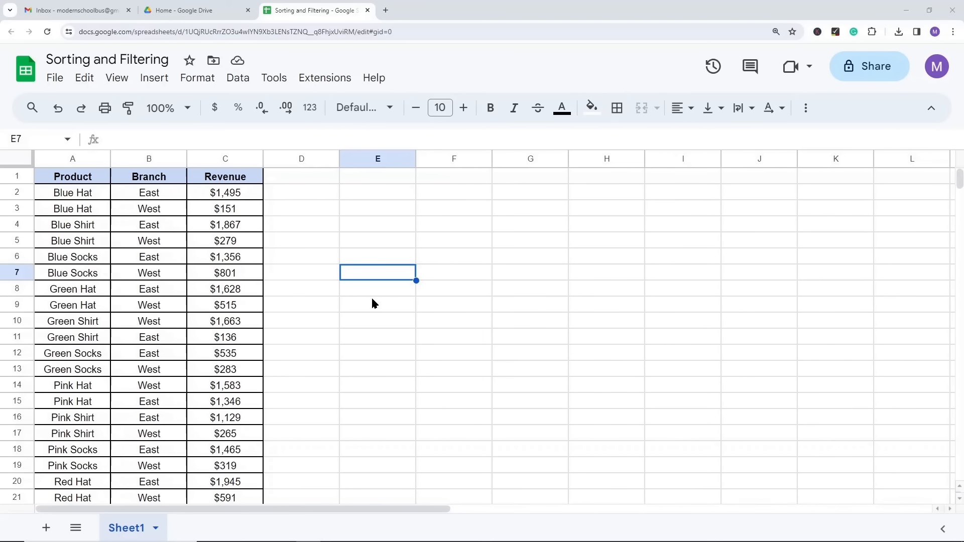
Step: Create a filter on the product, branch and revenue table, starting from its Product header cell
{"action": "left_click", "coordinate": [454, 256]}
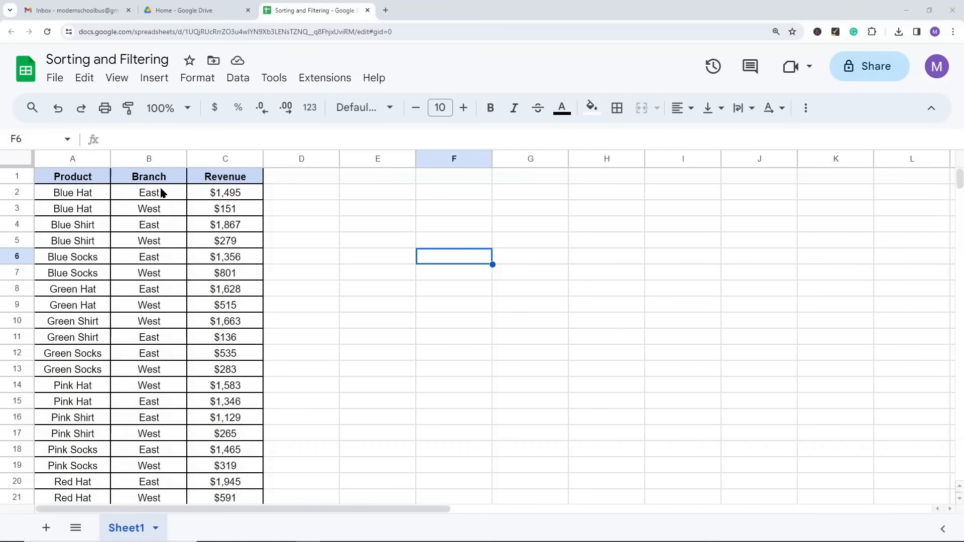
{"action": "left_click", "coordinate": [73, 181]}
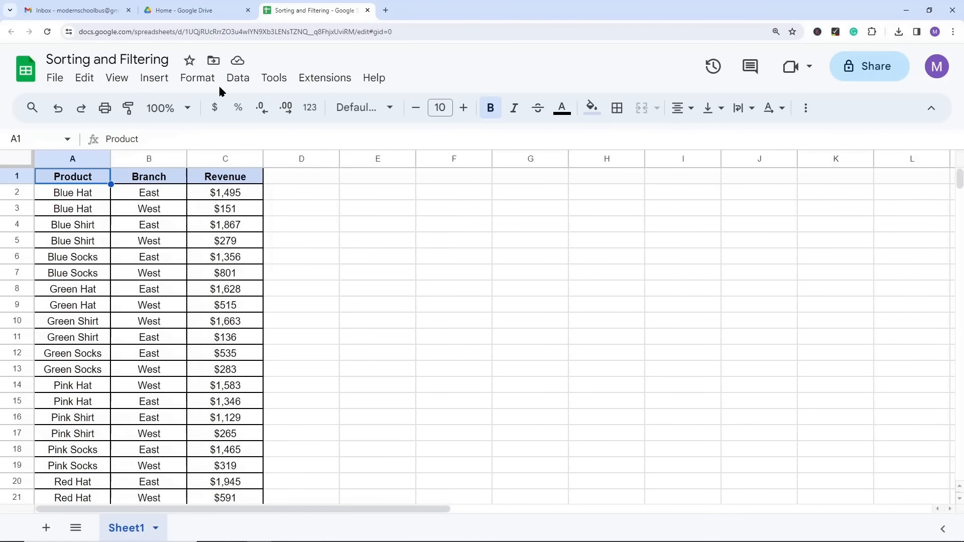
{"action": "left_click", "coordinate": [245, 78]}
{"action": "left_click", "coordinate": [292, 168]}
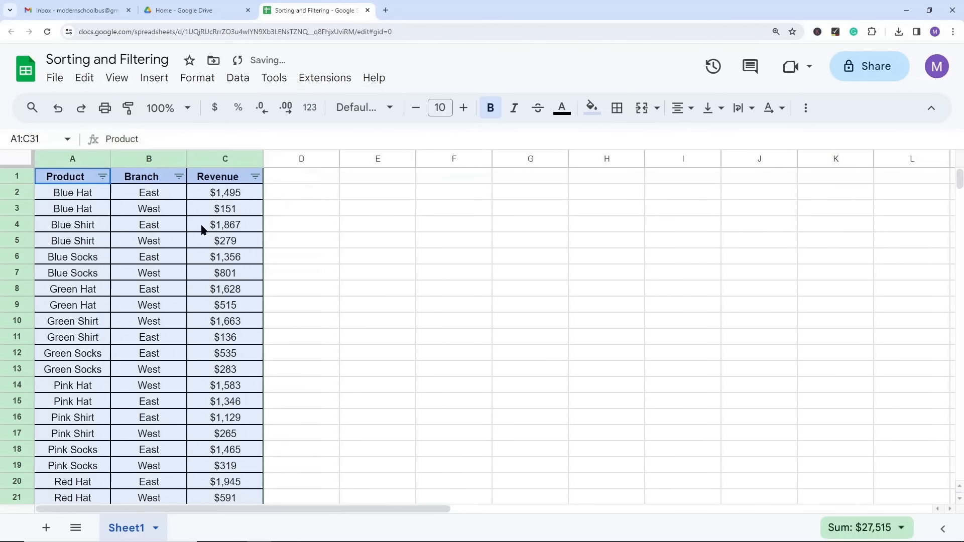
Step: Filter the Product column by condition to rows where the text contains "Socks"
{"action": "left_click", "coordinate": [103, 177]}
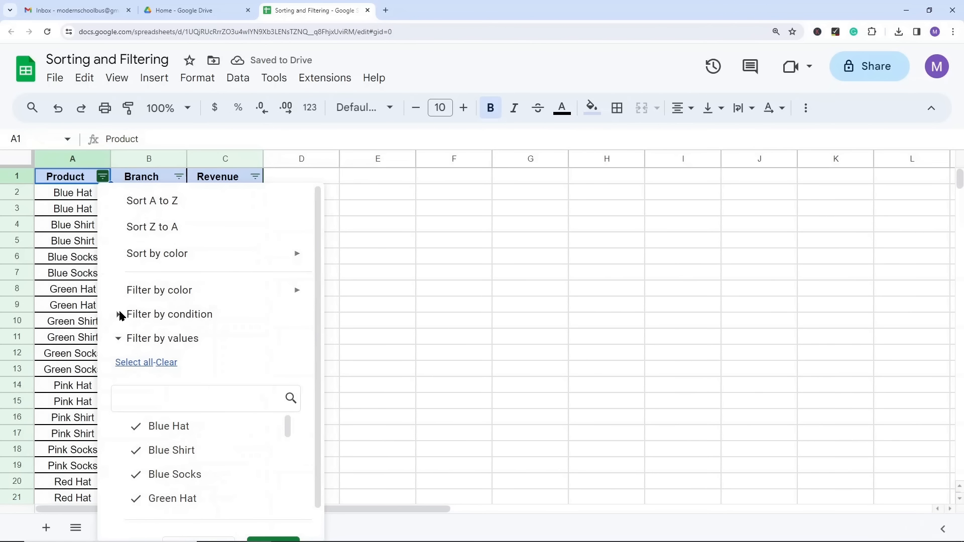
{"action": "left_click", "coordinate": [120, 315]}
{"action": "left_click", "coordinate": [173, 344]}
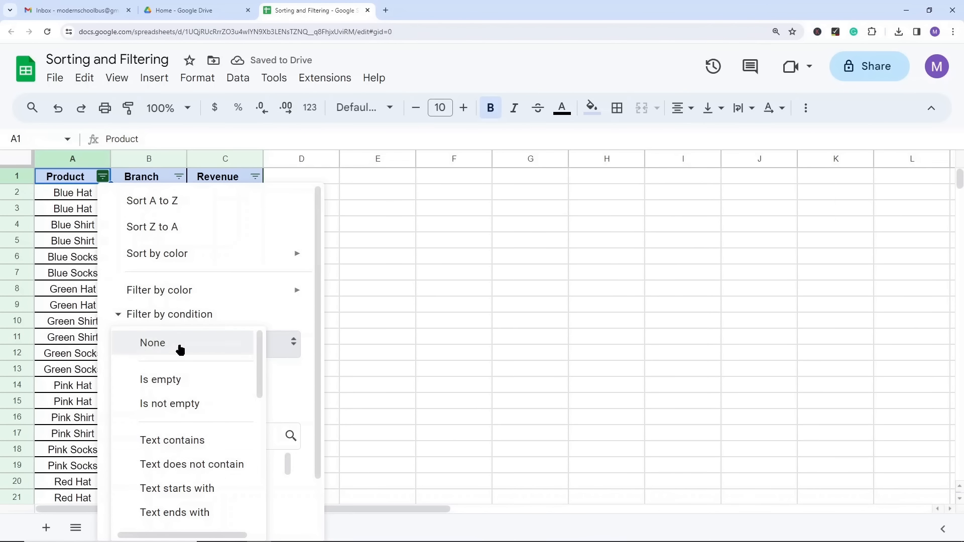
{"action": "left_click", "coordinate": [205, 442]}
{"action": "left_click", "coordinate": [188, 465]}
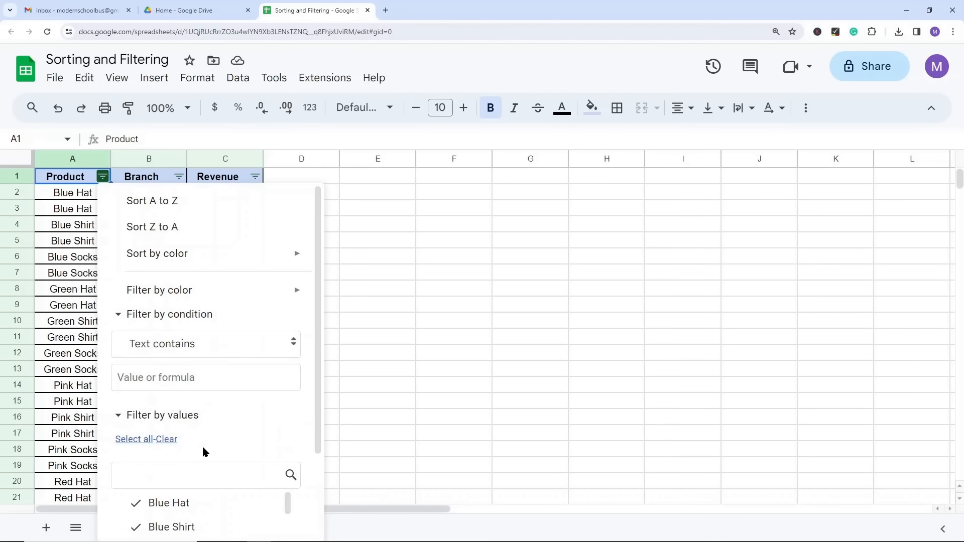
{"action": "left_click", "coordinate": [134, 371]}
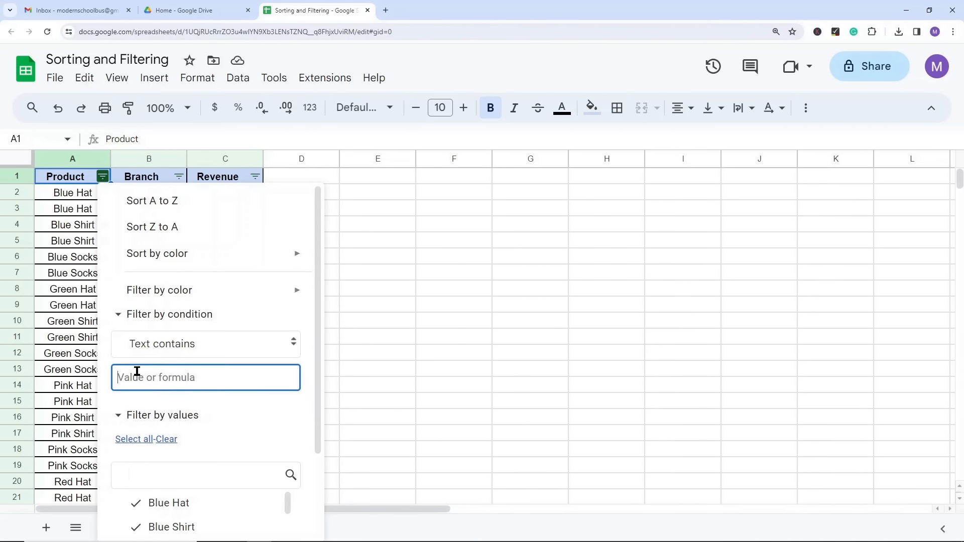
{"action": "type", "text": "Socks"}
{"action": "scroll", "coordinate": [249, 339], "scroll_direction": "down", "scroll_amount": 3}
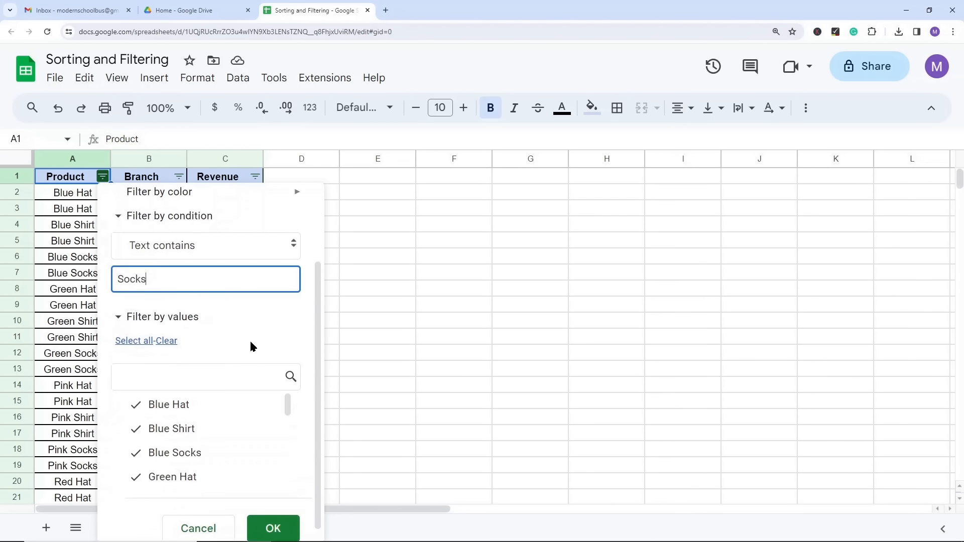
{"action": "left_click", "coordinate": [271, 516]}
Step: Filter the Branch column by condition to rows where the text contains "East"
{"action": "left_click", "coordinate": [179, 176]}
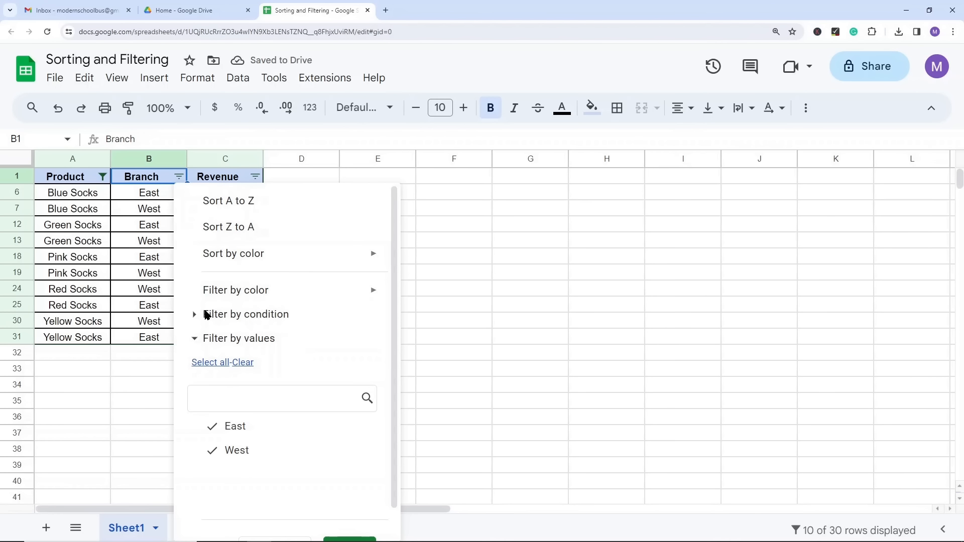
{"action": "left_click", "coordinate": [205, 314]}
{"action": "left_click", "coordinate": [253, 348]}
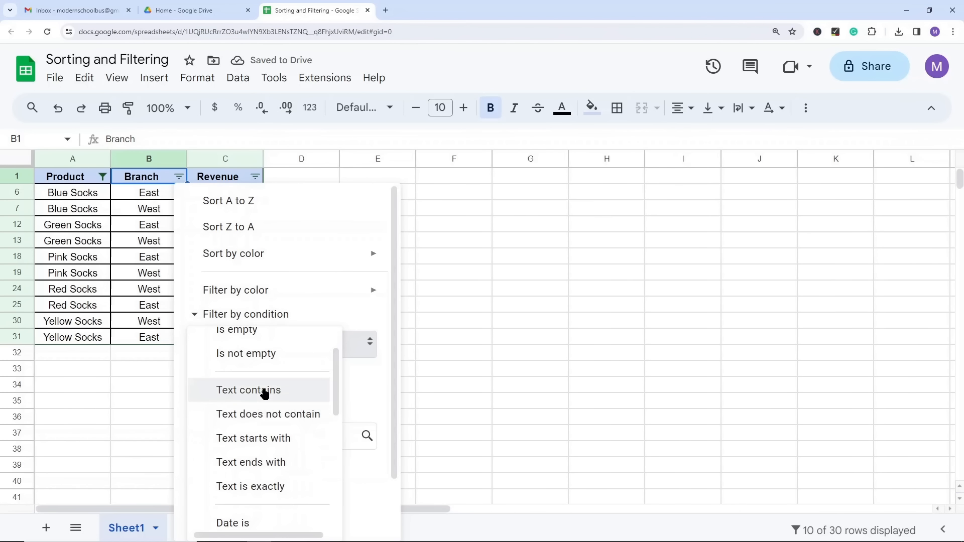
{"action": "left_click", "coordinate": [265, 392]}
{"action": "left_click", "coordinate": [254, 369]}
{"action": "type", "text": "East"}
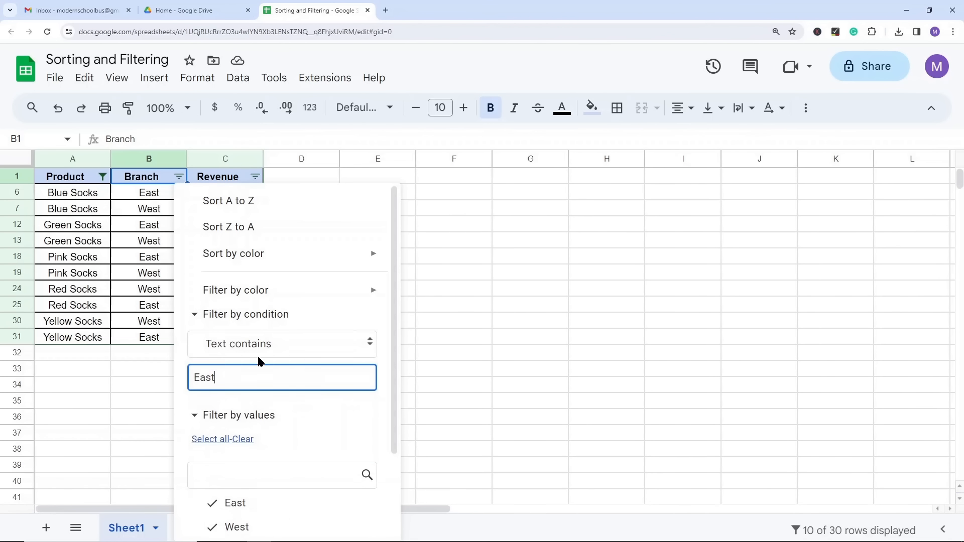
{"action": "scroll", "coordinate": [259, 360], "scroll_direction": "down", "scroll_amount": 3}
{"action": "left_click", "coordinate": [347, 517]}
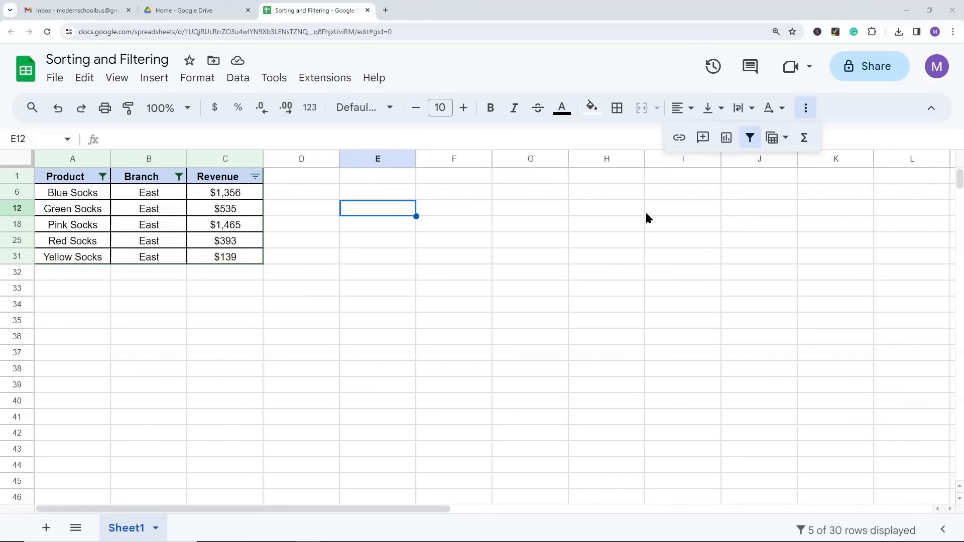
Step: Select the filtered table including its headers and insert a chart from it
{"action": "left_click", "coordinate": [469, 277]}
{"action": "left_click", "coordinate": [809, 109]}
{"action": "left_click", "coordinate": [808, 109]}
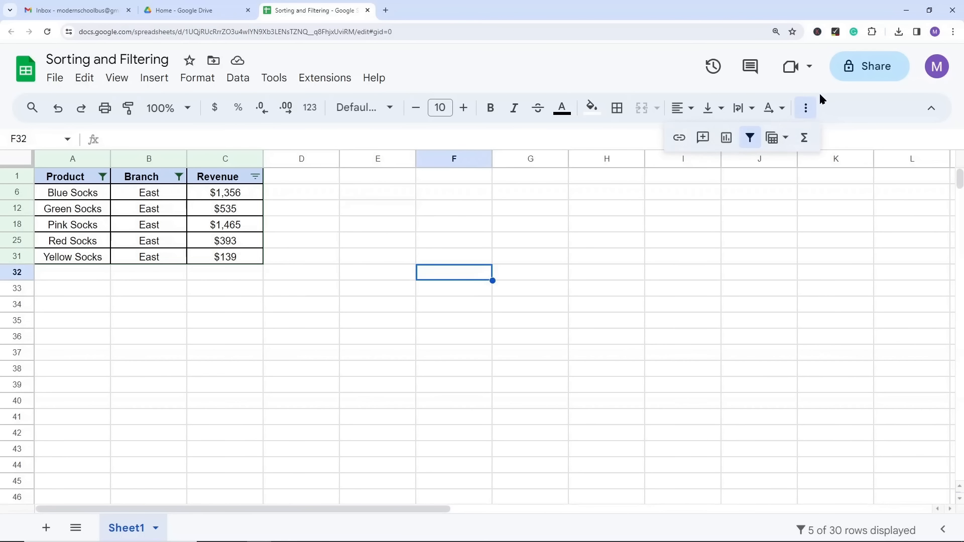
{"action": "left_click", "coordinate": [317, 243]}
{"action": "left_click_drag", "start_coordinate": [62, 176], "coordinate": [206, 257]}
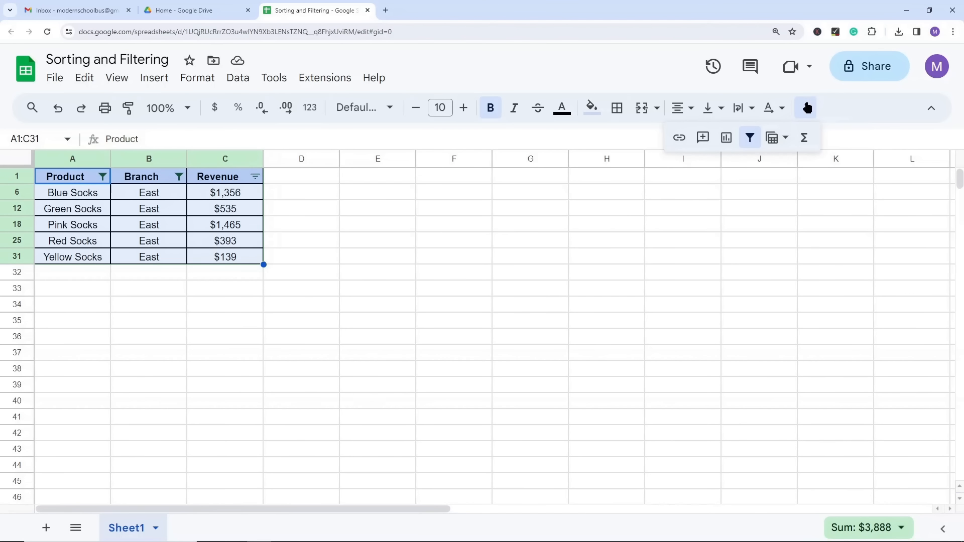
{"action": "left_click", "coordinate": [806, 108]}
{"action": "left_click", "coordinate": [805, 108]}
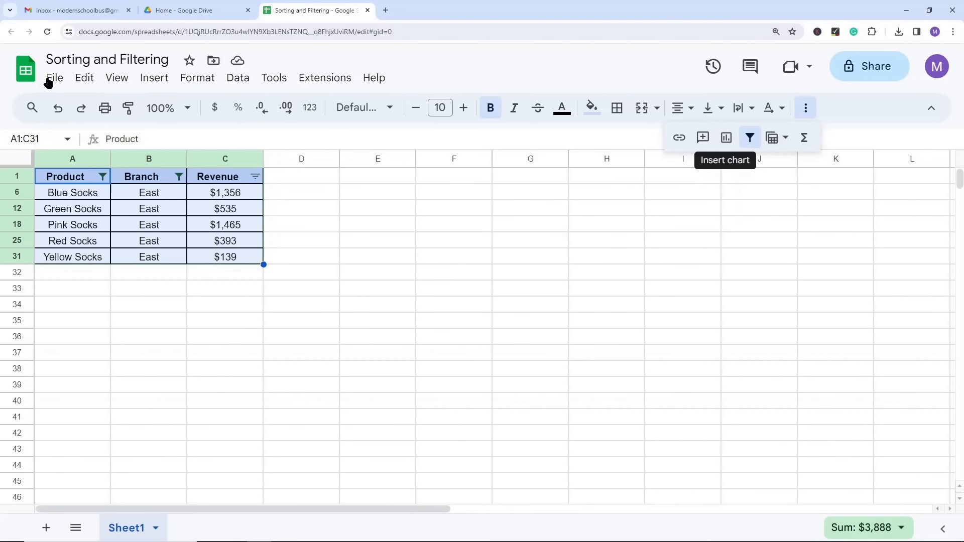
{"action": "left_click", "coordinate": [148, 83]}
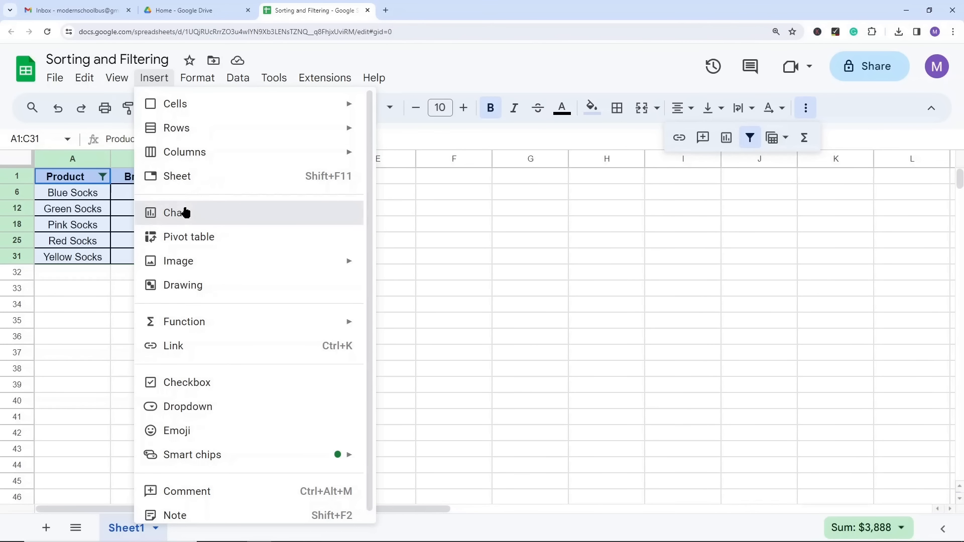
{"action": "left_click", "coordinate": [251, 216]}
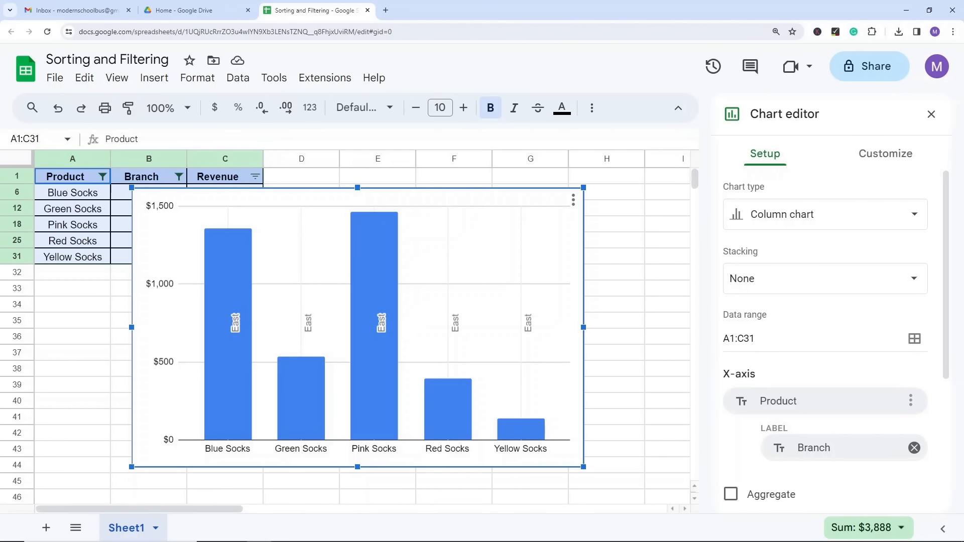
Step: Look through the available chart types and change the chart to a line chart
{"action": "left_click", "coordinate": [771, 216]}
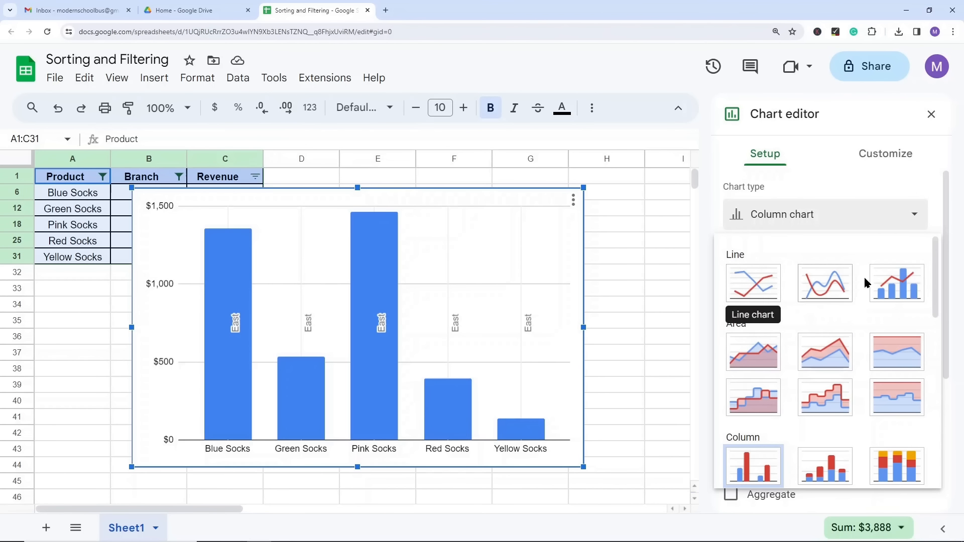
{"action": "scroll", "coordinate": [842, 313], "scroll_direction": "down", "scroll_amount": 2}
{"action": "scroll", "coordinate": [758, 322], "scroll_direction": "down", "scroll_amount": 4}
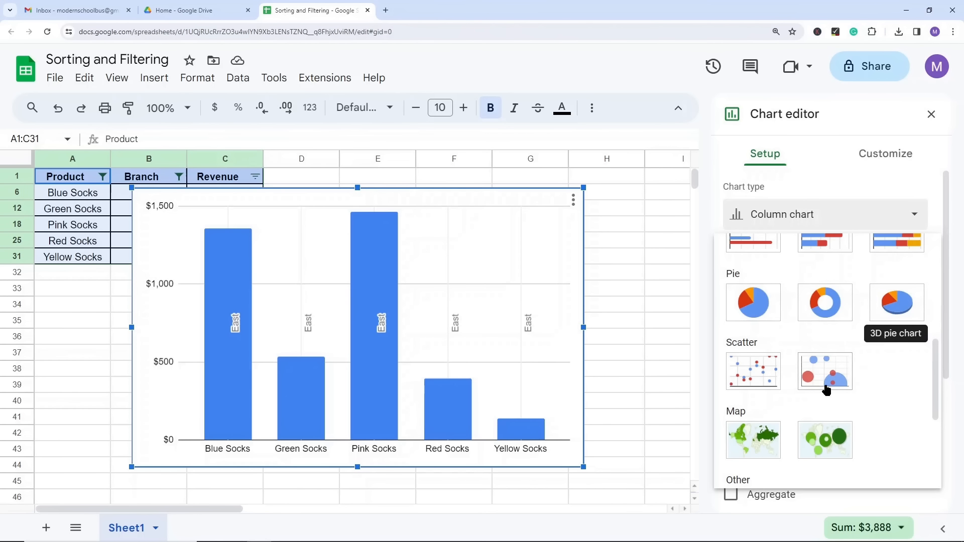
{"action": "scroll", "coordinate": [826, 389], "scroll_direction": "down", "scroll_amount": 3}
{"action": "scroll", "coordinate": [807, 344], "scroll_direction": "up", "scroll_amount": 10}
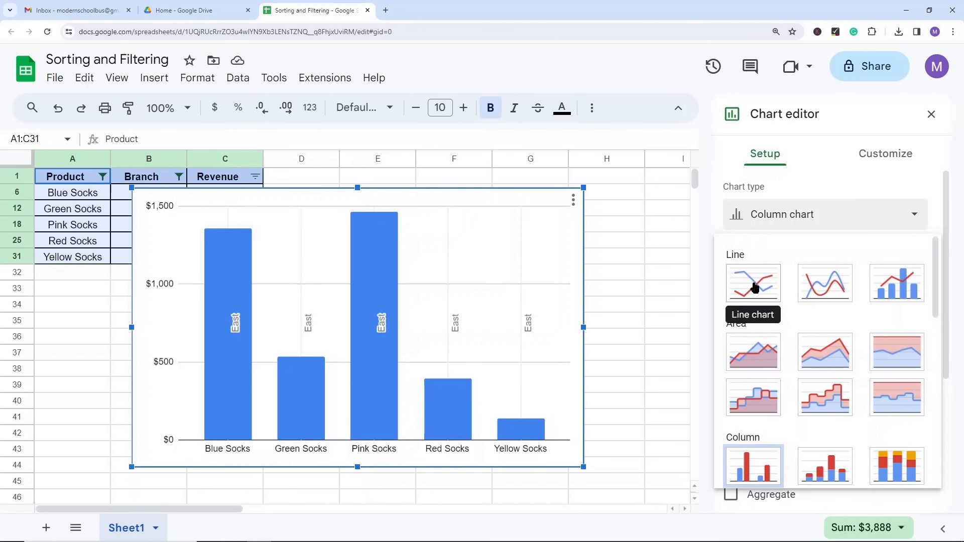
{"action": "left_click", "coordinate": [754, 287]}
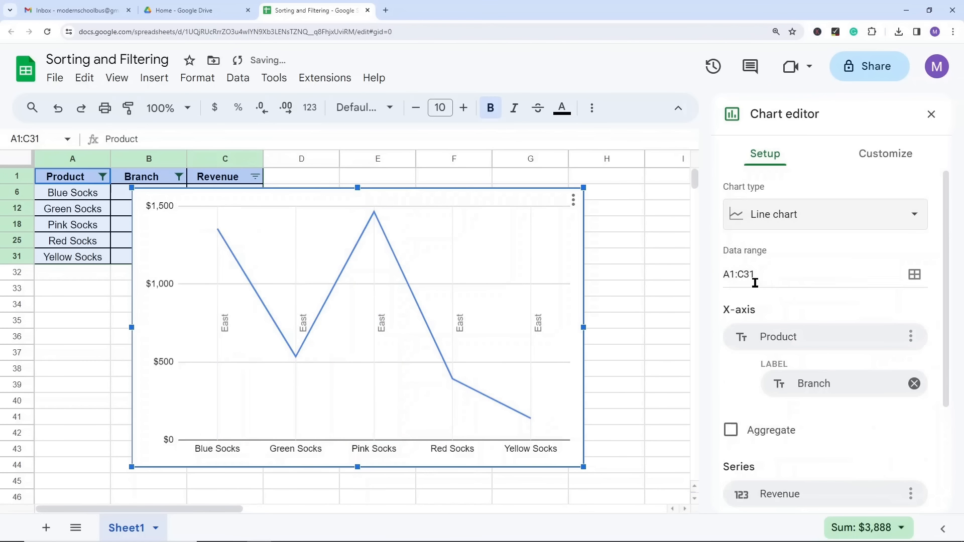
Step: Change the chart to a pie chart and reposition it slightly on the sheet
{"action": "left_click", "coordinate": [796, 213]}
{"action": "scroll", "coordinate": [894, 334], "scroll_direction": "down", "scroll_amount": 3}
{"action": "scroll", "coordinate": [889, 417], "scroll_direction": "down", "scroll_amount": 1}
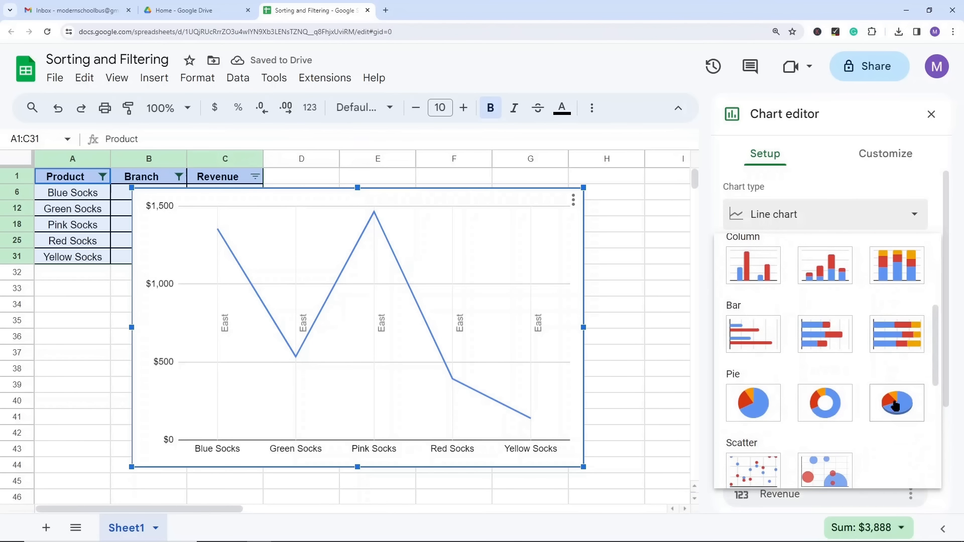
{"action": "left_click", "coordinate": [764, 408]}
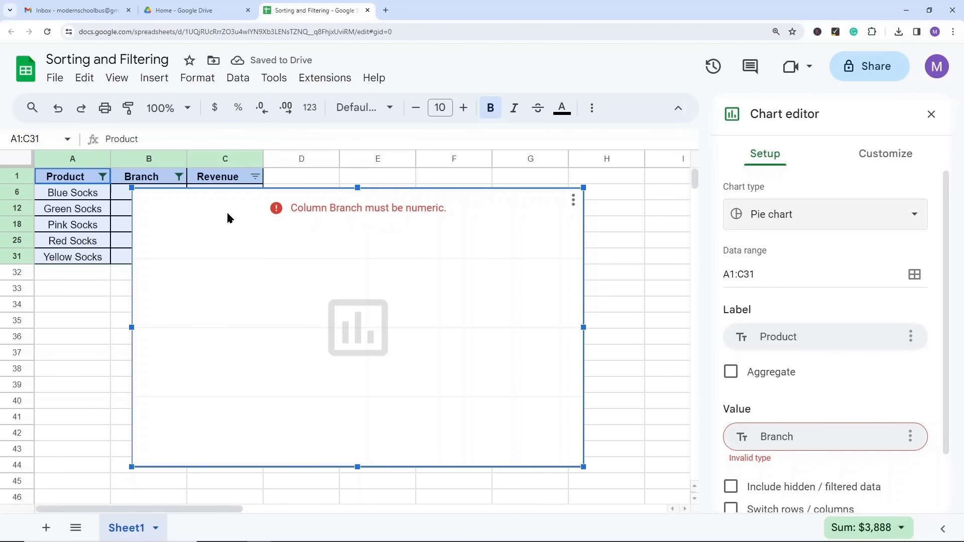
{"action": "left_click_drag", "start_coordinate": [394, 205], "coordinate": [371, 187]}
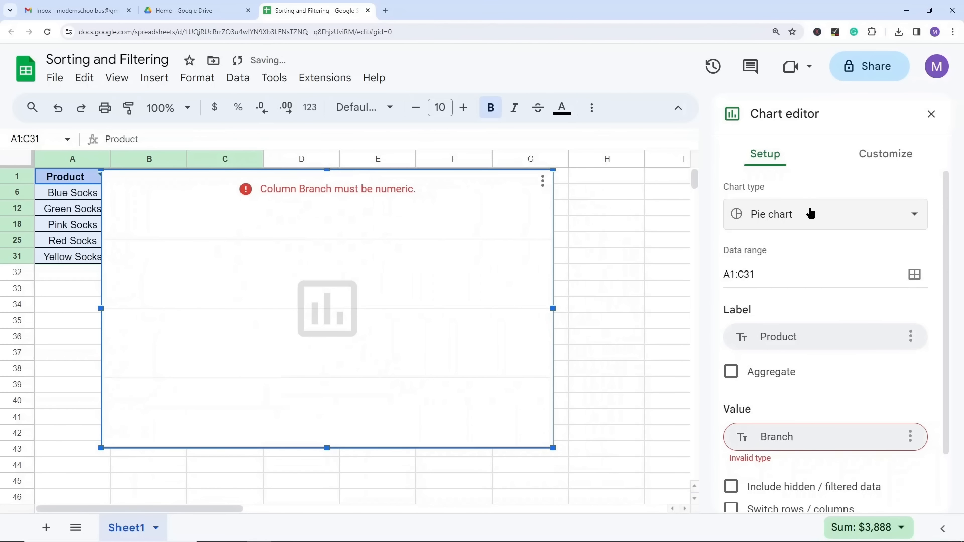
{"action": "left_click_drag", "start_coordinate": [261, 202], "coordinate": [275, 221]}
Step: Change the chart type to a scatter chart
{"action": "left_click", "coordinate": [849, 214]}
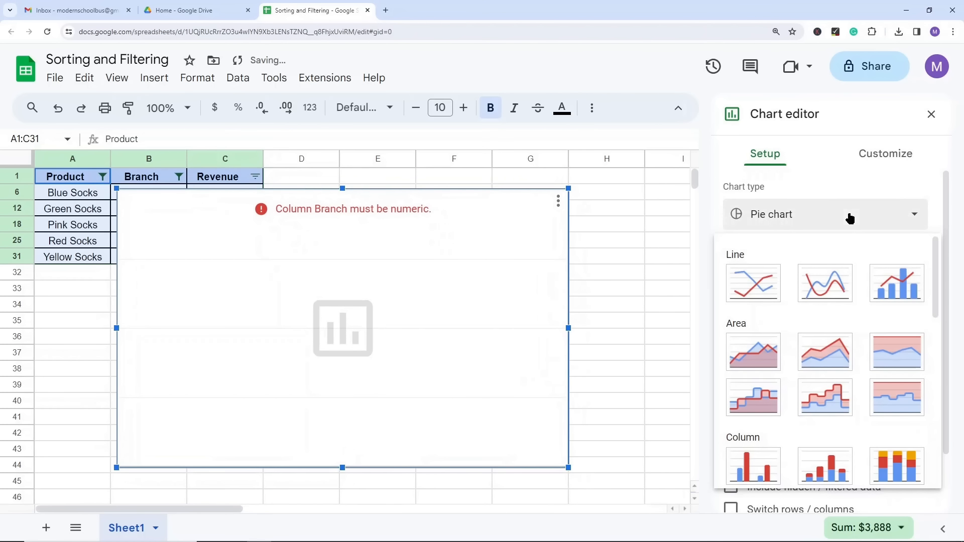
{"action": "scroll", "coordinate": [839, 379], "scroll_direction": "down", "scroll_amount": 5}
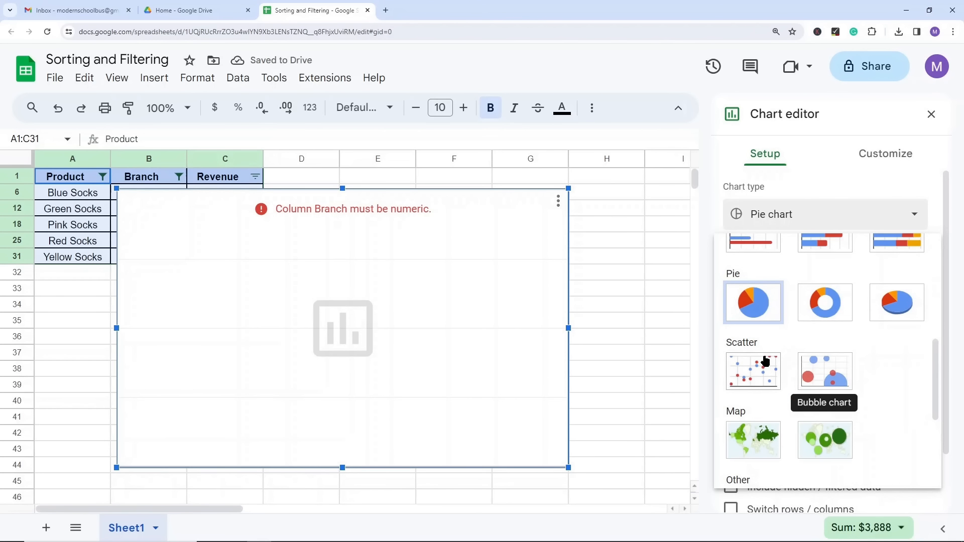
{"action": "left_click", "coordinate": [756, 370]}
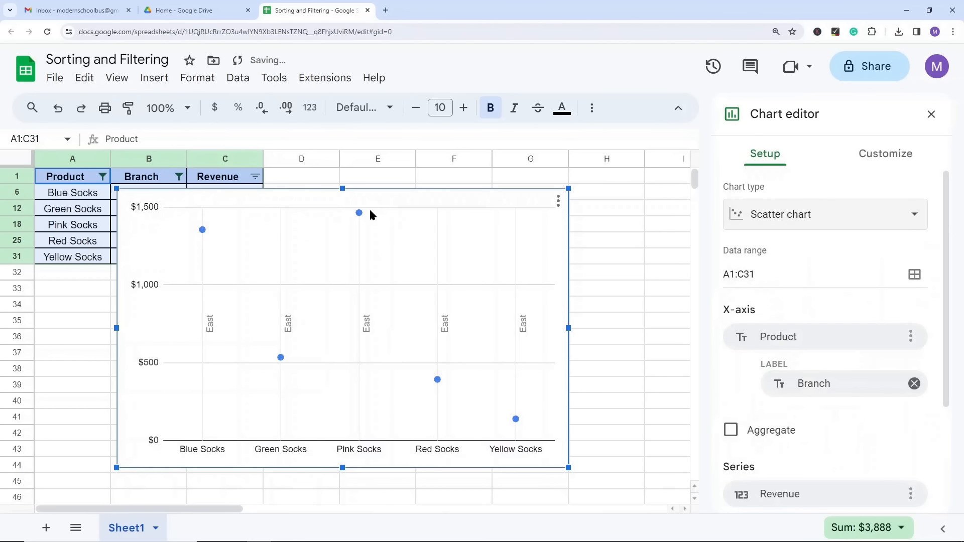
Step: Look over the chart type choices and the setup options for the data range, X-axis and series
{"action": "left_click", "coordinate": [780, 227]}
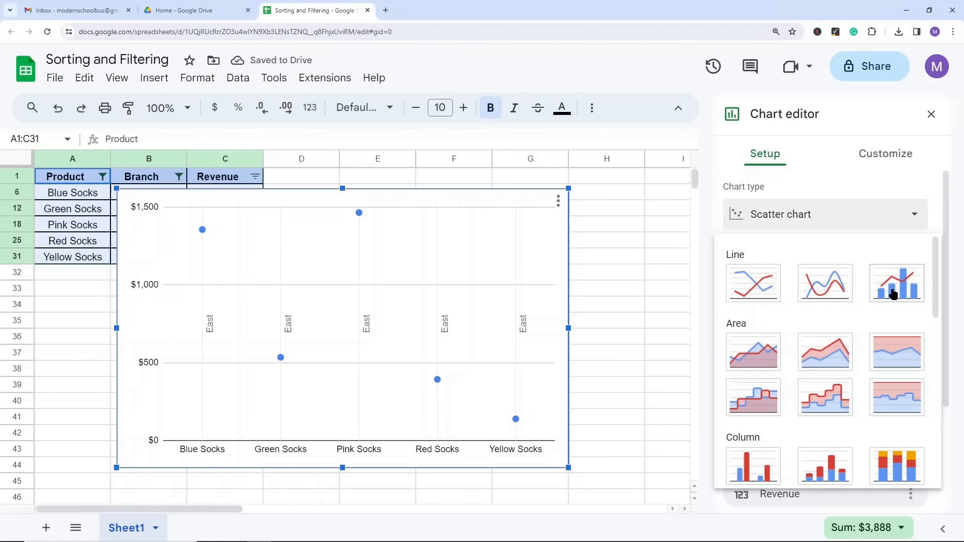
{"action": "left_click", "coordinate": [836, 179]}
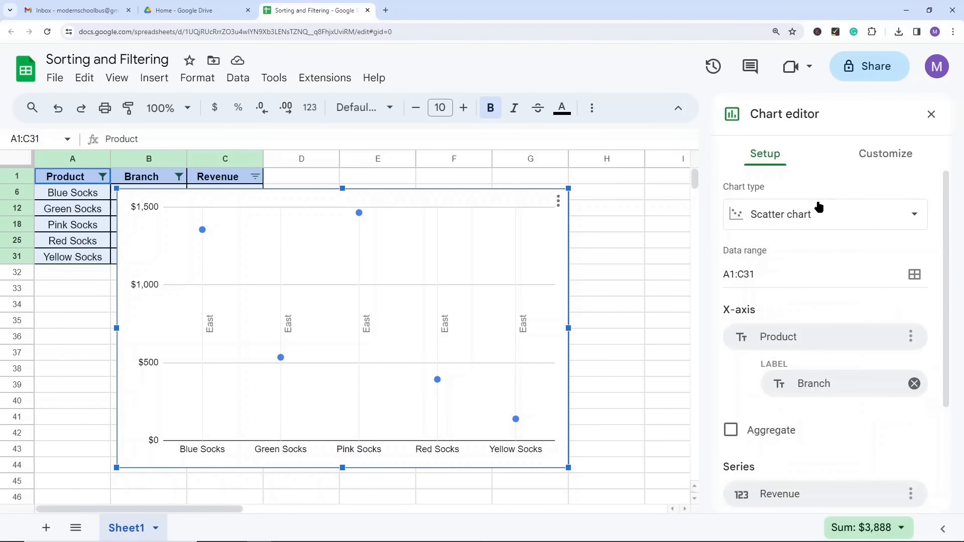
{"action": "scroll", "coordinate": [793, 243], "scroll_direction": "down", "scroll_amount": 2}
{"action": "scroll", "coordinate": [798, 243], "scroll_direction": "down", "scroll_amount": 1}
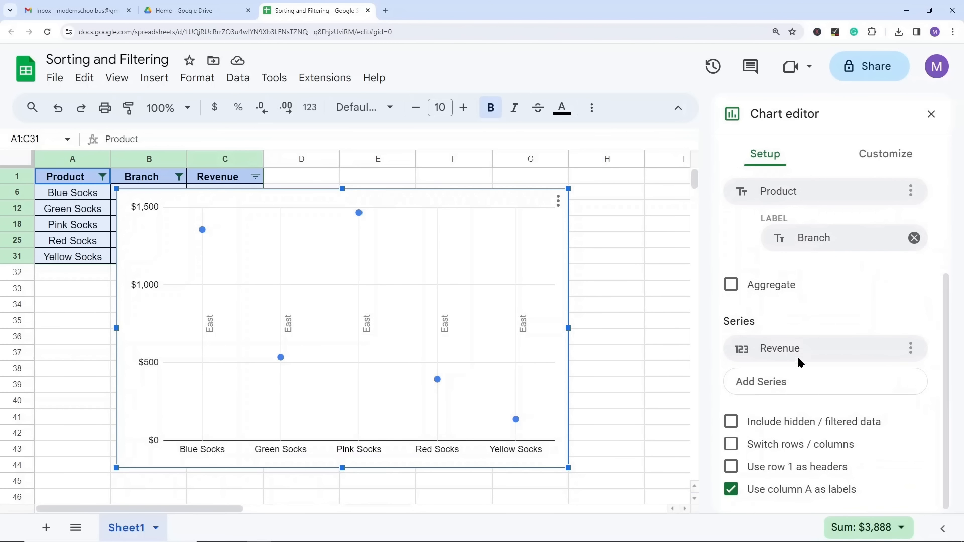
Step: Examine the chart's customization options for style, titles, series, legend, horizontal and vertical axes, and gridlines and ticks
{"action": "left_click", "coordinate": [885, 153]}
{"action": "left_click", "coordinate": [792, 190]}
{"action": "left_click", "coordinate": [805, 237]}
{"action": "left_click", "coordinate": [807, 238]}
{"action": "left_click", "coordinate": [780, 286]}
{"action": "left_click", "coordinate": [781, 286]}
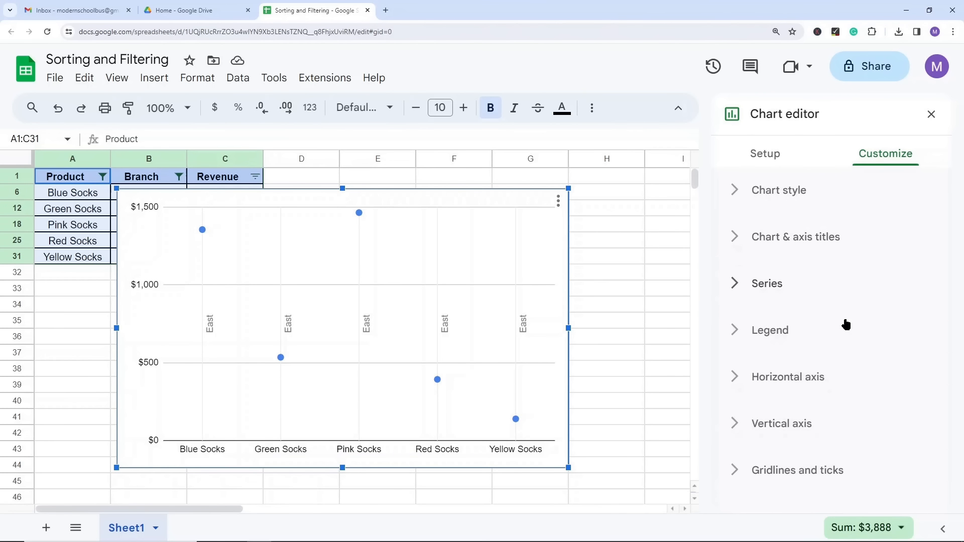
{"action": "left_click", "coordinate": [792, 329]}
{"action": "scroll", "coordinate": [800, 232], "scroll_direction": "down", "scroll_amount": 3}
{"action": "scroll", "coordinate": [777, 296], "scroll_direction": "up", "scroll_amount": 2}
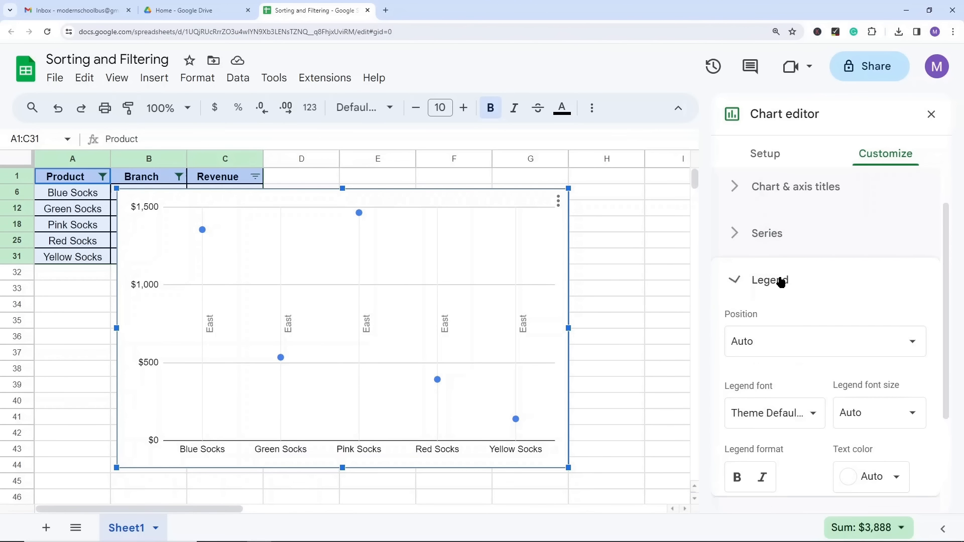
{"action": "left_click", "coordinate": [781, 280]}
{"action": "left_click", "coordinate": [810, 376]}
{"action": "left_click", "coordinate": [811, 377]}
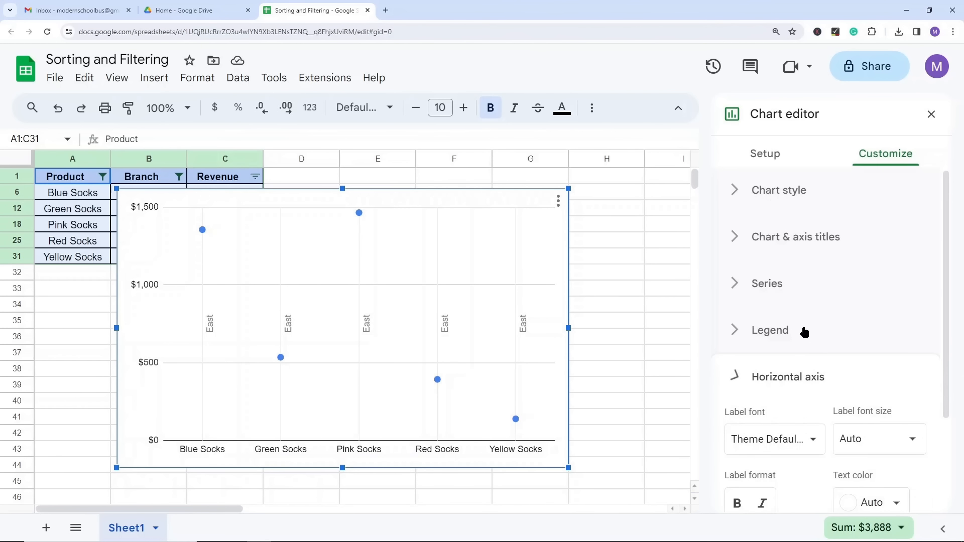
{"action": "left_click", "coordinate": [791, 421]}
{"action": "scroll", "coordinate": [803, 404], "scroll_direction": "down", "scroll_amount": 1}
{"action": "scroll", "coordinate": [803, 403], "scroll_direction": "down", "scroll_amount": 2}
{"action": "left_click", "coordinate": [783, 275]}
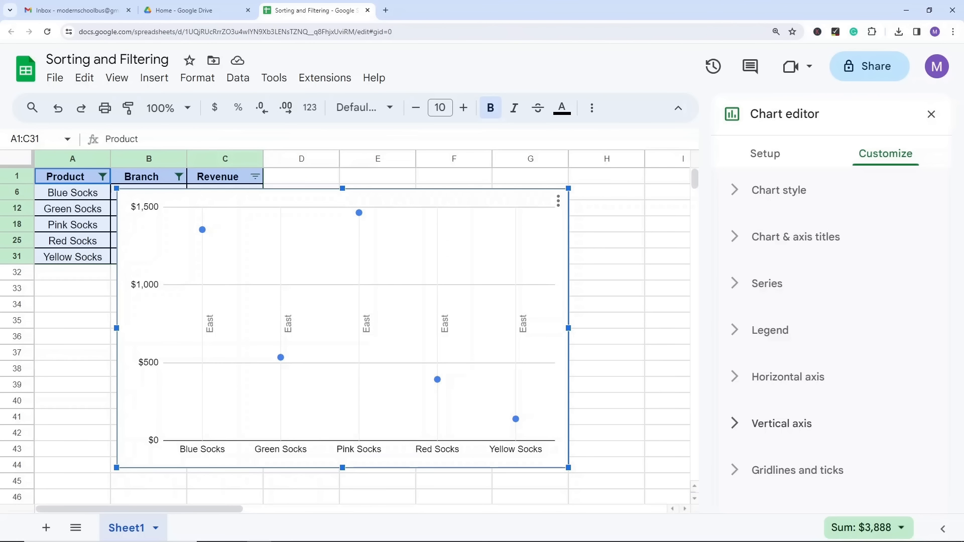
Step: Close the chart editor and delete the scatter chart from the sheet
{"action": "left_click", "coordinate": [930, 114]}
{"action": "key", "text": "Delete"}
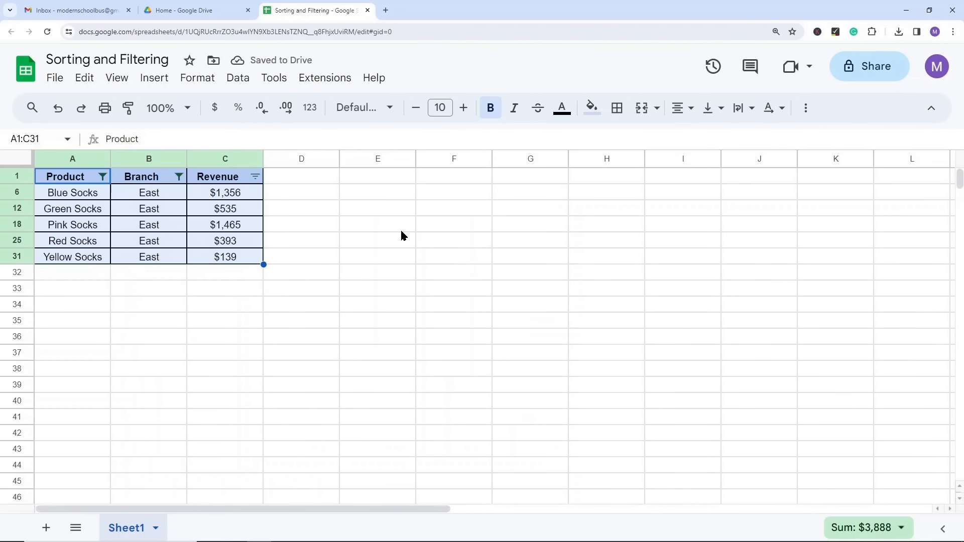
Step: Insert a chart from the filtered product, branch and revenue table in A1:C31
{"action": "left_click", "coordinate": [362, 224]}
{"action": "left_click_drag", "start_coordinate": [69, 175], "coordinate": [213, 258]}
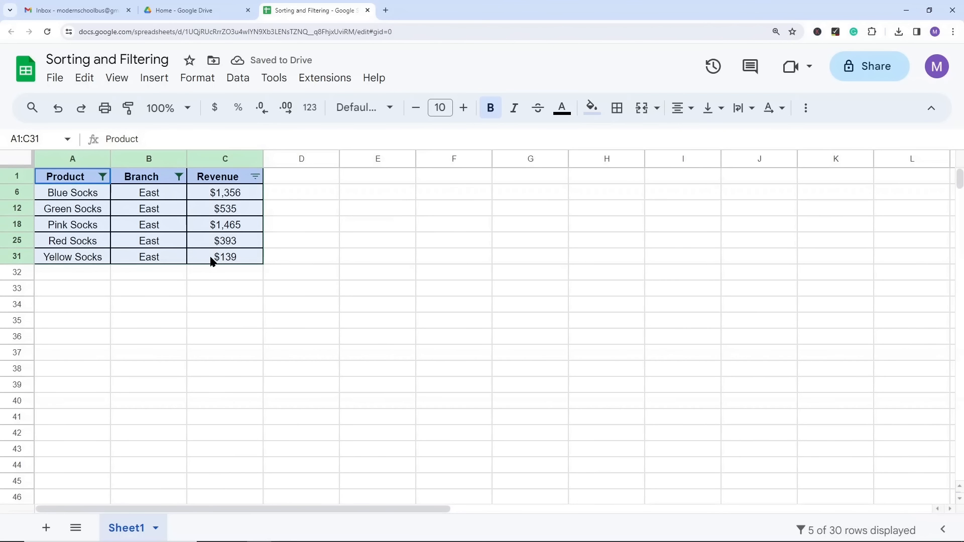
{"action": "left_click", "coordinate": [806, 111]}
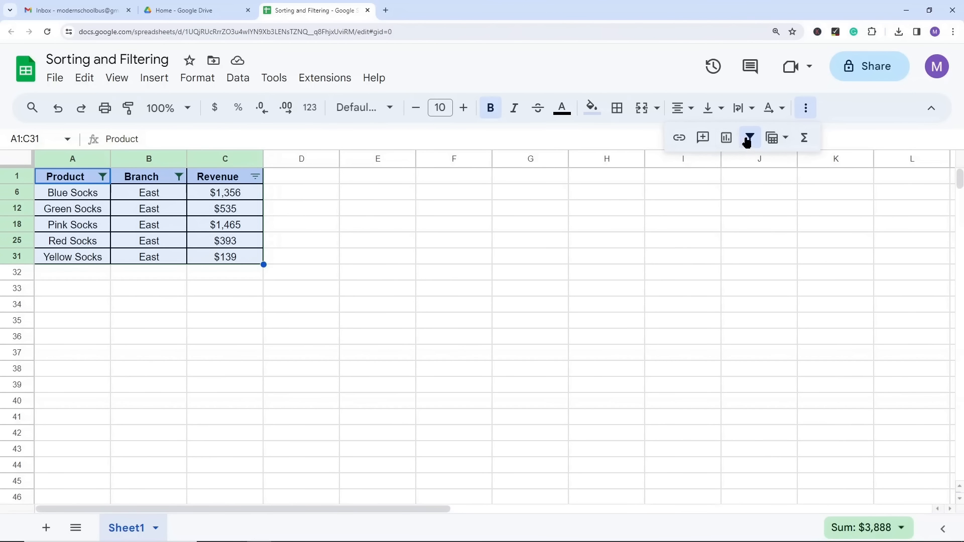
{"action": "left_click", "coordinate": [154, 78]}
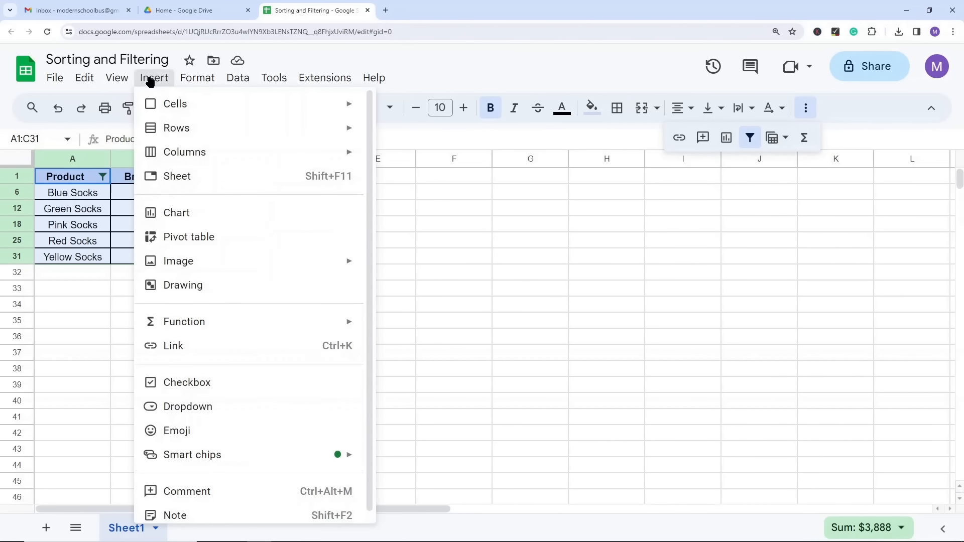
{"action": "left_click", "coordinate": [201, 221]}
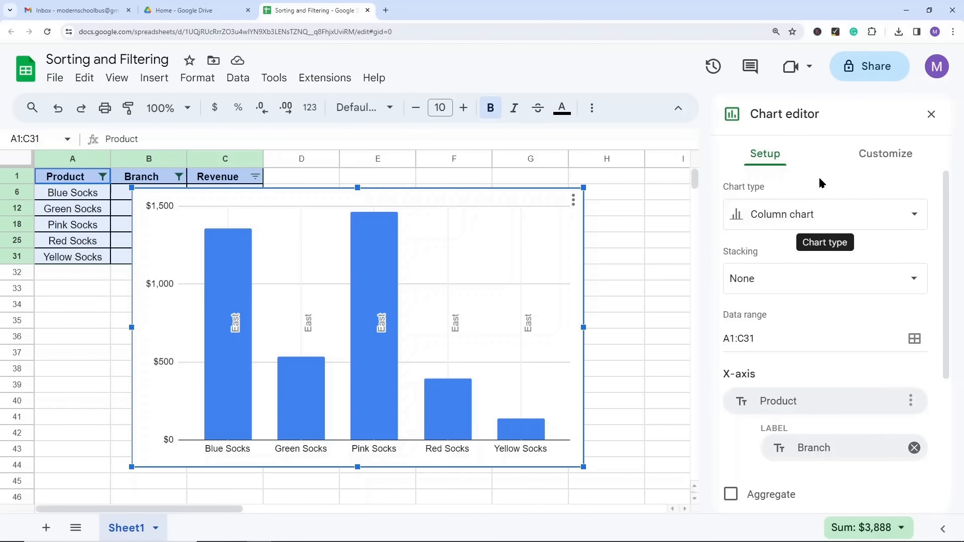
Step: Look over the column chart's type choices and its setup and customization options, and close the chart editor
{"action": "left_click", "coordinate": [820, 222]}
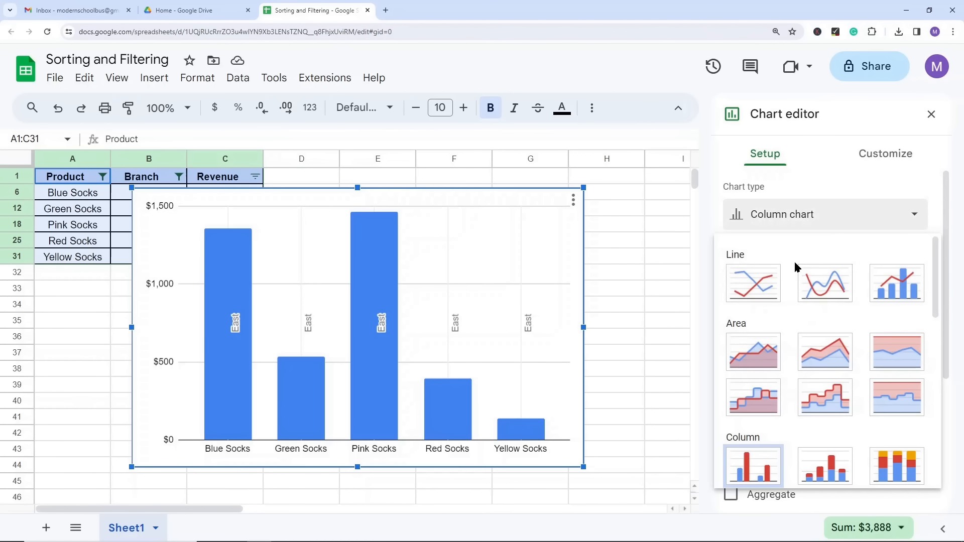
{"action": "left_click", "coordinate": [878, 158]}
{"action": "left_click", "coordinate": [879, 156]}
{"action": "left_click", "coordinate": [775, 154]}
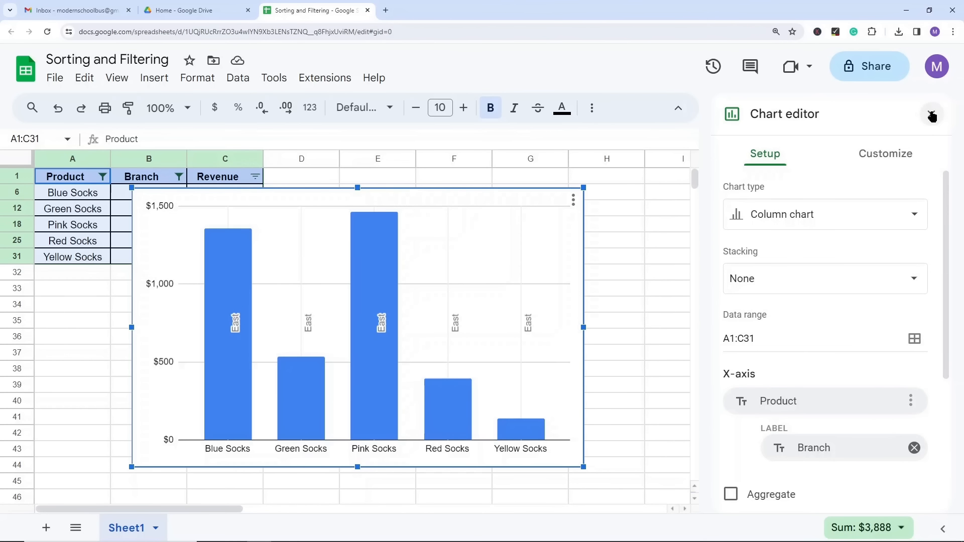
{"action": "left_click", "coordinate": [931, 117]}
{"action": "left_click", "coordinate": [641, 245]}
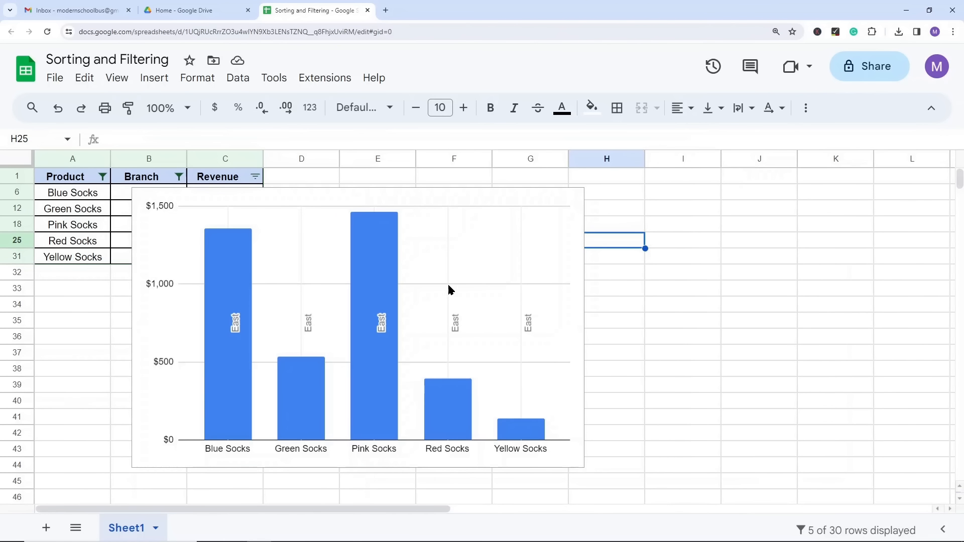
Step: Enlarge the column chart slightly from its upper corner and reopen its customization options
{"action": "left_click", "coordinate": [563, 198]}
{"action": "mouse_move", "coordinate": [584, 187]}
{"action": "left_mouse_down"}
{"action": "mouse_move", "coordinate": [509, 250]}
{"action": "mouse_move", "coordinate": [594, 181]}
{"action": "left_mouse_up"}
{"action": "left_click", "coordinate": [583, 194]}
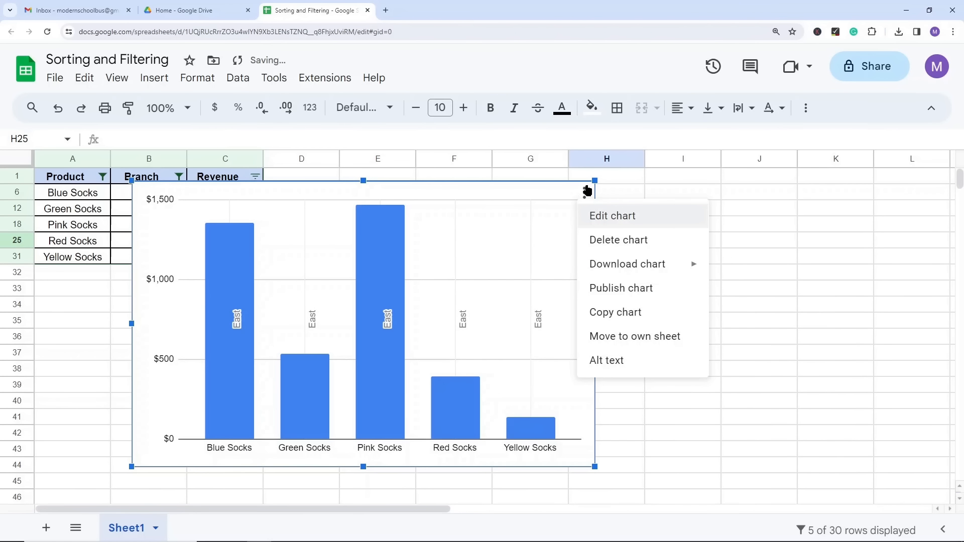
{"action": "left_click", "coordinate": [595, 220]}
{"action": "left_click", "coordinate": [668, 225]}
{"action": "double_click", "coordinate": [537, 236]}
Step: Look at the file formats available for downloading the column chart
{"action": "left_click", "coordinate": [584, 193]}
{"action": "mouse_move", "coordinate": [622, 270]}
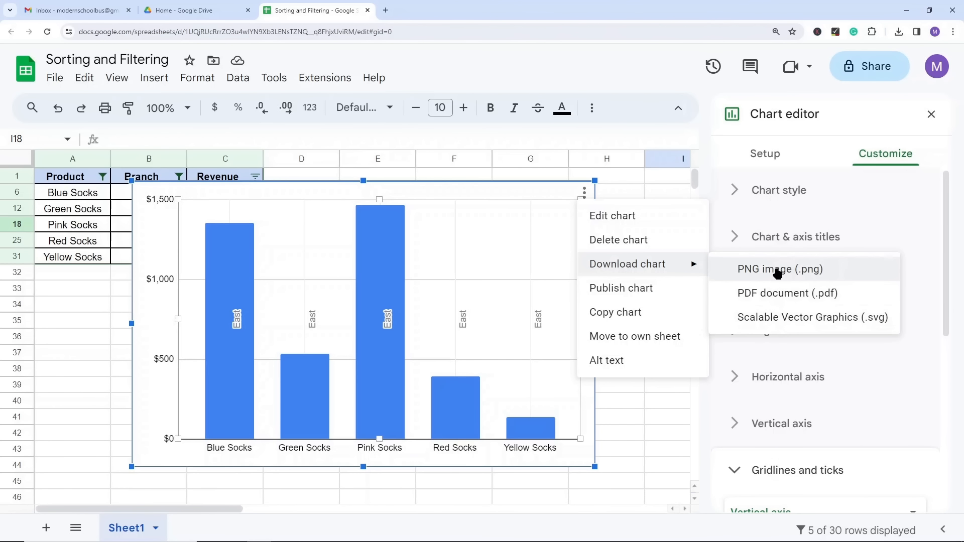
{"action": "left_click", "coordinate": [512, 176]}
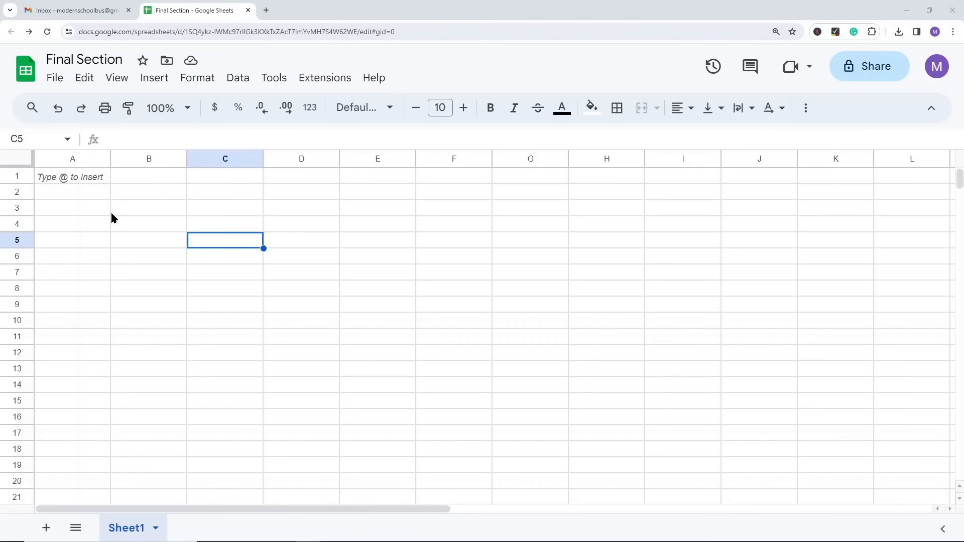
Step: Look at the file formats available for downloading the Final Section spreadsheet
{"action": "left_click", "coordinate": [54, 79]}
{"action": "mouse_move", "coordinate": [115, 265]}
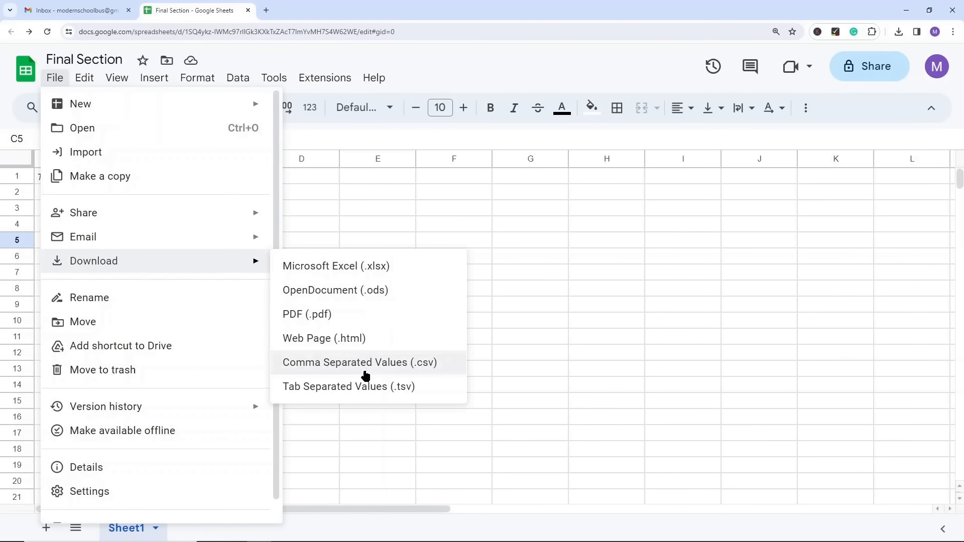
{"action": "left_click", "coordinate": [659, 240]}
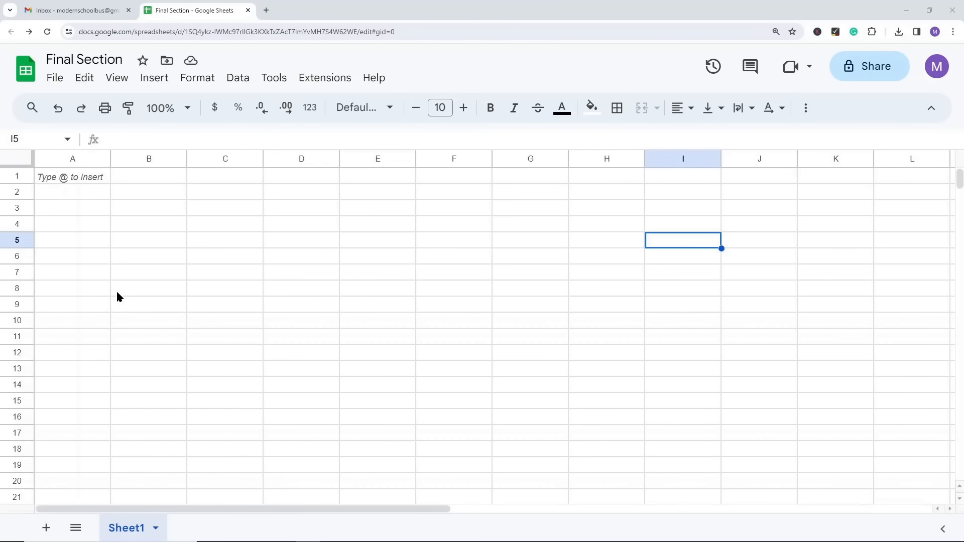
Step: Set the print range to only the selected cells A1:C3, and leave the print settings without printing
{"action": "left_click", "coordinate": [64, 181]}
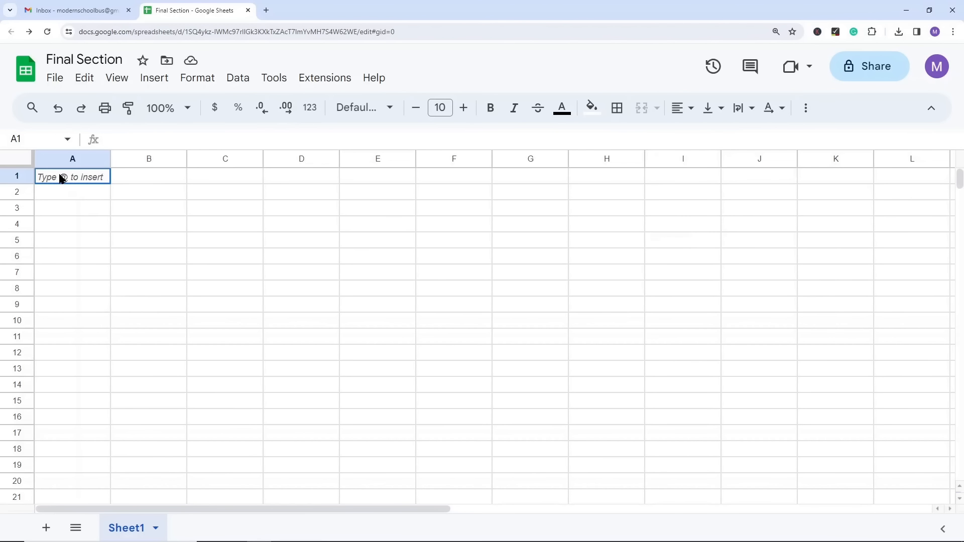
{"action": "left_click_drag", "start_coordinate": [71, 183], "coordinate": [206, 215]}
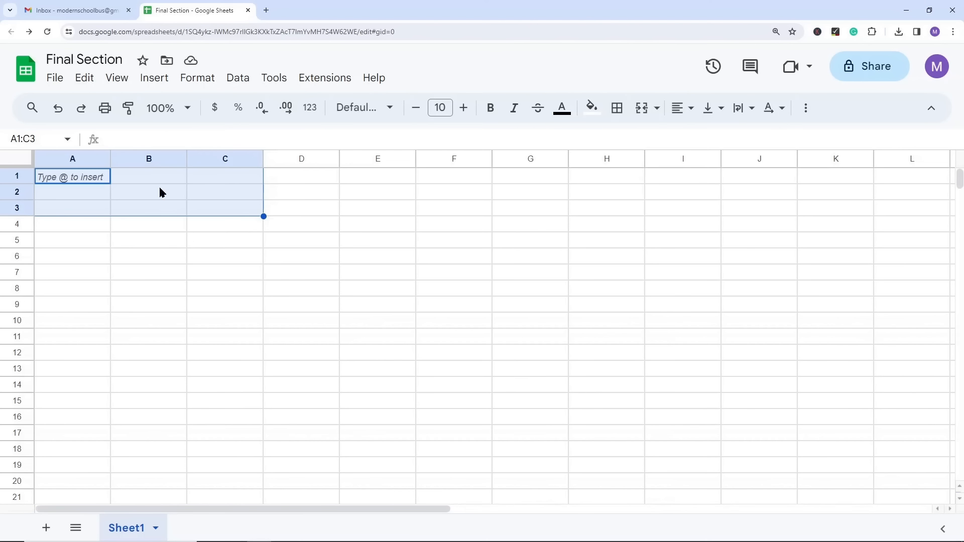
{"action": "left_click_drag", "start_coordinate": [69, 180], "coordinate": [216, 211]}
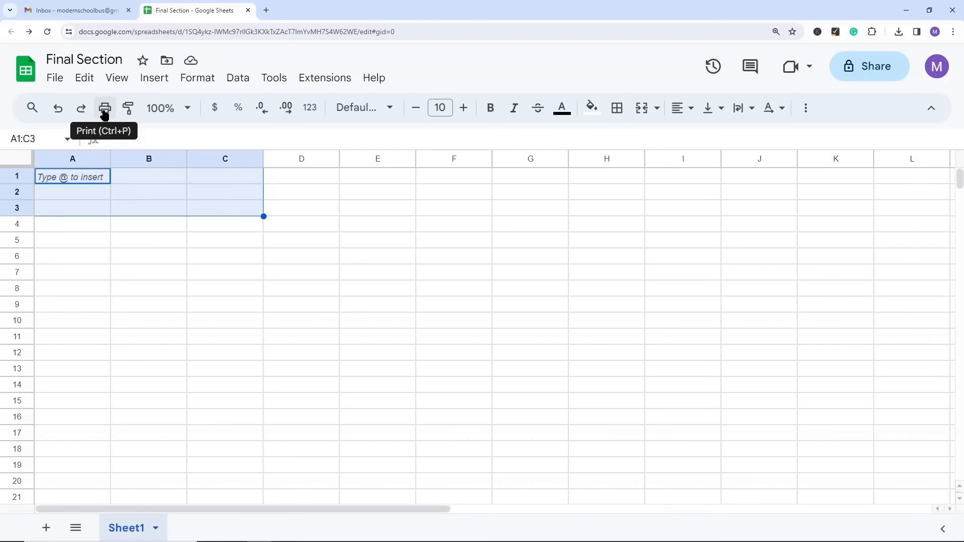
{"action": "left_click", "coordinate": [58, 78]}
{"action": "scroll", "coordinate": [119, 336], "scroll_direction": "down", "scroll_amount": 1}
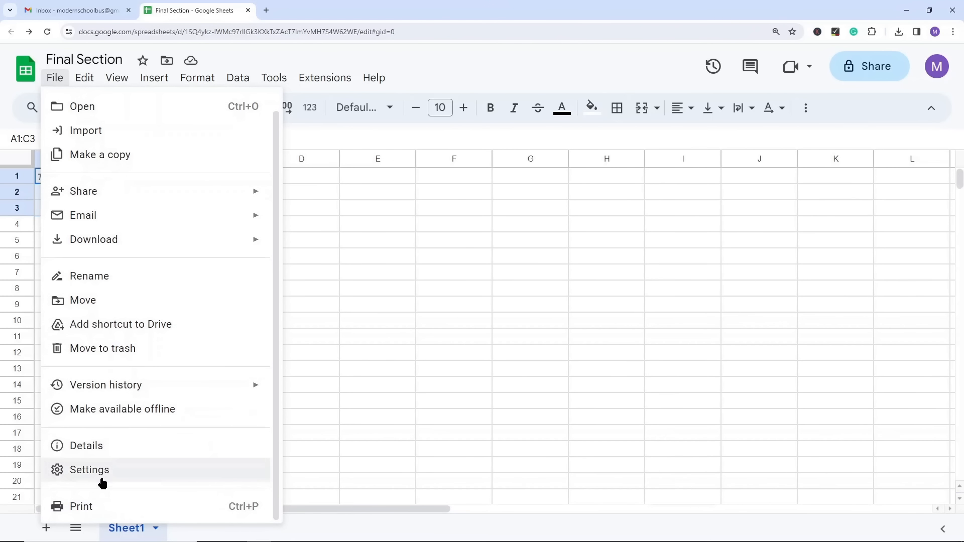
{"action": "left_click", "coordinate": [98, 505]}
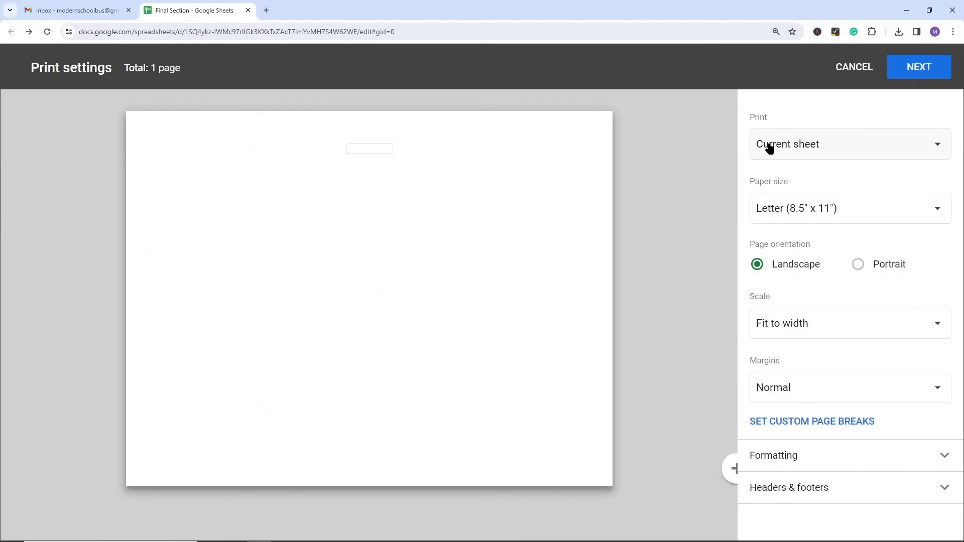
{"action": "left_click", "coordinate": [813, 148]}
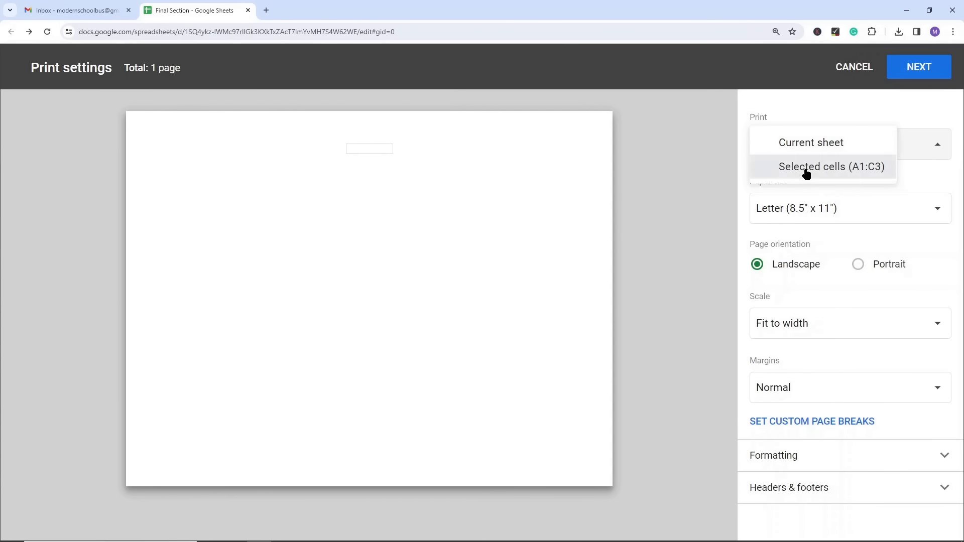
{"action": "left_click", "coordinate": [805, 169]}
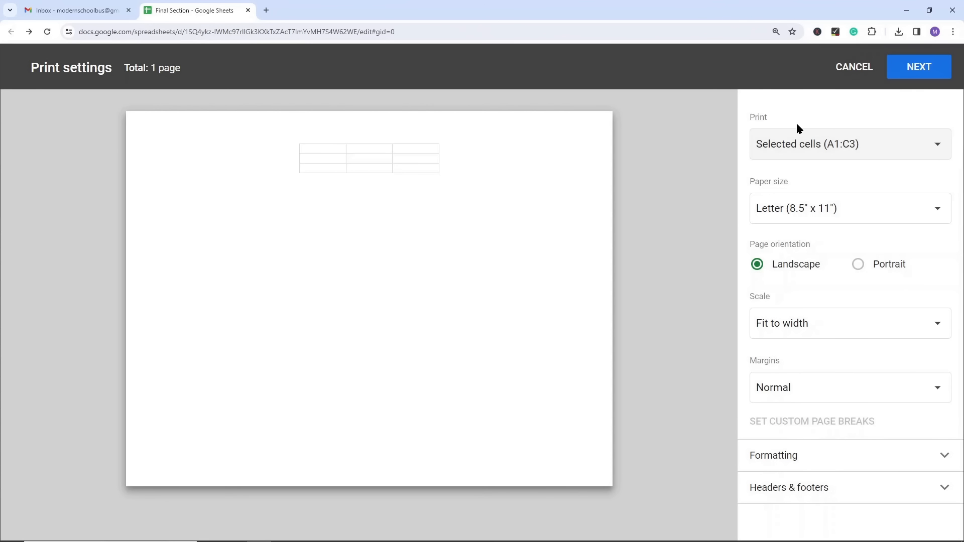
{"action": "left_click", "coordinate": [851, 69]}
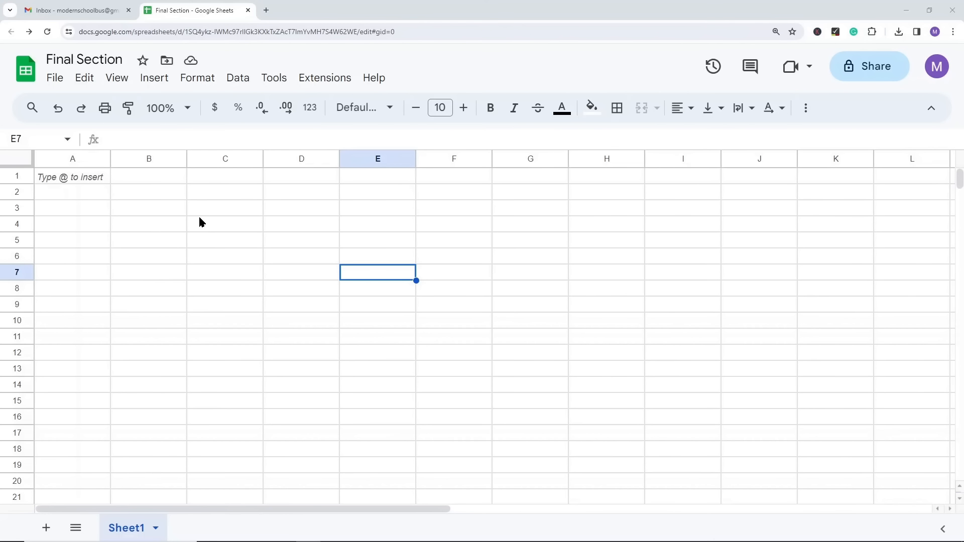
Step: Enter 1 and 2 in cells A1 and A2 and fill the number series down to A15
{"action": "left_click", "coordinate": [85, 177]}
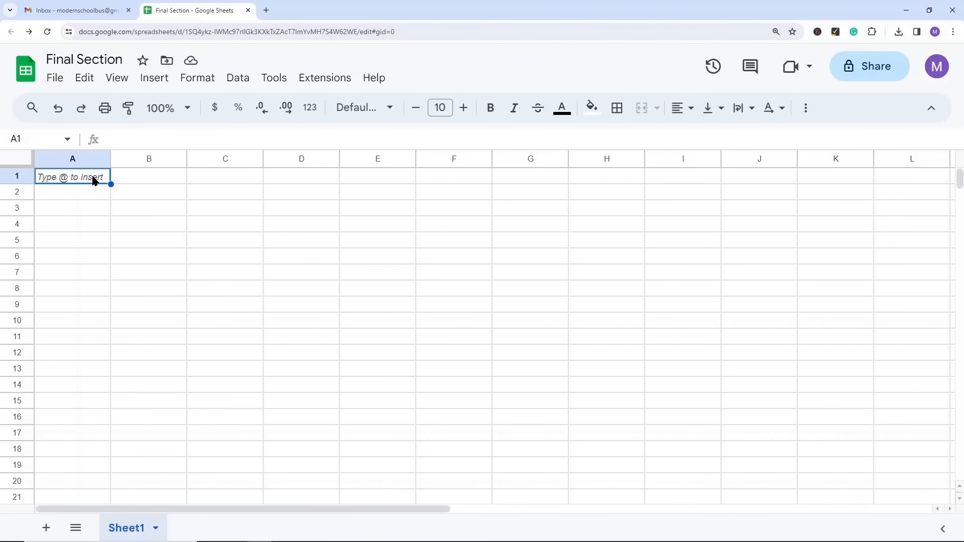
{"action": "type", "text": "1"}
{"action": "key", "text": "Return"}
{"action": "type", "text": "2"}
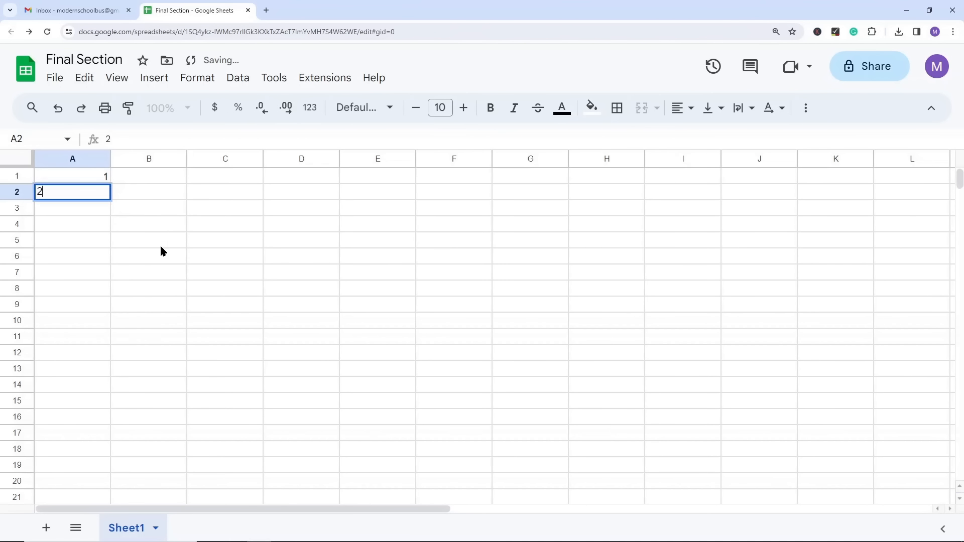
{"action": "left_click", "coordinate": [160, 244]}
{"action": "left_click", "coordinate": [102, 178]}
{"action": "left_click_drag", "start_coordinate": [102, 179], "coordinate": [107, 194]}
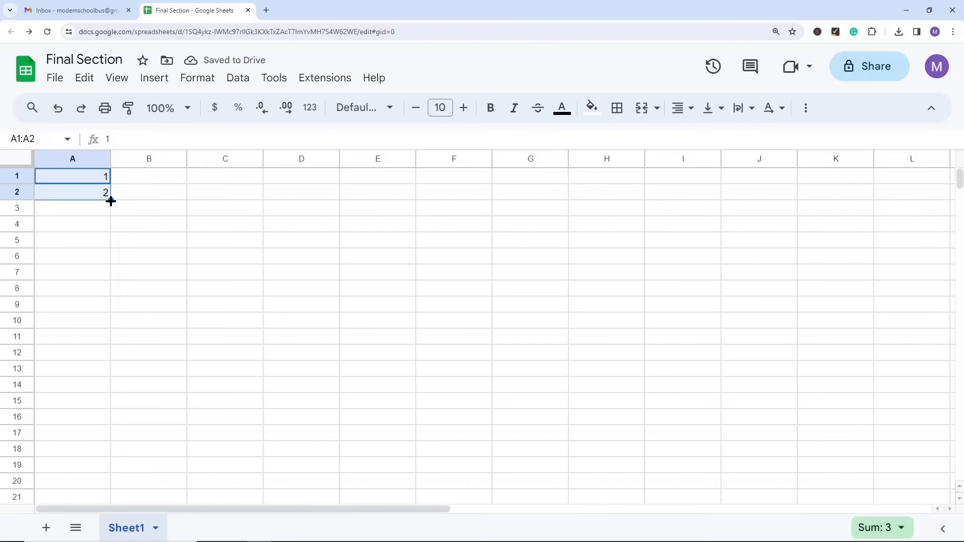
{"action": "left_click_drag", "start_coordinate": [111, 201], "coordinate": [103, 407]}
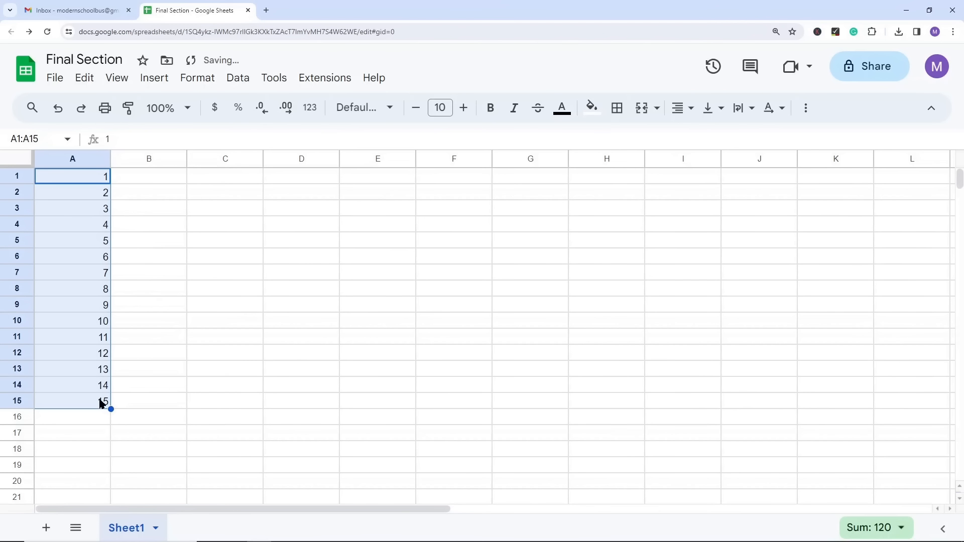
Step: Extend the number series in column A down to row 21
{"action": "left_click", "coordinate": [146, 330]}
{"action": "left_click_drag", "start_coordinate": [98, 272], "coordinate": [119, 497]}
{"action": "scroll", "coordinate": [301, 377], "scroll_direction": "down", "scroll_amount": 2}
{"action": "scroll", "coordinate": [268, 360], "scroll_direction": "up", "scroll_amount": 2}
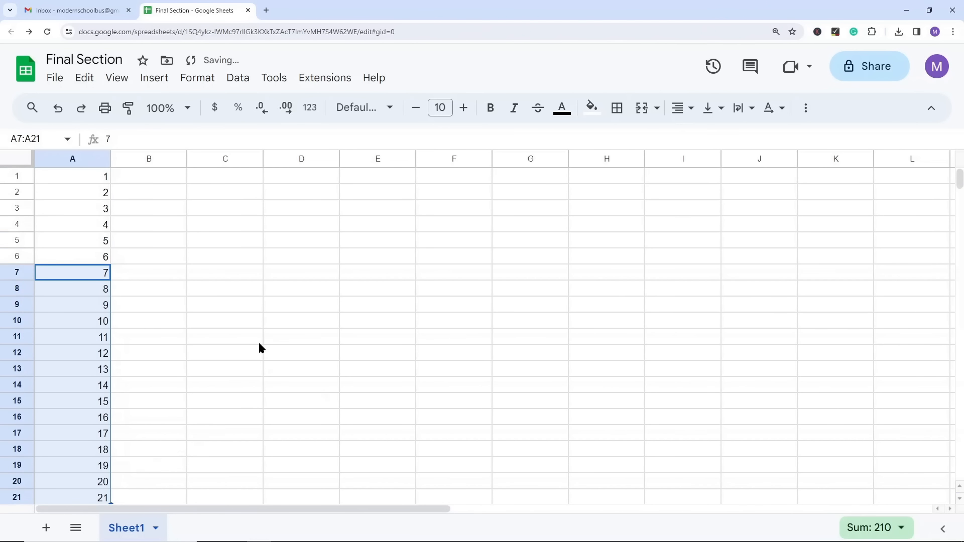
Step: Delete the number series in column A from A2 down, keeping only the value in A1
{"action": "scroll", "coordinate": [151, 346], "scroll_direction": "down", "scroll_amount": 2}
{"action": "left_click_drag", "start_coordinate": [94, 403], "coordinate": [88, 191]}
{"action": "key", "text": "Delete"}
Step: Replace the value in cell A1 with the date 10/12/2023
{"action": "left_click", "coordinate": [87, 181]}
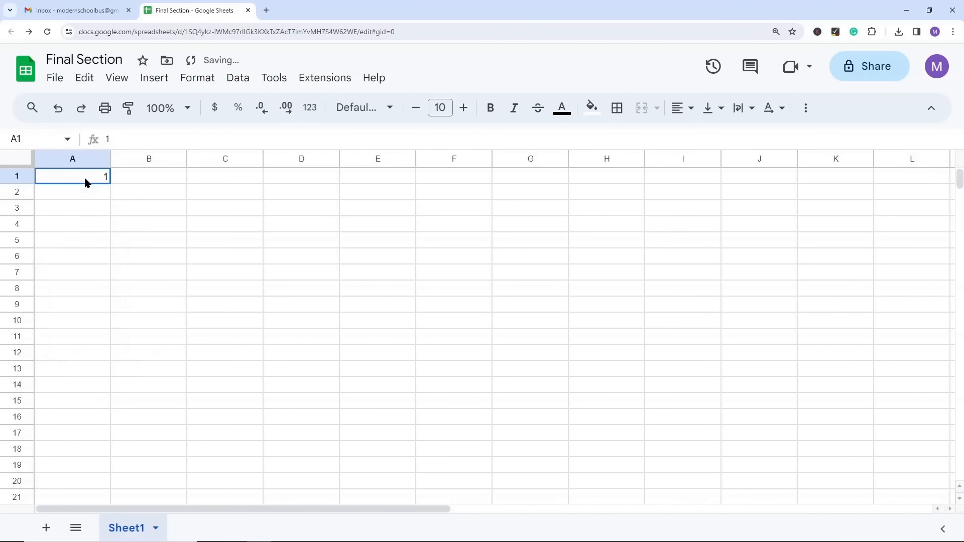
{"action": "type", "text": "10"}
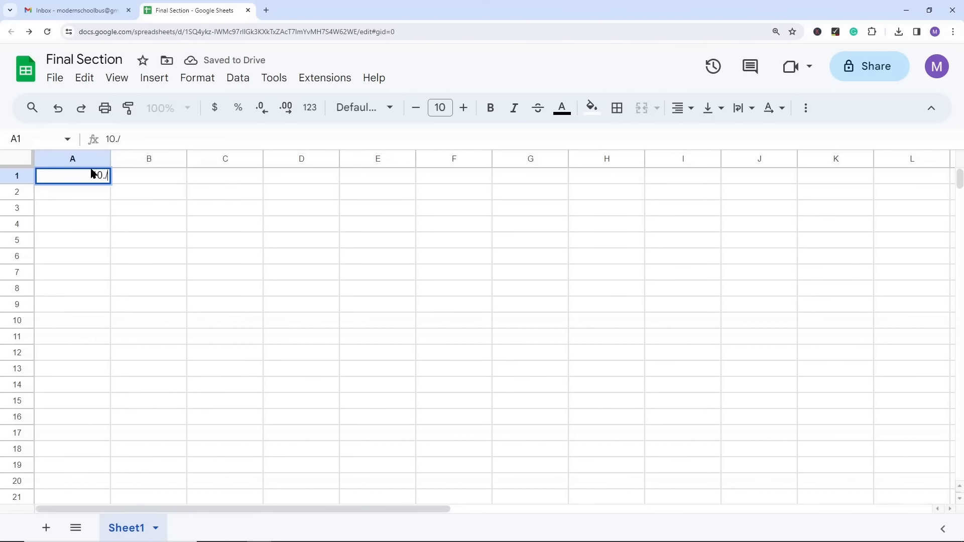
{"action": "type", "text": "/12/2023"}
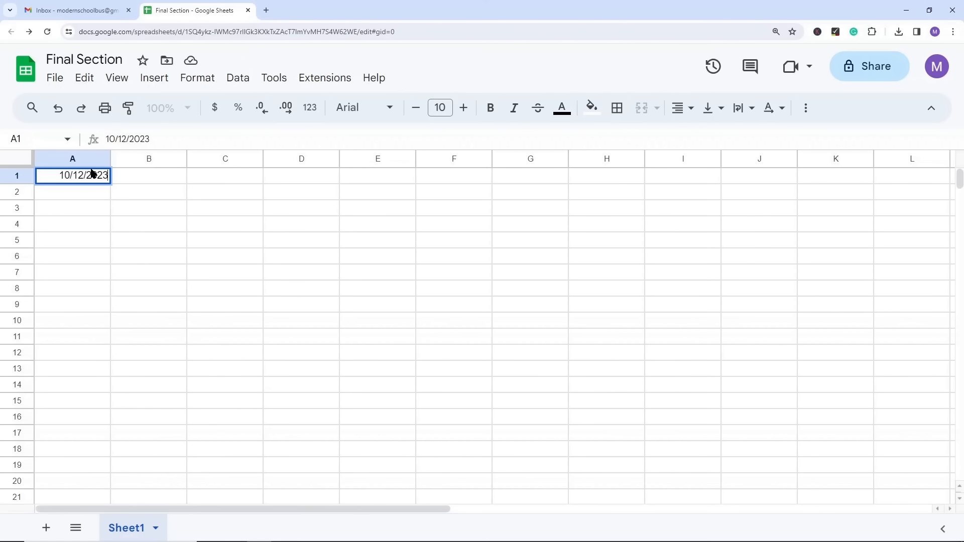
{"action": "left_click", "coordinate": [106, 215]}
{"action": "left_click", "coordinate": [88, 181]}
{"action": "type", "text": "v"}
{"action": "key", "text": "Return"}
{"action": "type", "text": "b"}
{"action": "key", "text": "Escape"}
{"action": "key", "text": "ctrl+z"}
Step: Copy the date from A1 into A2 and change the date in A2 to 10/13/2023
{"action": "key", "text": "ctrl+c"}
{"action": "left_click", "coordinate": [84, 193]}
{"action": "key", "text": "ctrl+v"}
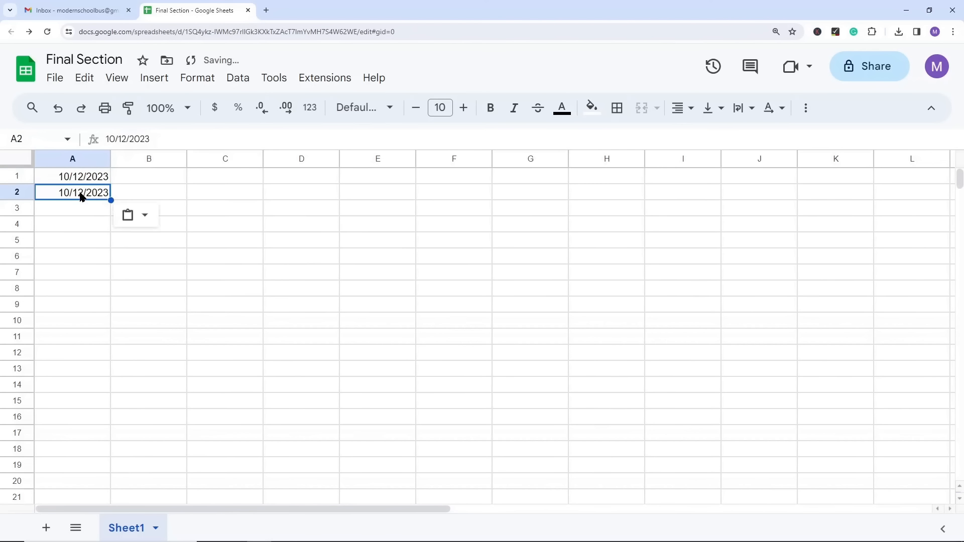
{"action": "double_click", "coordinate": [82, 197]}
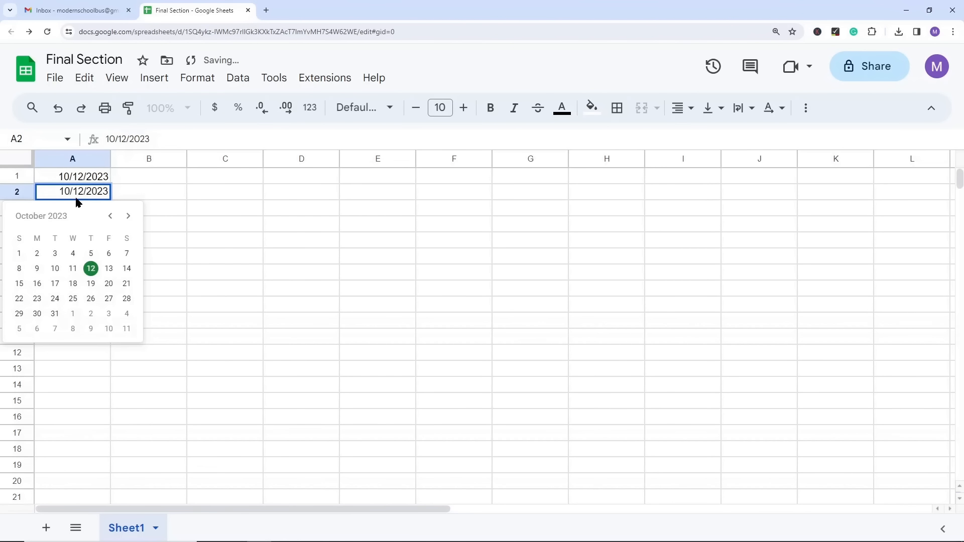
{"action": "left_click", "coordinate": [109, 271]}
Step: Fill the daily date series from A1:A2 down column A through 10/29/2023 in A18
{"action": "left_click_drag", "start_coordinate": [85, 177], "coordinate": [119, 454]}
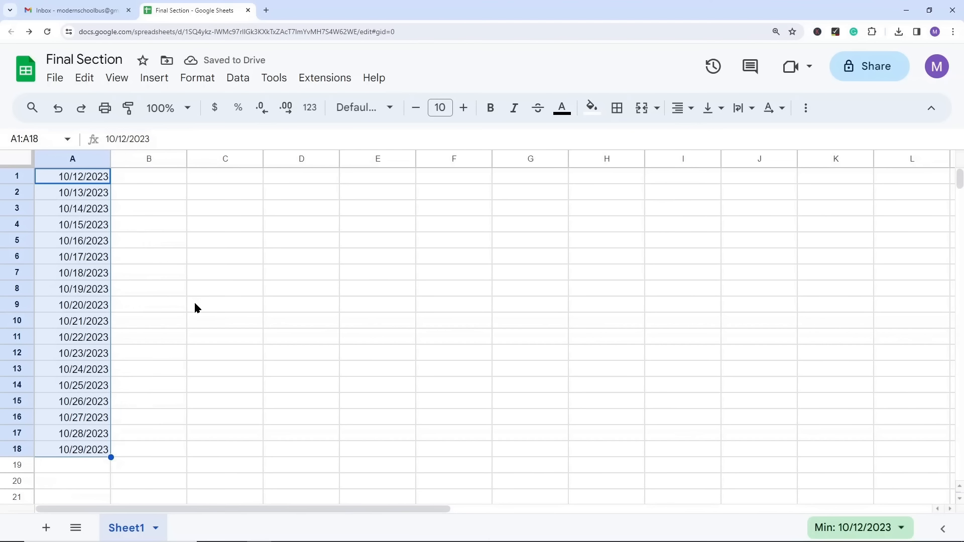
{"action": "scroll", "coordinate": [178, 395], "scroll_direction": "down", "scroll_amount": 2}
{"action": "left_click_drag", "start_coordinate": [86, 337], "coordinate": [112, 469]}
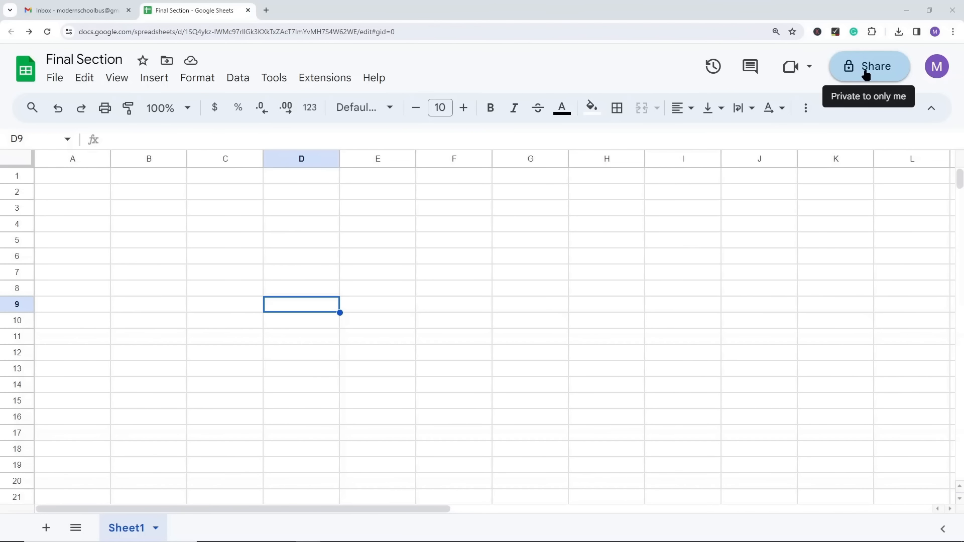
Step: Open the sharing settings of the Final Section spreadsheet
{"action": "left_click", "coordinate": [893, 59]}
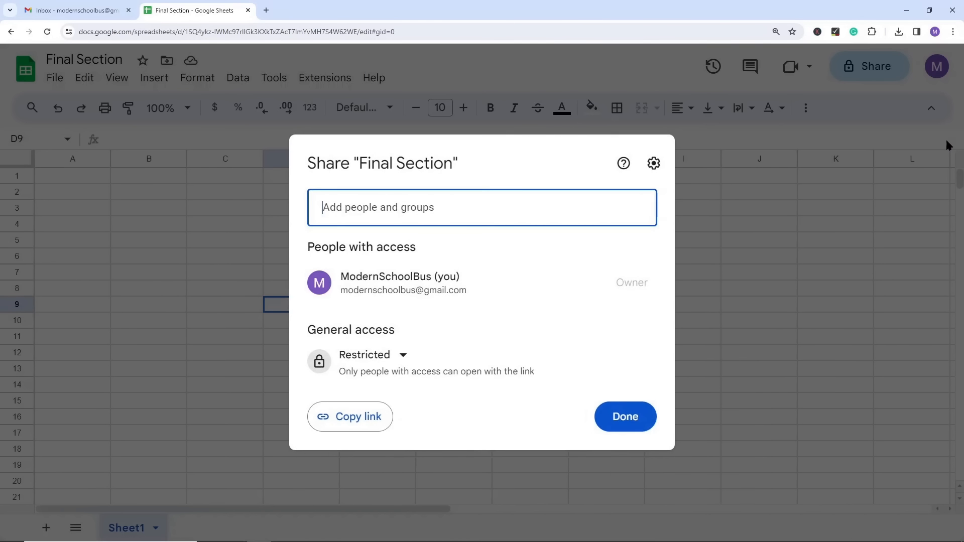